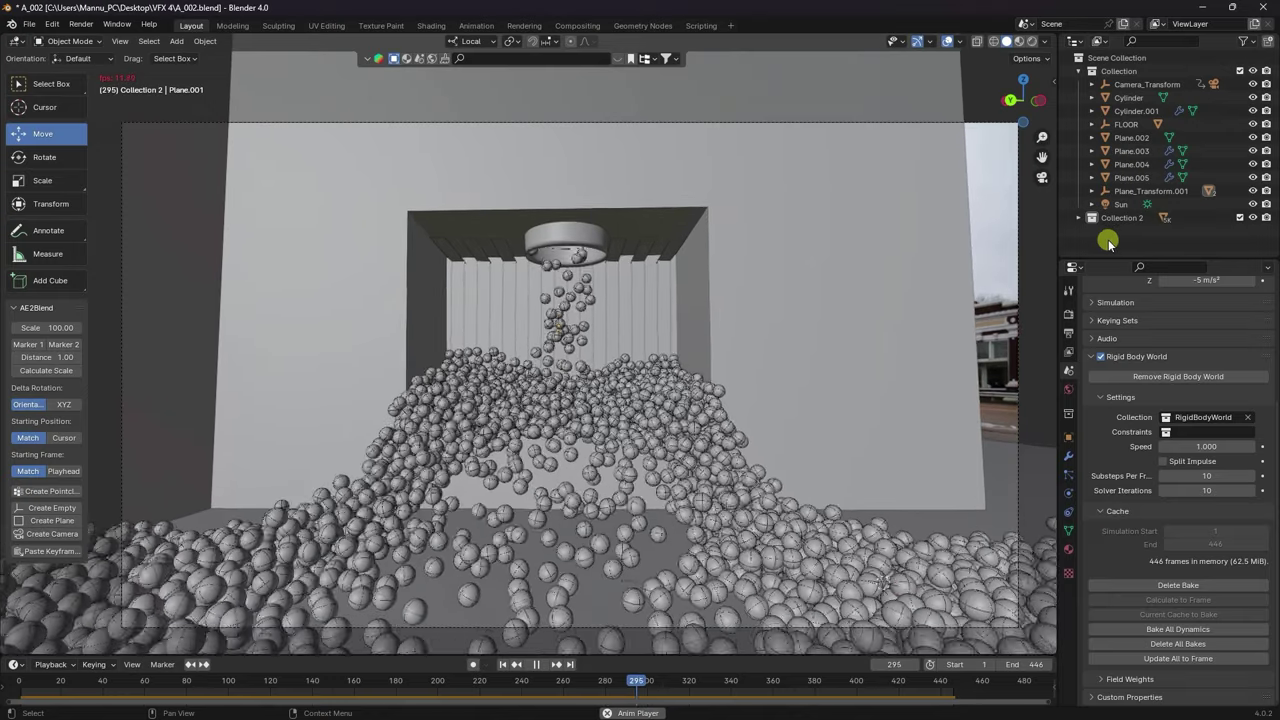
# Pause the ball simulation at frame 311 and view it in Rendered shading.
pyautogui.click(536, 664)
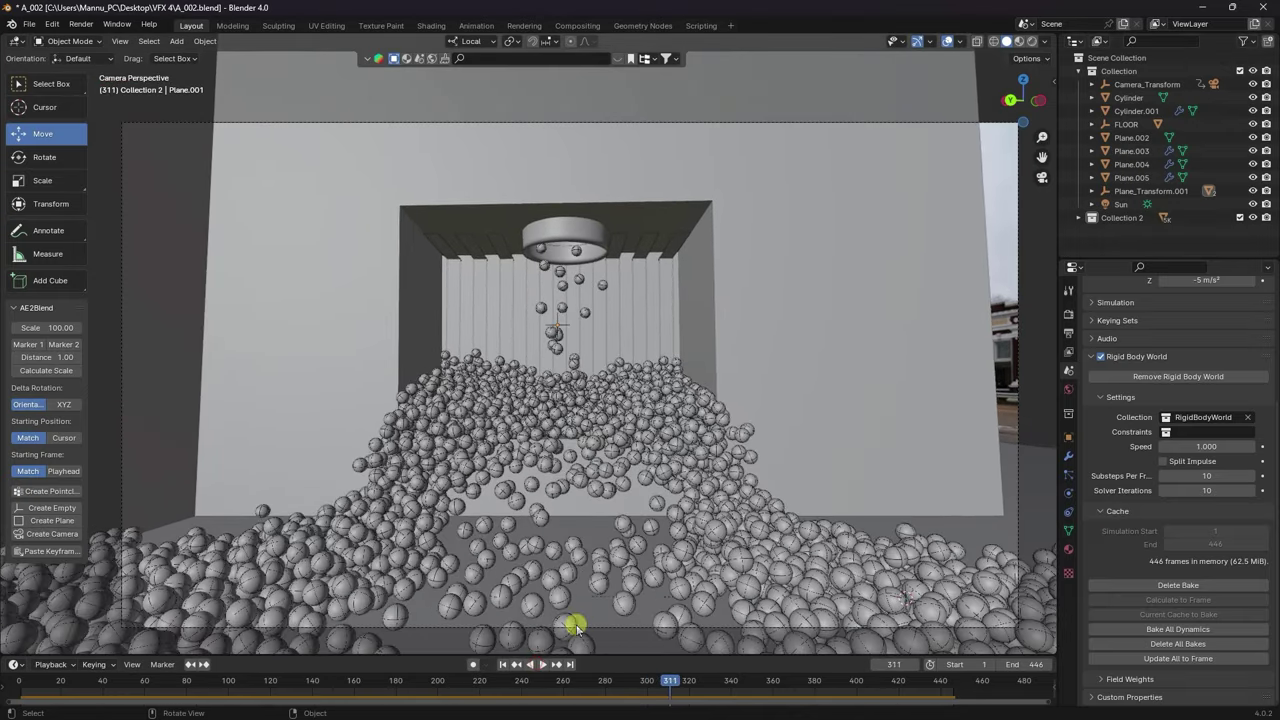
pyautogui.click(1030, 42)
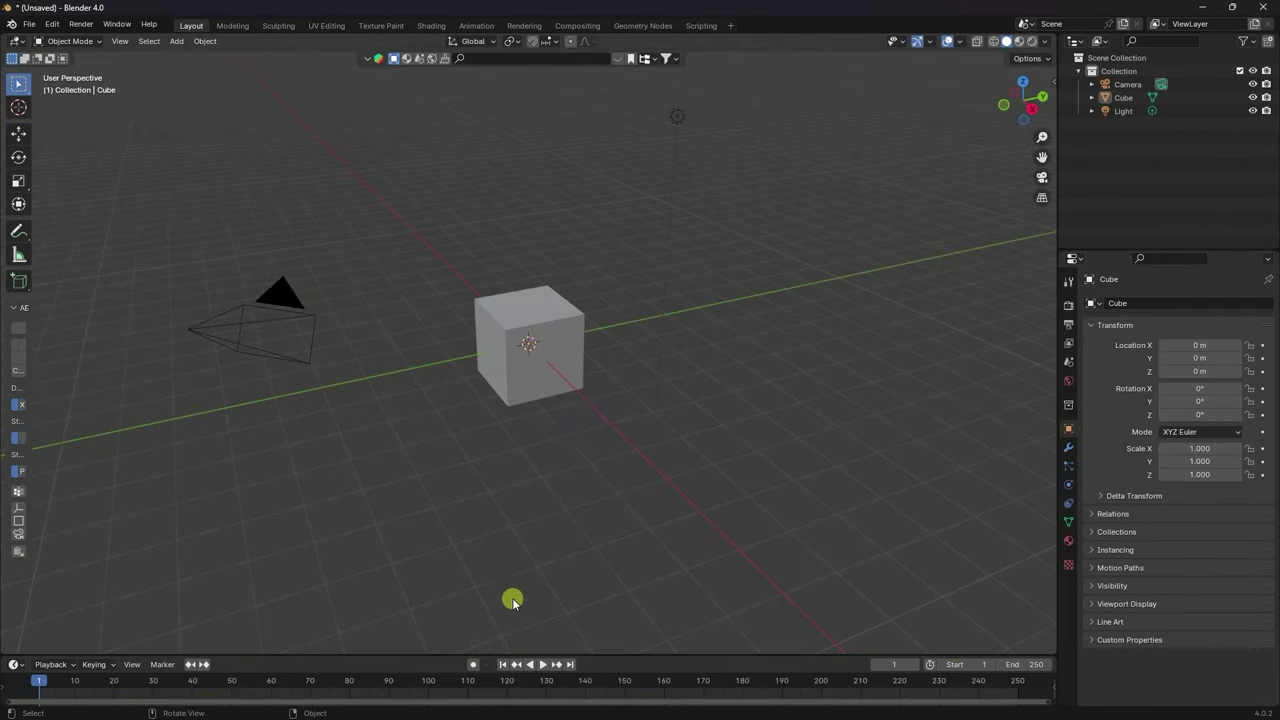
pyautogui.click(21, 704)
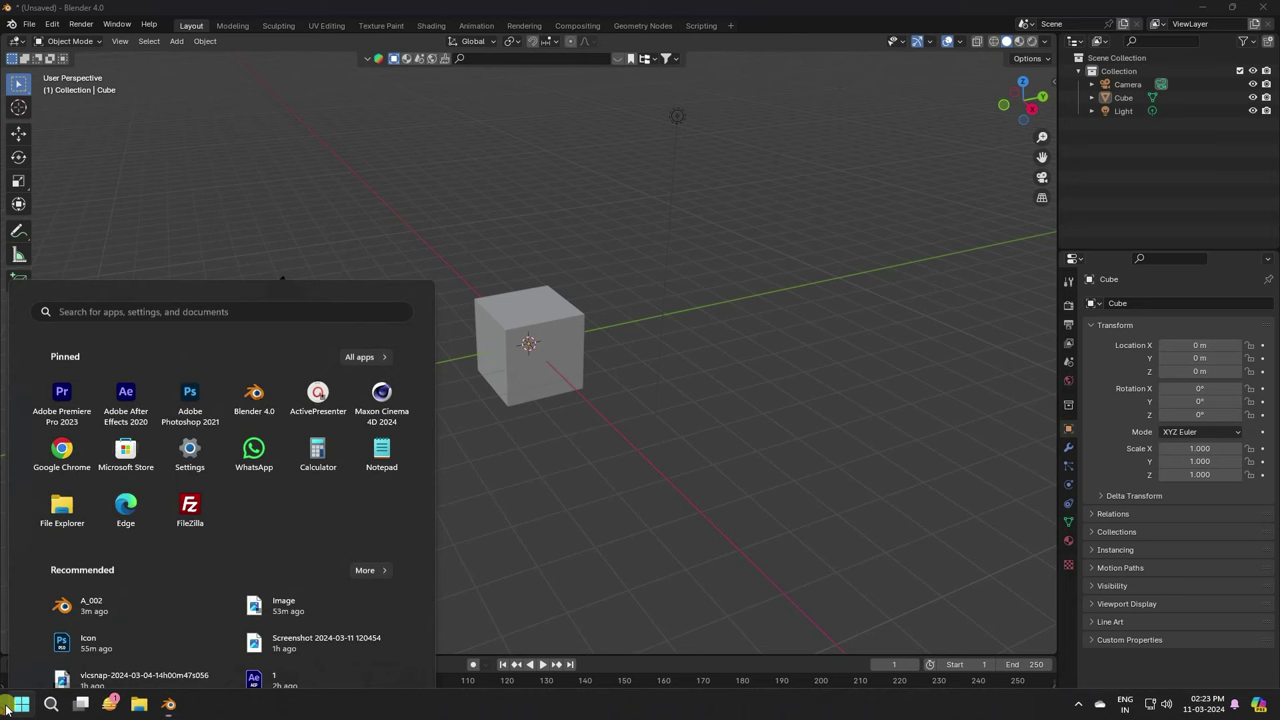
pyautogui.click(380, 444)
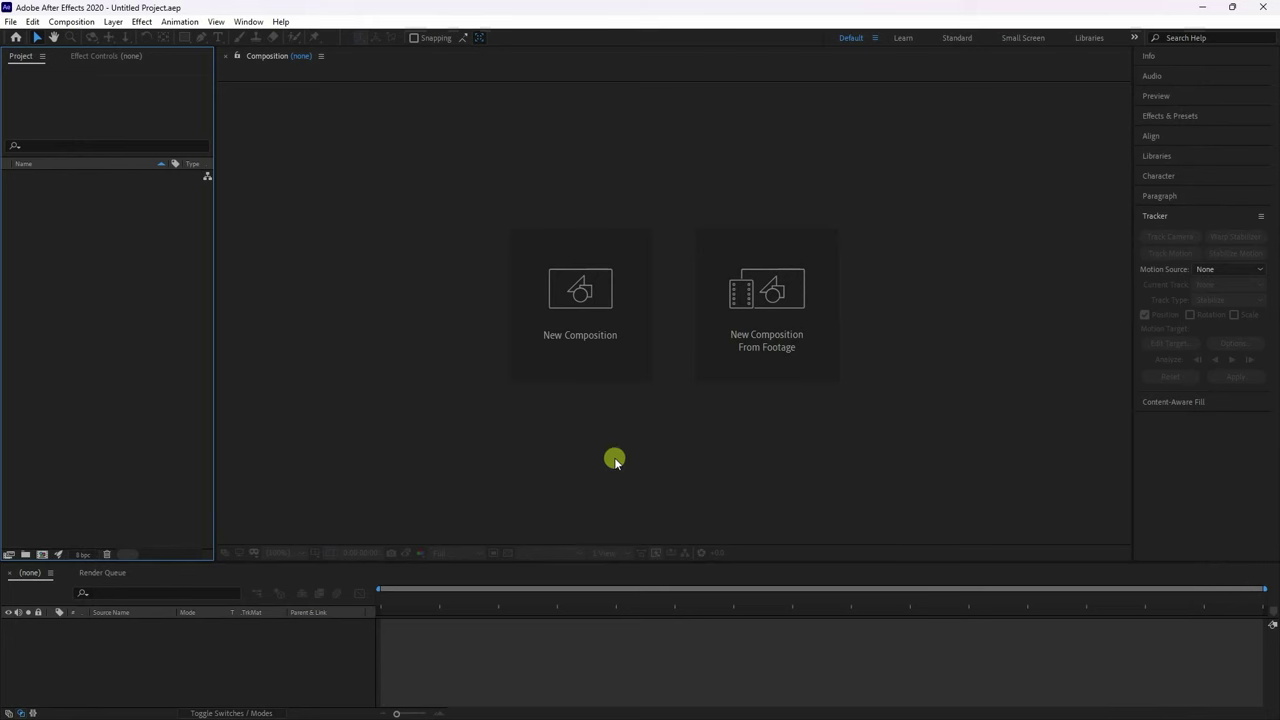
pyautogui.click(788, 349)
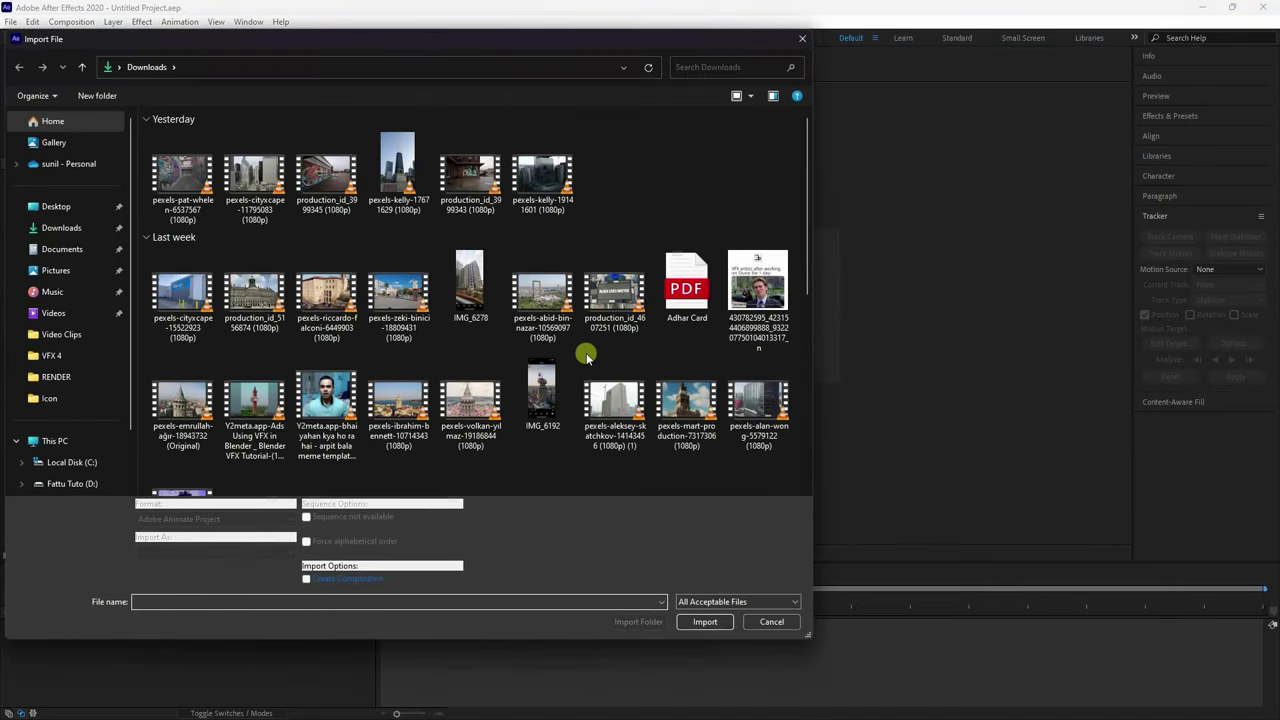
pyautogui.click(470, 172)
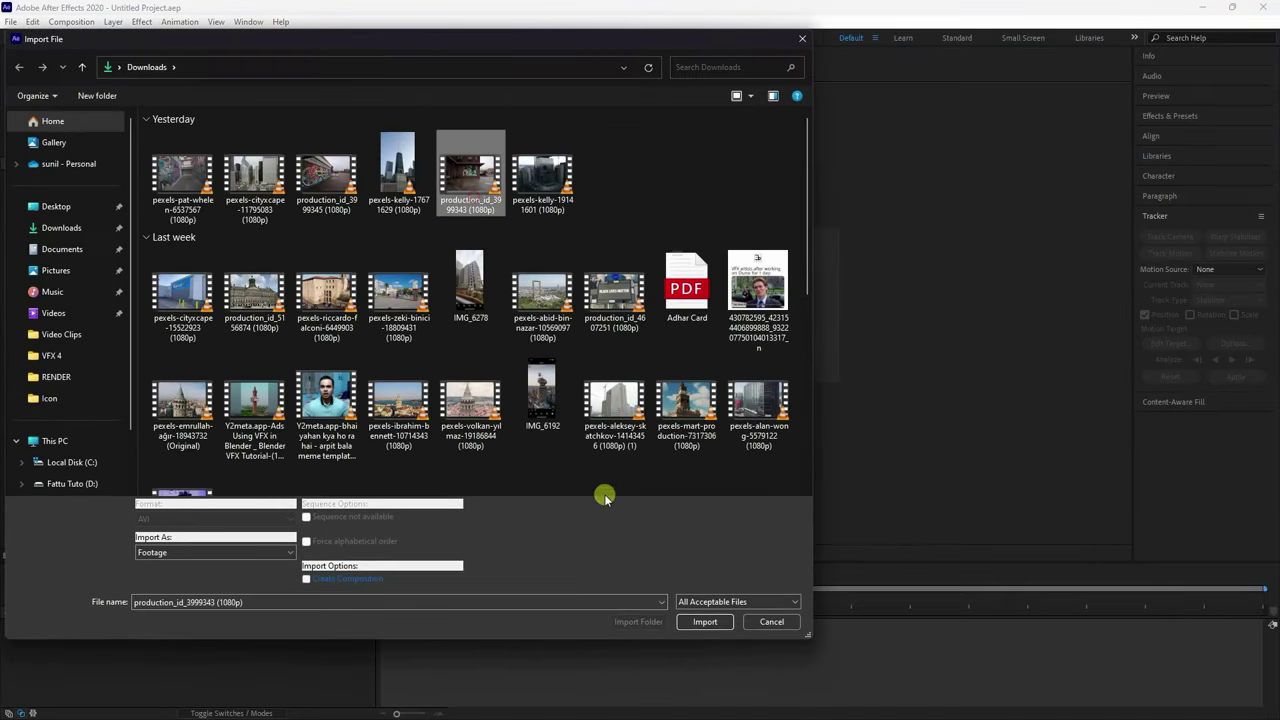
pyautogui.click(705, 621)
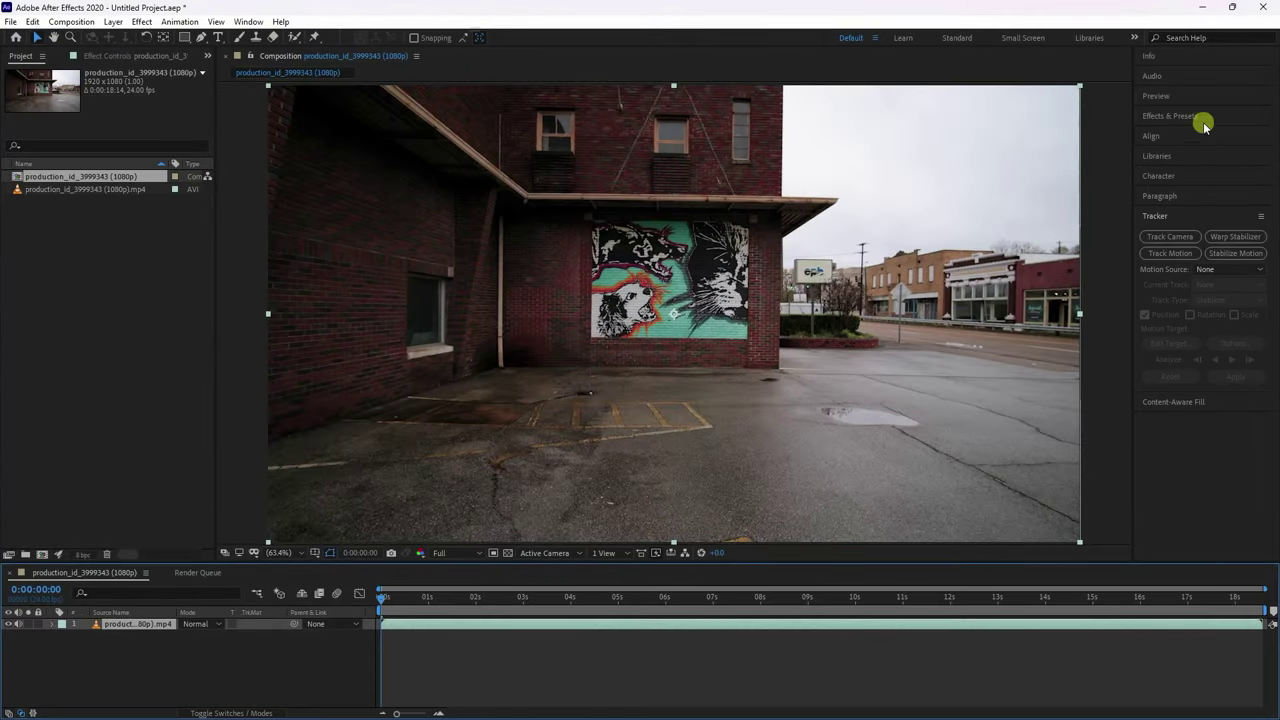
pyautogui.click(1157, 96)
pyautogui.click(1202, 115)
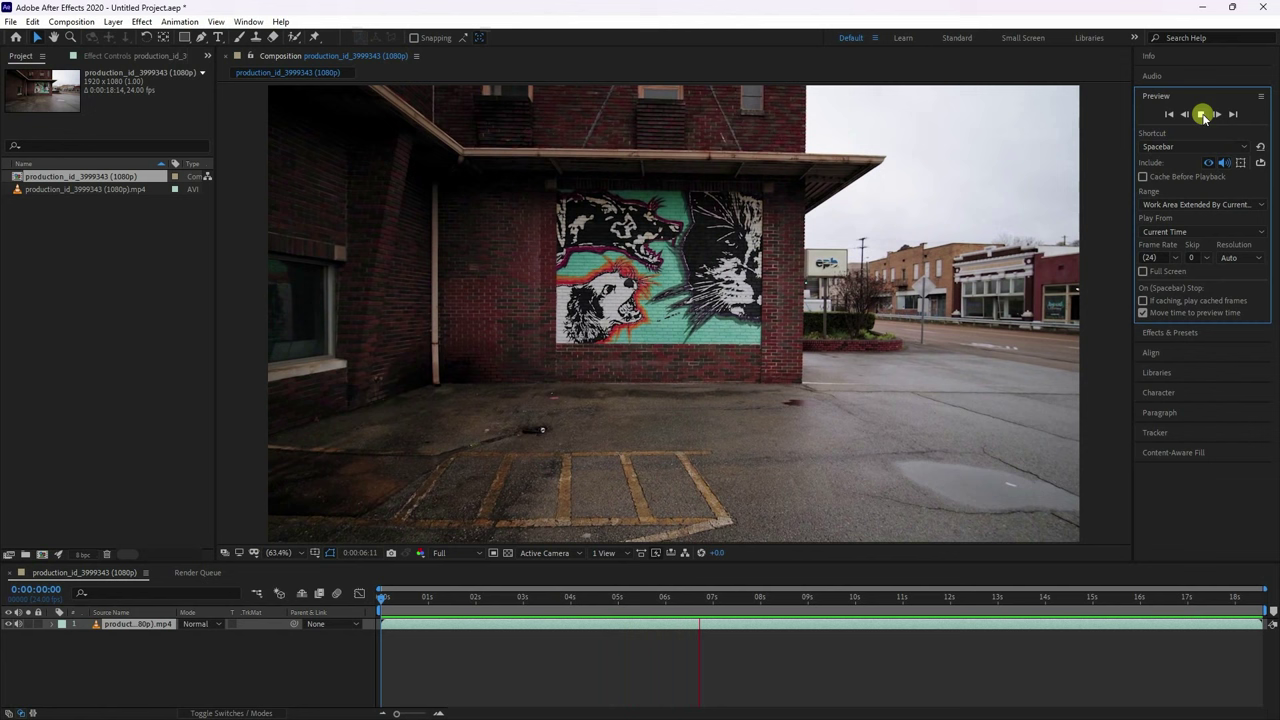
# Stop playback and search Effects & Presets for 'cur' to find Curves.
pyautogui.click(1202, 115)
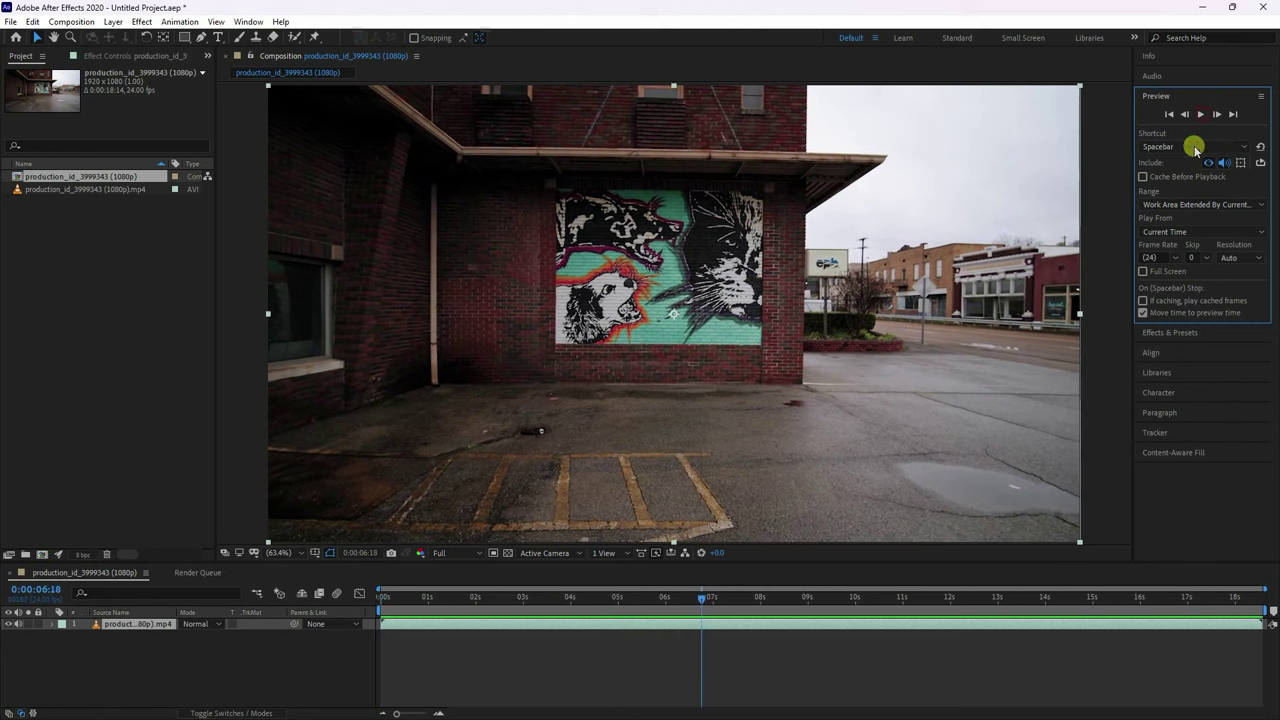
pyautogui.click(1171, 333)
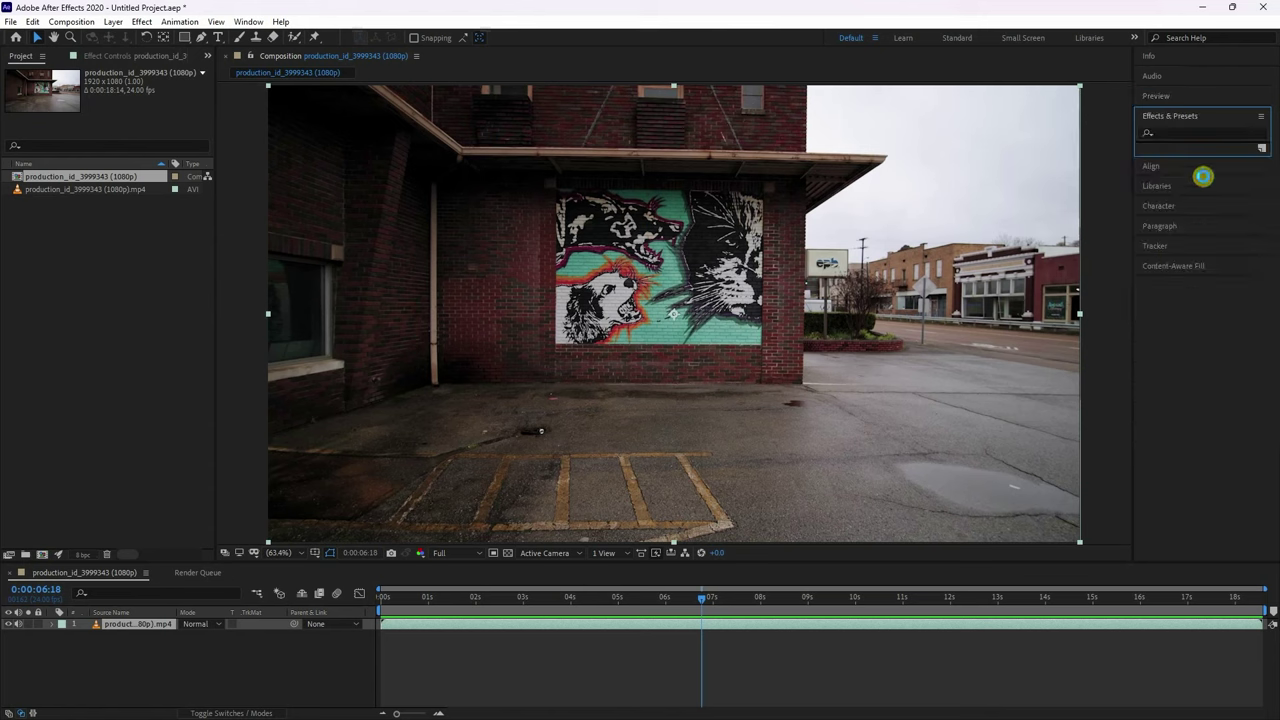
pyautogui.click(1177, 134)
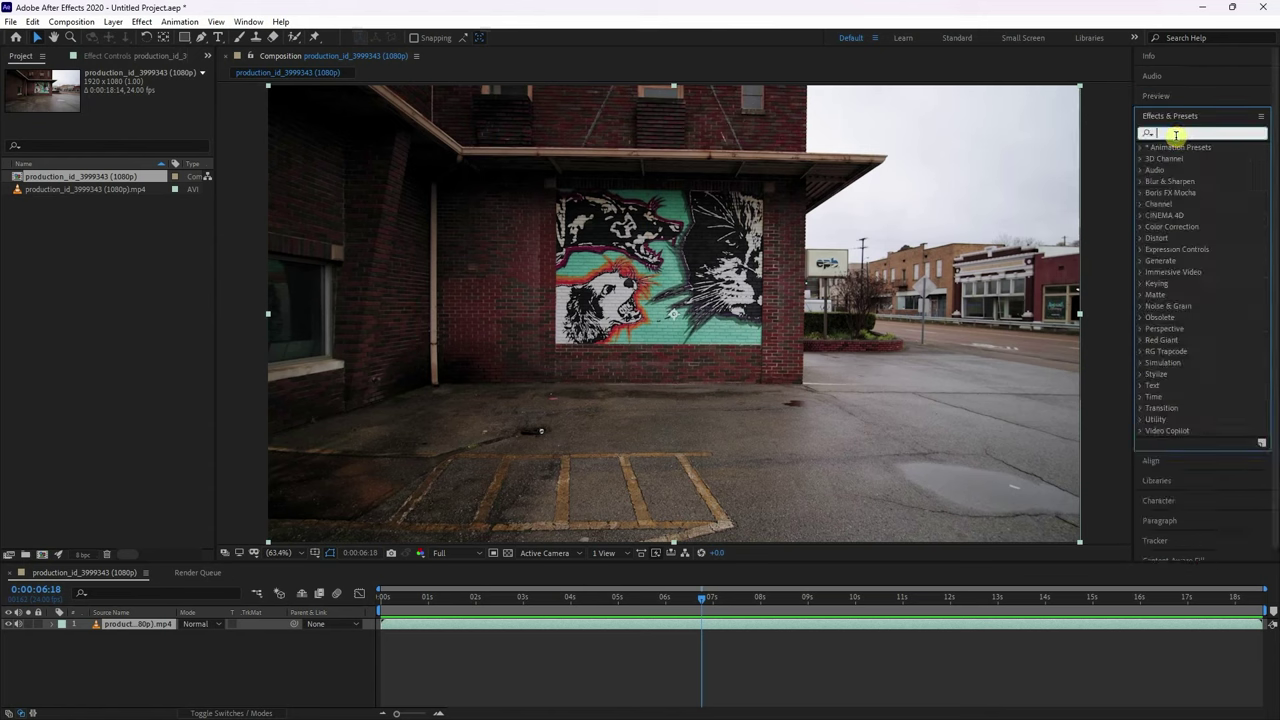
pyautogui.write('cur')
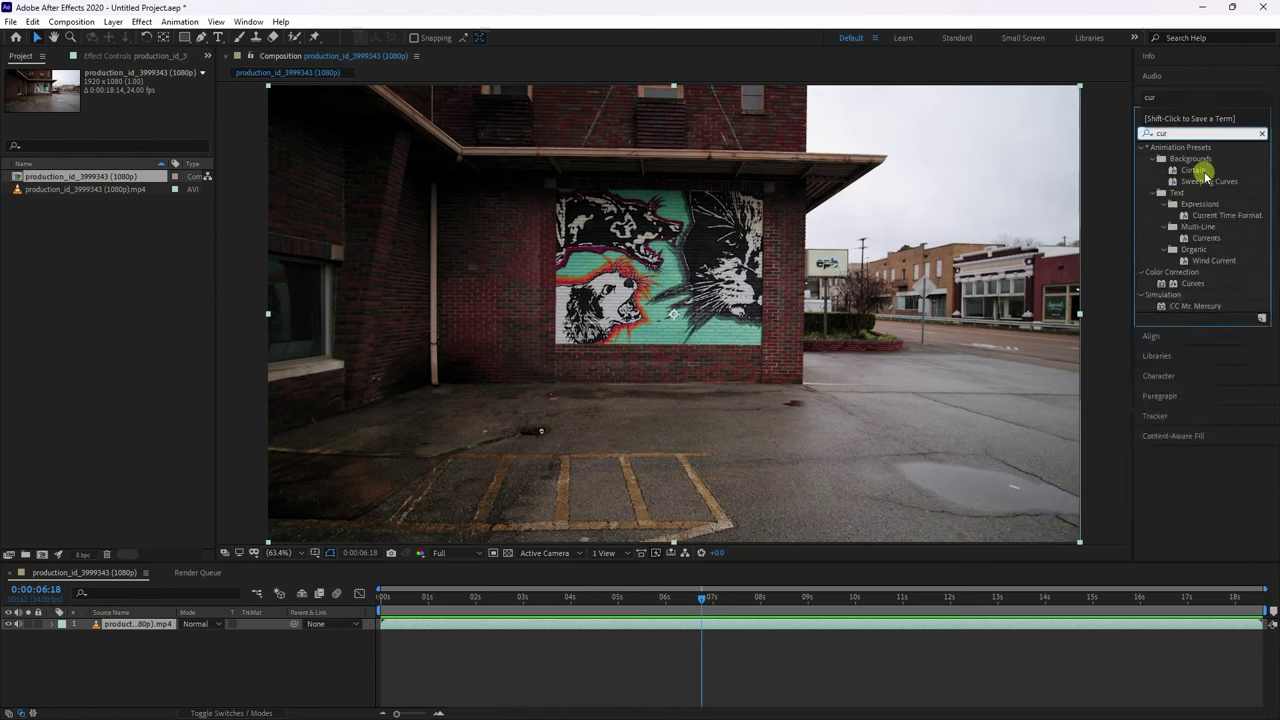
pyautogui.click(1186, 284)
# Apply Curves to the footage, raising the midtones and slightly deepening the shadows.
pyautogui.moveTo(720, 435)
pyautogui.mouseDown()
pyautogui.moveTo(300, 586)
pyautogui.moveTo(143, 617)
pyautogui.moveTo(316, 358)
pyautogui.mouseUp()
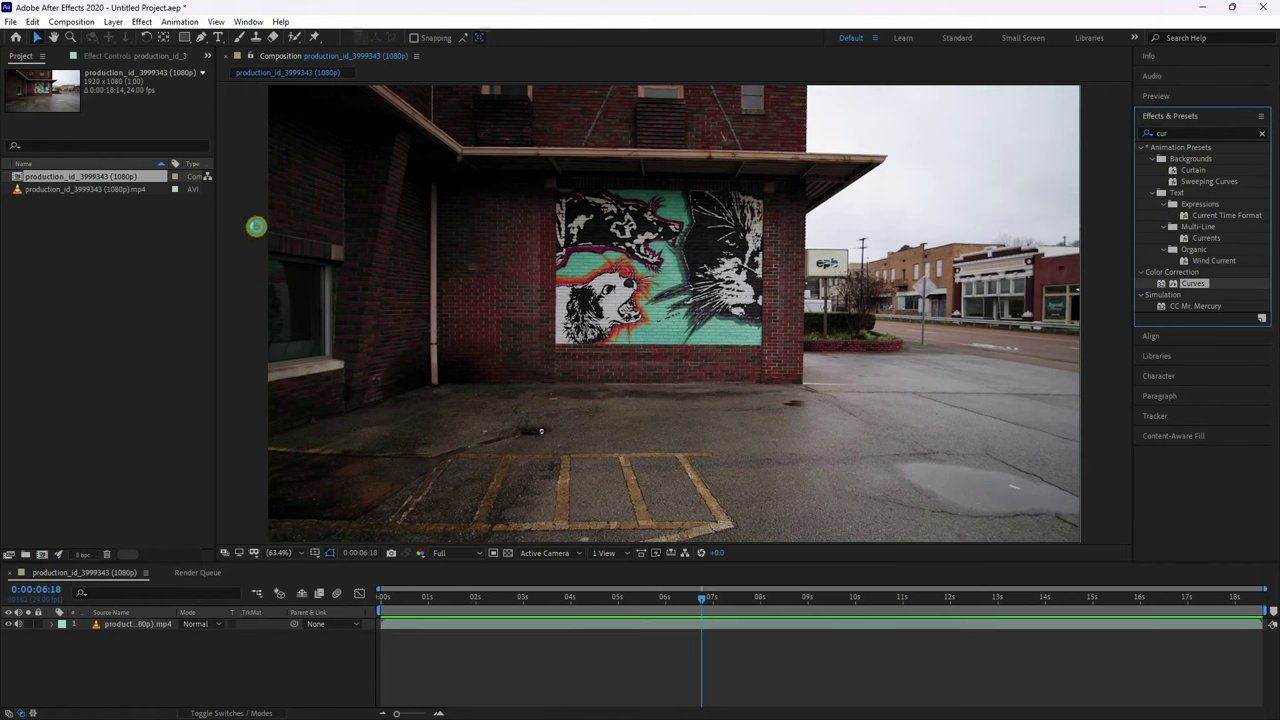
pyautogui.moveTo(256, 227); pyautogui.dragTo(256, 227)
pyautogui.moveTo(142, 193); pyautogui.dragTo(135, 184)
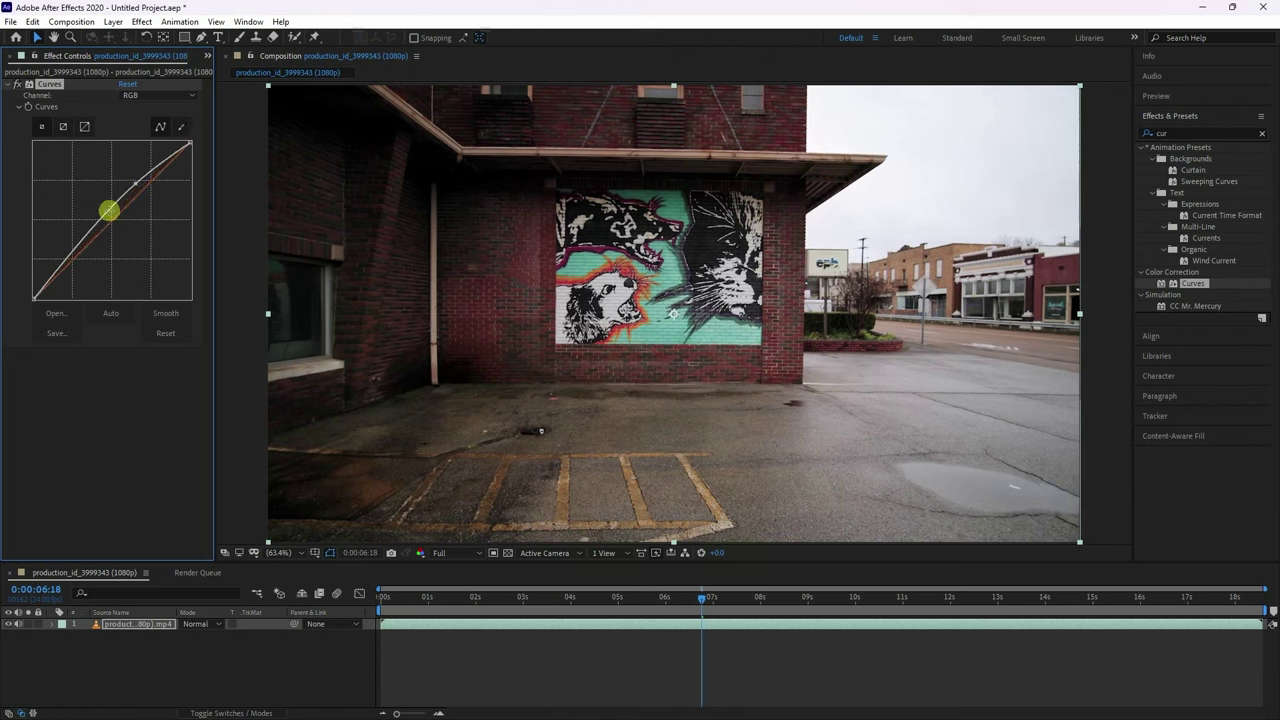
pyautogui.moveTo(76, 244); pyautogui.dragTo(79, 250)
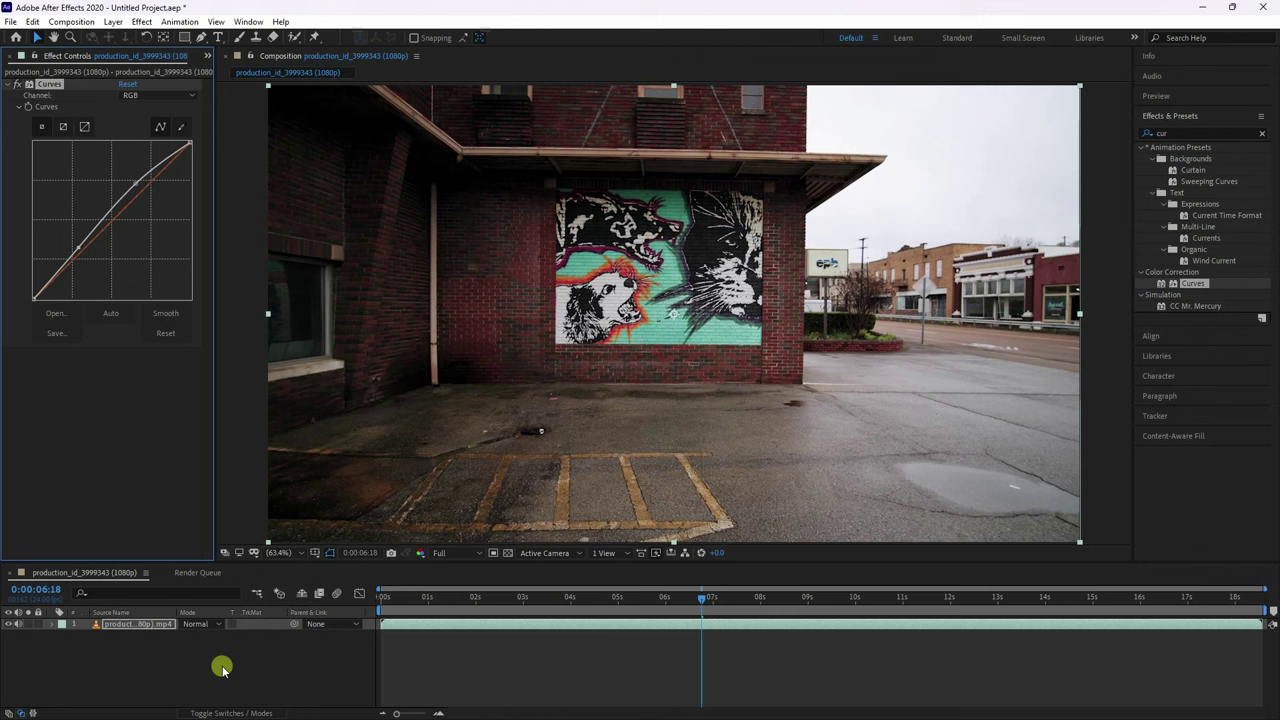
# Pre-compose the footage layer with Move all attributes into the new composition.
pyautogui.rightClick(145, 630)
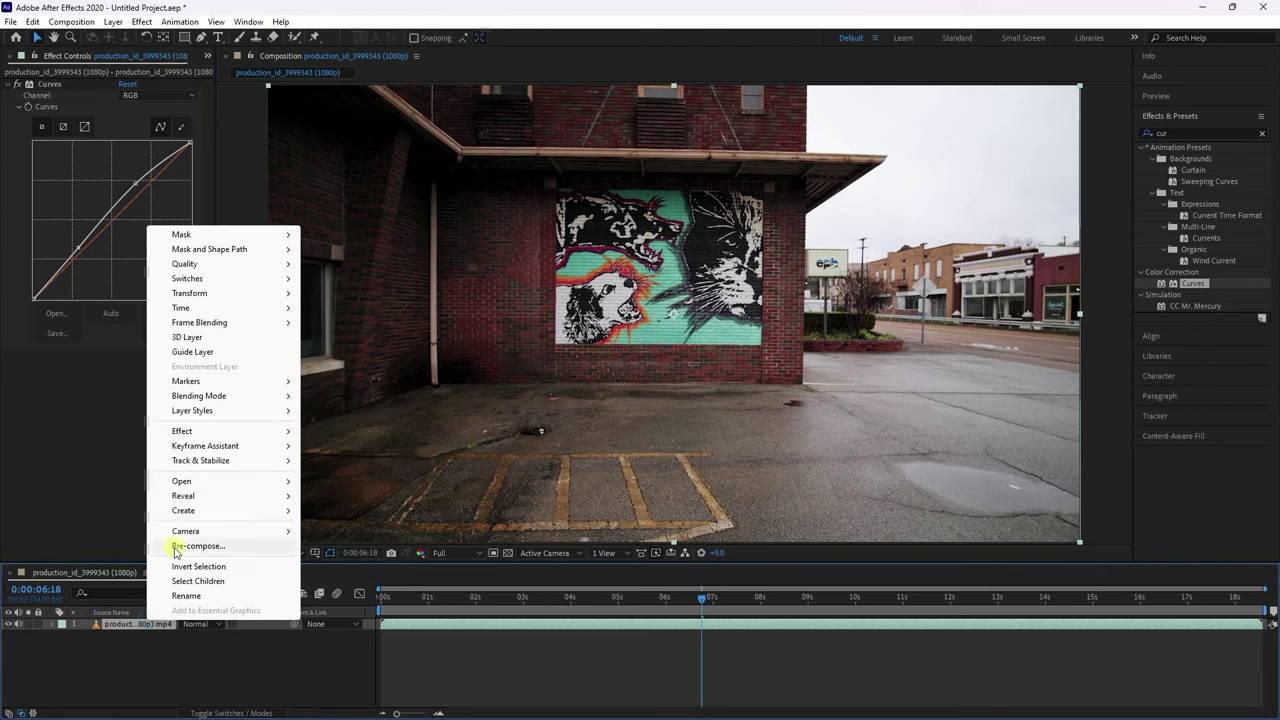
pyautogui.click(183, 546)
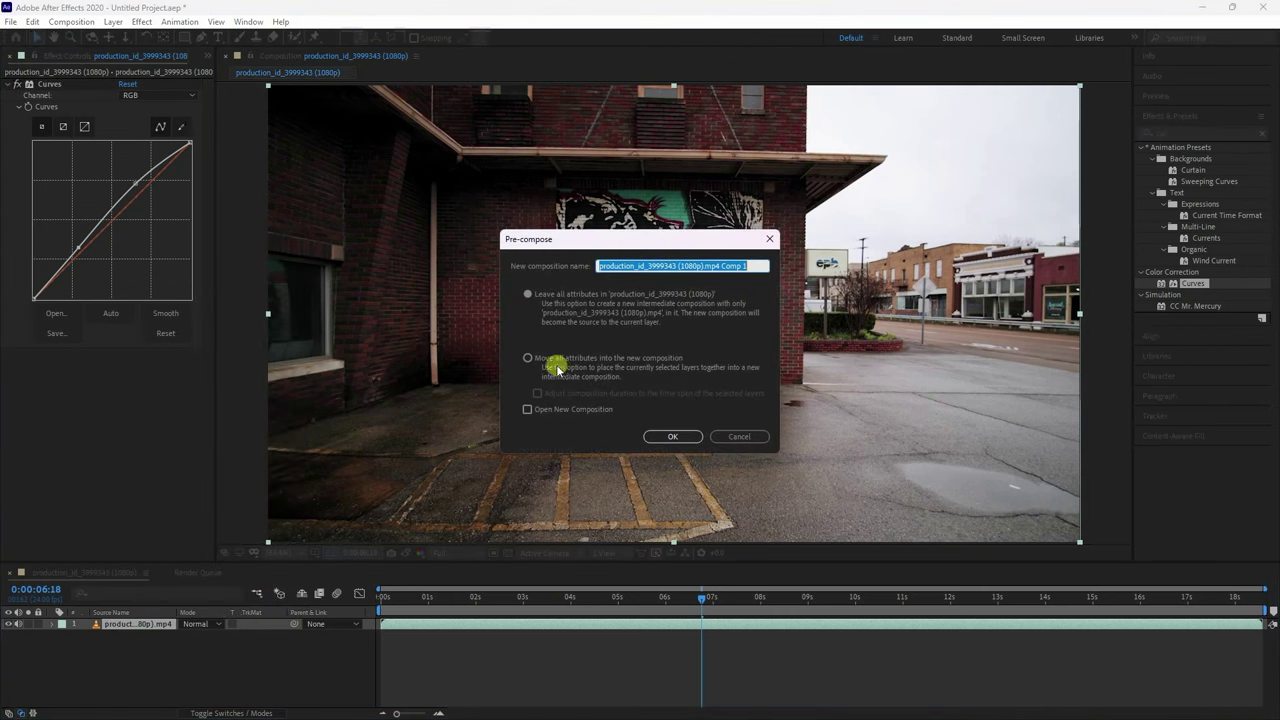
pyautogui.click(548, 362)
pyautogui.click(675, 440)
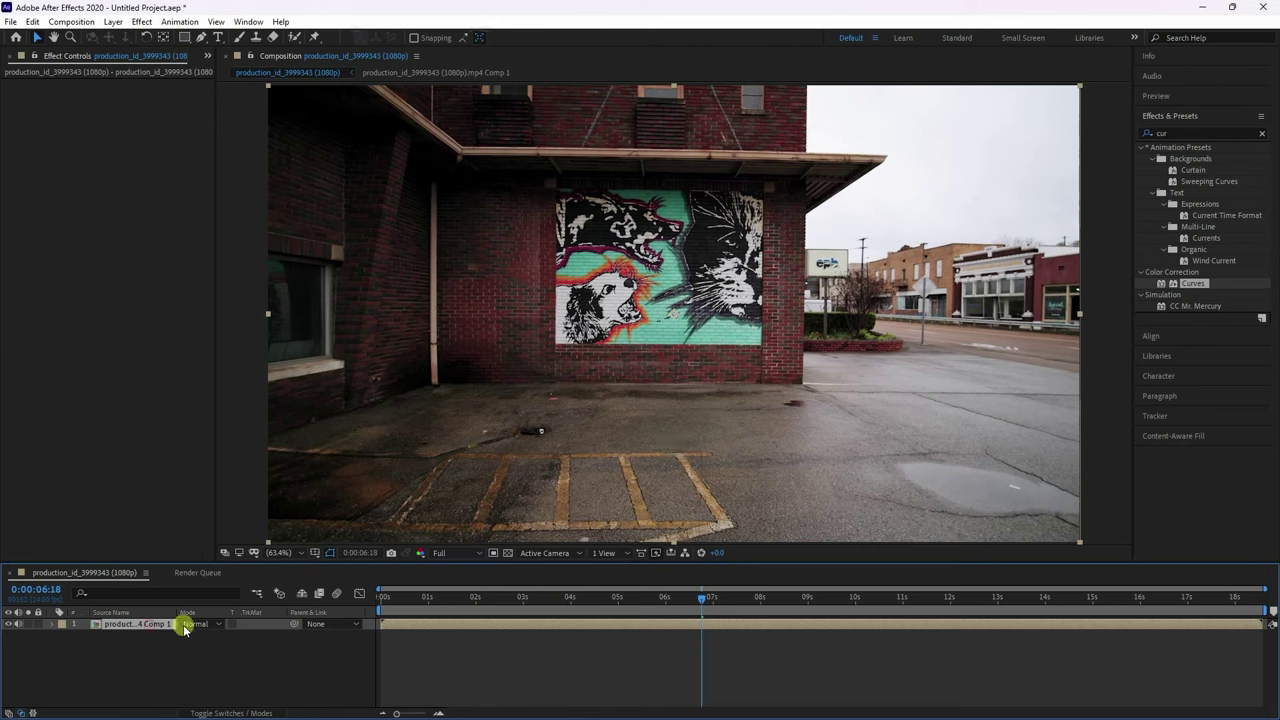
# Run a 3D camera track with Detailed Analysis and return to the first frame.
pyautogui.click(1145, 416)
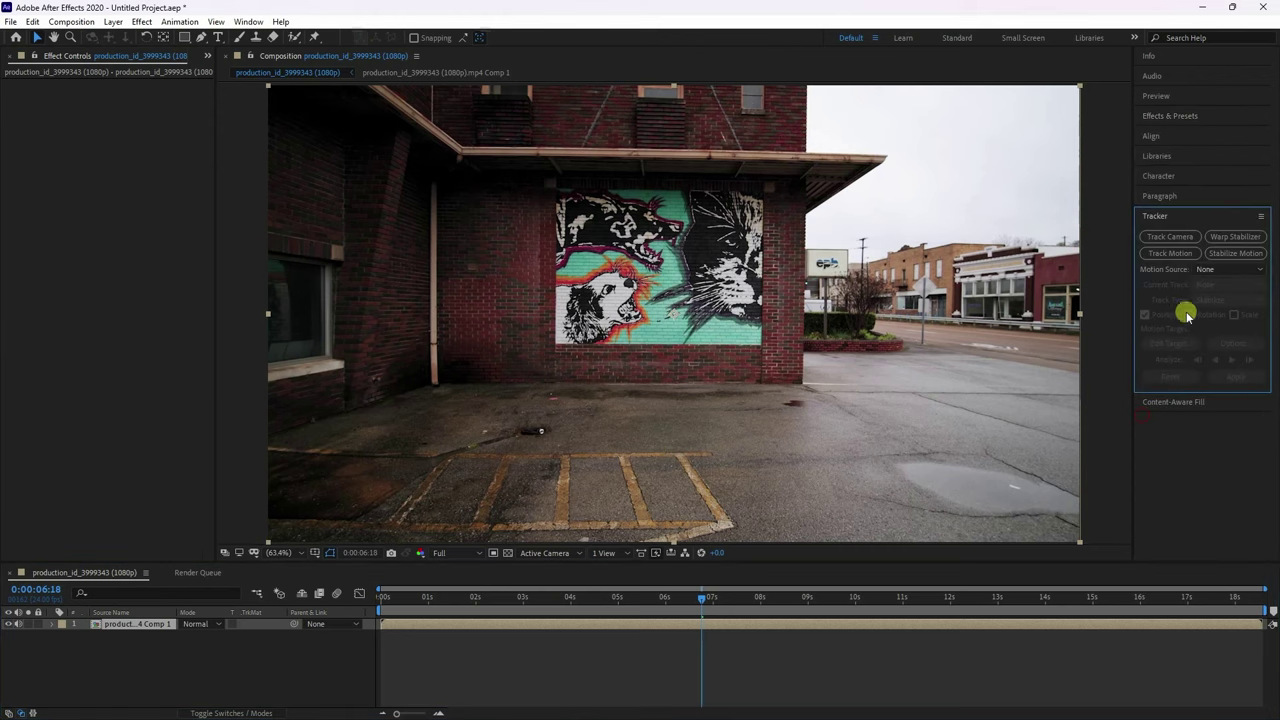
pyautogui.click(1168, 237)
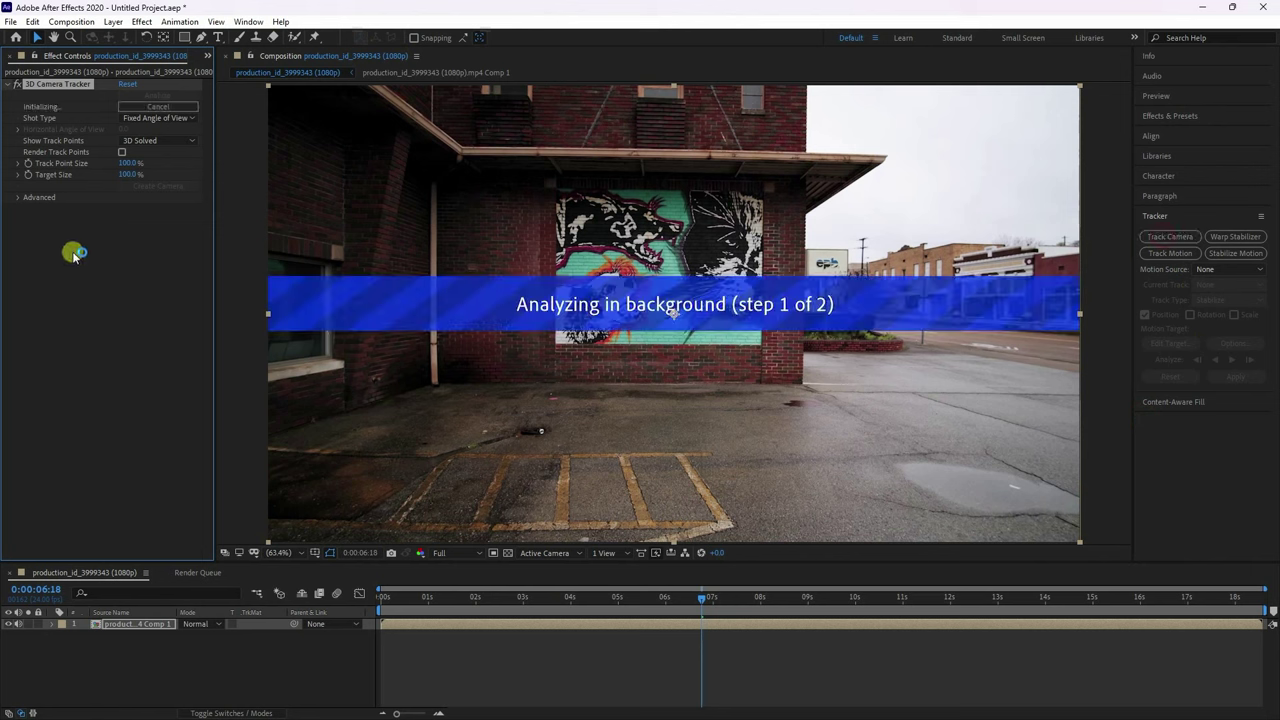
pyautogui.click(17, 198)
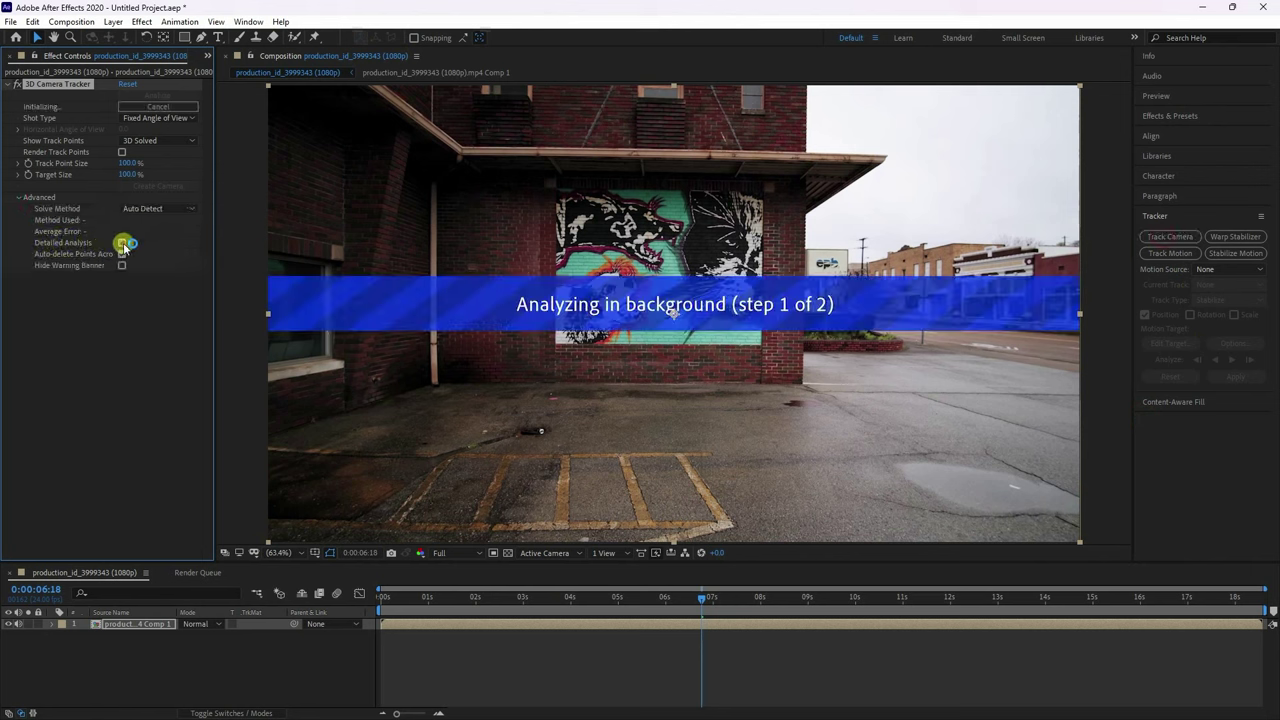
pyautogui.click(1150, 96)
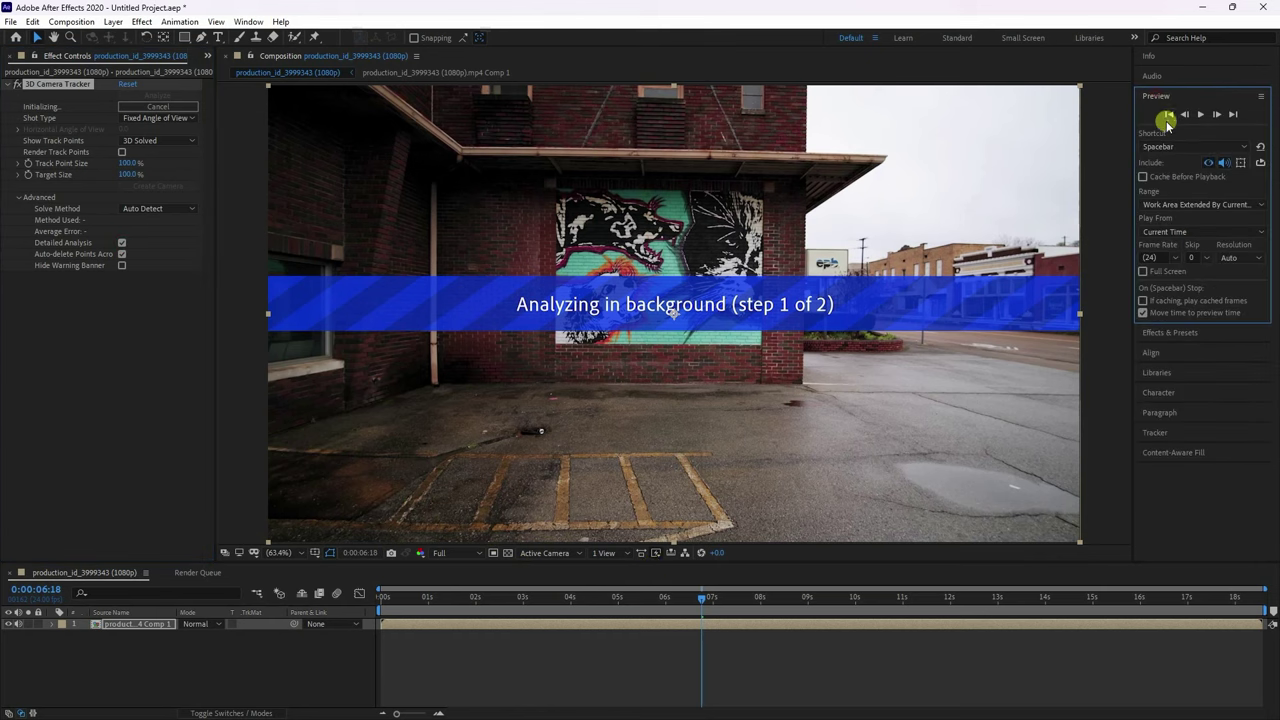
pyautogui.click(1169, 114)
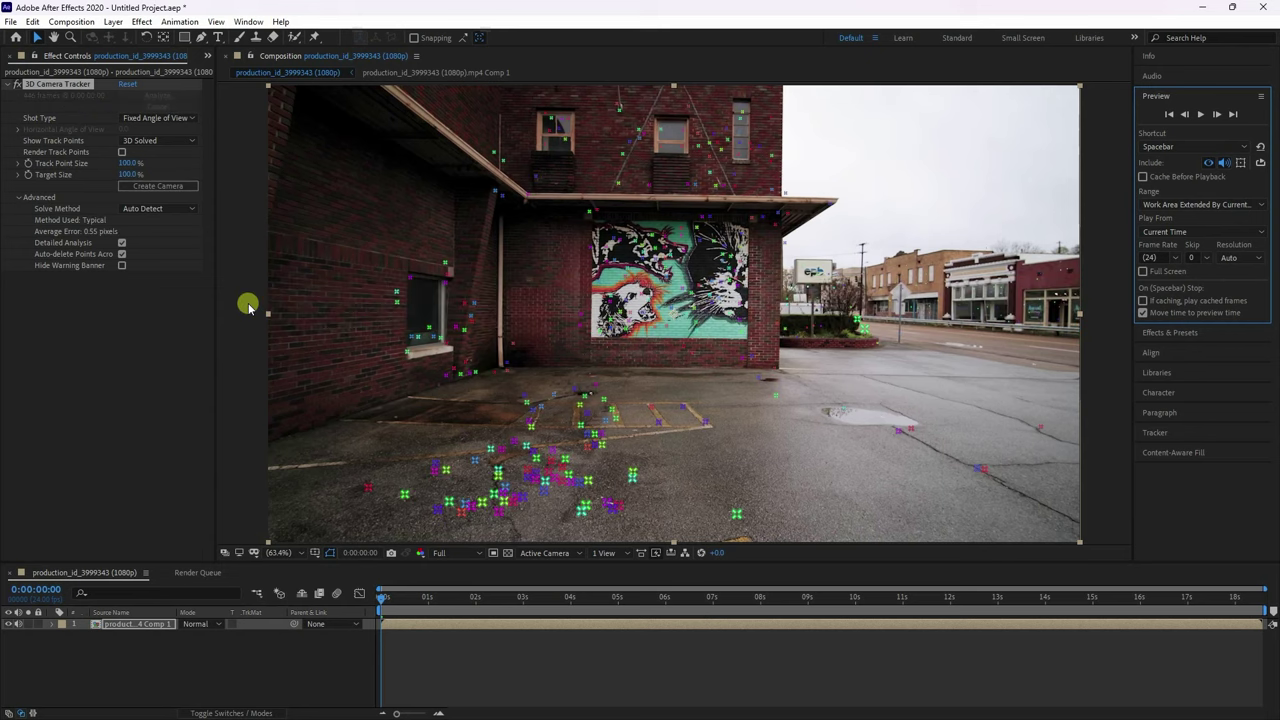
# Play the tracked footage and stop at 0:00:04:12.
pyautogui.click(478, 218)
pyautogui.click(380, 600)
pyautogui.press('space')
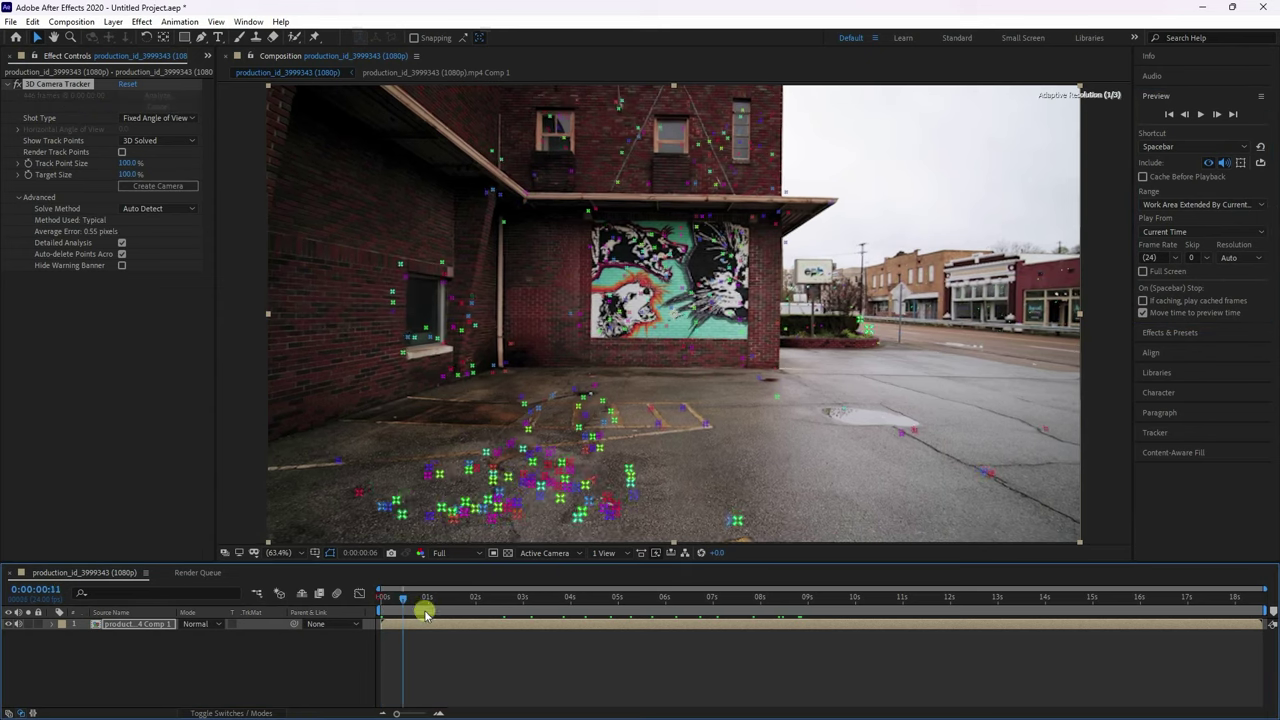
pyautogui.press('space')
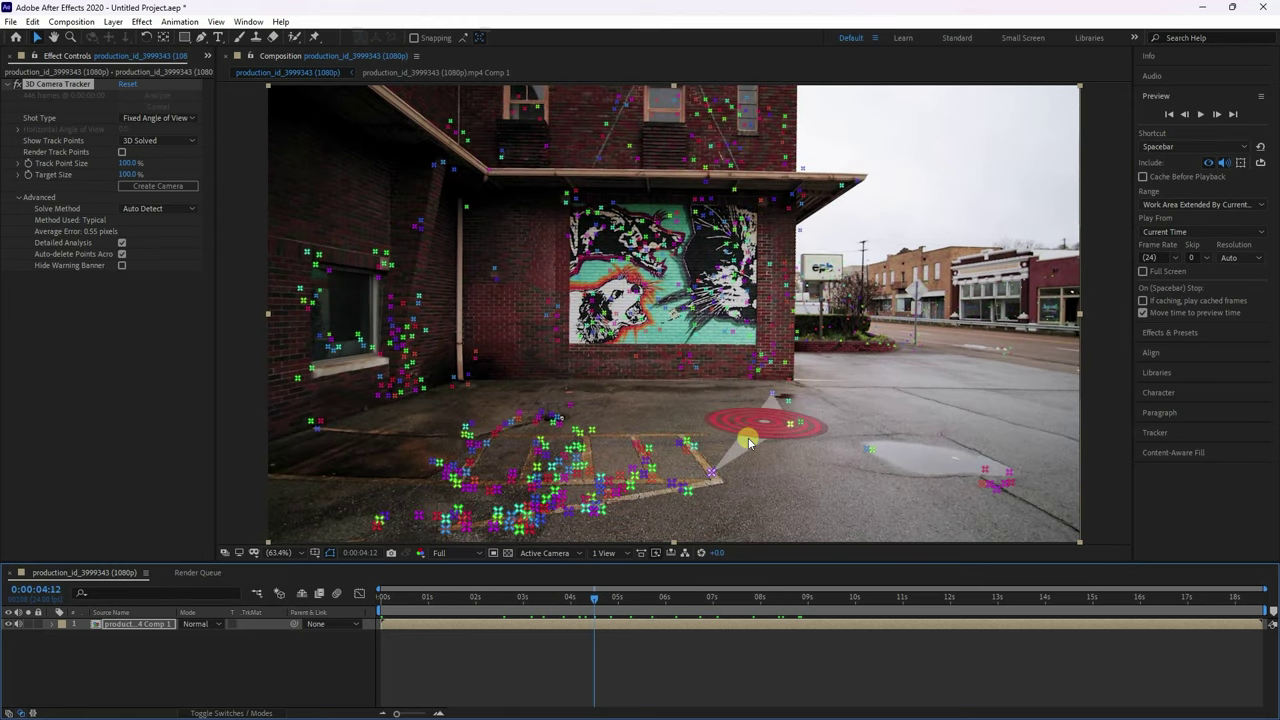
# Set the pavement track points as ground plane and origin, and create a floor solid and camera.
pyautogui.moveTo(635, 399)
pyautogui.mouseDown()
pyautogui.moveTo(593, 495)
pyautogui.moveTo(649, 507)
pyautogui.moveTo(745, 455)
pyautogui.mouseUp()
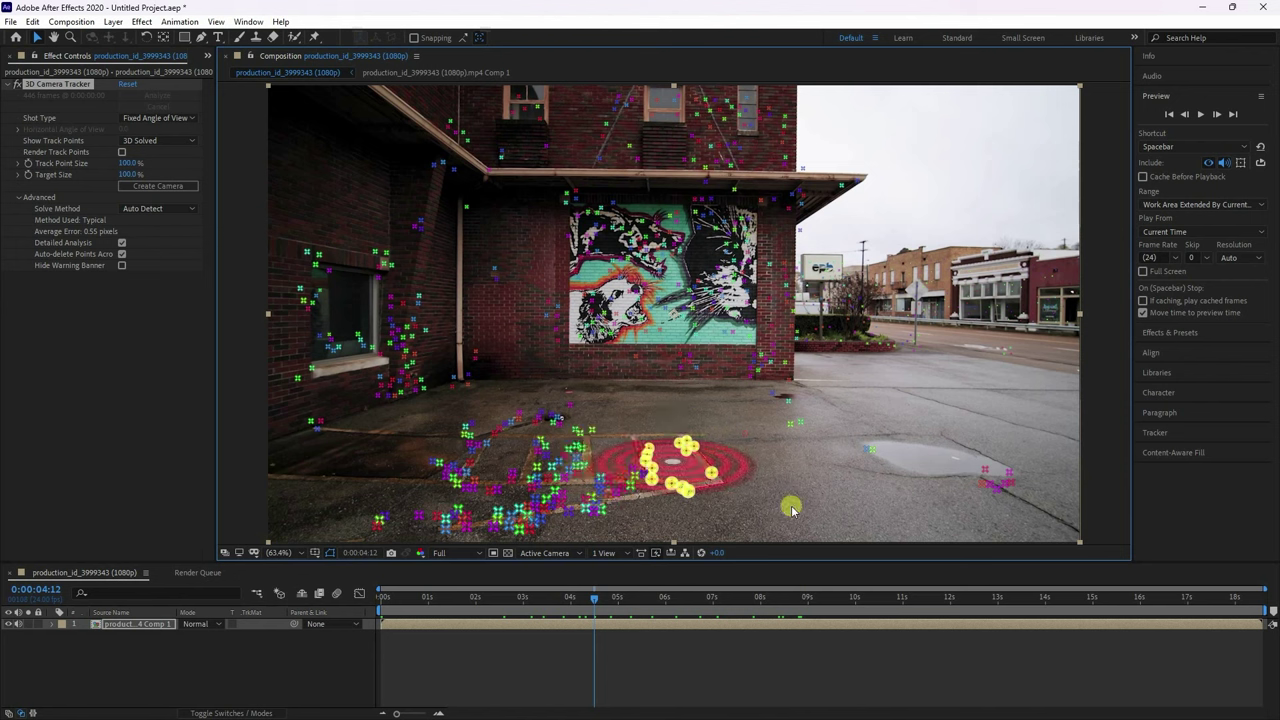
pyautogui.rightClick(703, 478)
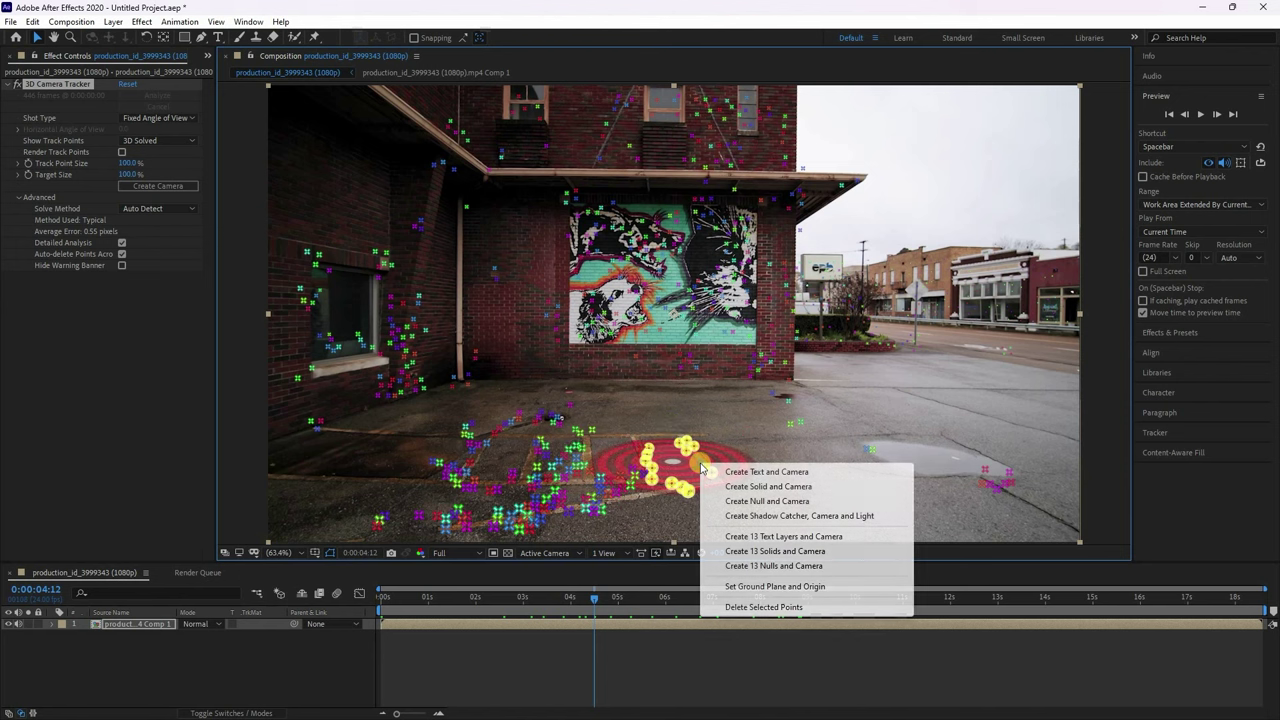
pyautogui.click(770, 587)
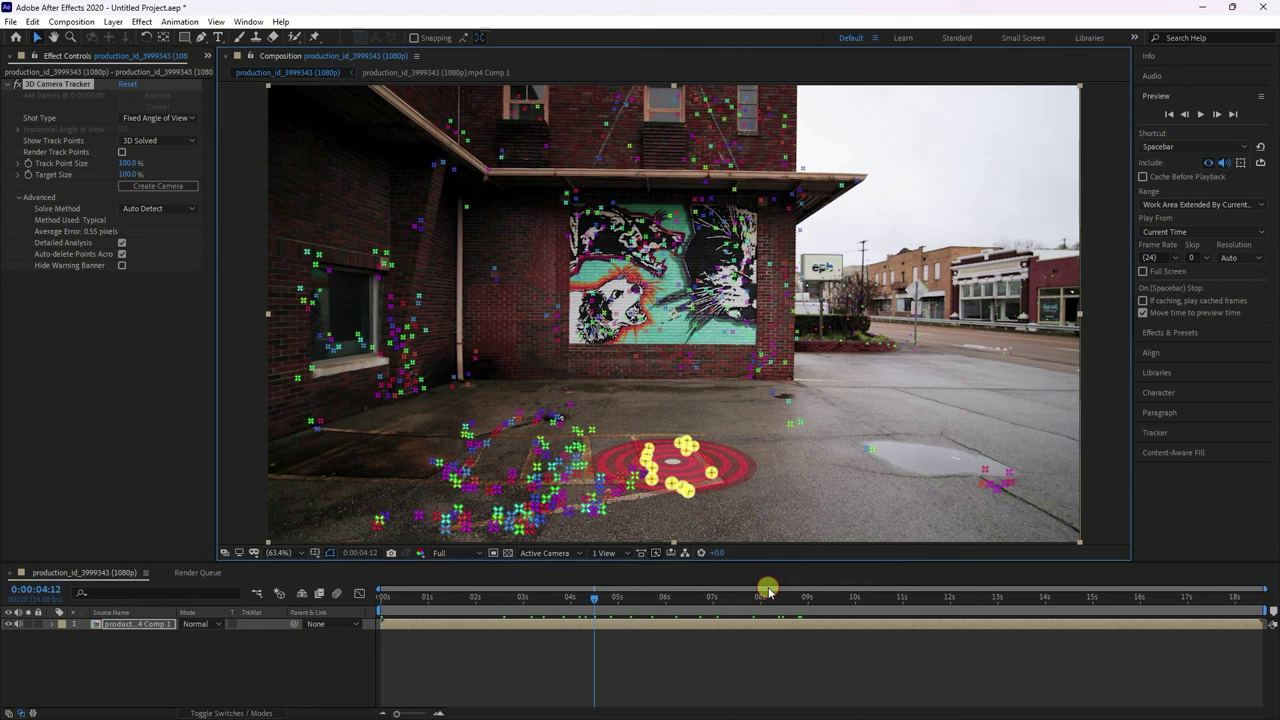
pyautogui.rightClick(679, 467)
pyautogui.click(715, 492)
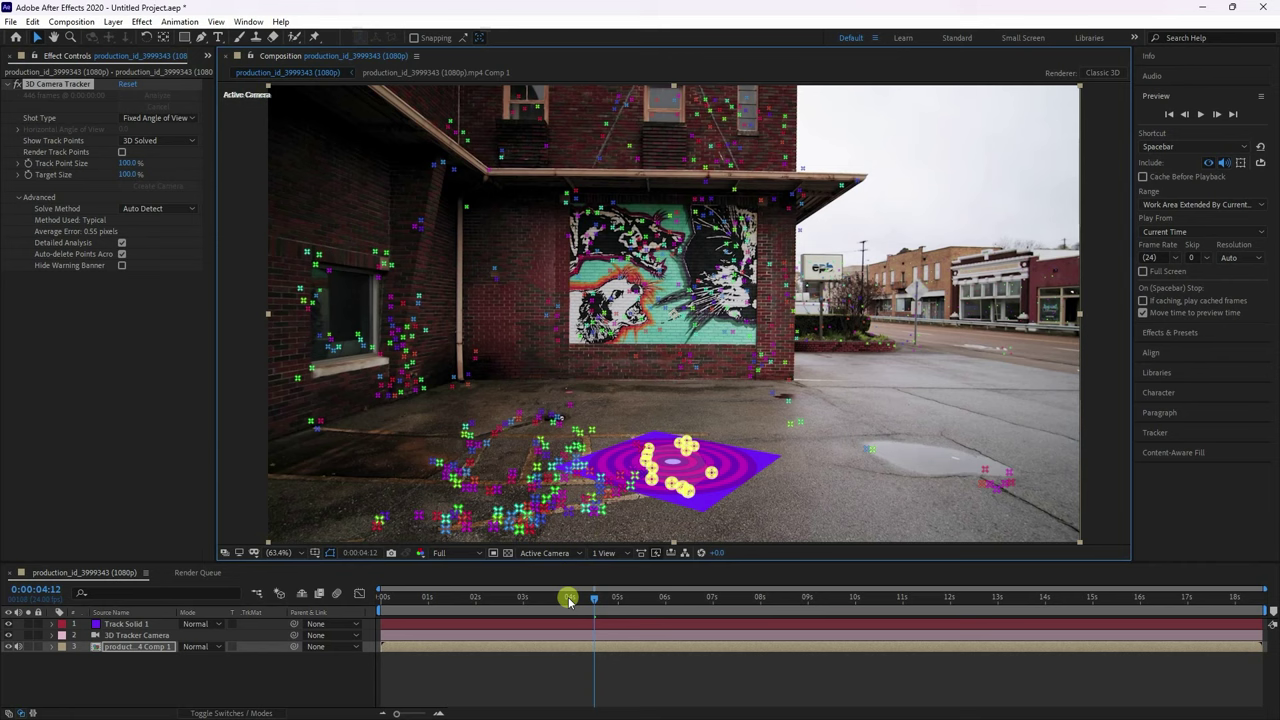
# Check the floor solid later in the clip, then create a solid on the mural wall points.
pyautogui.moveTo(594, 597); pyautogui.dragTo(857, 597)
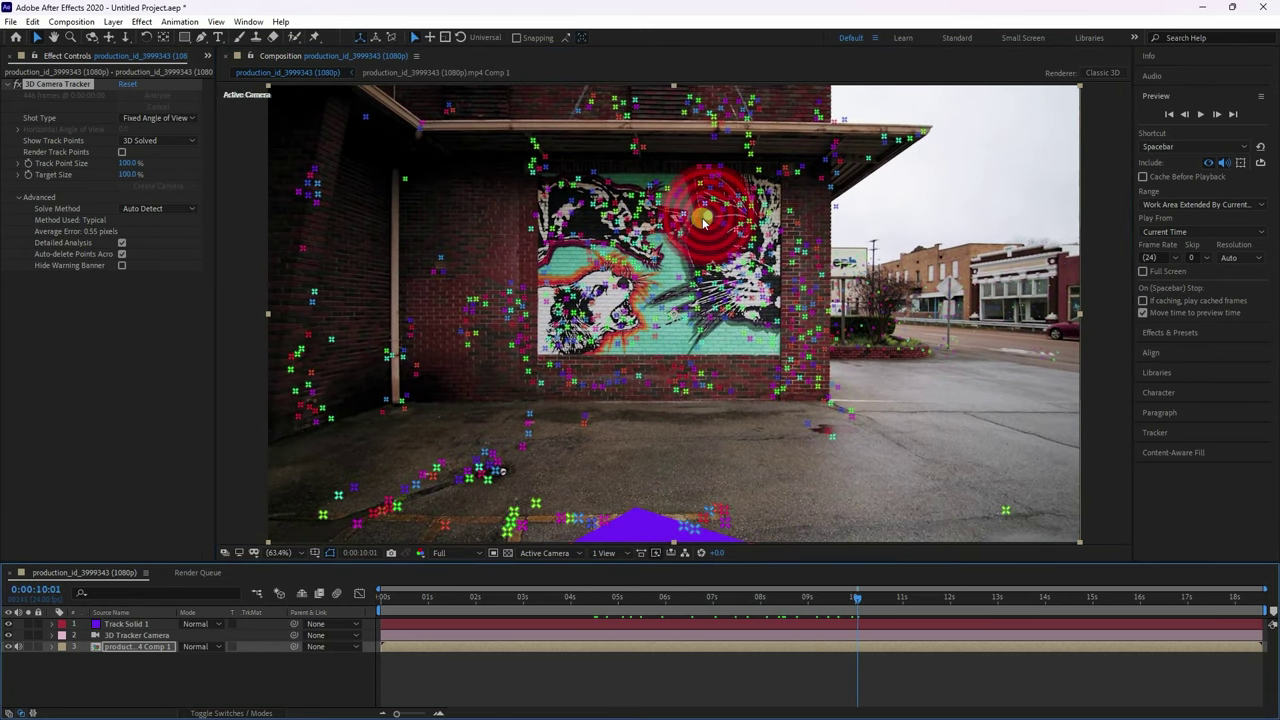
pyautogui.moveTo(591, 212)
pyautogui.mouseDown()
pyautogui.moveTo(627, 319)
pyautogui.moveTo(742, 320)
pyautogui.moveTo(700, 212)
pyautogui.moveTo(651, 292)
pyautogui.mouseUp()
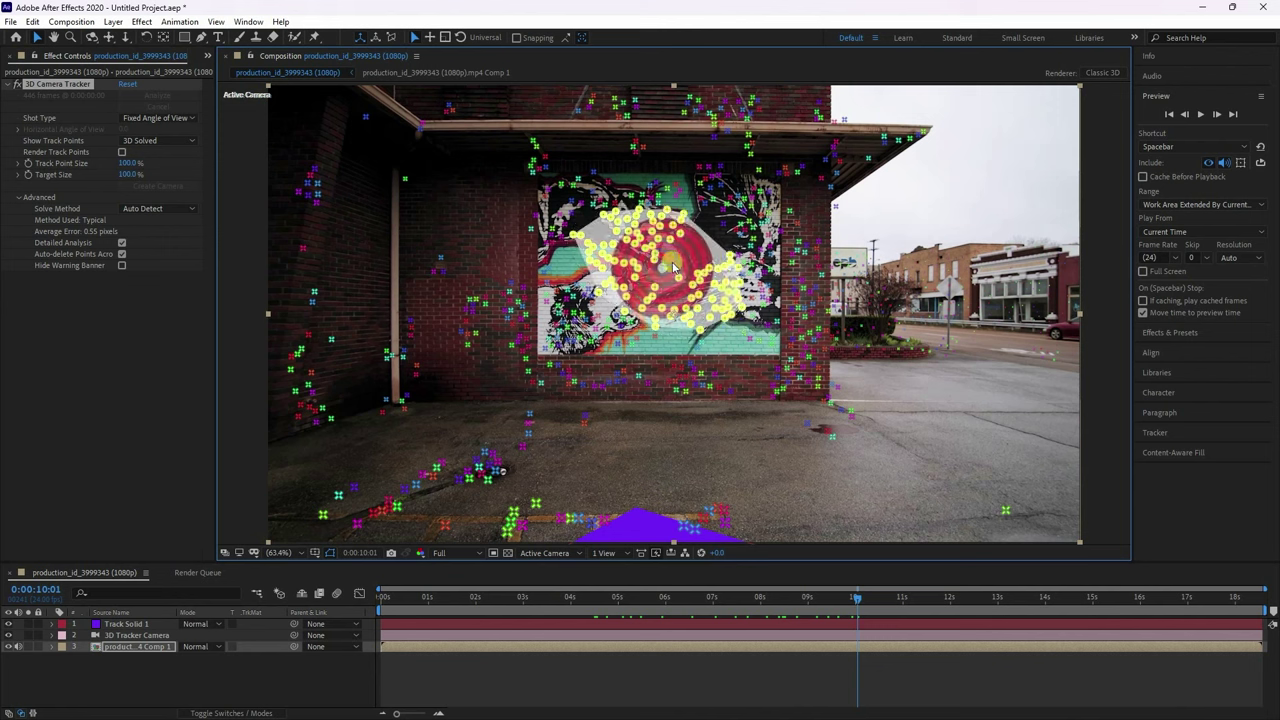
pyautogui.rightClick(668, 266)
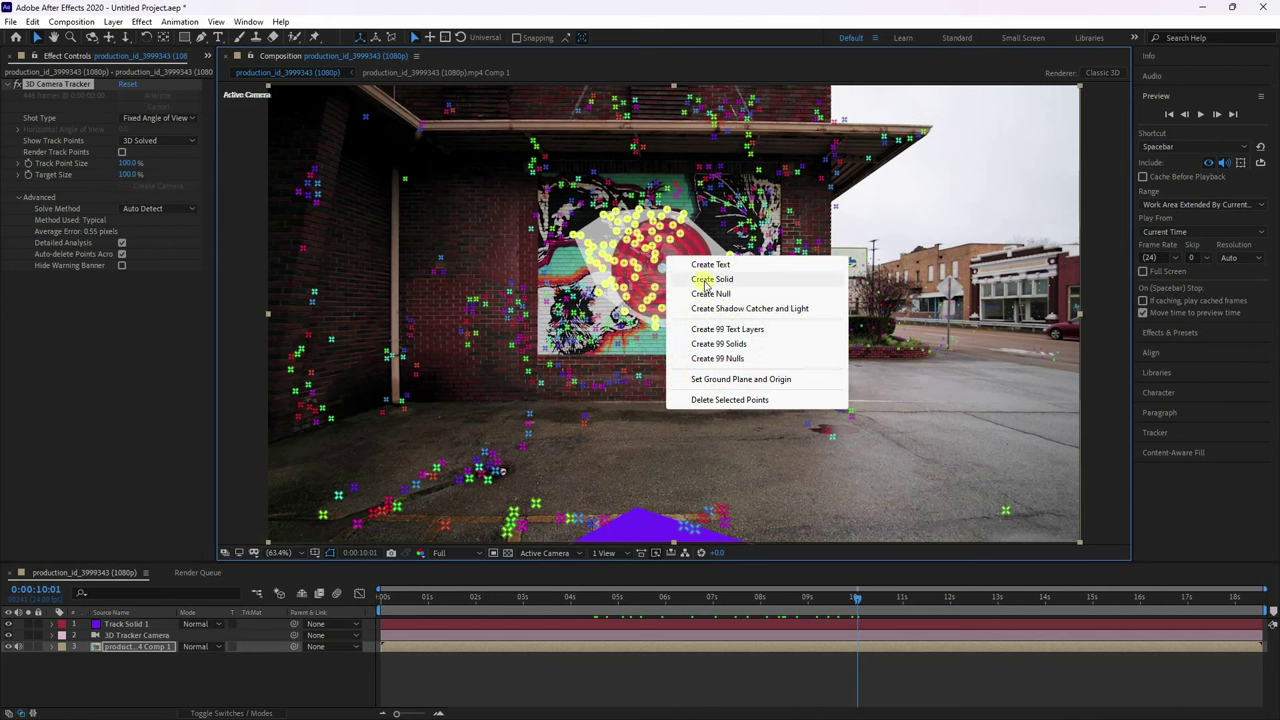
pyautogui.click(711, 279)
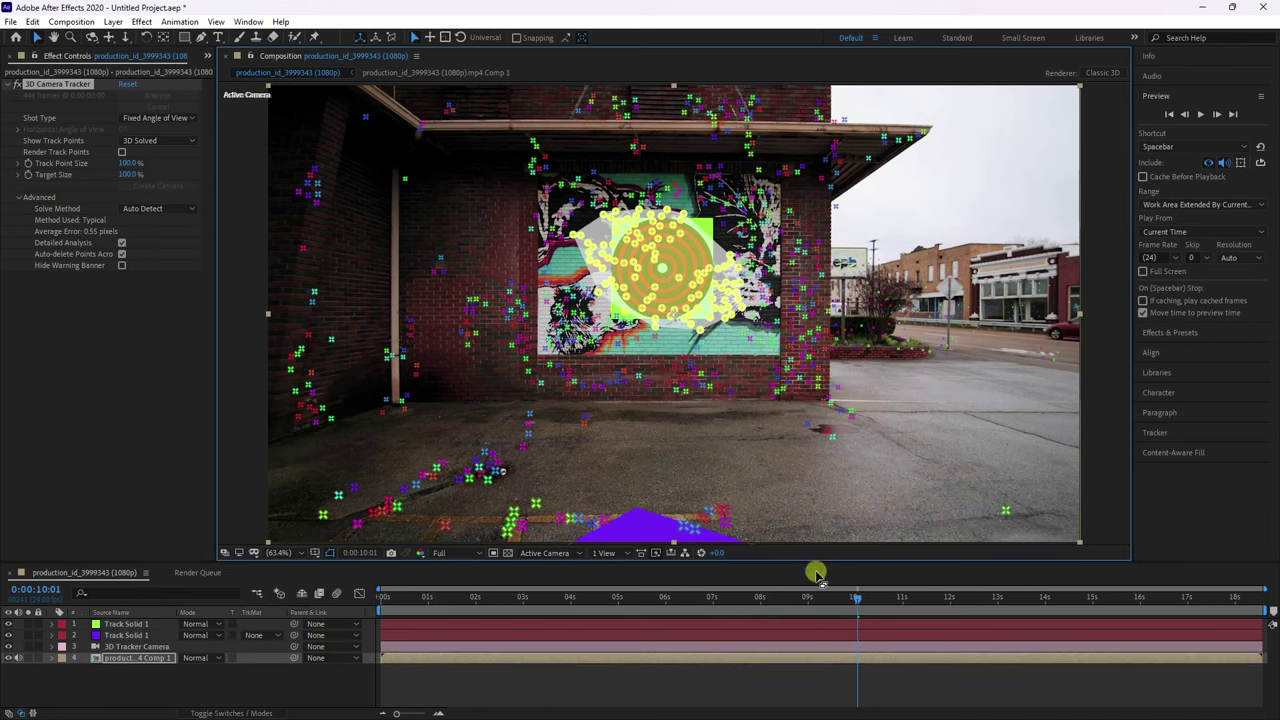
# Rewind to the start, hide the track points, and preview the tracked composition.
pyautogui.moveTo(842, 600); pyautogui.dragTo(371, 629)
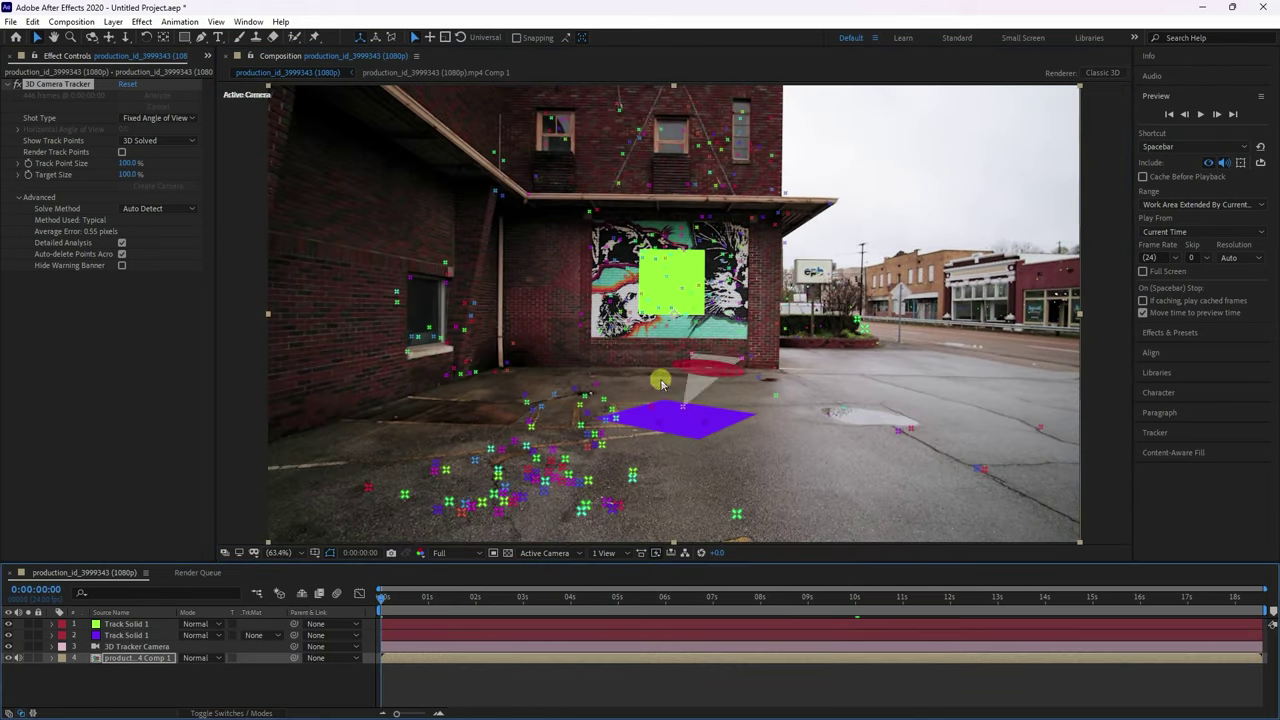
pyautogui.click(498, 684)
pyautogui.click(1201, 113)
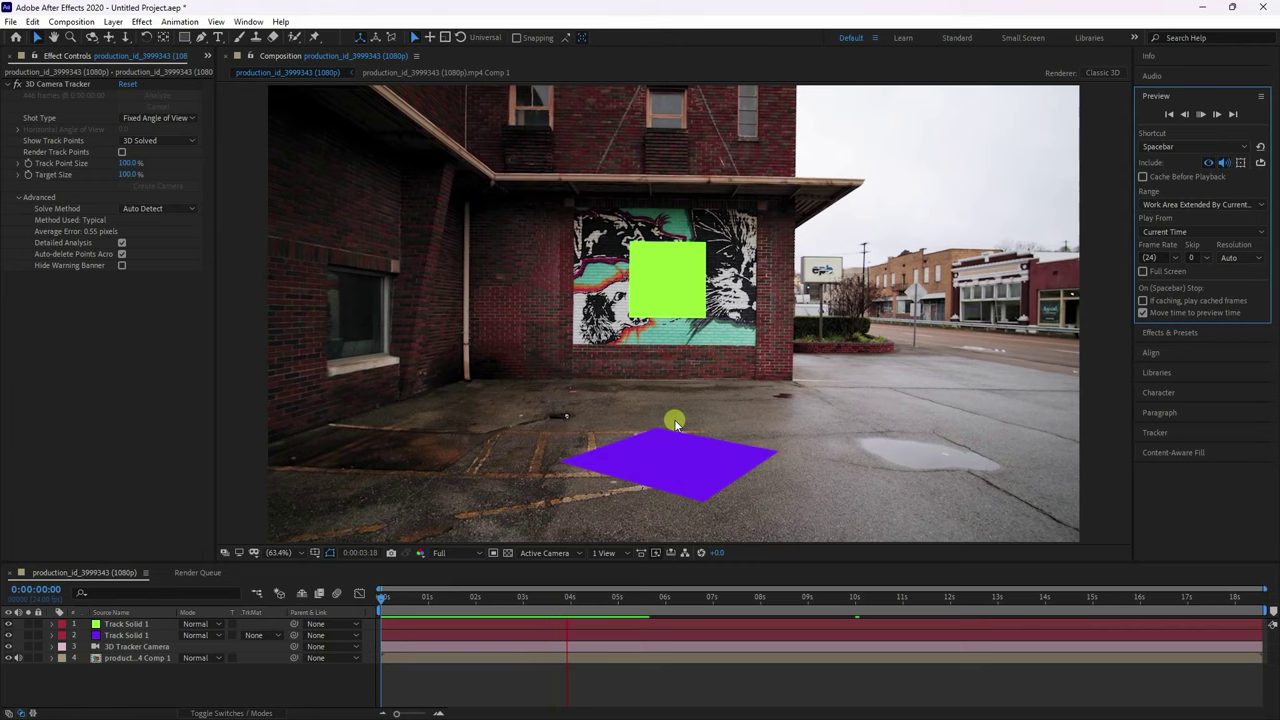
pyautogui.click(1201, 113)
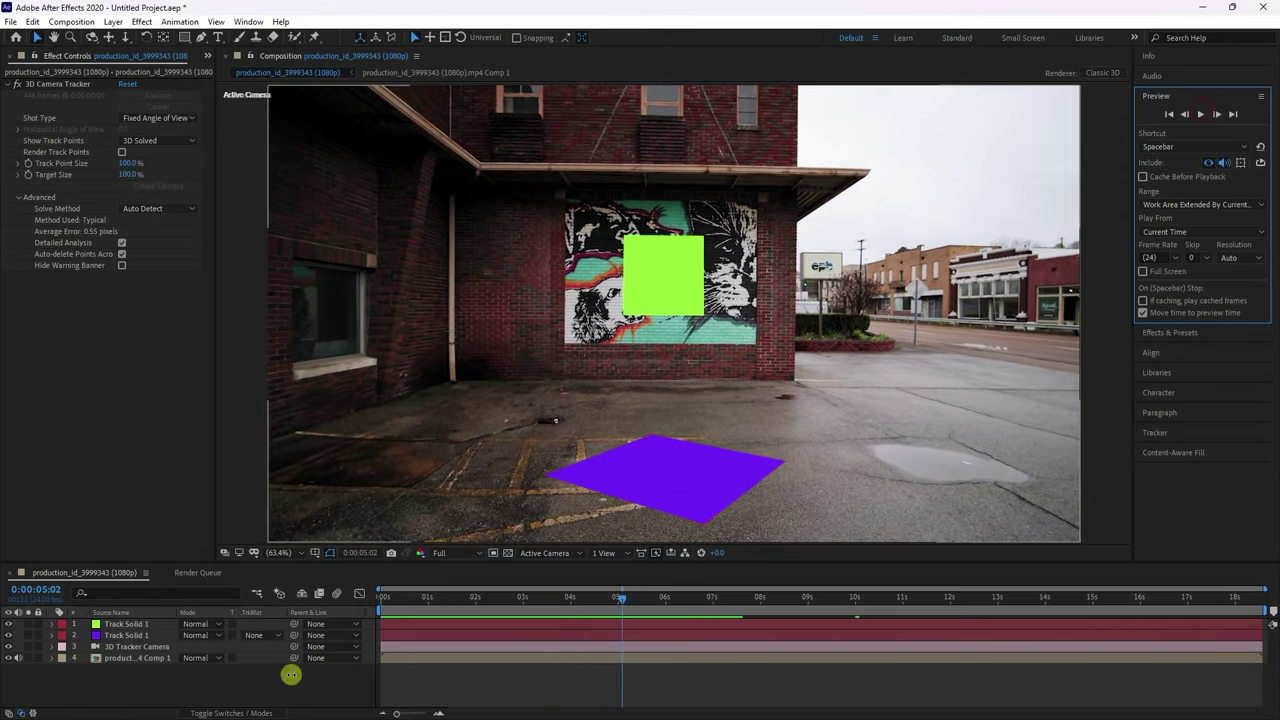
# Open Blender 4.0, widen the AE2Blend toolbar, and delete the default camera, cube and light.
pyautogui.click(21, 703)
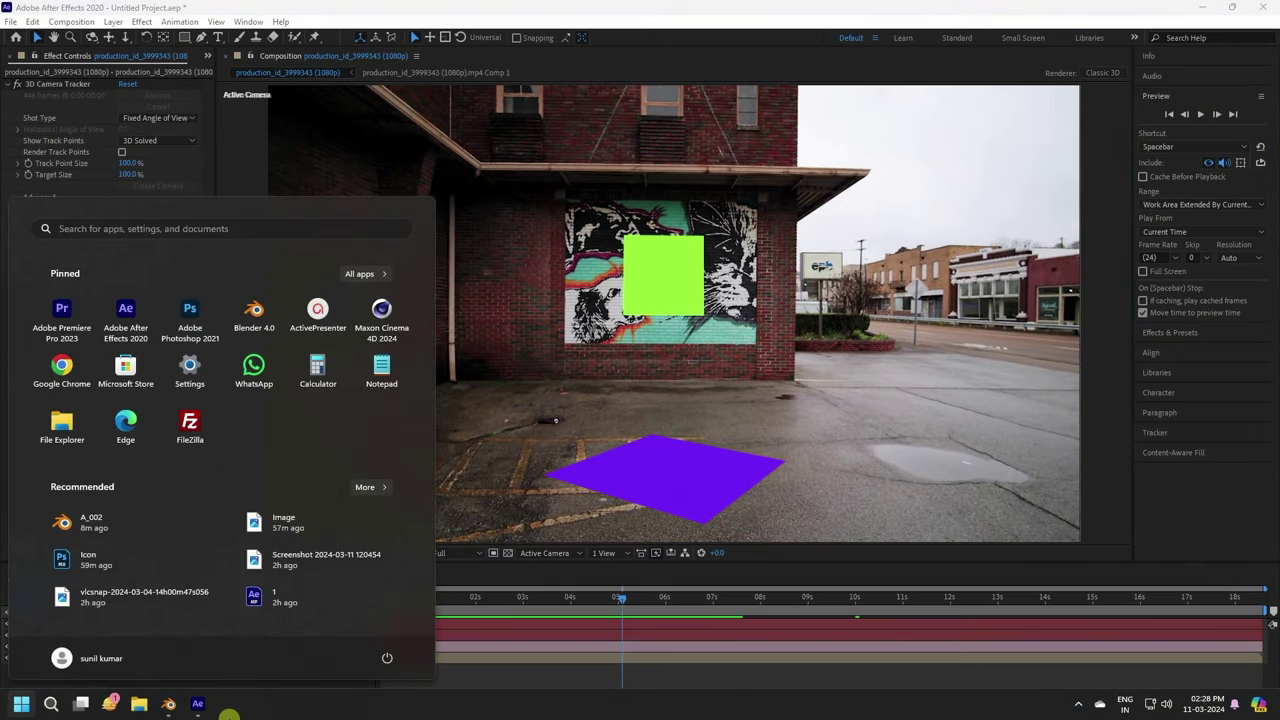
pyautogui.click(168, 703)
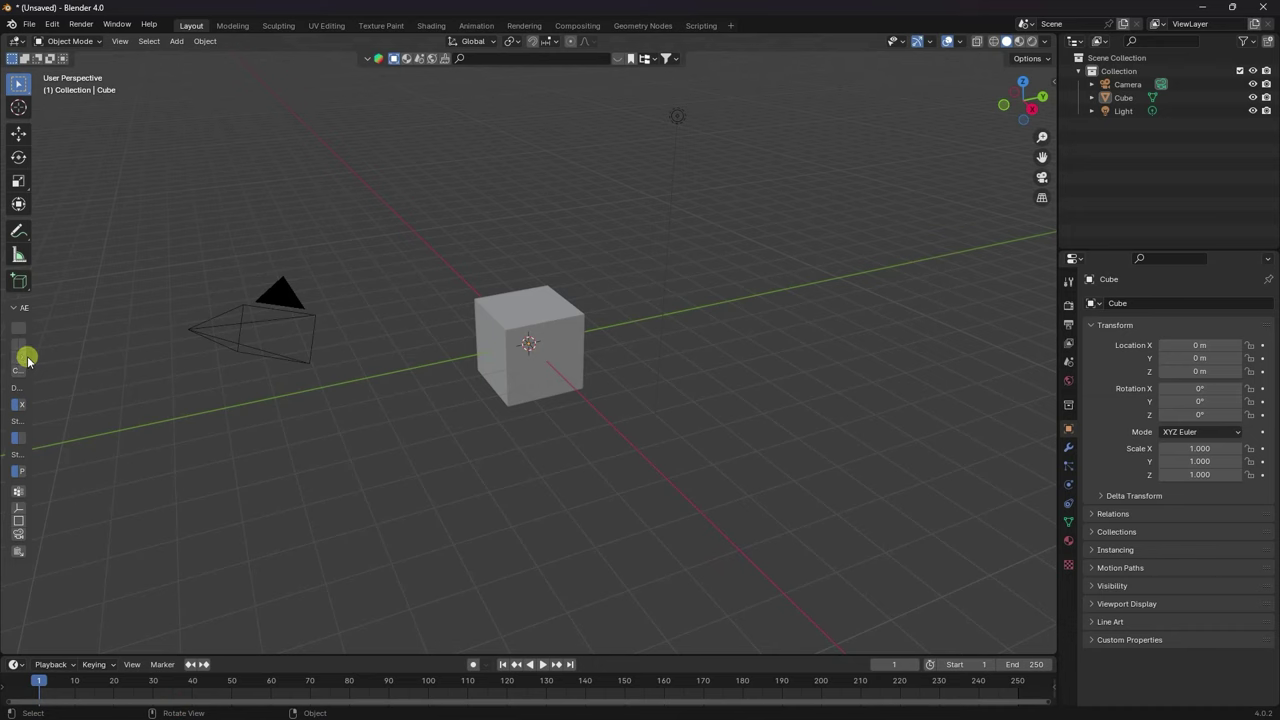
pyautogui.moveTo(32, 357); pyautogui.dragTo(103, 354)
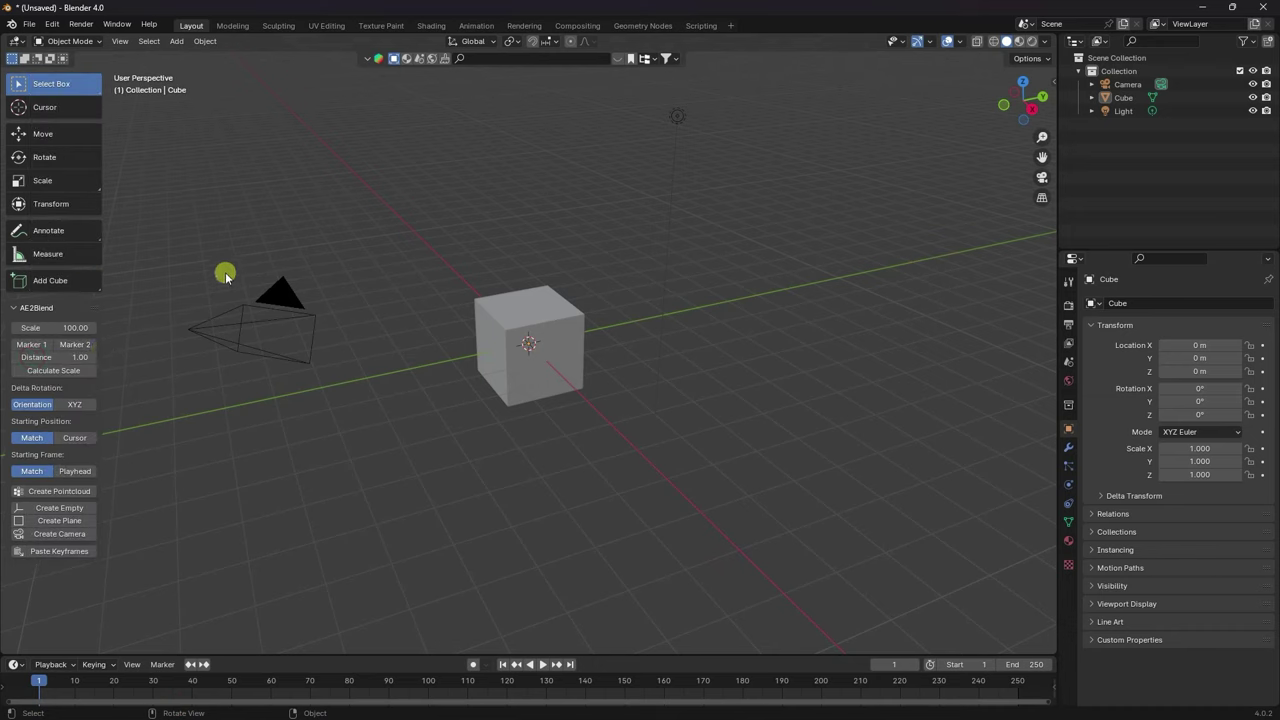
pyautogui.moveTo(201, 257); pyautogui.dragTo(920, 470)
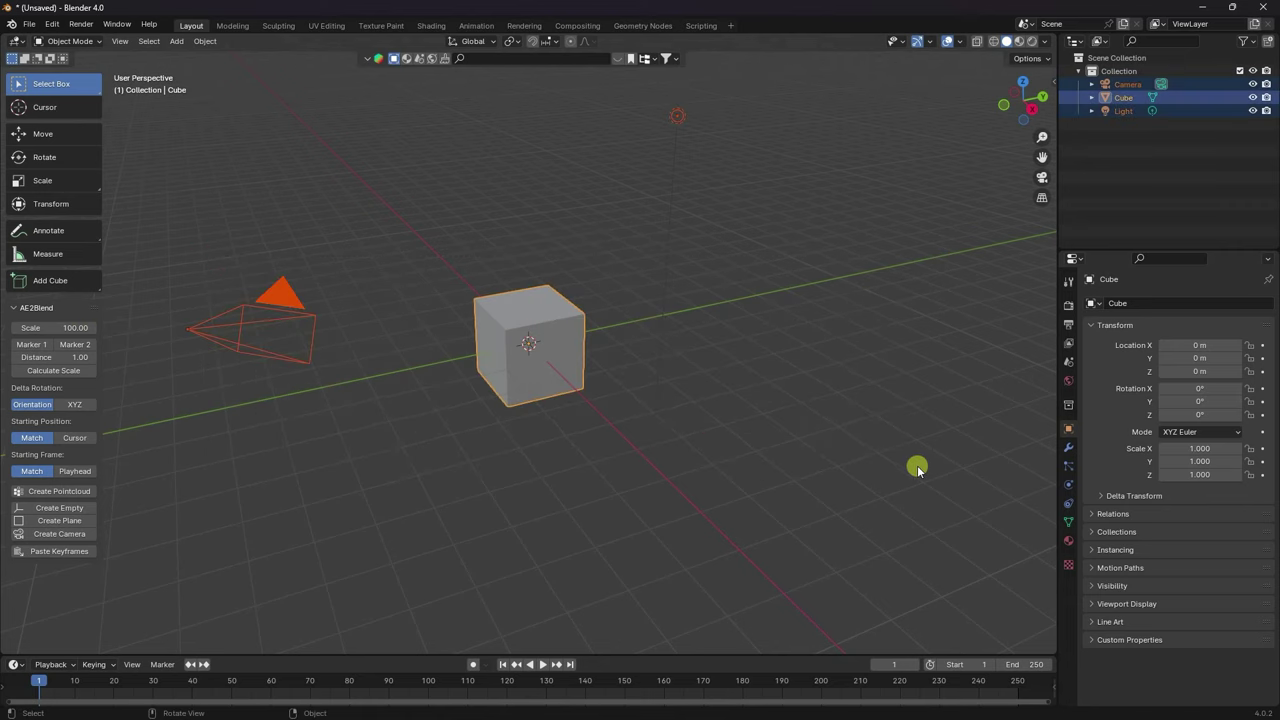
pyautogui.press('Delete')
# Select the floor solid's Anchor Point, Position, Scale and Orientation in After Effects, then return to Blender.
pyautogui.click(197, 704)
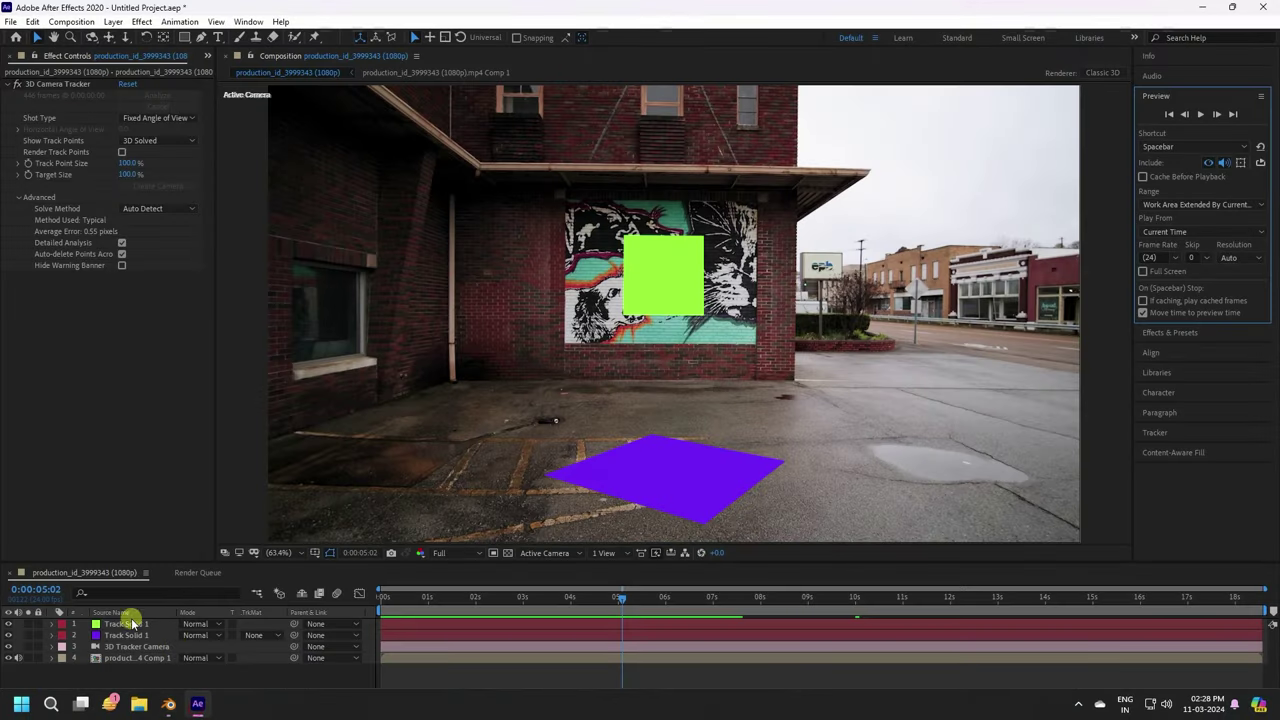
pyautogui.click(124, 635)
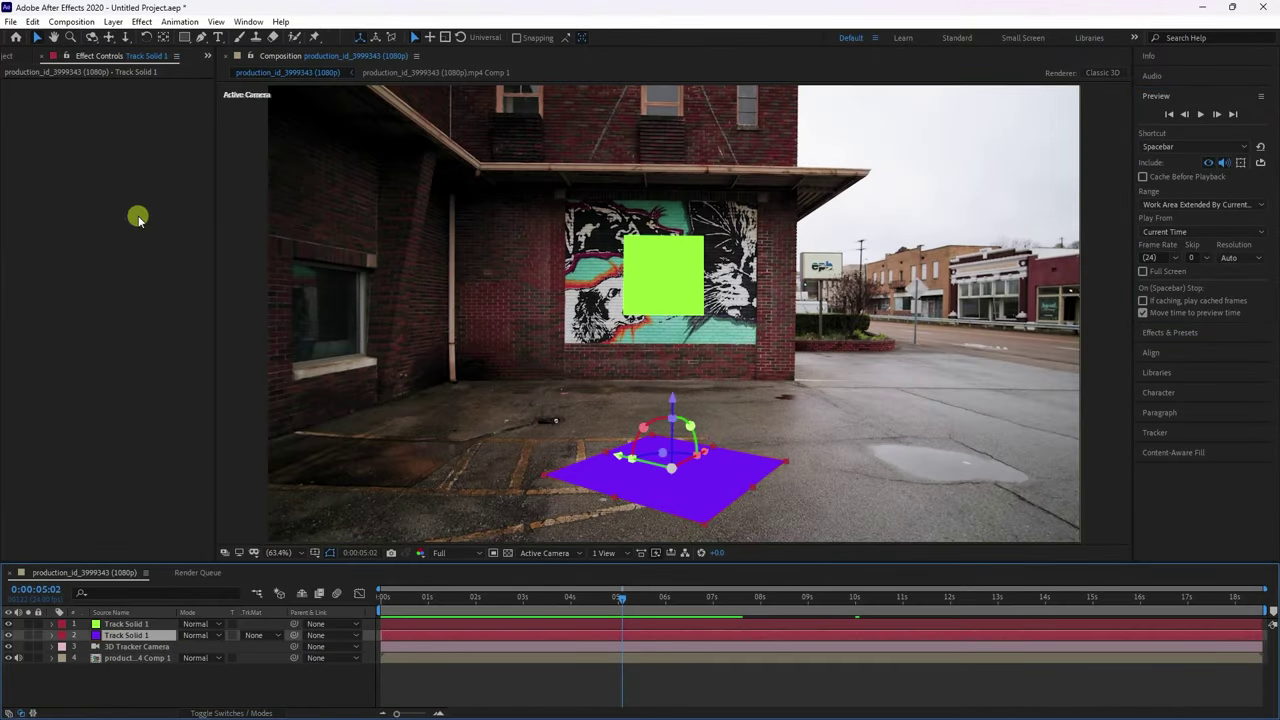
pyautogui.click(51, 636)
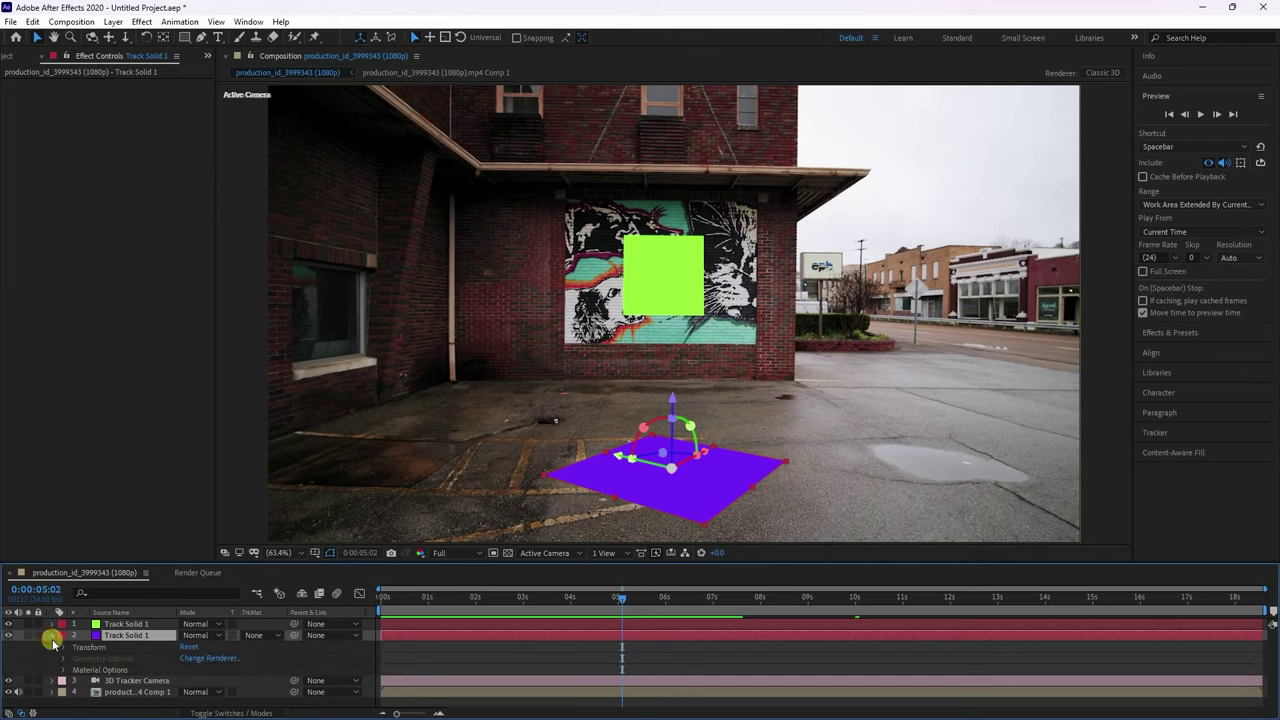
pyautogui.click(63, 649)
pyautogui.click(106, 637)
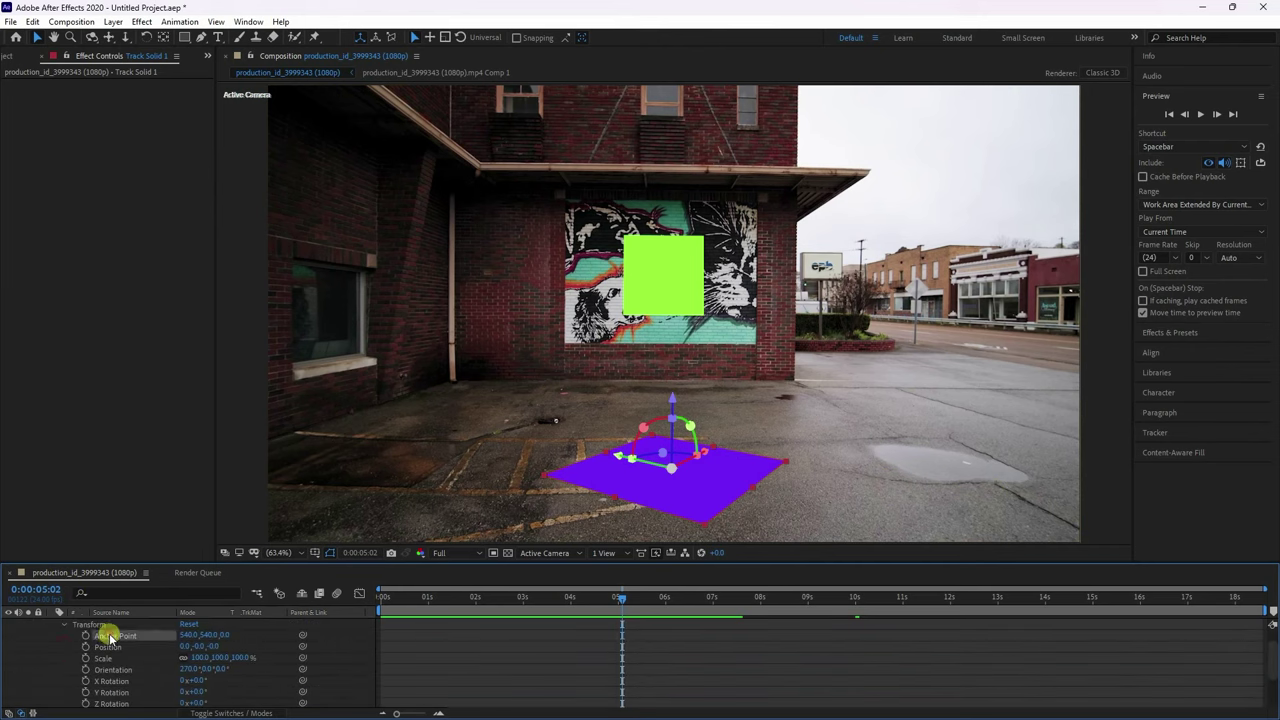
pyautogui.keyDown('shift'); pyautogui.click(116, 669); pyautogui.keyUp('shift')
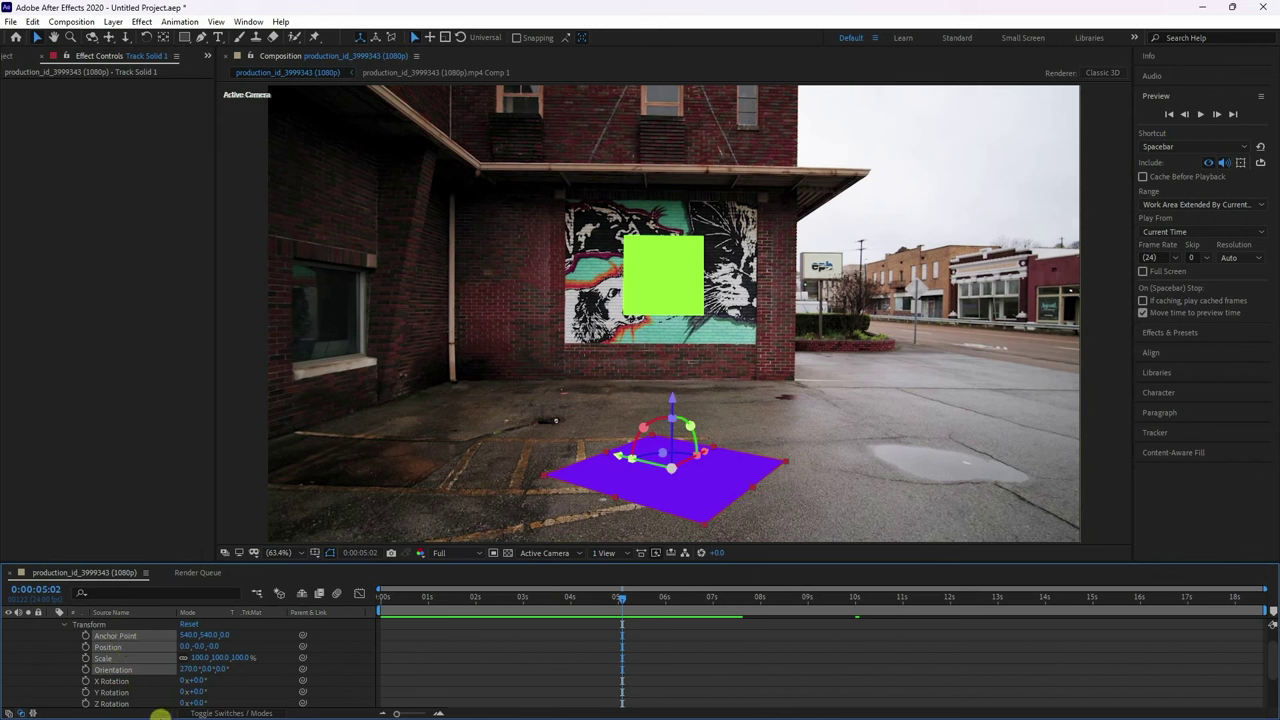
pyautogui.click(175, 705)
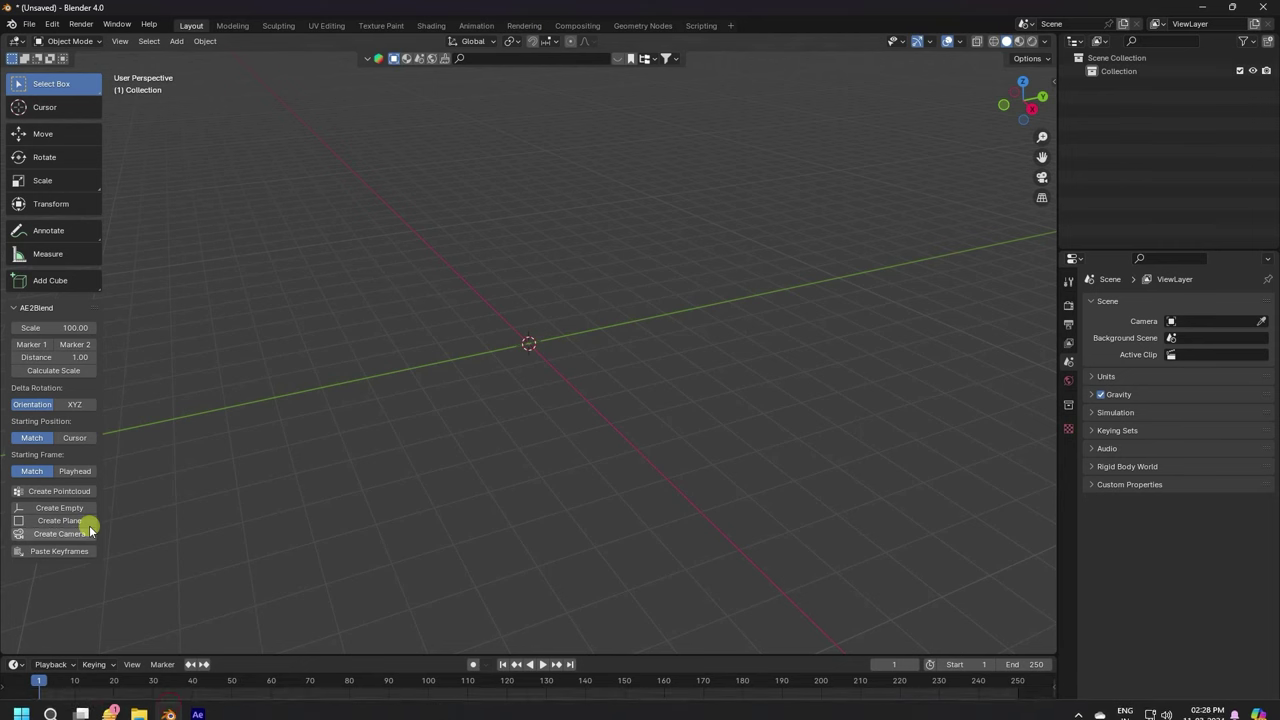
# Create Plane_Transform from the floor solid data with AE2Blend, orbit to inspect it, and return to After Effects.
pyautogui.click(40, 526)
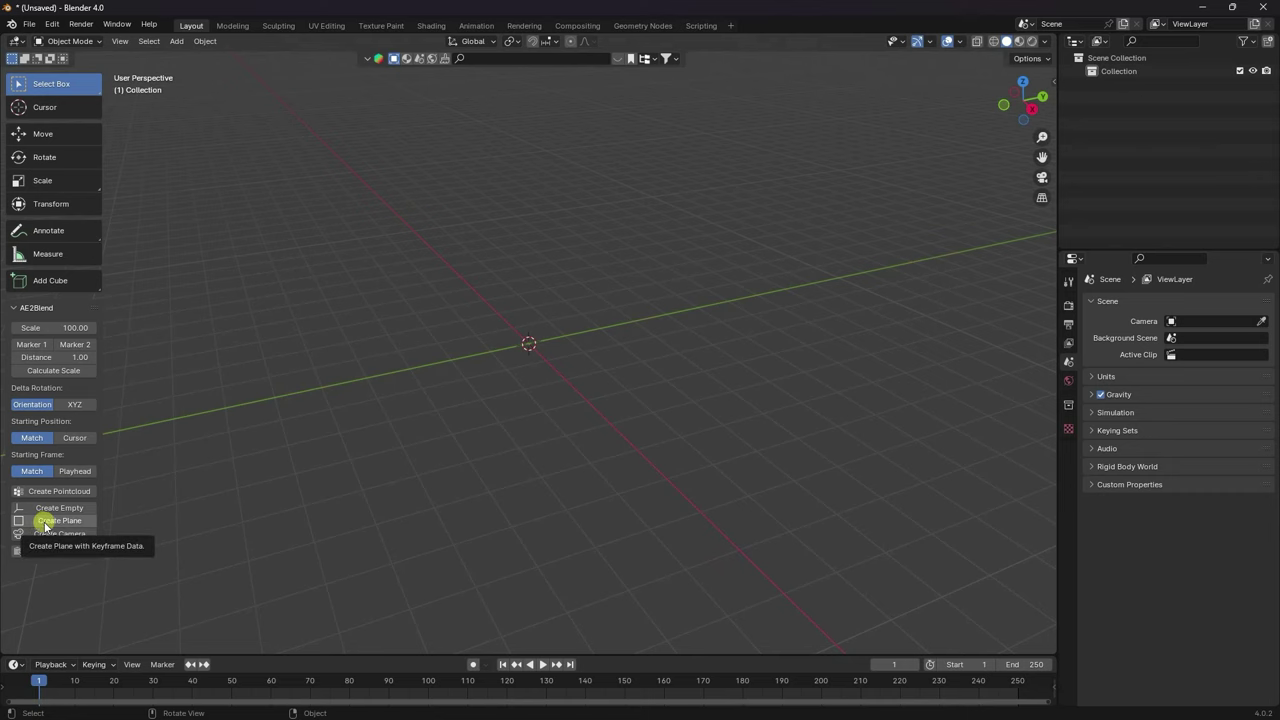
pyautogui.click(56, 522)
pyautogui.moveTo(569, 429); pyautogui.dragTo(680, 420, button='middle')
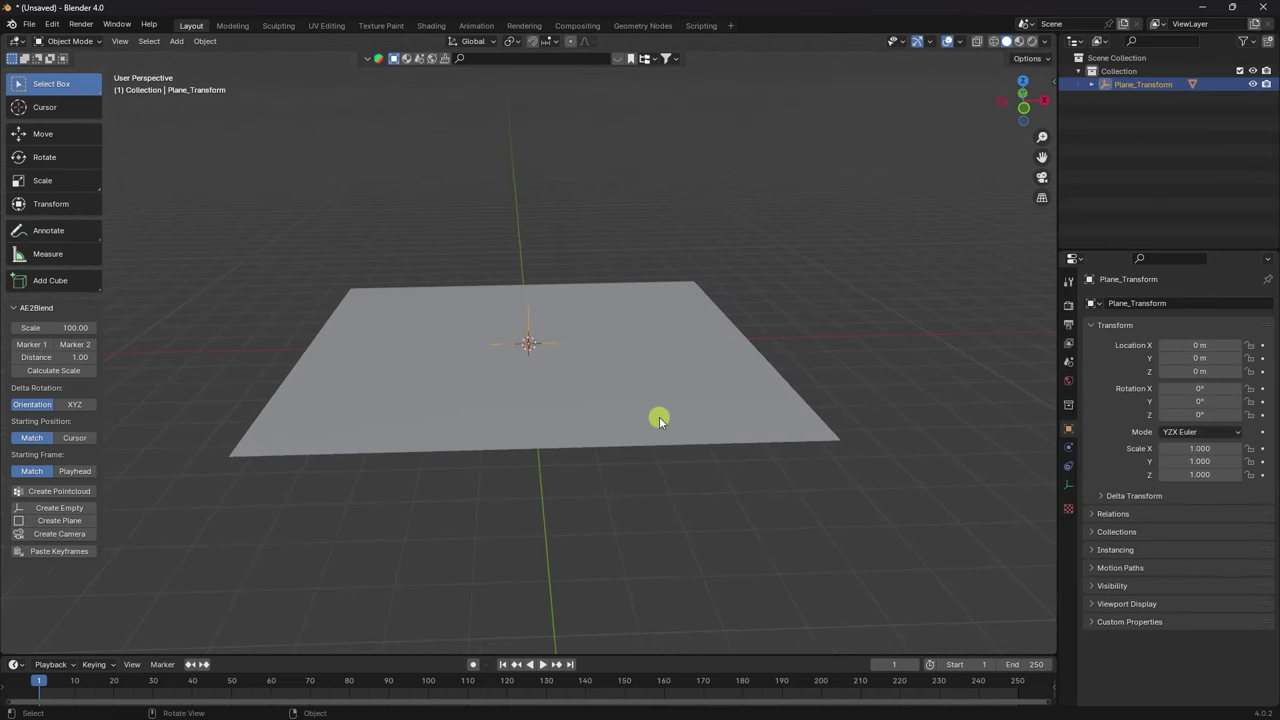
pyautogui.click(196, 706)
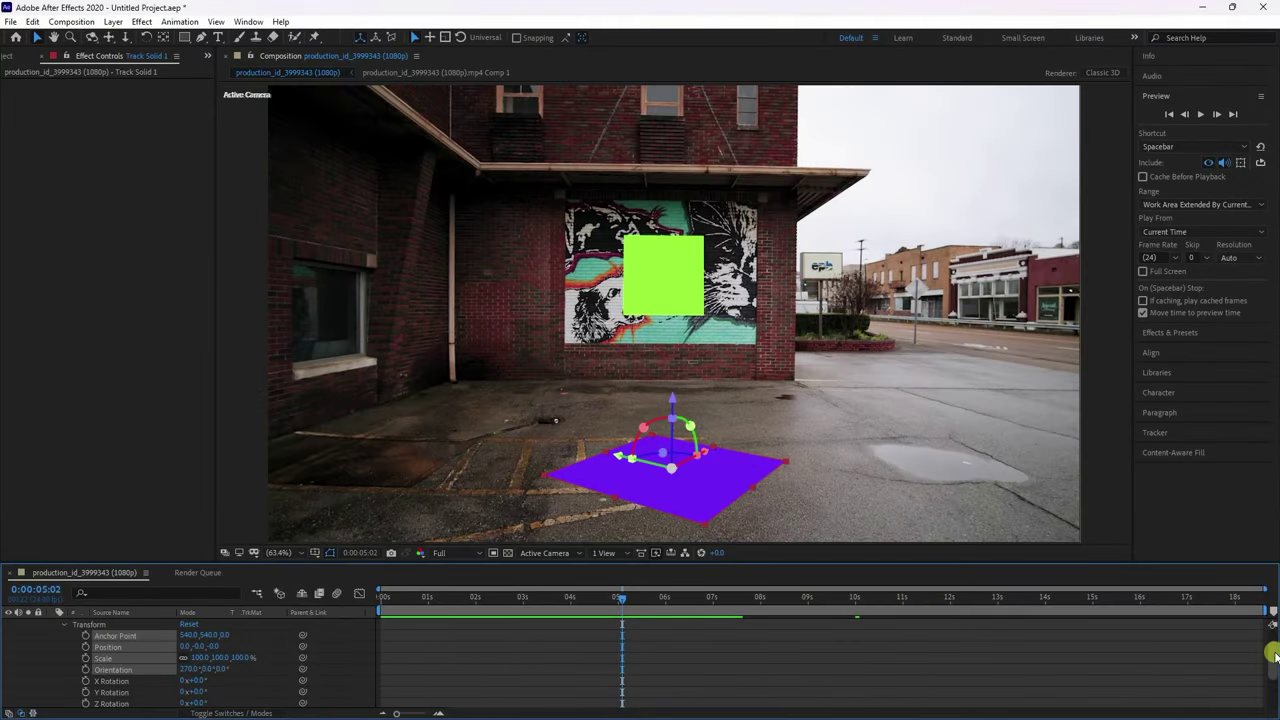
# Collapse the floor solid and select the green wall solid's Anchor Point through Orientation properties.
pyautogui.moveTo(1275, 655); pyautogui.dragTo(1274, 608)
pyautogui.click(50, 636)
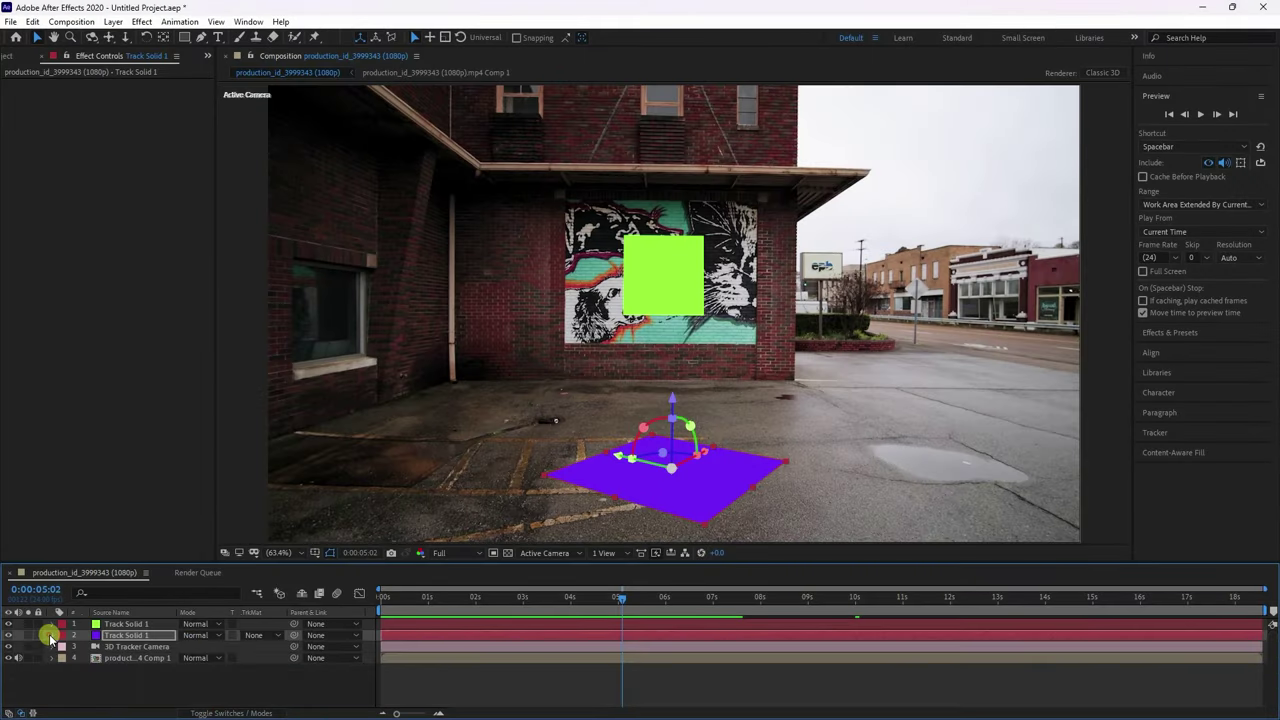
pyautogui.click(52, 624)
pyautogui.click(63, 636)
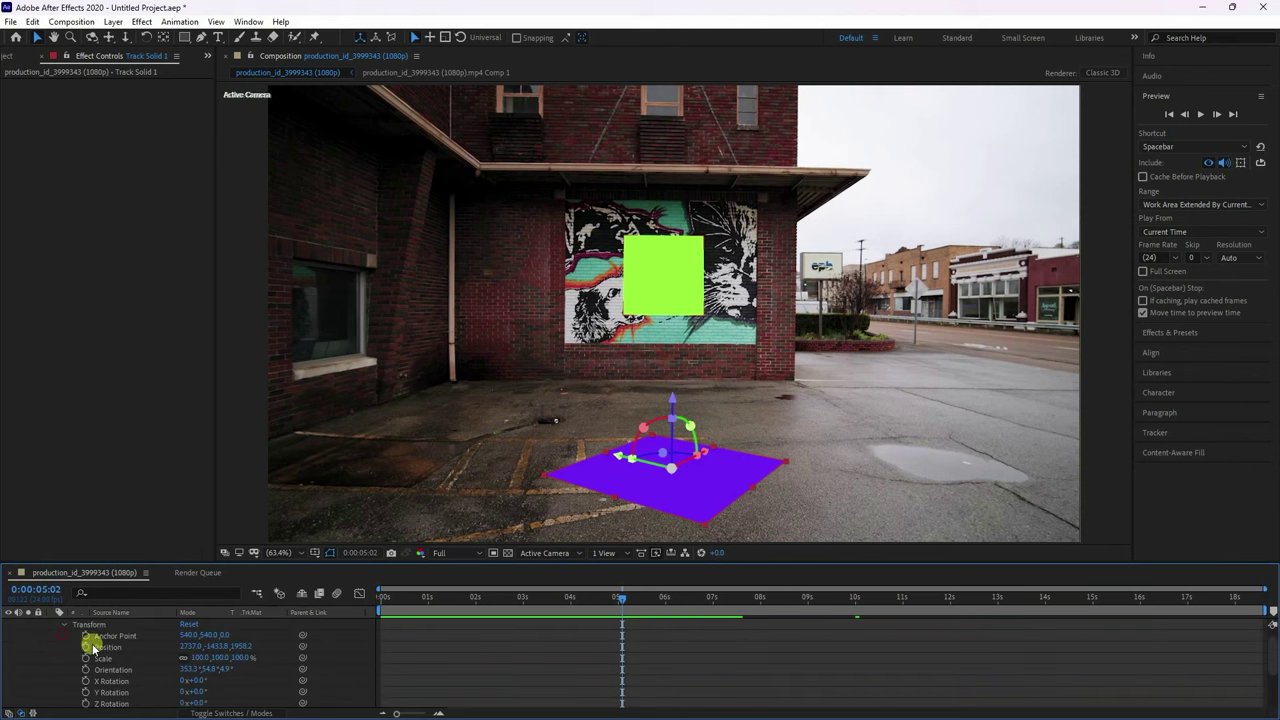
pyautogui.click(100, 636)
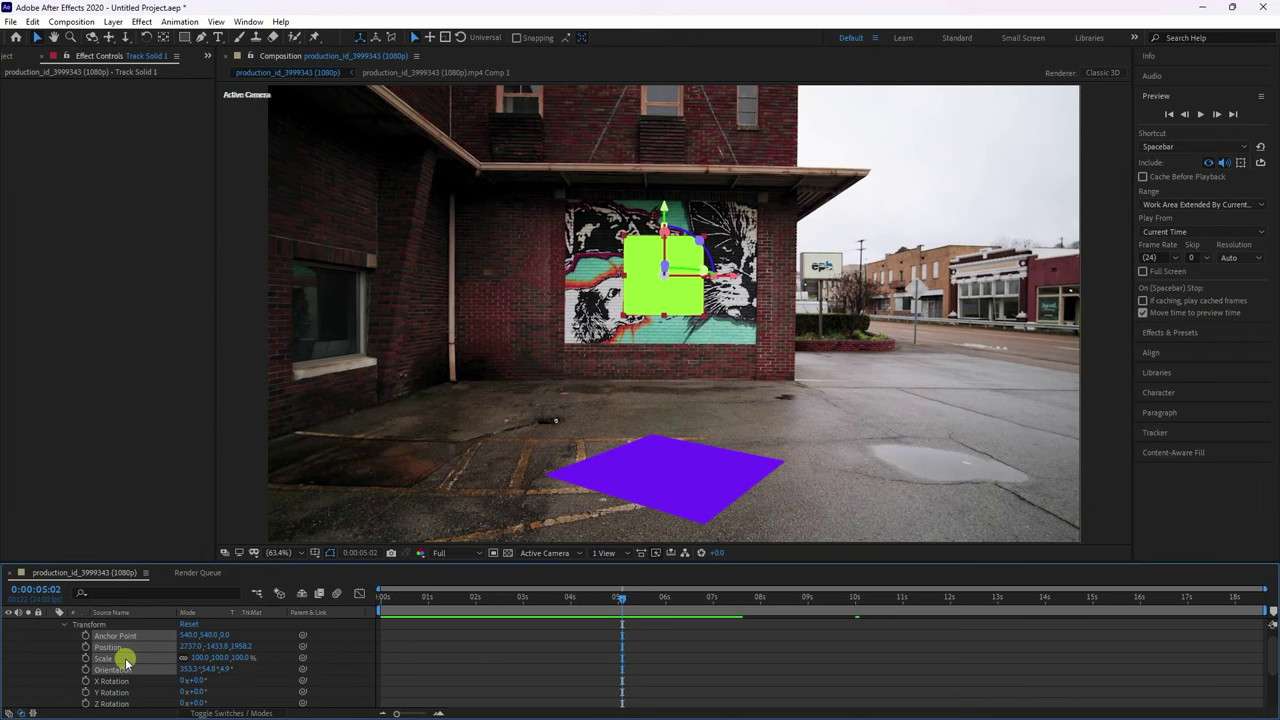
pyautogui.click(162, 704)
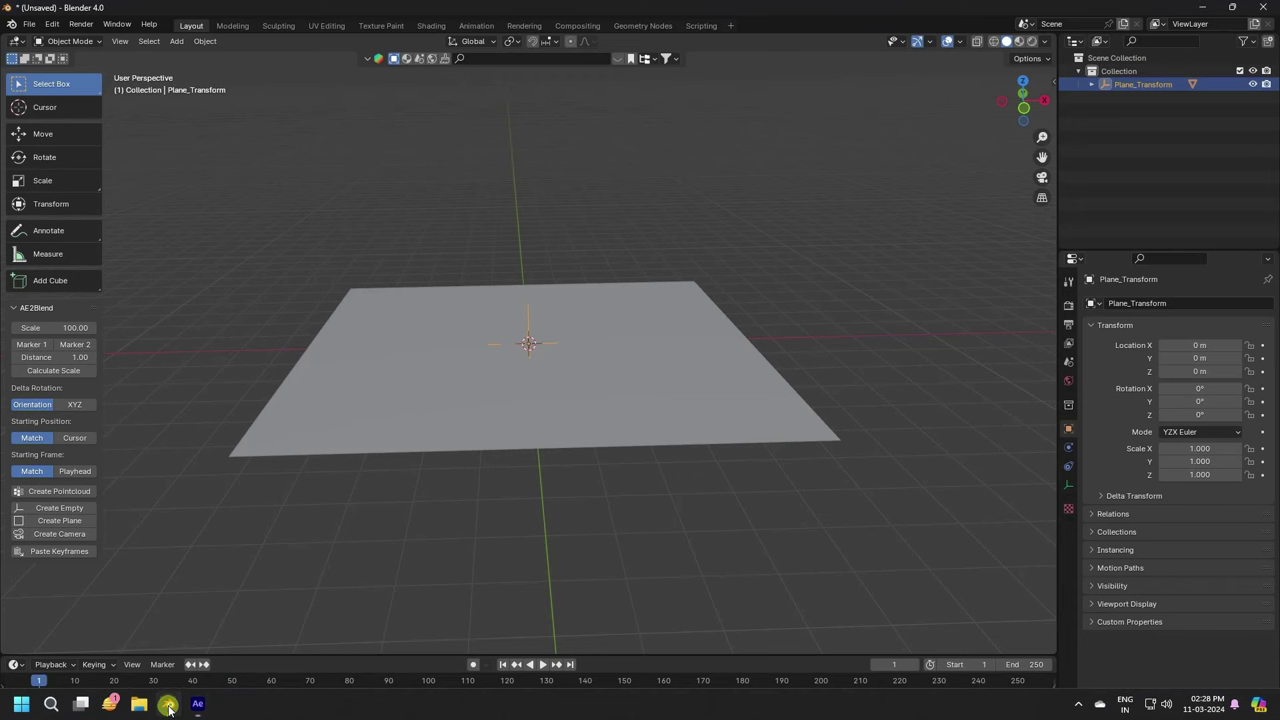
# Create Plane_Transform.001 from the wall data, then zoom and orbit to see both planes.
pyautogui.click(57, 521)
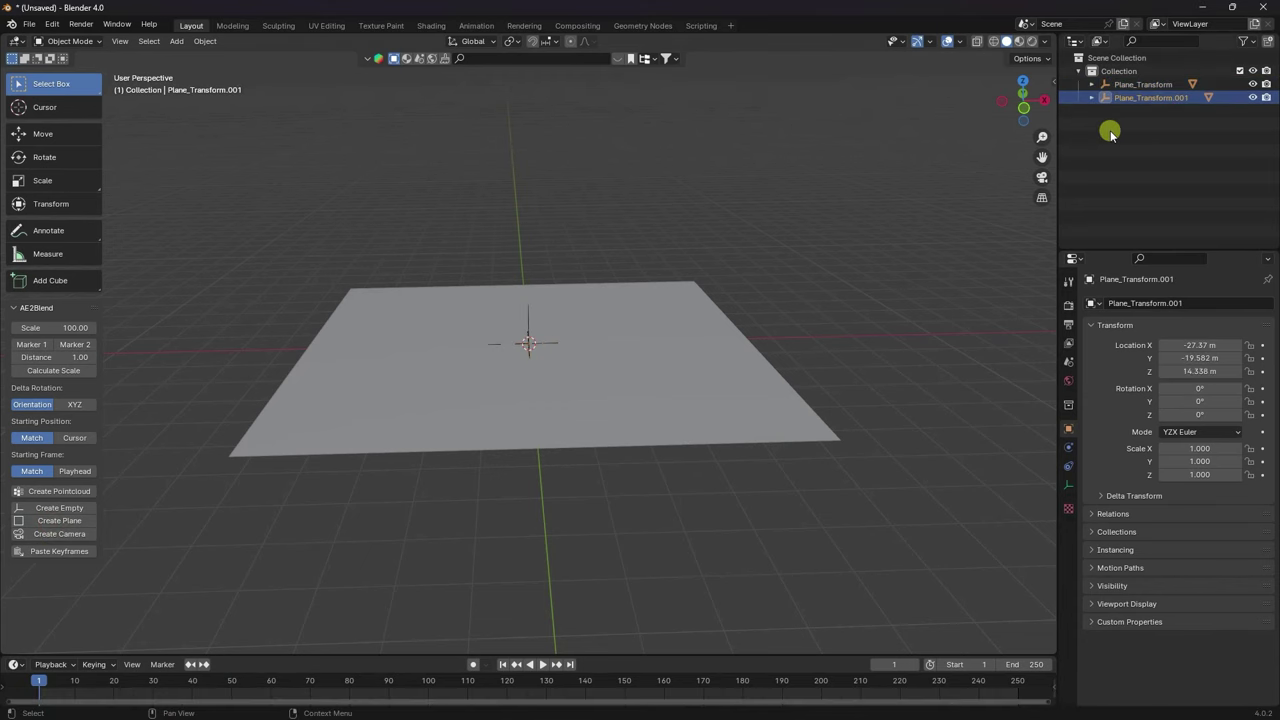
pyautogui.moveTo(1042, 137); pyautogui.dragTo(958, 545)
pyautogui.moveTo(994, 123); pyautogui.dragTo(372, 354)
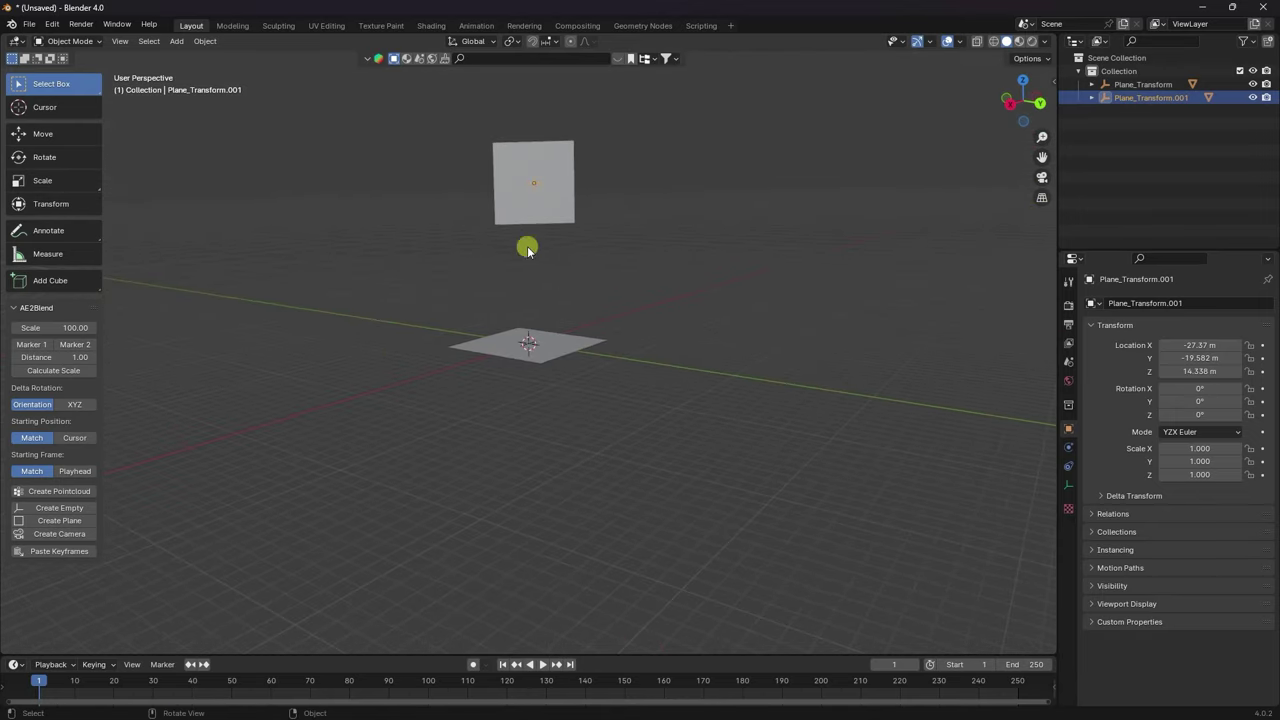
pyautogui.click(201, 706)
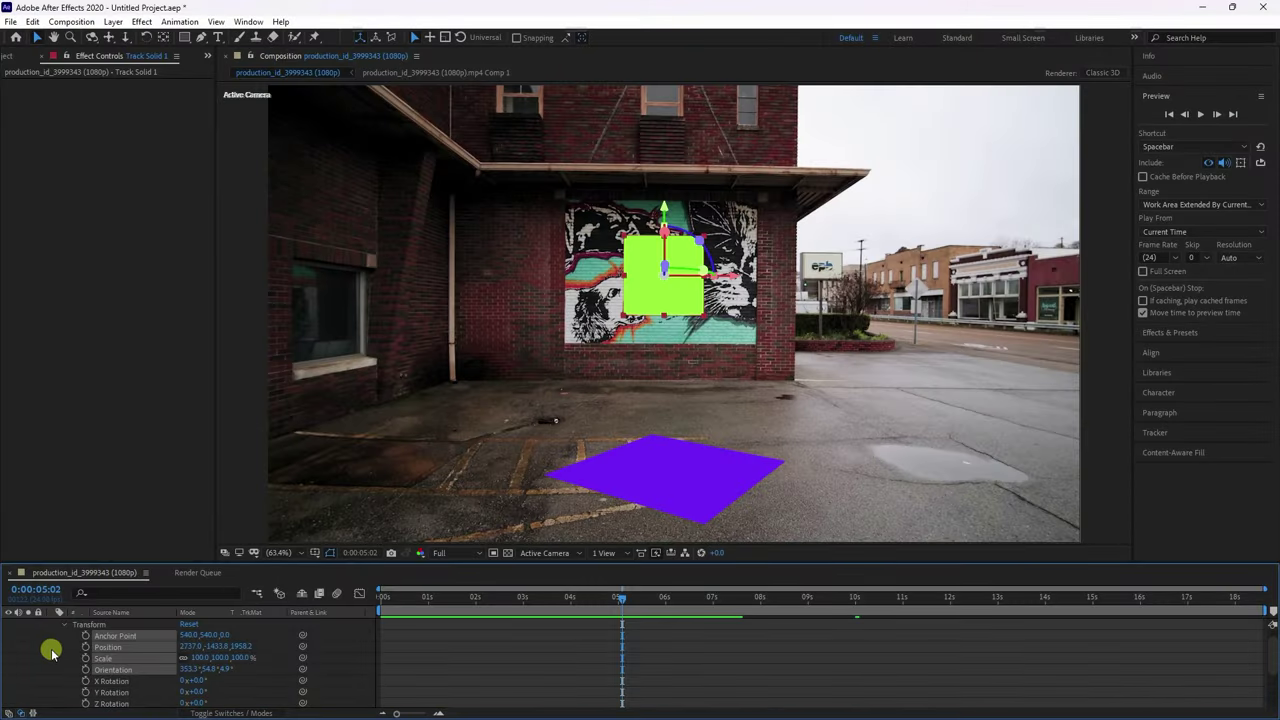
# Collapse the wall solid's properties, select the 3D Tracker Camera layer and rewind to 0:00:00:00.
pyautogui.scroll(1, 1266, 663)
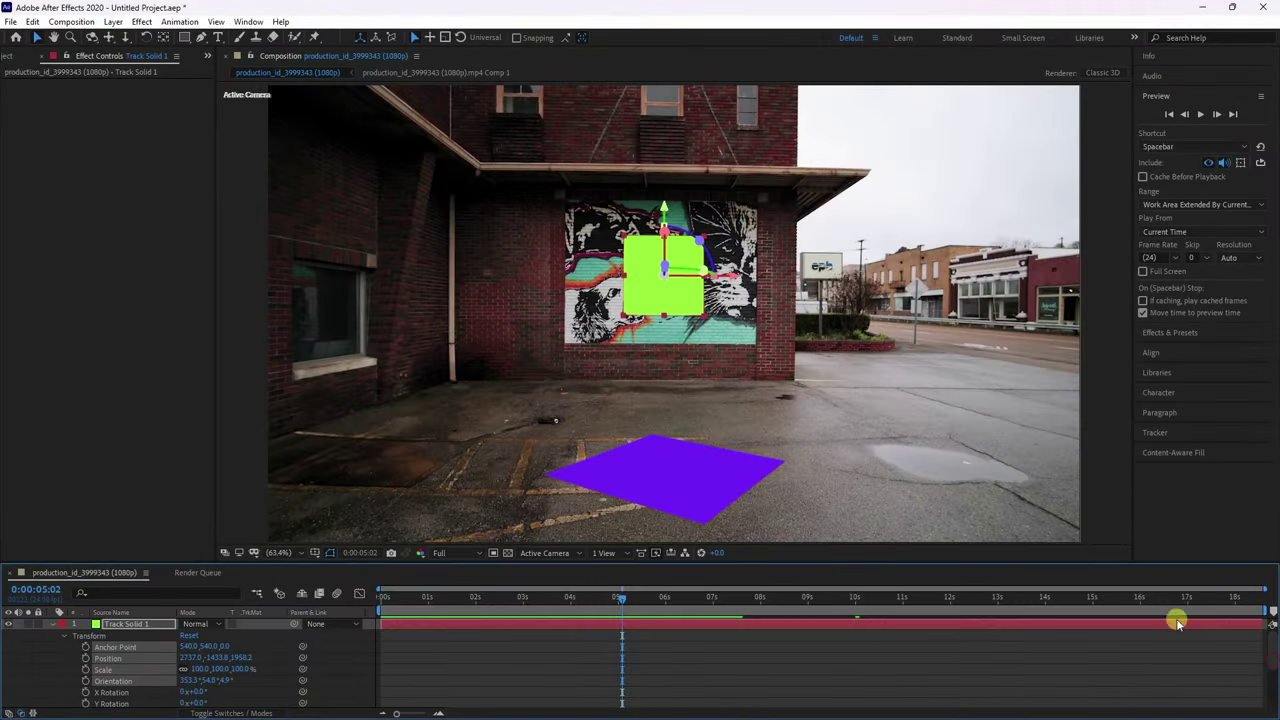
pyautogui.click(51, 624)
pyautogui.click(109, 646)
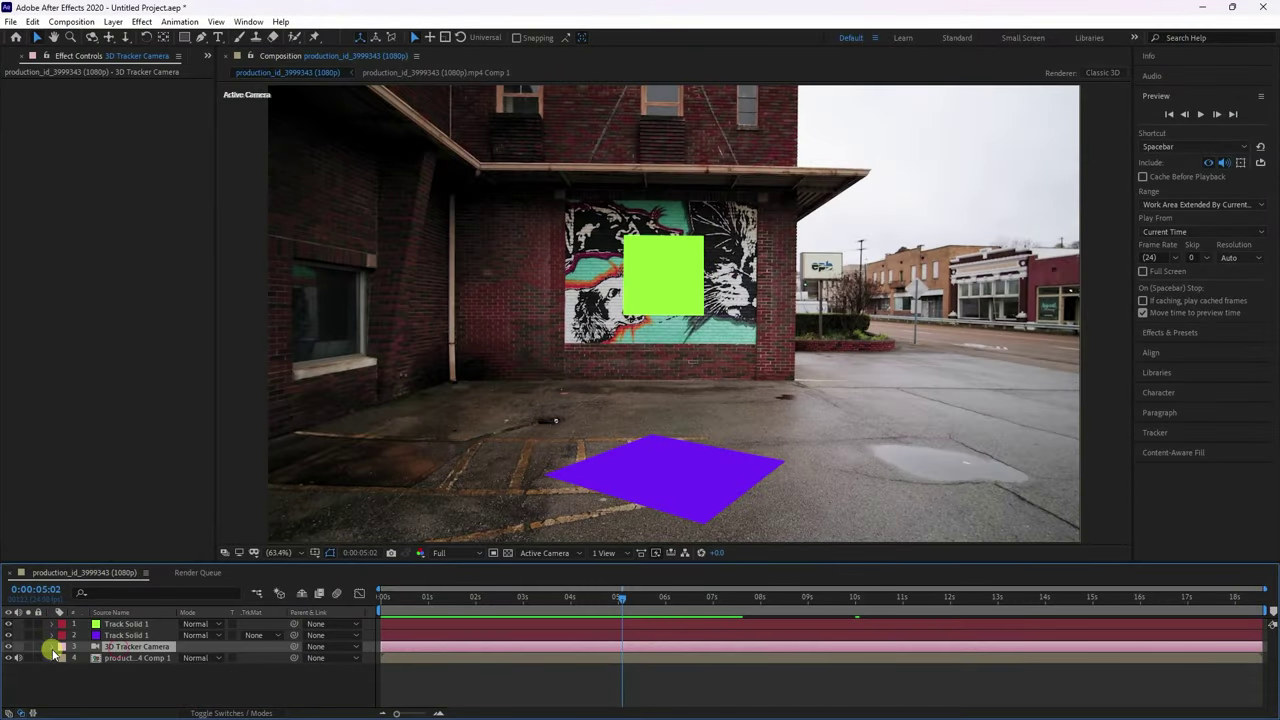
pyautogui.moveTo(413, 597); pyautogui.dragTo(382, 597)
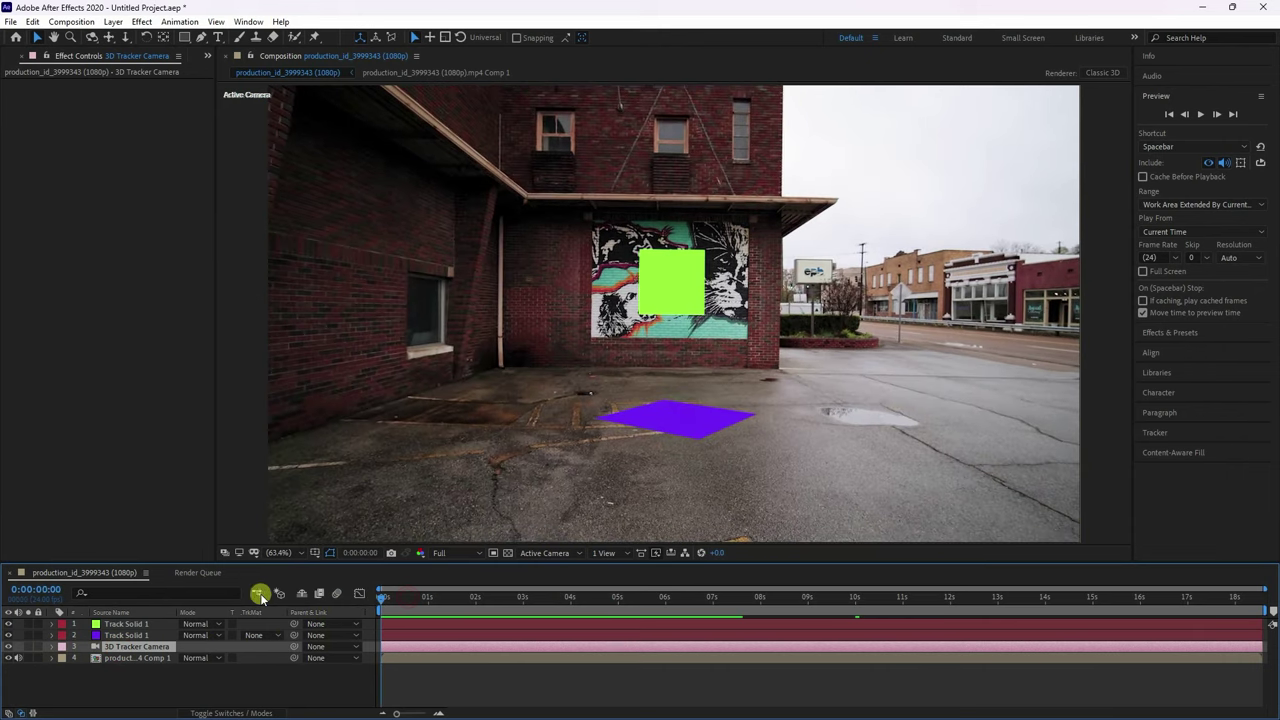
# Copy the camera's Position and Orientation keyframes into Blender as a keyframed Camera_Transform camera.
pyautogui.click(51, 647)
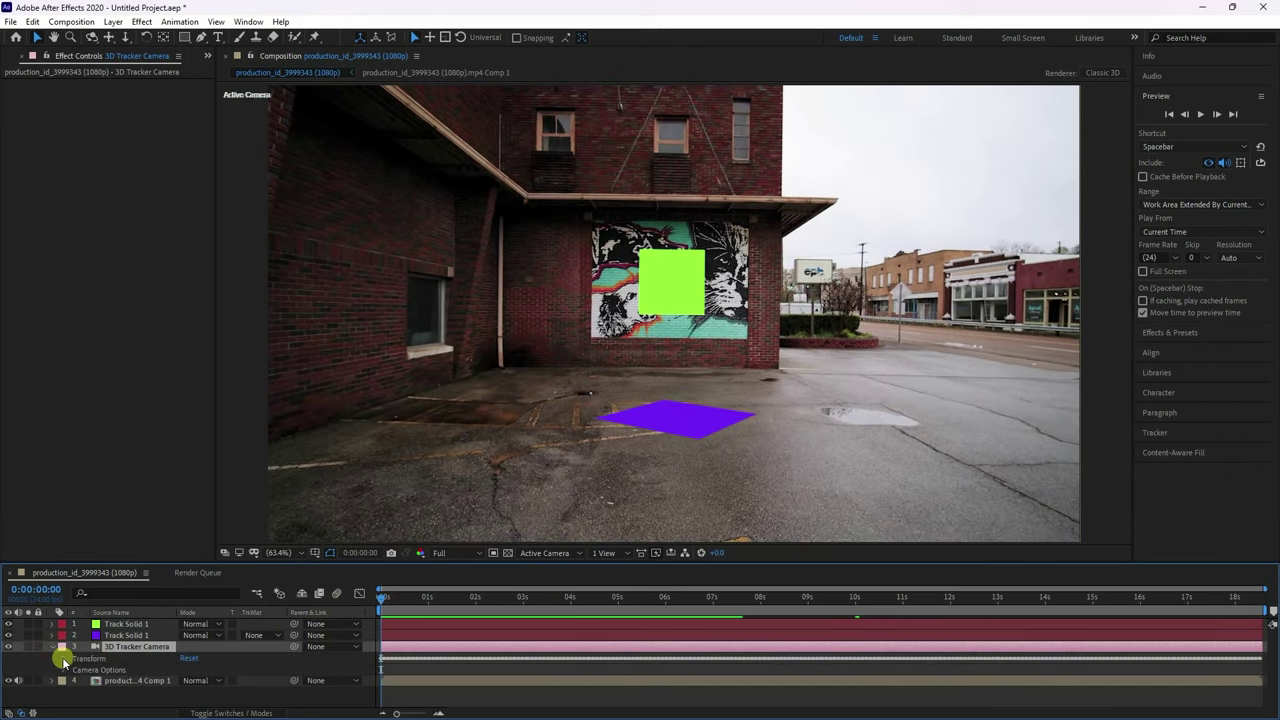
pyautogui.click(60, 657)
pyautogui.click(122, 657)
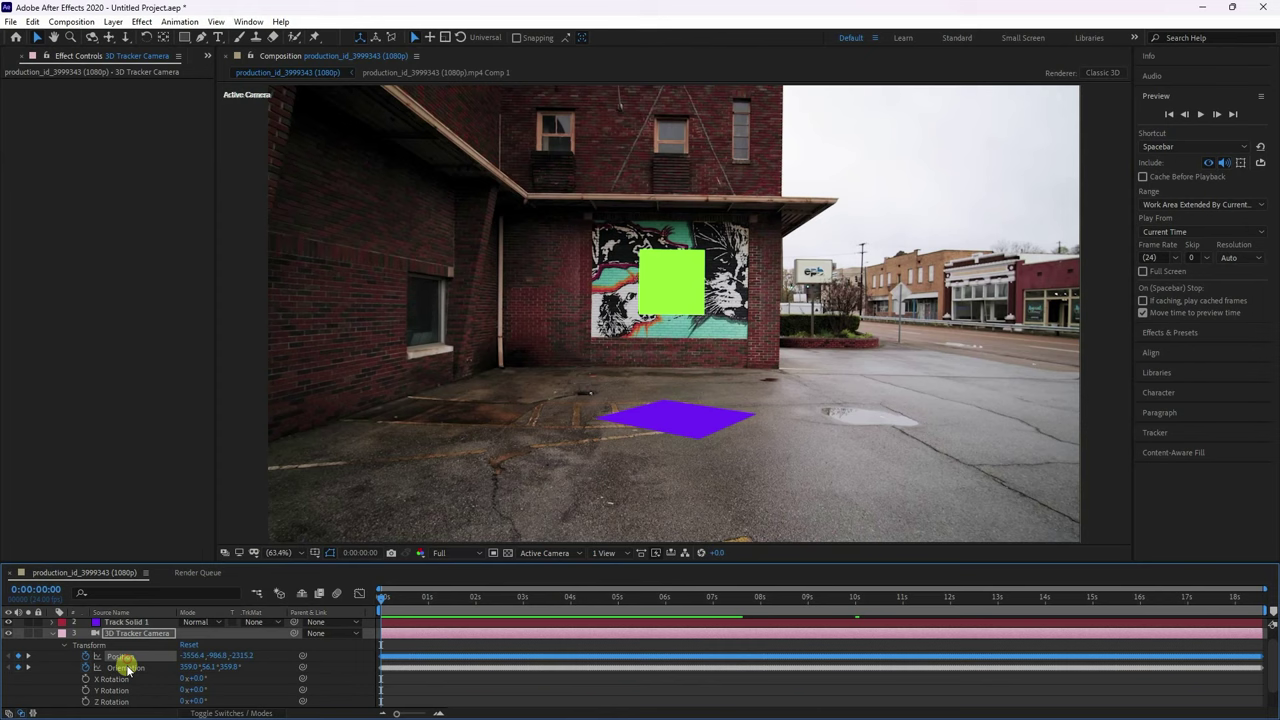
pyautogui.keyDown('shift'); pyautogui.click(126, 667); pyautogui.keyUp('shift')
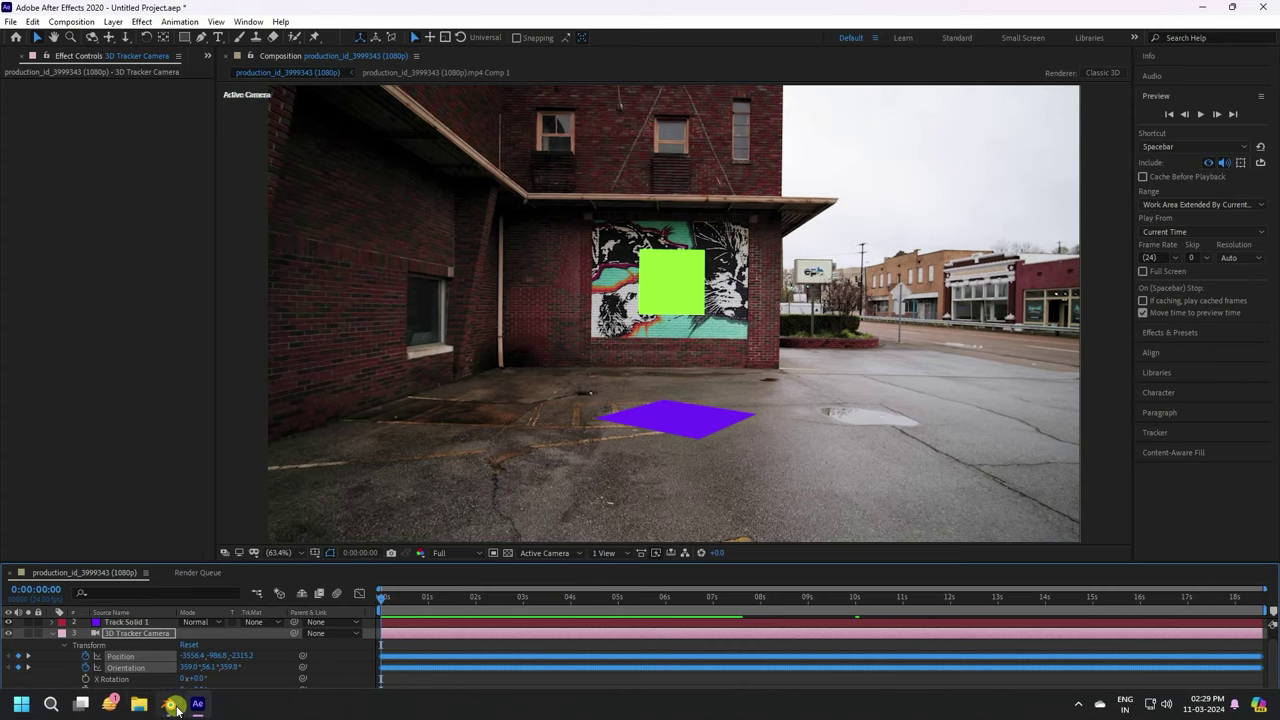
pyautogui.click(198, 706)
pyautogui.click(50, 533)
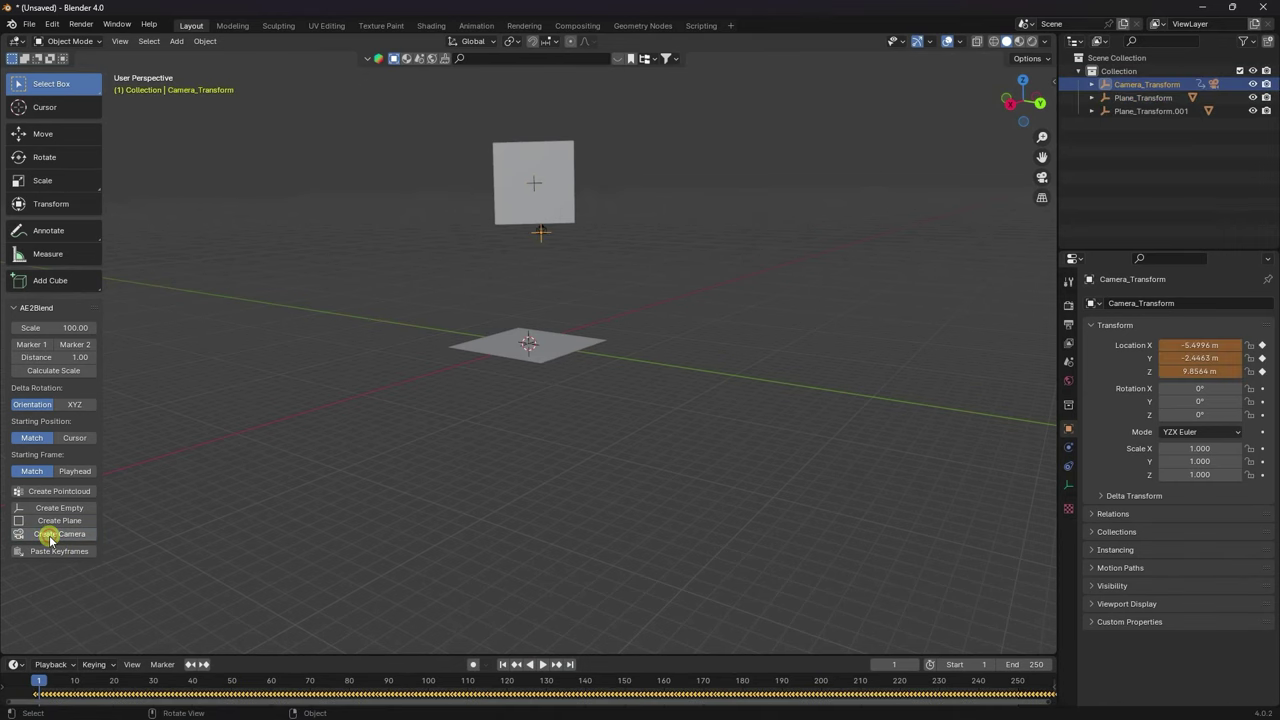
# View through the tracked camera at frame 1 and shift its keyframes one frame later.
pyautogui.press('KP_0')
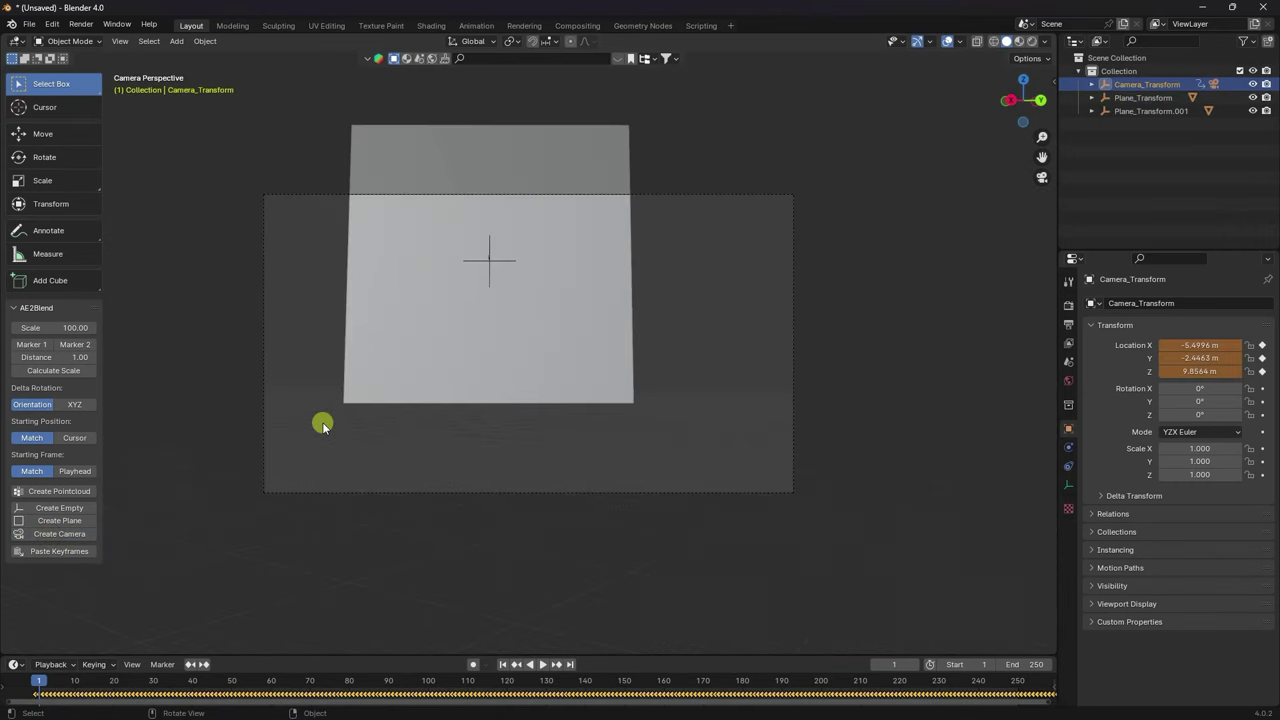
pyautogui.click(502, 664)
pyautogui.click(253, 695)
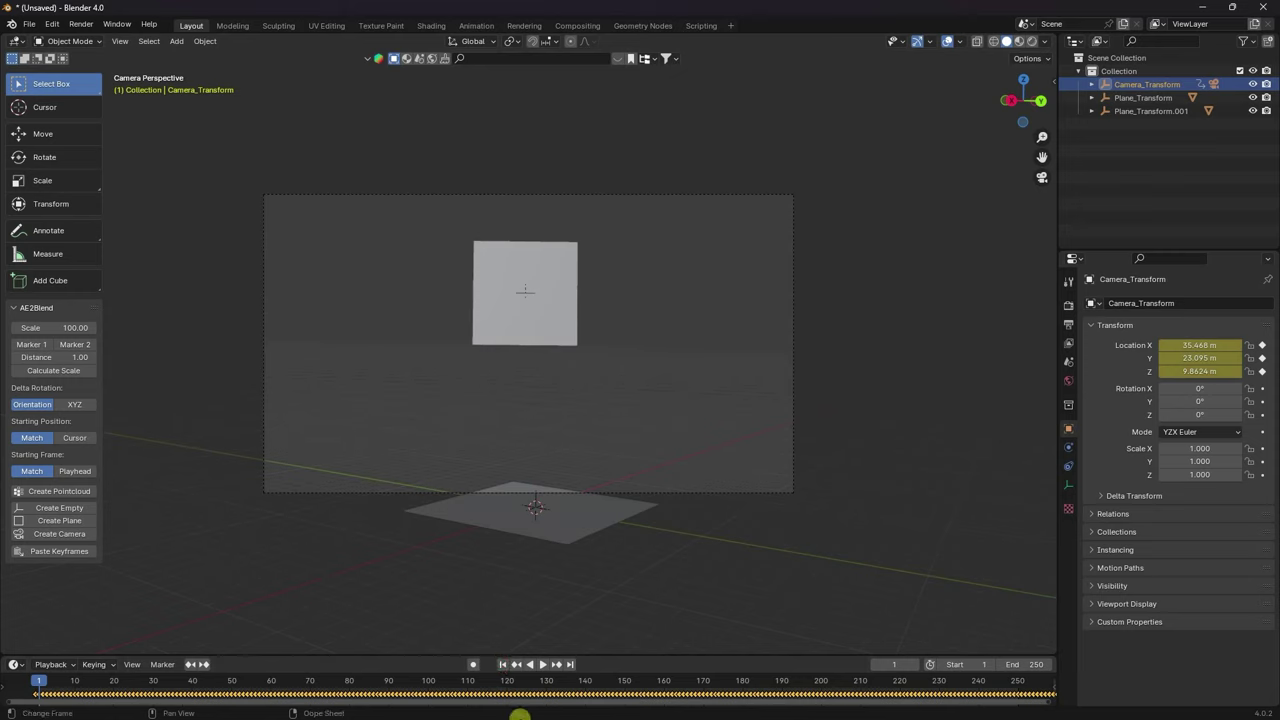
pyautogui.moveTo(1047, 705); pyautogui.dragTo(259, 714)
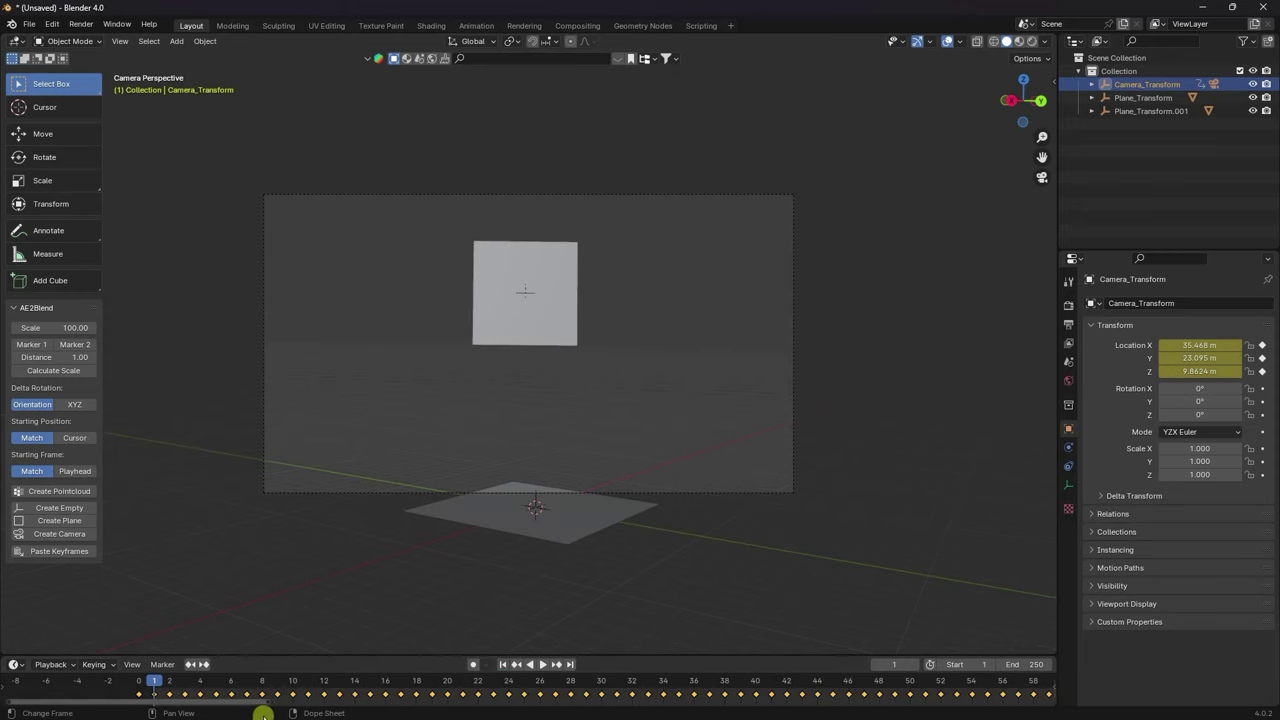
pyautogui.moveTo(187, 697); pyautogui.dragTo(1134, 697)
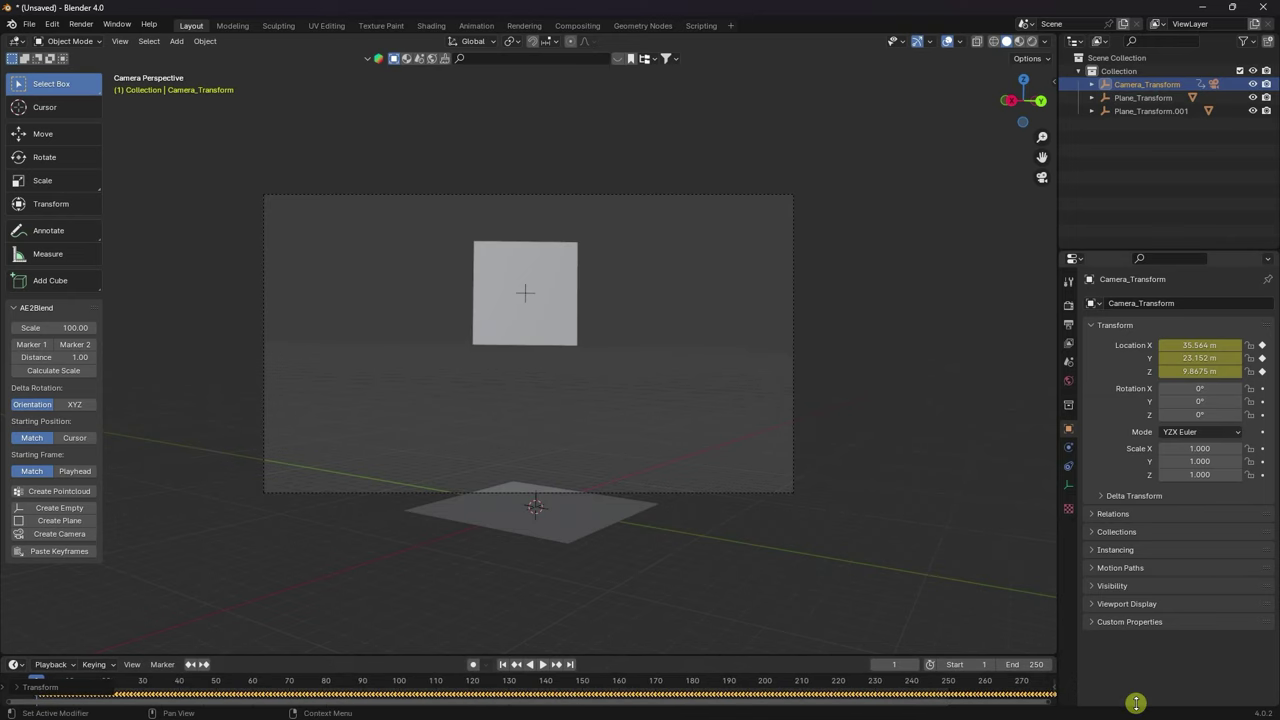
# Check the 50 mm lens of the camera inside Camera_Transform, then go back to After Effects.
pyautogui.click(1213, 84)
pyautogui.click(1068, 484)
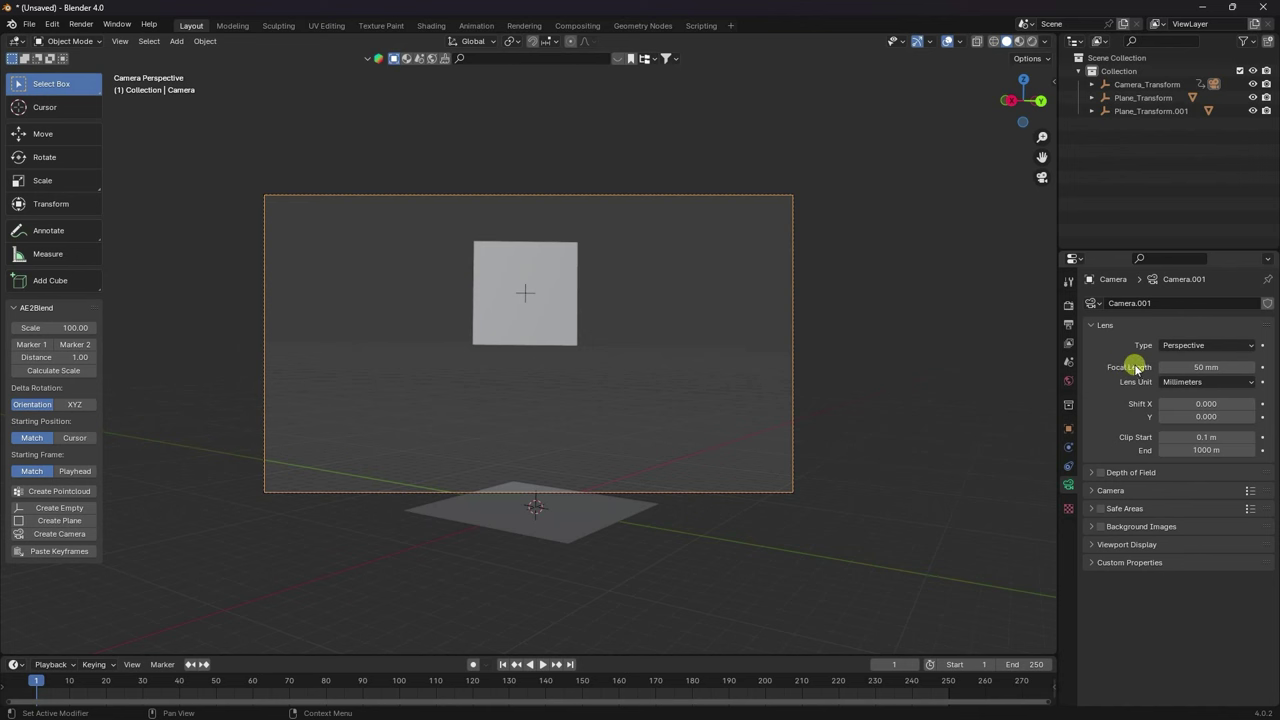
pyautogui.click(201, 702)
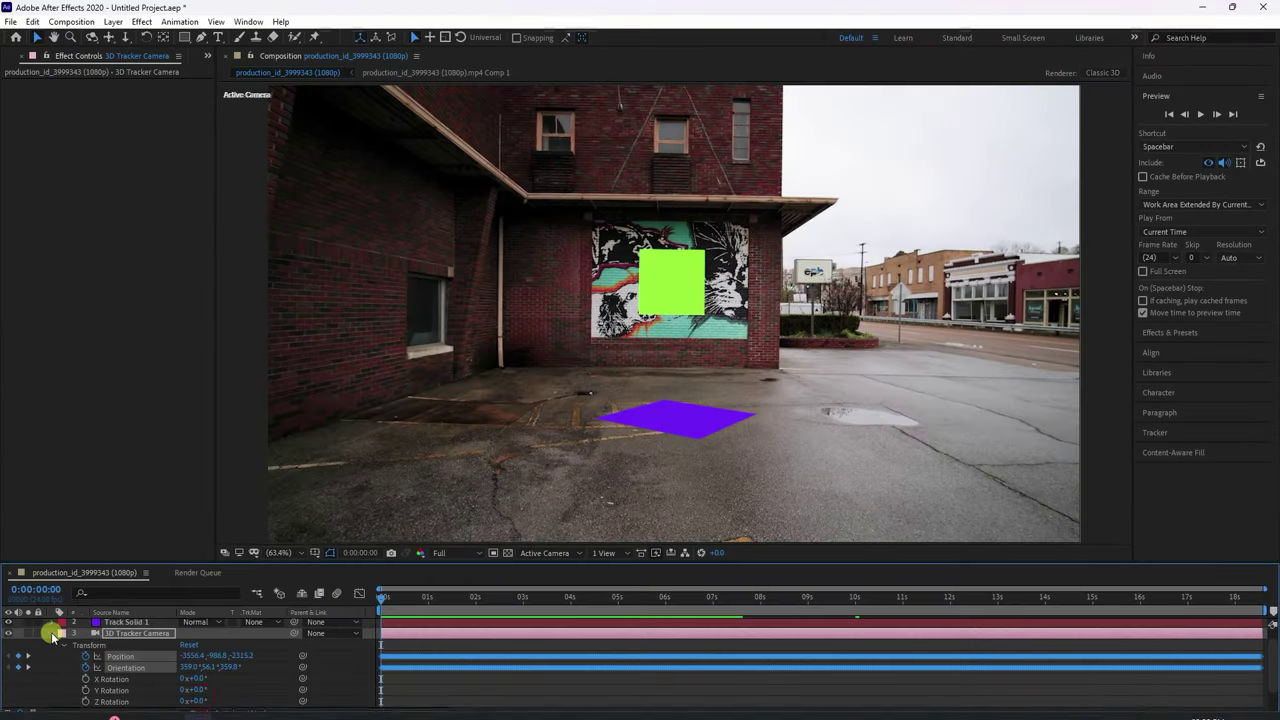
# Copy the 3D Tracker Camera's 20.4427 focal length from its settings and return to Blender.
pyautogui.click(66, 647)
pyautogui.doubleClick(125, 647)
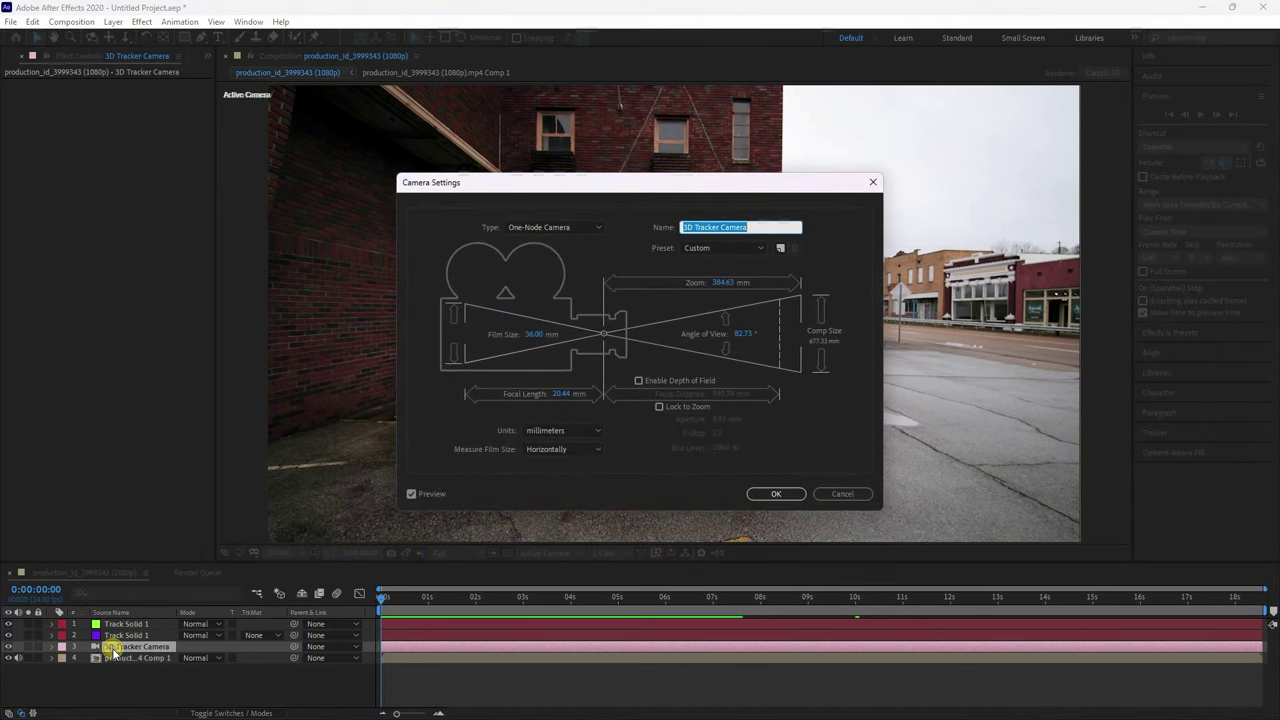
pyautogui.click(566, 393)
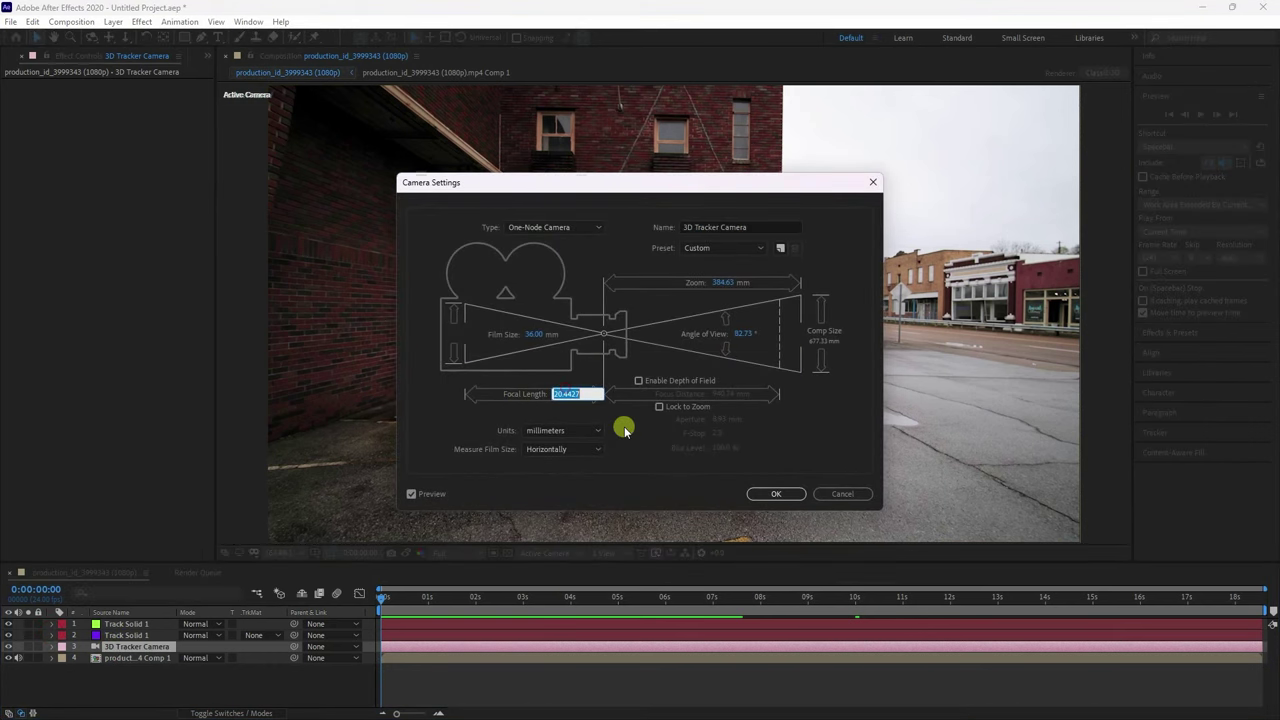
pyautogui.click(790, 493)
pyautogui.click(201, 700)
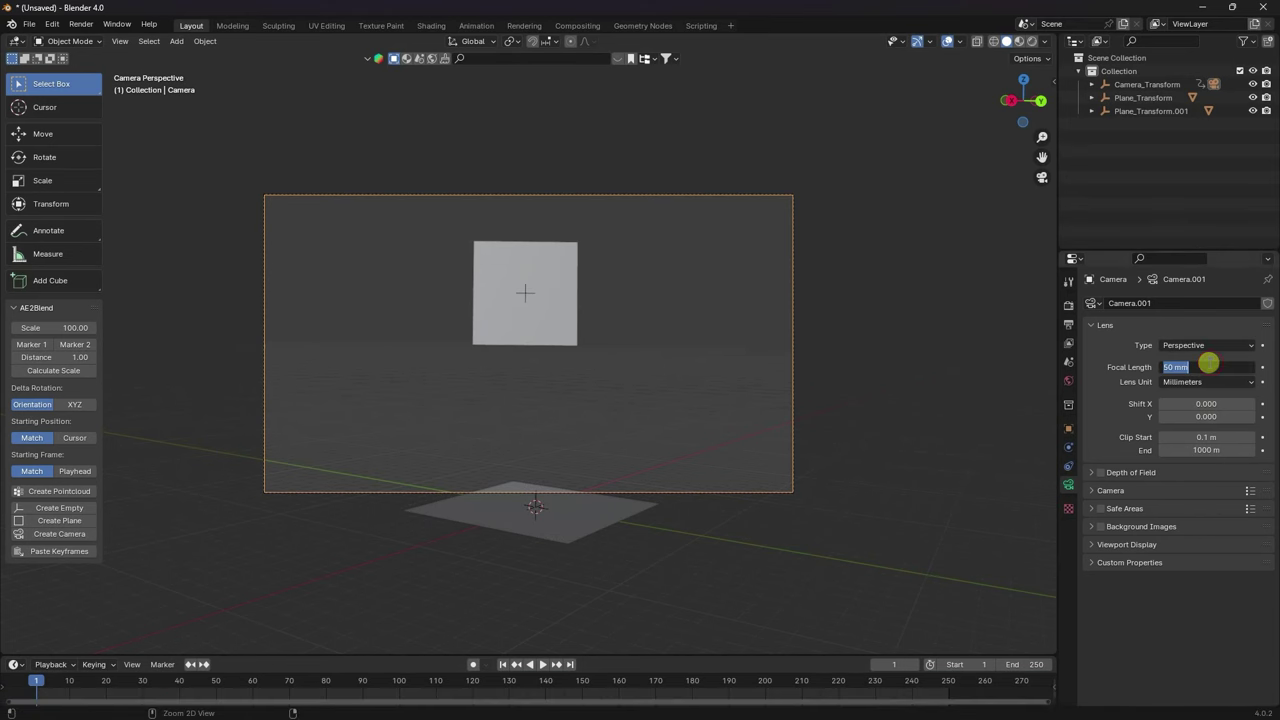
# Set a 20.44 mm focal length and load the VFX 4 production footage as a background movie clip.
pyautogui.press('Return')
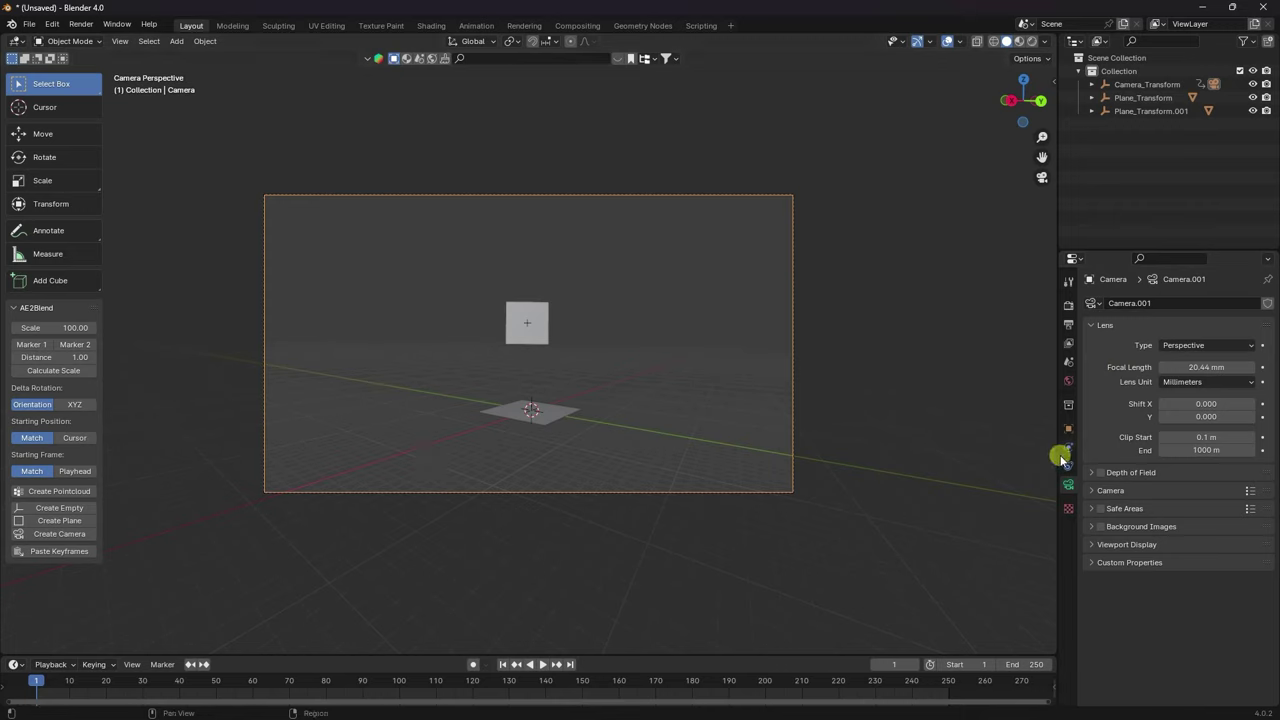
pyautogui.click(1102, 528)
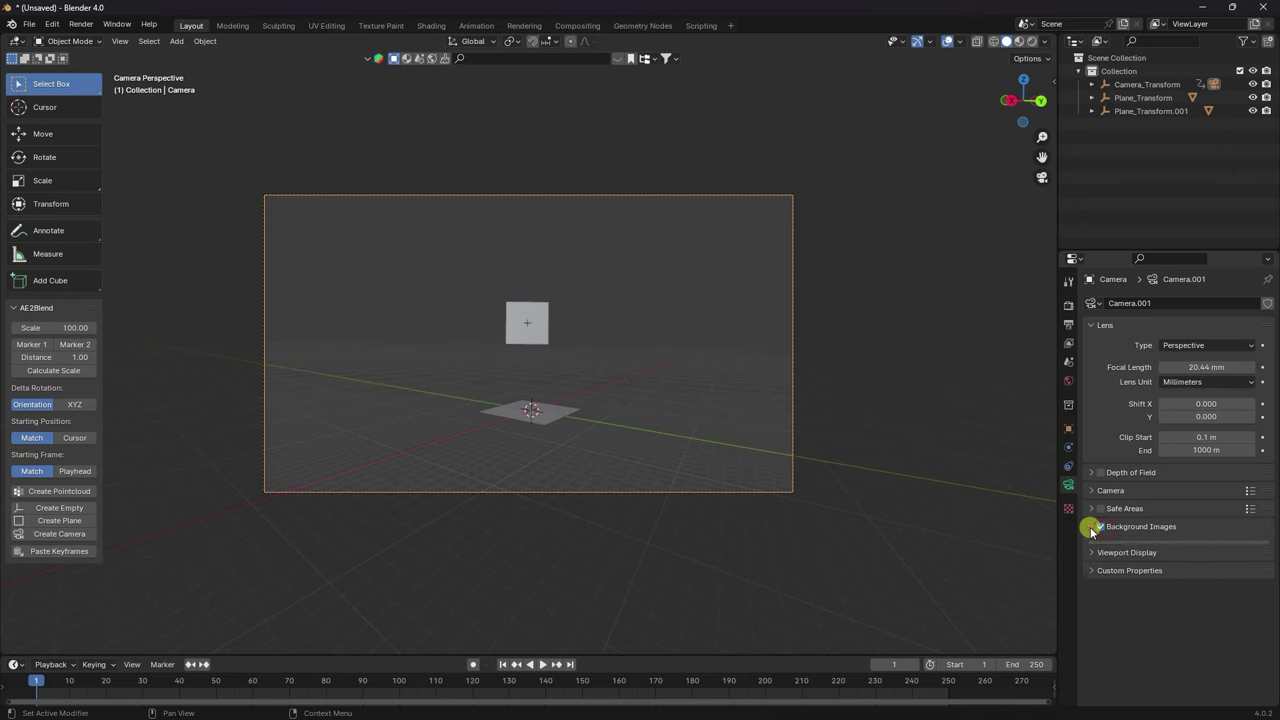
pyautogui.click(1180, 546)
pyautogui.click(1230, 589)
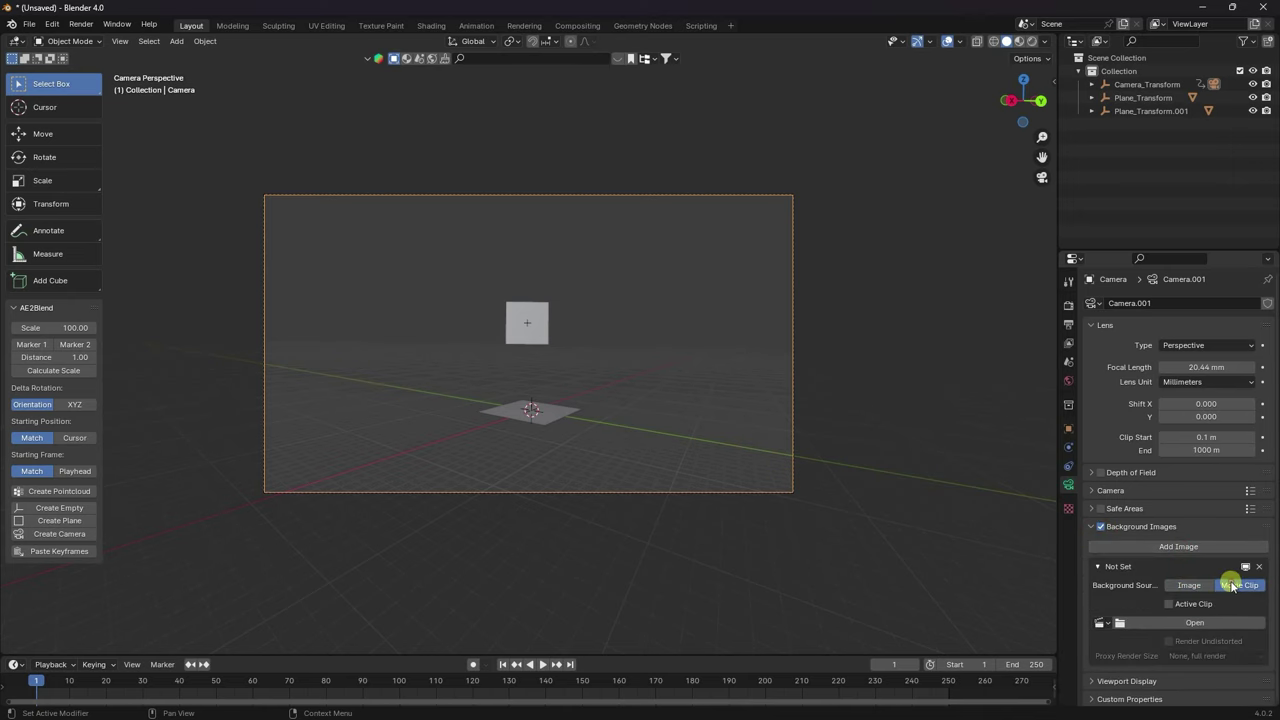
pyautogui.click(1214, 621)
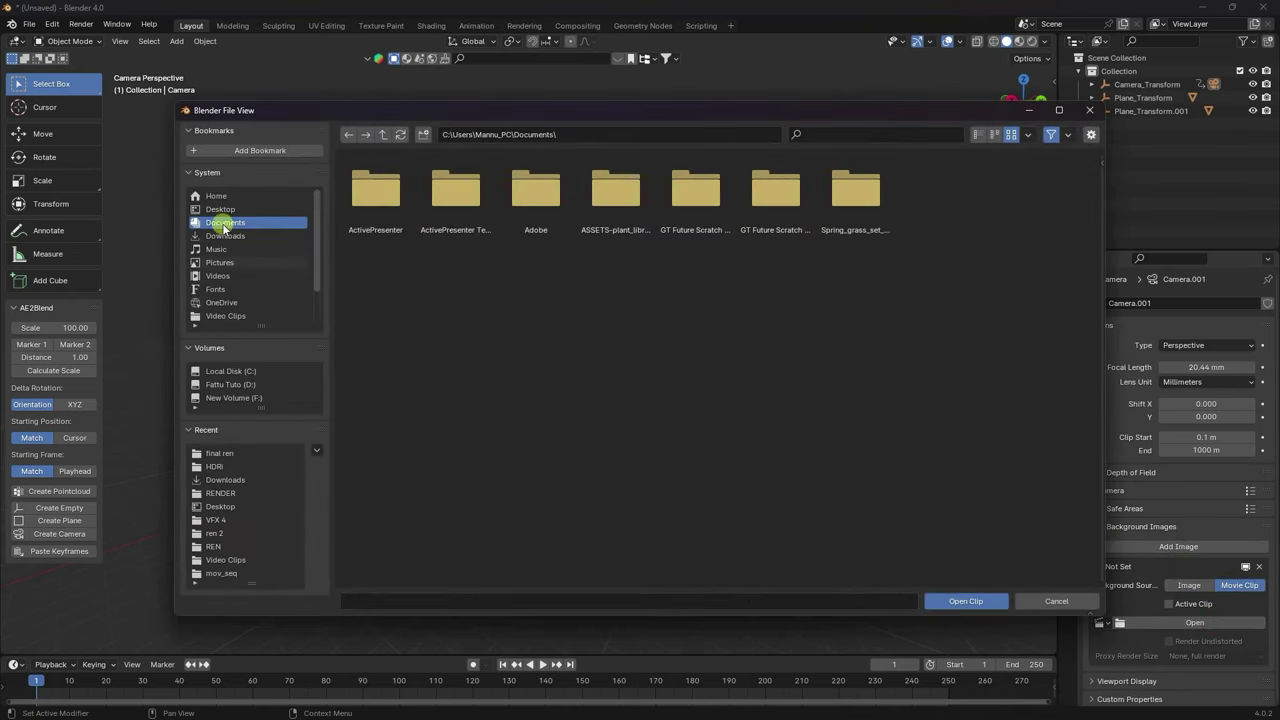
pyautogui.click(220, 209)
pyautogui.doubleClick(634, 205)
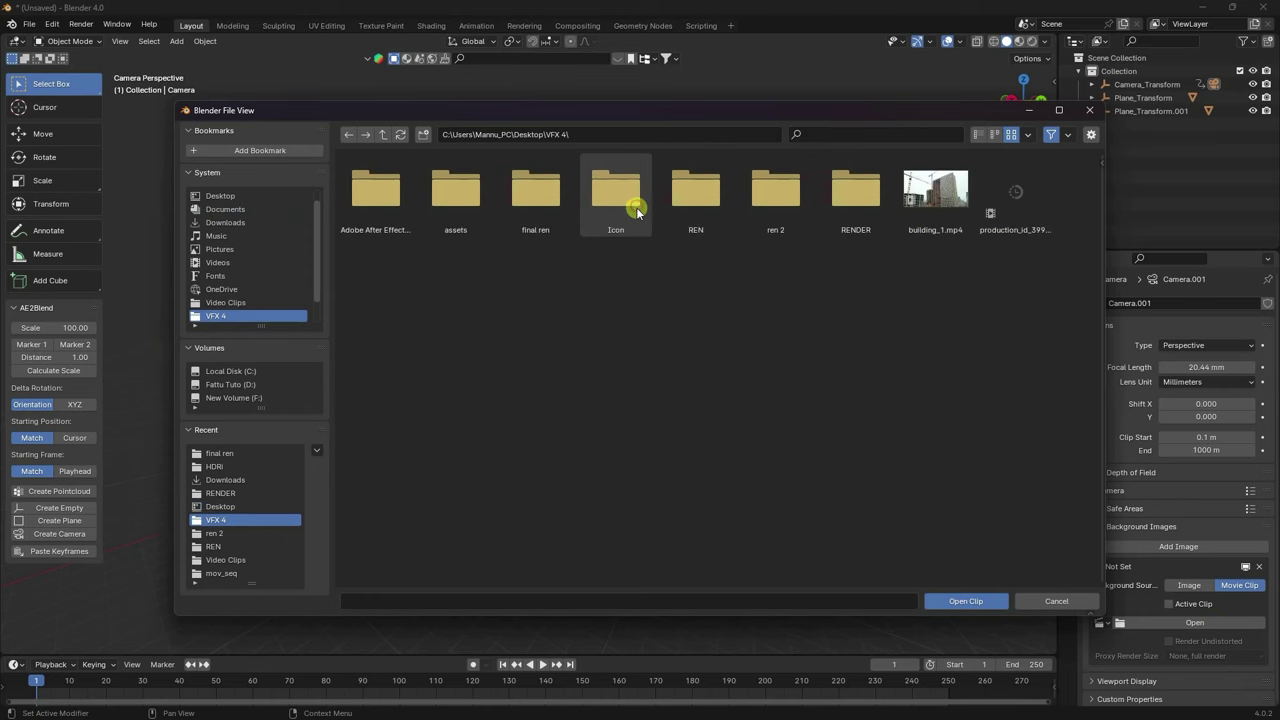
pyautogui.click(1015, 195)
pyautogui.click(965, 602)
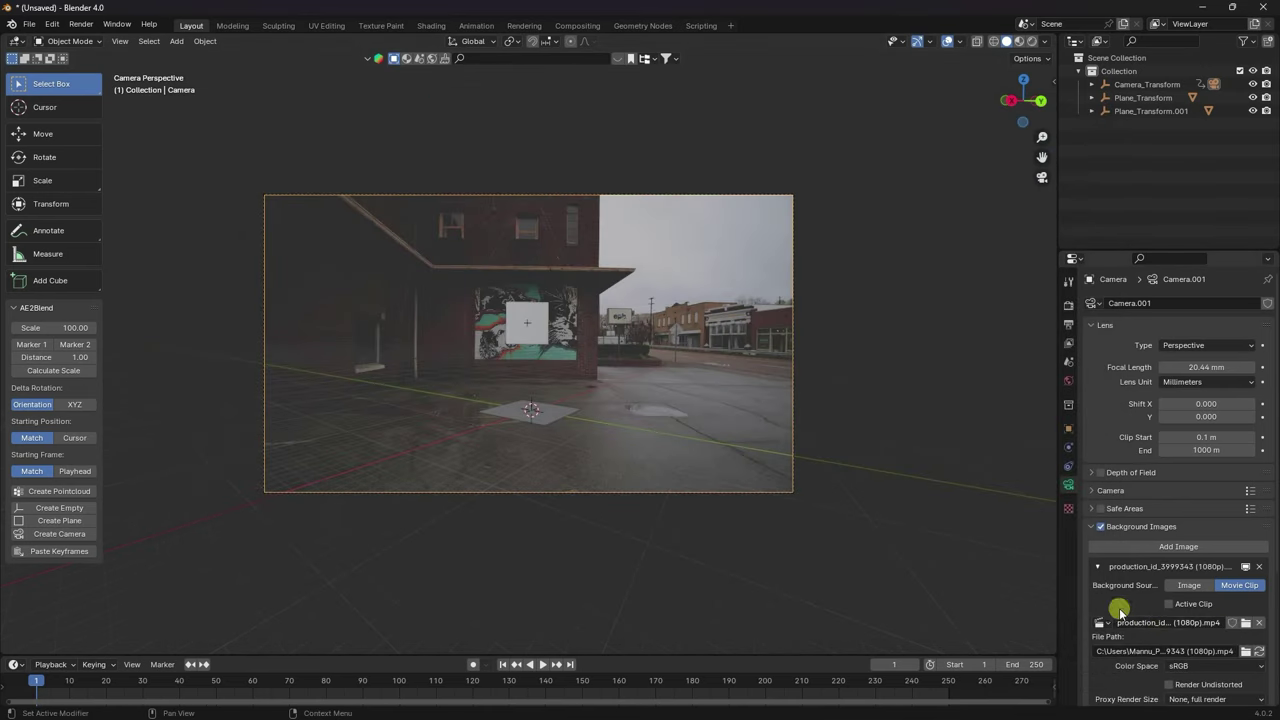
# Play the animation to check the track against the footage, then rewind and select the floor plane.
pyautogui.moveTo(1271, 409); pyautogui.dragTo(1266, 525)
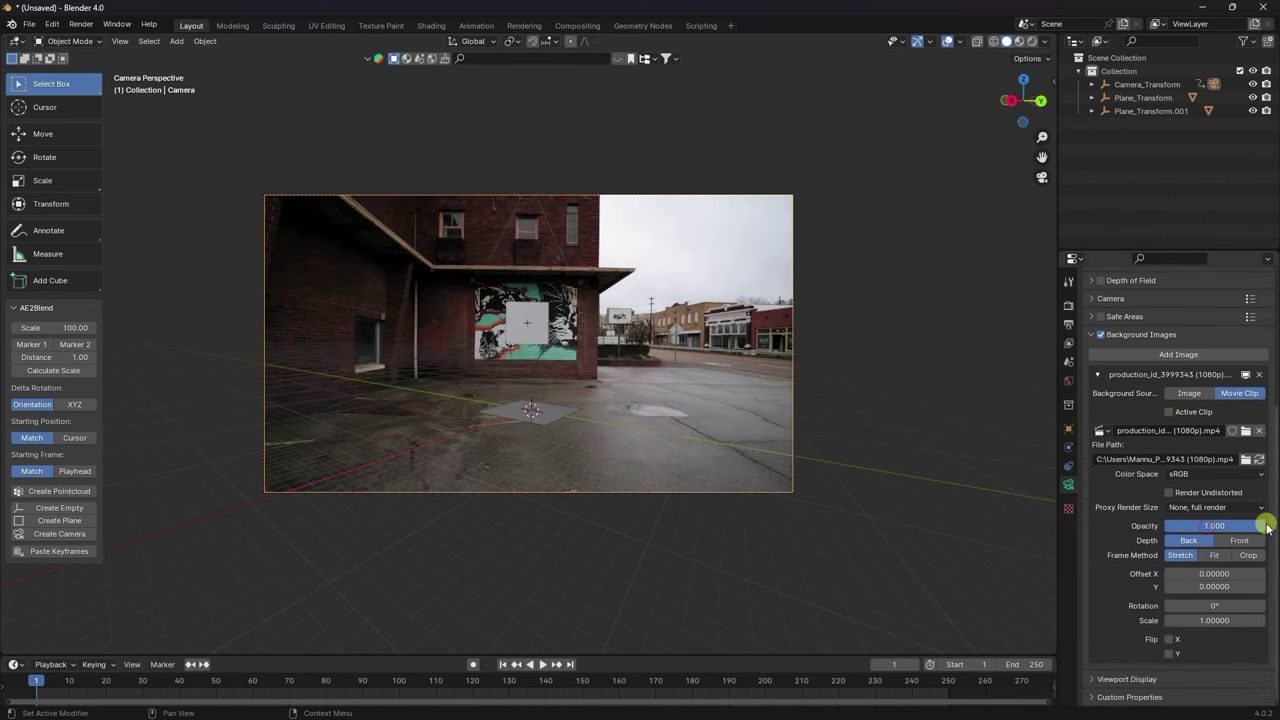
pyautogui.click(548, 665)
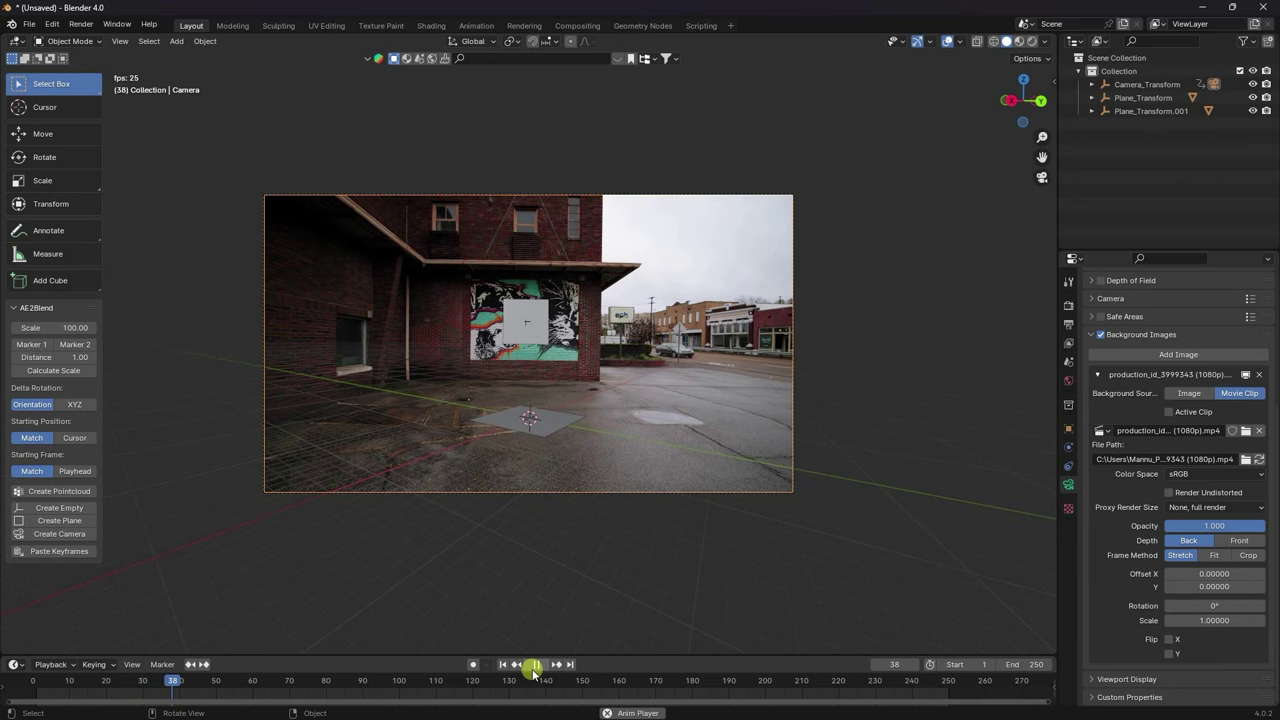
pyautogui.click(536, 664)
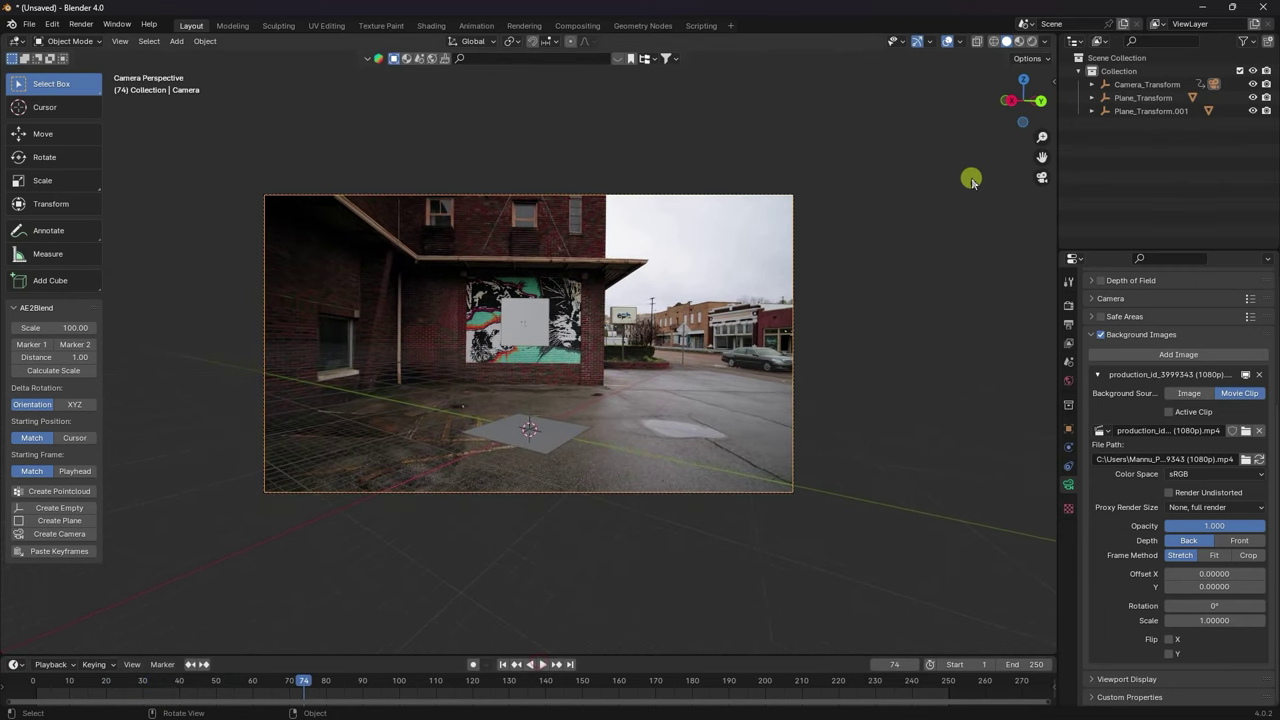
pyautogui.moveTo(1041, 137); pyautogui.dragTo(1039, 139)
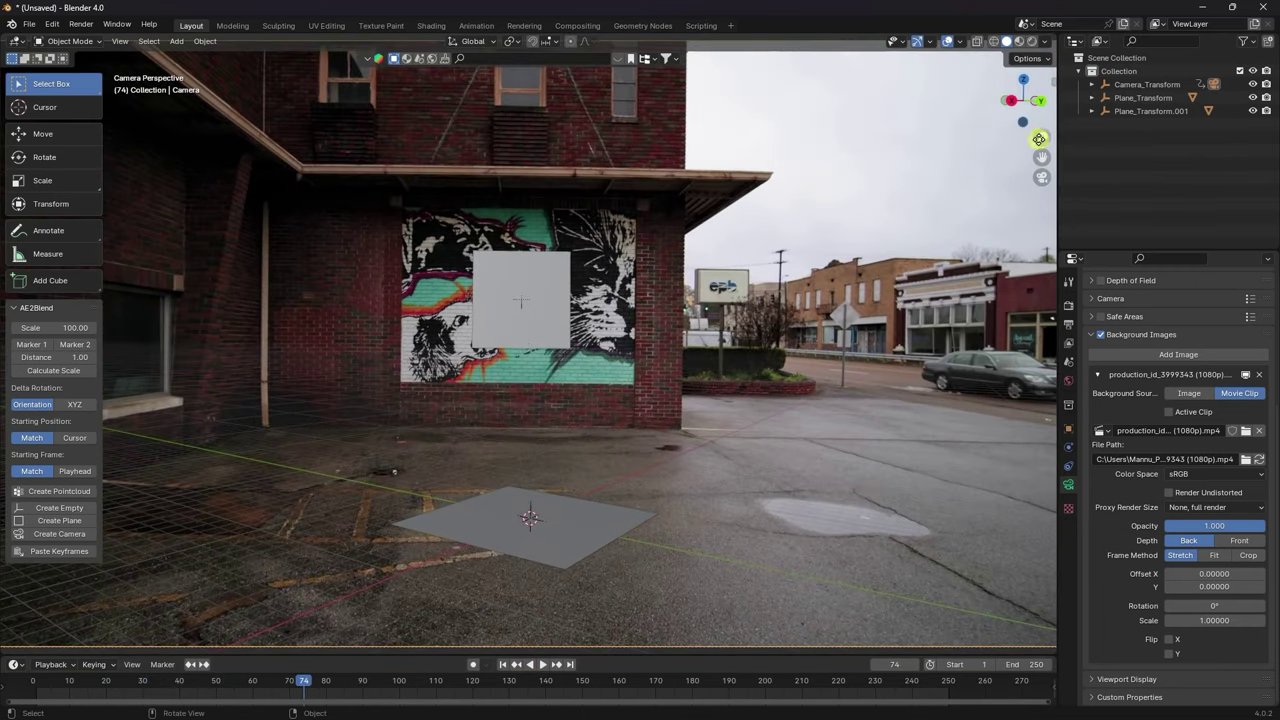
pyautogui.click(542, 664)
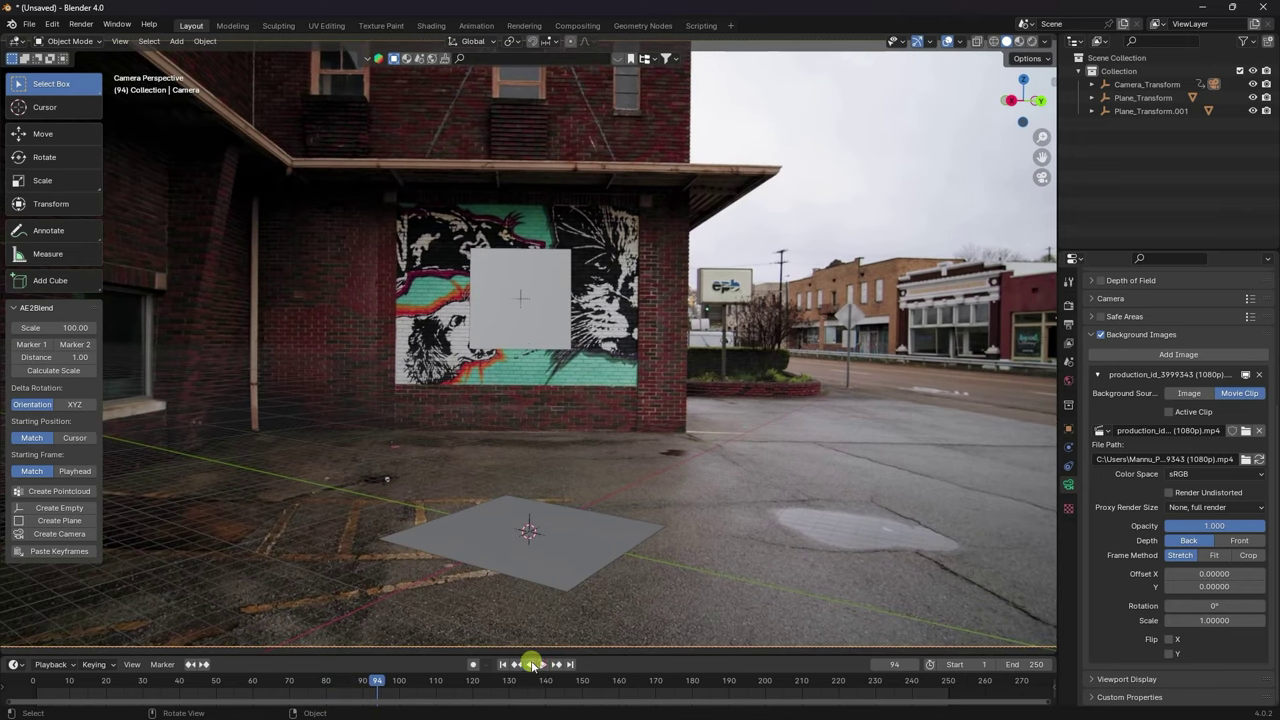
pyautogui.click(502, 664)
pyautogui.click(551, 481)
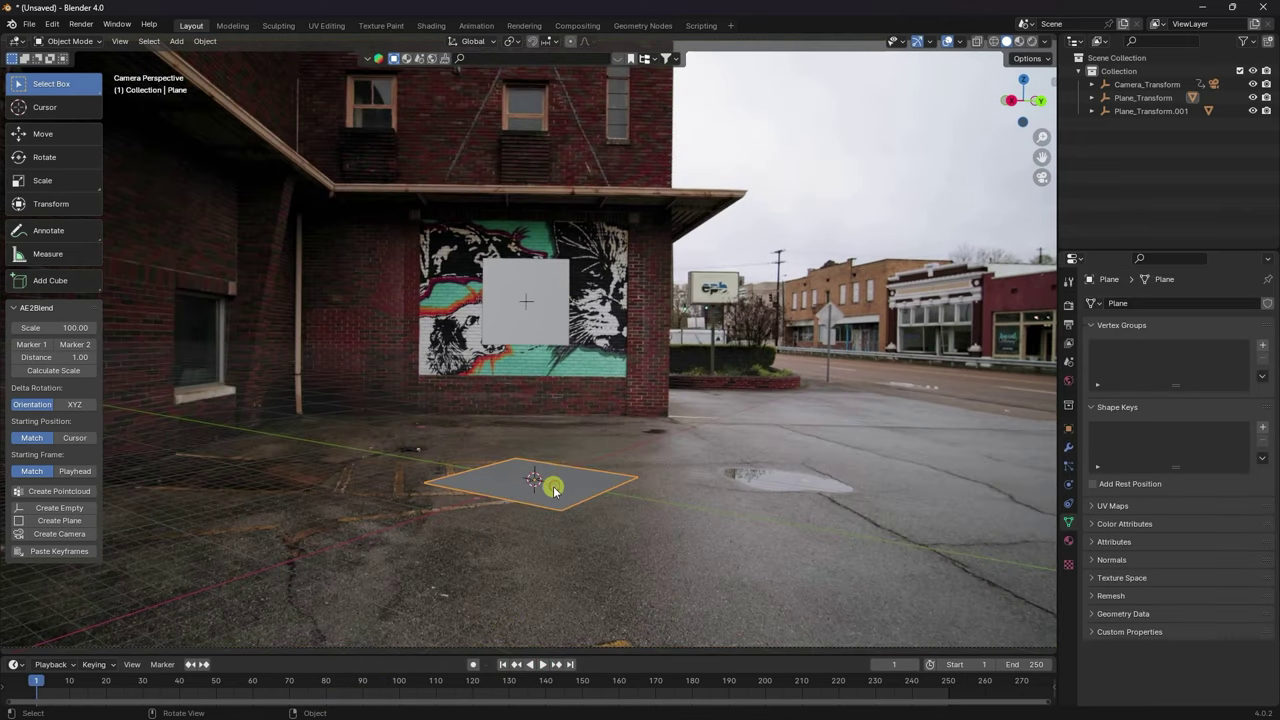
# Rotate the floor plane around Z to line up with the pavement.
pyautogui.click(50, 157)
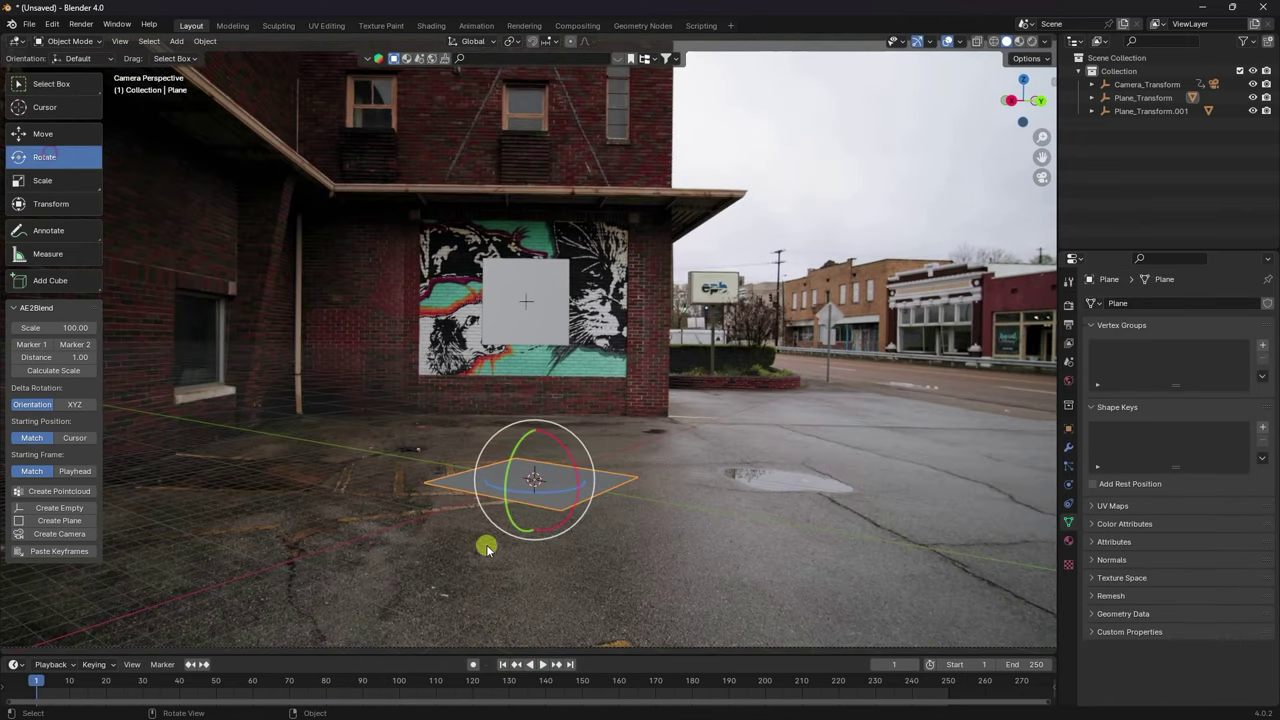
pyautogui.moveTo(520, 489); pyautogui.dragTo(529, 491)
pyautogui.click(1069, 429)
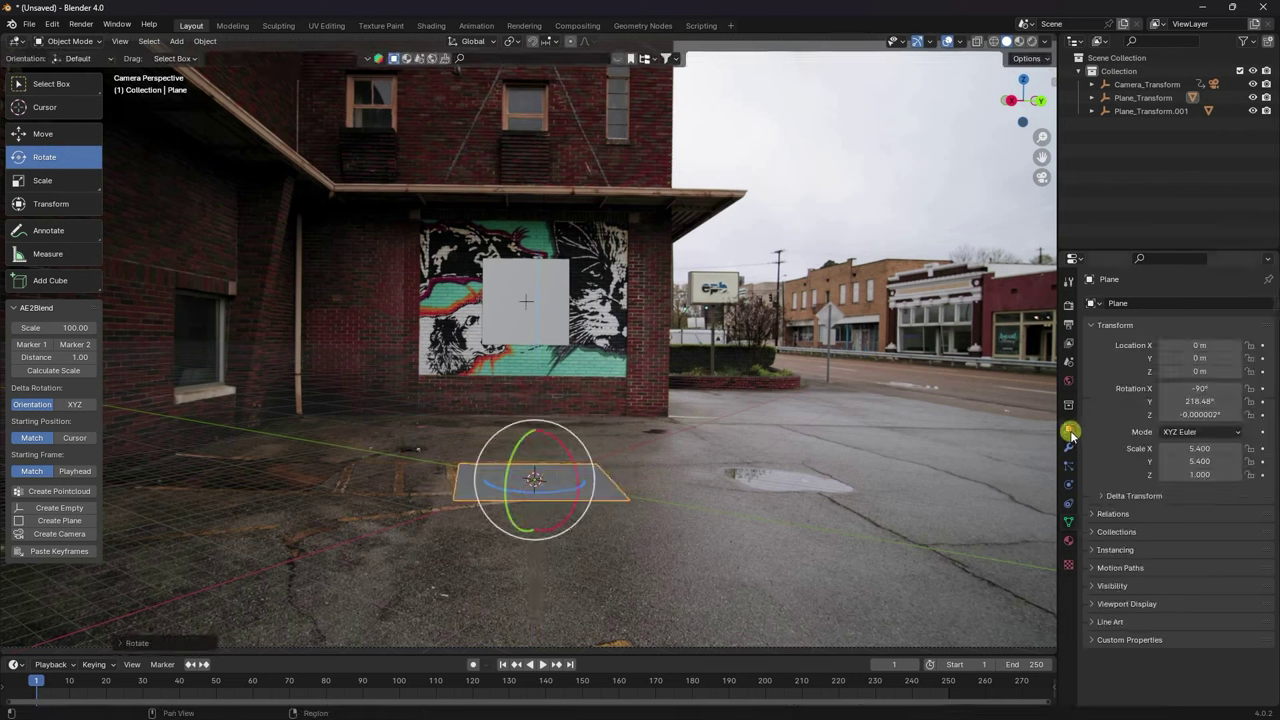
pyautogui.doubleClick(1194, 416)
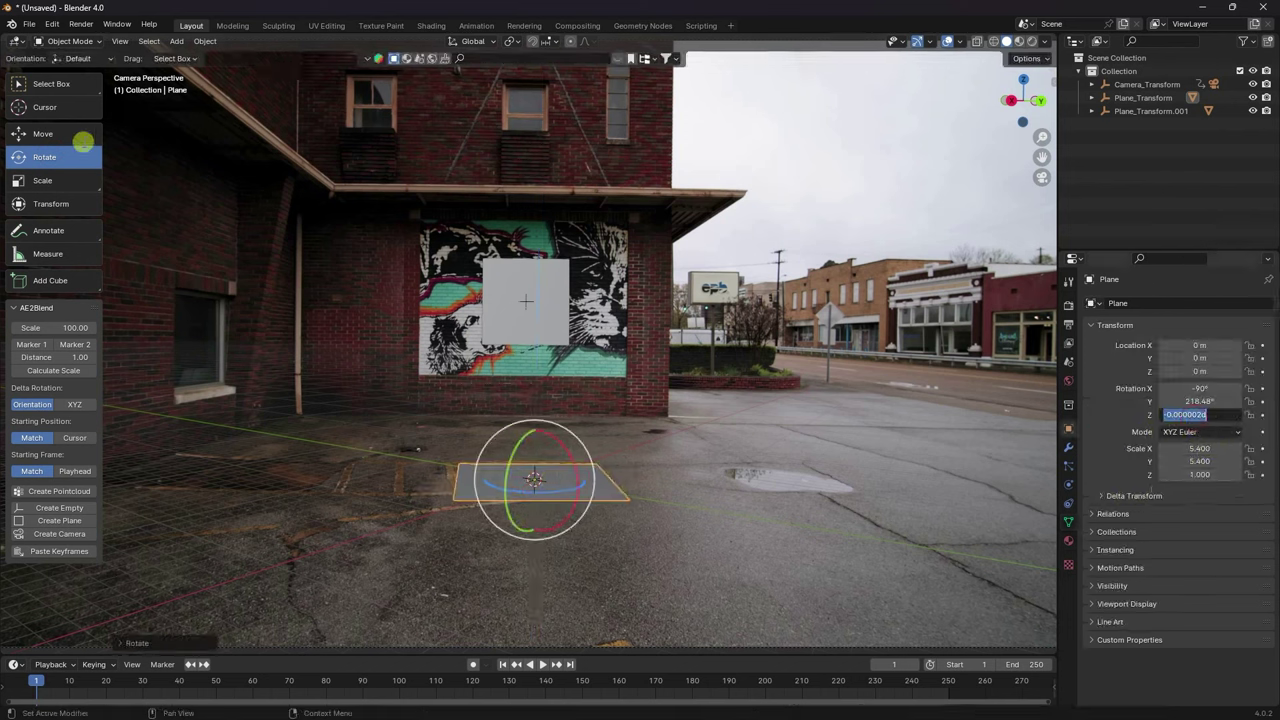
pyautogui.click(83, 143)
# Scale the floor plane up substantially.
pyautogui.click(46, 131)
pyautogui.press('s')
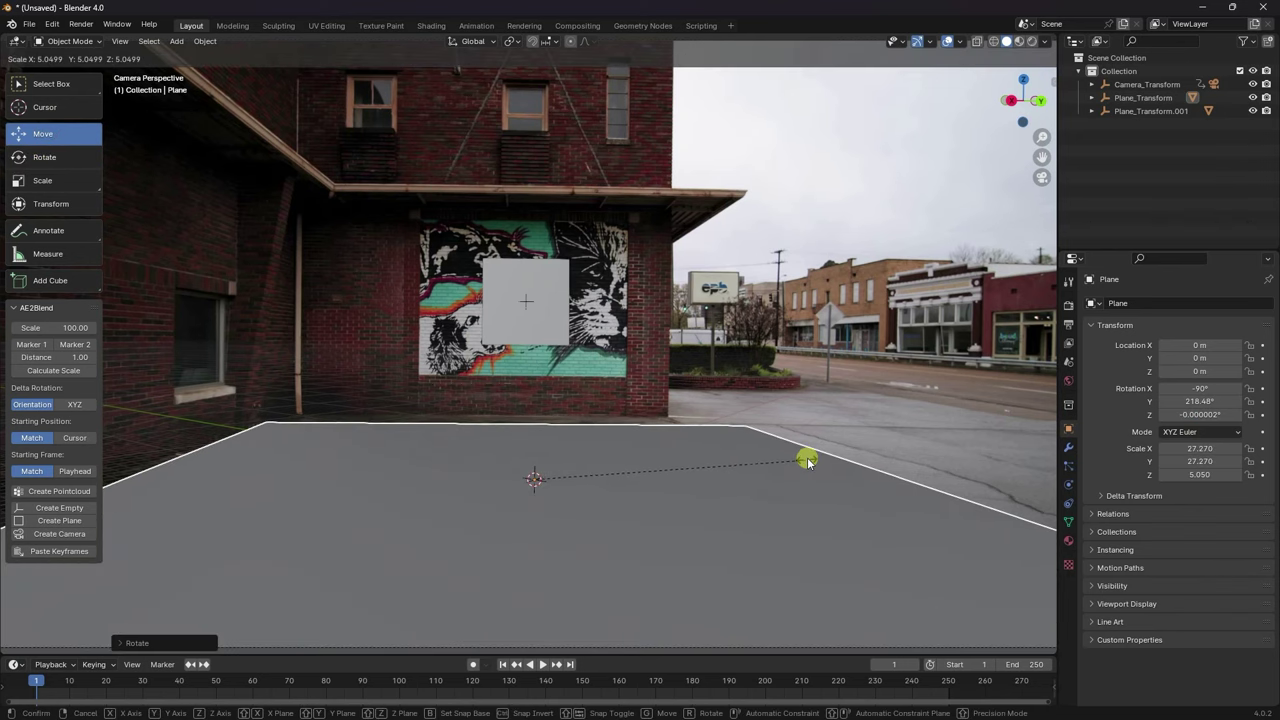
pyautogui.click(812, 452)
pyautogui.moveTo(814, 449); pyautogui.dragTo(651, 520, button='middle')
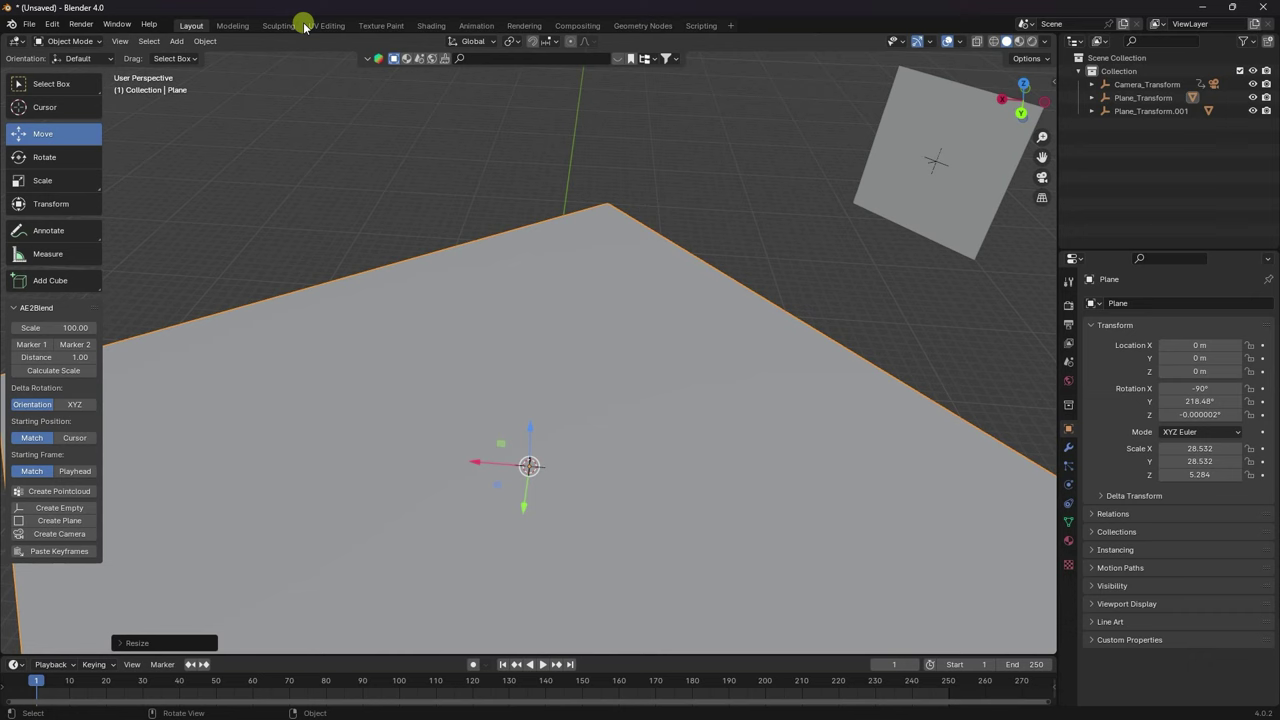
# With Local orientation, slide the plane along its X axis and enlarge it to about 36.947.
pyautogui.click(470, 41)
pyautogui.click(440, 99)
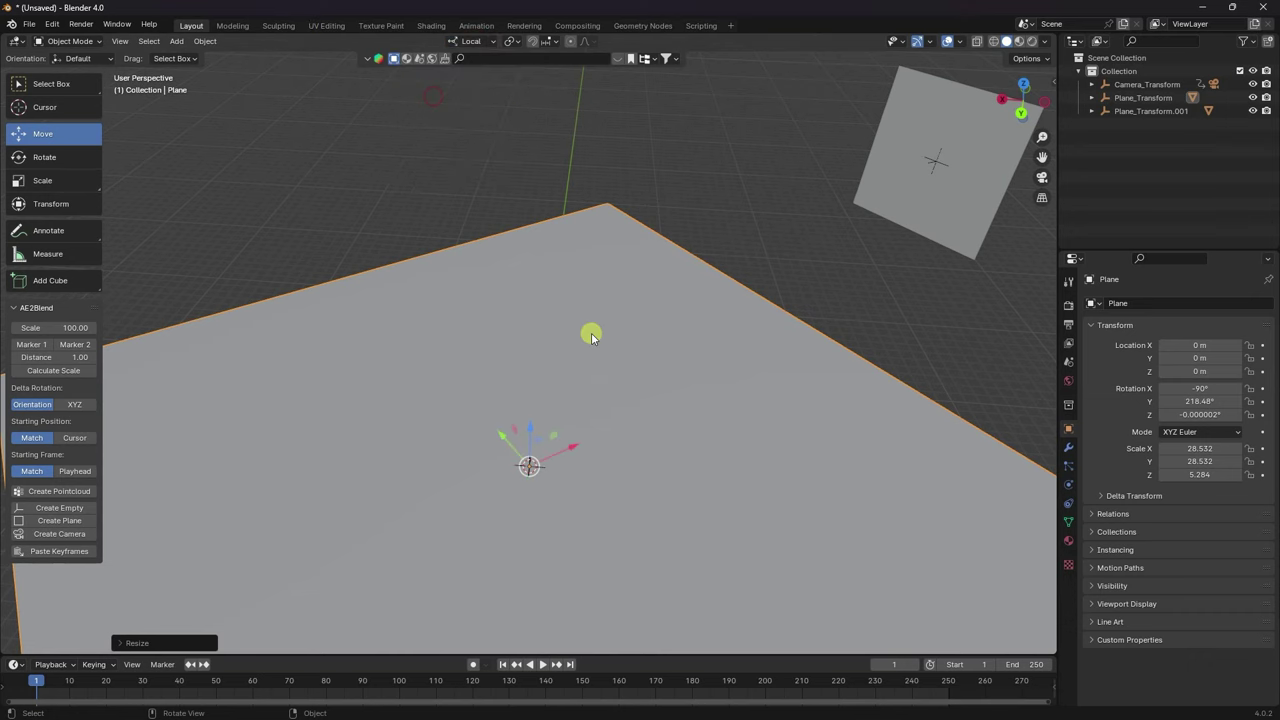
pyautogui.moveTo(565, 455); pyautogui.dragTo(593, 440)
pyautogui.press('KP_0')
pyautogui.press('KP_0')
pyautogui.moveTo(569, 451); pyautogui.dragTo(585, 452, button='middle')
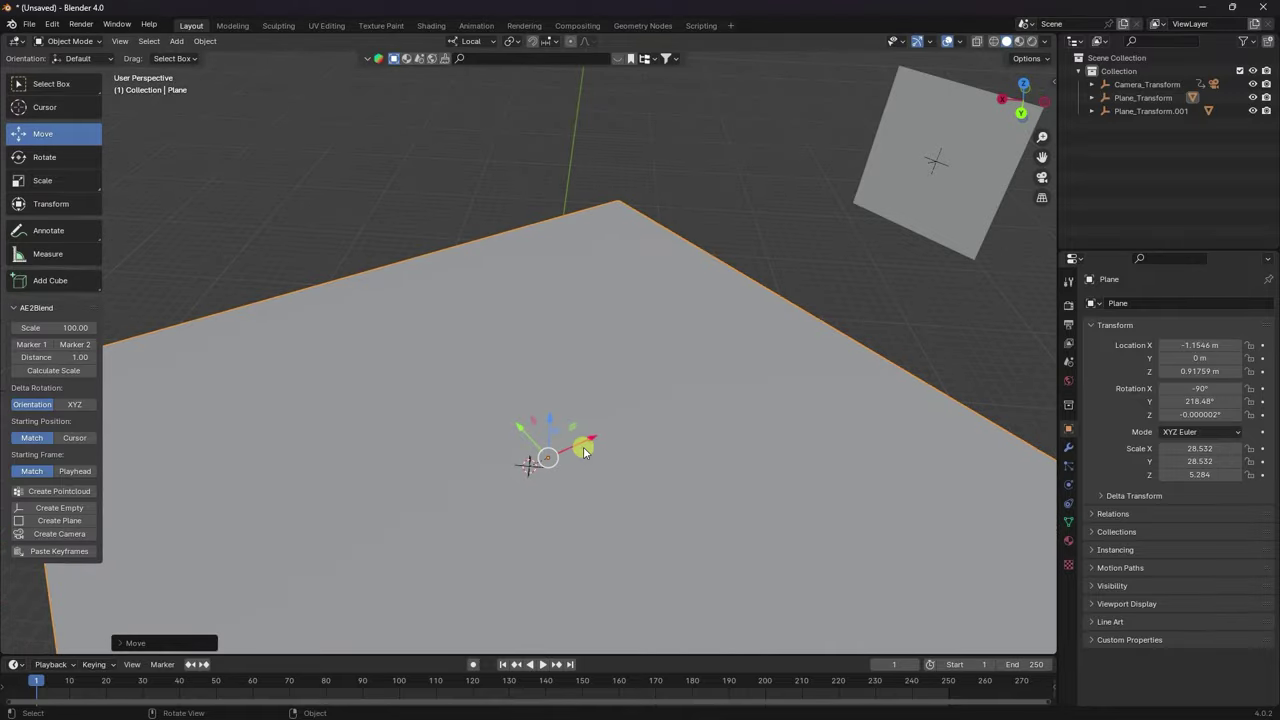
pyautogui.moveTo(591, 446); pyautogui.dragTo(705, 409)
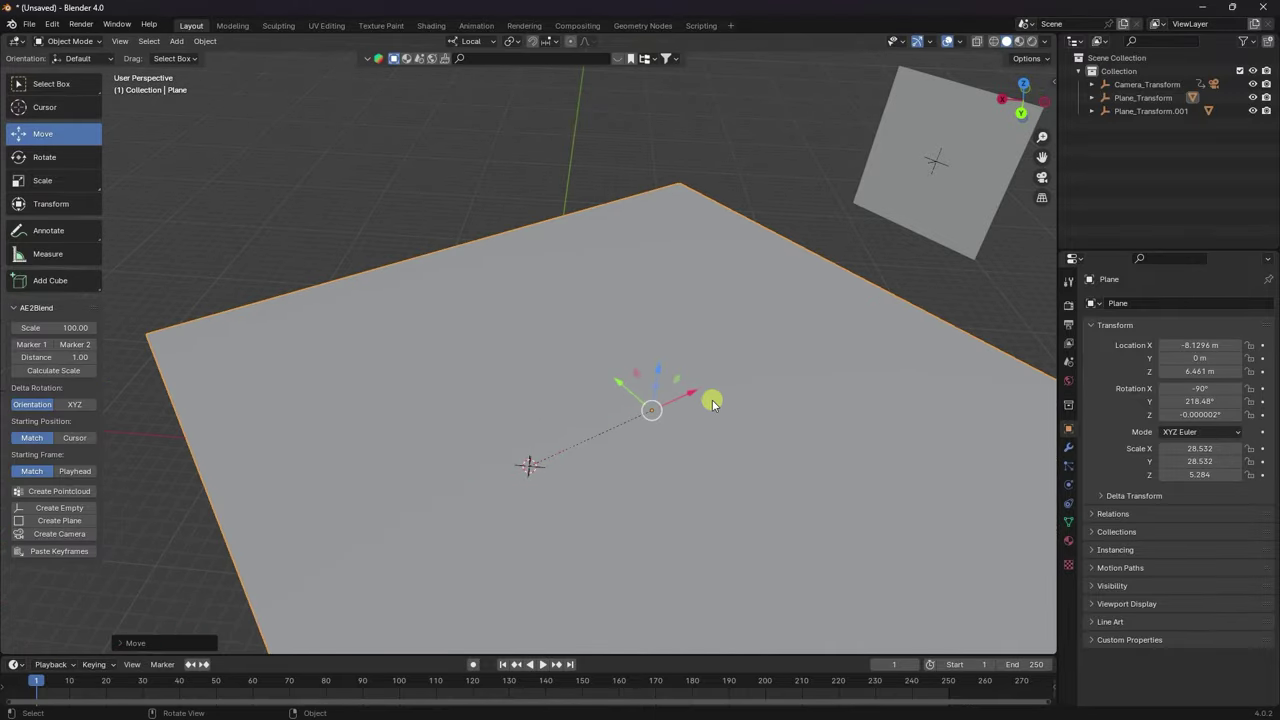
pyautogui.press('s')
pyautogui.click(740, 387)
pyautogui.moveTo(711, 420); pyautogui.dragTo(663, 371, button='middle')
pyautogui.moveTo(1042, 157)
pyautogui.mouseDown()
pyautogui.moveTo(811, 143)
pyautogui.moveTo(1030, 176)
pyautogui.mouseUp()
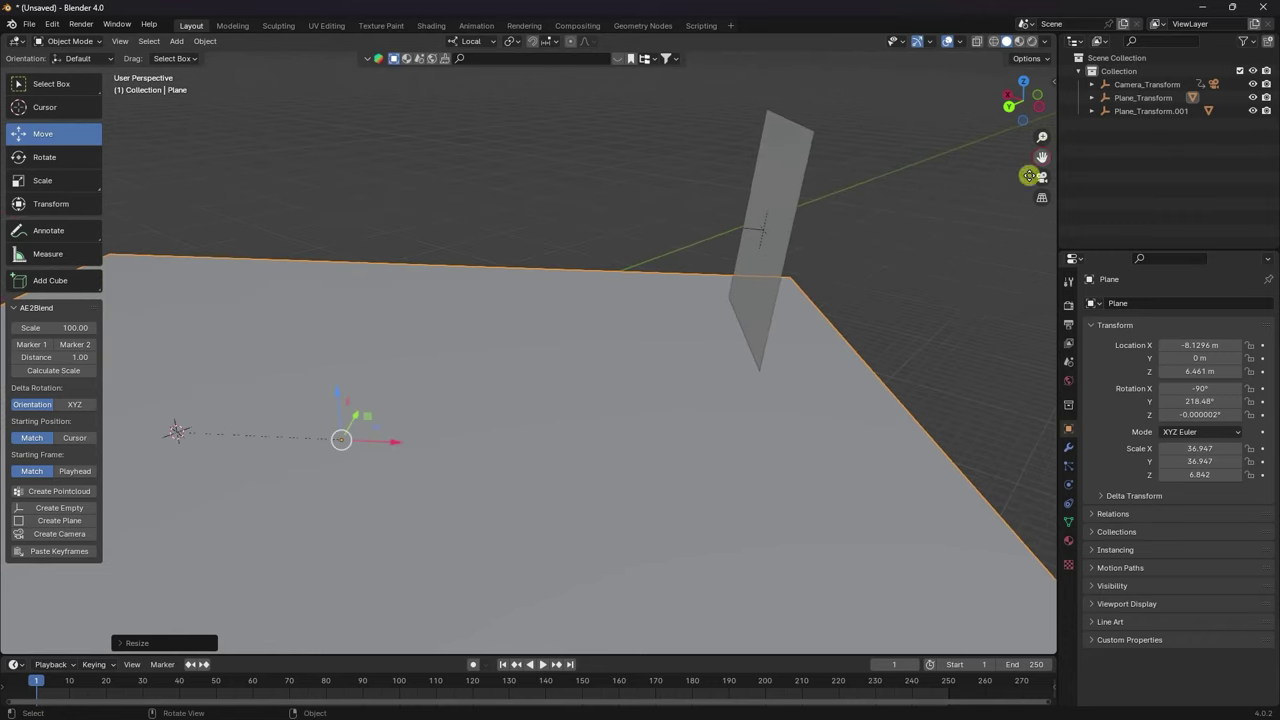
pyautogui.moveTo(911, 452); pyautogui.dragTo(815, 430, button='middle')
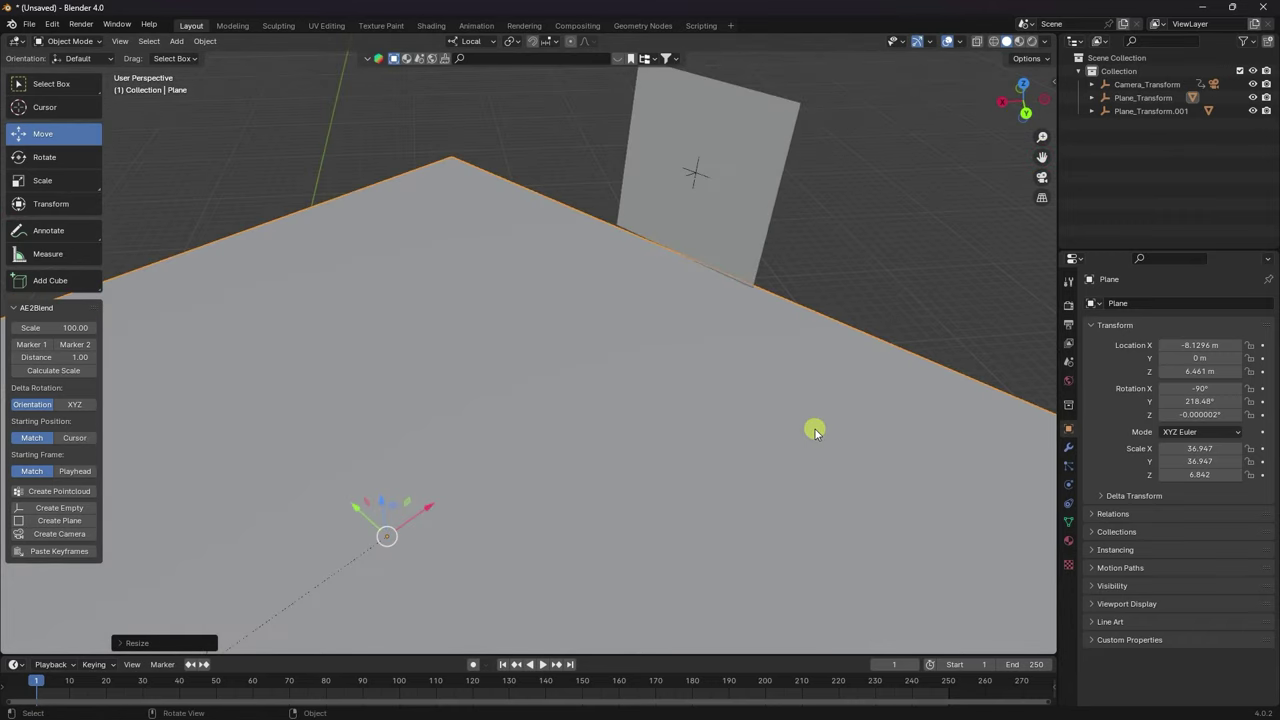
# Rename the child plane under Plane_Transform to FLOOR.
pyautogui.click(1130, 110)
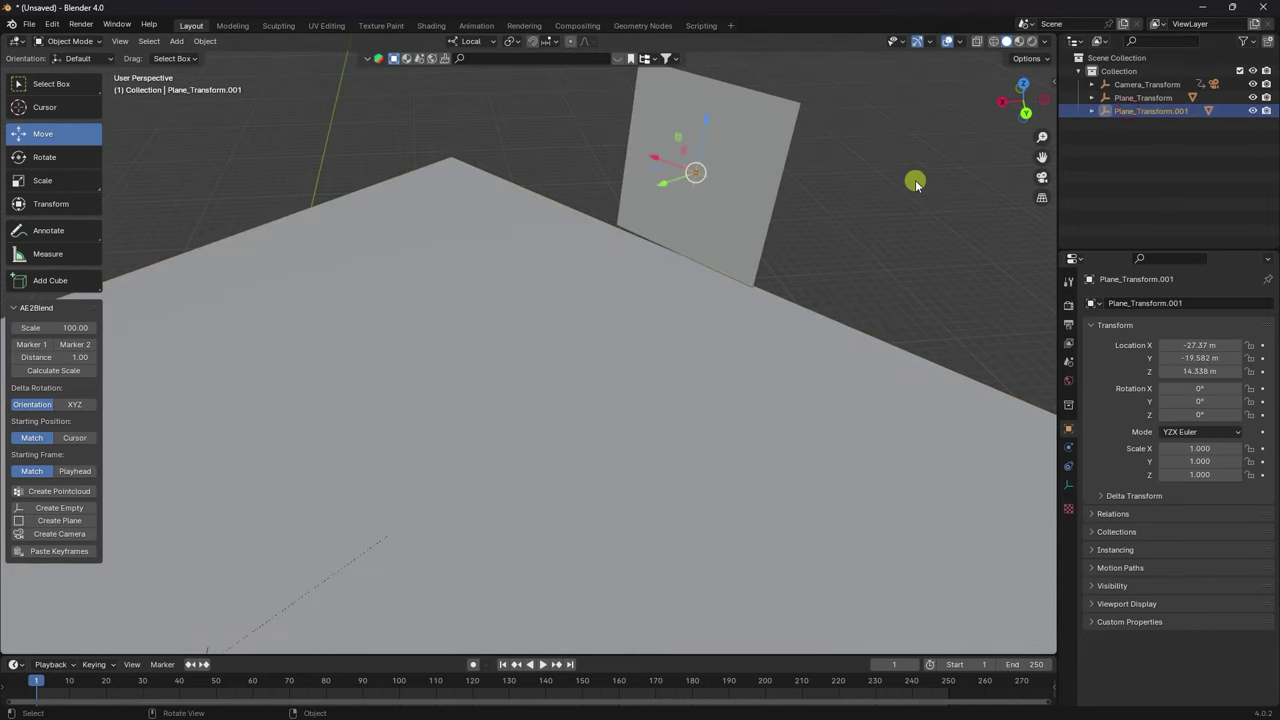
pyautogui.click(1138, 97)
pyautogui.click(1091, 97)
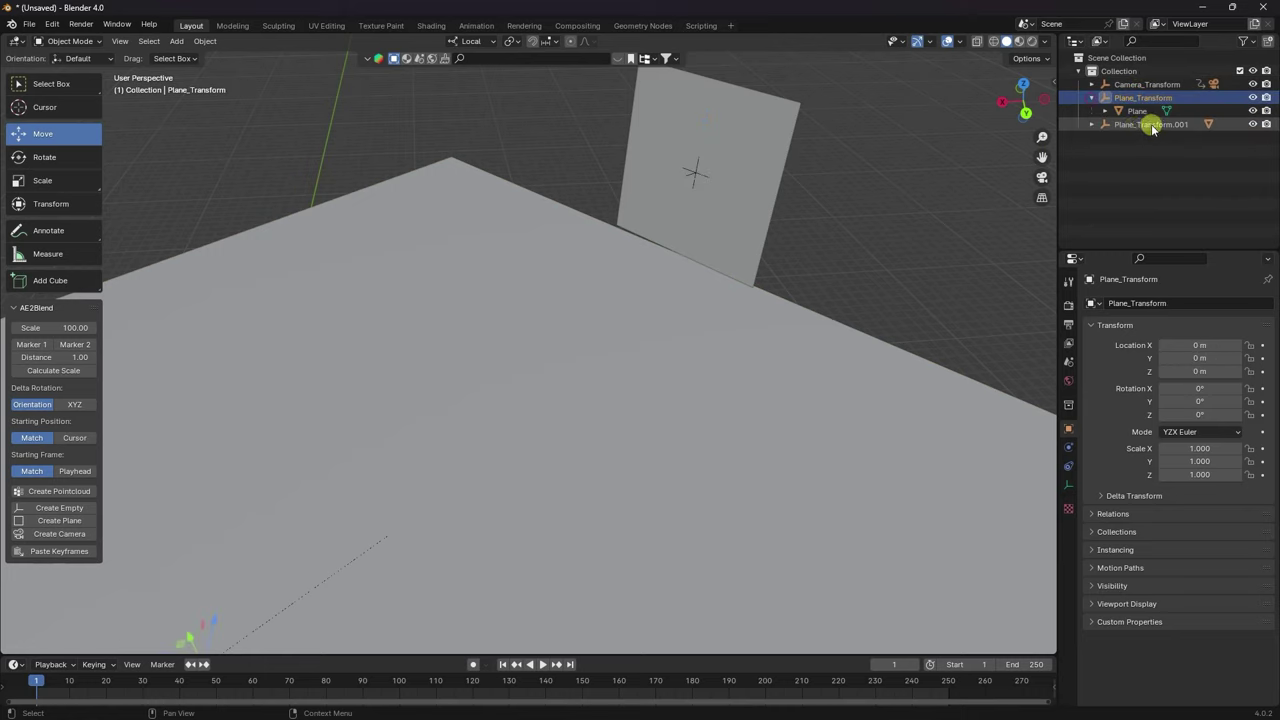
pyautogui.click(1130, 111)
pyautogui.doubleClick(1130, 111)
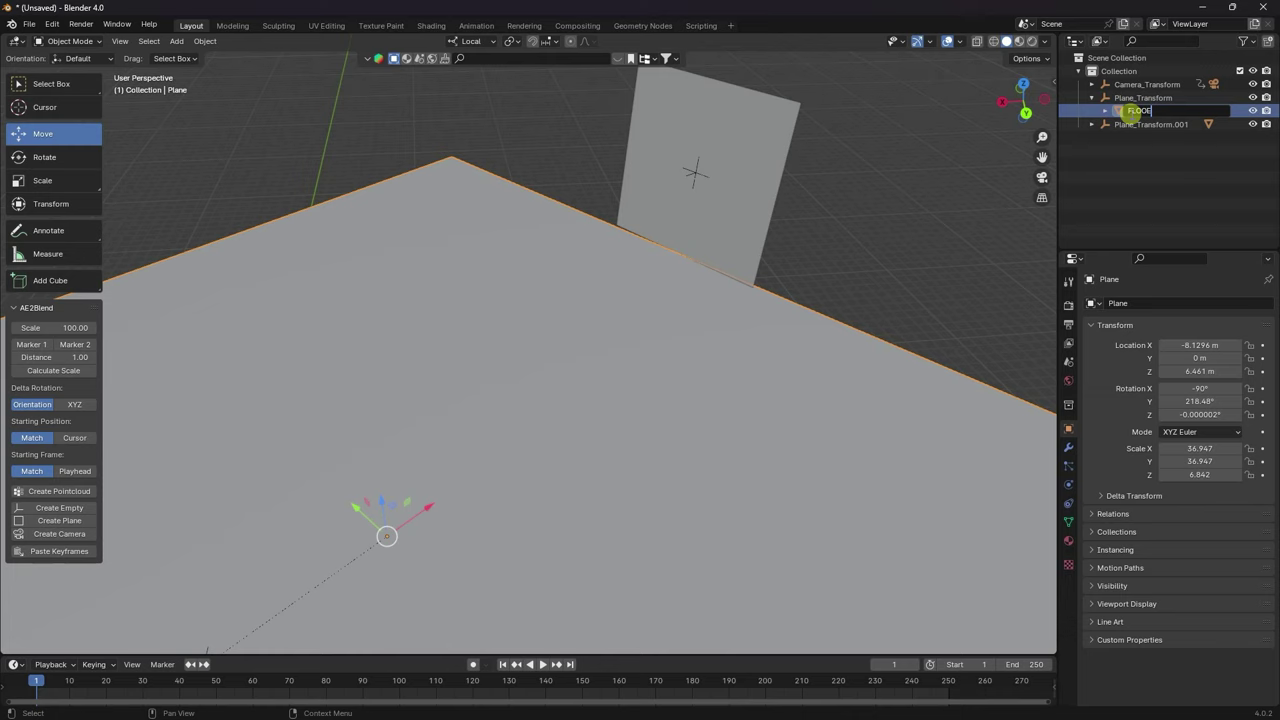
pyautogui.write('FLOOR')
pyautogui.press('Return')
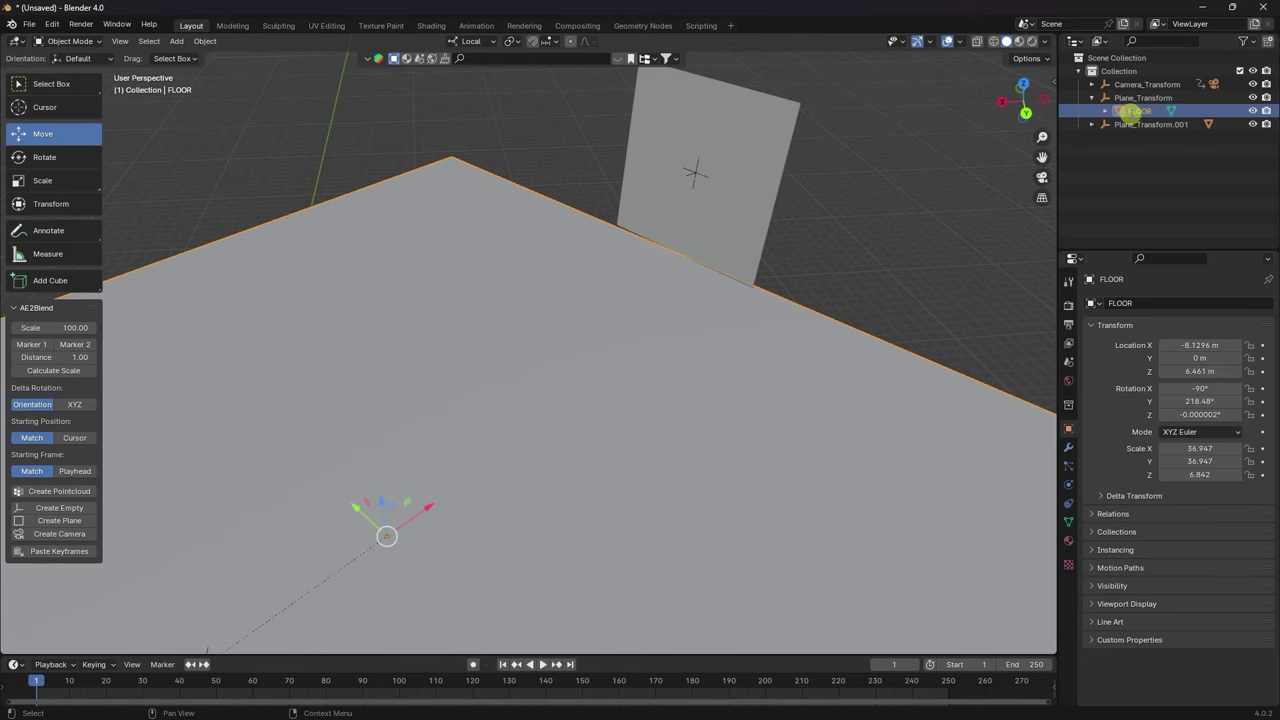
pyautogui.click(740, 212)
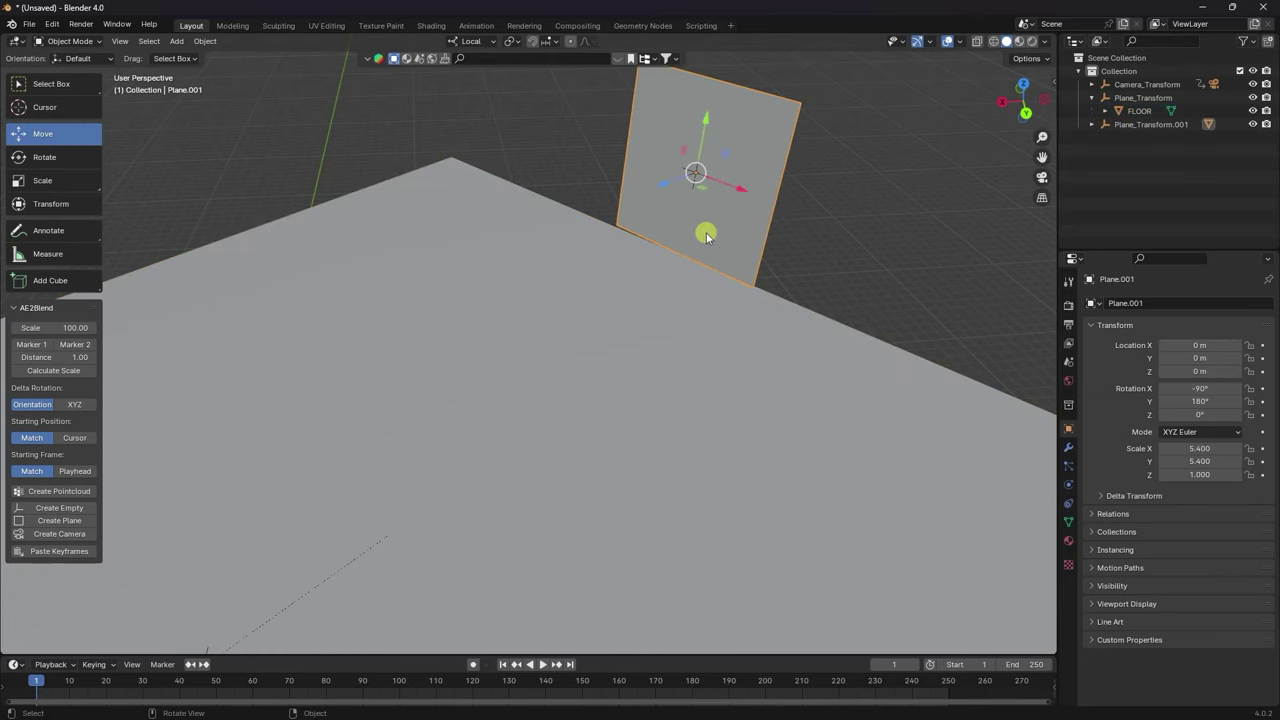
# In camera view, scale Plane.001 to 10.204 over the mural and switch to Material Preview.
pyautogui.press('KP_0')
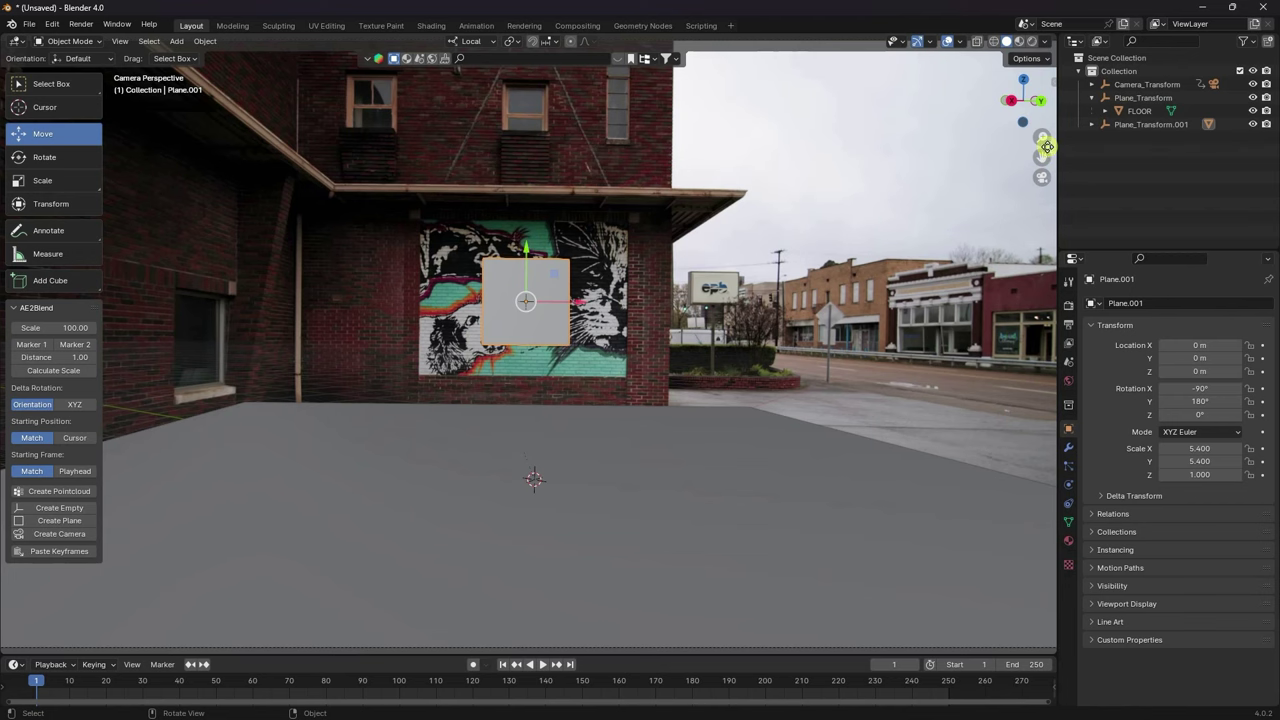
pyautogui.moveTo(1042, 137); pyautogui.dragTo(1034, 318)
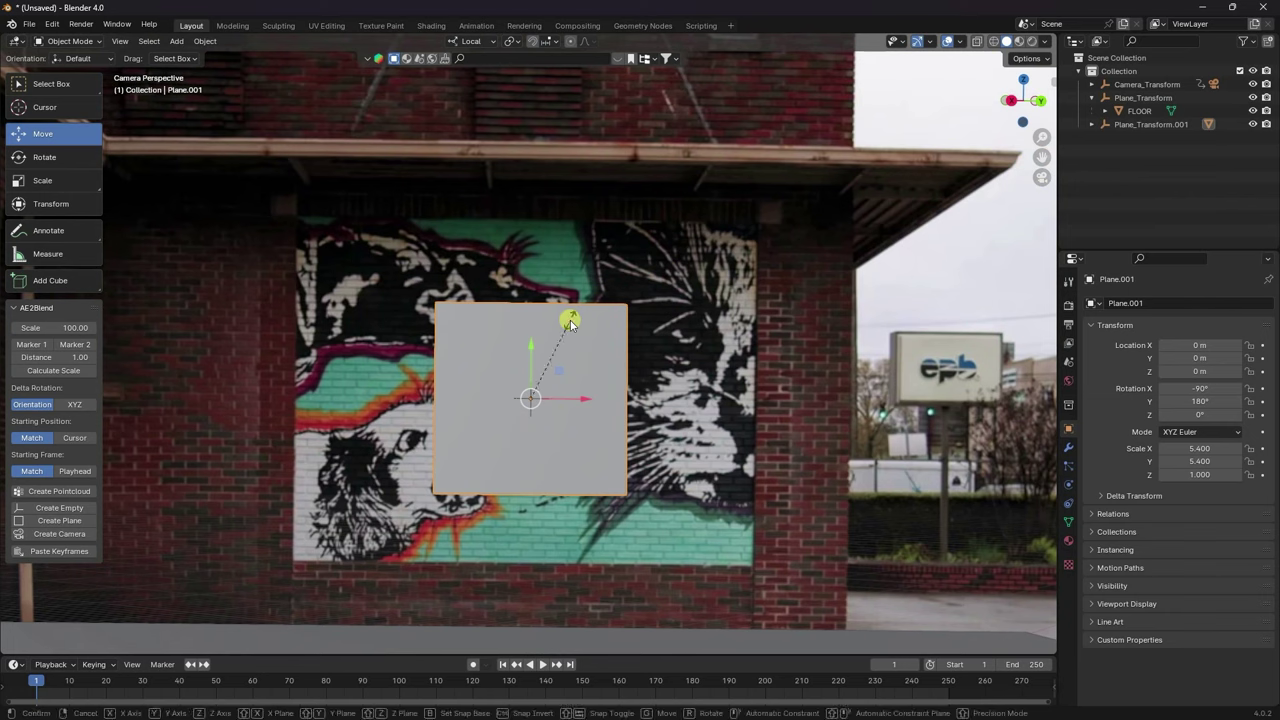
pyautogui.press('s')
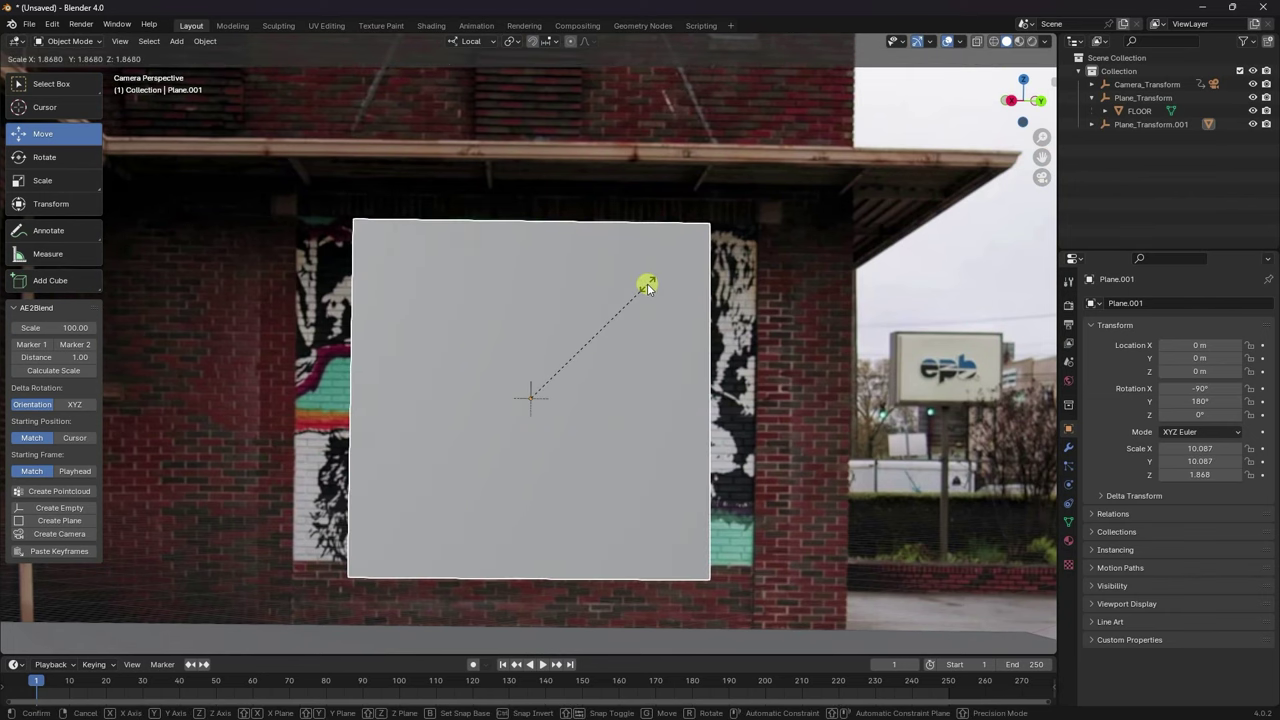
pyautogui.click(649, 283)
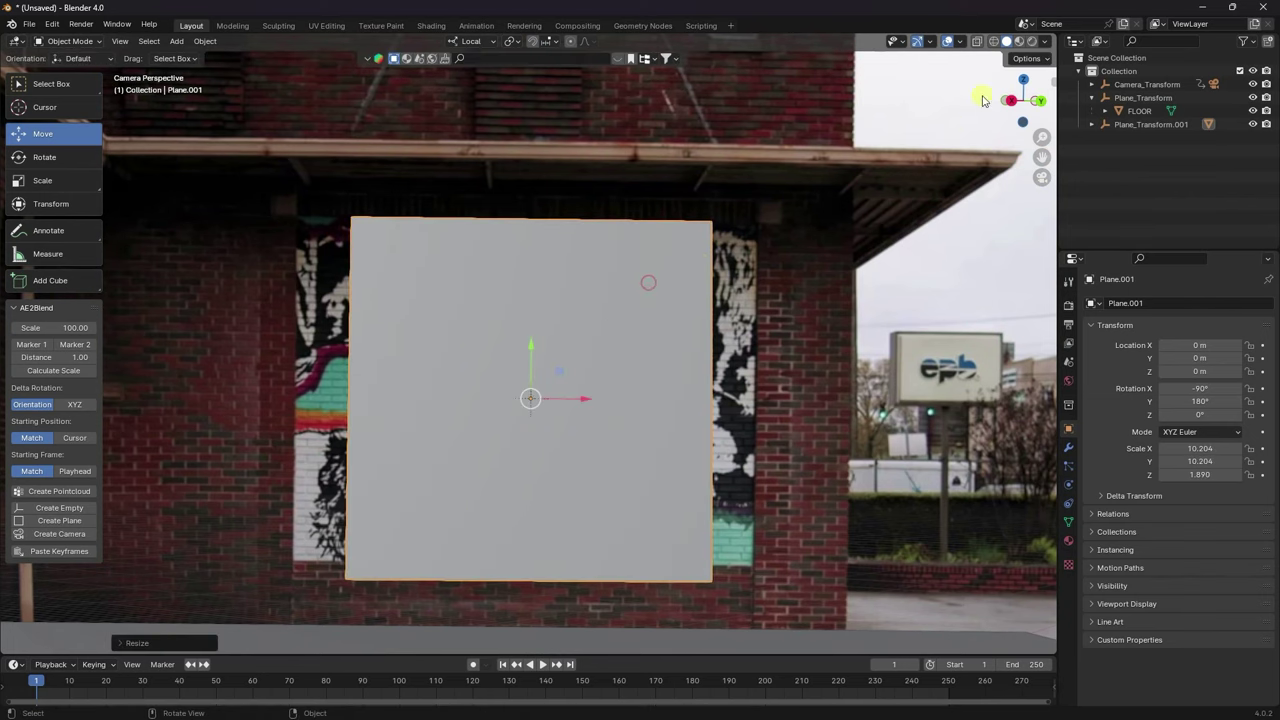
pyautogui.click(997, 41)
# In Edit Mode, move the plane's left edge and top-left corner onto the mural's left border.
pyautogui.click(62, 41)
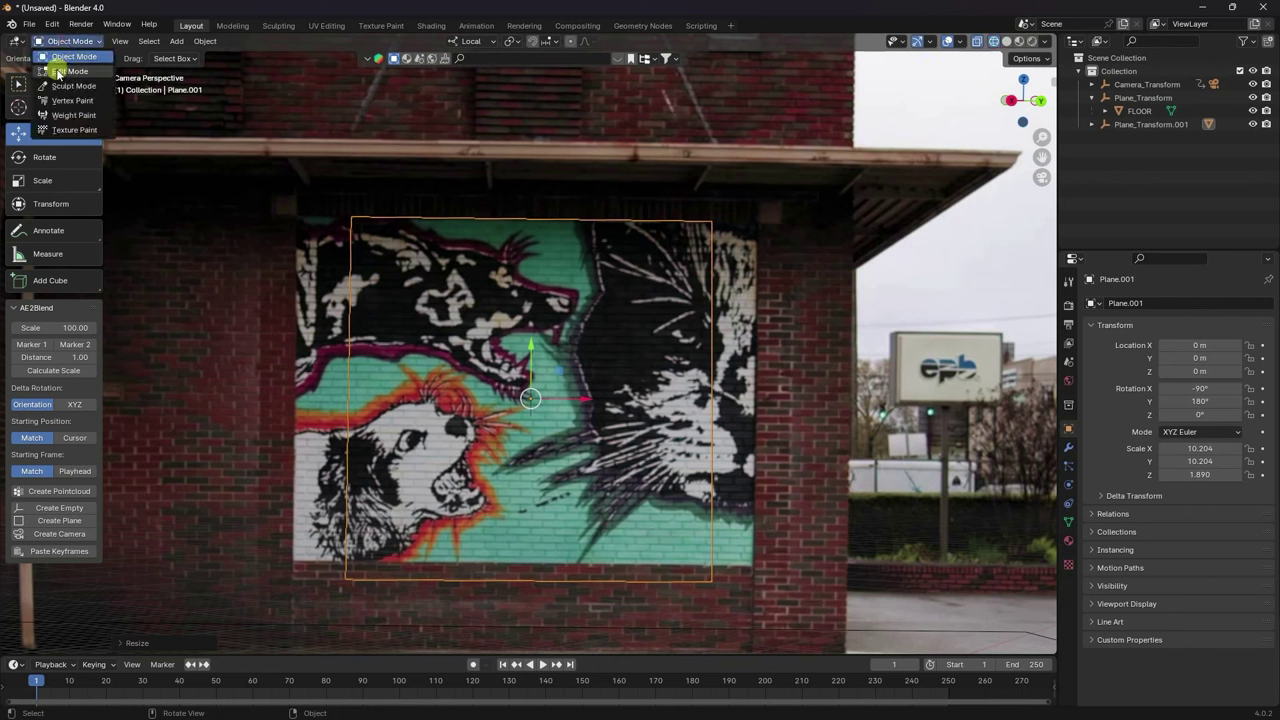
pyautogui.click(60, 69)
pyautogui.moveTo(305, 207); pyautogui.dragTo(418, 605)
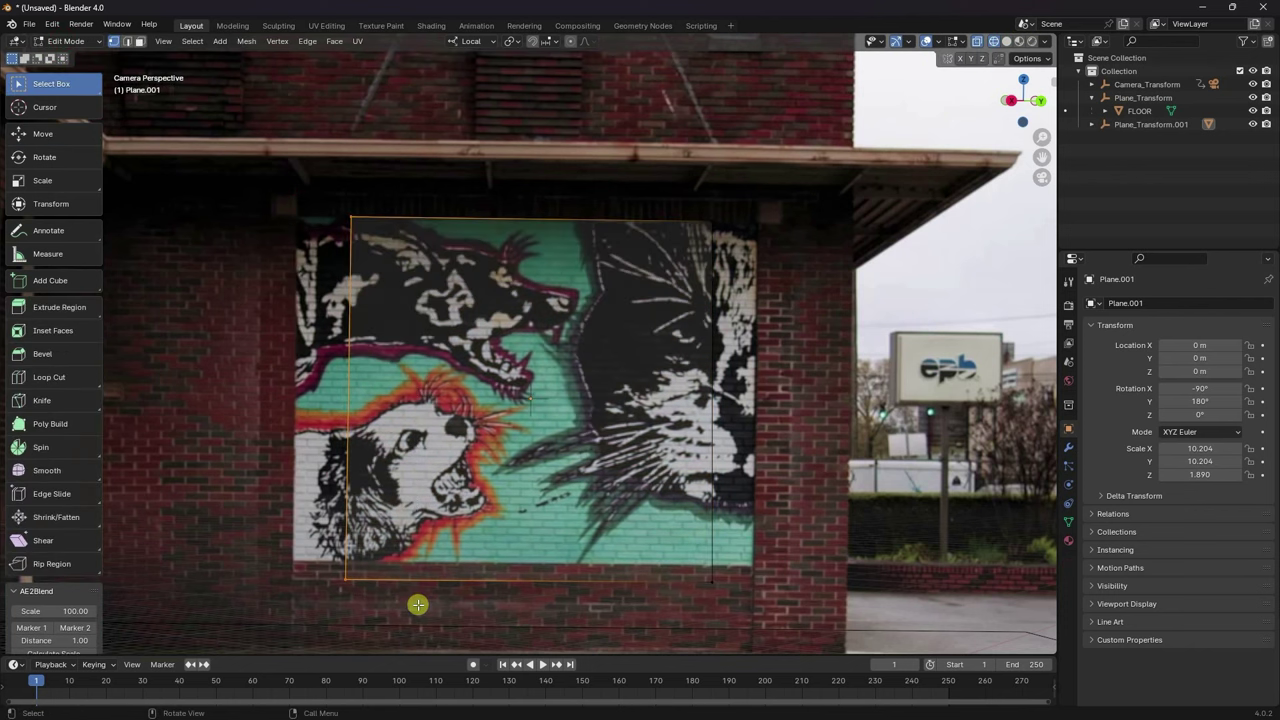
pyautogui.click(58, 133)
pyautogui.moveTo(391, 403); pyautogui.dragTo(345, 395)
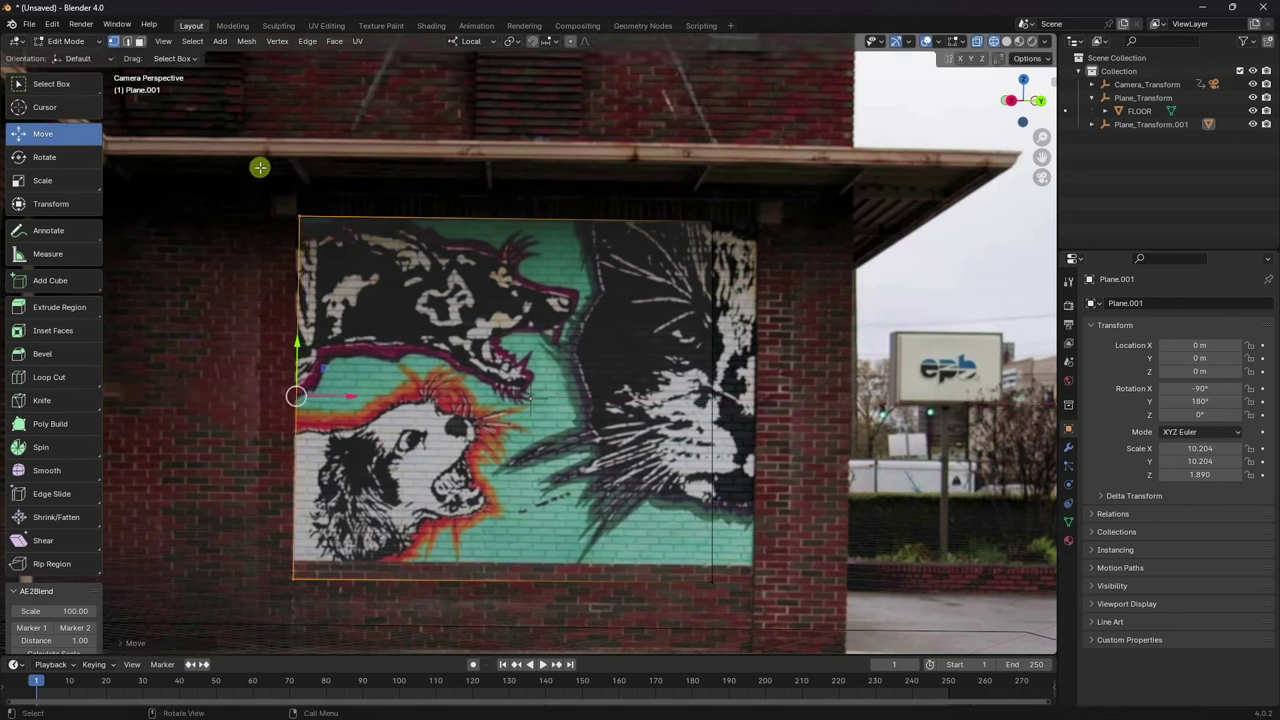
pyautogui.click(353, 232)
pyautogui.moveTo(345, 217); pyautogui.dragTo(341, 216)
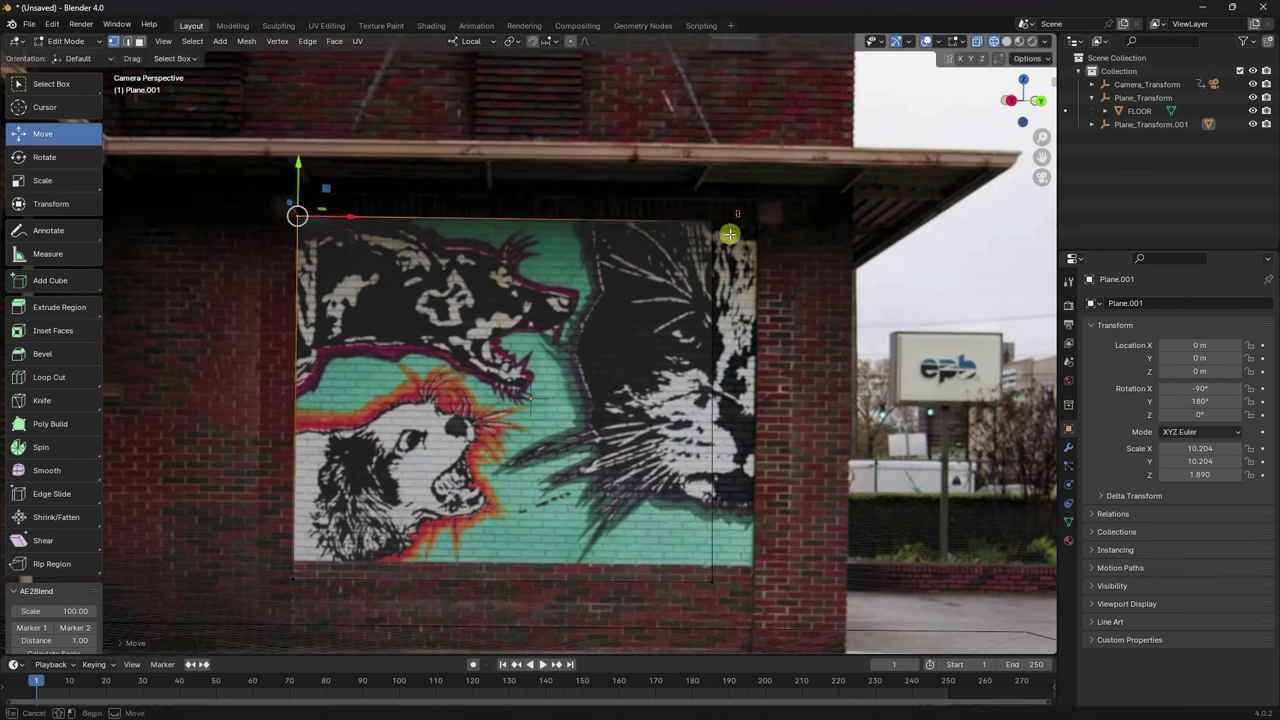
# Move the right edge and top-right corner onto the mural's right border.
pyautogui.moveTo(729, 226); pyautogui.dragTo(610, 642)
pyautogui.moveTo(752, 403); pyautogui.dragTo(805, 410)
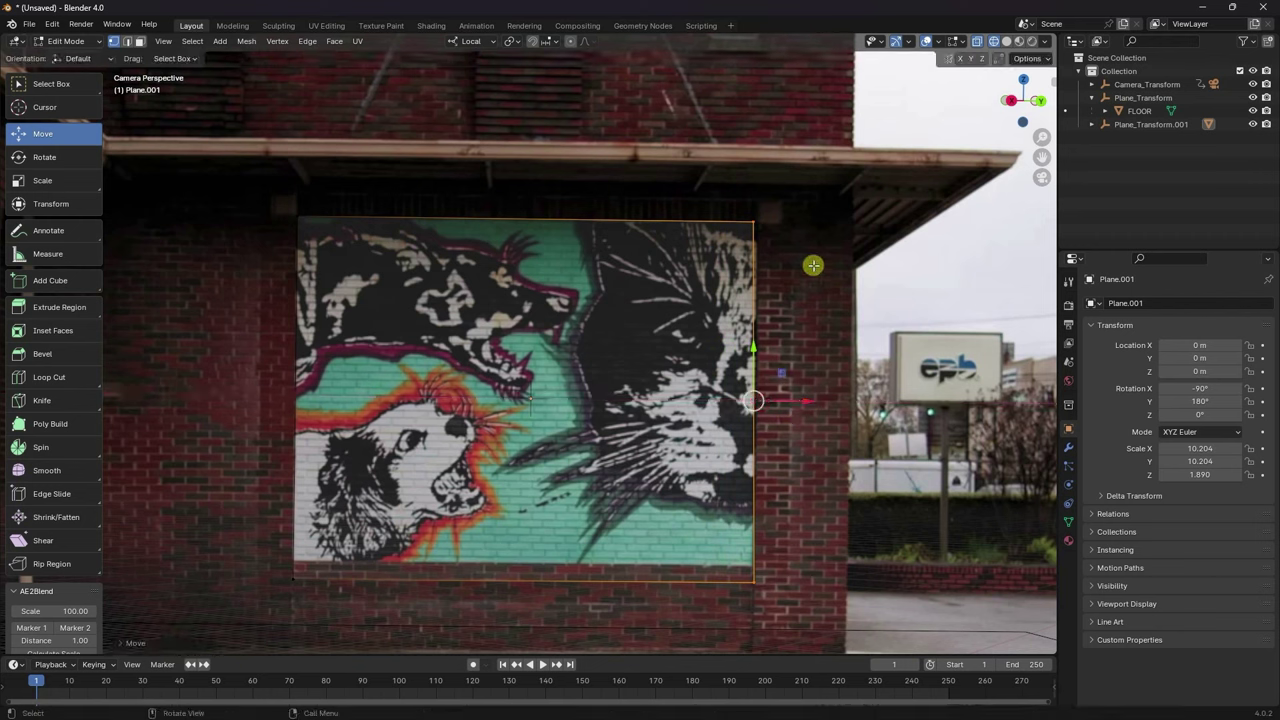
pyautogui.moveTo(777, 176); pyautogui.dragTo(725, 245)
pyautogui.moveTo(796, 223); pyautogui.dragTo(805, 222)
# Raise the bottom edge to the mural's bottom border and return to Object Mode.
pyautogui.moveTo(785, 584); pyautogui.dragTo(208, 534)
pyautogui.moveTo(522, 526); pyautogui.dragTo(523, 509)
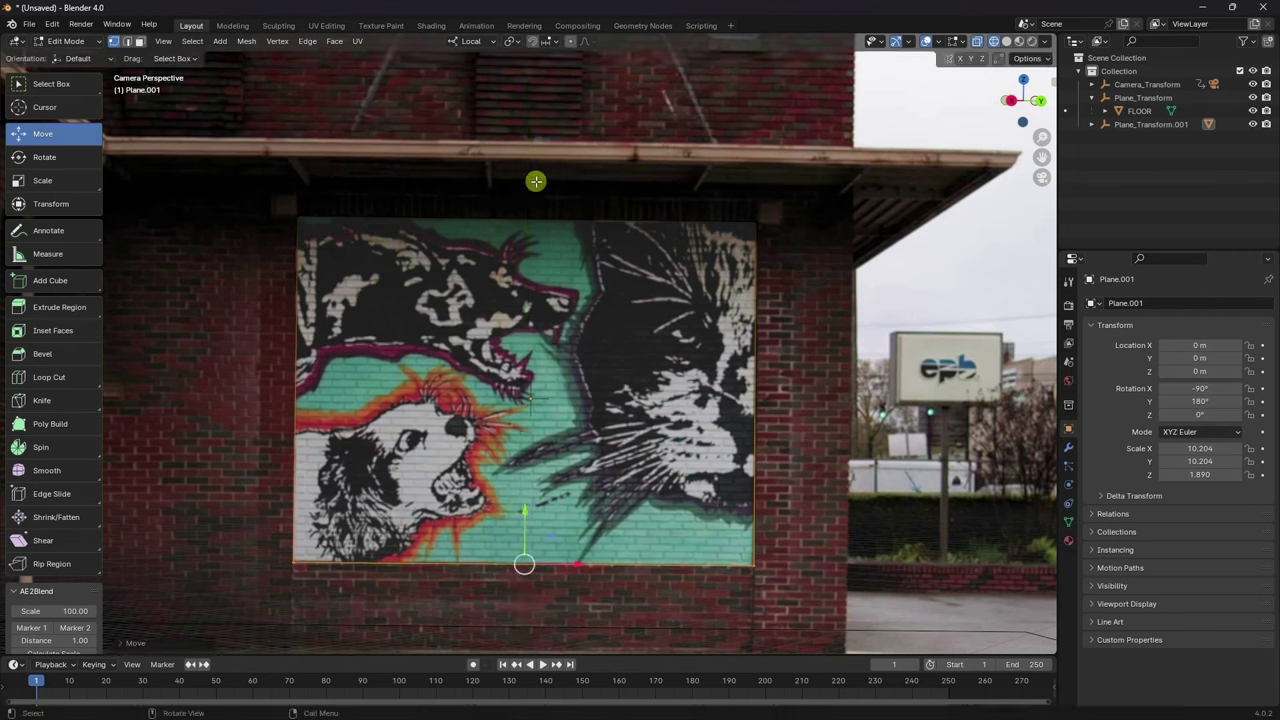
pyautogui.click(55, 41)
pyautogui.click(60, 58)
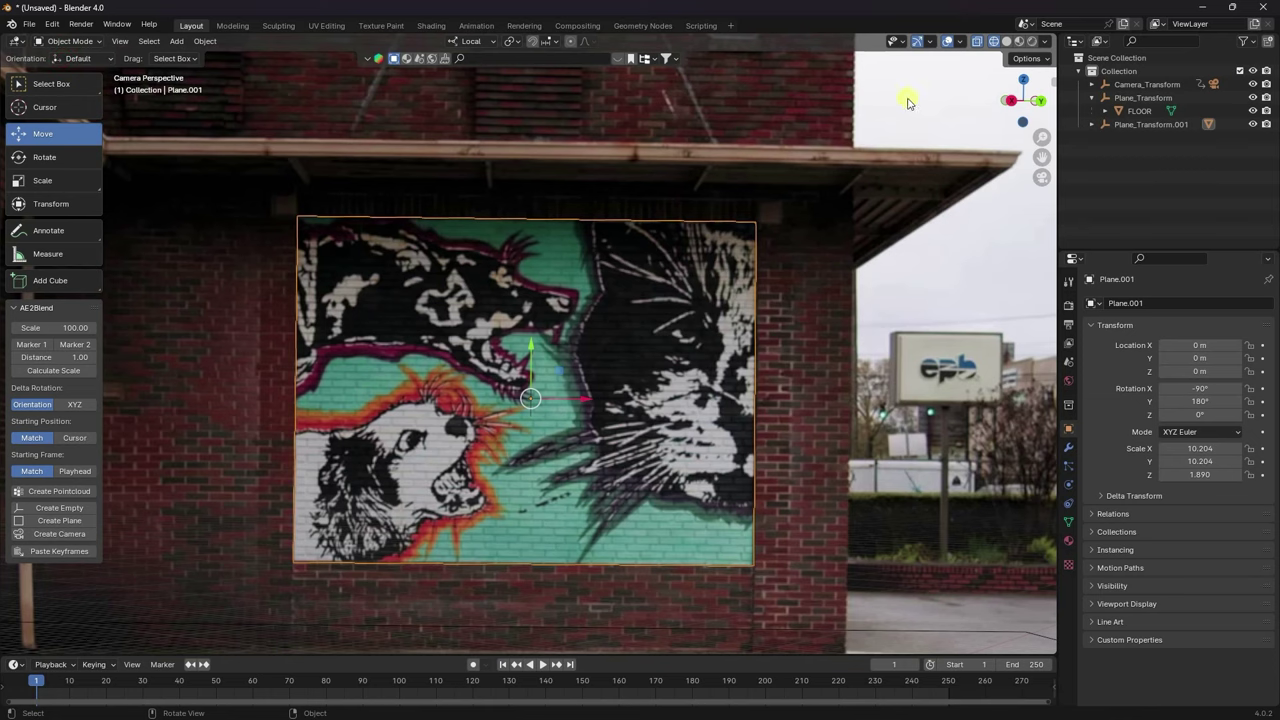
# Switch to Solid shading and Edit Mode, and select the whole plane.
pyautogui.click(1006, 41)
pyautogui.moveTo(616, 304); pyautogui.dragTo(200, 100, button='middle')
pyautogui.click(66, 42)
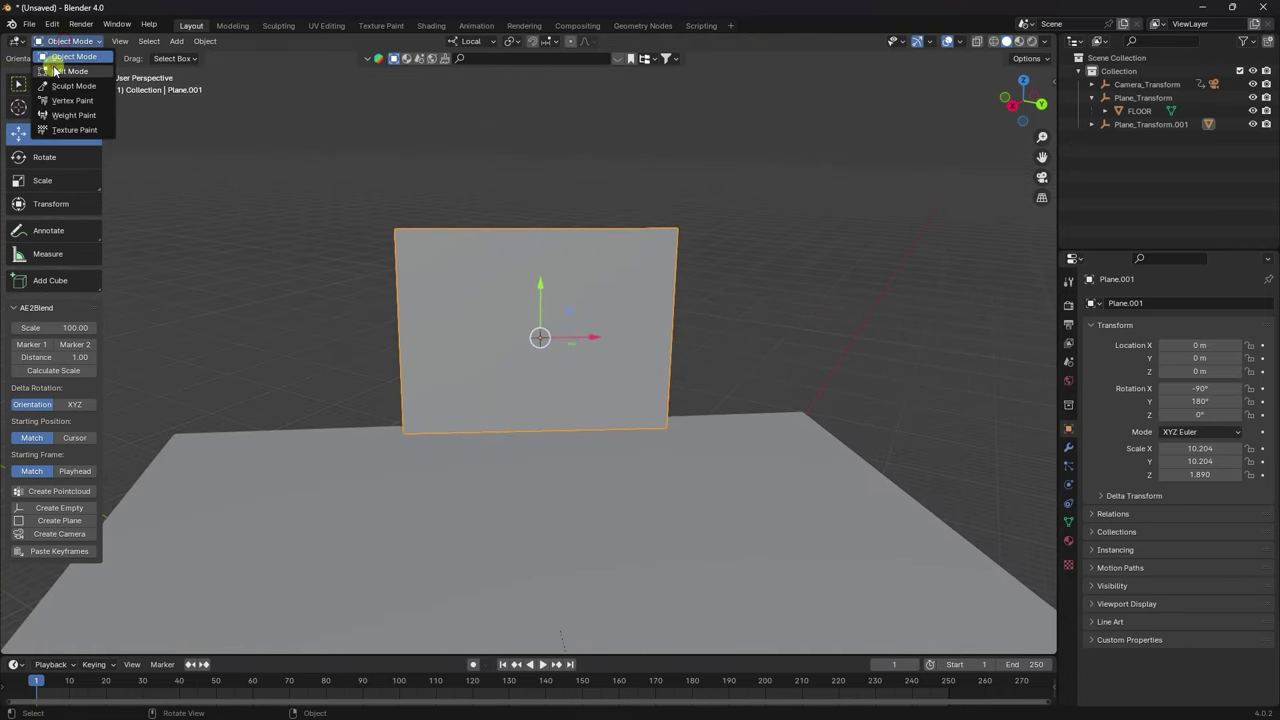
pyautogui.click(66, 71)
pyautogui.click(129, 42)
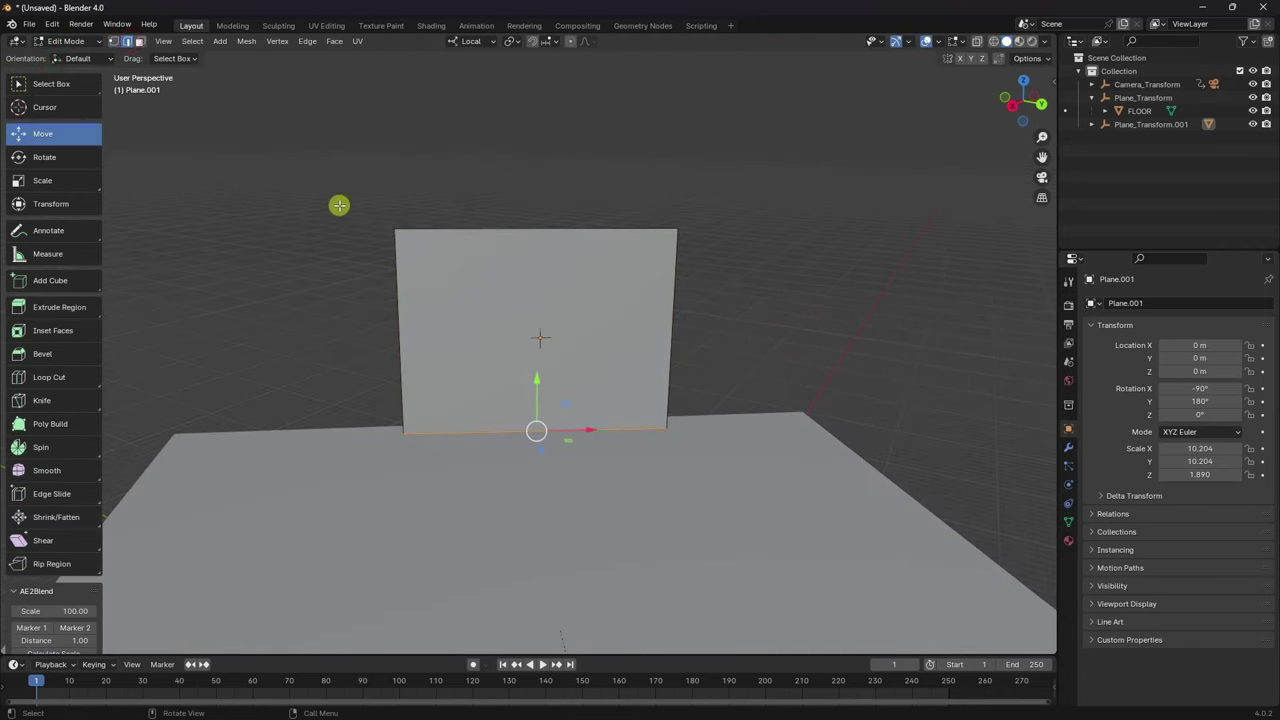
pyautogui.moveTo(339, 205); pyautogui.dragTo(408, 260)
pyautogui.moveTo(766, 420); pyautogui.dragTo(746, 380, button='middle')
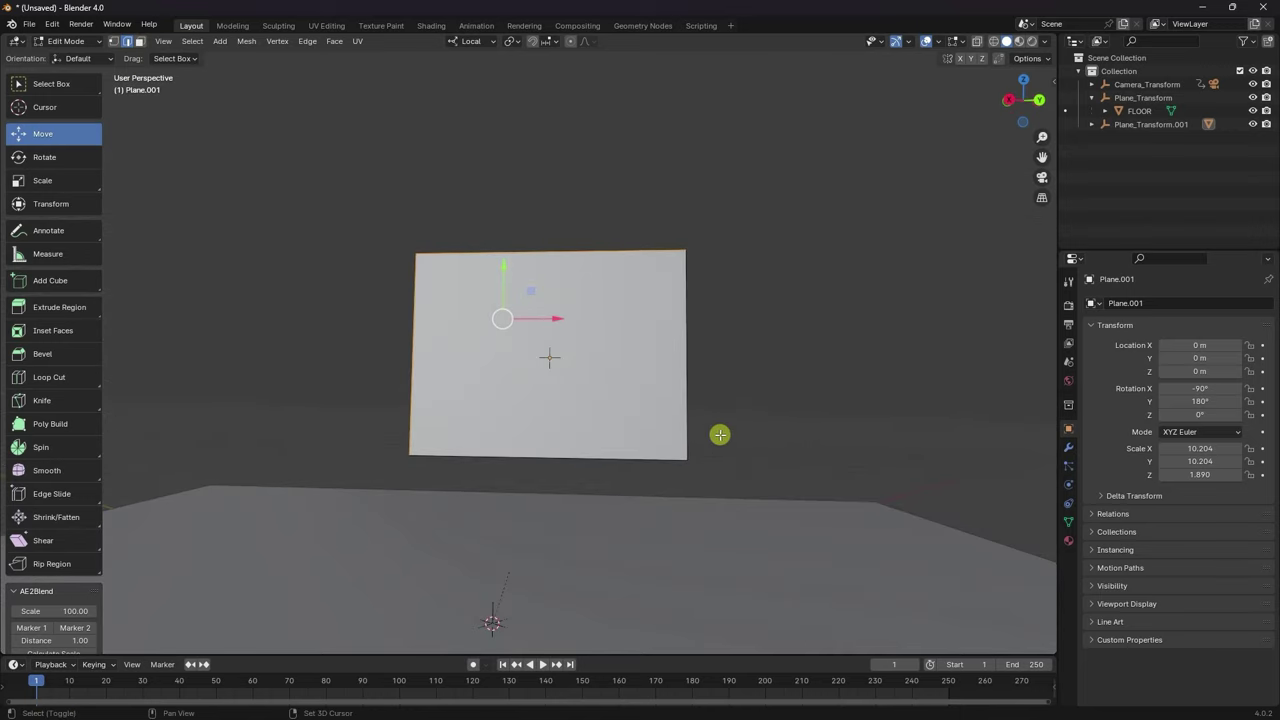
pyautogui.press('a')
pyautogui.moveTo(660, 452); pyautogui.dragTo(654, 450, button='middle')
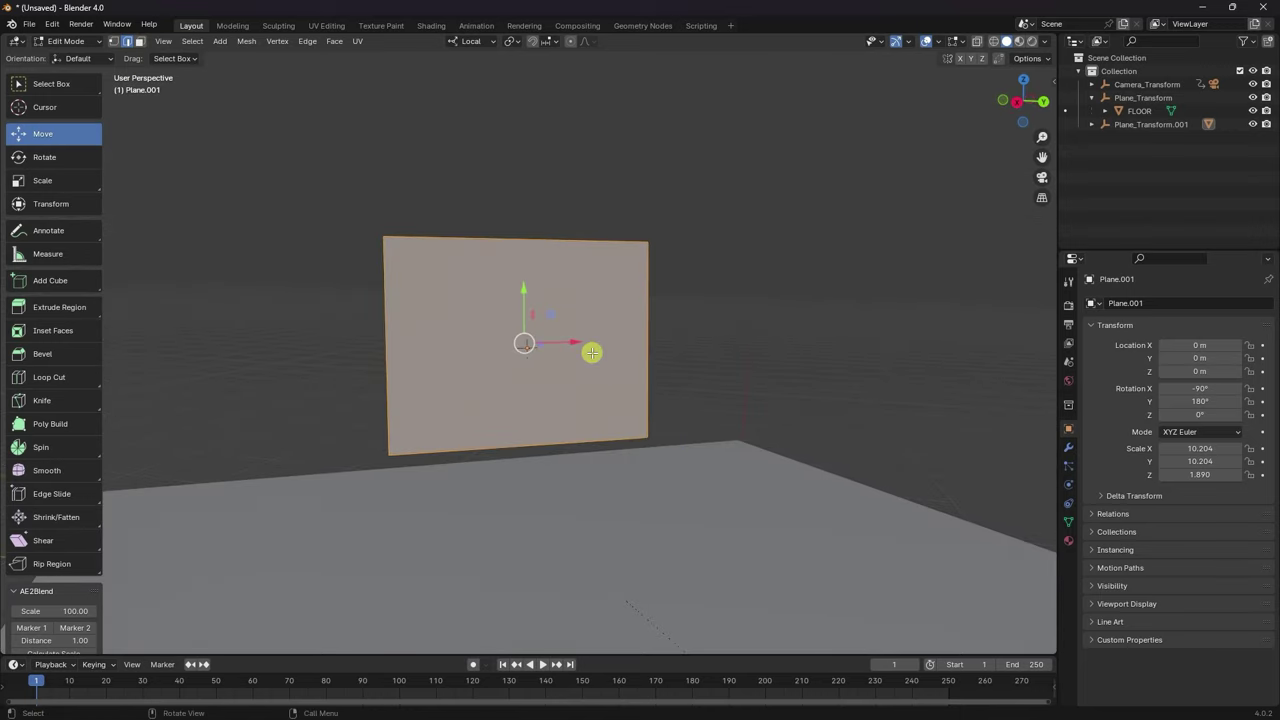
# Extrude the plane in place and scale the copy outward into a surrounding border.
pyautogui.press('e')
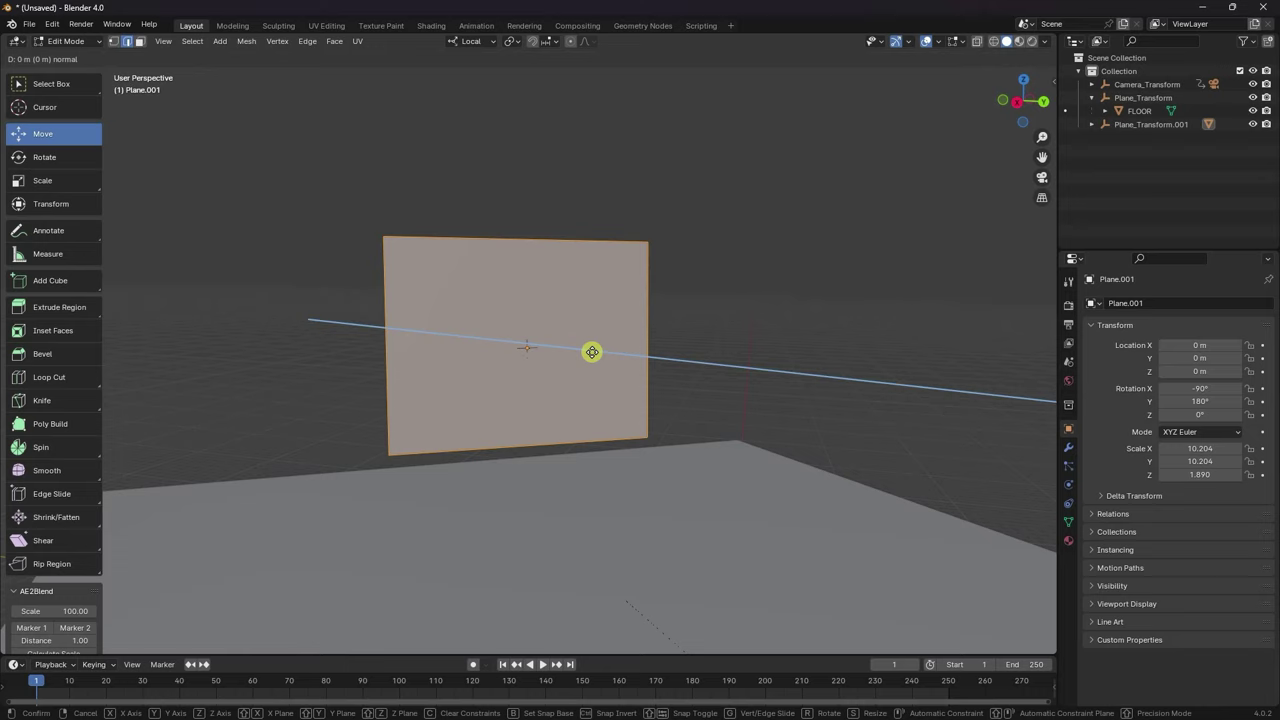
pyautogui.rightClick(592, 352)
pyautogui.press('s')
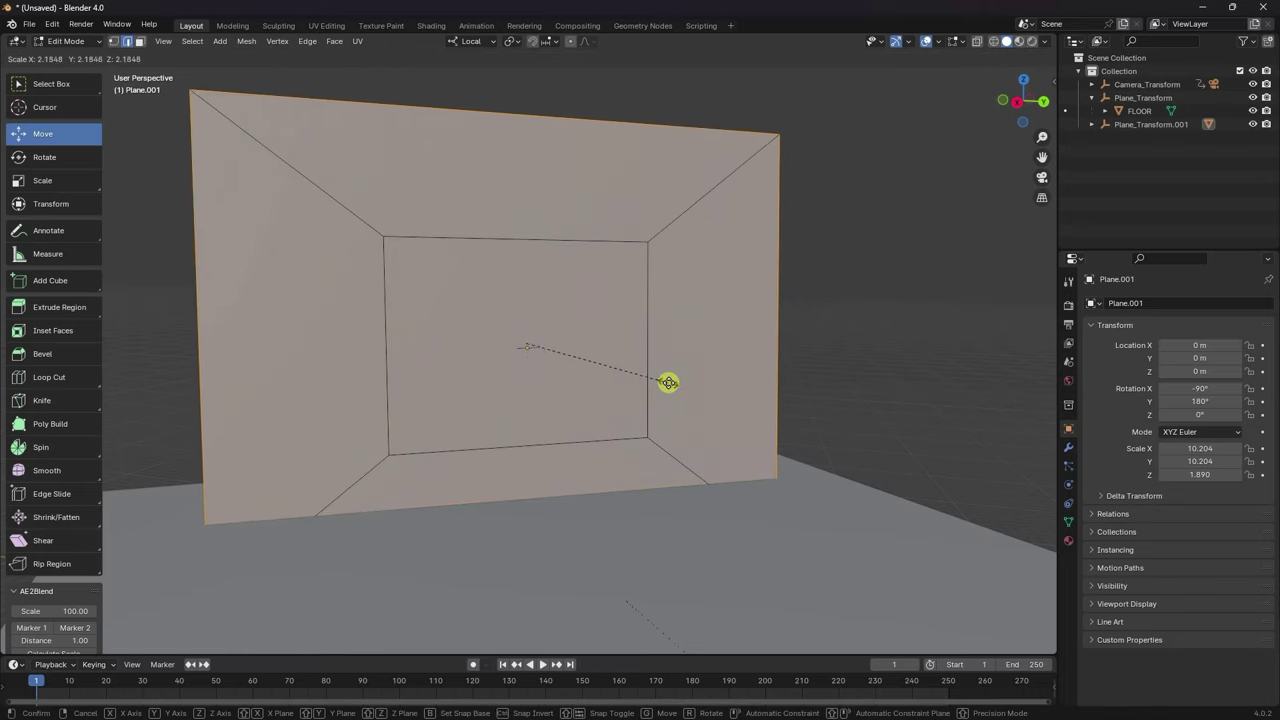
pyautogui.click(688, 392)
pyautogui.moveTo(688, 393); pyautogui.dragTo(655, 383, button='middle')
# Split the inner face off as Plane.002, hide it and delete it.
pyautogui.hotkey('ctrl', 'e')
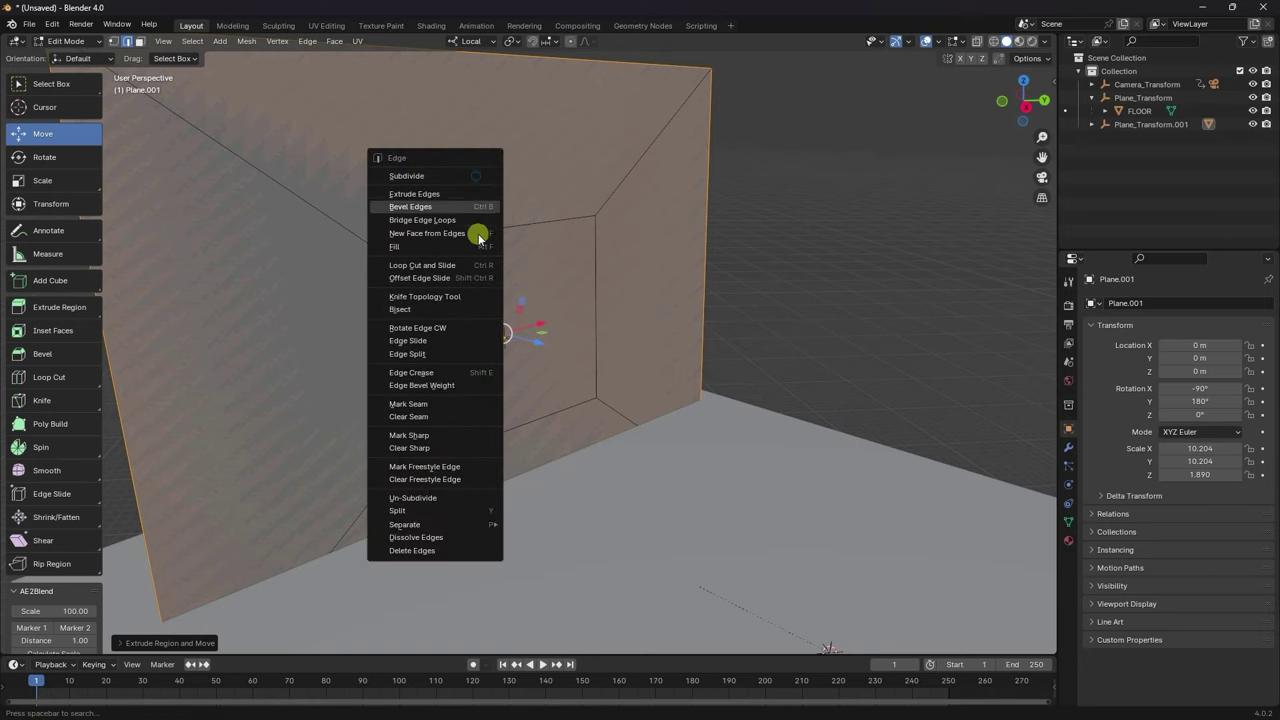
pyautogui.moveTo(417, 525)
pyautogui.click(540, 524)
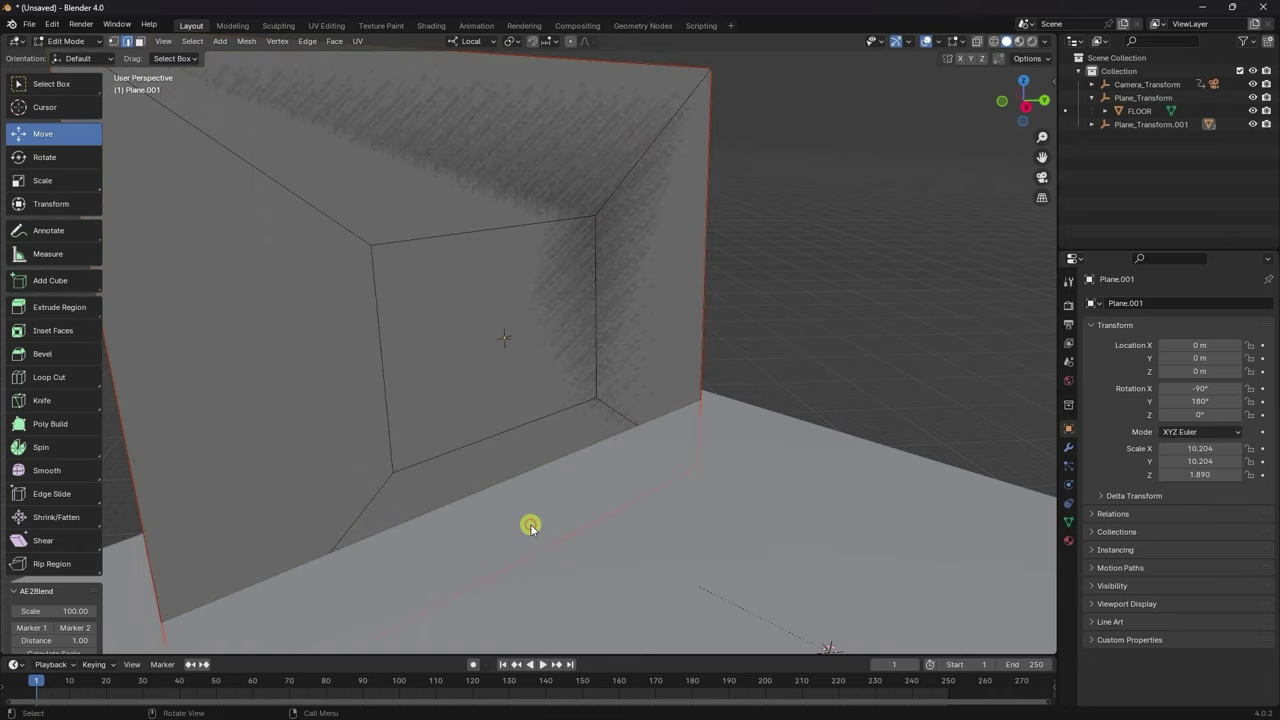
pyautogui.click(1092, 124)
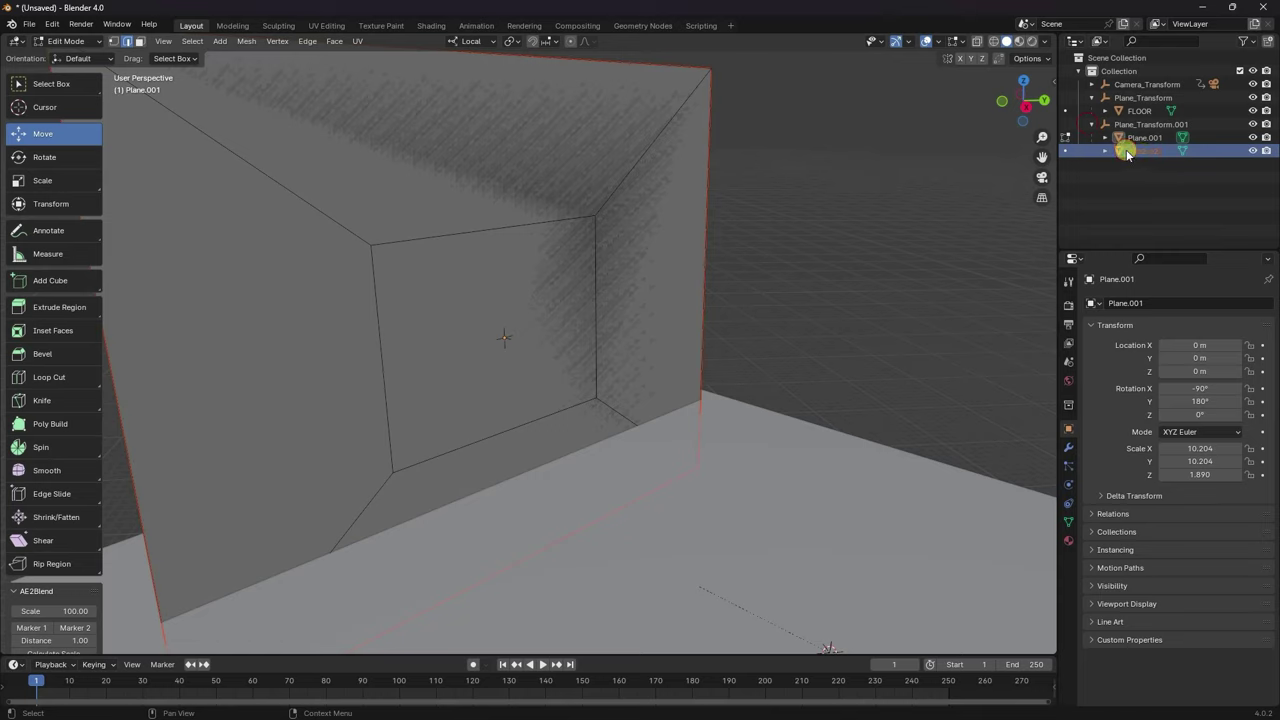
pyautogui.click(1252, 150)
pyautogui.click(1252, 150)
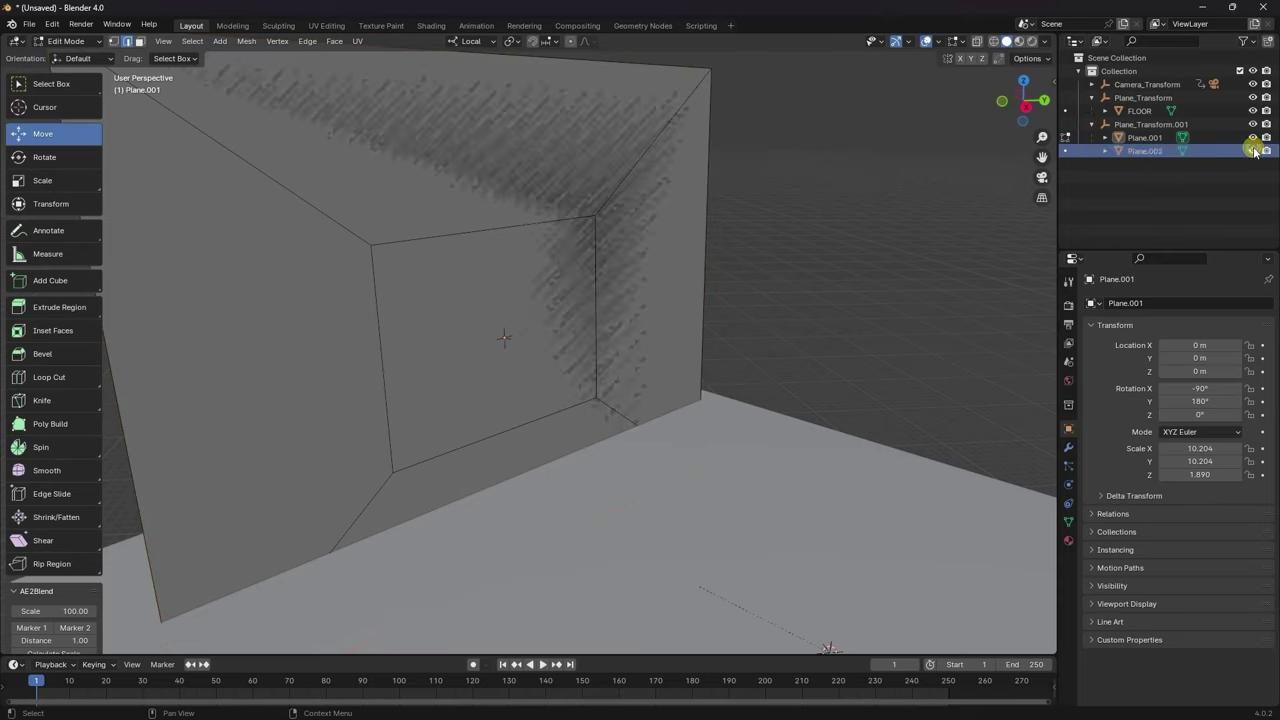
pyautogui.click(1252, 150)
pyautogui.press('x')
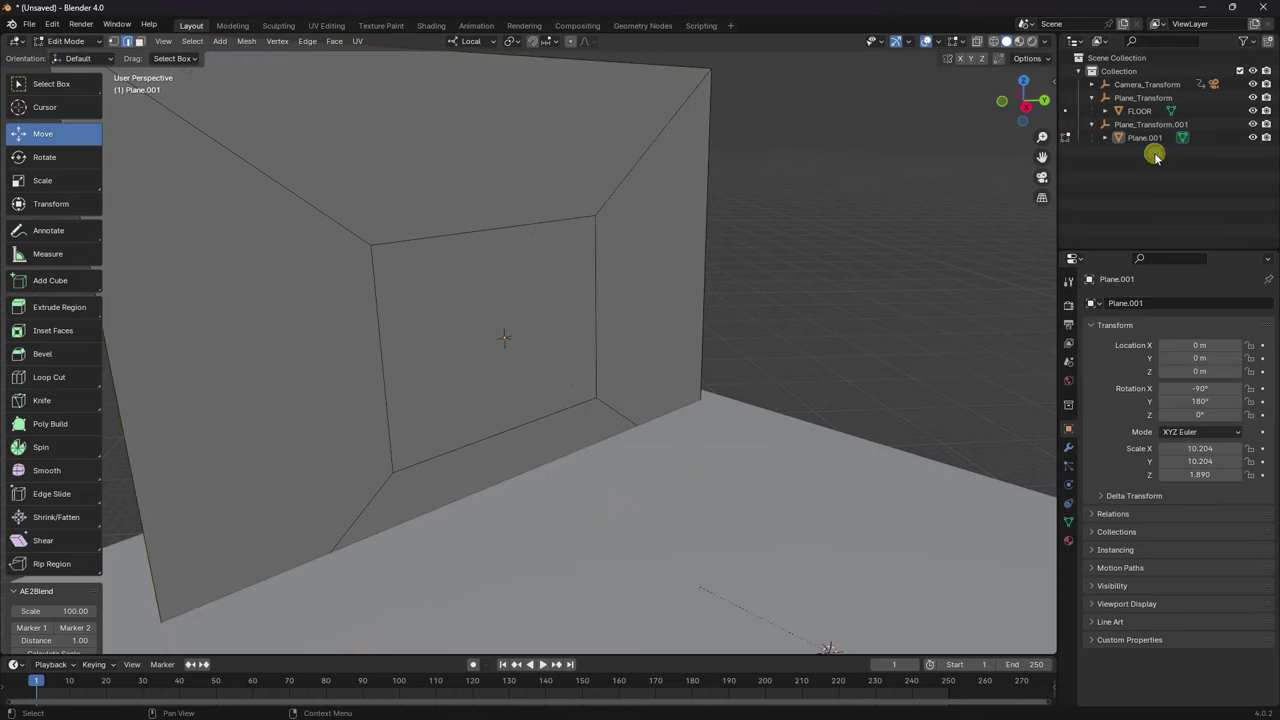
pyautogui.click(1150, 139)
# Extrude the wall's inner face backward to give the opening depth.
pyautogui.moveTo(689, 251); pyautogui.dragTo(567, 304, button='middle')
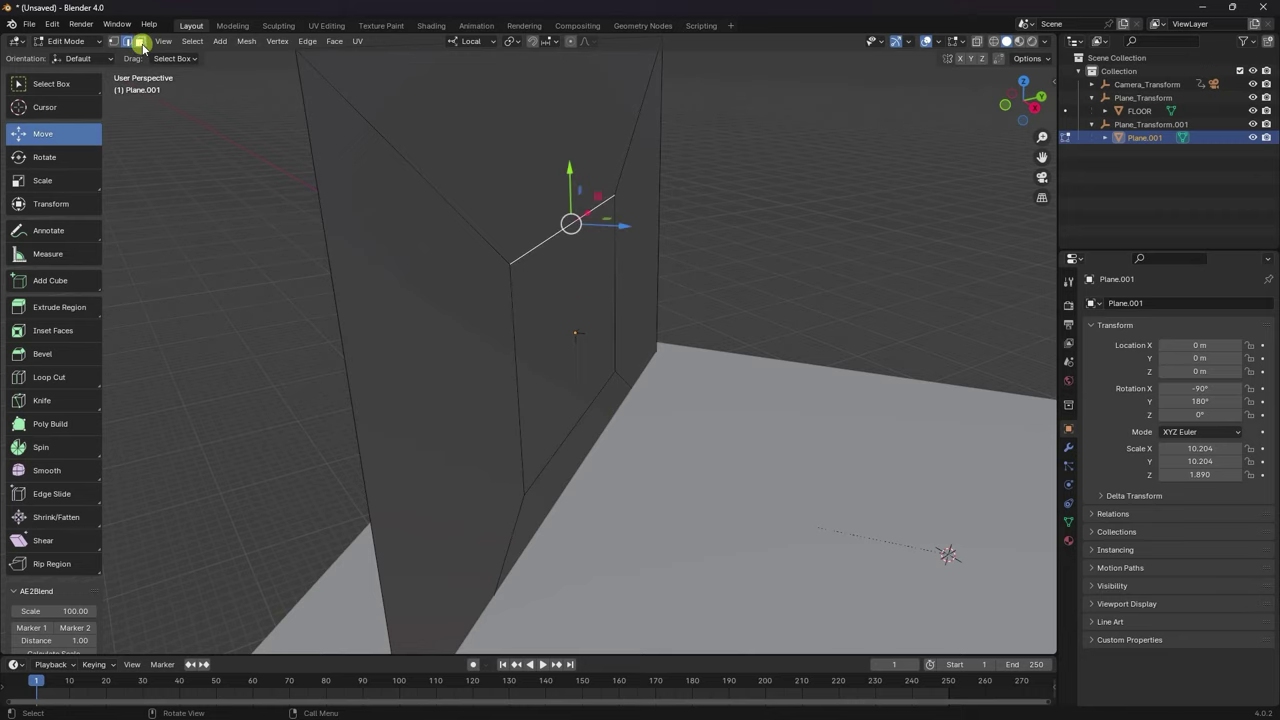
pyautogui.click(141, 42)
pyautogui.click(540, 312)
pyautogui.moveTo(545, 343); pyautogui.dragTo(612, 349, button='middle')
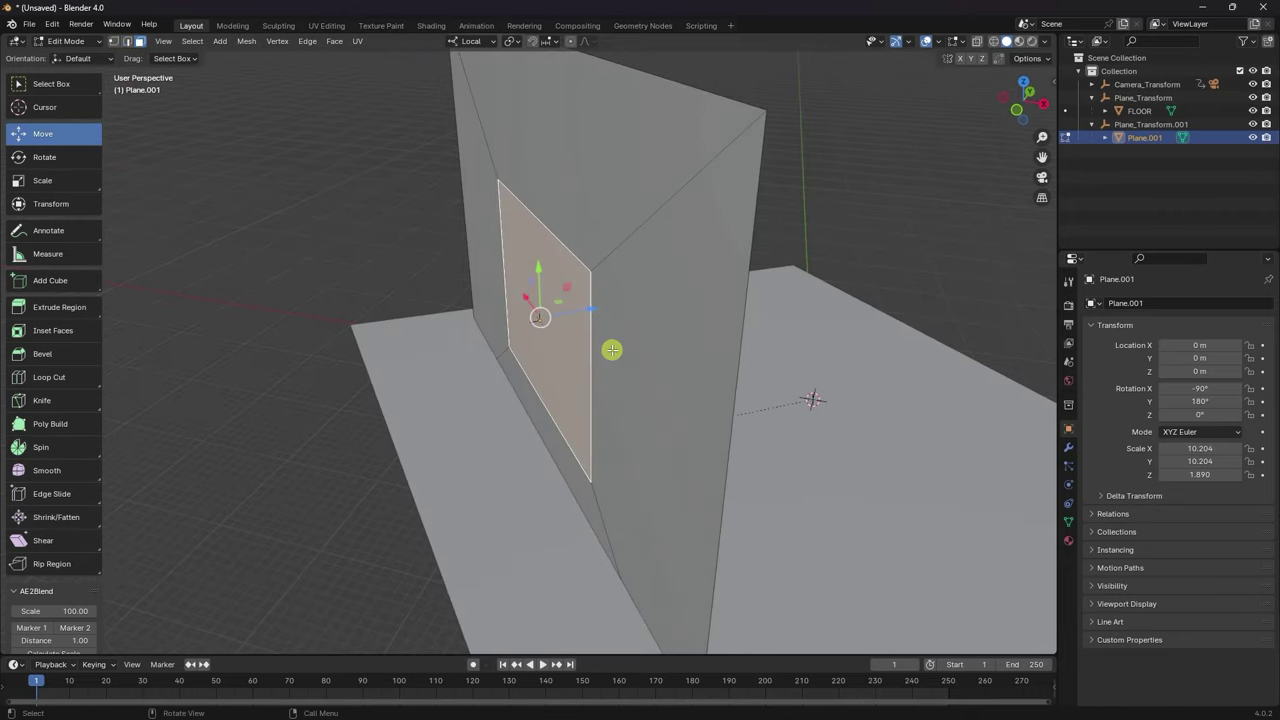
pyautogui.press('e')
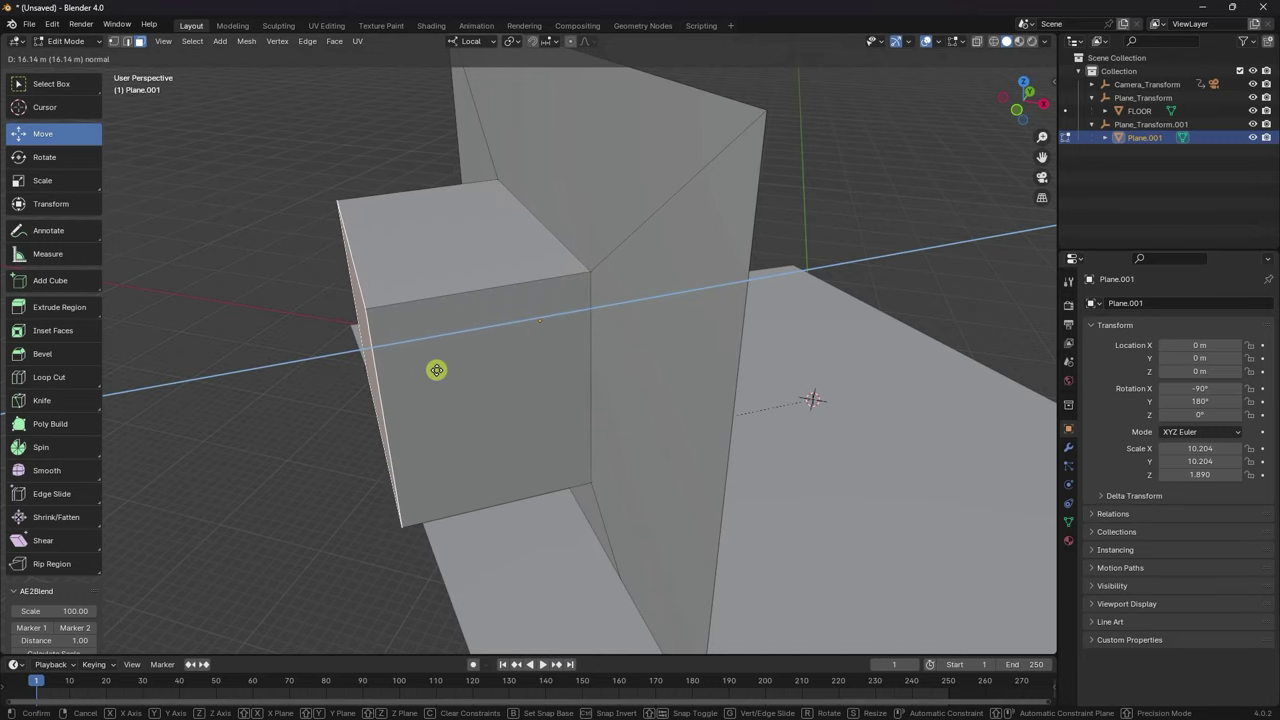
pyautogui.click(436, 370)
# Return to Object Mode and view the wall and floor through the tracked camera.
pyautogui.click(65, 40)
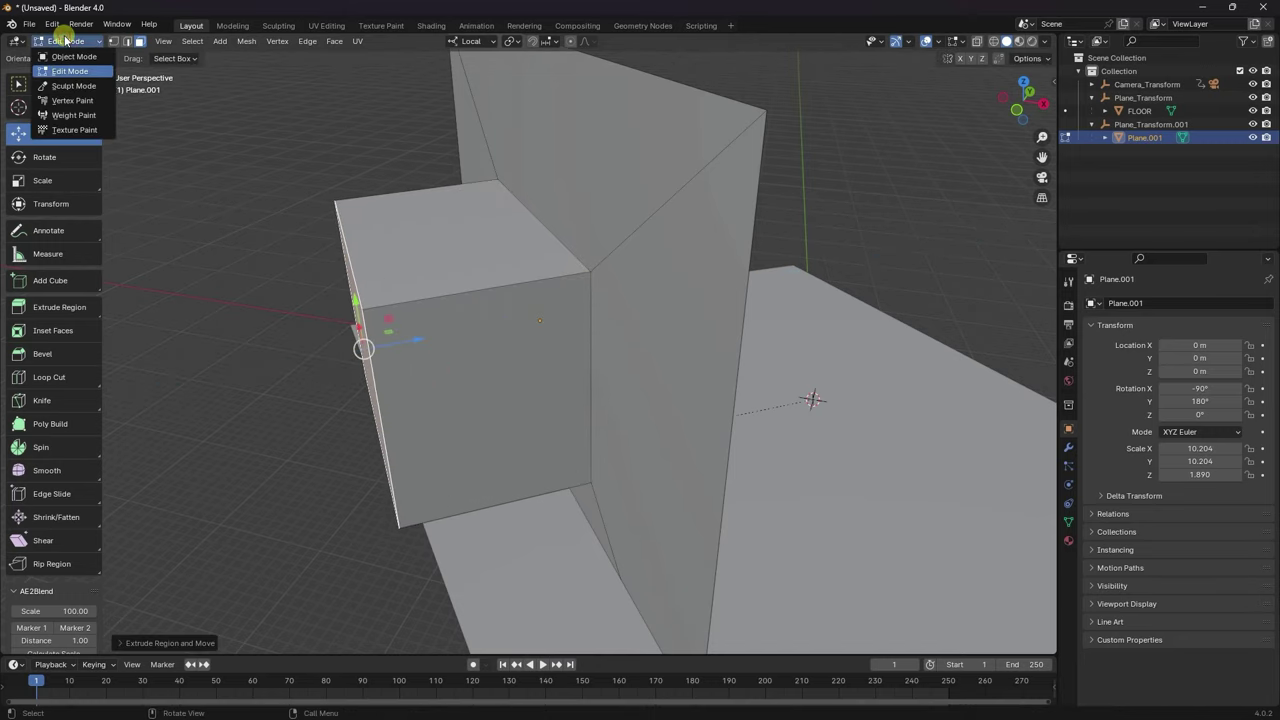
pyautogui.click(70, 56)
pyautogui.moveTo(571, 349); pyautogui.dragTo(391, 326, button='middle')
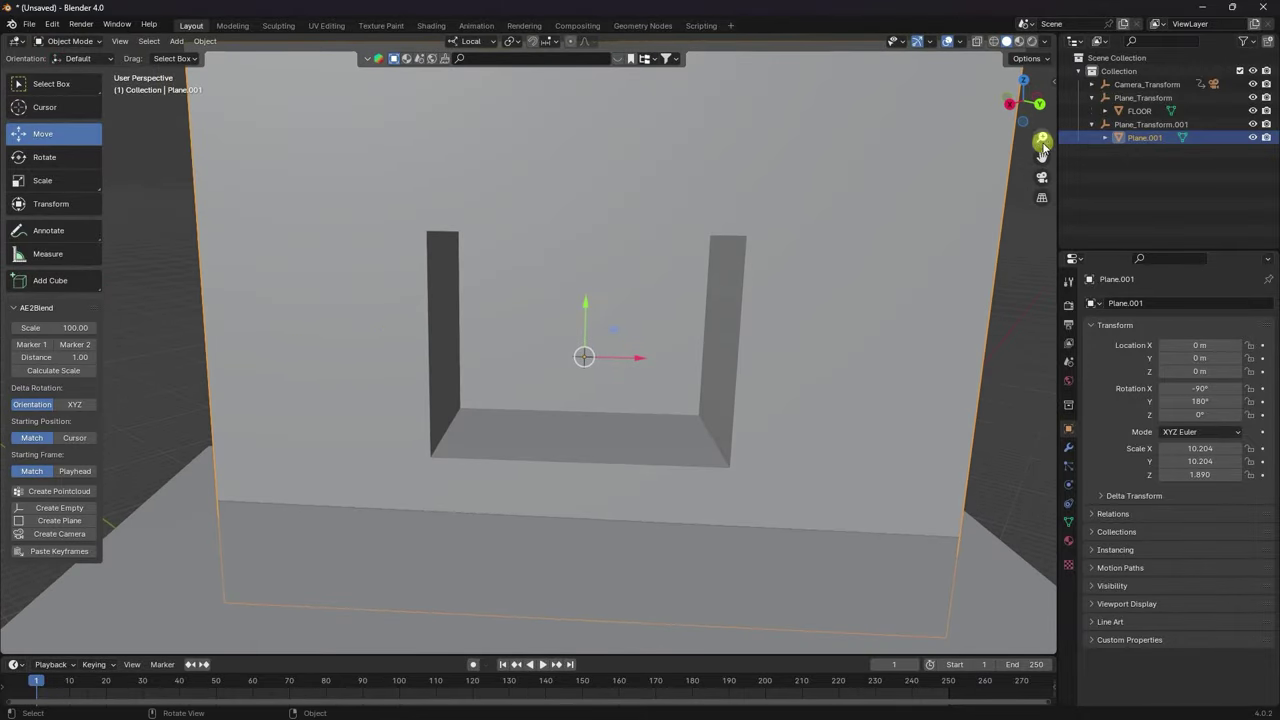
pyautogui.moveTo(1042, 148); pyautogui.dragTo(789, 229)
pyautogui.moveTo(789, 229); pyautogui.dragTo(706, 257, button='middle')
pyautogui.press('KP_0')
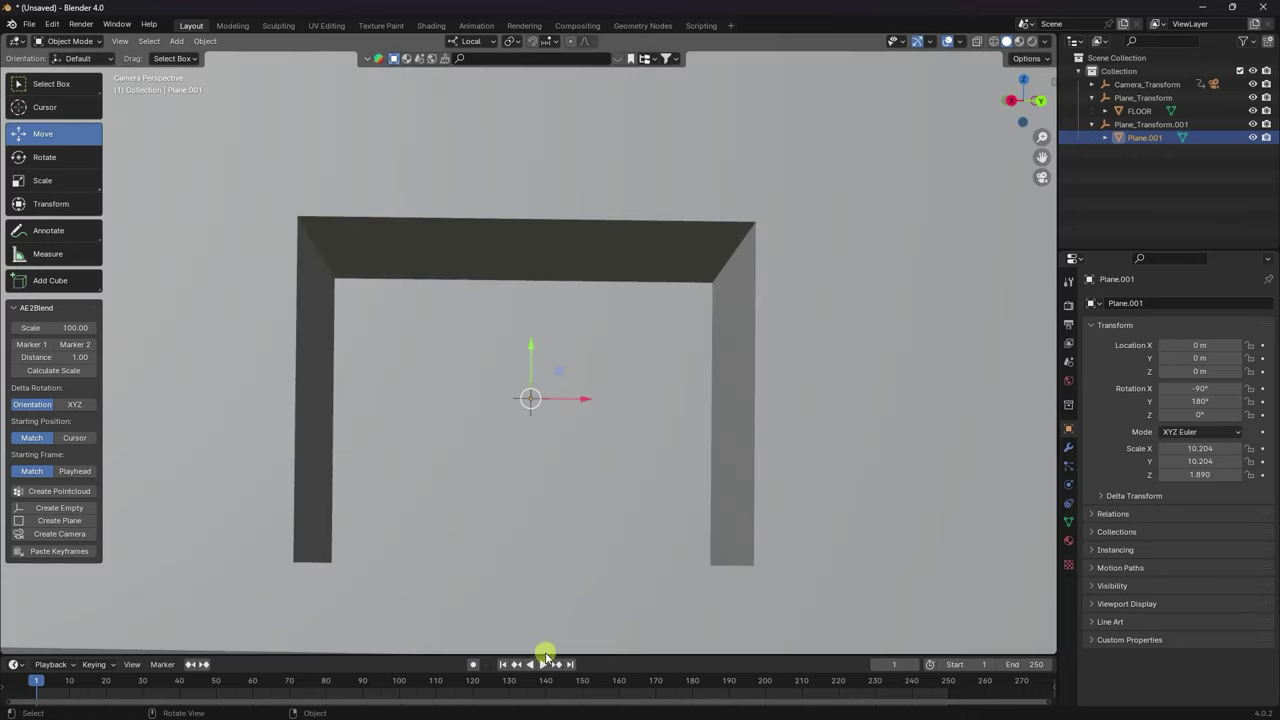
pyautogui.click(503, 666)
pyautogui.moveTo(1042, 134)
pyautogui.mouseDown()
pyautogui.moveTo(1014, 309)
pyautogui.moveTo(1036, 126)
pyautogui.mouseUp()
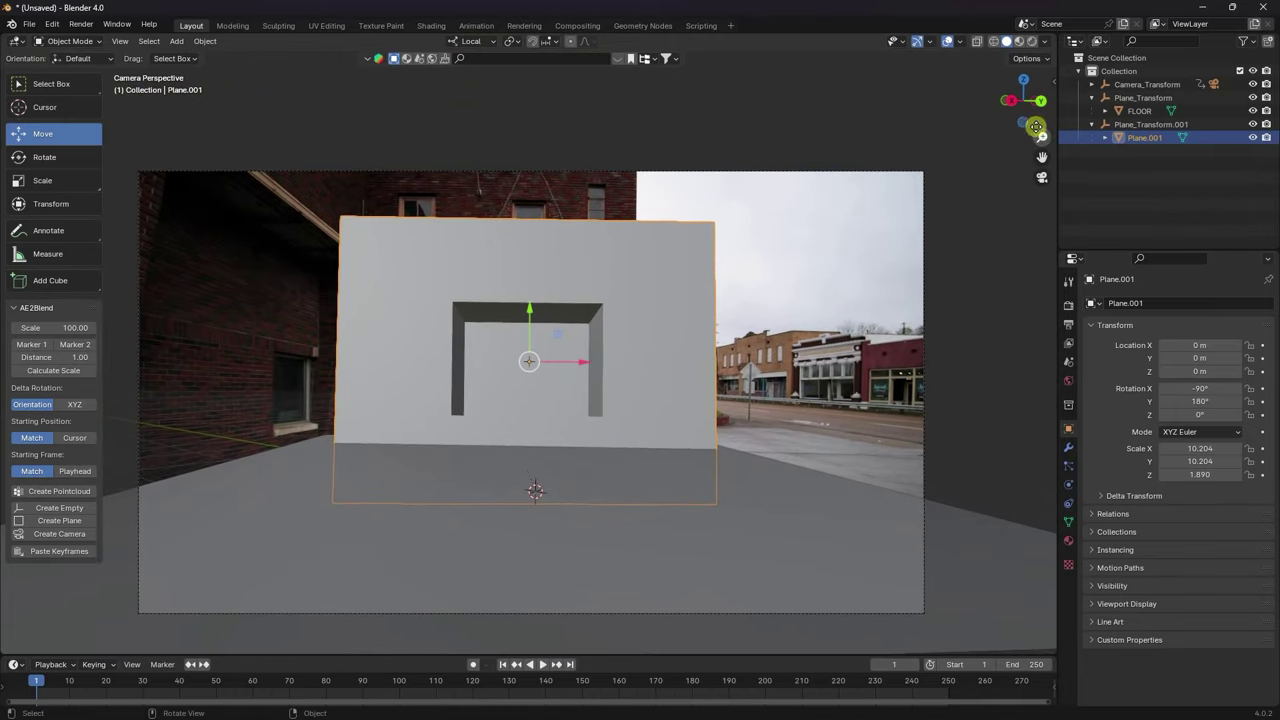
pyautogui.click(991, 38)
pyautogui.click(545, 664)
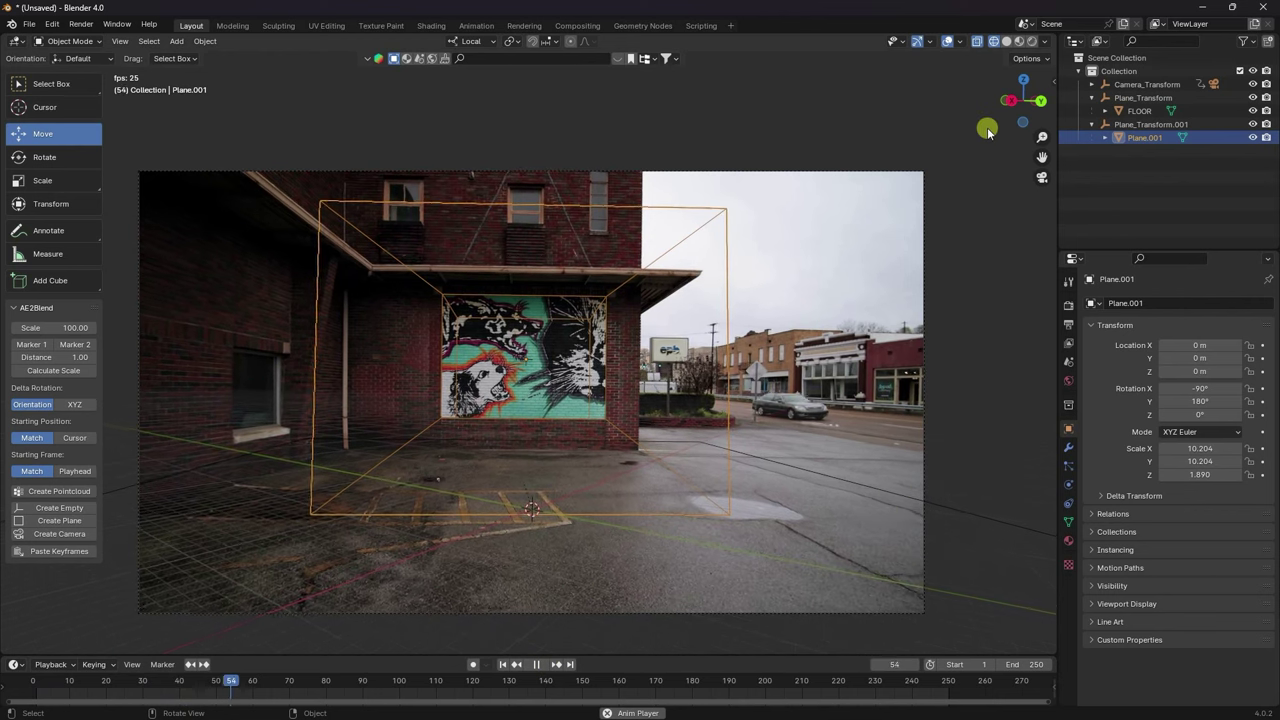
pyautogui.click(1006, 41)
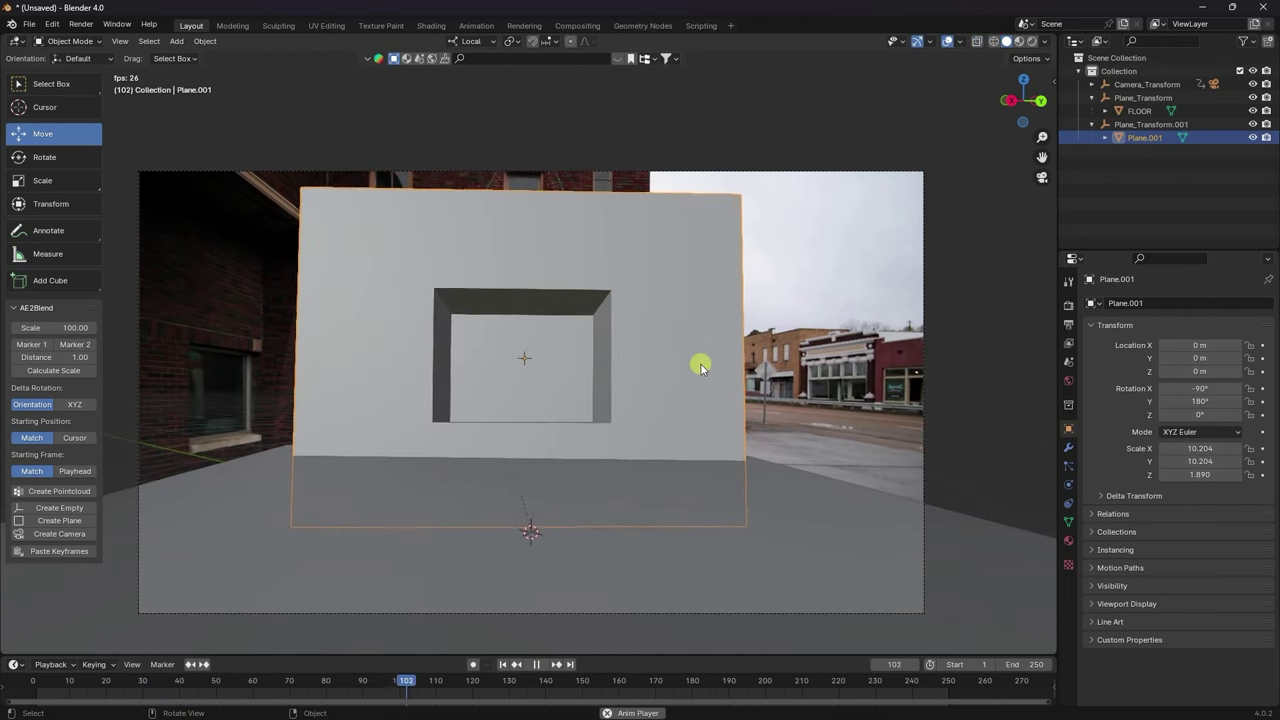
pyautogui.click(538, 664)
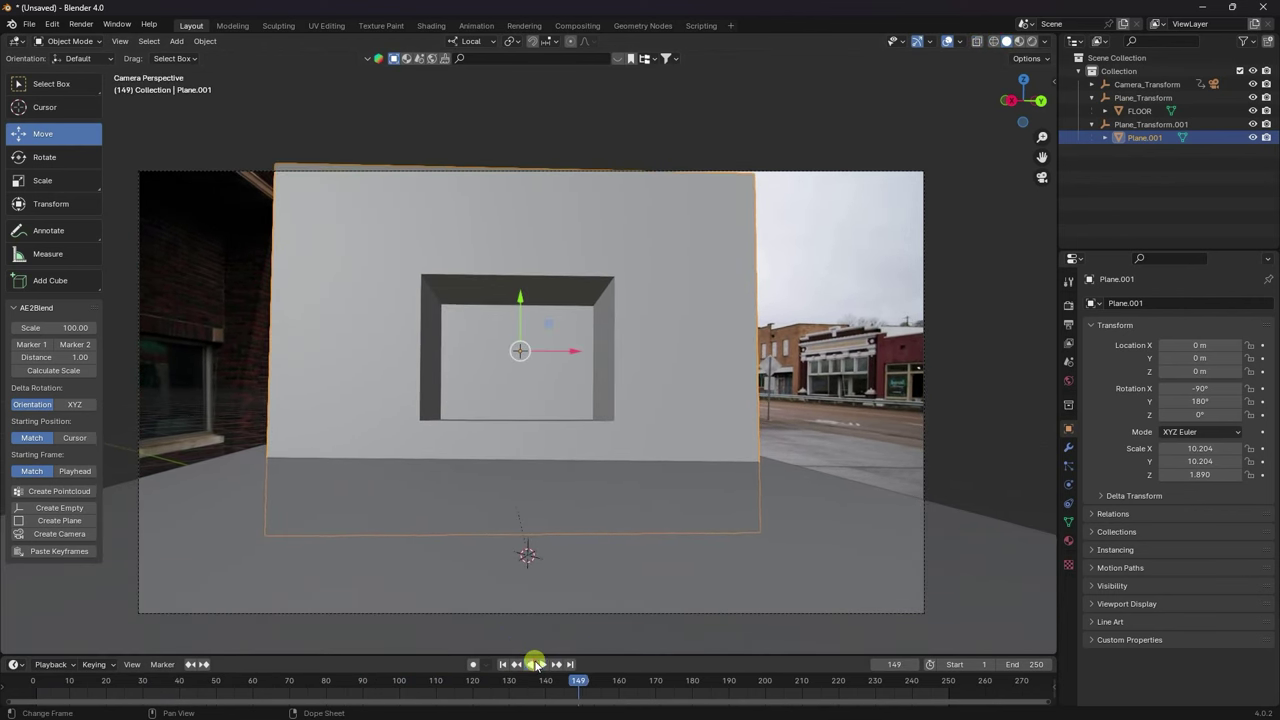
pyautogui.click(504, 665)
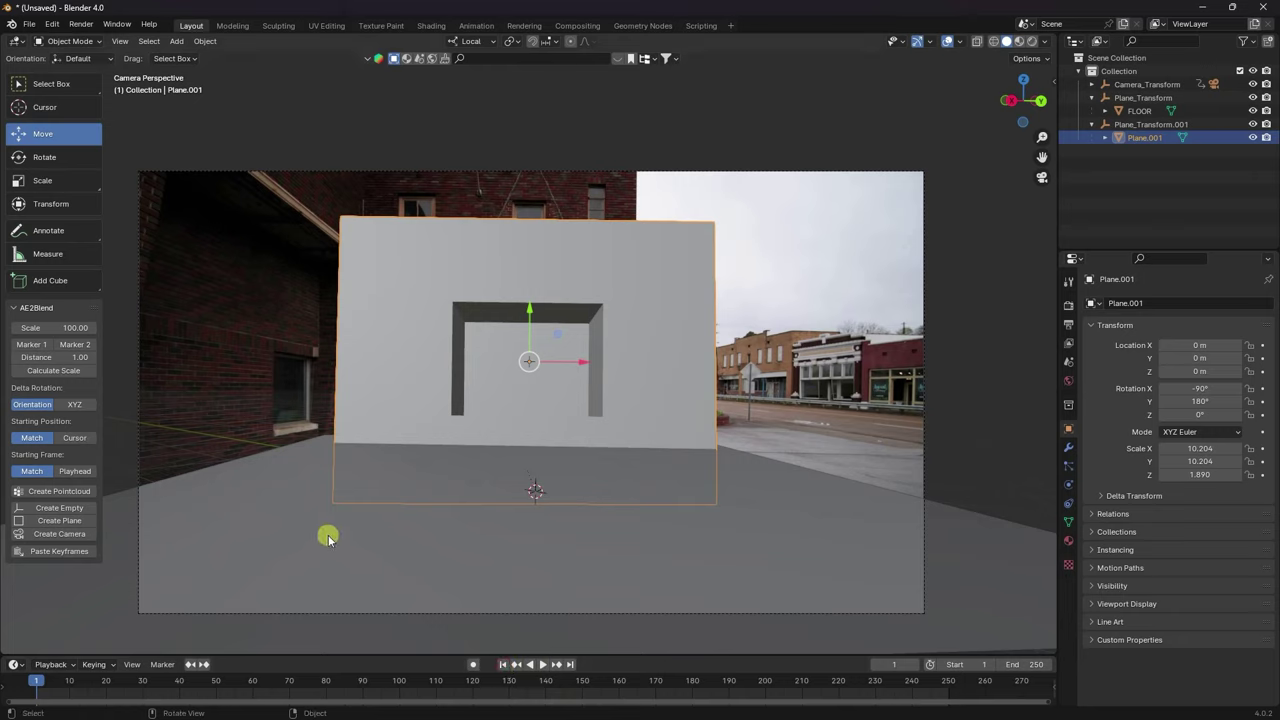
# Paste a copy of the floor and rotate it exactly 90° around X to stand upright.
pyautogui.click(267, 593)
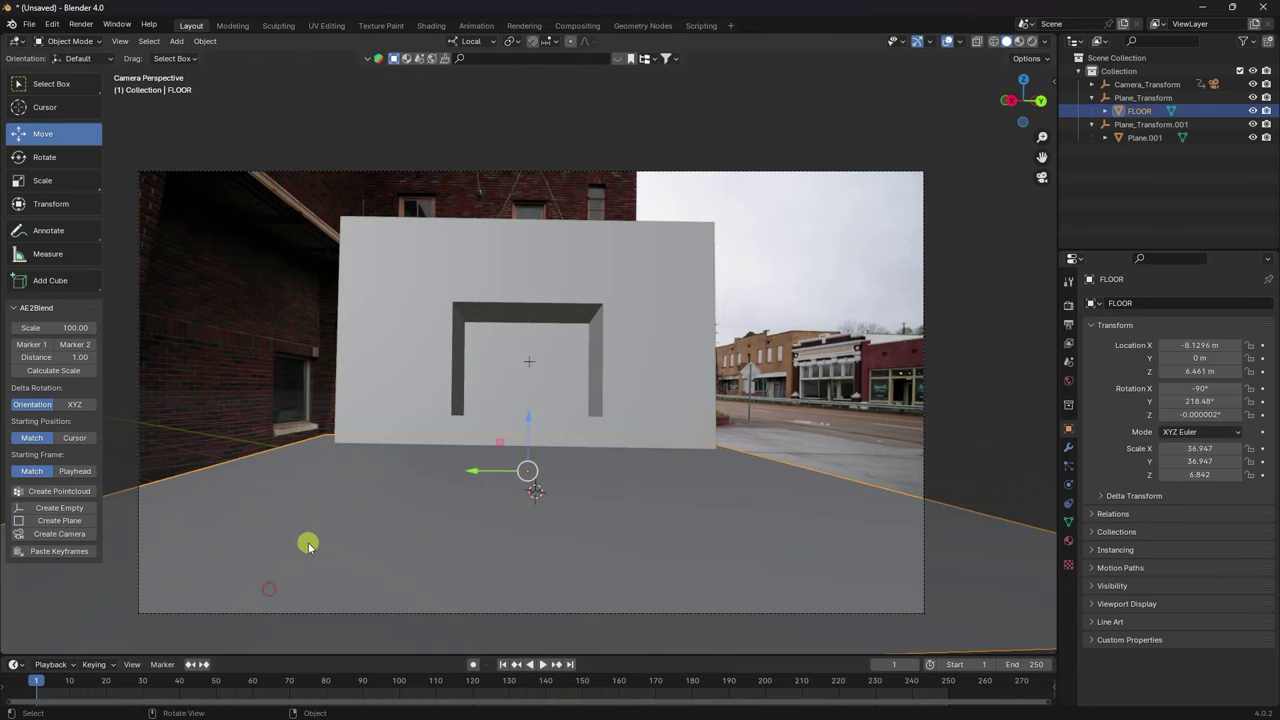
pyautogui.hotkey('ctrl', 'v')
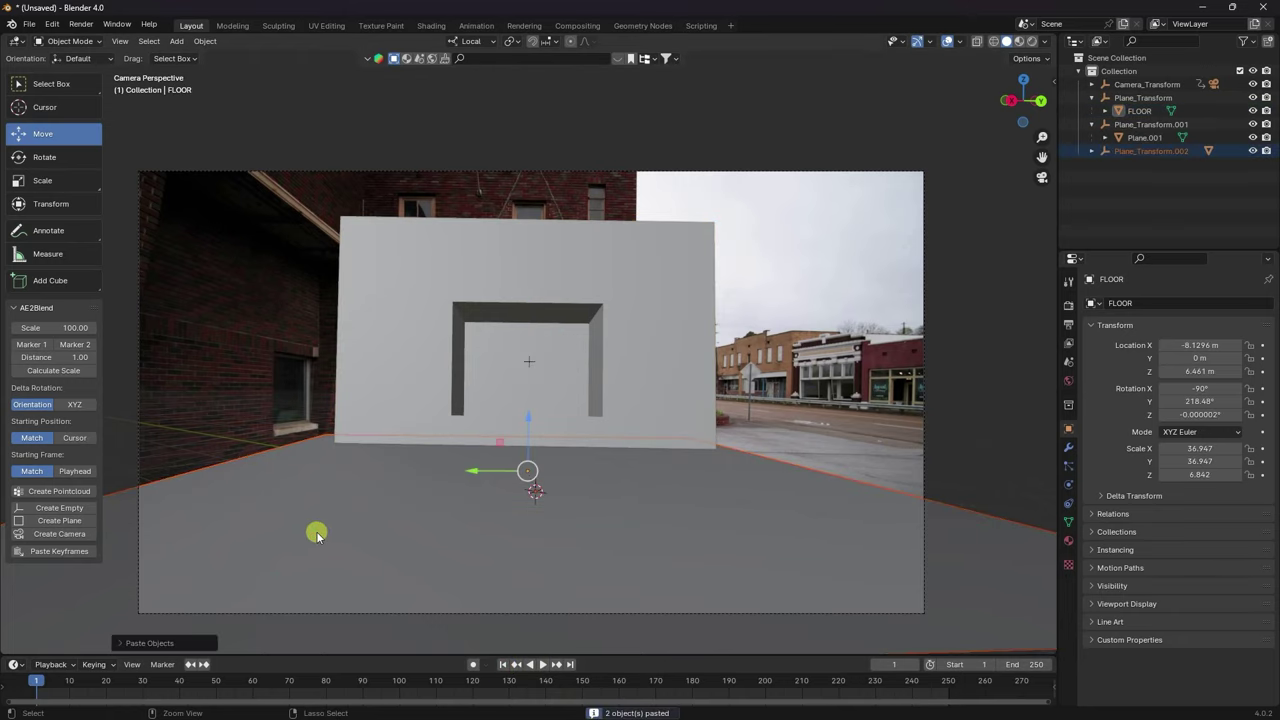
pyautogui.click(44, 157)
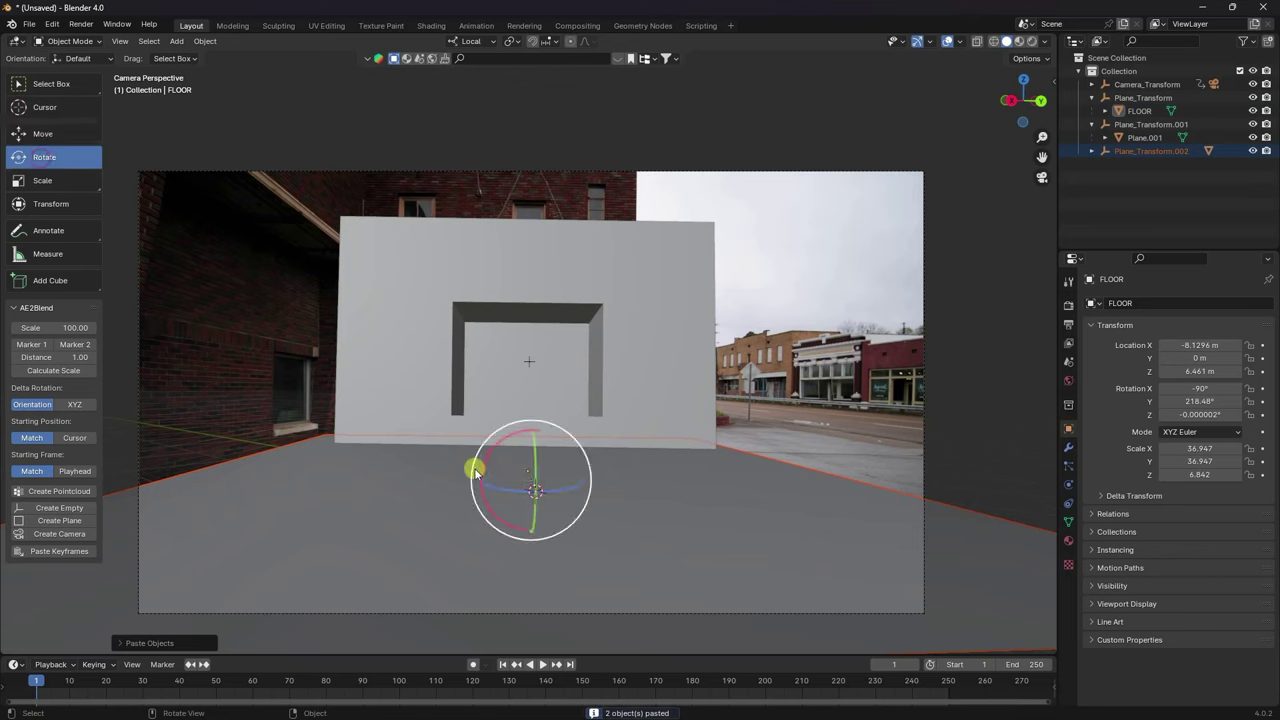
pyautogui.moveTo(493, 450); pyautogui.dragTo(238, 622)
pyautogui.click(141, 644)
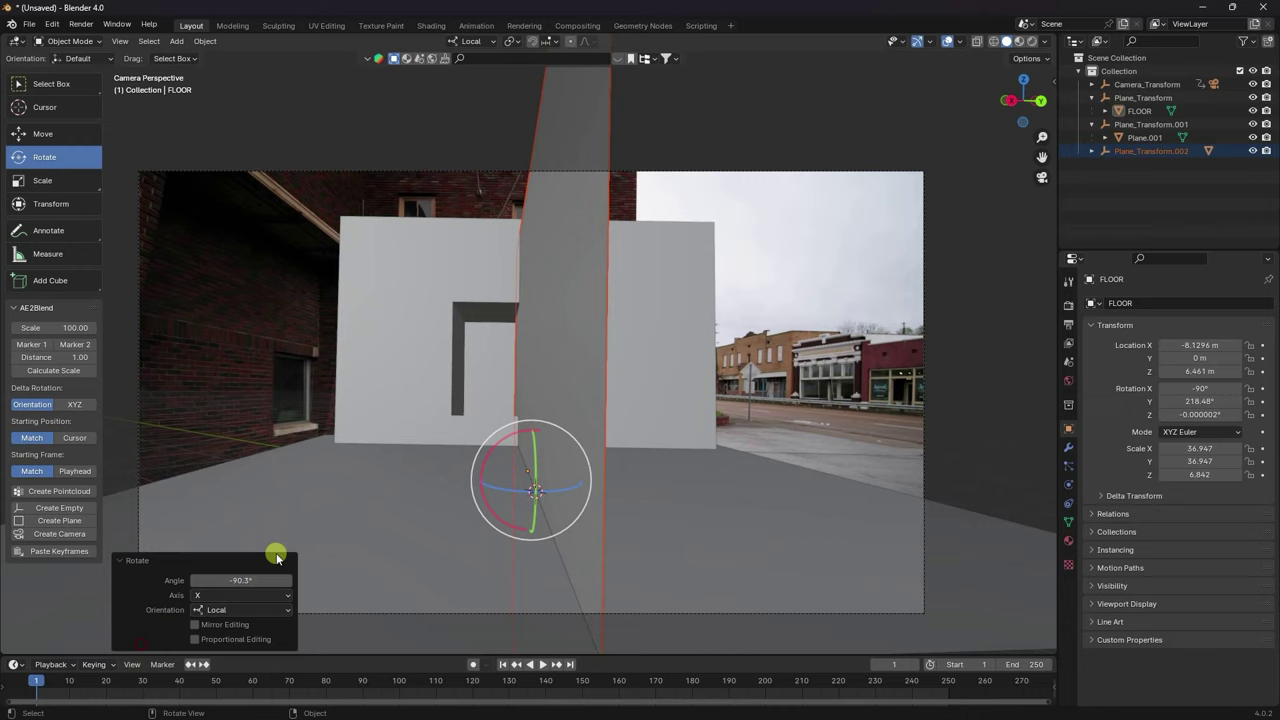
pyautogui.click(254, 579)
pyautogui.write('90')
pyautogui.press('Return')
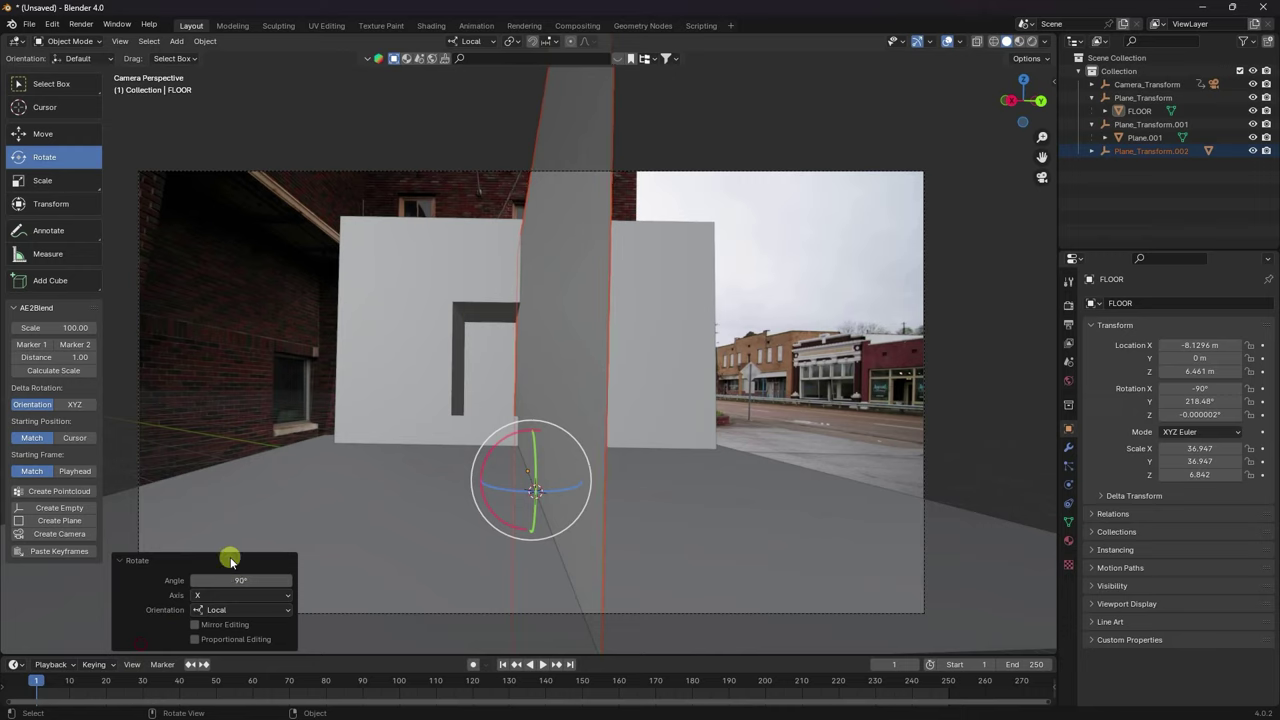
# Move the pasted plane 31.07 m along its local Y to form the left side wall.
pyautogui.click(43, 133)
pyautogui.moveTo(500, 485); pyautogui.dragTo(158, 421)
pyautogui.moveTo(383, 306); pyautogui.dragTo(426, 340, button='middle')
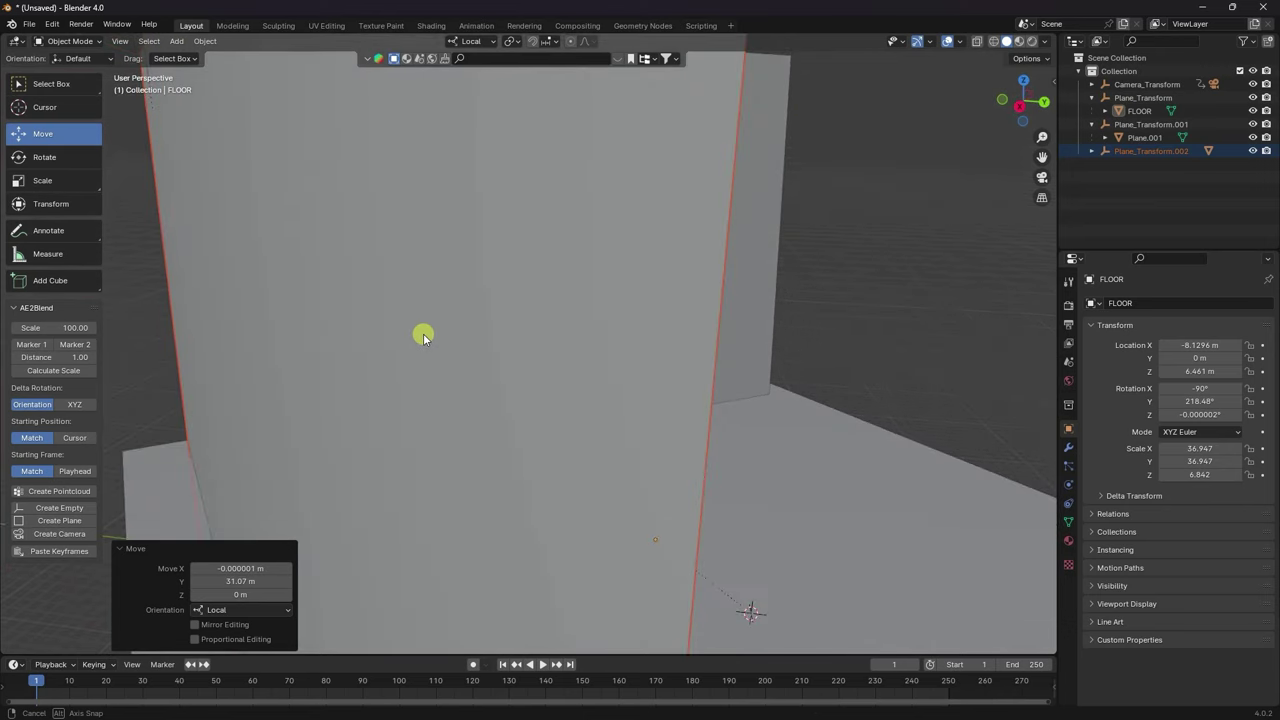
pyautogui.press('KP_0')
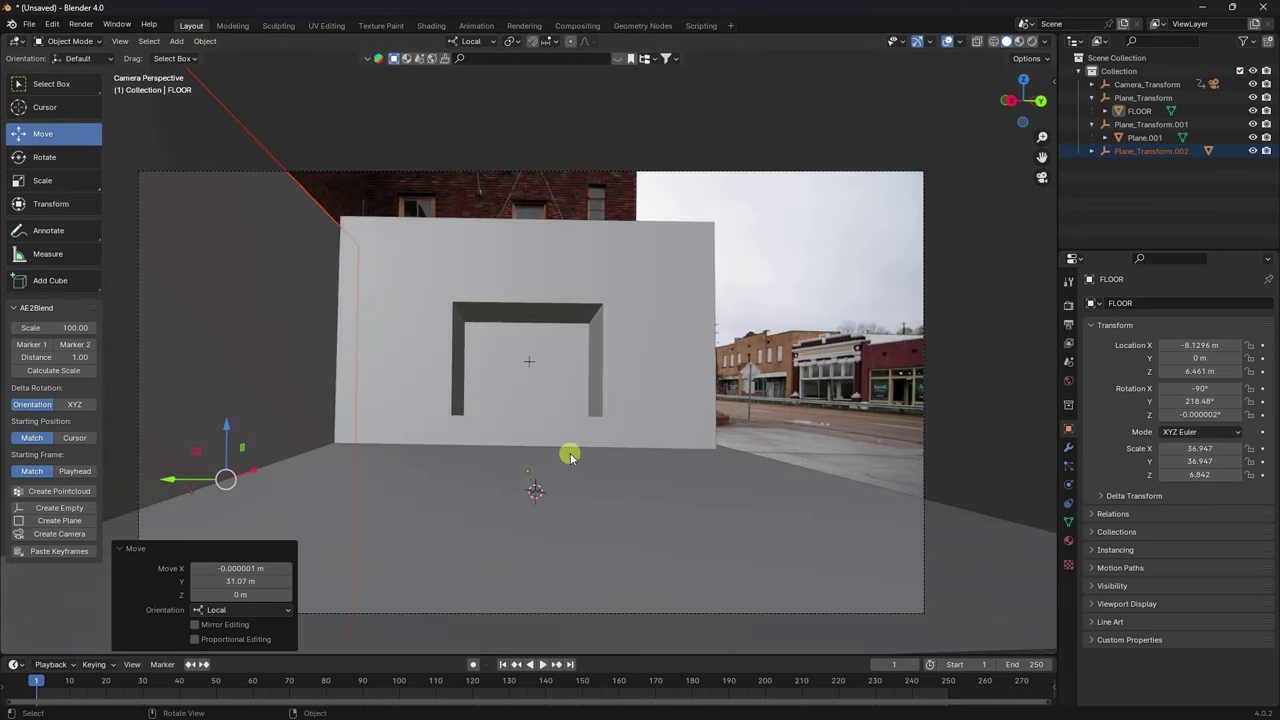
pyautogui.moveTo(468, 316); pyautogui.dragTo(418, 353, button='middle')
pyautogui.click(178, 41)
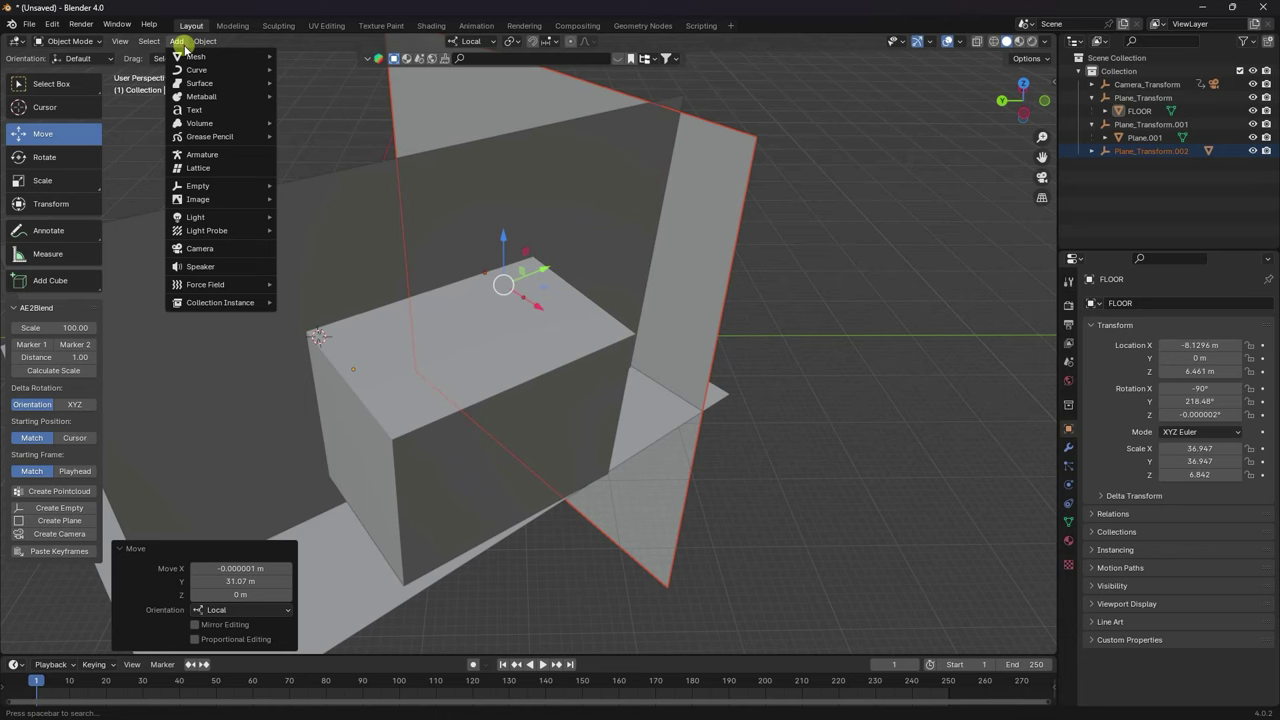
# Add a cylinder mesh at the world origin.
pyautogui.moveTo(194, 56)
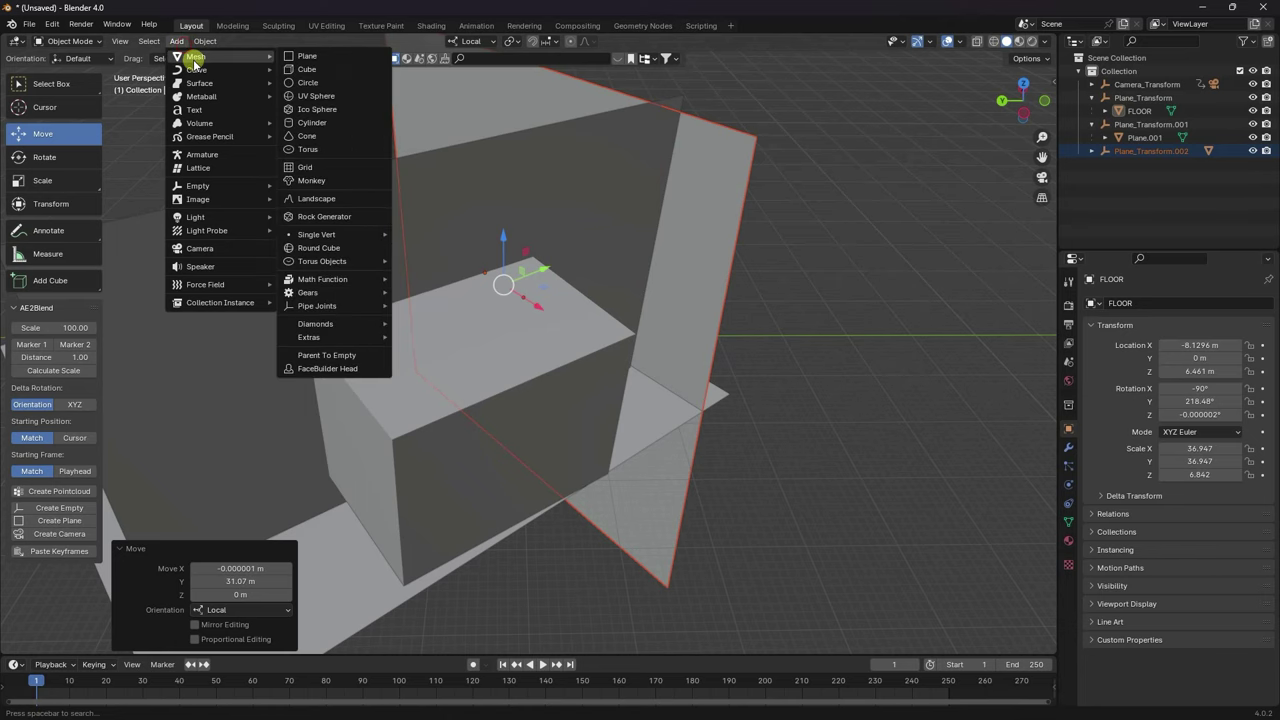
pyautogui.click(316, 122)
pyautogui.moveTo(1043, 174); pyautogui.dragTo(583, 326, button='middle')
pyautogui.scroll(3, 583, 326)
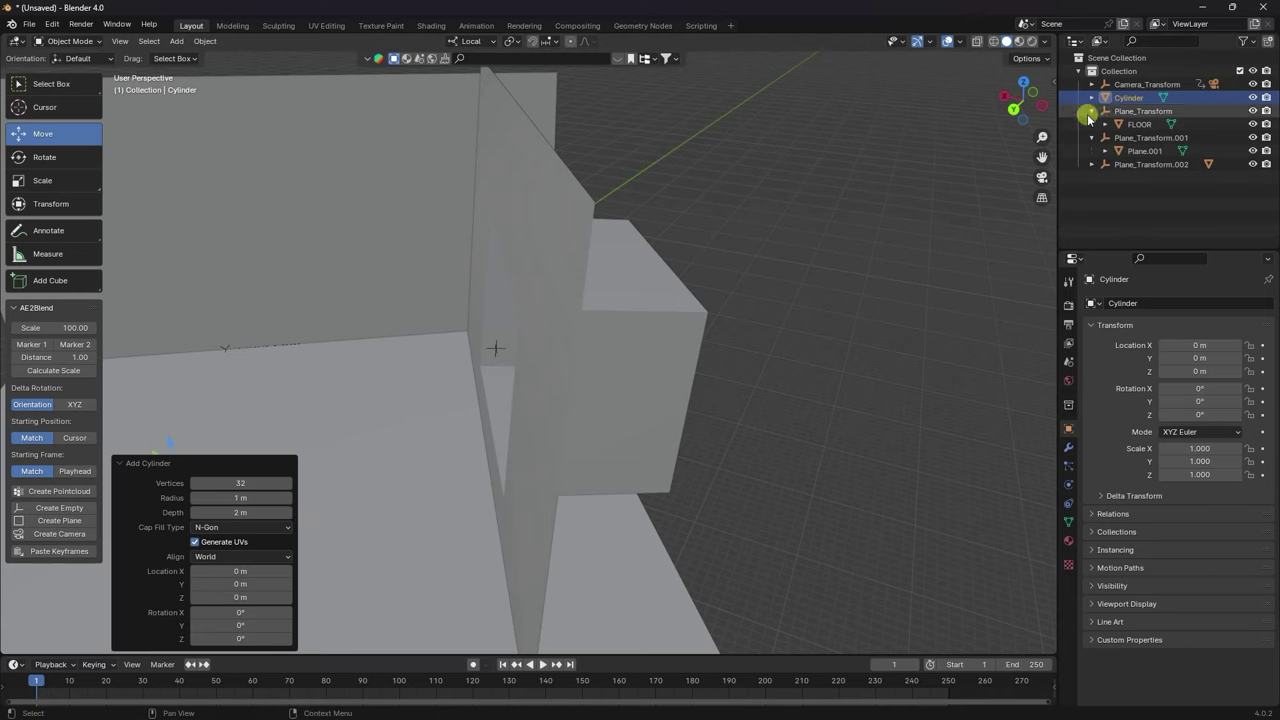
pyautogui.moveTo(1041, 157); pyautogui.dragTo(711, 257)
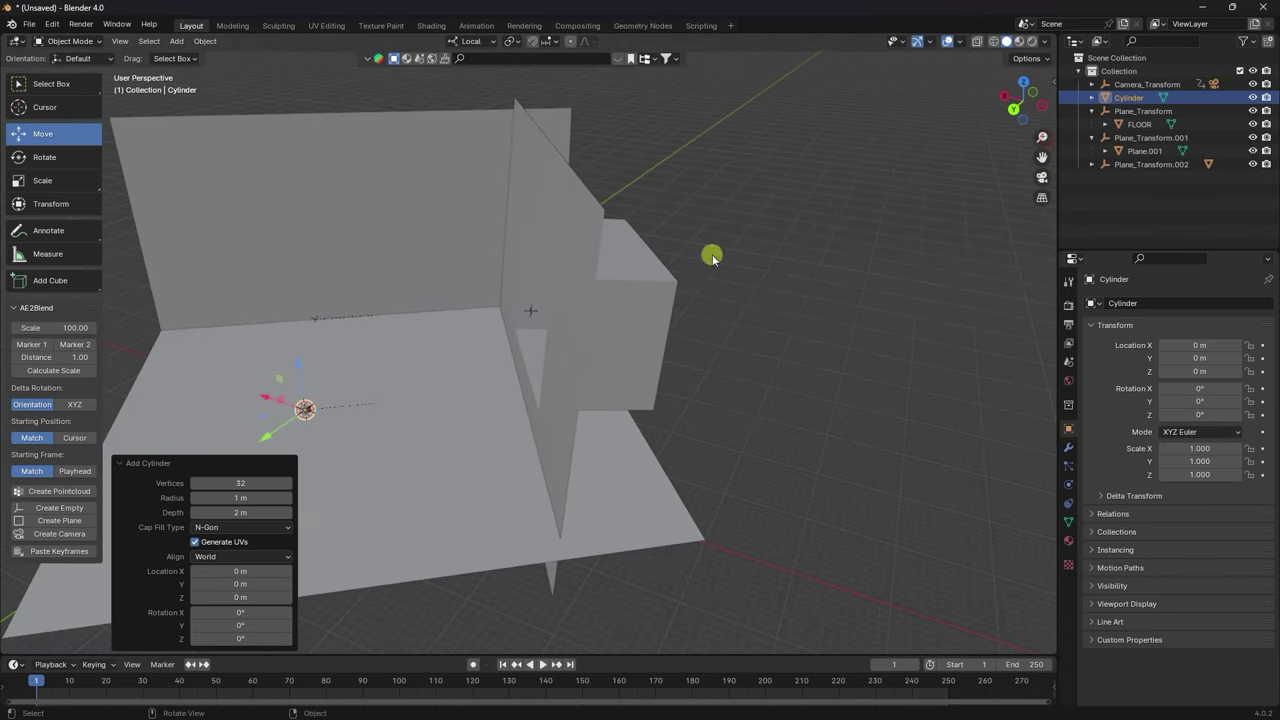
# Set the cylinder to 64 vertices, 4.68 m radius and 7.54 m depth.
pyautogui.moveTo(236, 512); pyautogui.dragTo(472, 512)
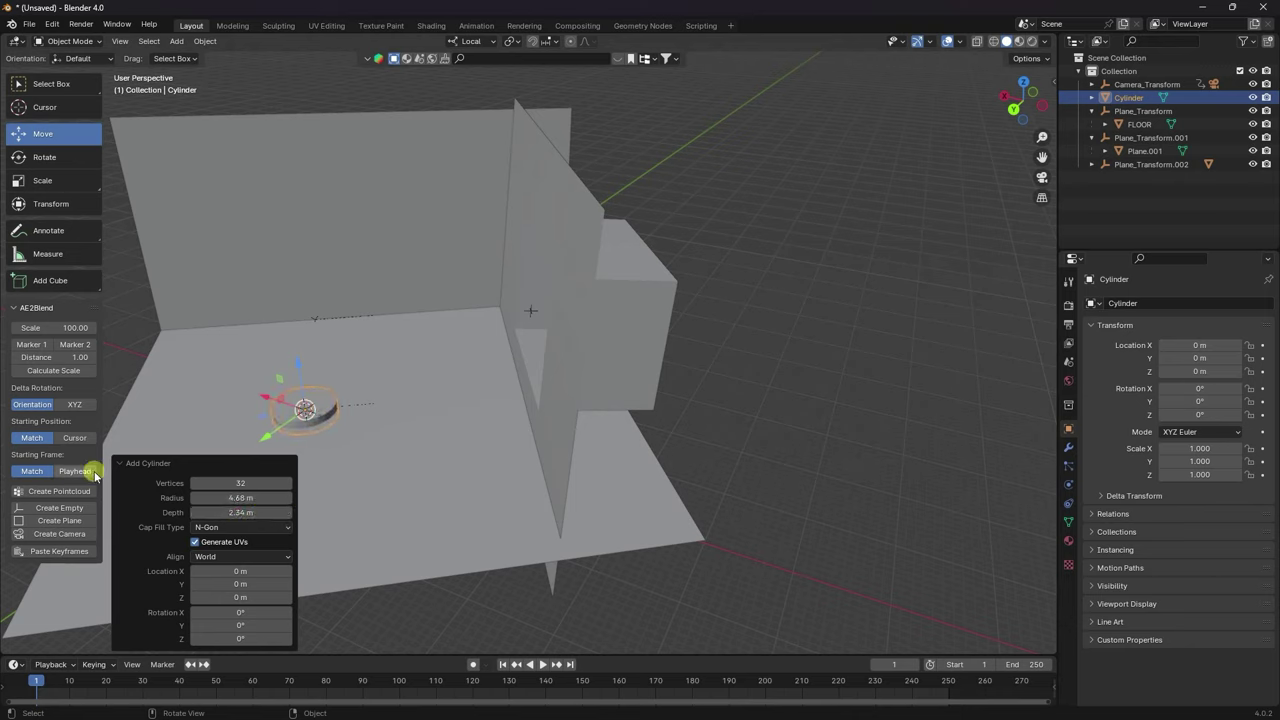
pyautogui.moveTo(197, 485); pyautogui.dragTo(268, 486)
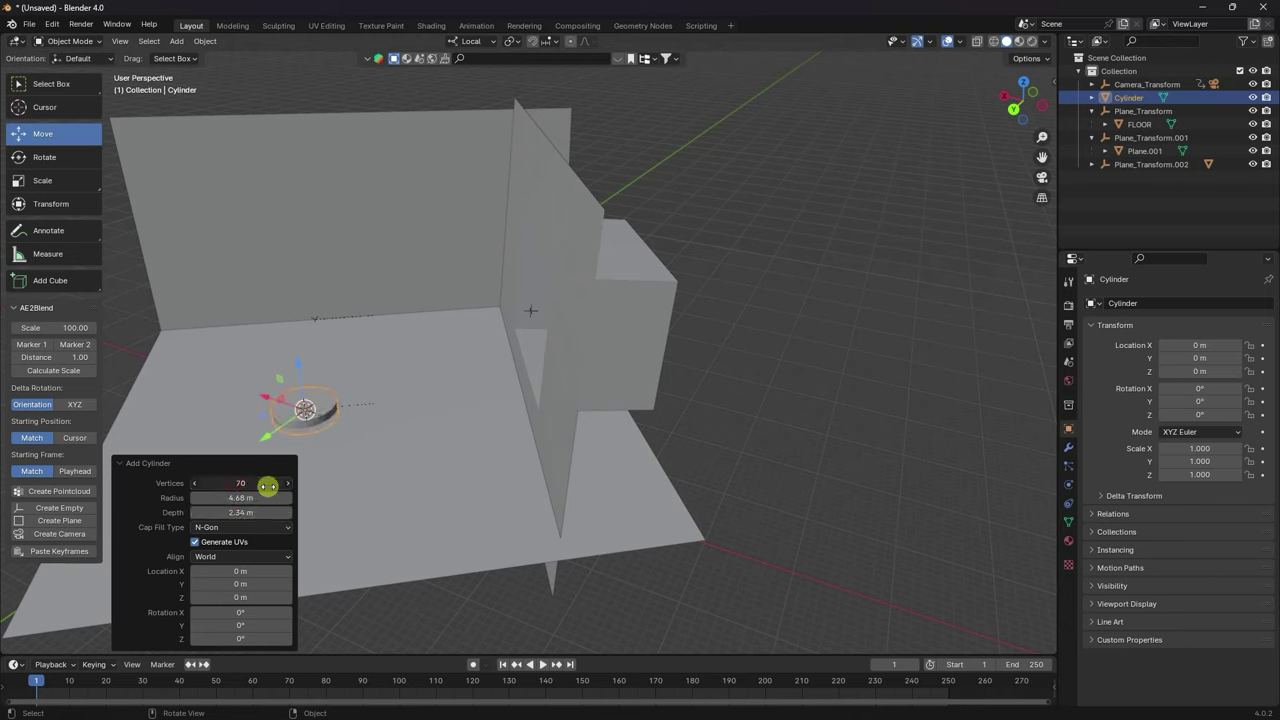
pyautogui.click(229, 481)
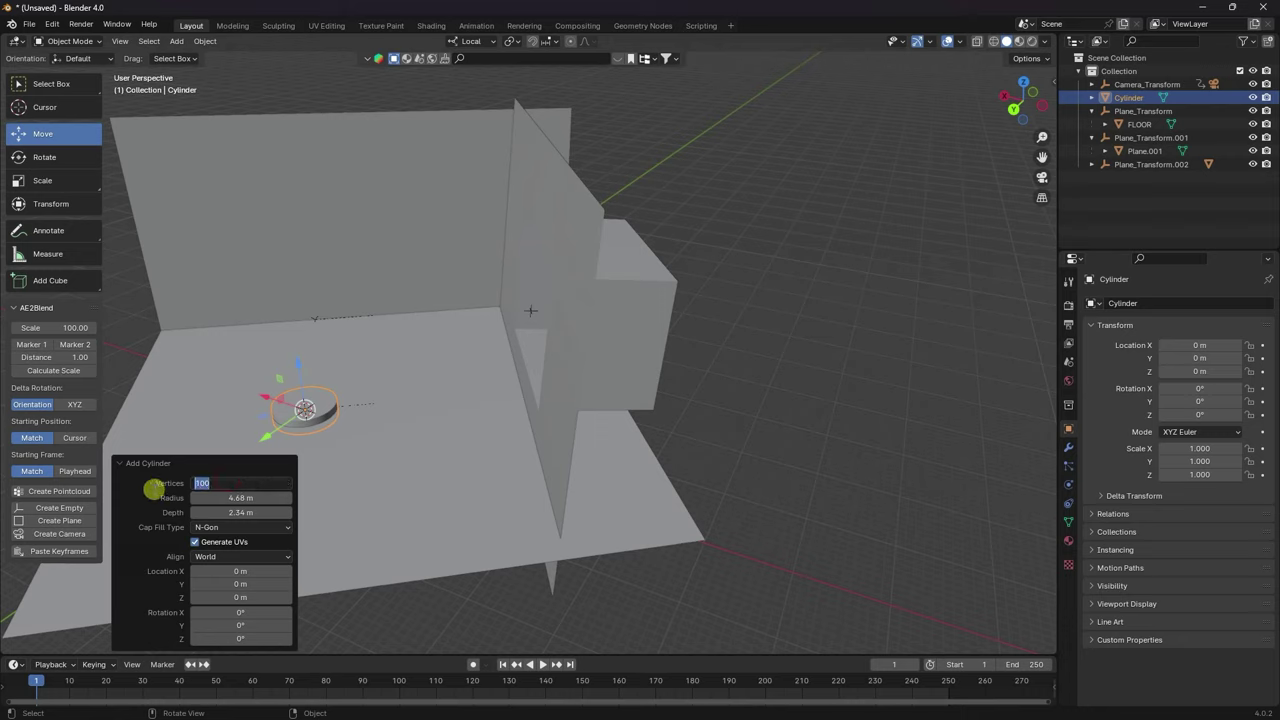
pyautogui.write('64')
pyautogui.press('Return')
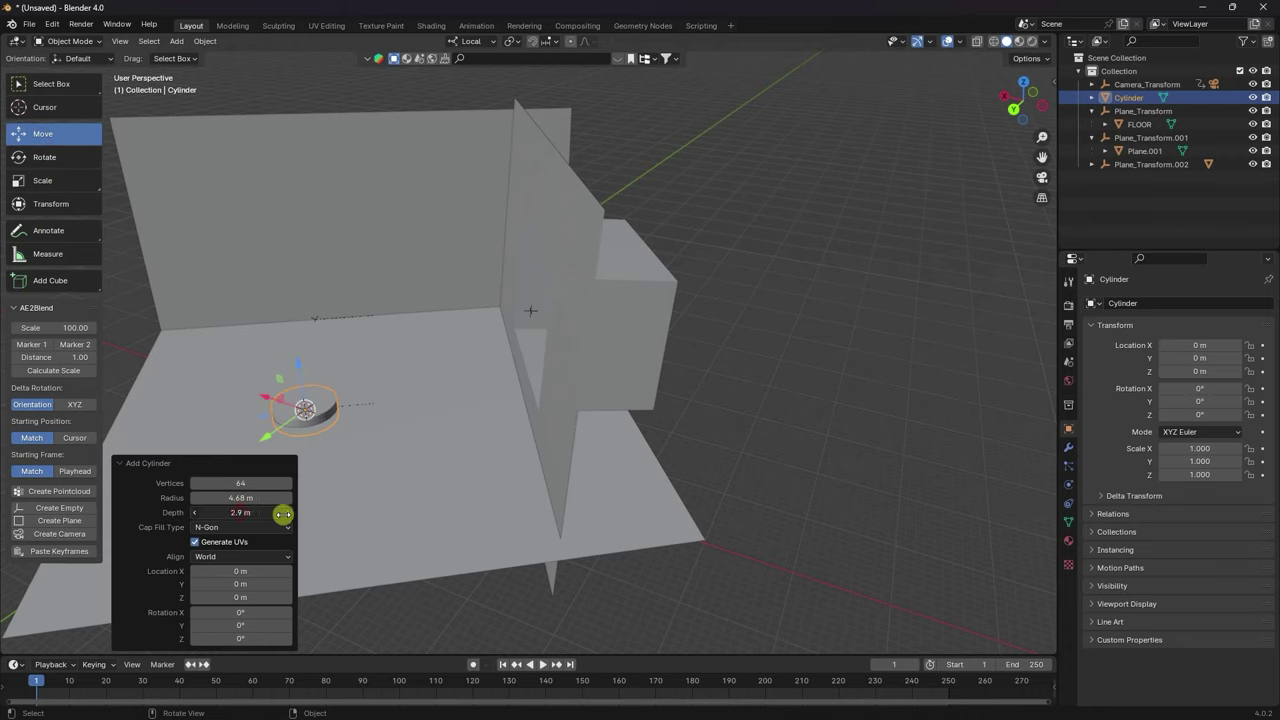
pyautogui.moveTo(283, 514); pyautogui.dragTo(593, 563)
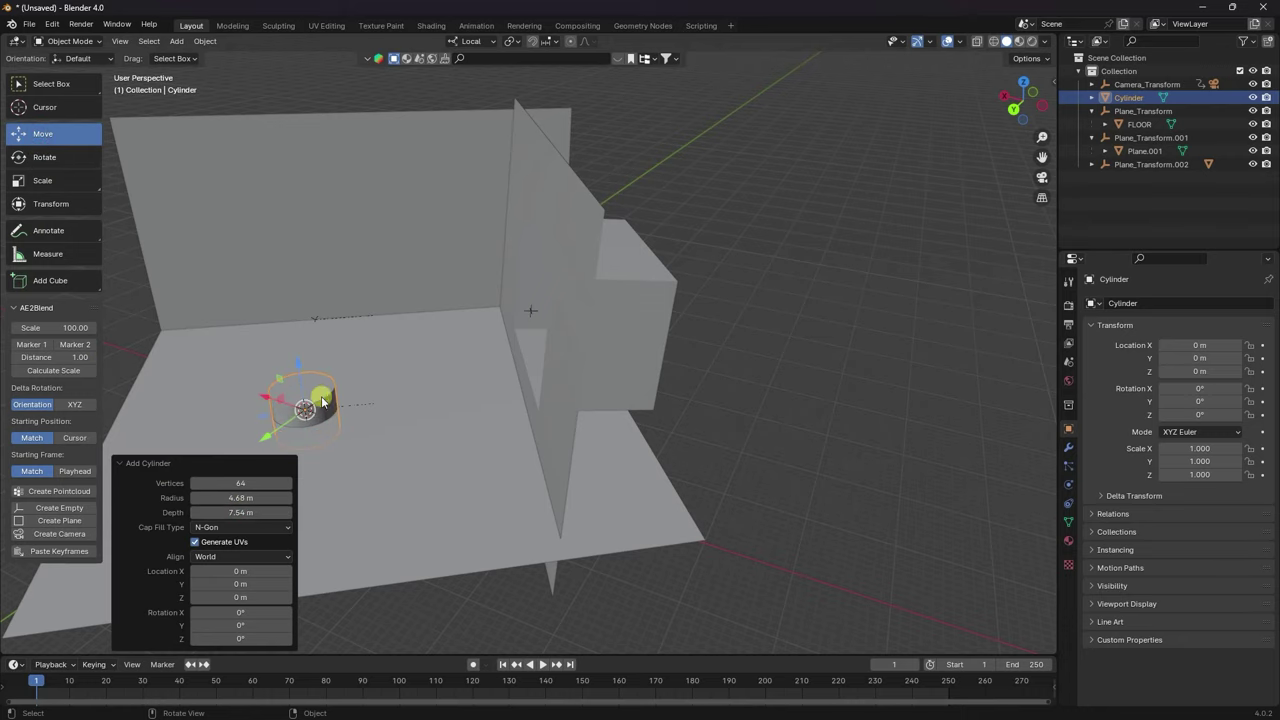
pyautogui.press('KP_7')
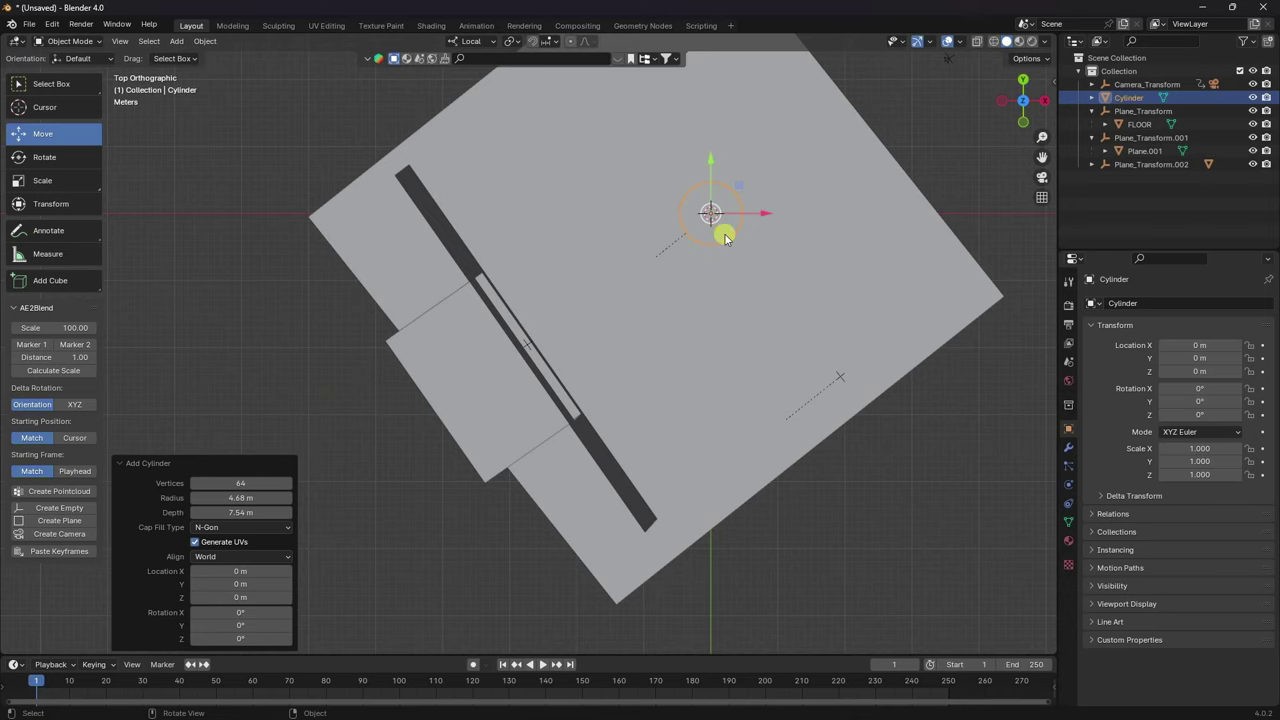
# Move the cylinder over the box in top view and raise it to X -34.112, Y -24.664, Z 25.503 m.
pyautogui.moveTo(743, 187); pyautogui.dragTo(508, 353)
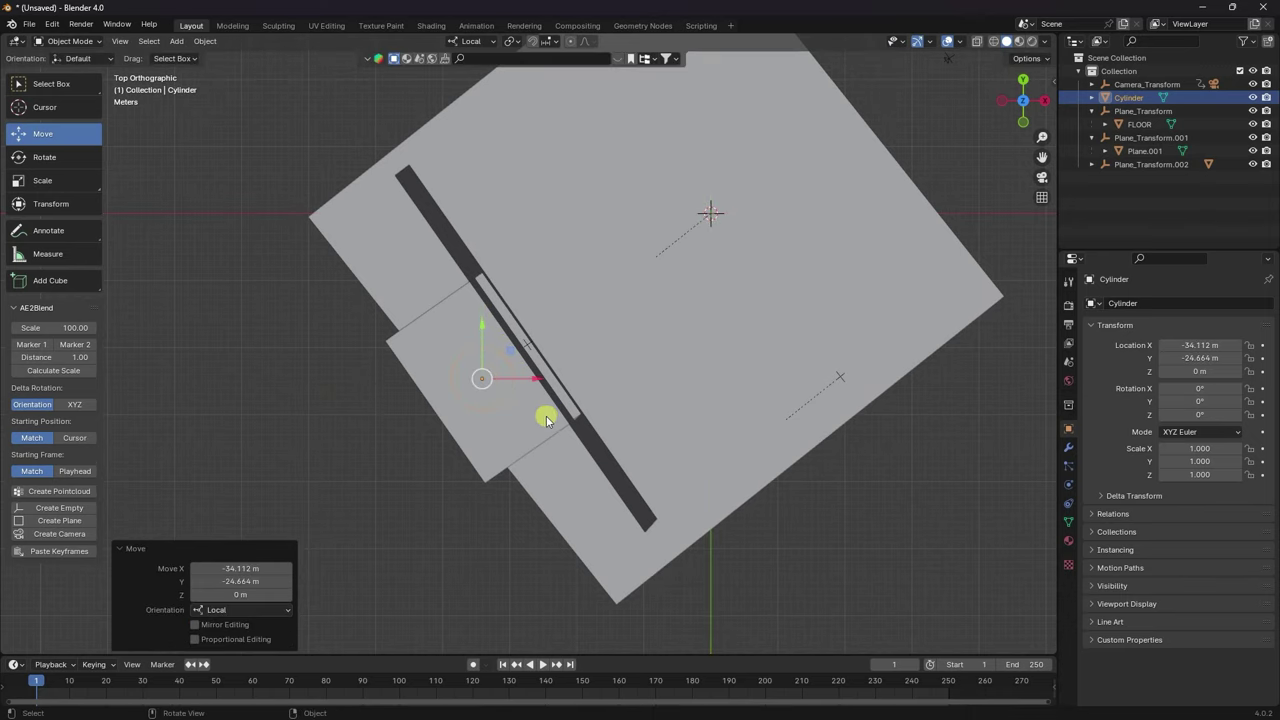
pyautogui.moveTo(543, 414); pyautogui.dragTo(494, 328, button='middle')
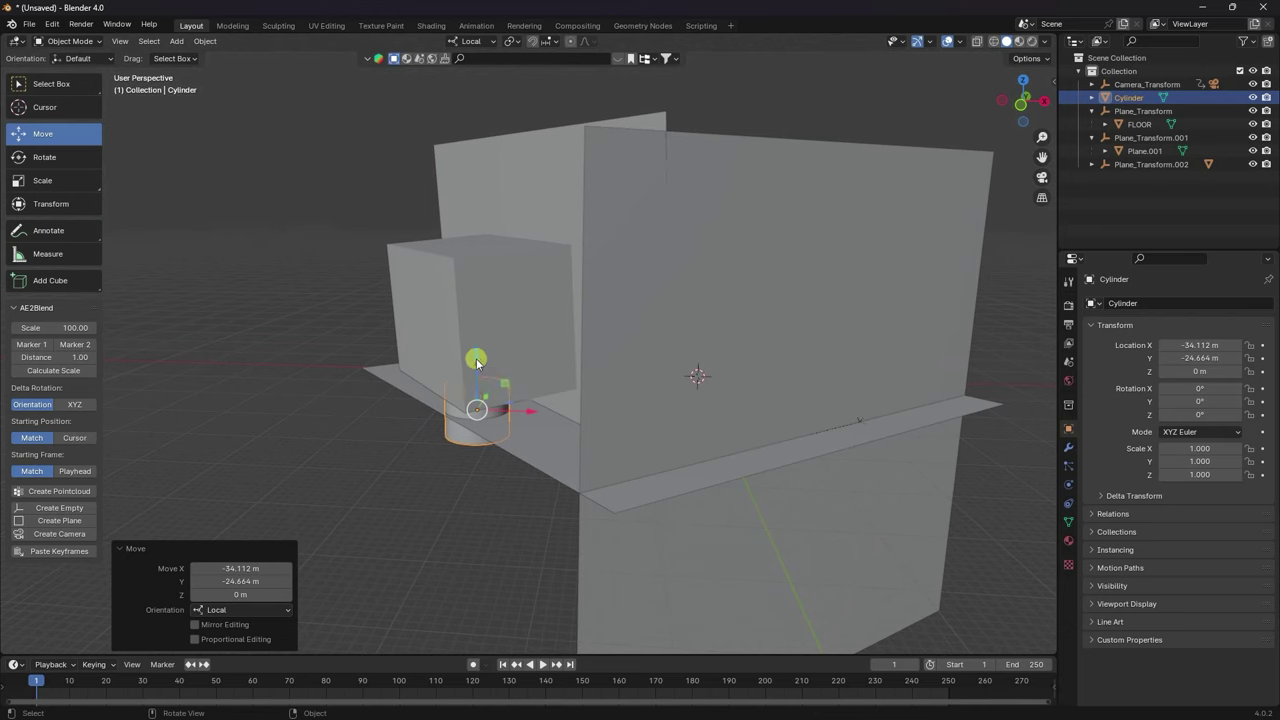
pyautogui.moveTo(467, 362); pyautogui.dragTo(466, 188)
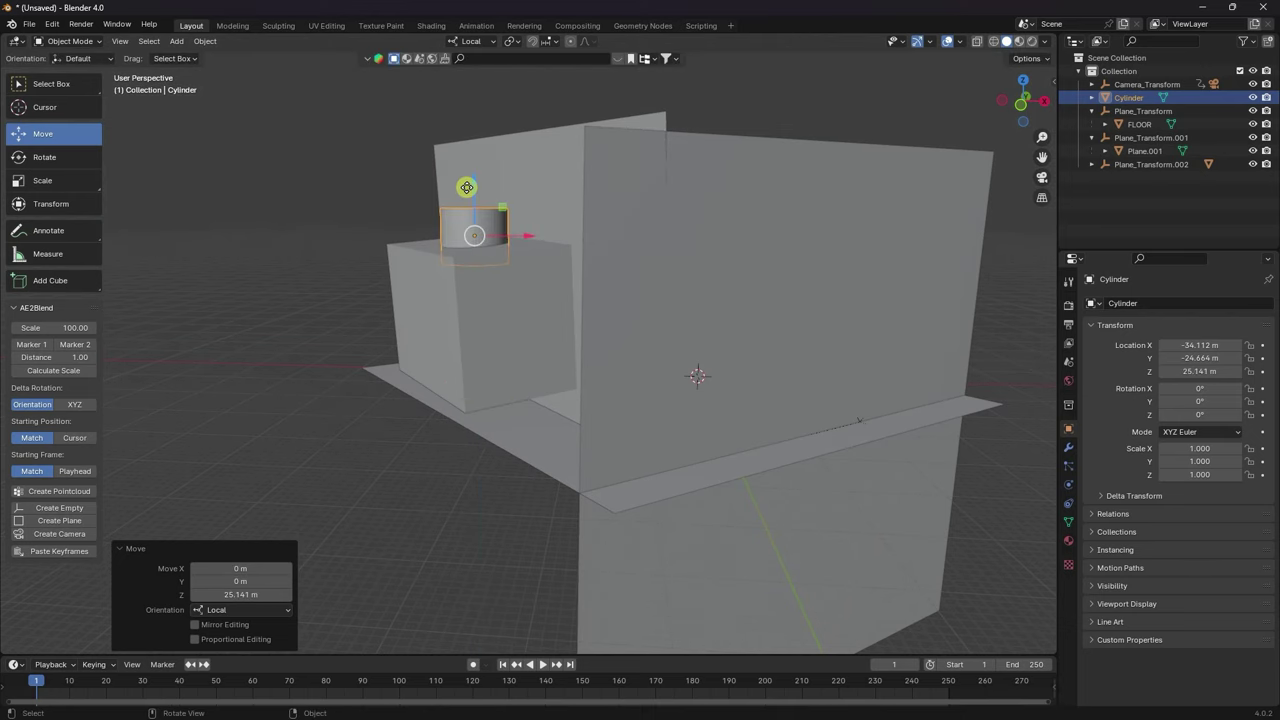
pyautogui.press('KP_0')
pyautogui.moveTo(524, 247); pyautogui.dragTo(522, 248)
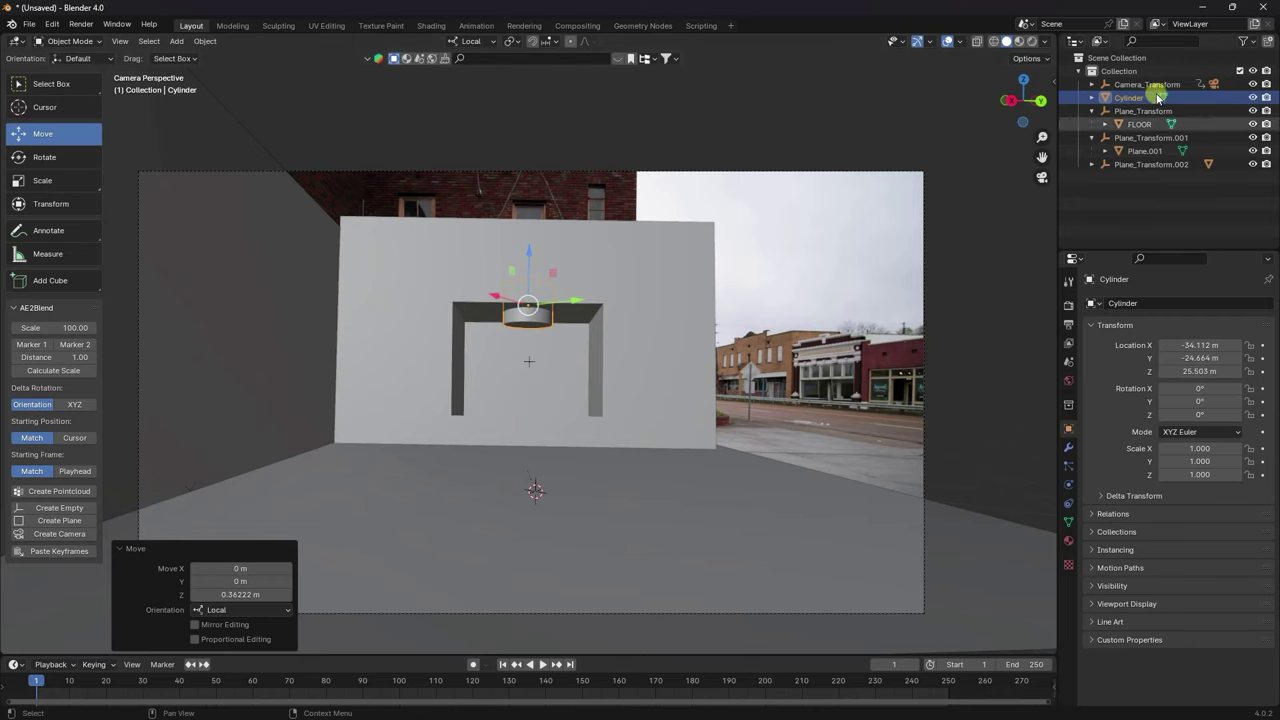
pyautogui.moveTo(1041, 136); pyautogui.dragTo(69, 568)
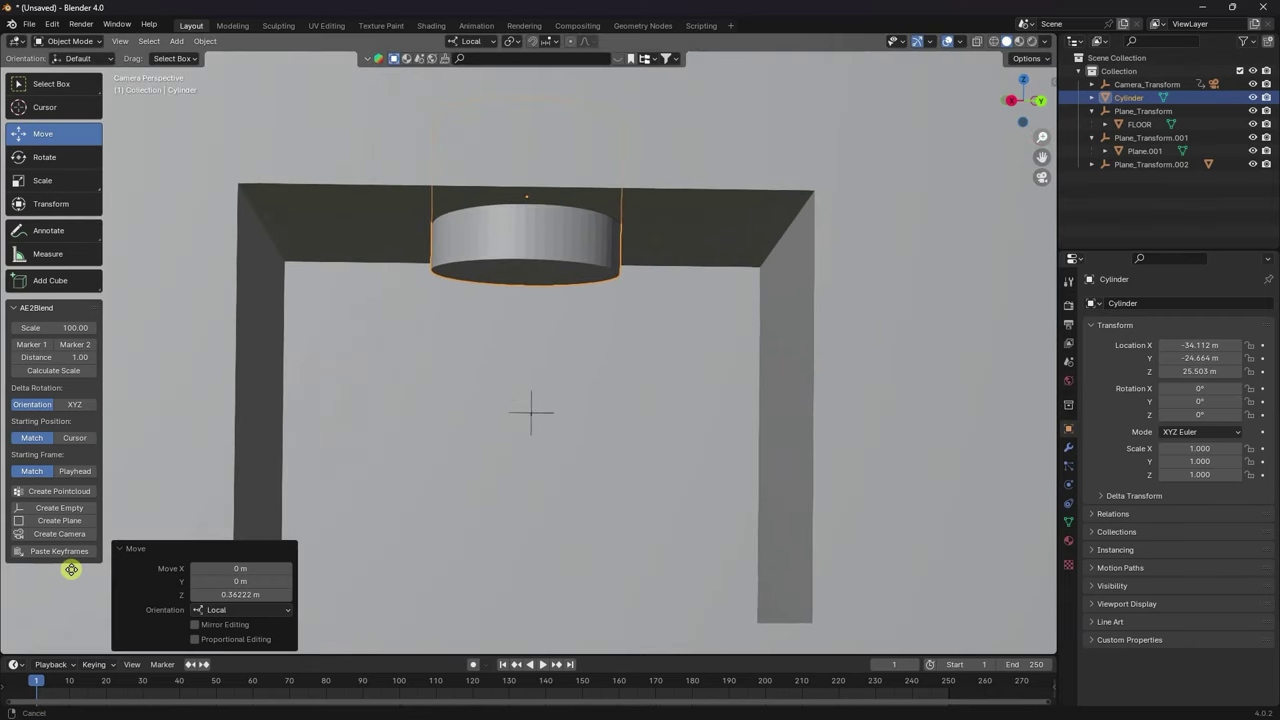
pyautogui.moveTo(660, 268); pyautogui.dragTo(670, 295)
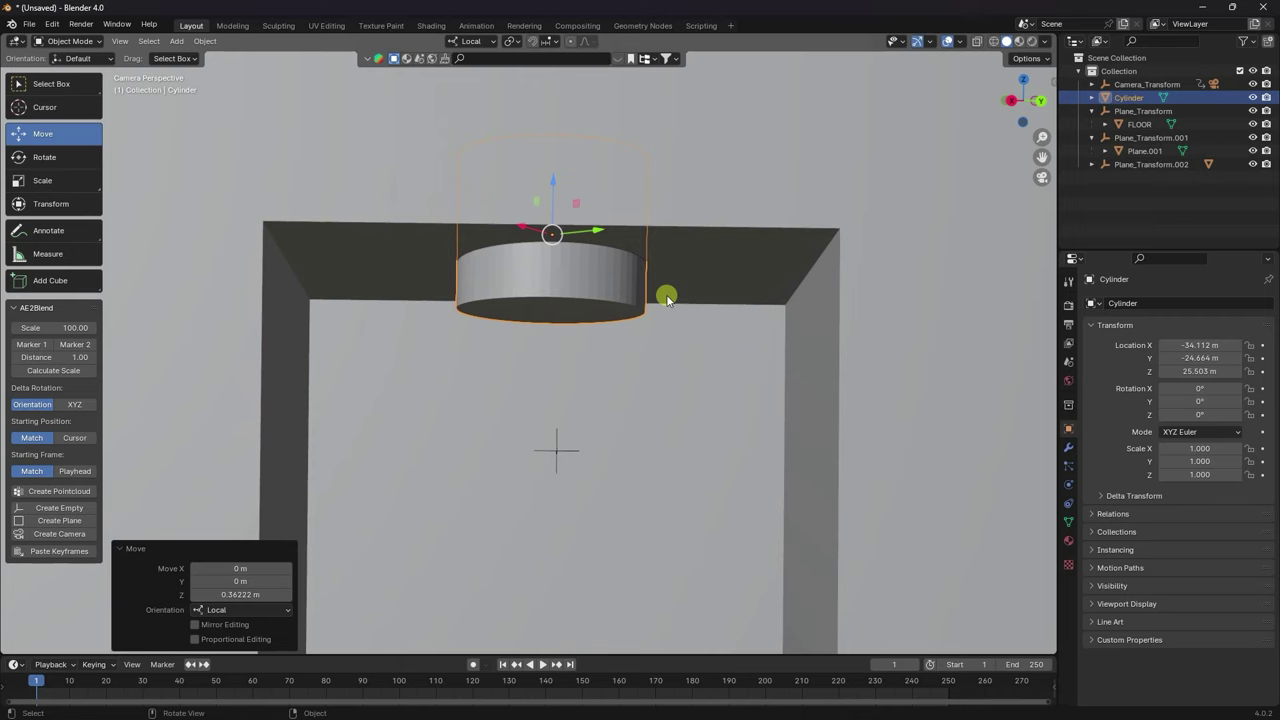
pyautogui.moveTo(557, 293); pyautogui.dragTo(654, 343, button='middle')
pyautogui.click(445, 267)
# In Edit Mode, delete the cylinder's top face to leave it open.
pyautogui.click(90, 58)
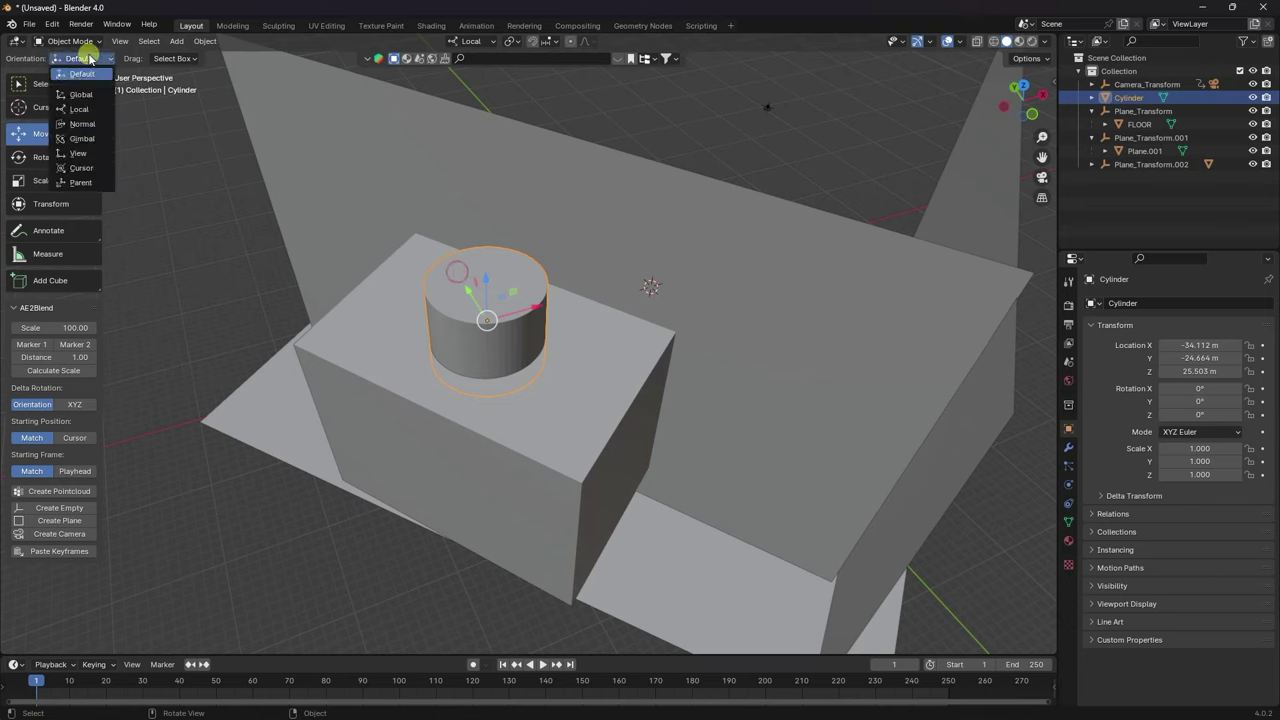
pyautogui.click(67, 41)
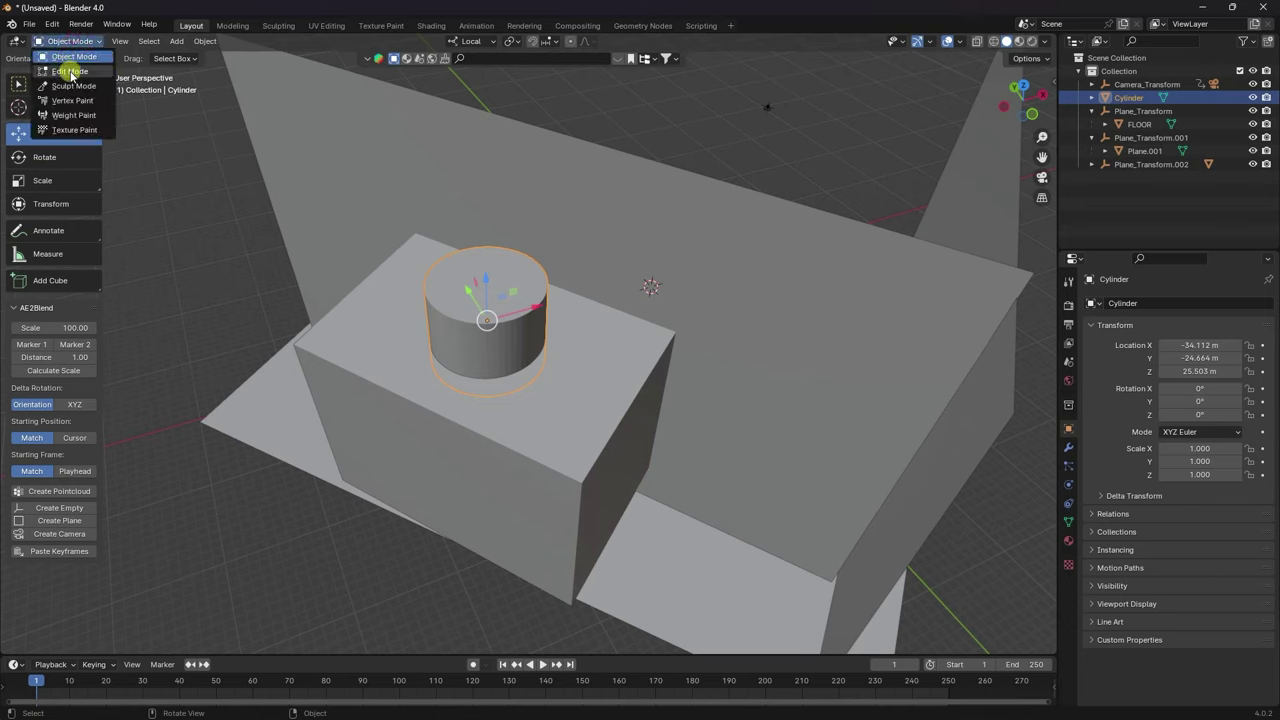
pyautogui.click(66, 73)
pyautogui.click(459, 273)
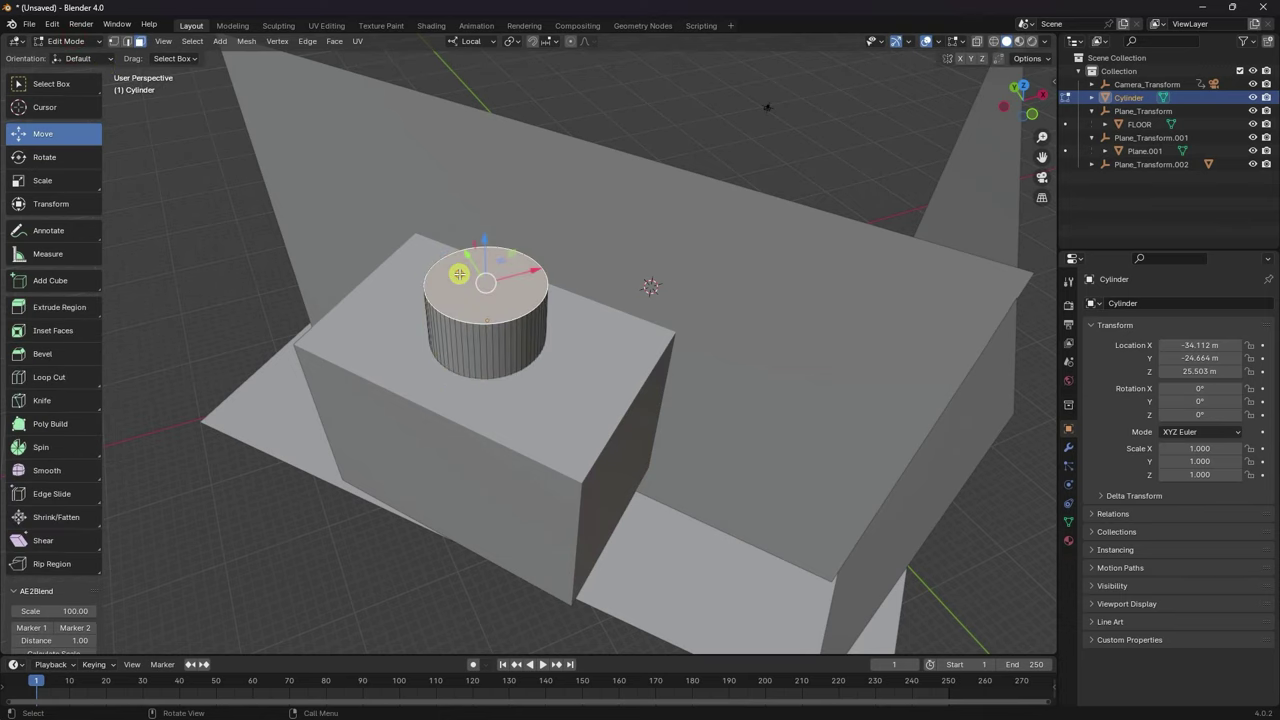
pyautogui.press('x')
pyautogui.click(424, 296)
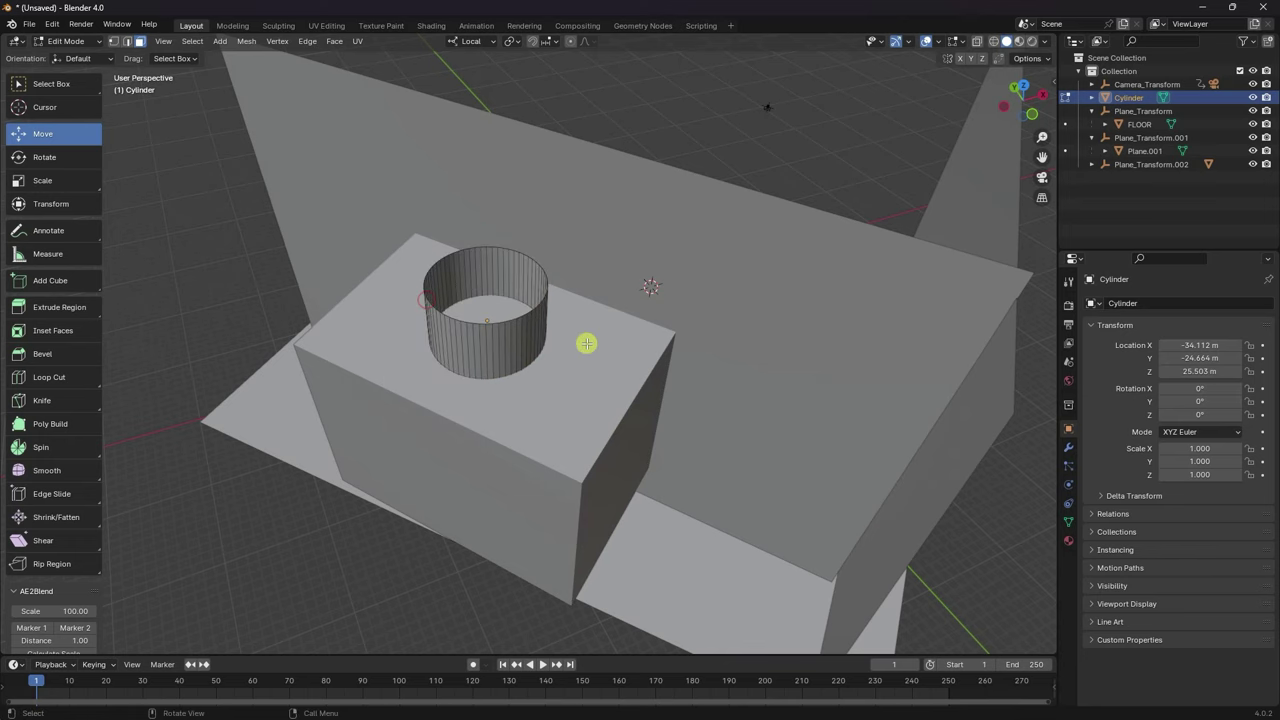
# Switch to edge select mode and frame the cylinder's open top.
pyautogui.moveTo(587, 343); pyautogui.dragTo(412, 272, button='middle')
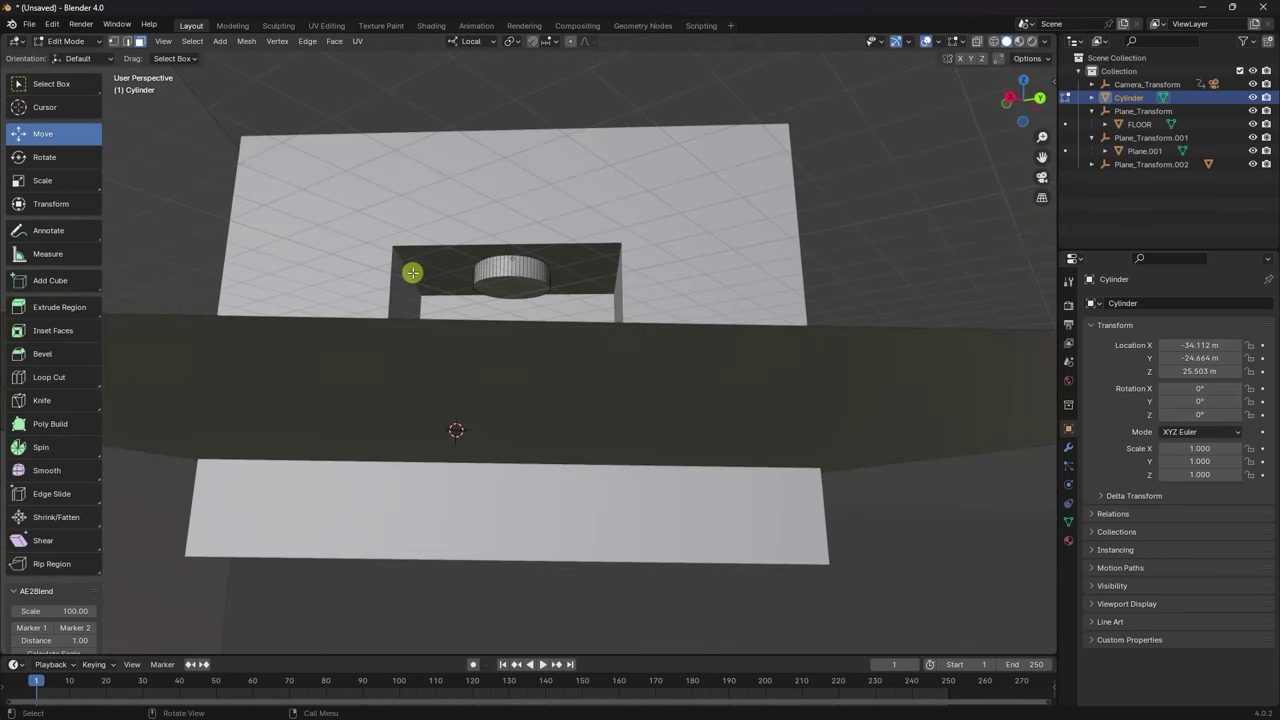
pyautogui.click(508, 284)
pyautogui.moveTo(500, 280); pyautogui.dragTo(757, 384, button='middle')
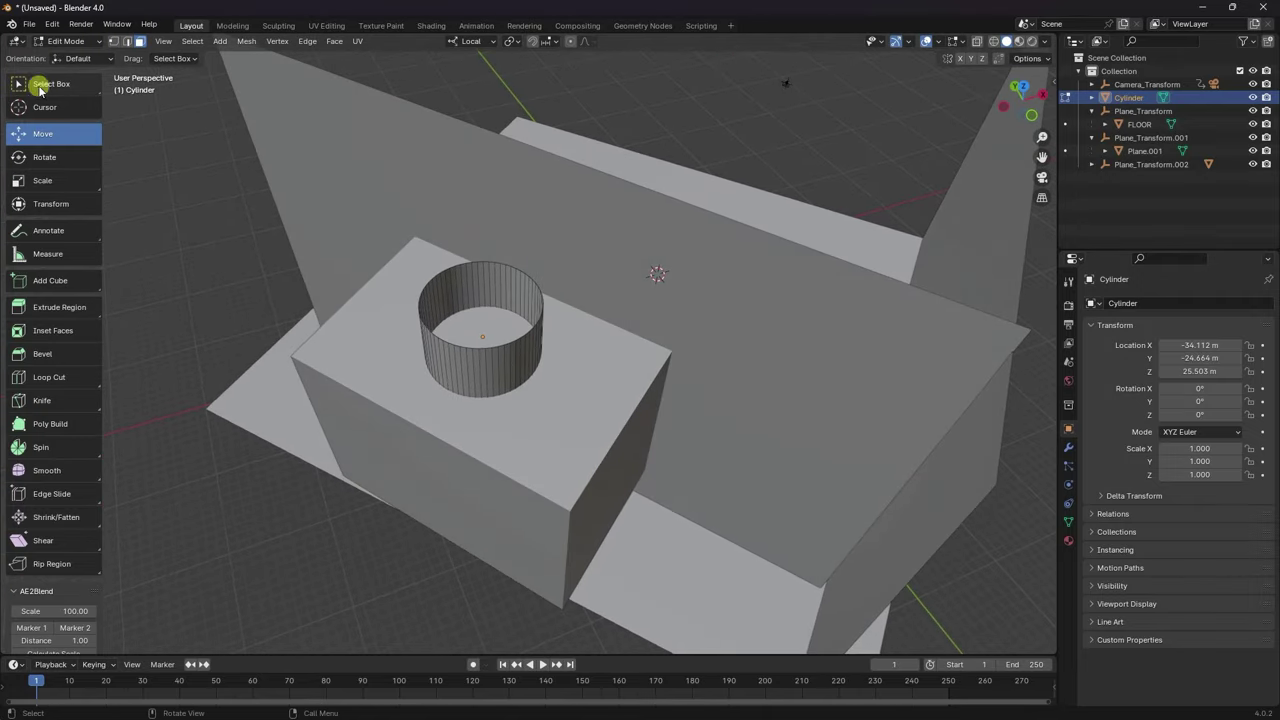
pyautogui.click(40, 87)
pyautogui.click(127, 42)
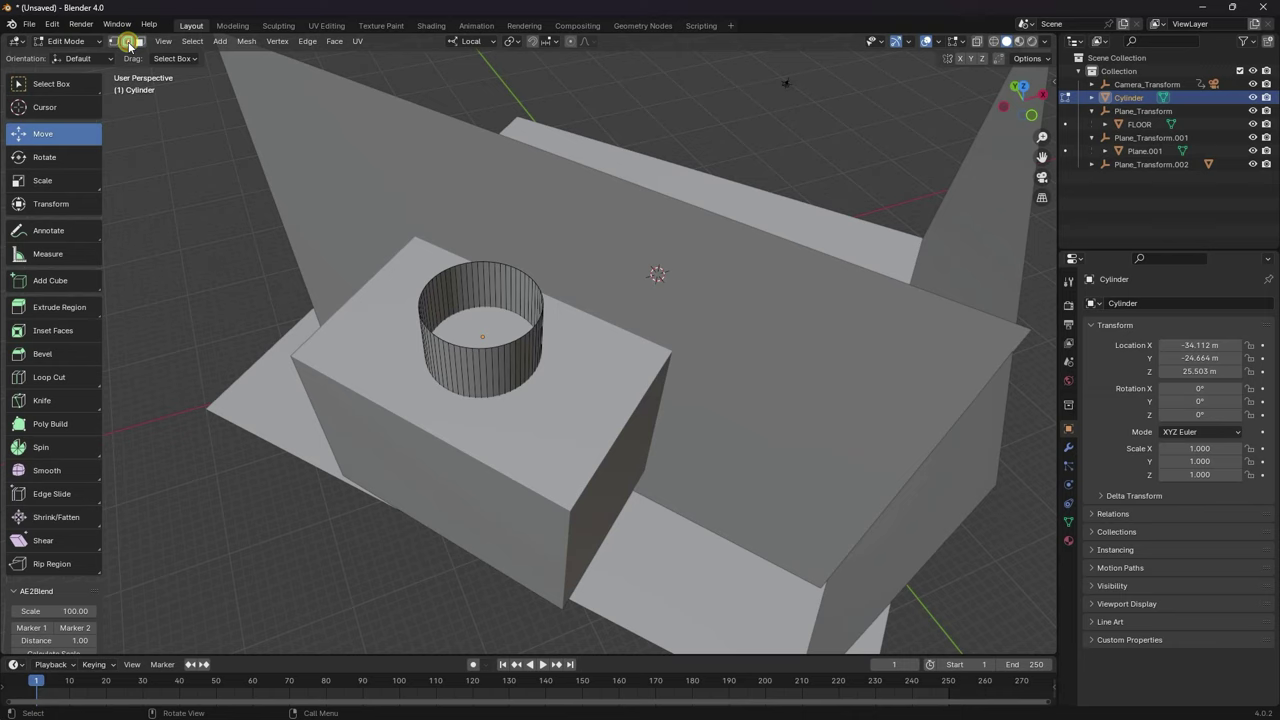
pyautogui.moveTo(253, 135); pyautogui.dragTo(225, 104, button='middle')
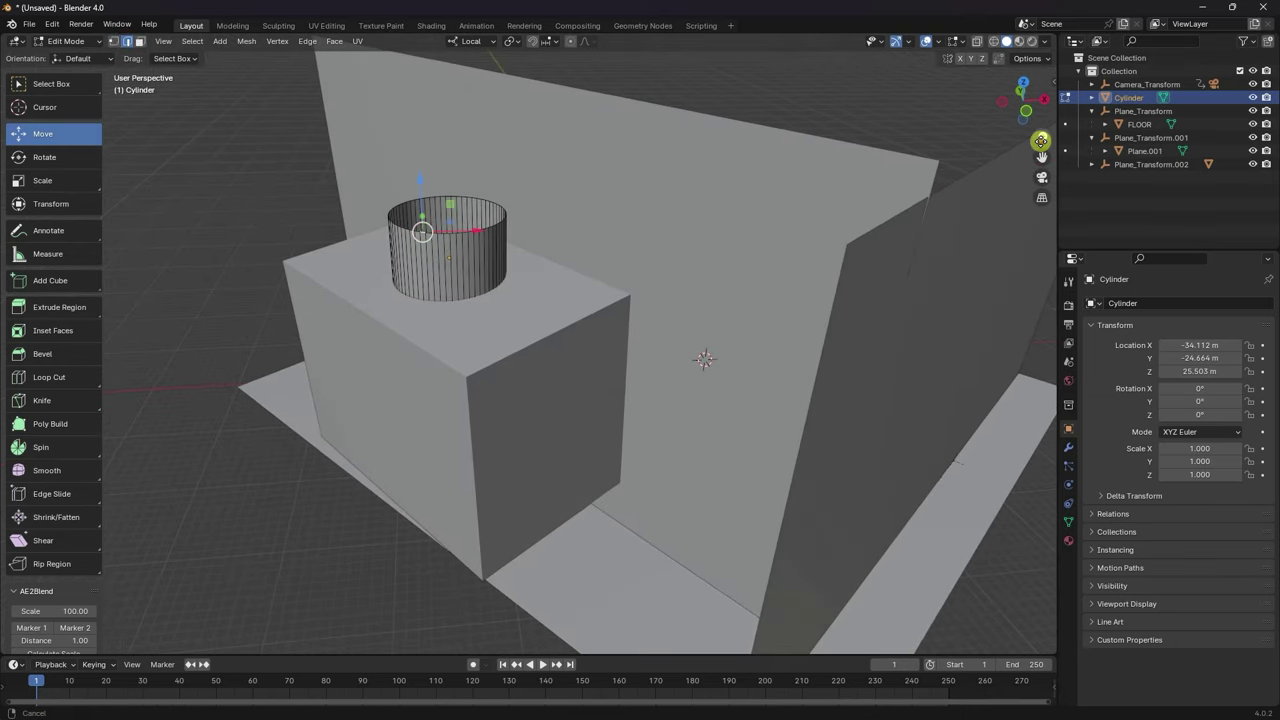
pyautogui.moveTo(1041, 137); pyautogui.dragTo(1041, 162)
pyautogui.scroll(-5, 143, 334)
pyautogui.moveTo(143, 334); pyautogui.dragTo(536, 209, button='middle')
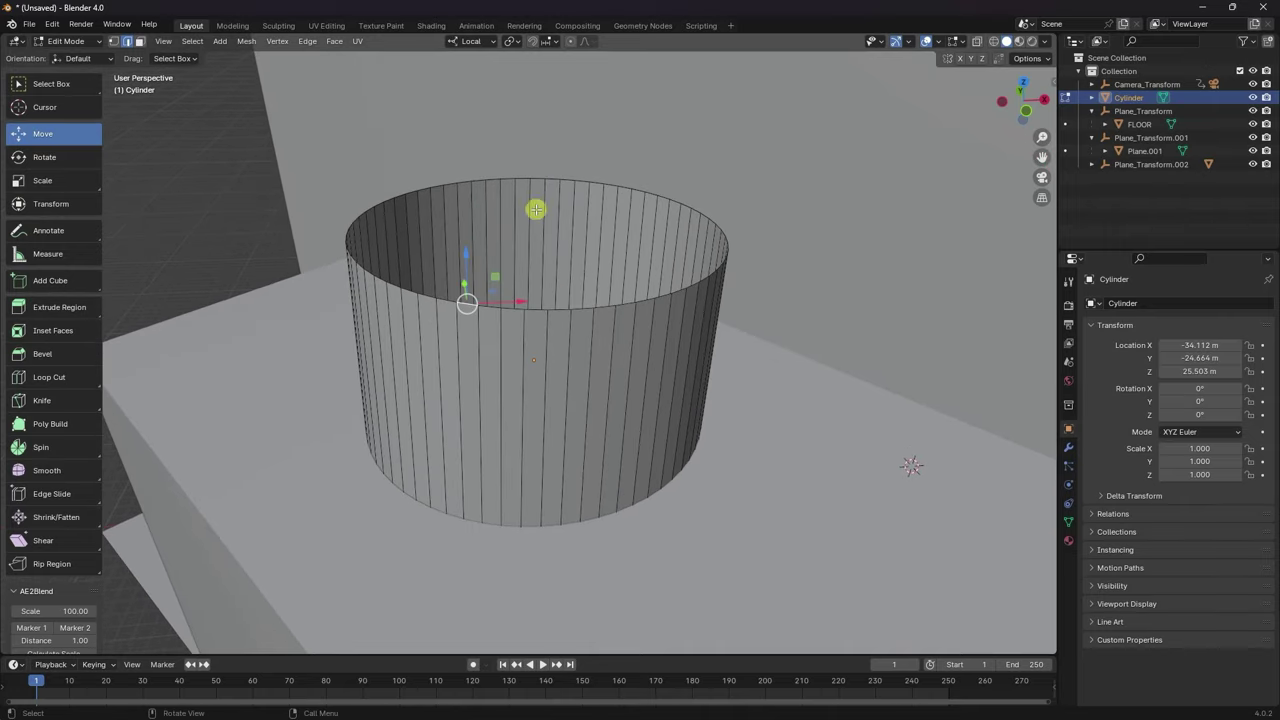
# Select the top rim loop and extrude it straight up 14.774 m.
pyautogui.keyDown('alt'); pyautogui.click(448, 301); pyautogui.keyUp('alt')
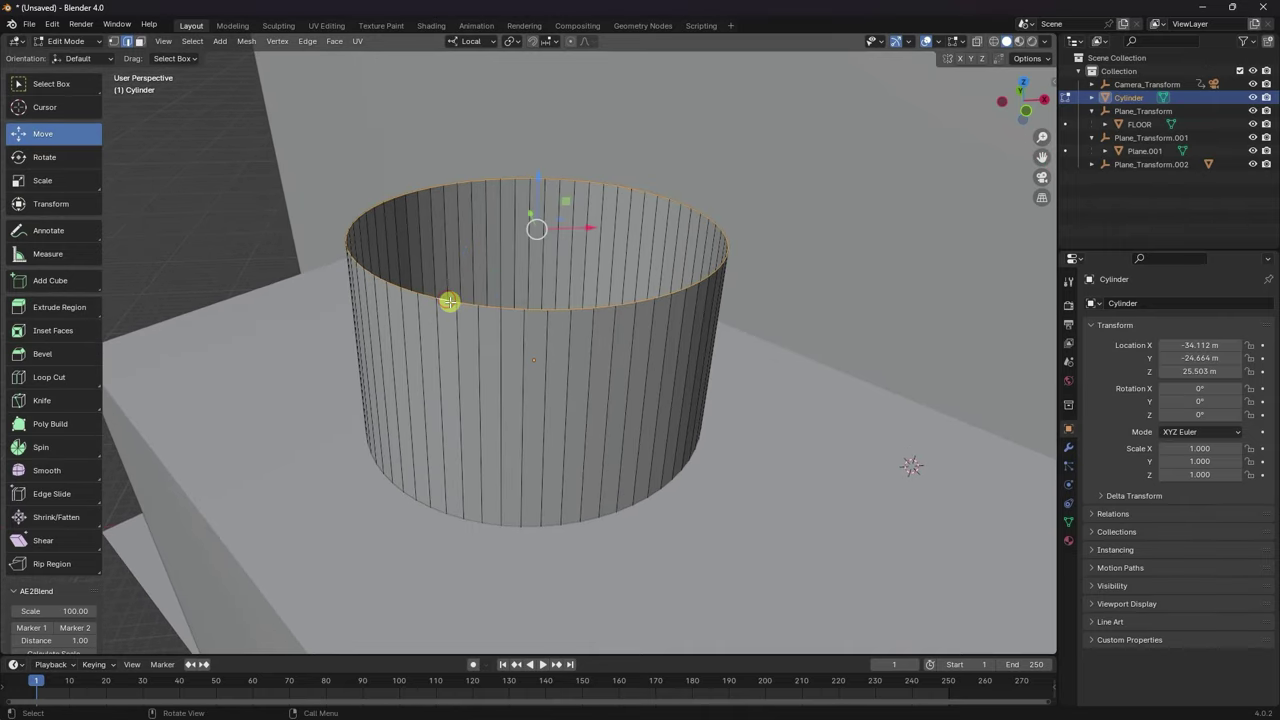
pyautogui.moveTo(1043, 138); pyautogui.dragTo(1000, 127)
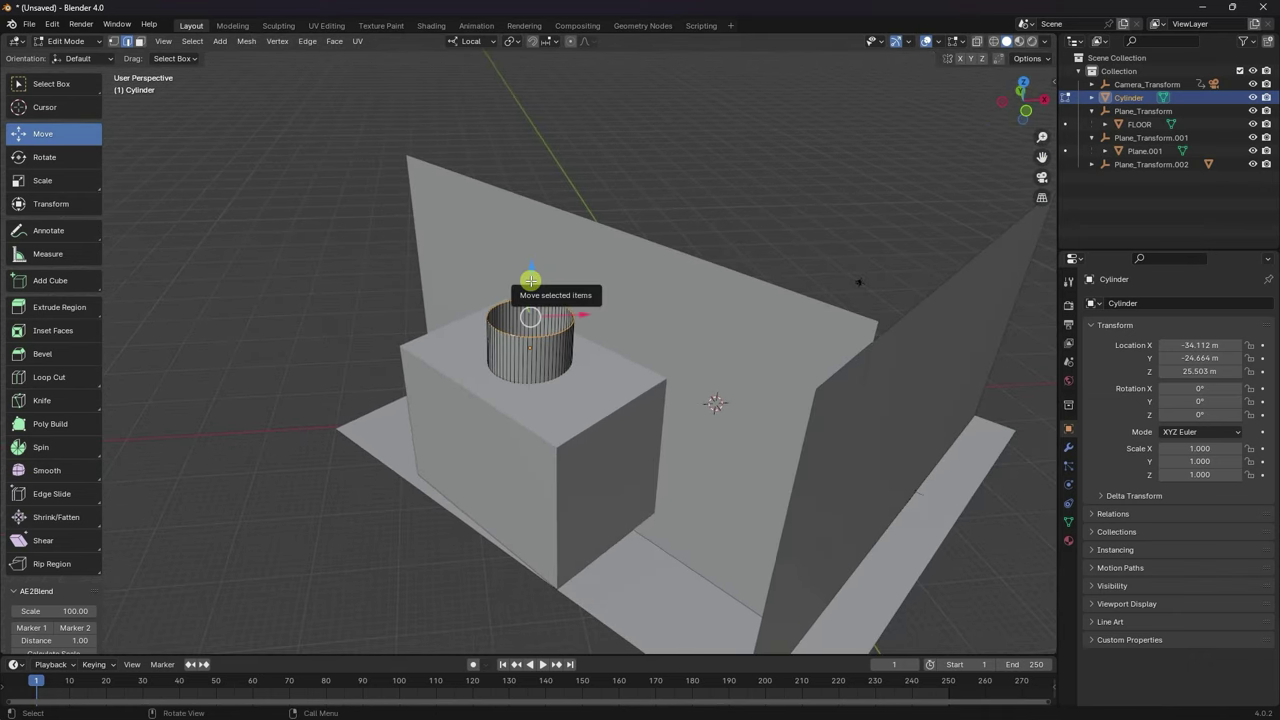
pyautogui.moveTo(530, 280); pyautogui.dragTo(509, 134)
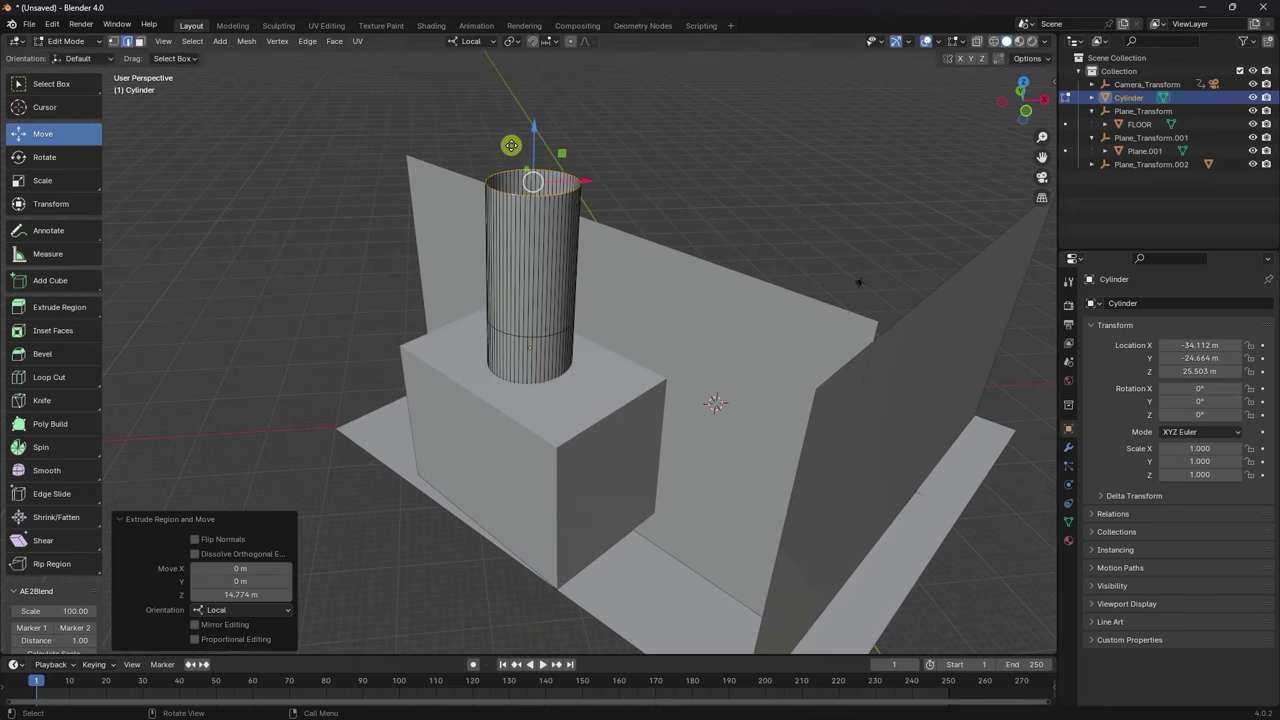
pyautogui.moveTo(634, 214); pyautogui.dragTo(632, 311, button='middle')
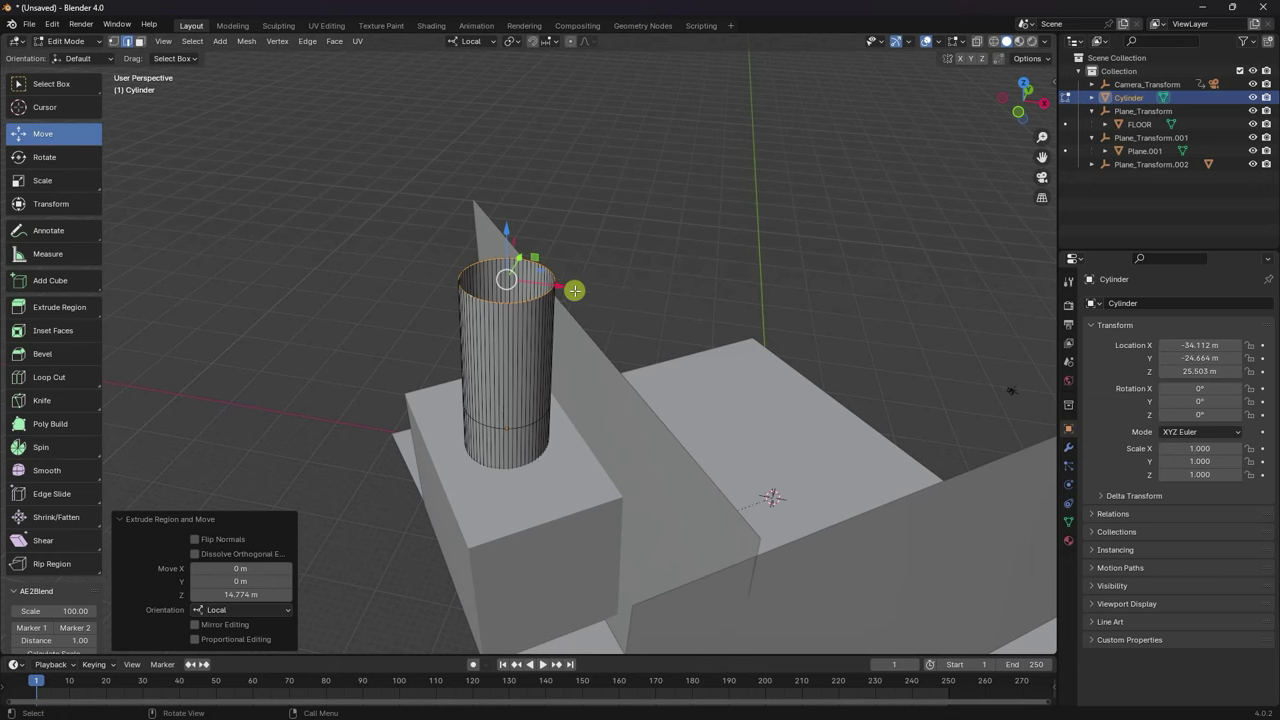
# Scale the top rim 2.286× into a funnel and shift it -2.9732 m X, -2.536 m Y.
pyautogui.press('s')
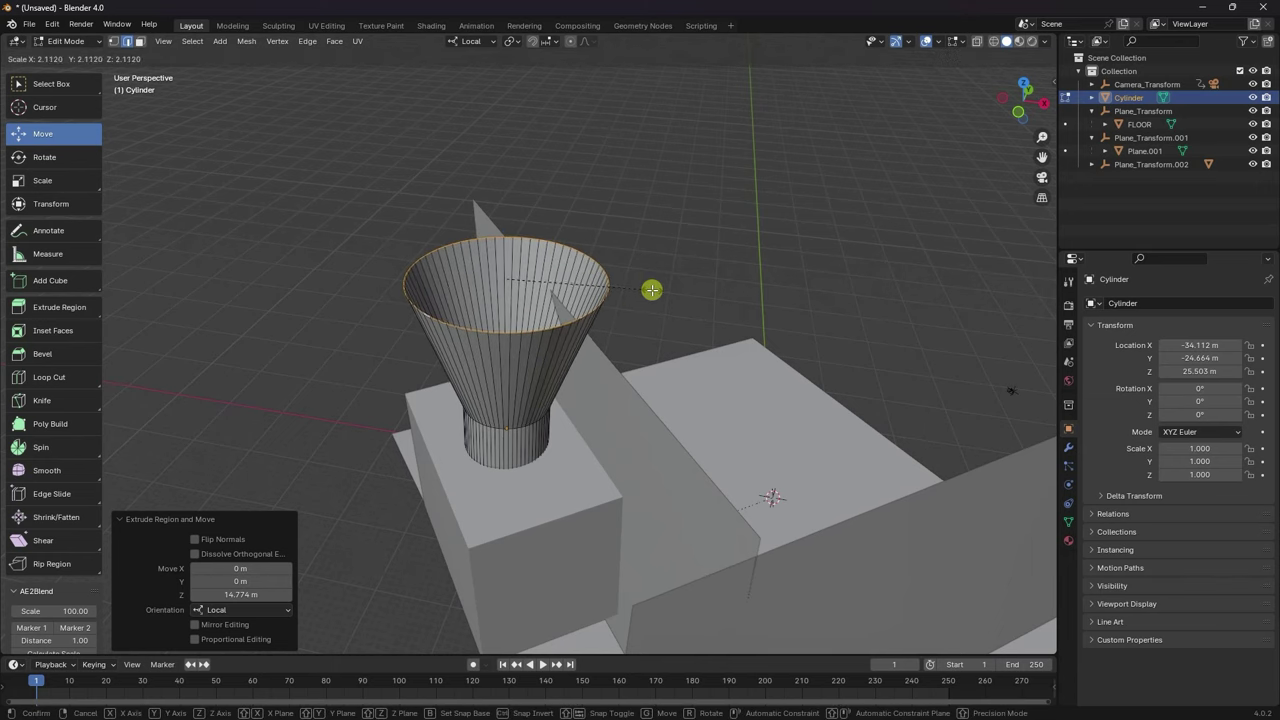
pyautogui.click(663, 290)
pyautogui.moveTo(663, 290); pyautogui.dragTo(666, 337, button='middle')
pyautogui.press('KP_7')
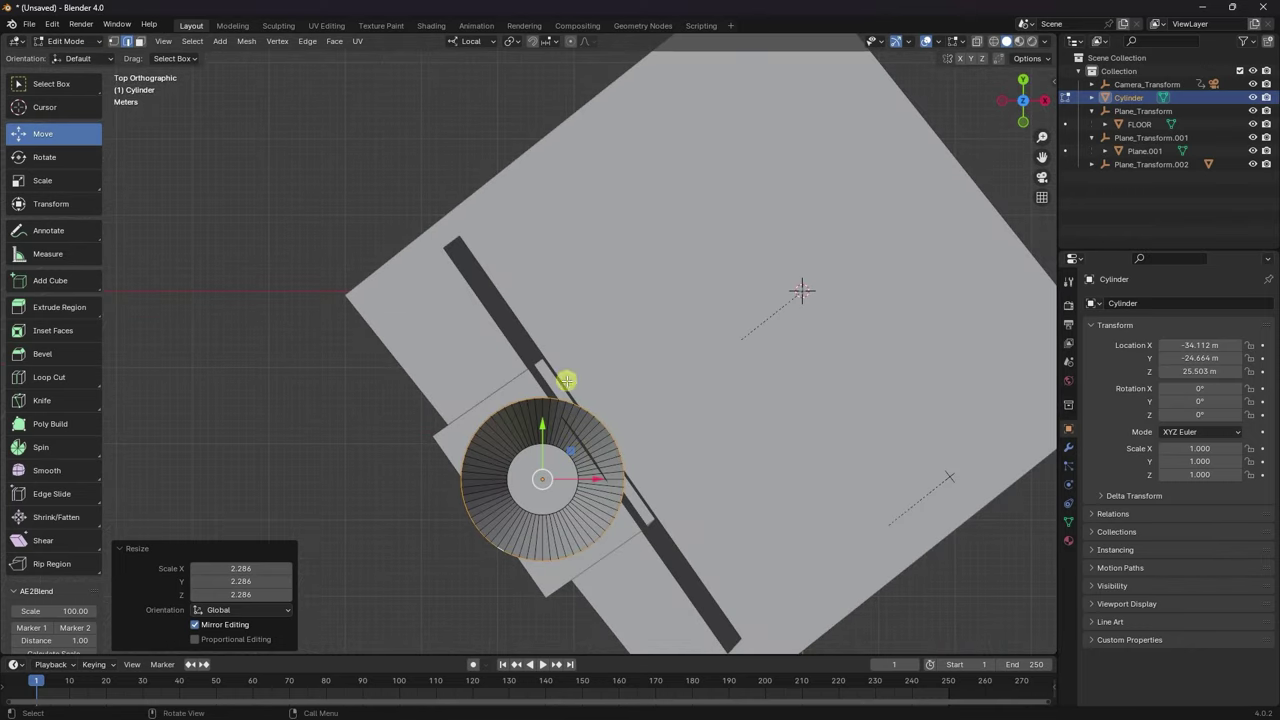
pyautogui.moveTo(566, 456)
pyautogui.mouseDown()
pyautogui.moveTo(543, 457)
pyautogui.moveTo(564, 477)
pyautogui.mouseUp()
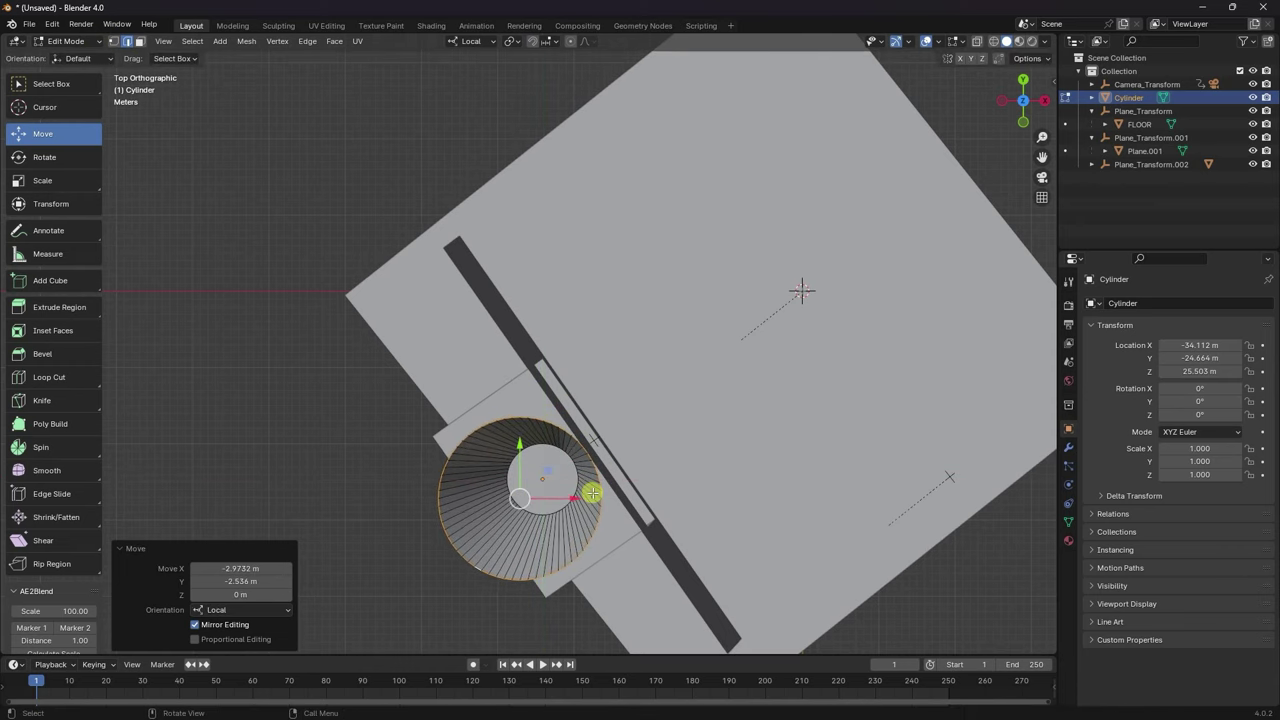
pyautogui.moveTo(591, 491); pyautogui.dragTo(372, 302, button='middle')
# Return to Object Mode and select the dark wall Plane.001.
pyautogui.click(66, 41)
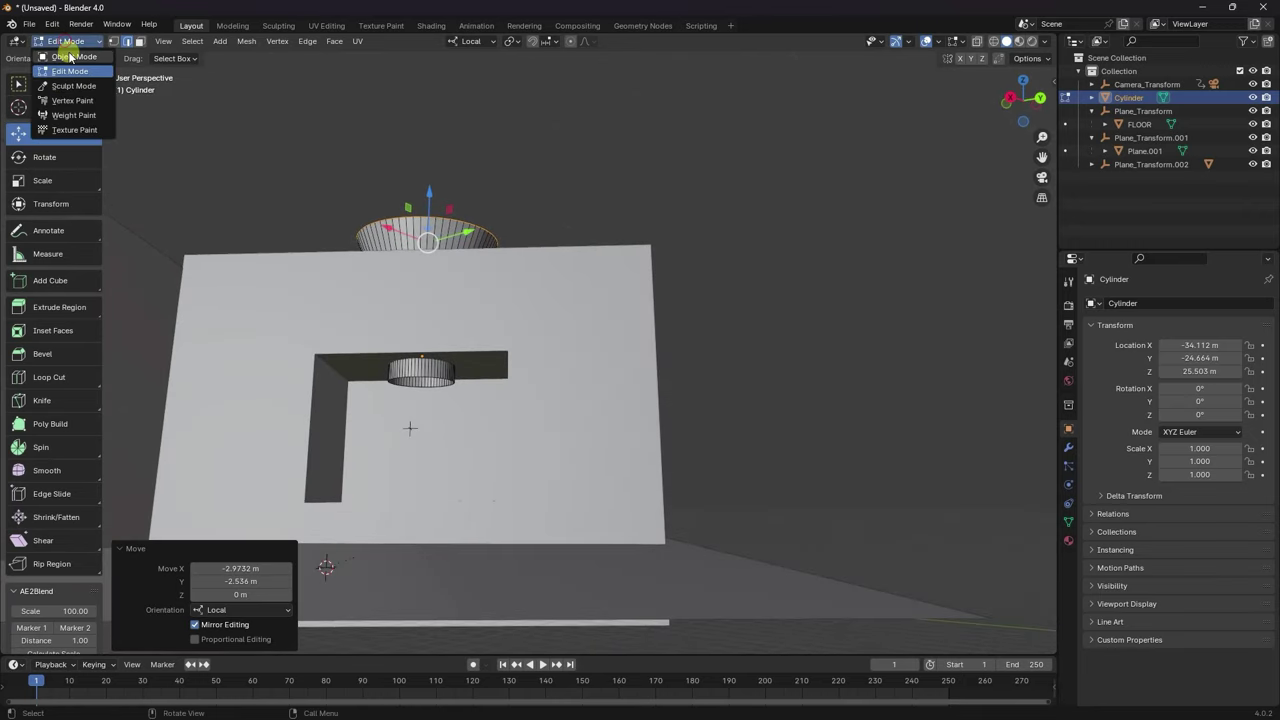
pyautogui.click(62, 58)
pyautogui.moveTo(405, 365); pyautogui.dragTo(506, 378, button='middle')
pyautogui.moveTo(1041, 137); pyautogui.dragTo(629, 236)
pyautogui.click(664, 228)
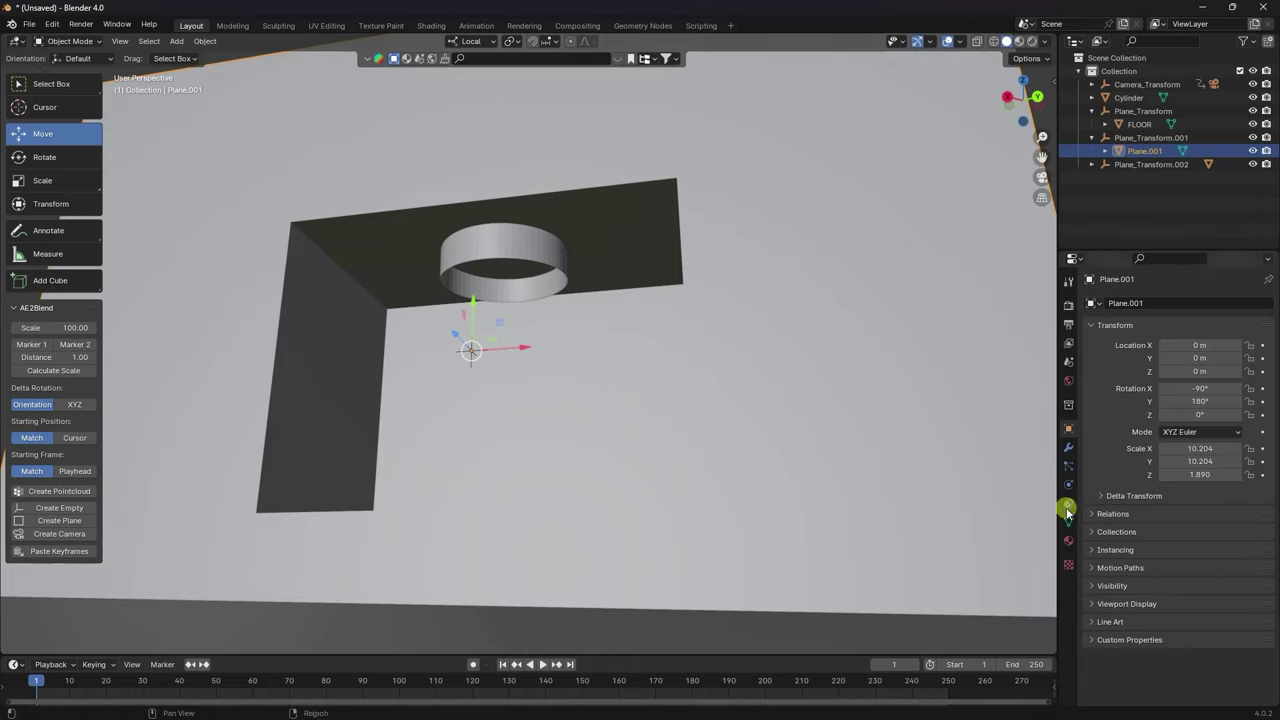
# Add a Boolean modifier to Plane.001.
pyautogui.click(1070, 455)
pyautogui.click(1137, 303)
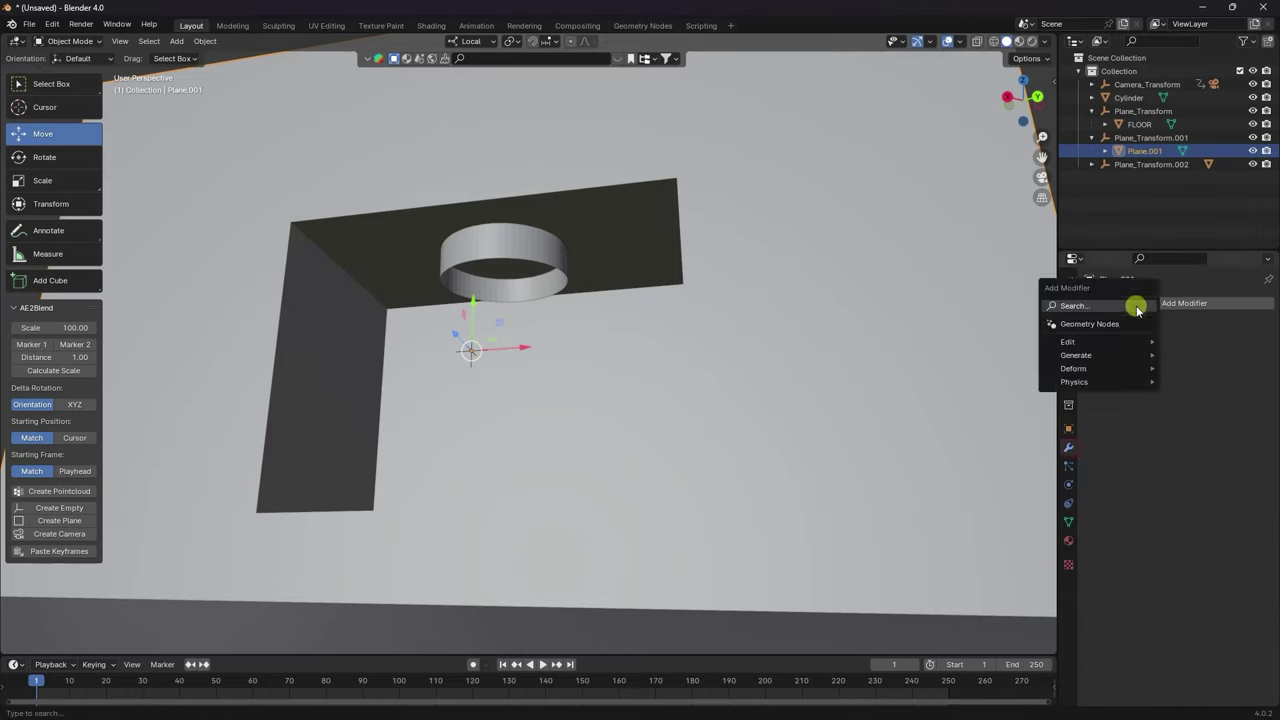
pyautogui.moveTo(1108, 358)
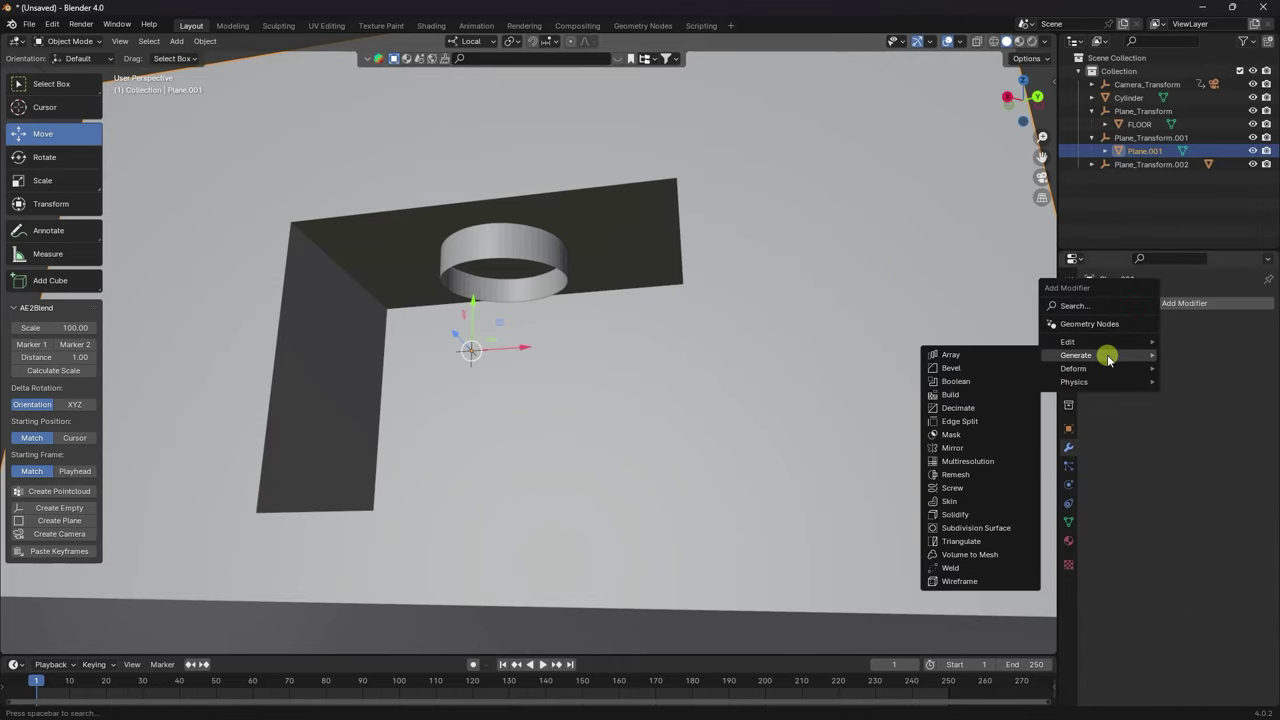
pyautogui.click(956, 381)
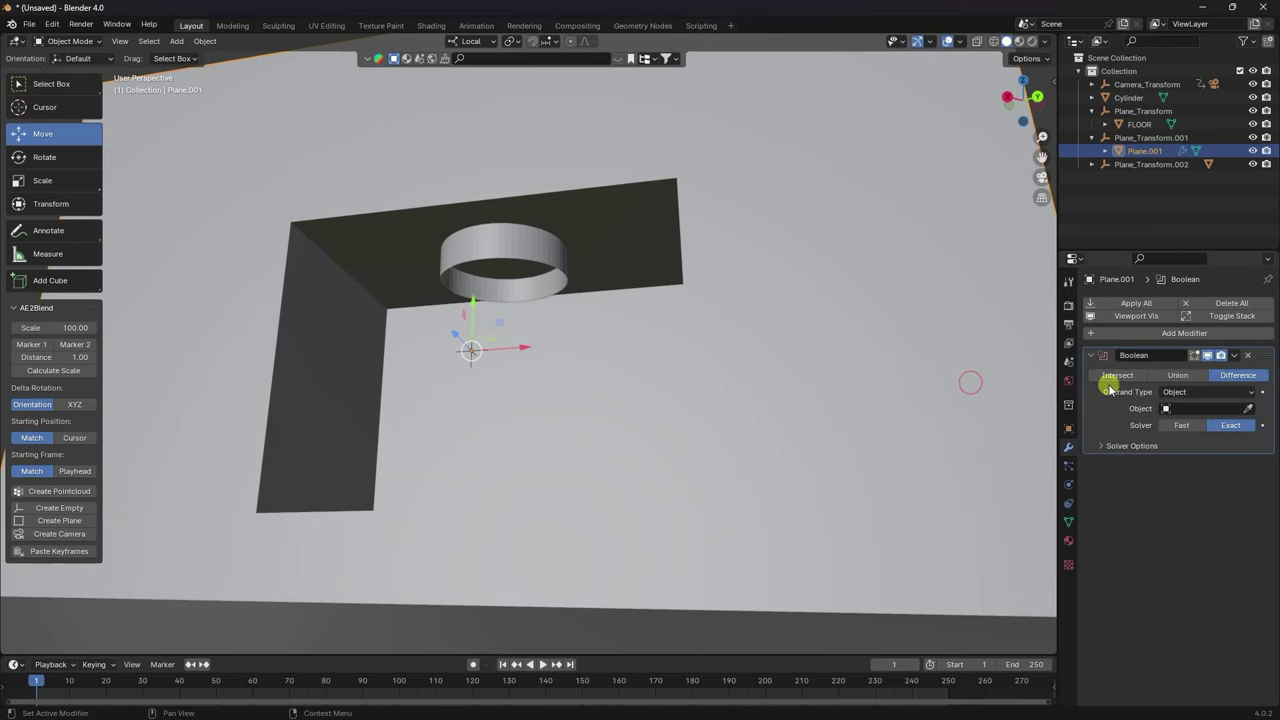
pyautogui.moveTo(1003, 397); pyautogui.dragTo(811, 403, button='middle')
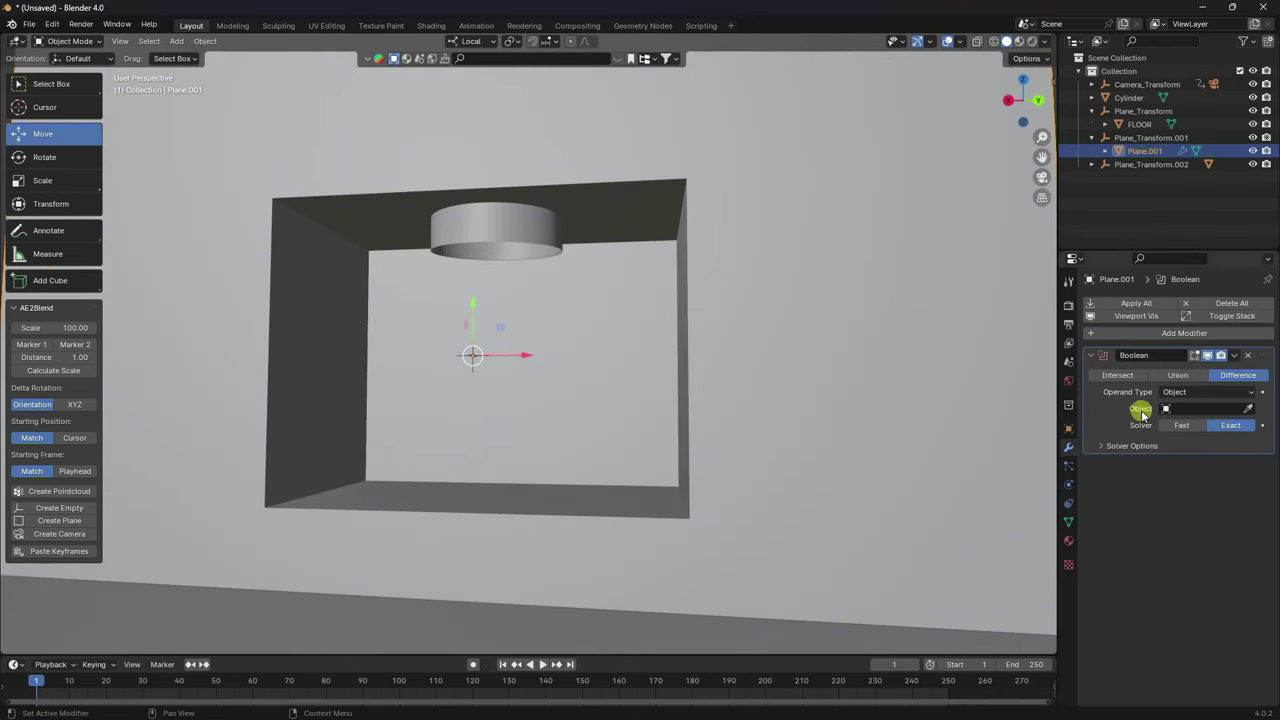
# Set the Boolean's cutting object to the Cylinder using the eyedropper.
pyautogui.click(1248, 409)
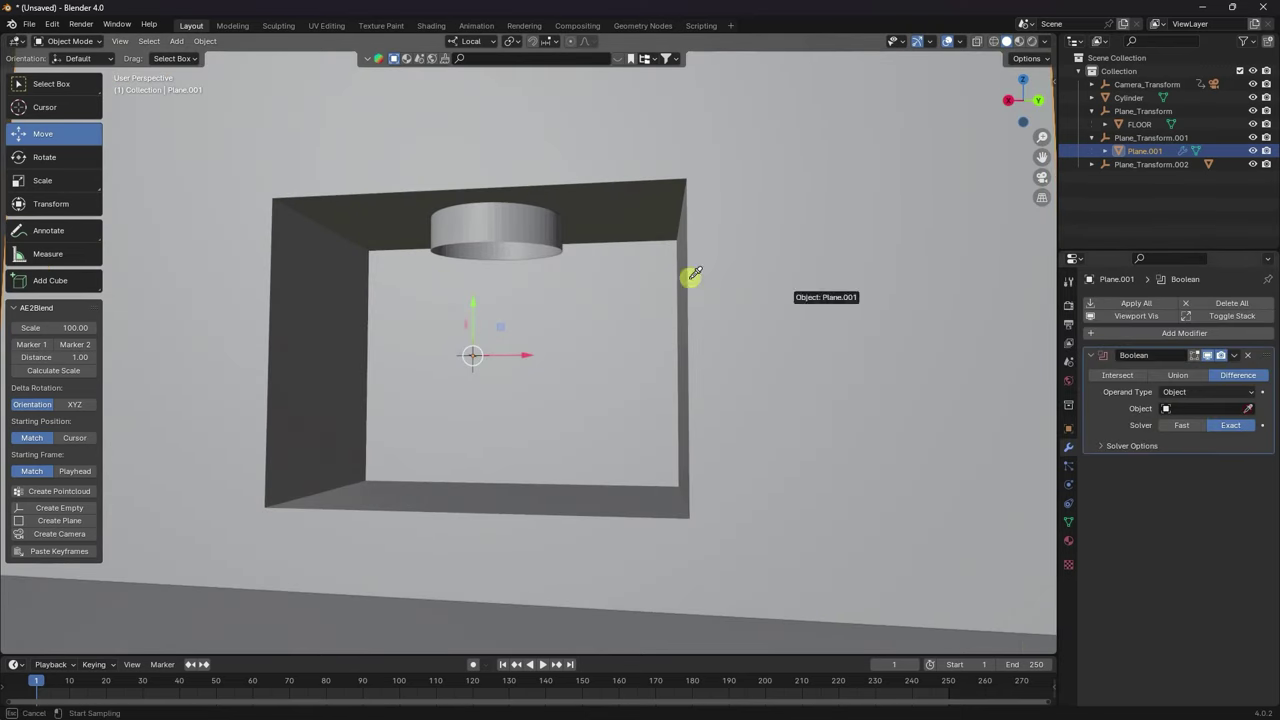
pyautogui.click(467, 218)
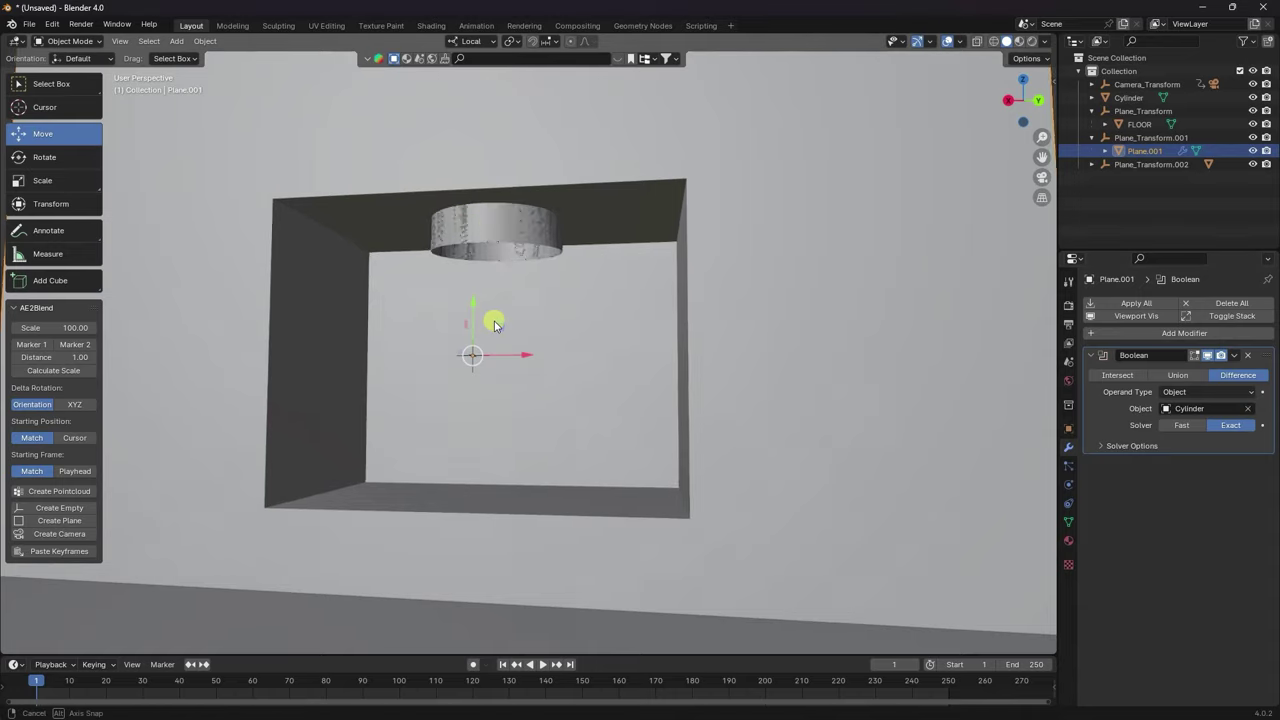
pyautogui.moveTo(491, 320); pyautogui.dragTo(771, 450, button='middle')
pyautogui.moveTo(564, 474); pyautogui.dragTo(277, 337, button='middle')
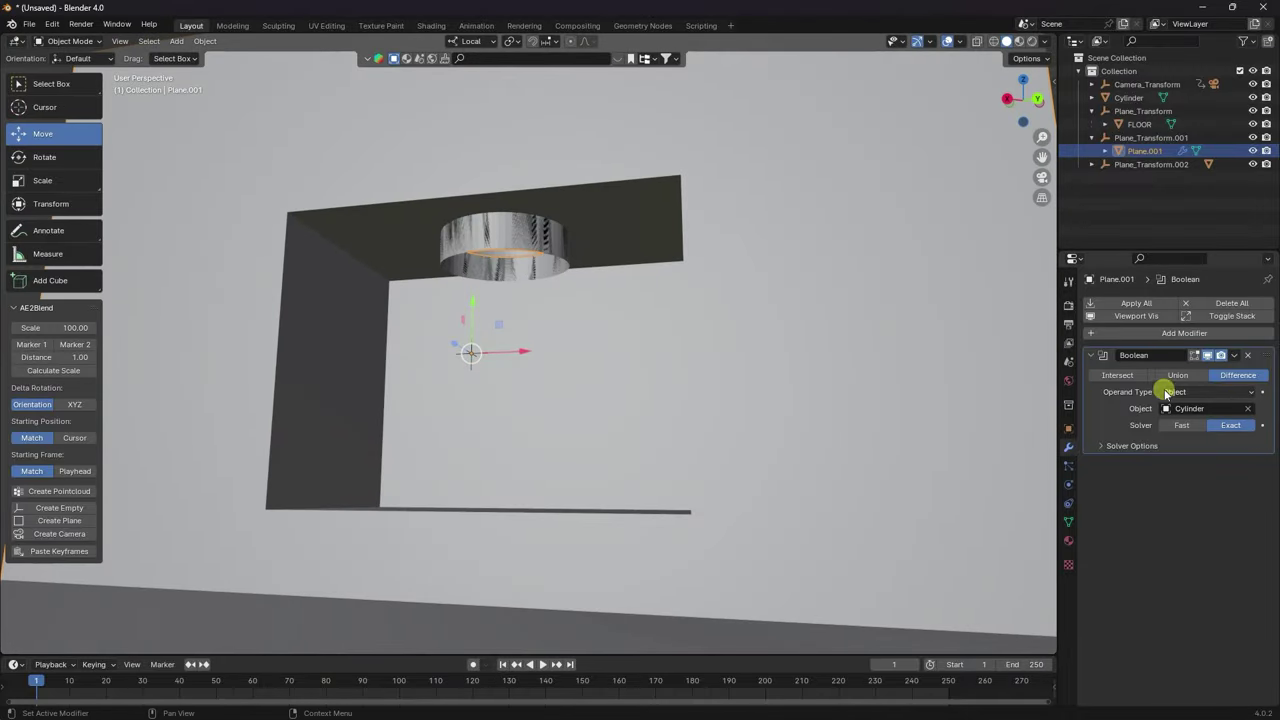
pyautogui.click(1237, 357)
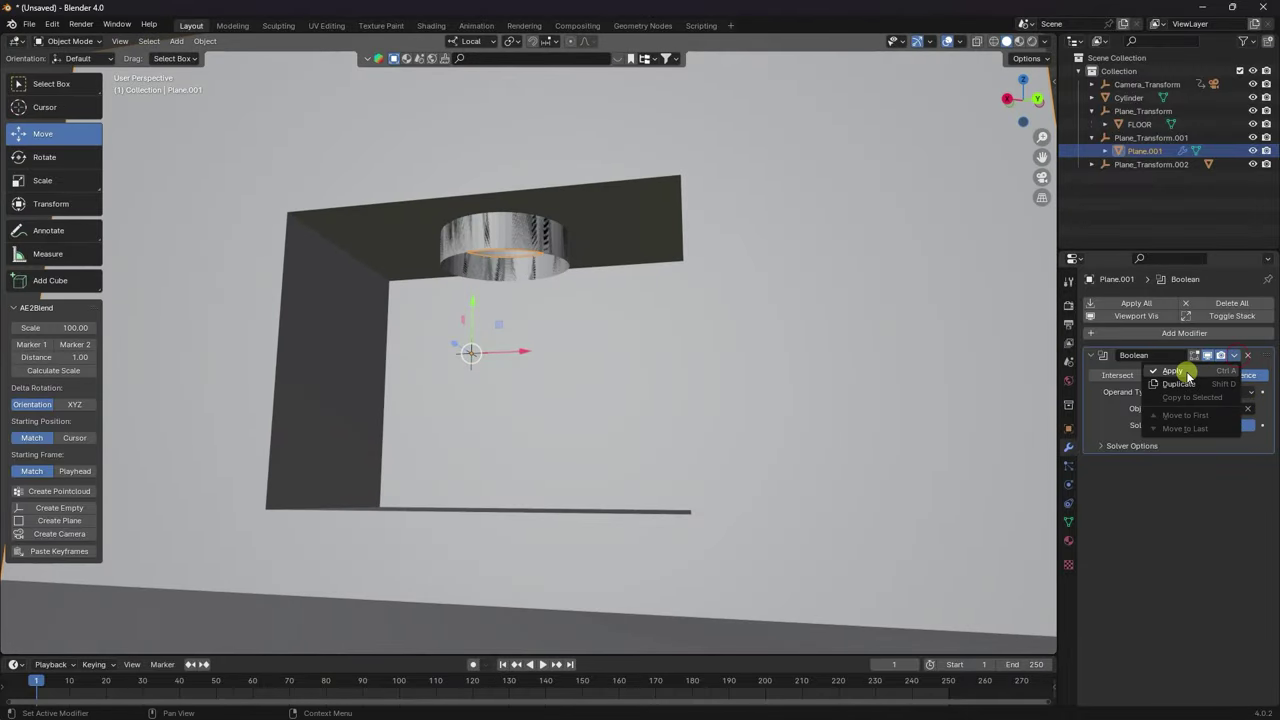
# Apply the Boolean cut on Plane.001 and hide the Cylinder.
pyautogui.click(1186, 374)
pyautogui.moveTo(562, 241); pyautogui.dragTo(640, 345, button='middle')
pyautogui.moveTo(1026, 141); pyautogui.dragTo(946, 162)
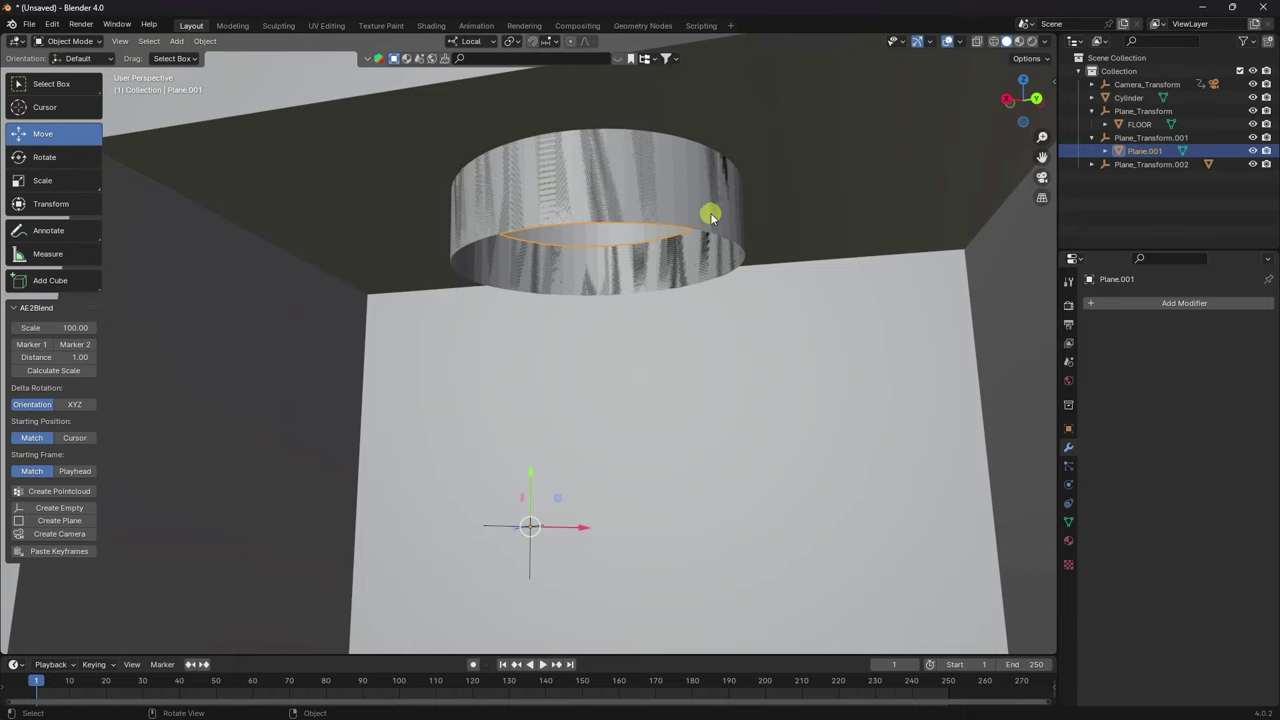
pyautogui.click(68, 42)
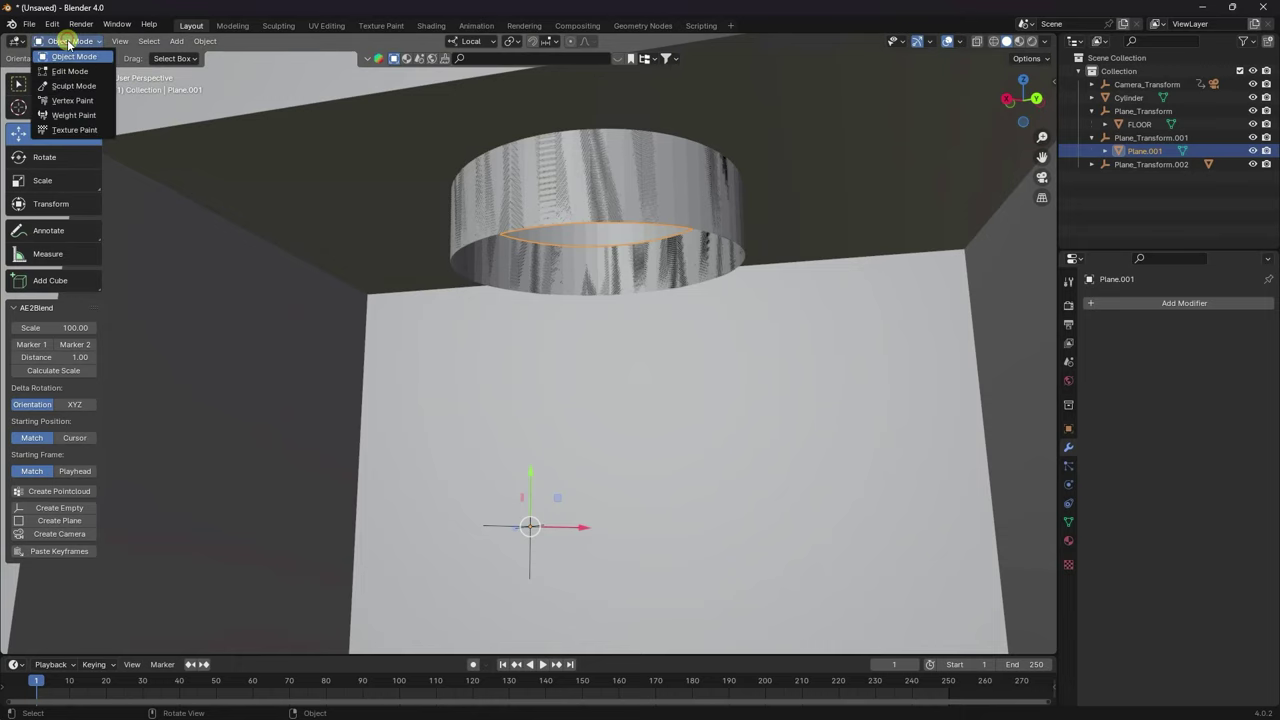
pyautogui.click(64, 52)
pyautogui.click(589, 236)
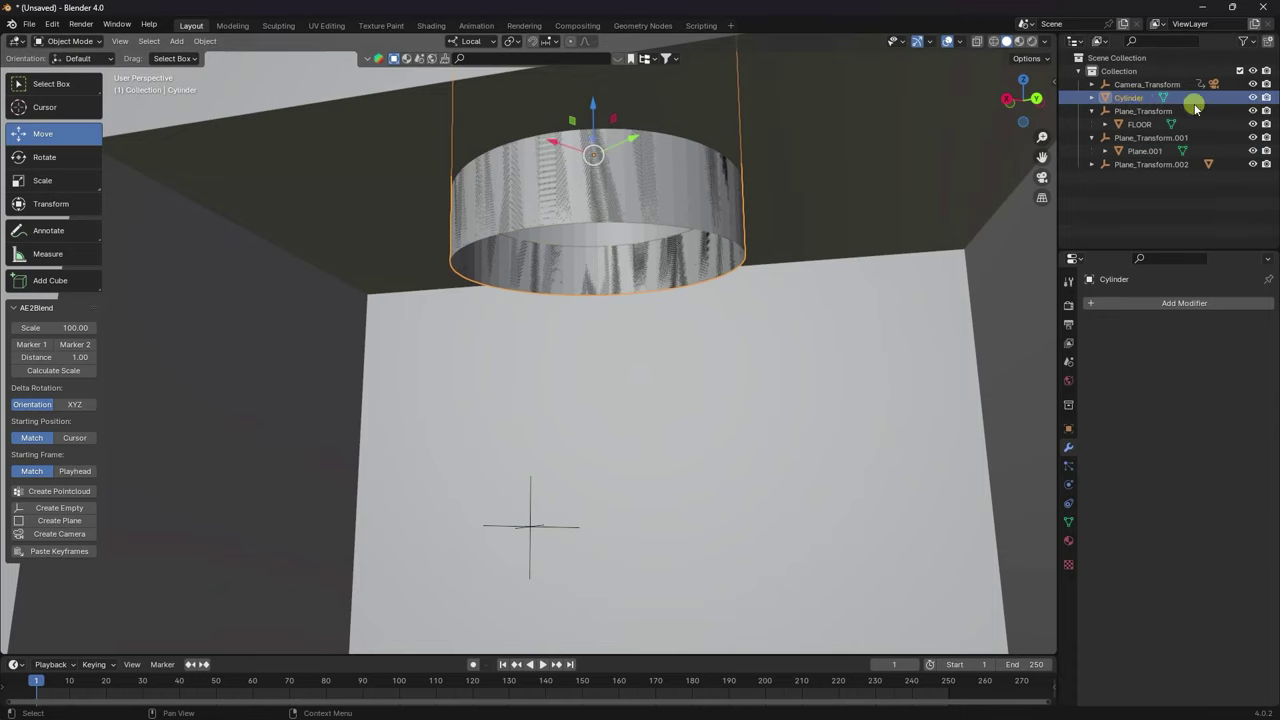
pyautogui.press('h')
# Delete Plane.001's leftover ring of faces in Edit Mode, leaving a round hole.
pyautogui.click(595, 190)
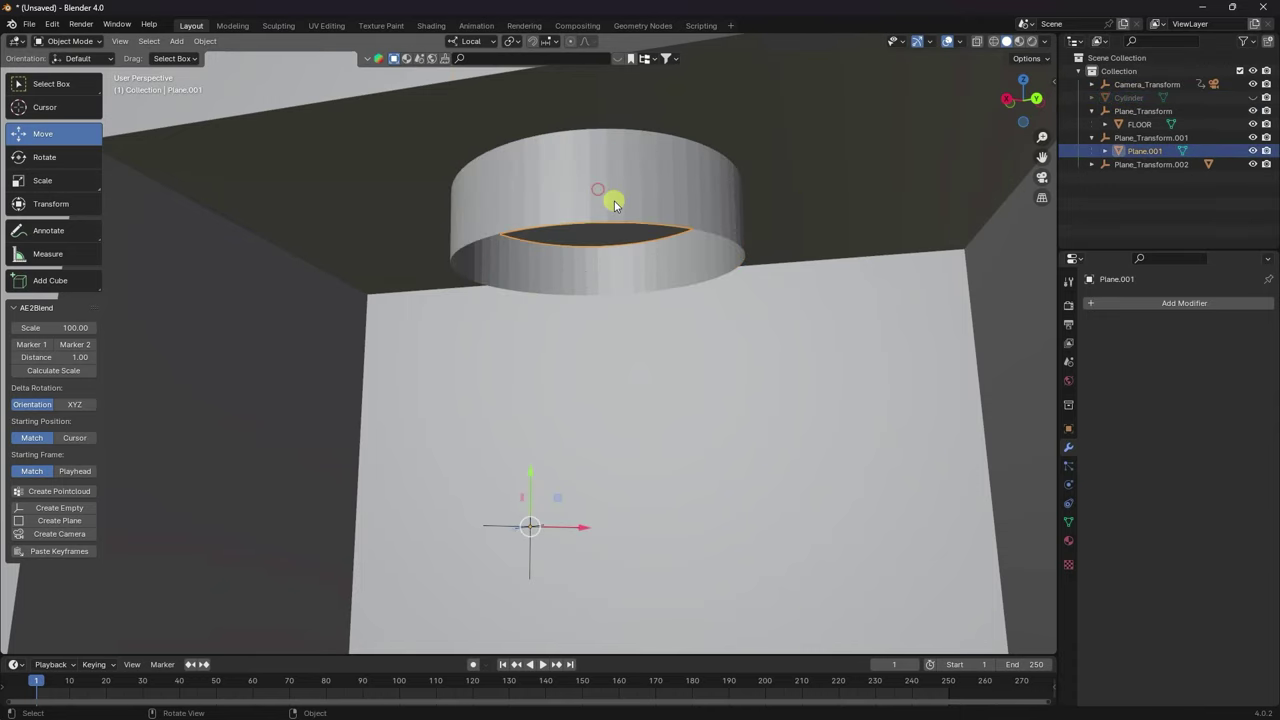
pyautogui.moveTo(614, 204)
pyautogui.mouseDown(button='middle')
pyautogui.moveTo(628, 231)
pyautogui.moveTo(605, 207)
pyautogui.mouseUp(button='middle')
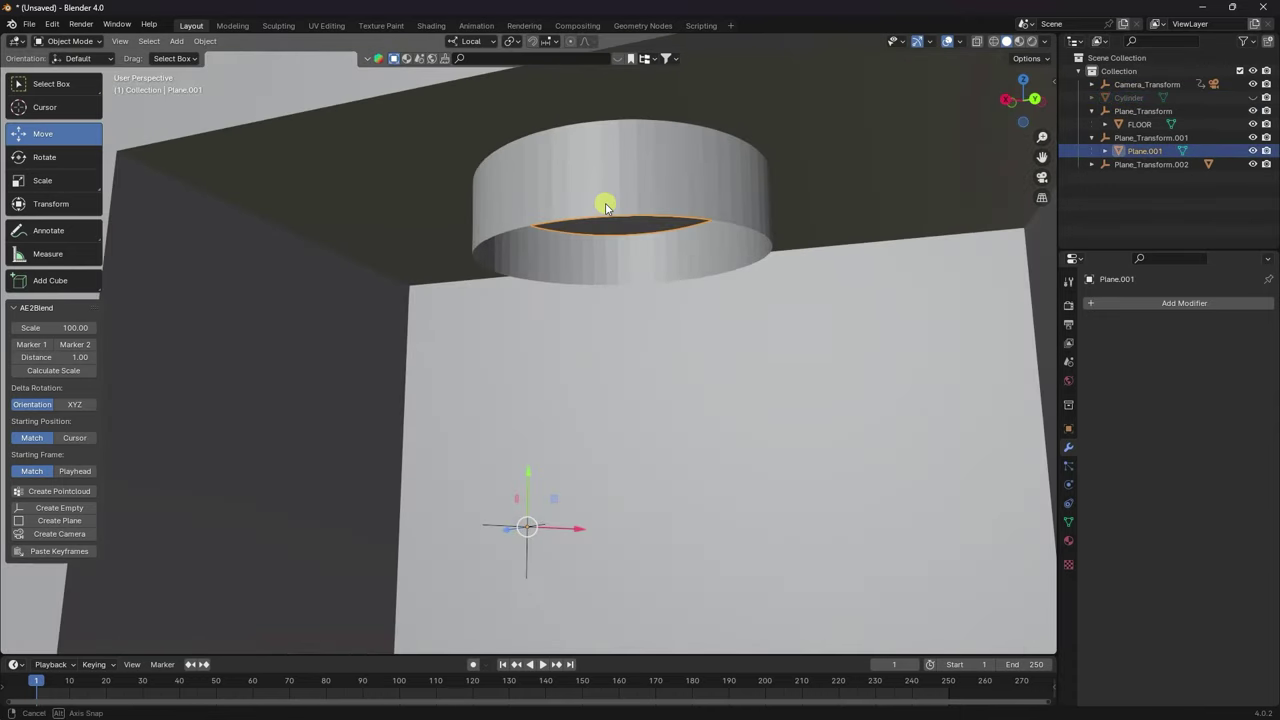
pyautogui.click(68, 41)
pyautogui.click(62, 73)
pyautogui.click(138, 42)
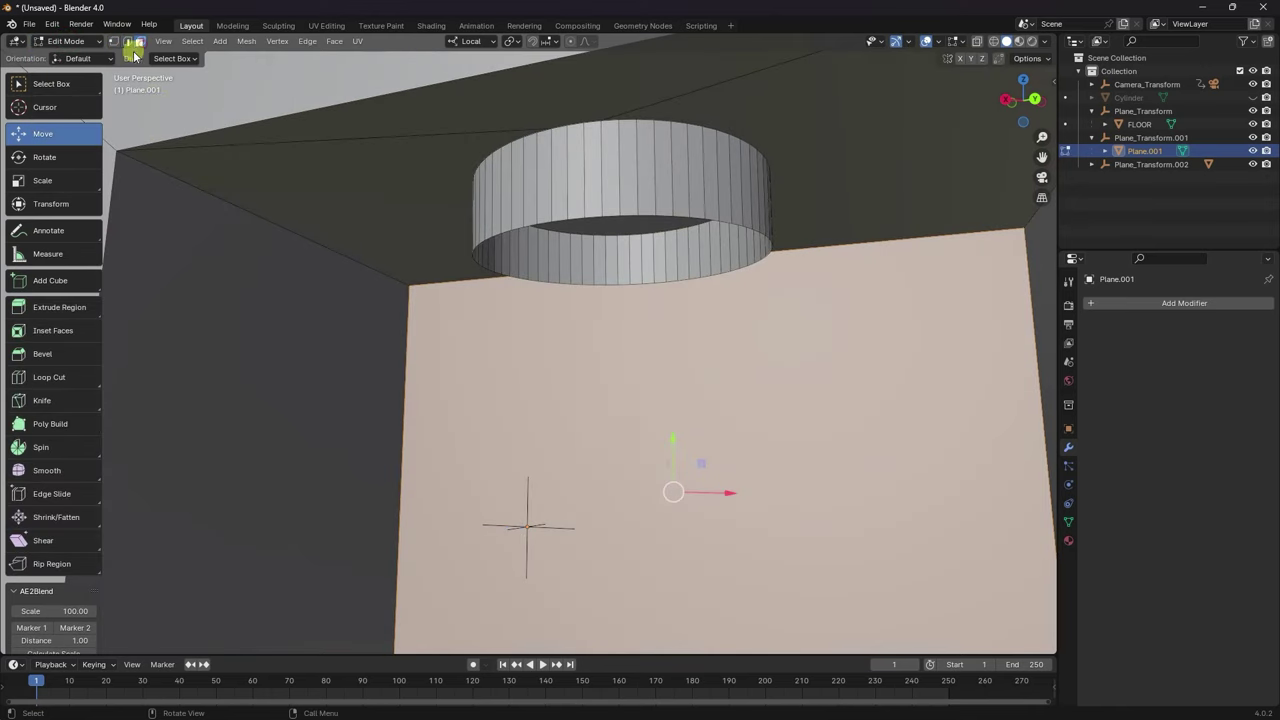
pyautogui.click(619, 210)
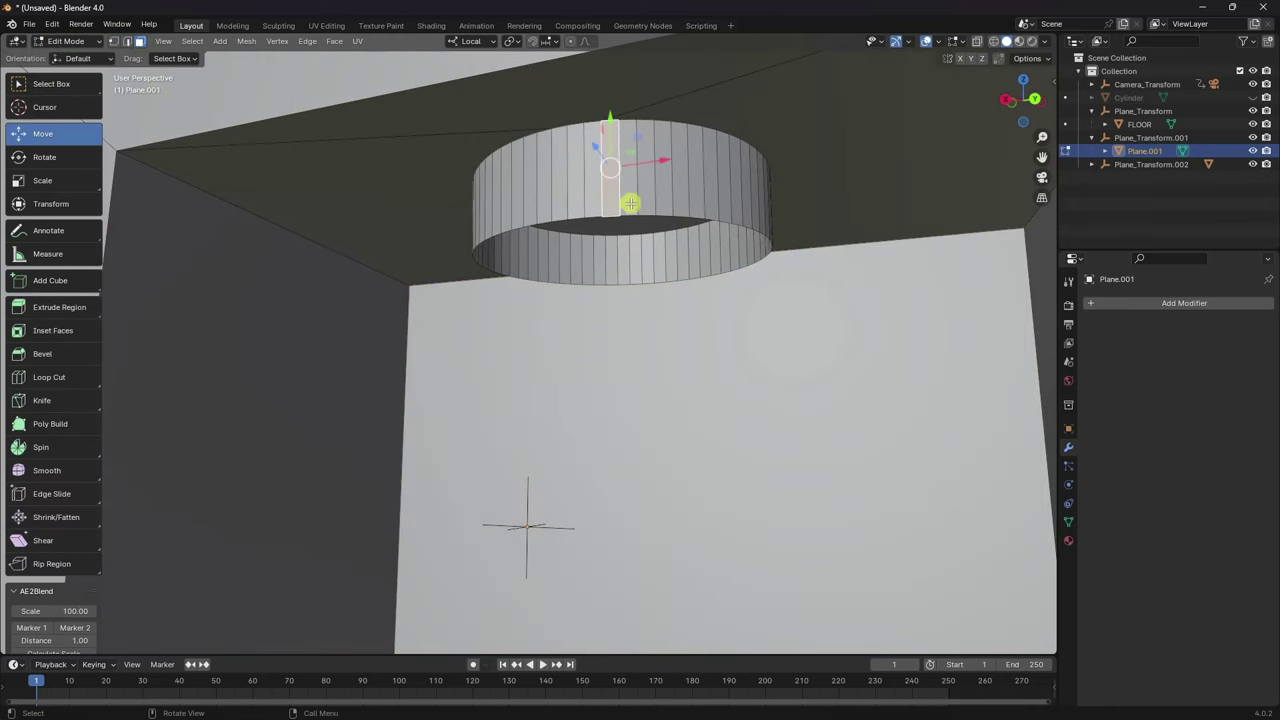
pyautogui.keyDown('alt'); pyautogui.click(628, 201); pyautogui.keyUp('alt')
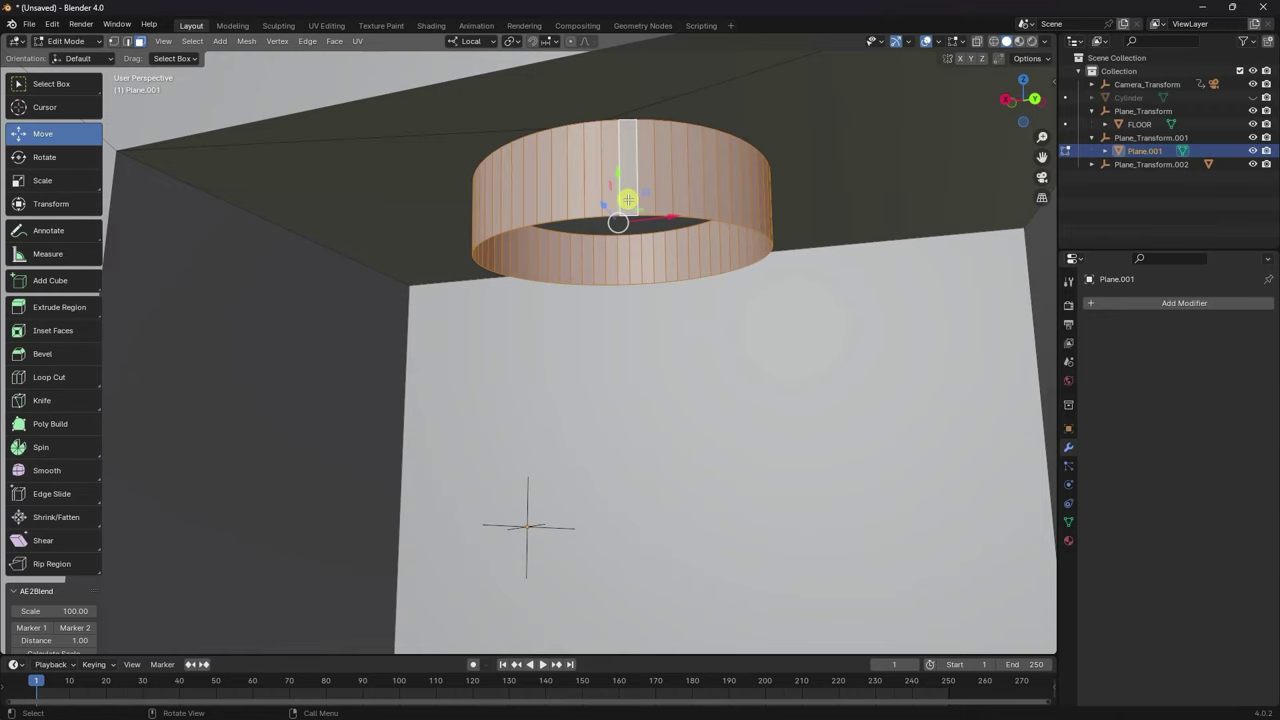
pyautogui.press('x')
pyautogui.click(627, 199)
pyautogui.moveTo(574, 211); pyautogui.dragTo(593, 154, button='middle')
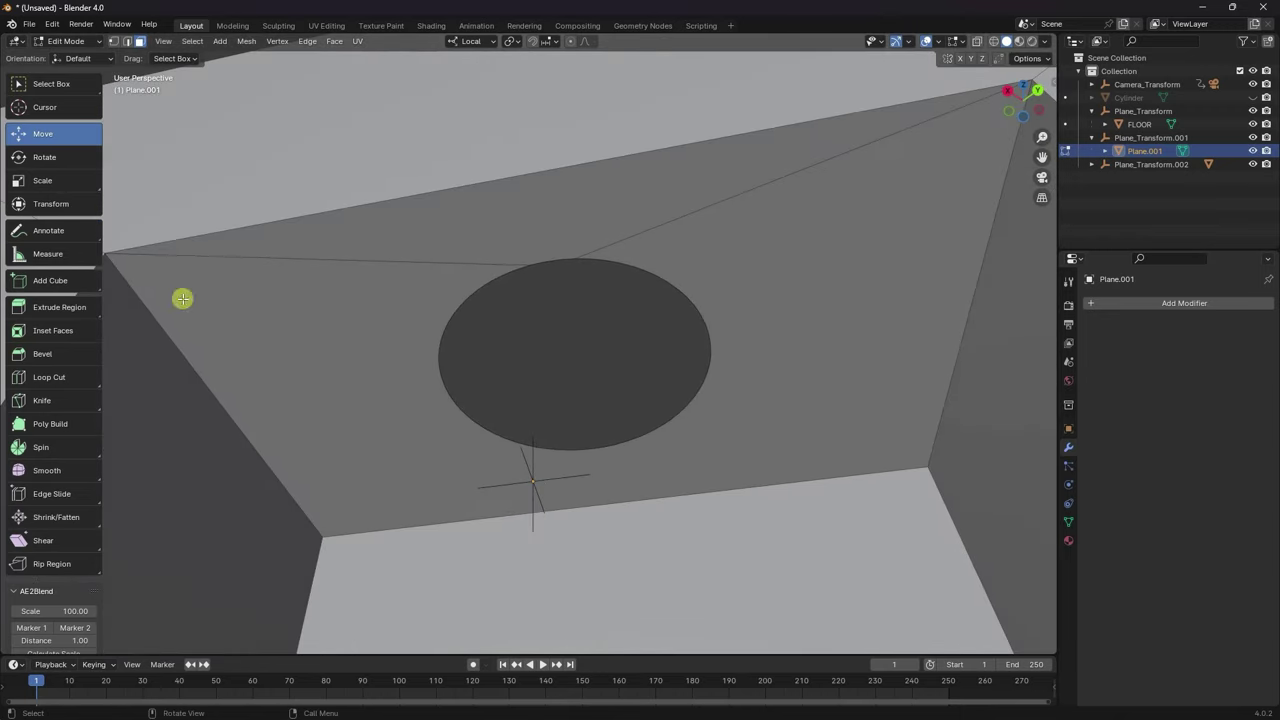
pyautogui.click(78, 42)
pyautogui.click(62, 52)
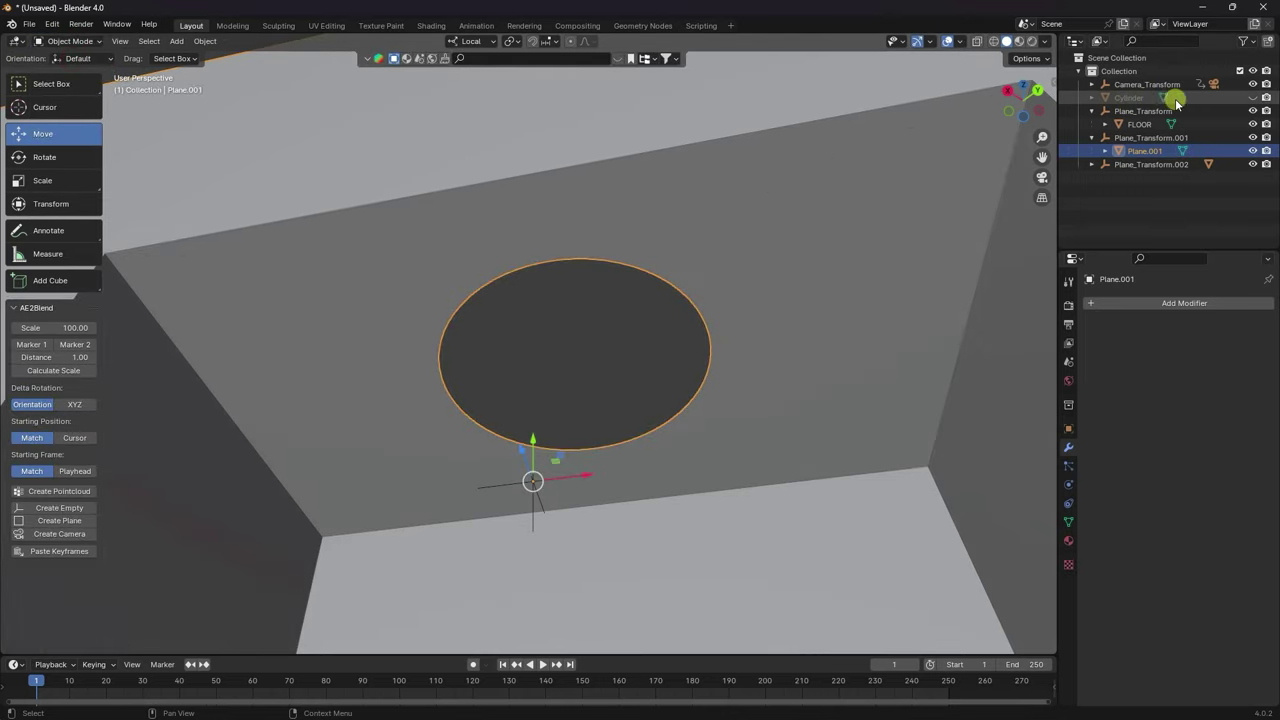
# Unhide the Cylinder and give it smooth shading.
pyautogui.click(1252, 97)
pyautogui.moveTo(697, 305); pyautogui.dragTo(672, 314, button='middle')
pyautogui.click(646, 287)
pyautogui.rightClick(650, 284)
pyautogui.click(650, 287)
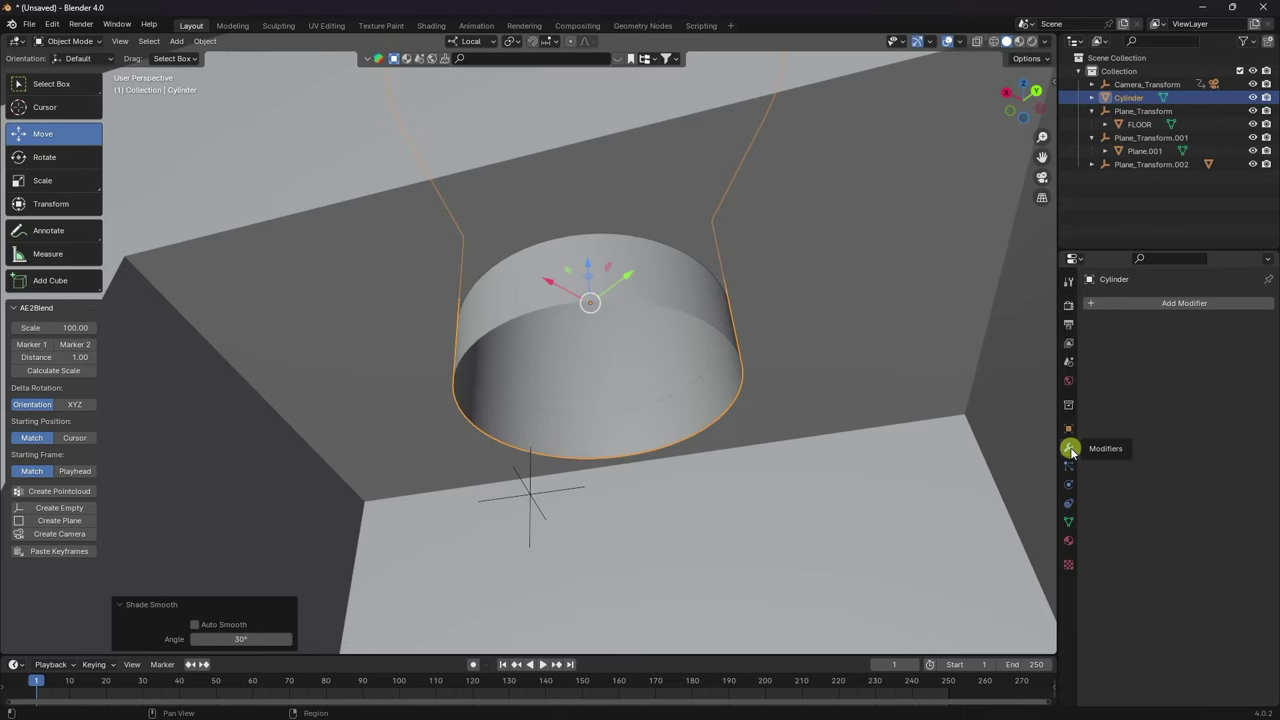
# Add a Solidify modifier to the Cylinder with 0.2 m thickness.
pyautogui.click(1110, 302)
pyautogui.moveTo(1098, 303)
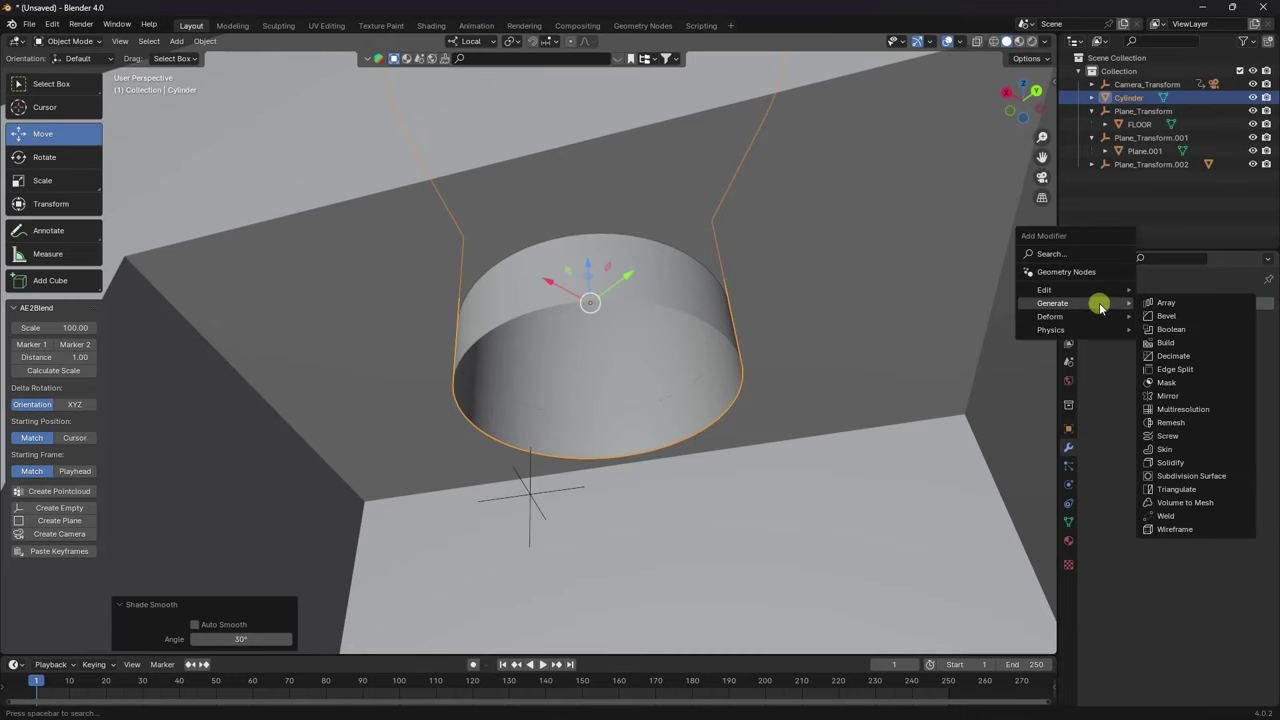
pyautogui.click(1180, 463)
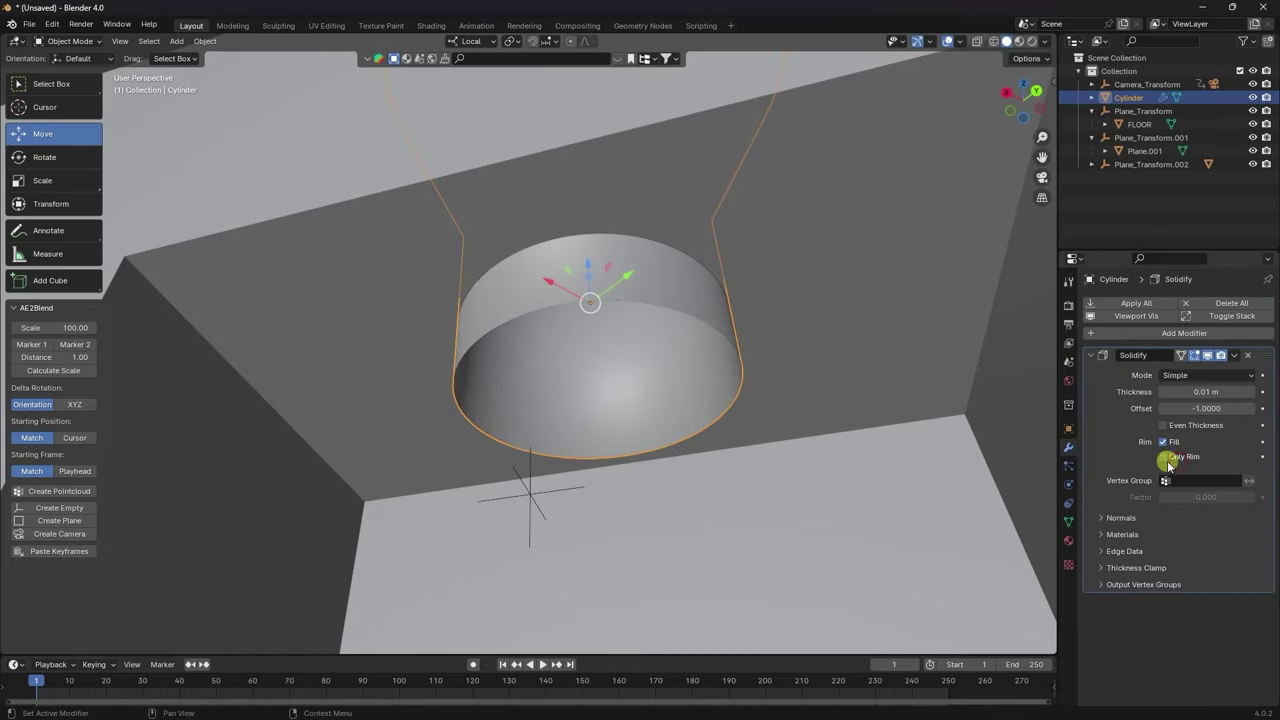
pyautogui.click(1250, 392)
pyautogui.click(1250, 392)
pyautogui.click(1251, 392)
pyautogui.click(1251, 392)
pyautogui.click(1251, 392)
pyautogui.click(1251, 392)
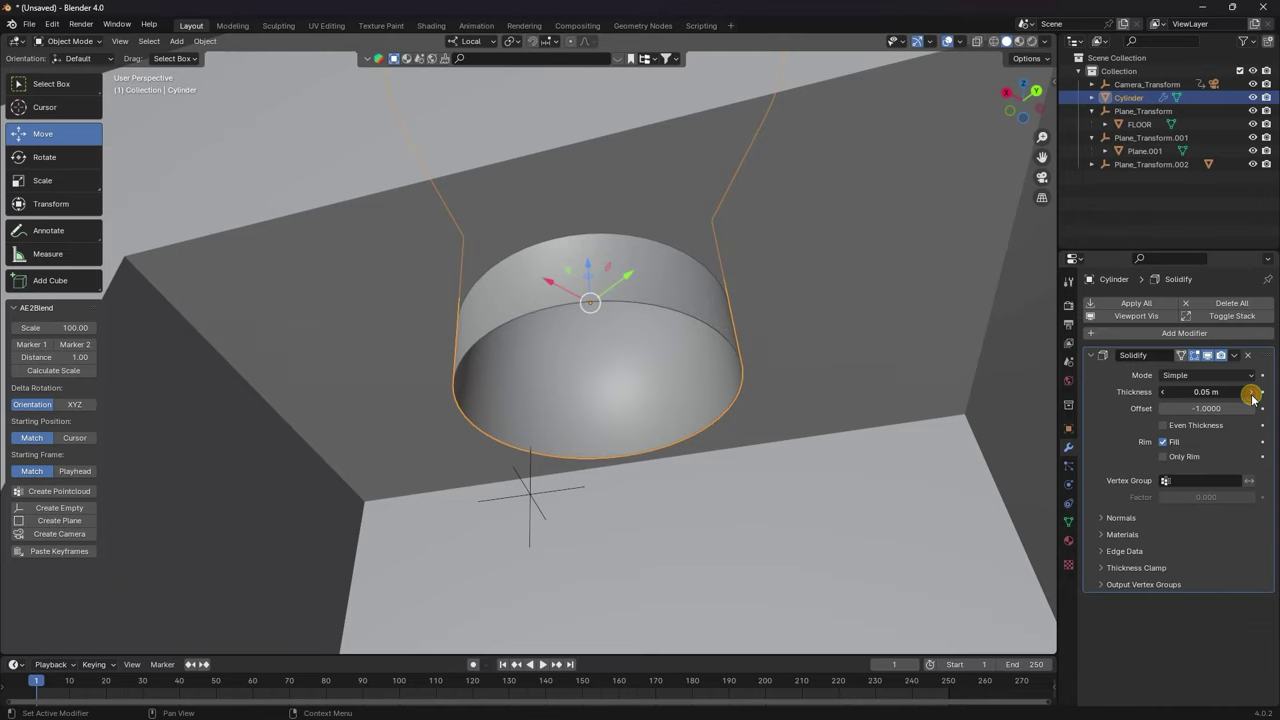
pyautogui.click(1252, 392)
pyautogui.click(1252, 392)
pyautogui.click(1252, 392)
pyautogui.click(1252, 392)
pyautogui.click(1252, 392)
pyautogui.click(1252, 392)
pyautogui.click(1252, 392)
pyautogui.click(1252, 392)
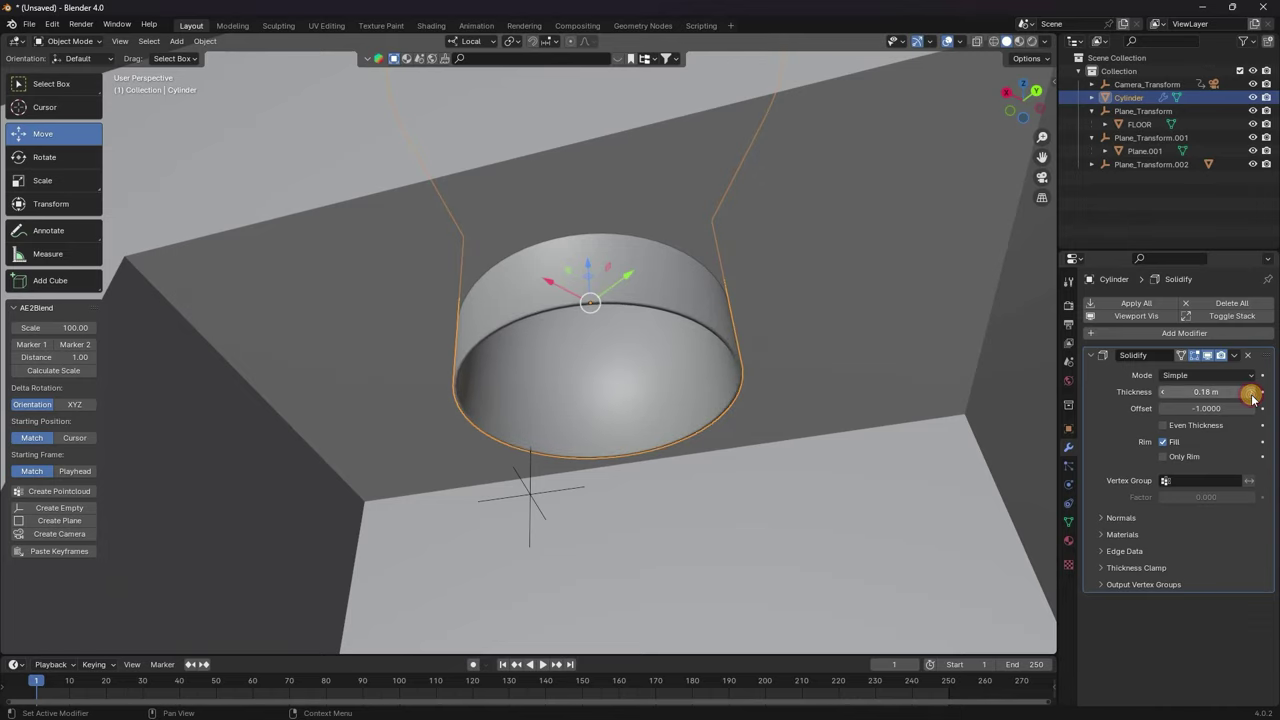
pyautogui.click(1252, 392)
pyautogui.click(1252, 392)
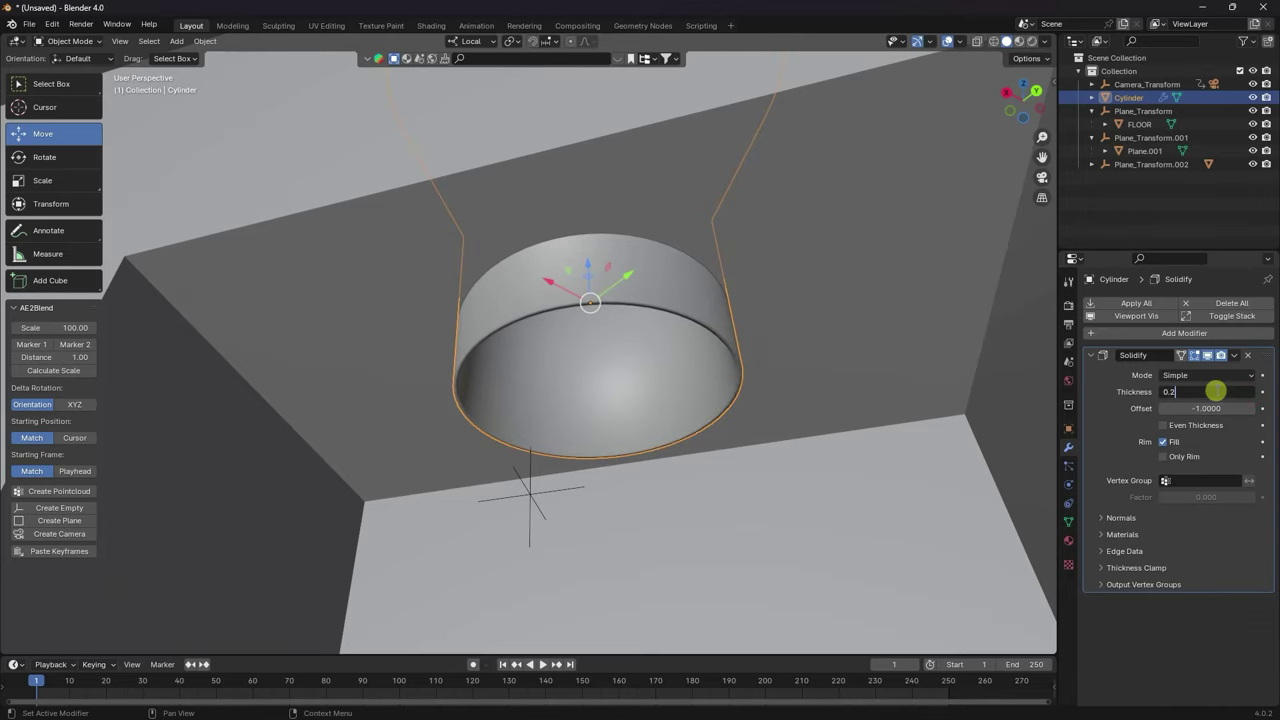
pyautogui.press('Return')
pyautogui.moveTo(600, 345); pyautogui.dragTo(634, 451, button='middle')
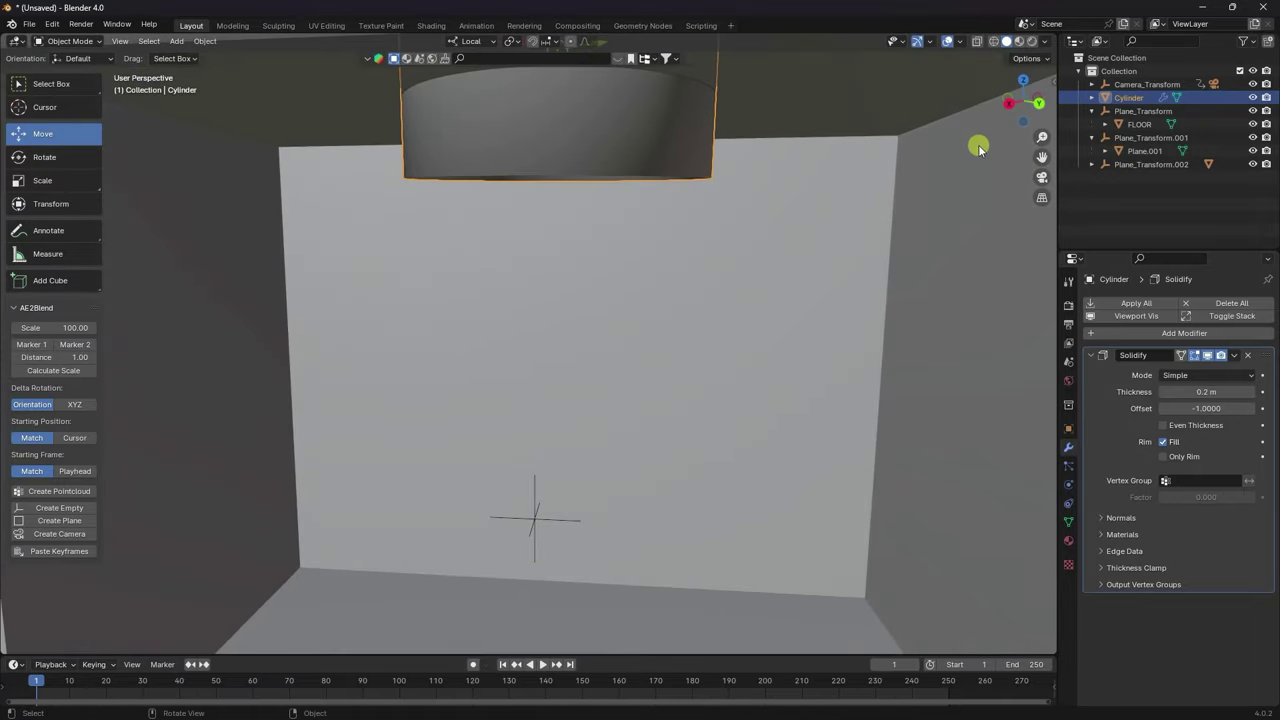
pyautogui.moveTo(1042, 137)
pyautogui.mouseDown()
pyautogui.moveTo(1010, 250)
pyautogui.moveTo(963, 600)
pyautogui.moveTo(1032, 152)
pyautogui.moveTo(1040, 162)
pyautogui.mouseUp()
pyautogui.moveTo(860, 340); pyautogui.dragTo(828, 370, button='middle')
# Add a UV sphere to the scene.
pyautogui.click(176, 41)
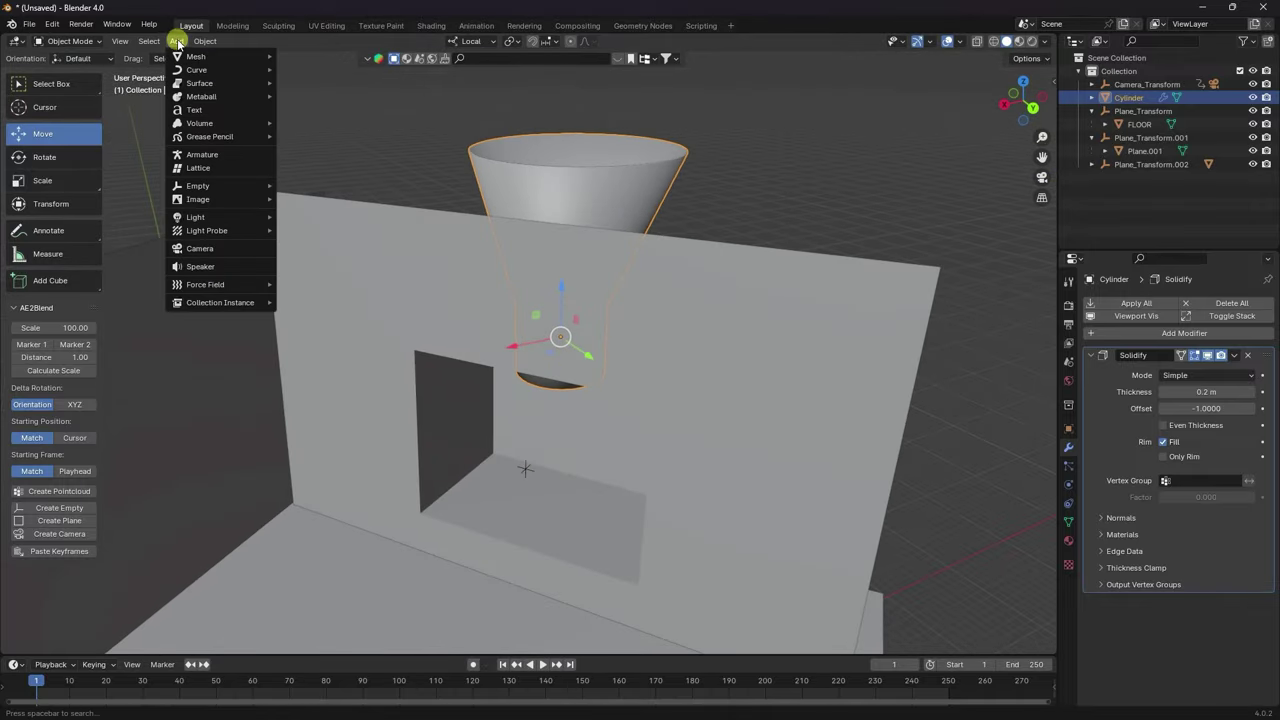
pyautogui.moveTo(200, 56)
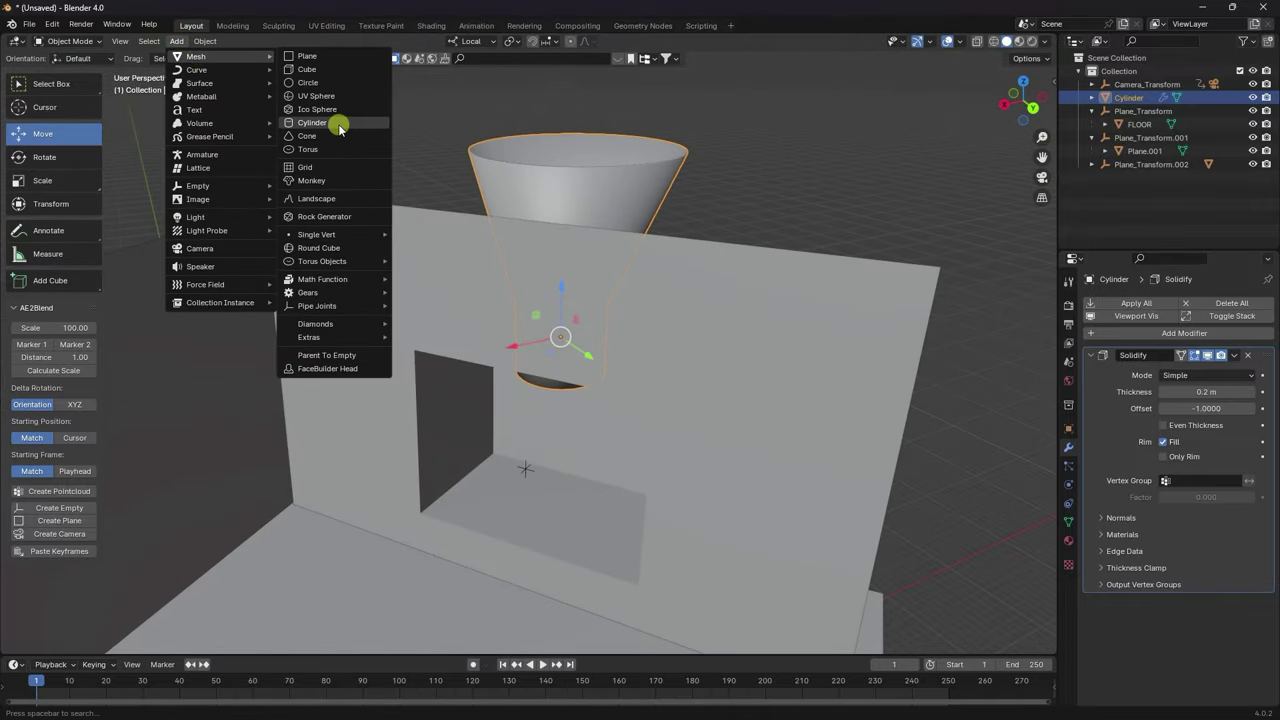
pyautogui.click(336, 97)
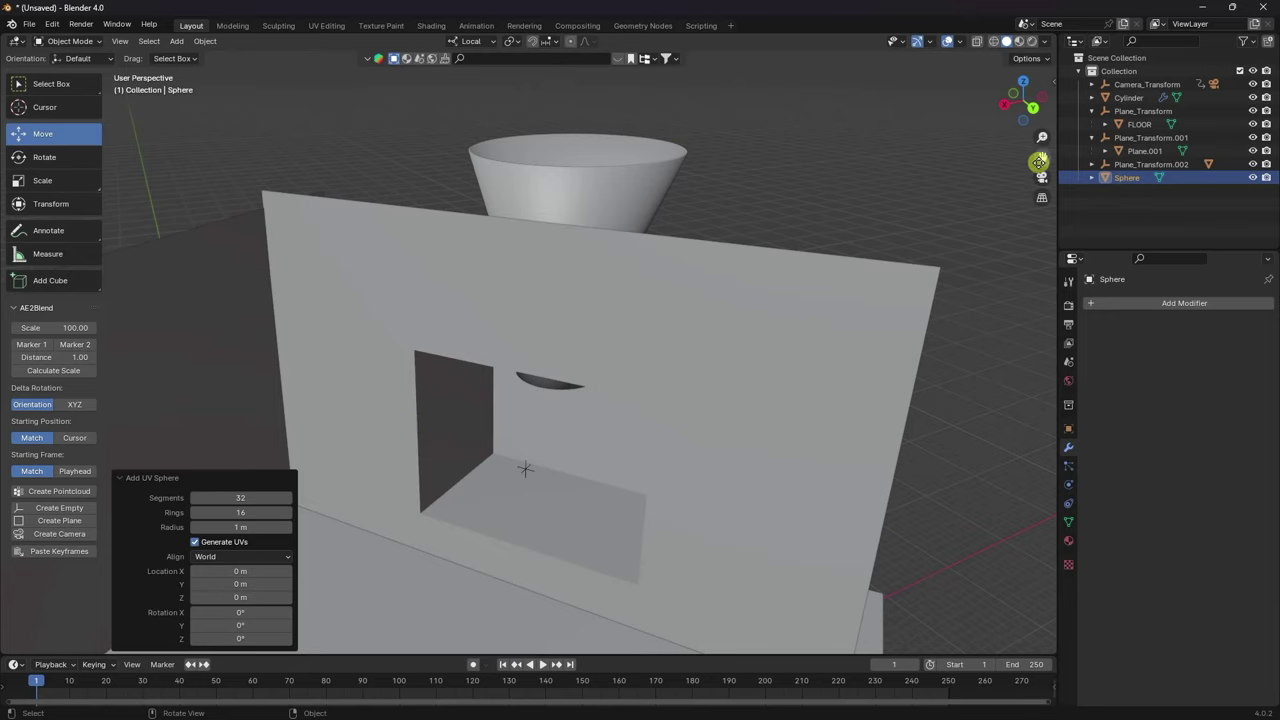
pyautogui.moveTo(1039, 162); pyautogui.dragTo(1134, 243)
# Create a new collection, move the Sphere into it, and rename it Particles.
pyautogui.rightClick(1110, 213)
pyautogui.click(1056, 207)
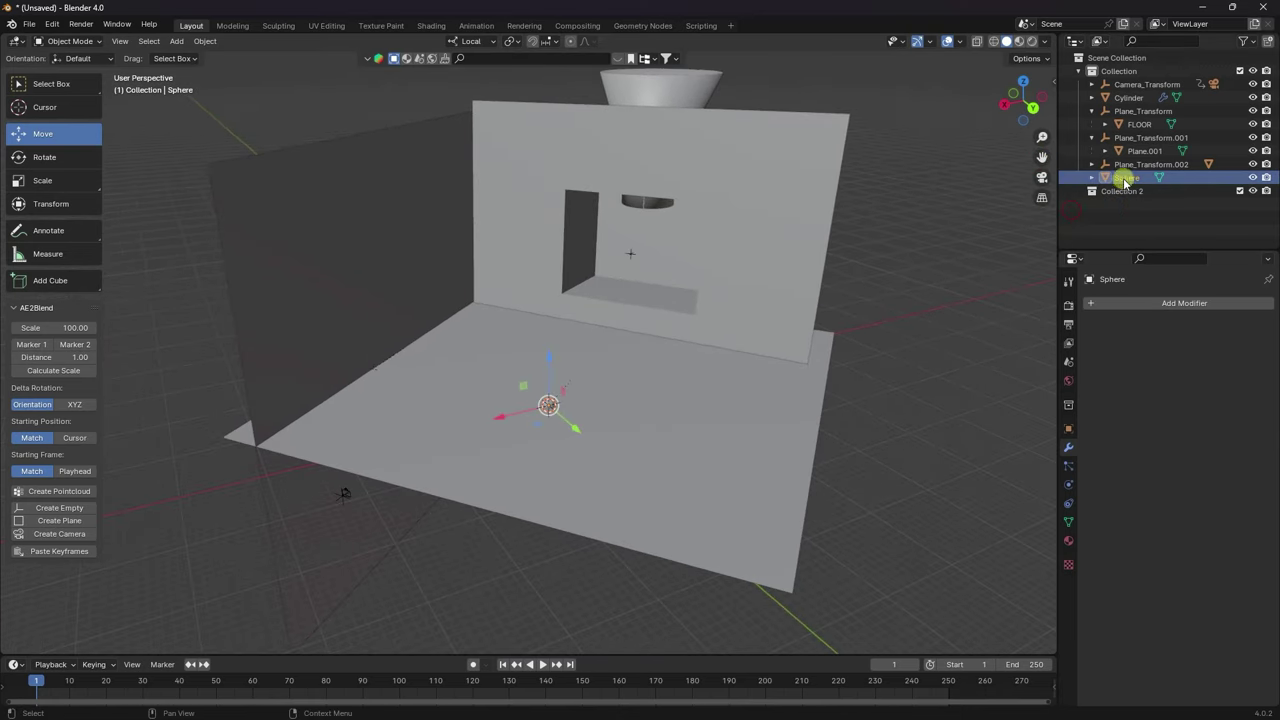
pyautogui.moveTo(1126, 180); pyautogui.dragTo(1123, 189)
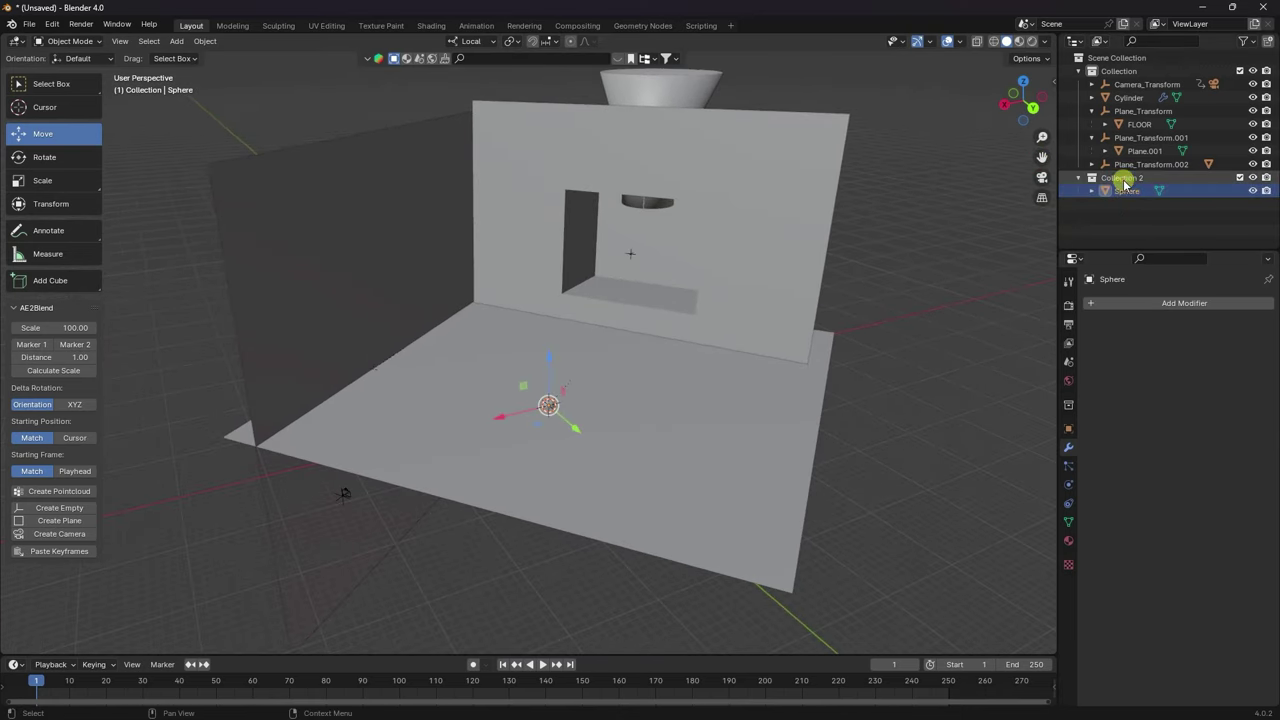
pyautogui.doubleClick(1124, 180)
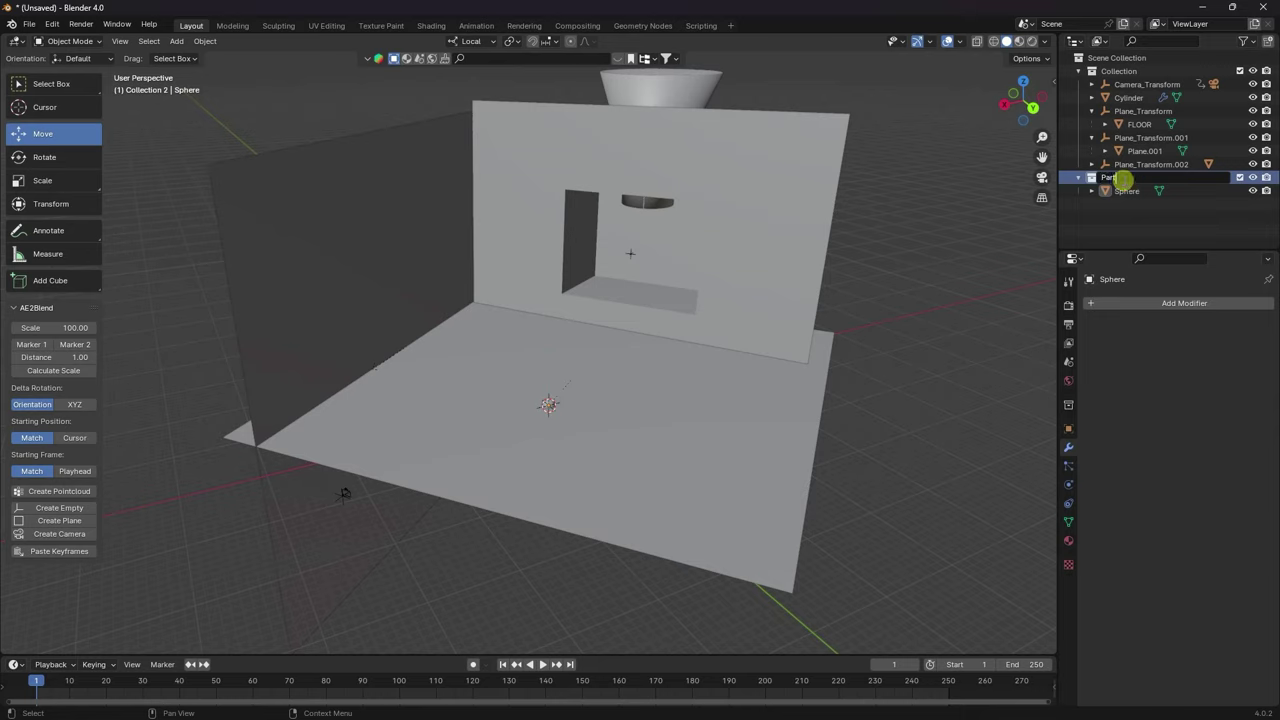
pyautogui.press('Return')
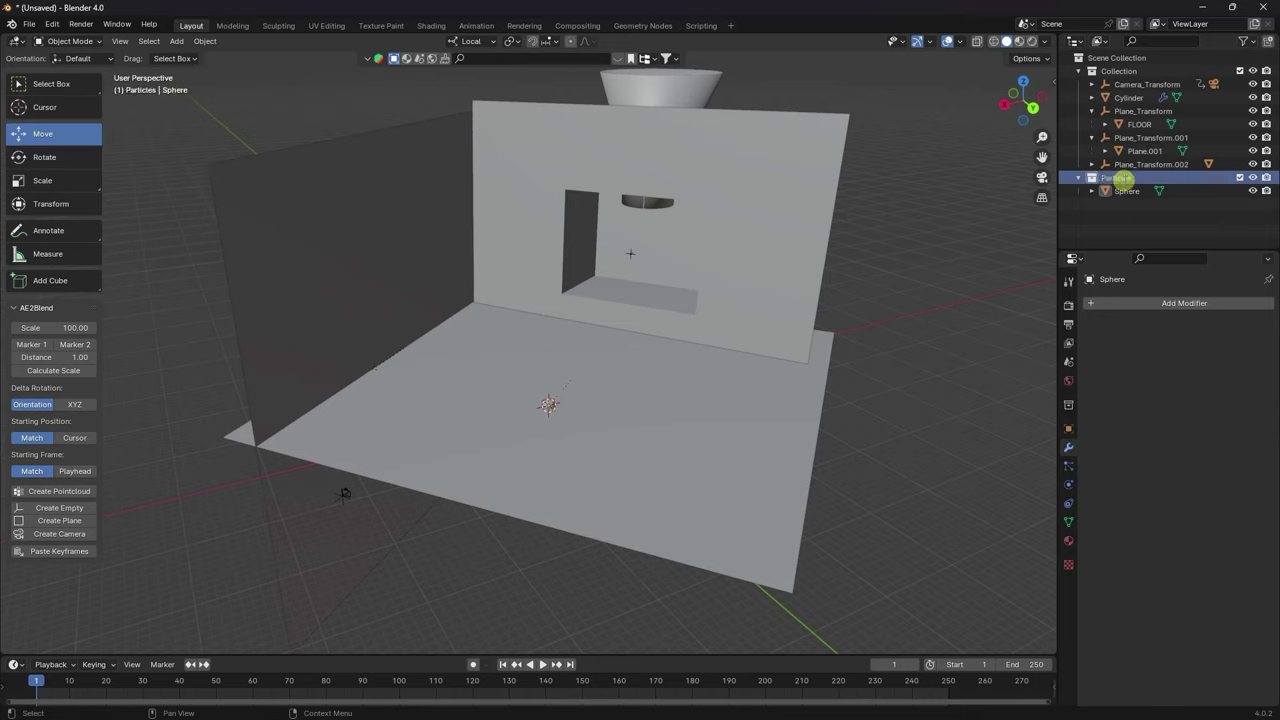
pyautogui.click(1125, 191)
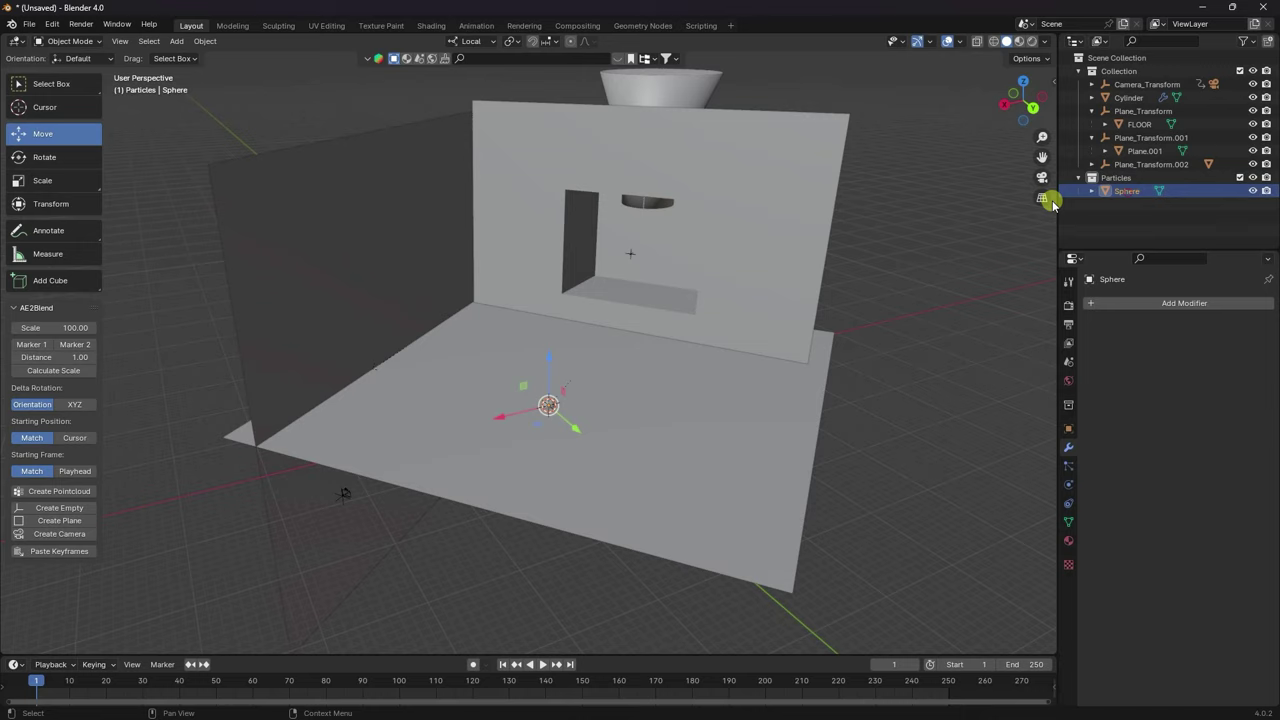
pyautogui.rightClick(551, 407)
# Shade the sphere smooth and add an Array modifier repeating it 6 times along X.
pyautogui.click(551, 405)
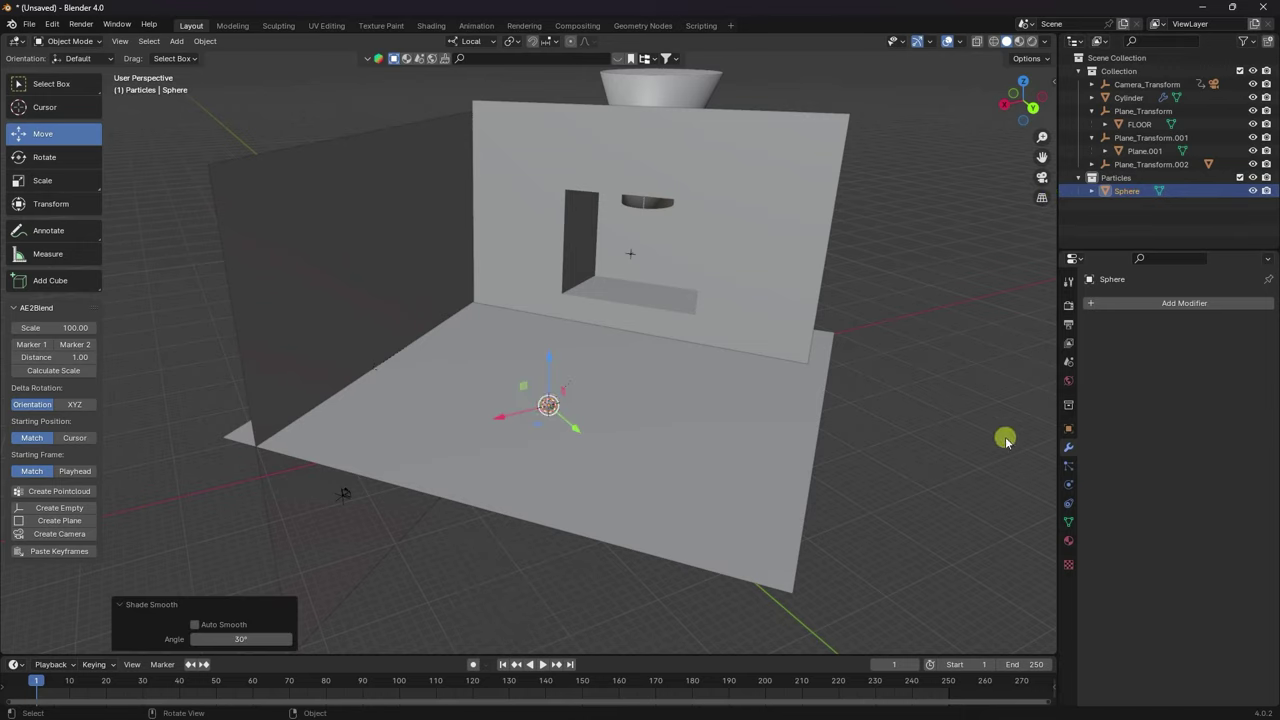
pyautogui.click(1120, 304)
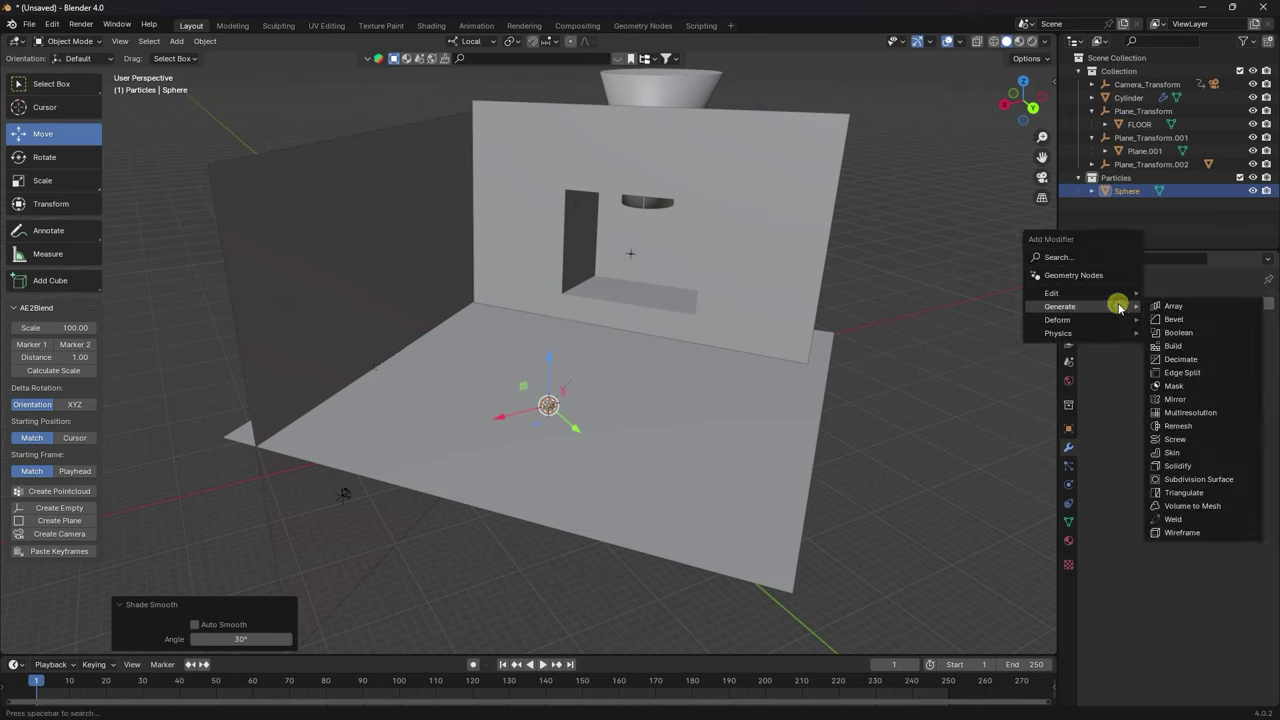
pyautogui.moveTo(1116, 310)
pyautogui.click(1172, 304)
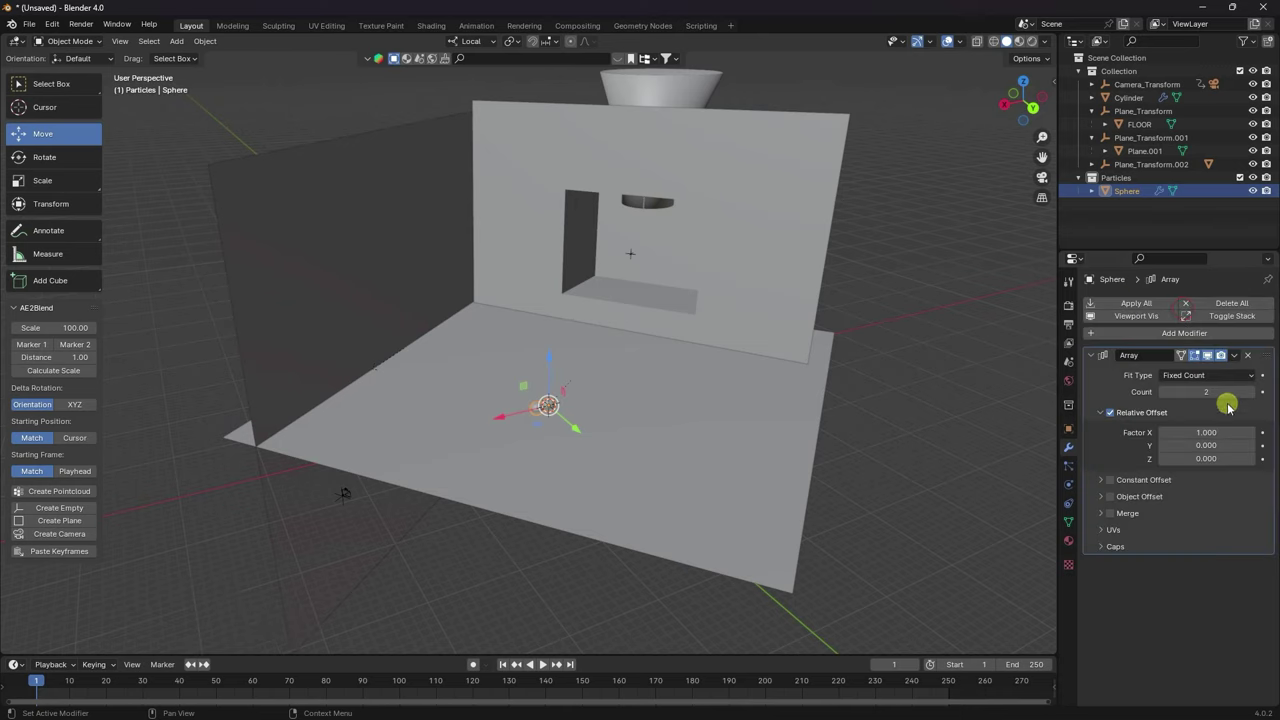
pyautogui.moveTo(1239, 388); pyautogui.dragTo(1221, 432)
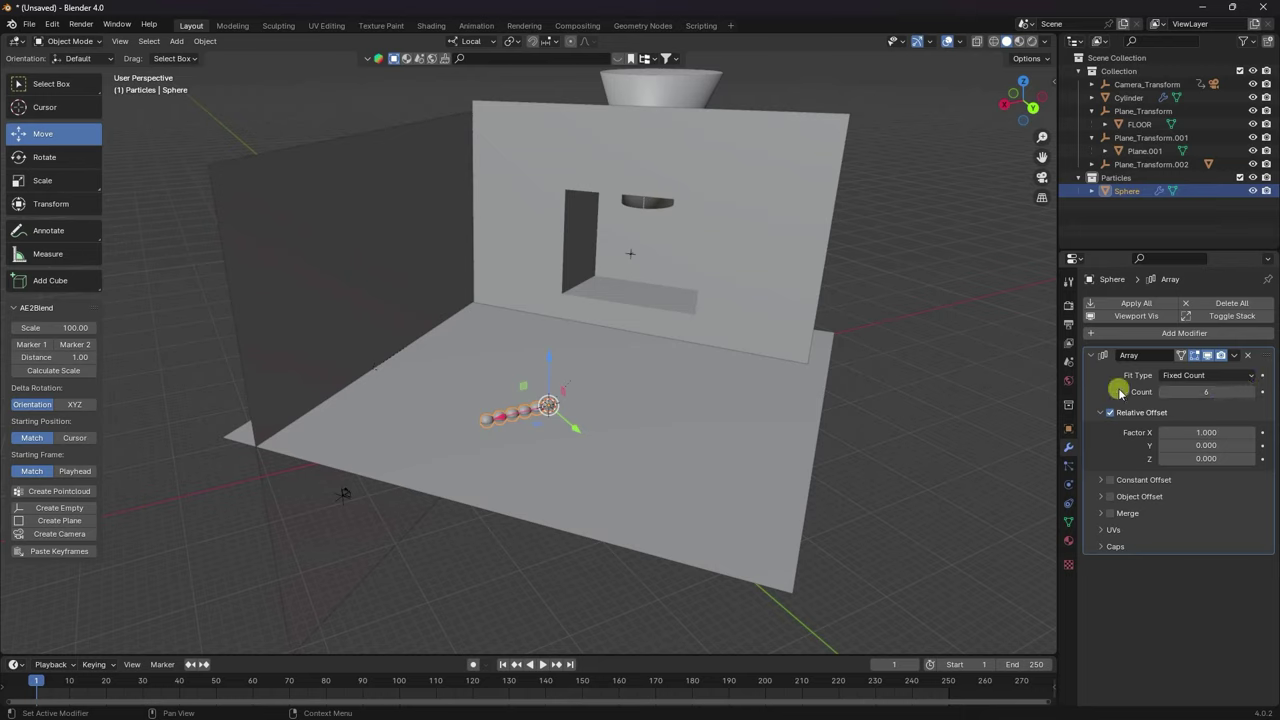
pyautogui.click(1093, 357)
# Add a second Array modifier with count 6, X offset 0 and Y offset 1.
pyautogui.click(1100, 335)
pyautogui.moveTo(1094, 338)
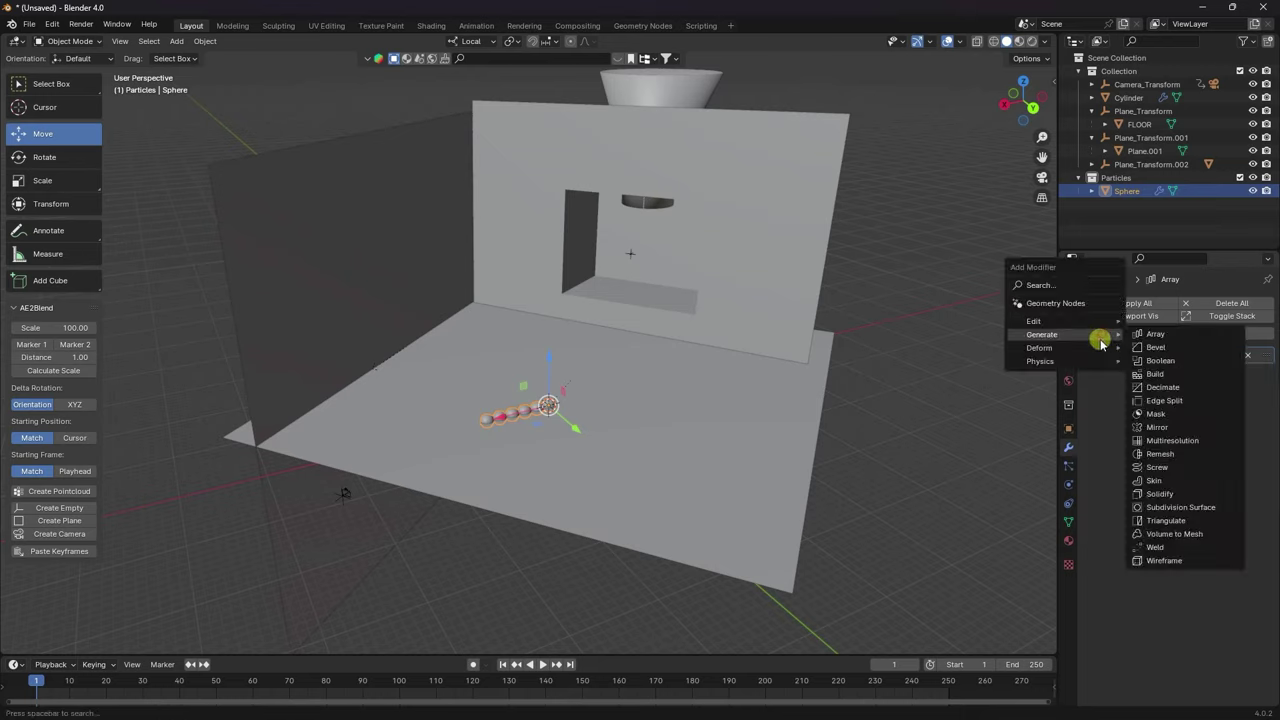
pyautogui.click(1201, 340)
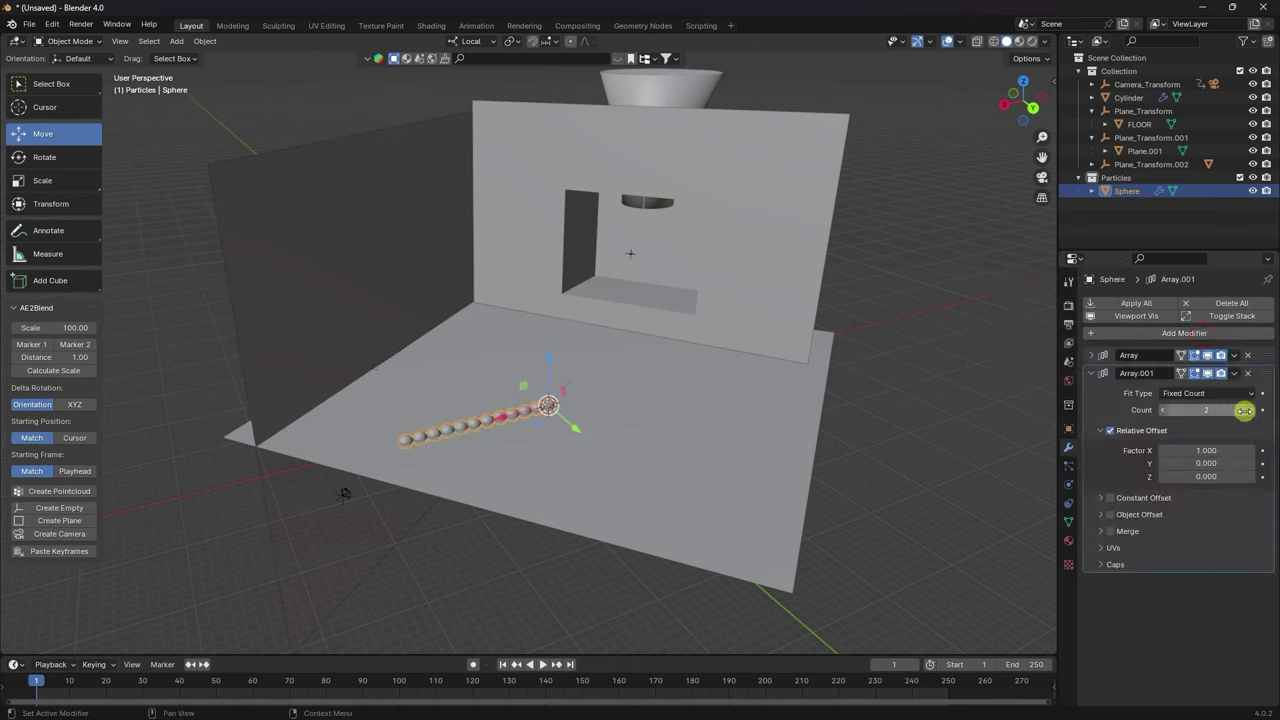
pyautogui.click(1254, 410)
pyautogui.click(1254, 410)
pyautogui.click(1254, 410)
pyautogui.click(1254, 410)
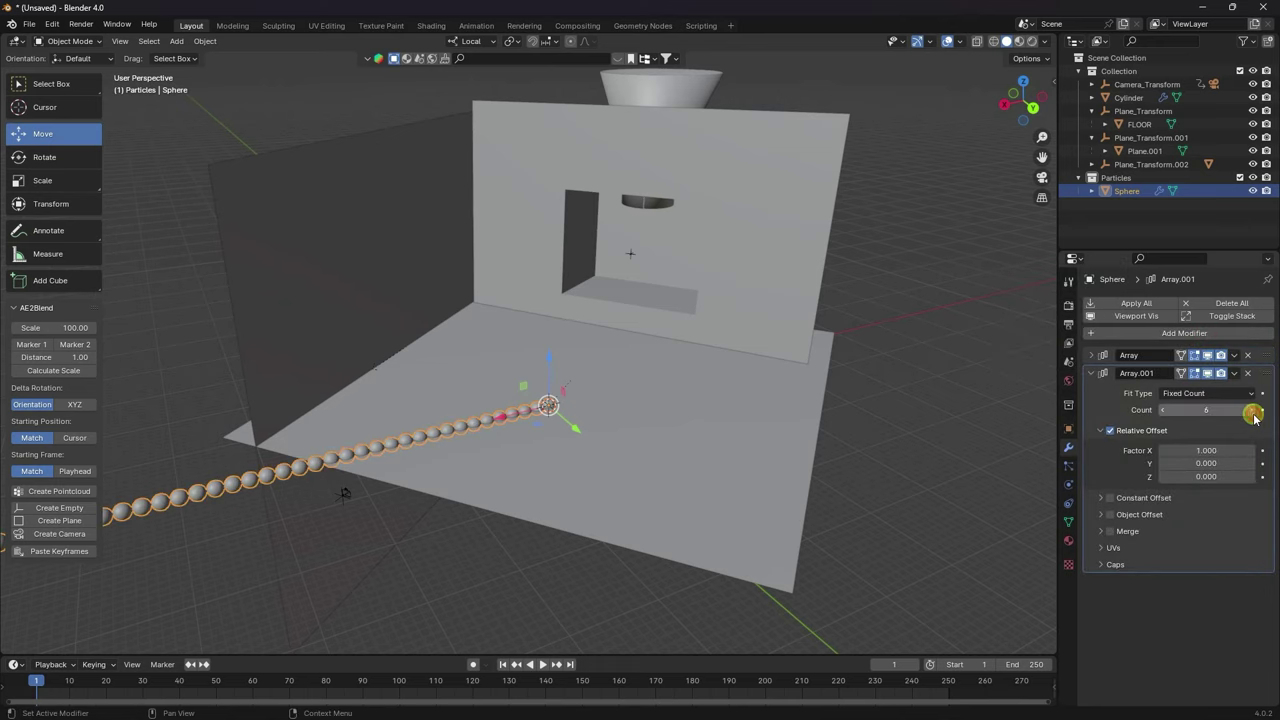
pyautogui.click(1162, 410)
pyautogui.moveTo(1203, 450); pyautogui.dragTo(1165, 450)
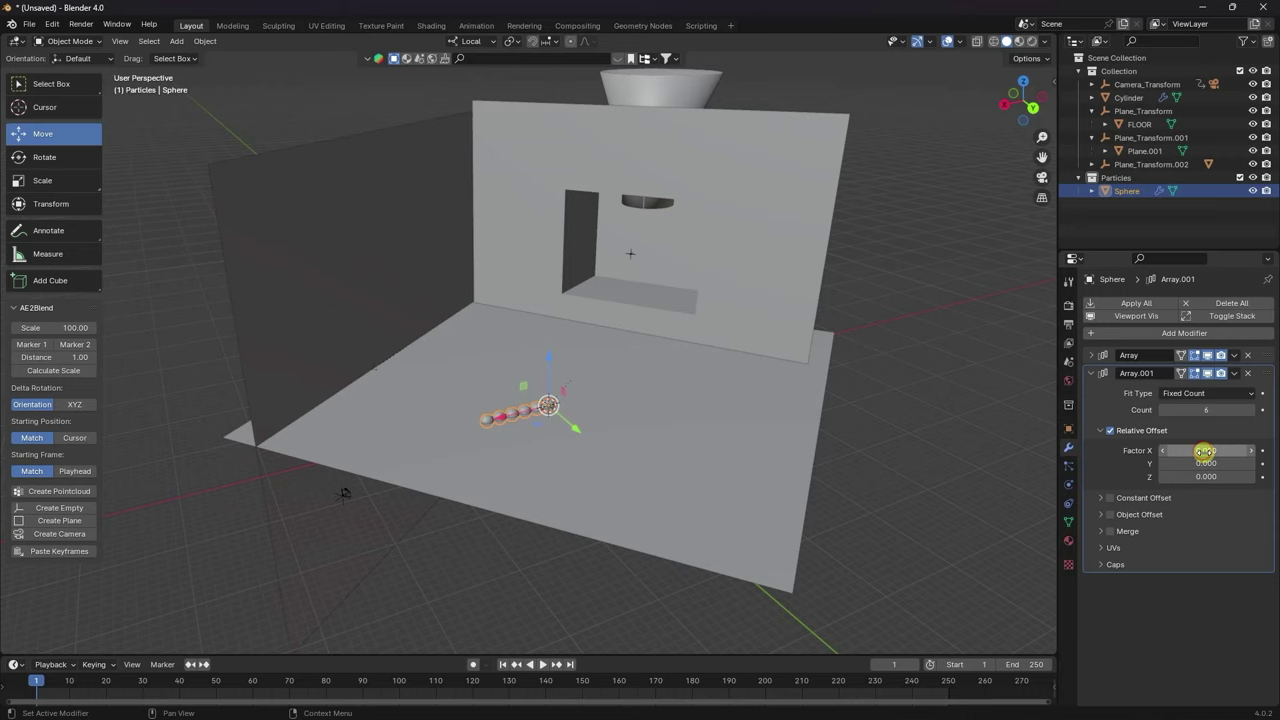
pyautogui.click(1201, 463)
pyautogui.write('1')
pyautogui.press('Return')
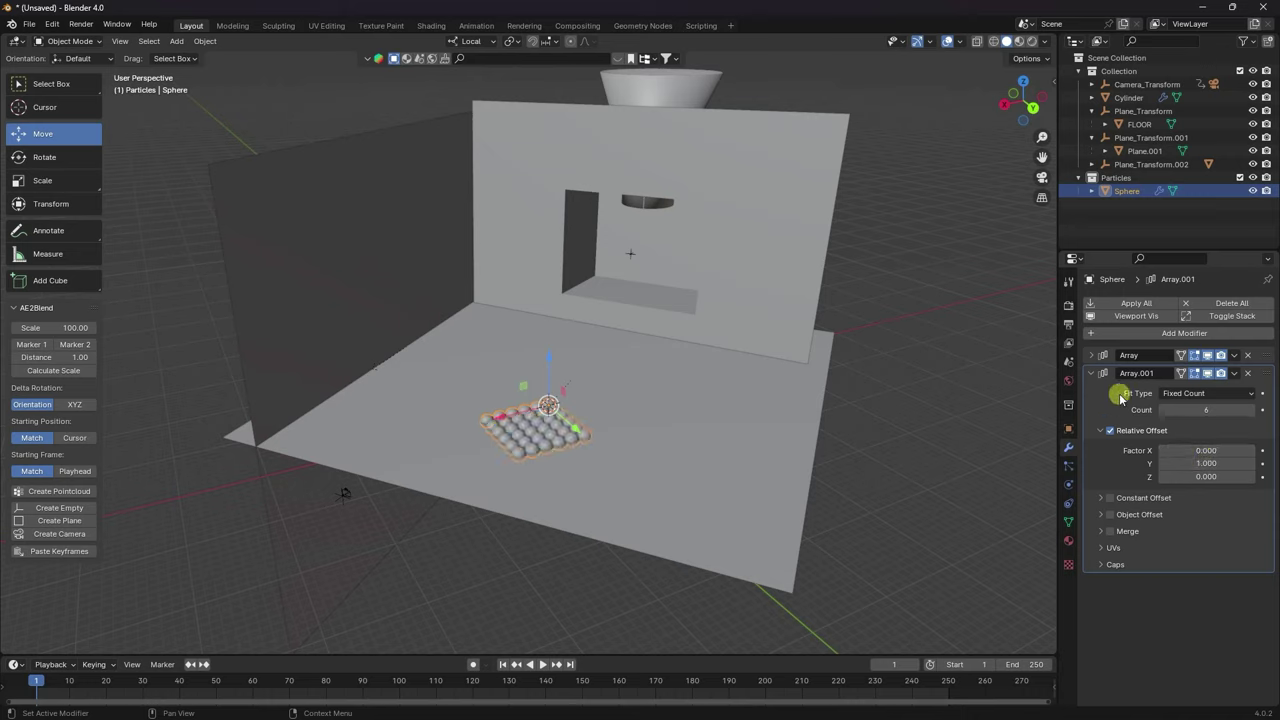
pyautogui.click(1097, 373)
# Add a third Array modifier with count 10, X offset 0 and Z offset 1.
pyautogui.click(1104, 333)
pyautogui.moveTo(1100, 330)
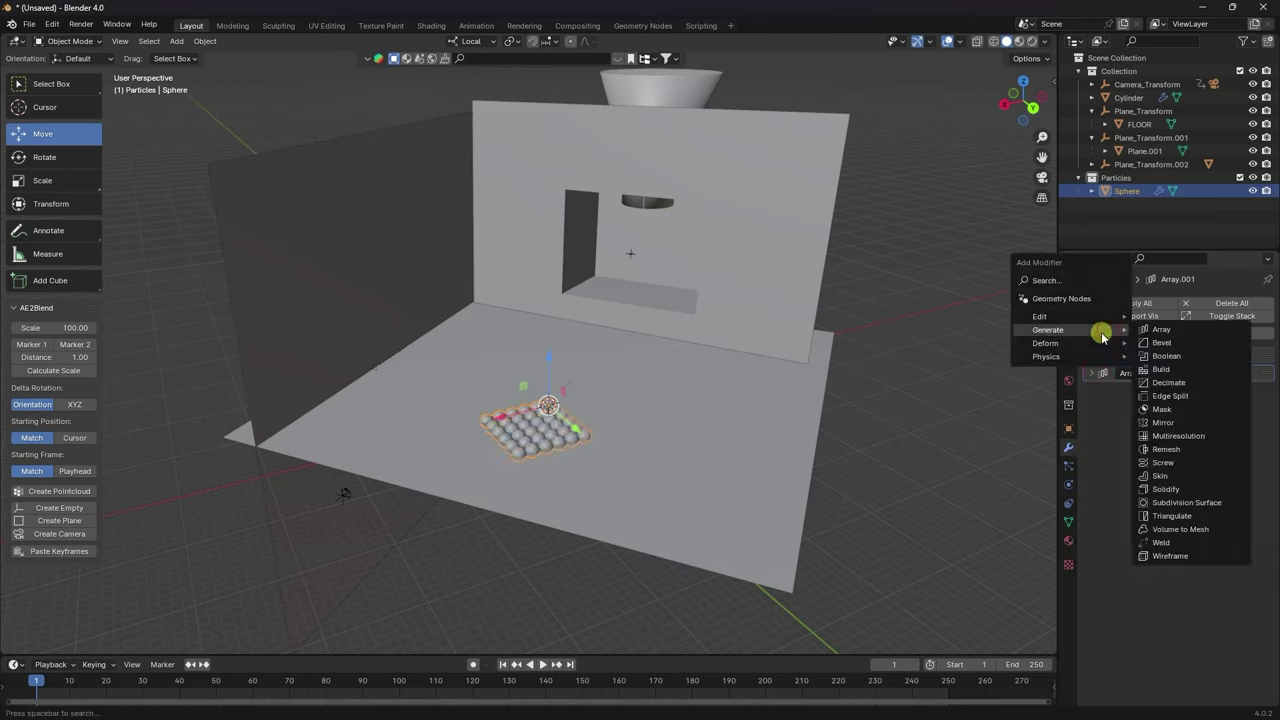
pyautogui.click(1178, 330)
pyautogui.click(1211, 430)
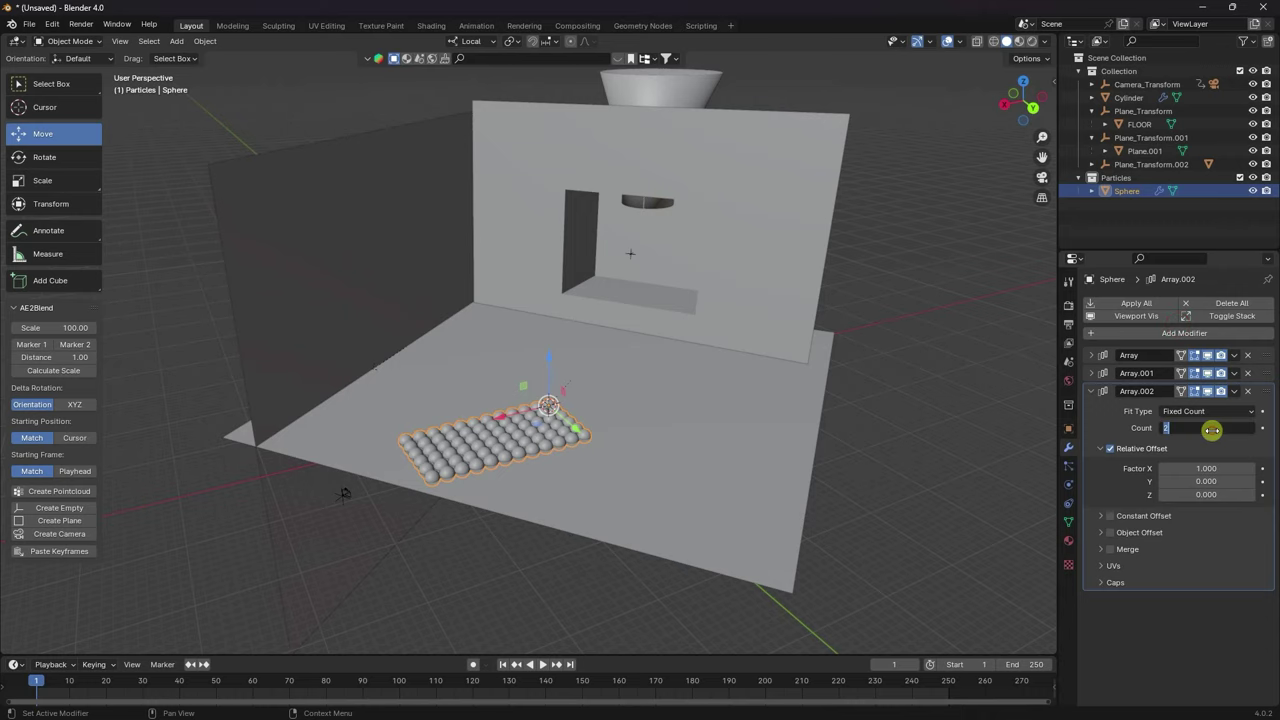
pyautogui.write('10')
pyautogui.press('Return')
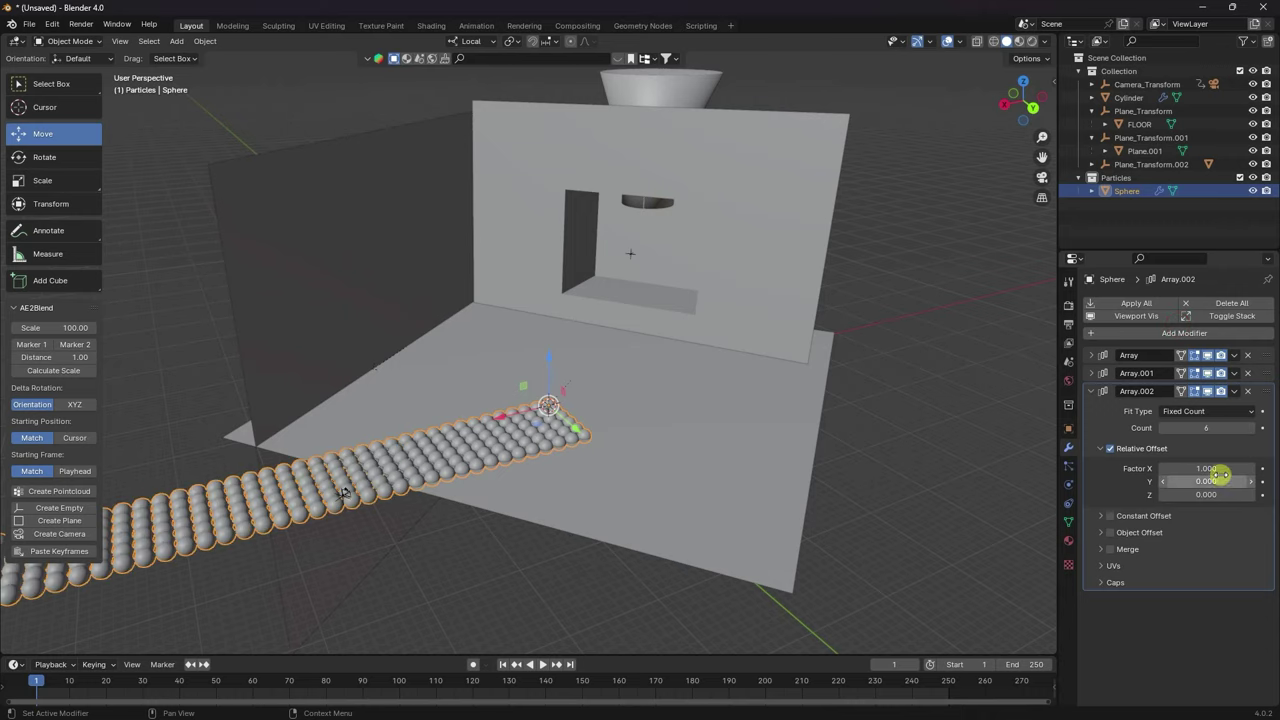
pyautogui.click(1208, 469)
pyautogui.write('0')
pyautogui.press('Return')
pyautogui.click(1205, 494)
pyautogui.write('1')
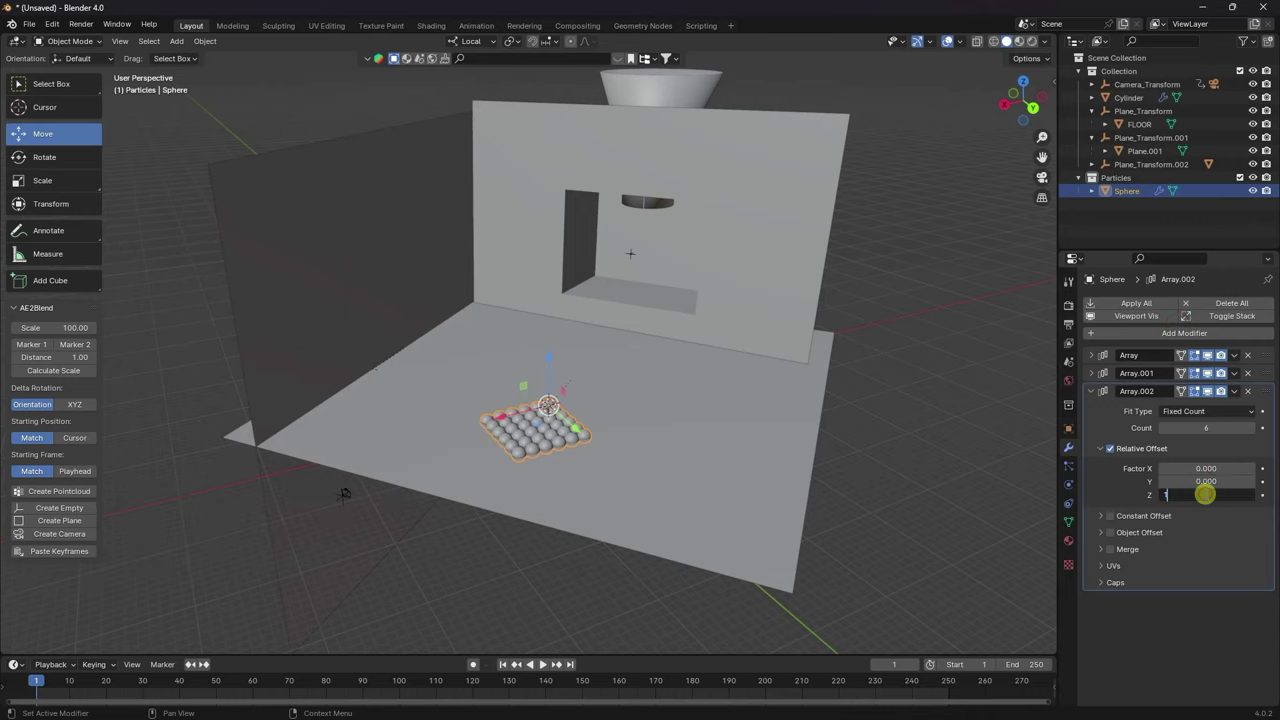
pyautogui.press('Return')
# Raise the third array's count to 30 layers for a tall sphere tower.
pyautogui.moveTo(560, 409)
pyautogui.mouseDown(button='middle')
pyautogui.moveTo(549, 406)
pyautogui.moveTo(572, 404)
pyautogui.mouseUp(button='middle')
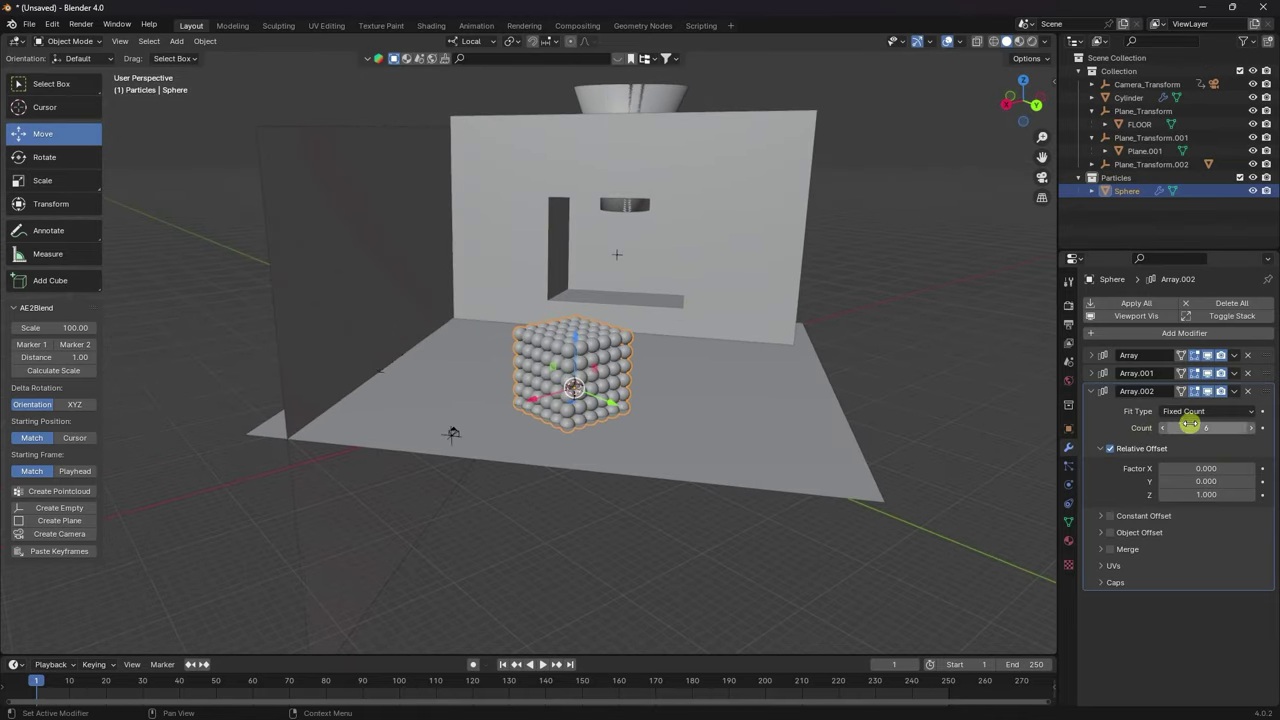
pyautogui.click(1250, 427)
pyautogui.click(1250, 427)
pyautogui.click(1250, 427)
pyautogui.click(1250, 427)
pyautogui.click(1250, 427)
pyautogui.click(1250, 427)
pyautogui.click(1250, 427)
pyautogui.click(1251, 428)
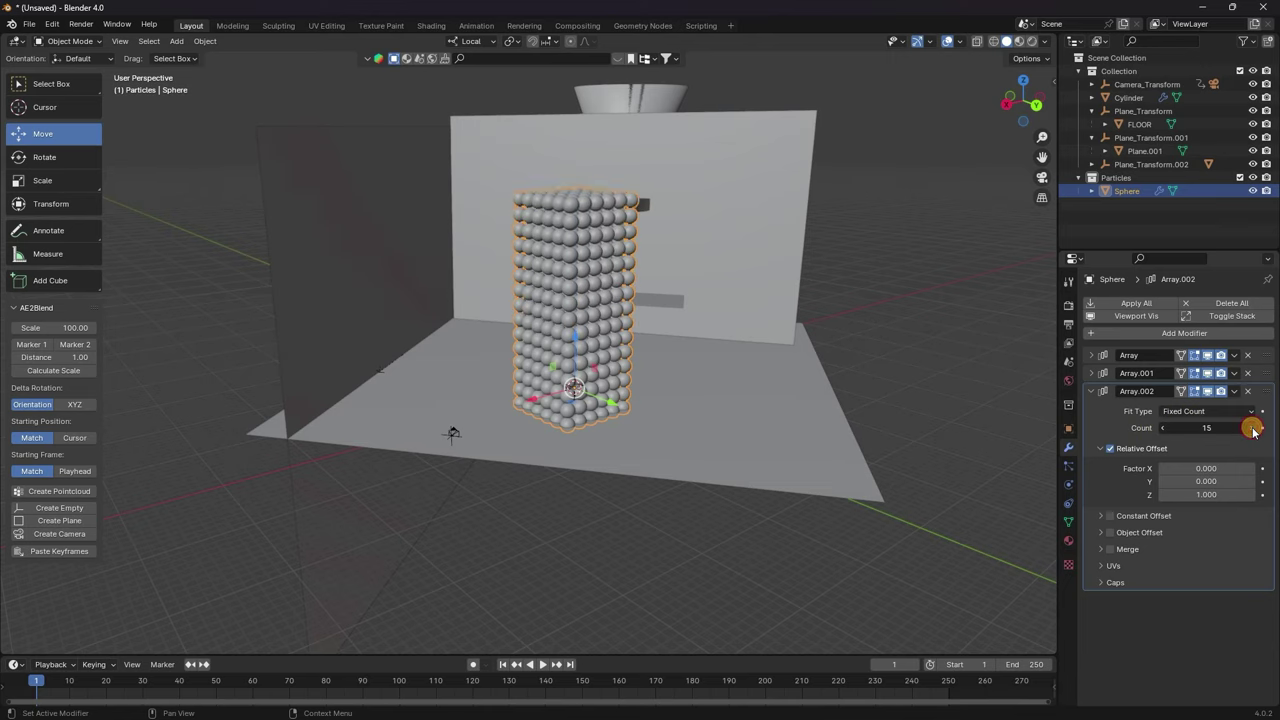
pyautogui.click(1251, 428)
pyautogui.click(1251, 428)
pyautogui.click(1251, 428)
pyautogui.click(1251, 428)
pyautogui.click(1251, 428)
pyautogui.click(1251, 428)
pyautogui.click(1251, 428)
pyautogui.click(1246, 428)
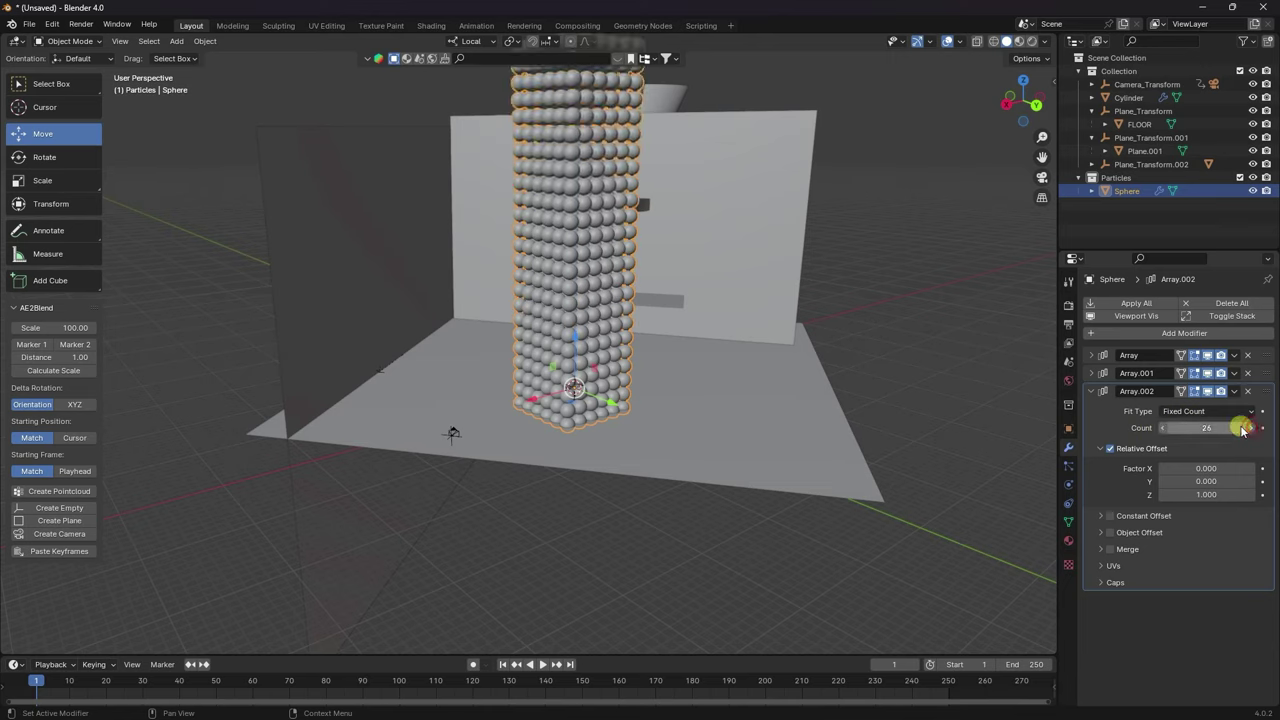
pyautogui.click(1224, 424)
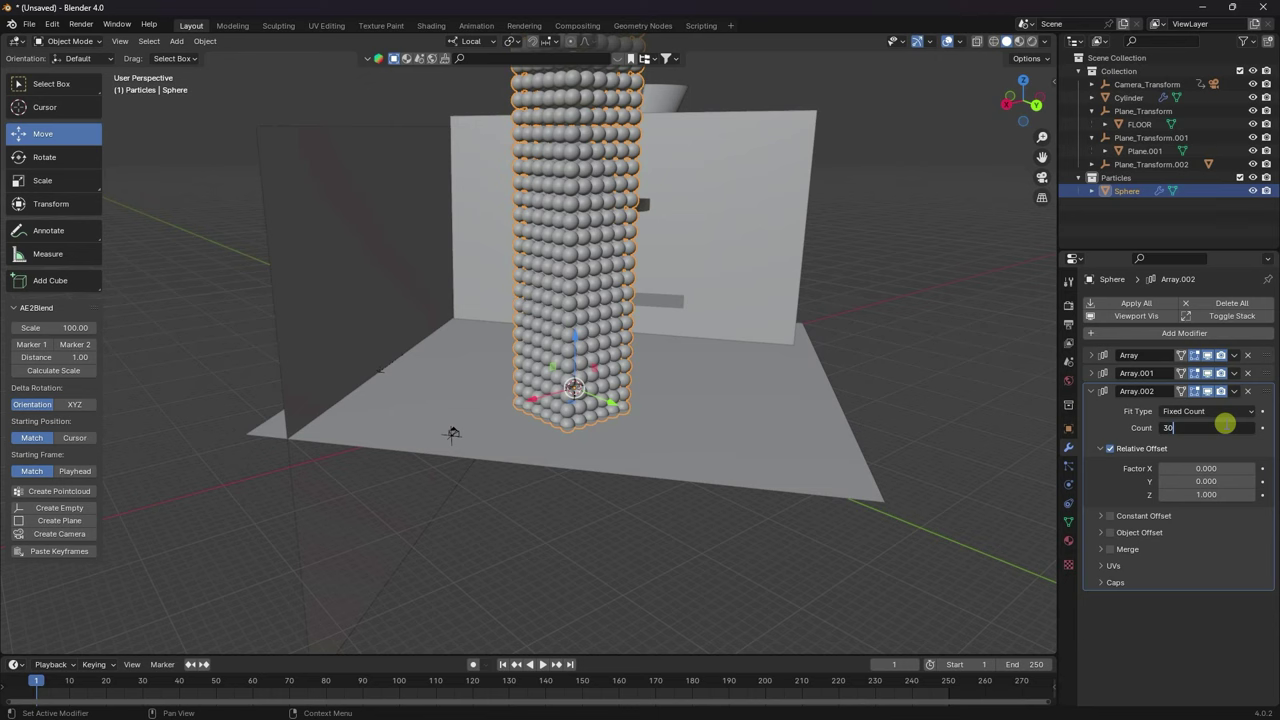
pyautogui.press('Return')
# In Top view, move the sphere column over the funnel.
pyautogui.moveTo(1041, 140); pyautogui.dragTo(31, 300)
pyautogui.moveTo(620, 340); pyautogui.dragTo(621, 314, button='middle')
pyautogui.moveTo(686, 252); pyautogui.dragTo(392, 359, button='middle')
pyautogui.press('KP_7')
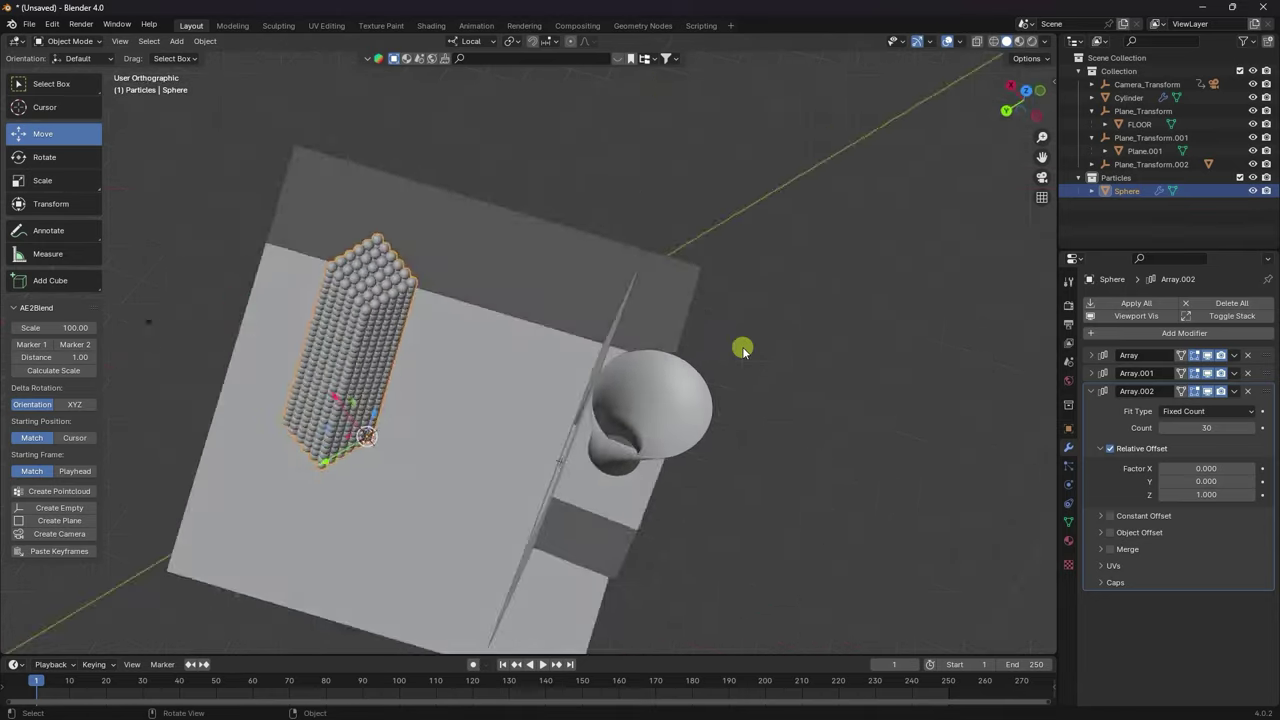
pyautogui.moveTo(593, 160); pyautogui.dragTo(355, 341)
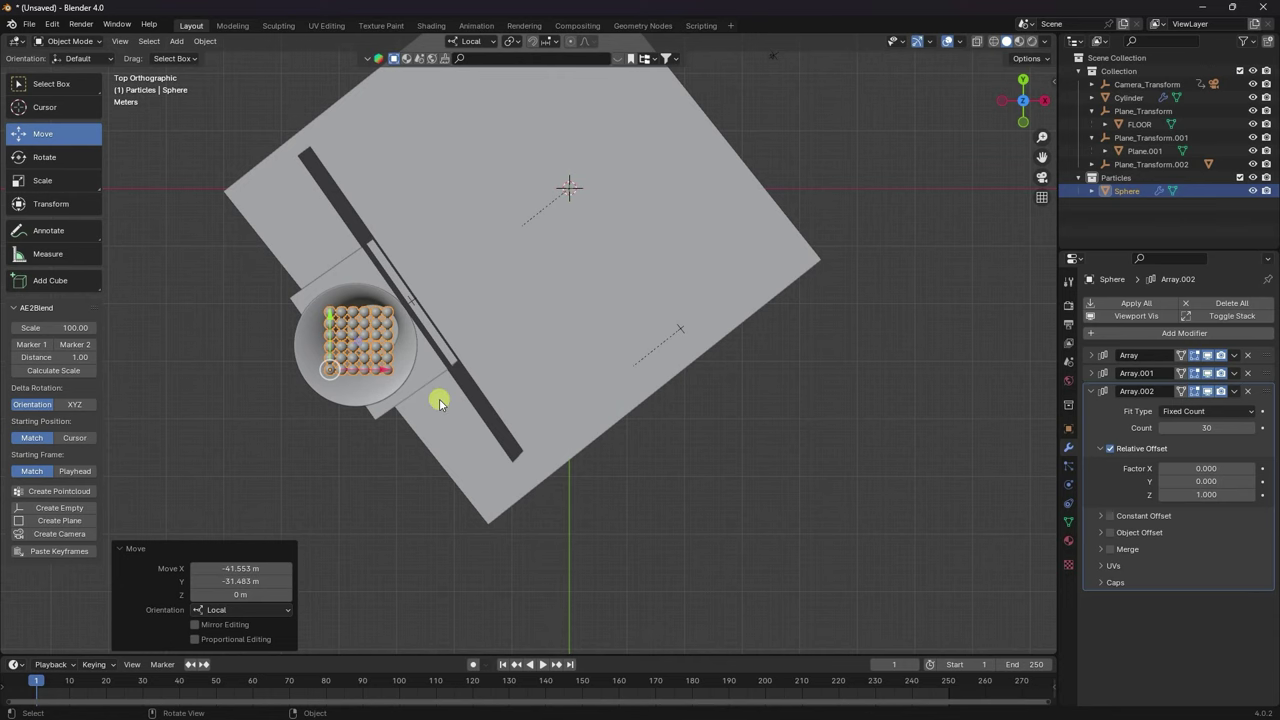
# In Front view, raise the sphere column about 44.9 m along Z.
pyautogui.press('KP_1')
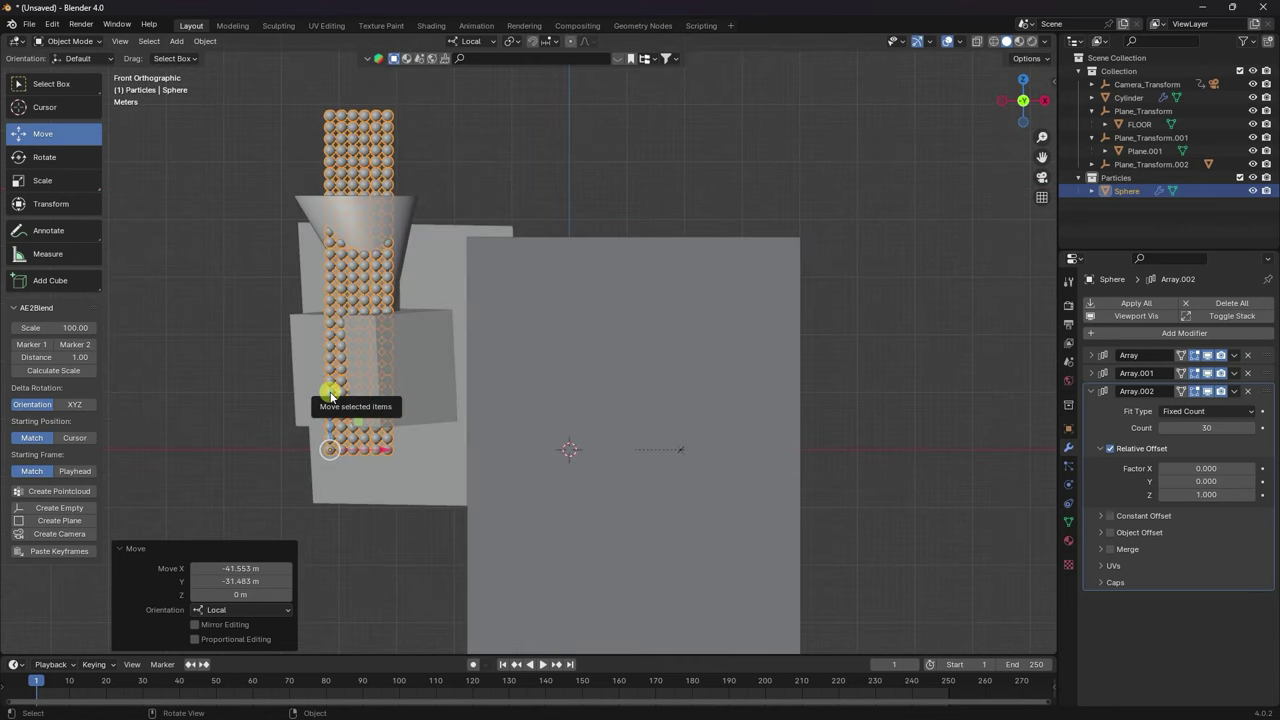
pyautogui.moveTo(331, 392); pyautogui.dragTo(343, 126)
pyautogui.moveTo(343, 126); pyautogui.dragTo(448, 181, button='middle')
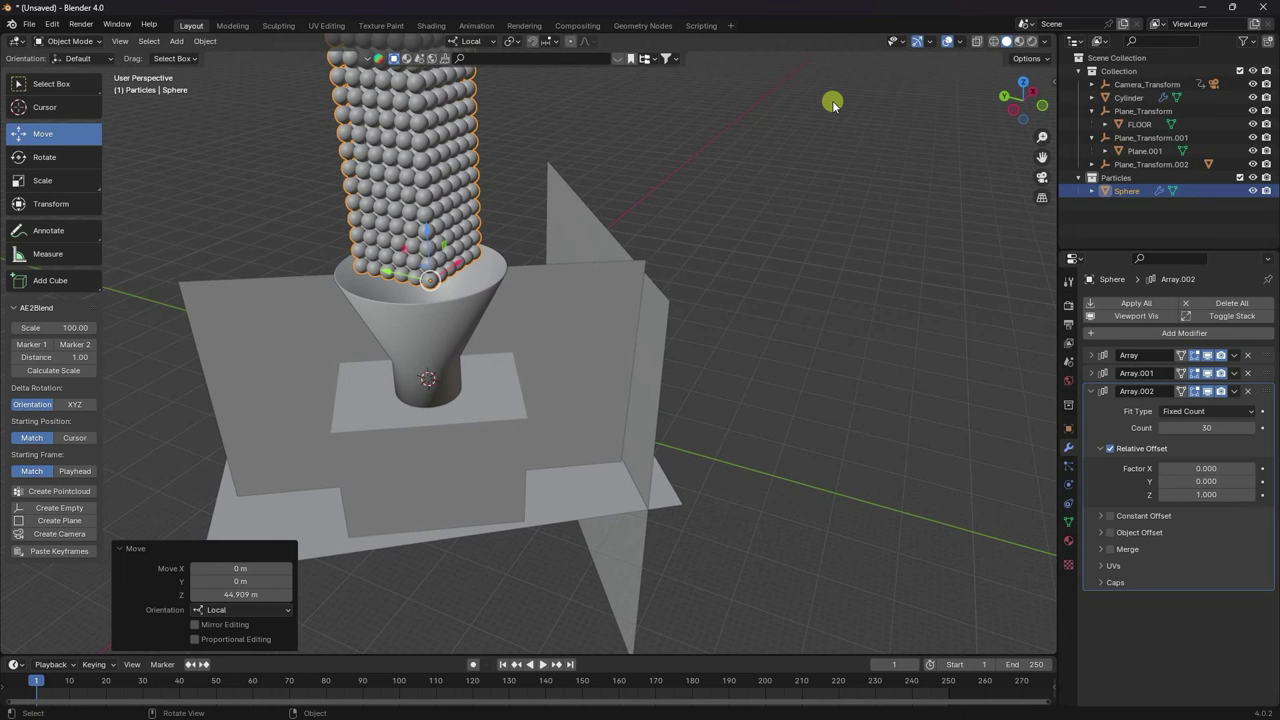
pyautogui.moveTo(1042, 157); pyautogui.dragTo(824, 250)
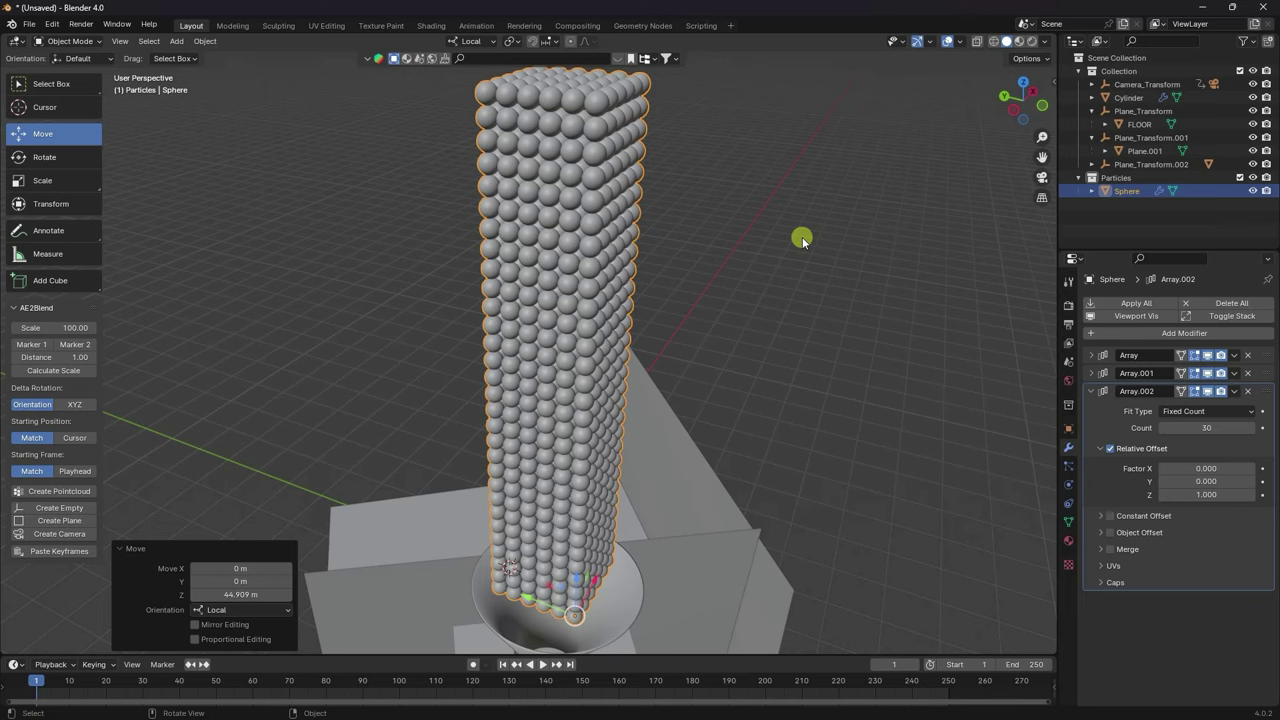
pyautogui.click(1128, 192)
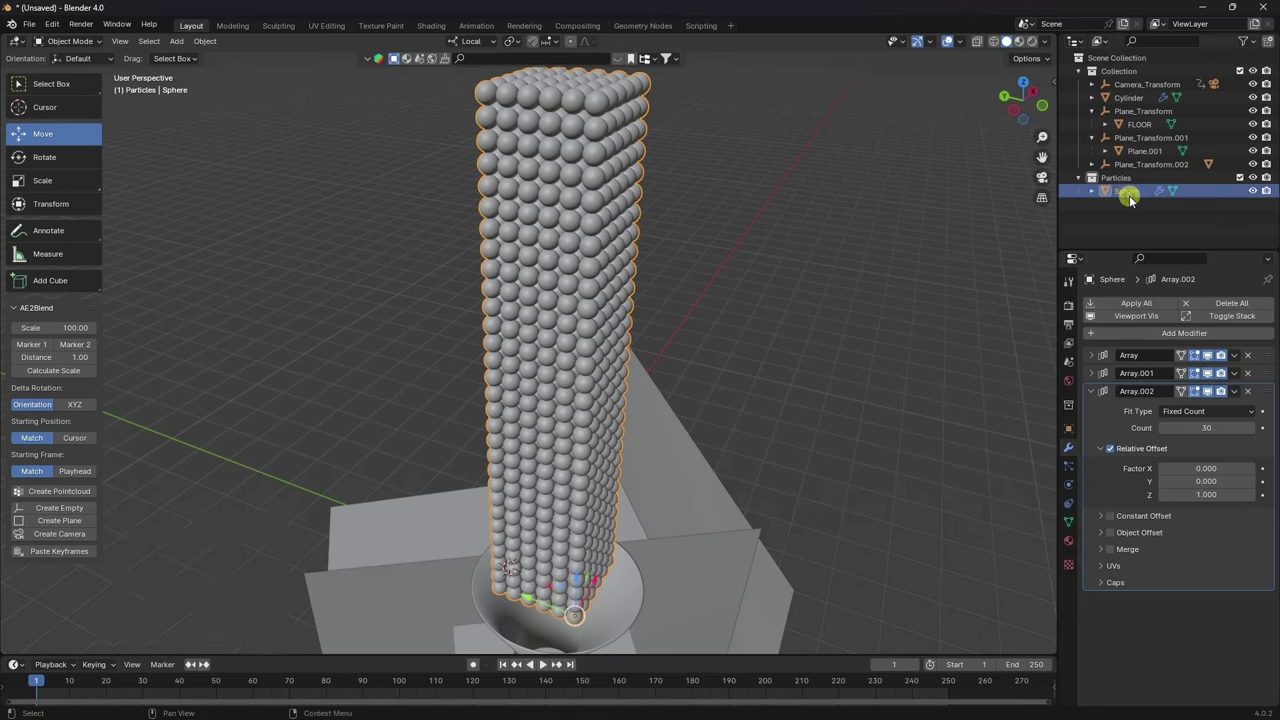
# Create a new material for the spheres in the Shading workspace.
pyautogui.click(434, 25)
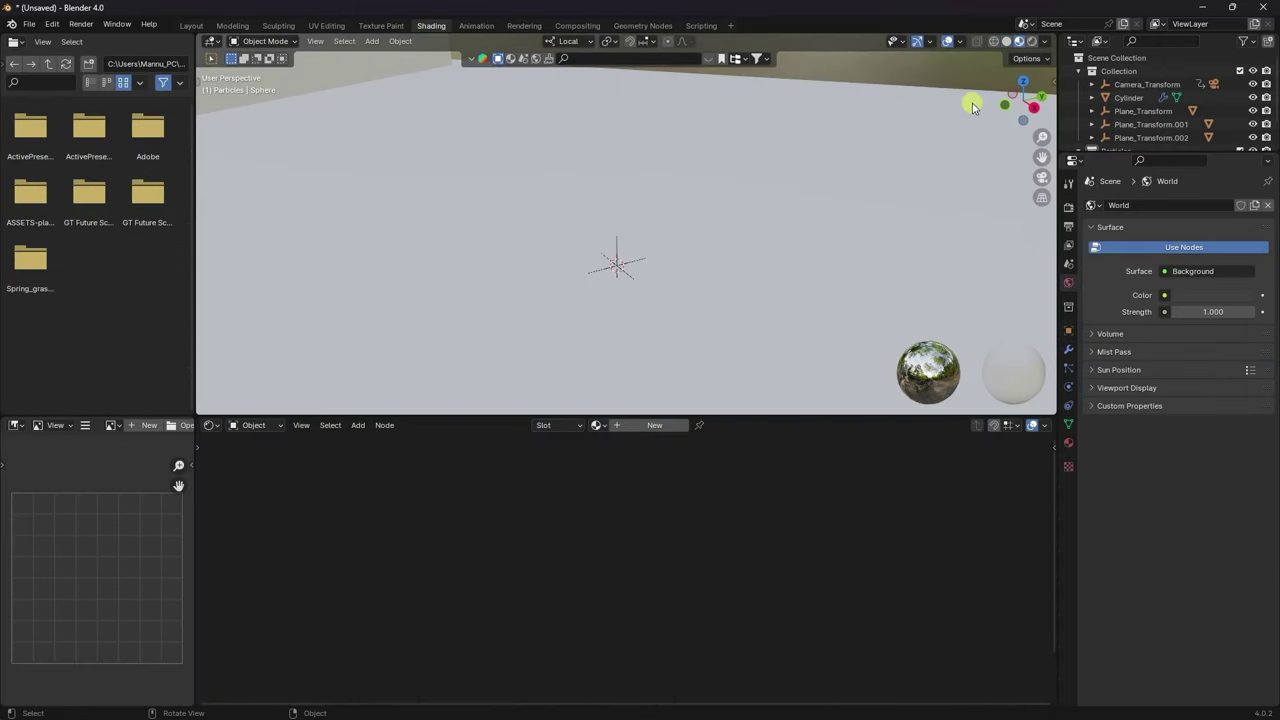
pyautogui.click(614, 427)
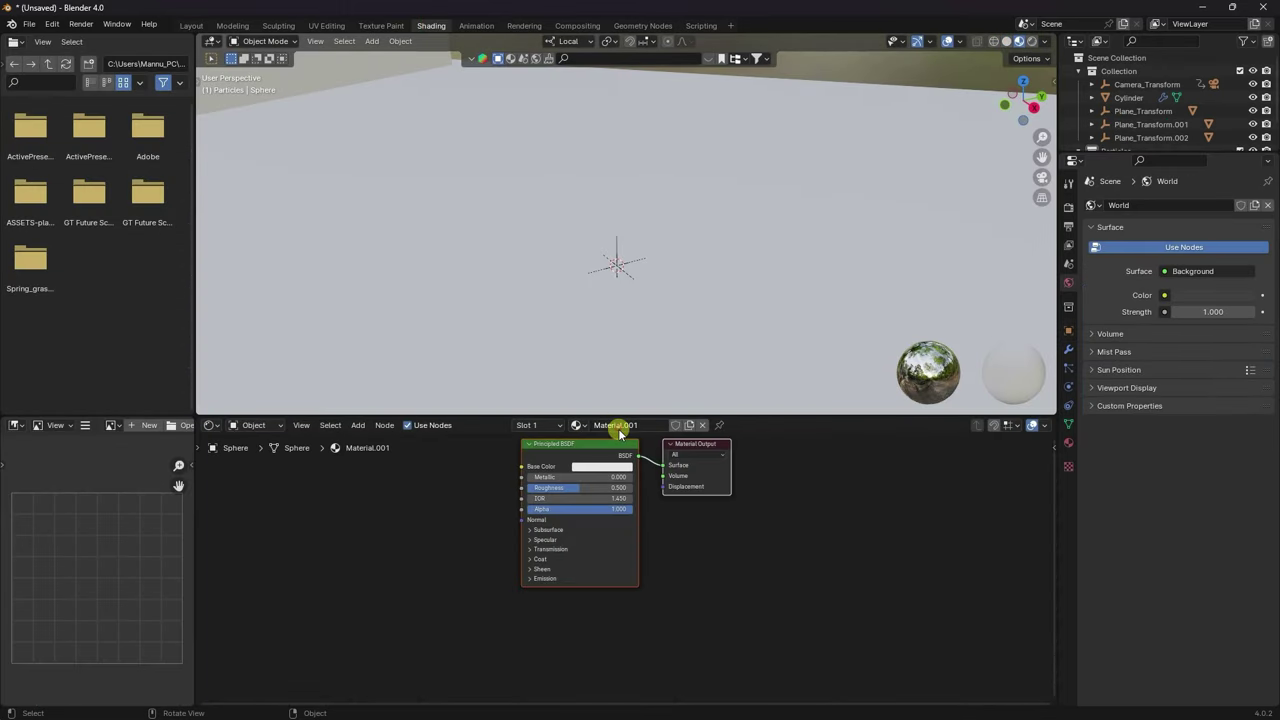
pyautogui.moveTo(523, 534); pyautogui.dragTo(537, 577, button='middle')
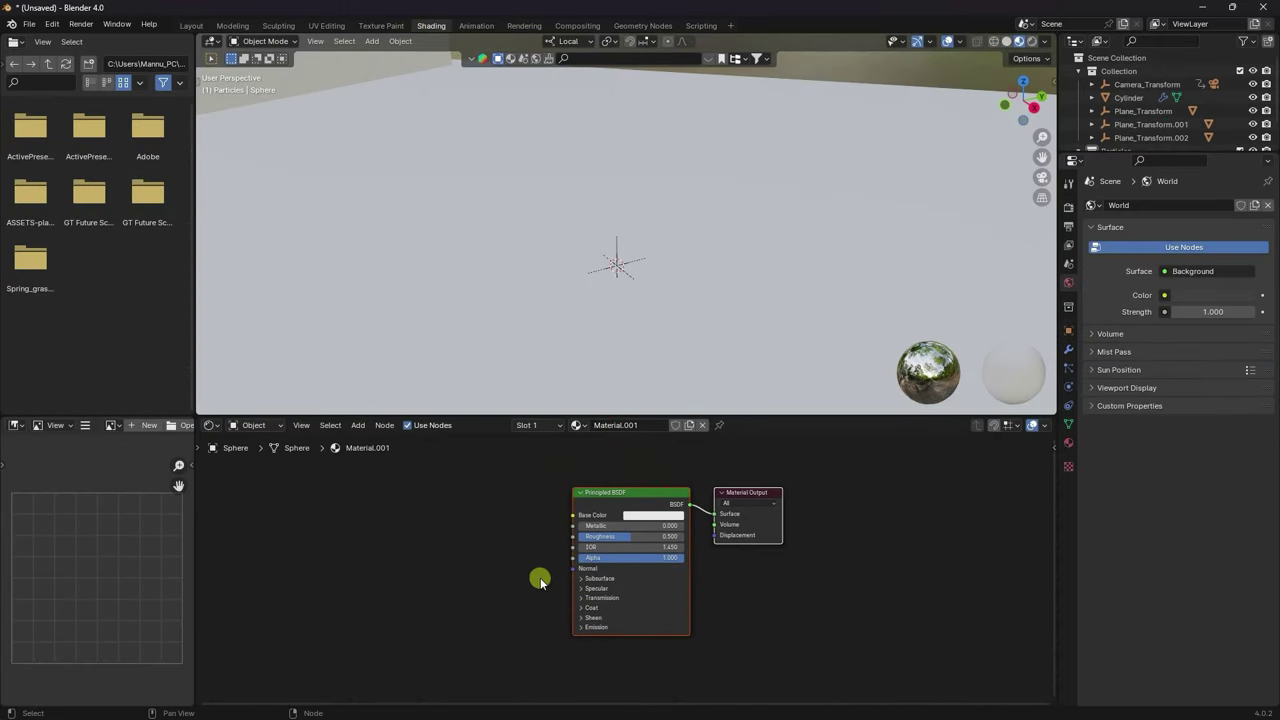
# Add an Object Info node to the left of the shader.
pyautogui.click(358, 425)
pyautogui.moveTo(376, 444)
pyautogui.write('a')
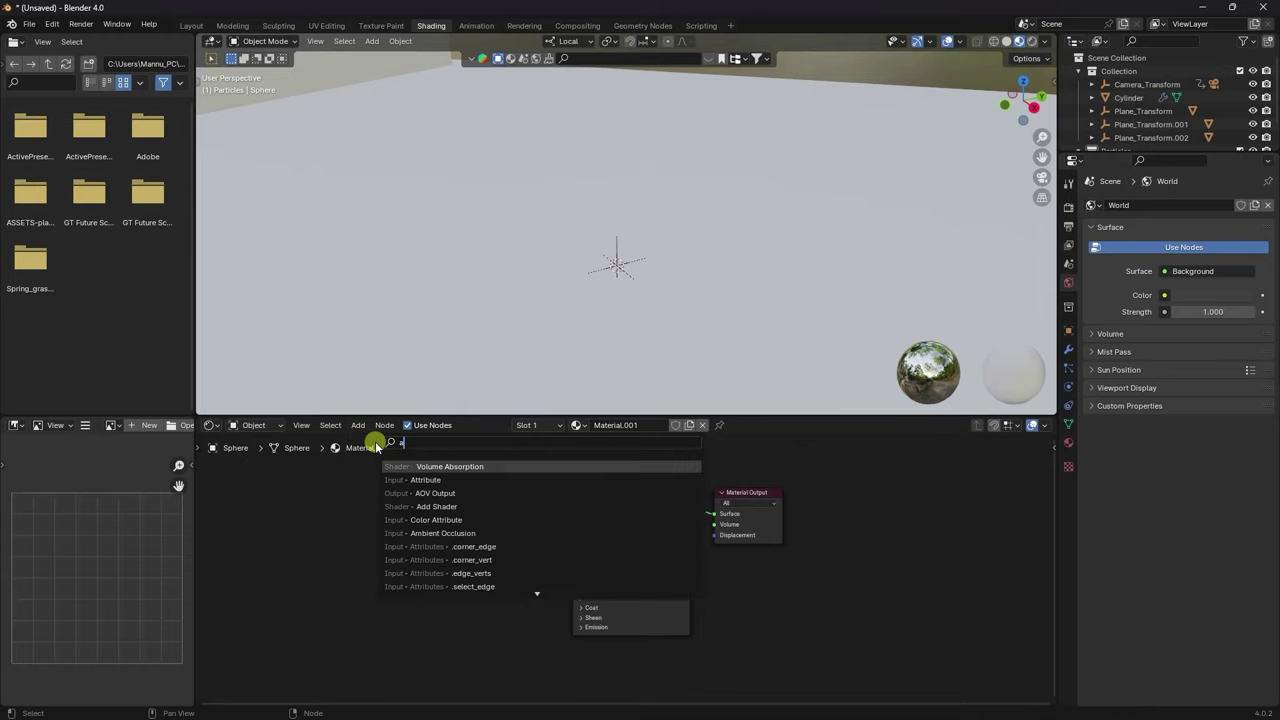
pyautogui.write('o')
pyautogui.press('BackSpace')
pyautogui.press('BackSpace')
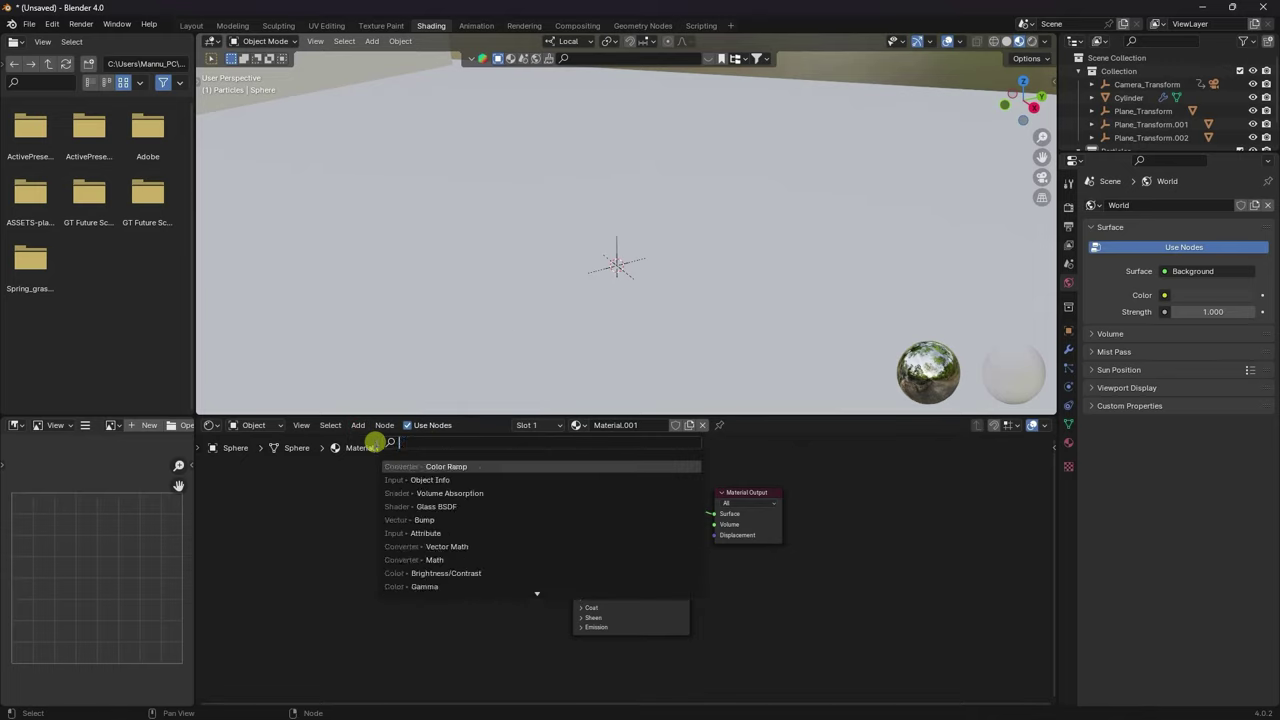
pyautogui.write('ob')
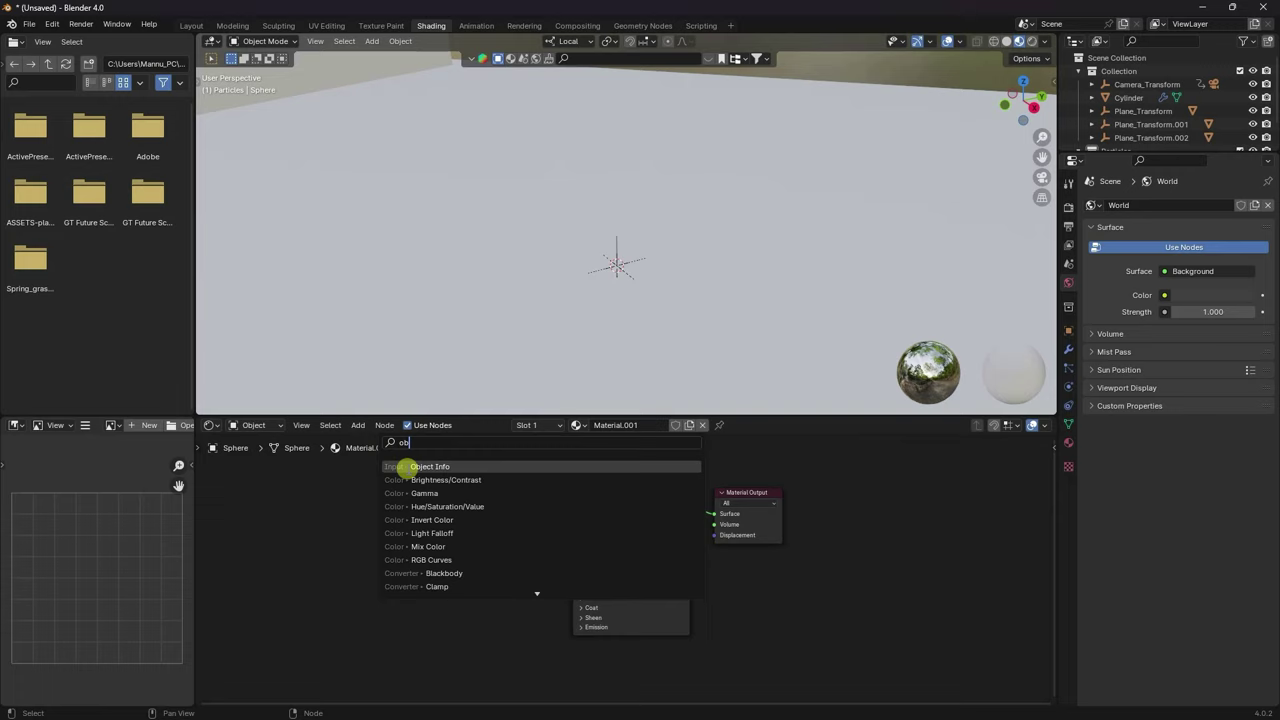
pyautogui.click(405, 467)
pyautogui.click(273, 517)
# Add a Color Ramp linking Object Info Random to Fac and its Color to Base Color.
pyautogui.click(358, 425)
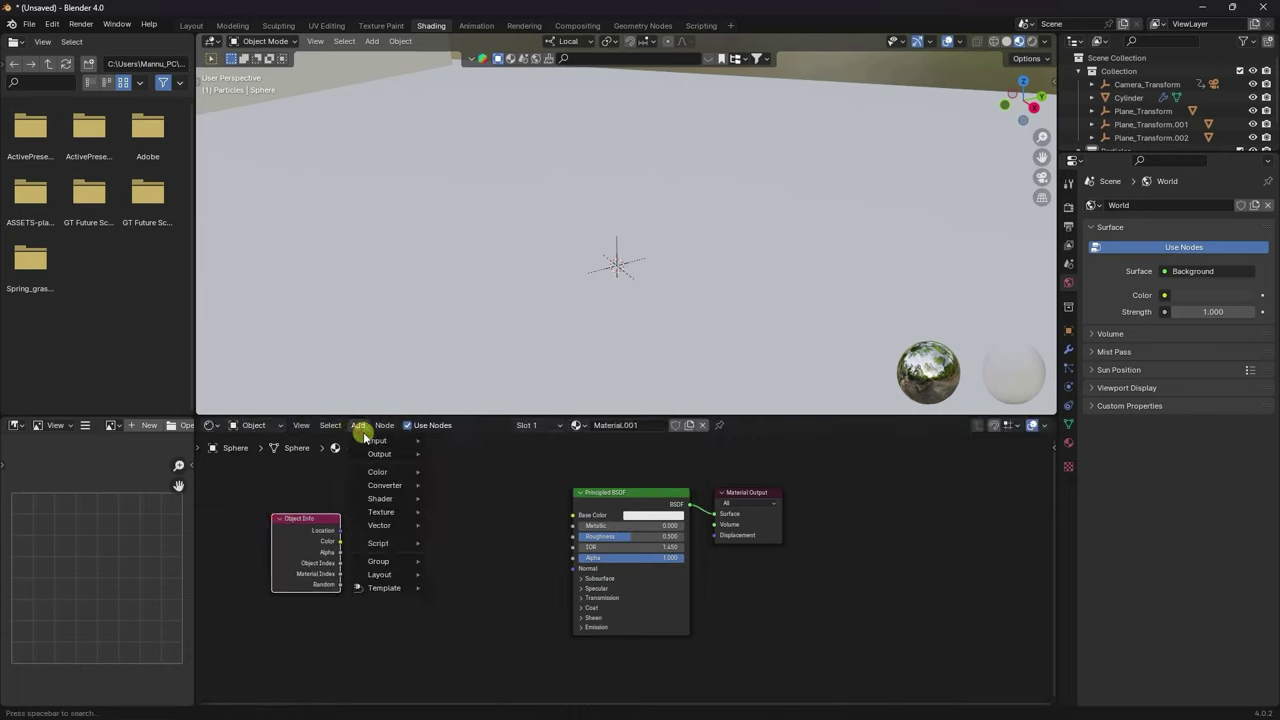
pyautogui.write('color')
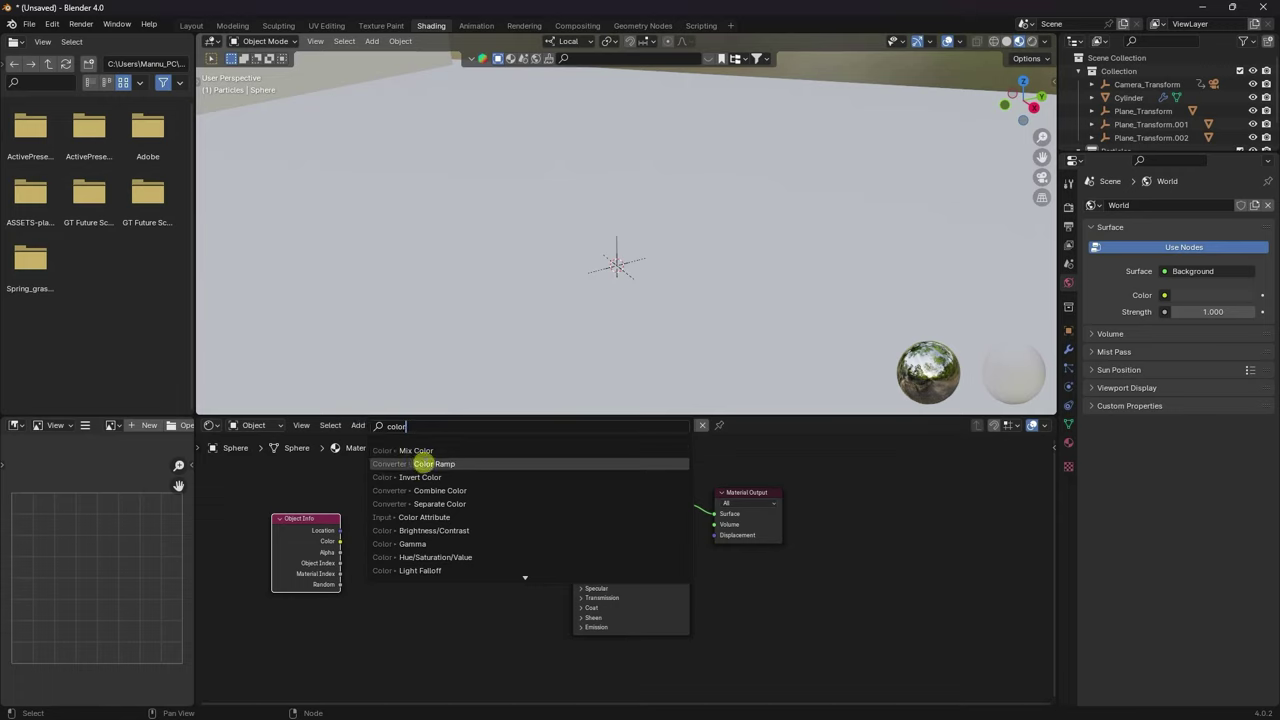
pyautogui.click(425, 464)
pyautogui.click(423, 510)
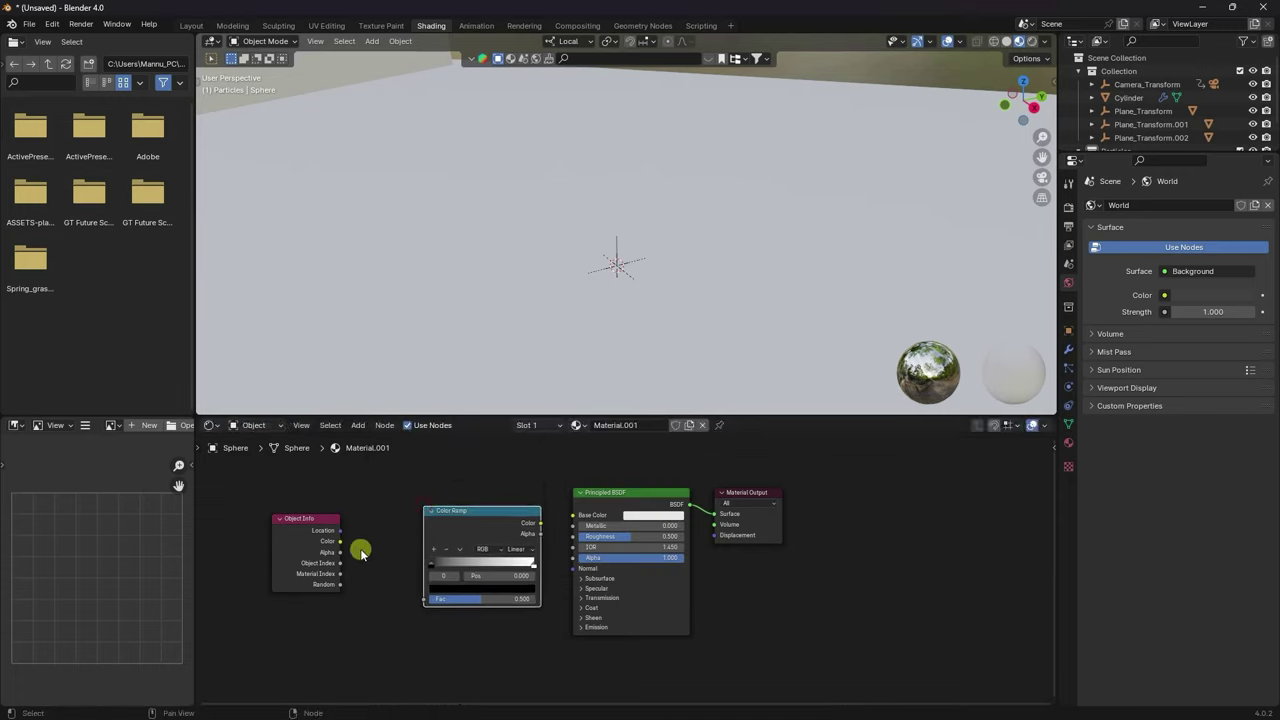
pyautogui.moveTo(341, 586); pyautogui.dragTo(424, 598)
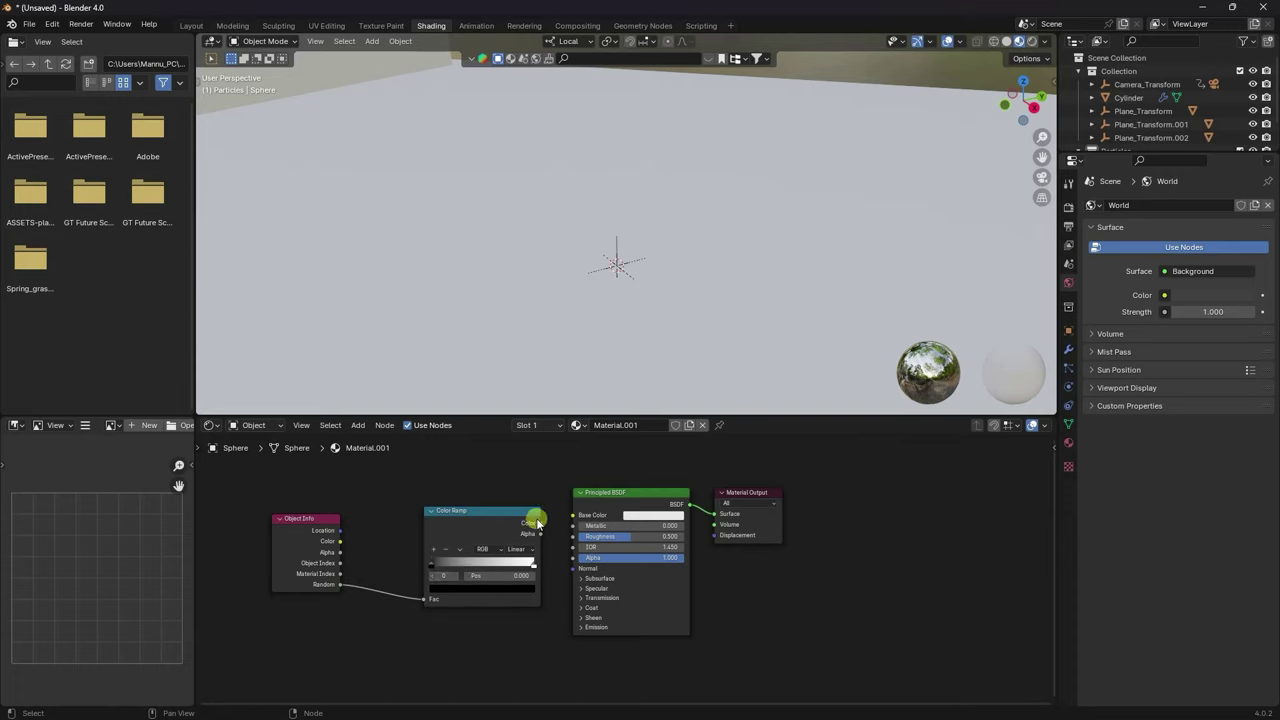
pyautogui.moveTo(537, 522); pyautogui.dragTo(573, 516)
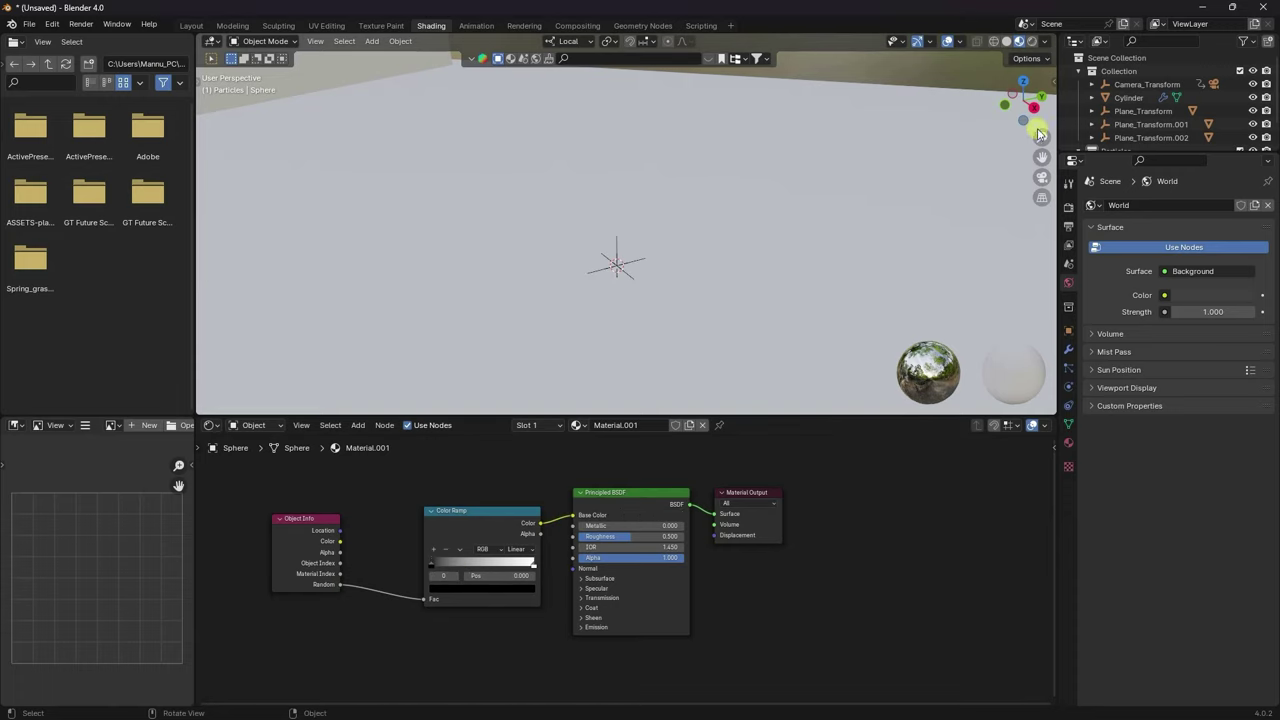
pyautogui.moveTo(1040, 154); pyautogui.dragTo(894, 129)
pyautogui.moveTo(1048, 150); pyautogui.dragTo(742, 170)
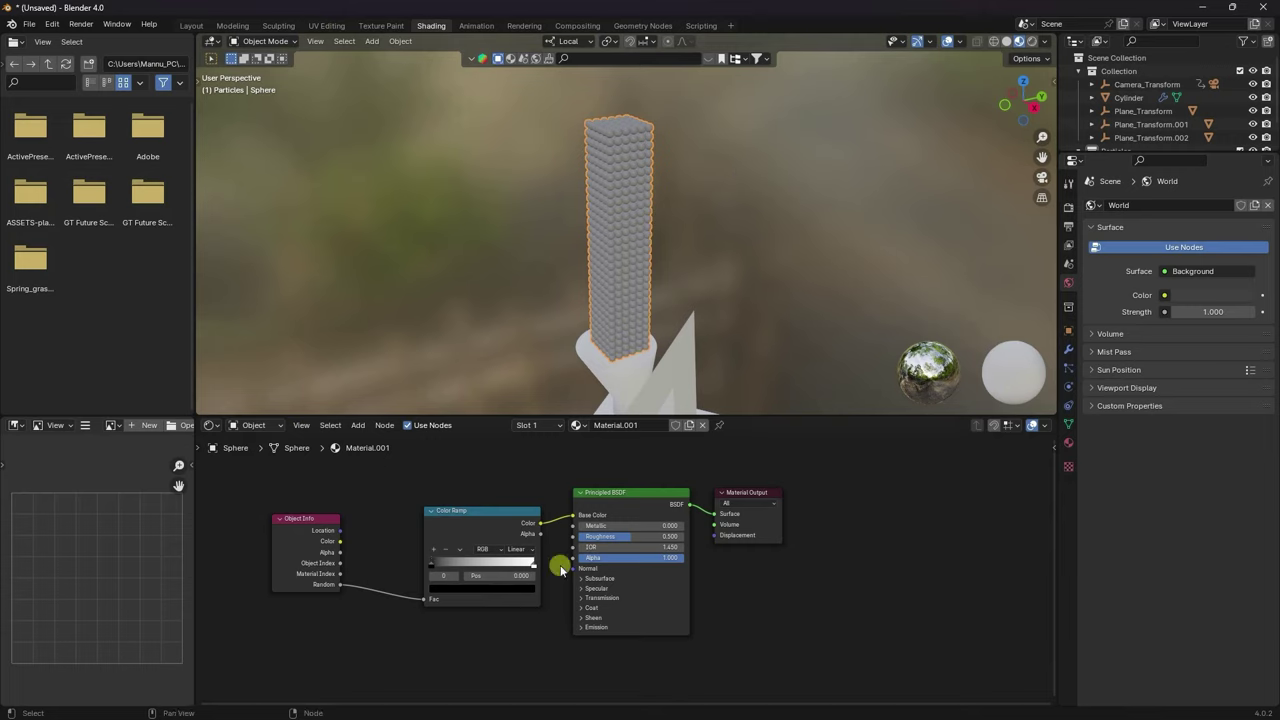
# Add a colour stop to the ramp and make the left stop purple-blue.
pyautogui.moveTo(1043, 136); pyautogui.dragTo(608, 420)
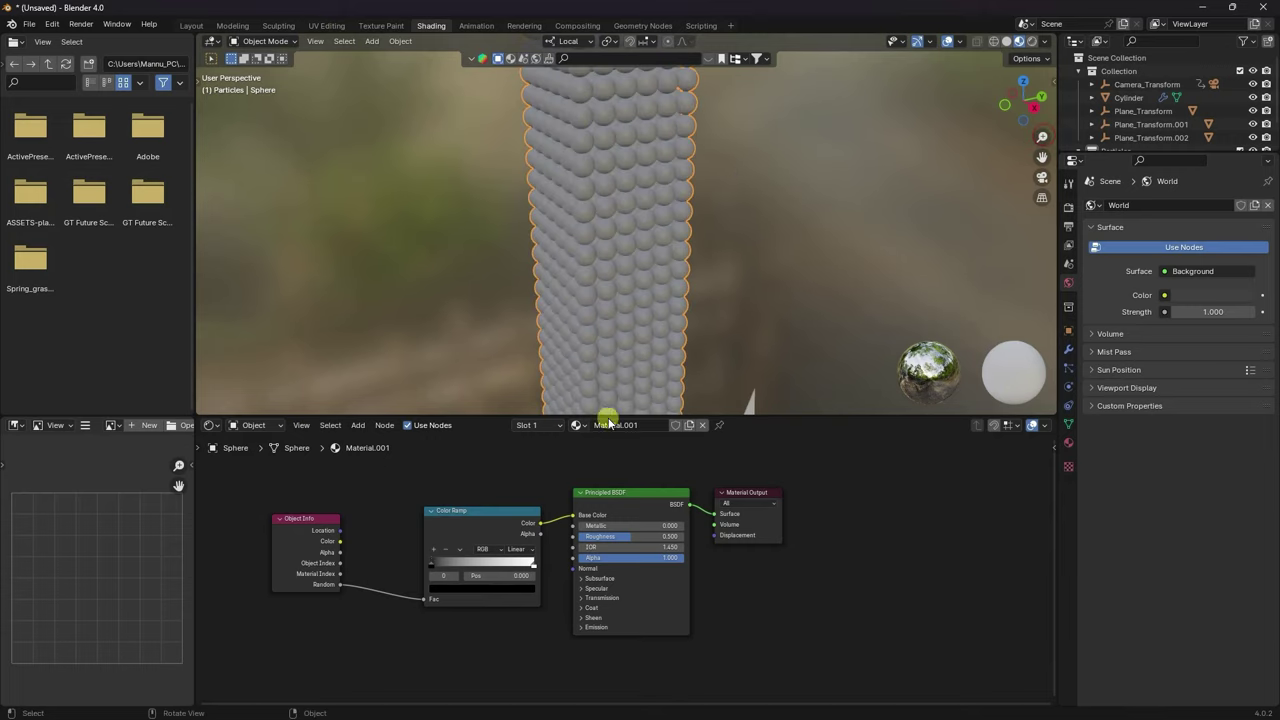
pyautogui.click(435, 549)
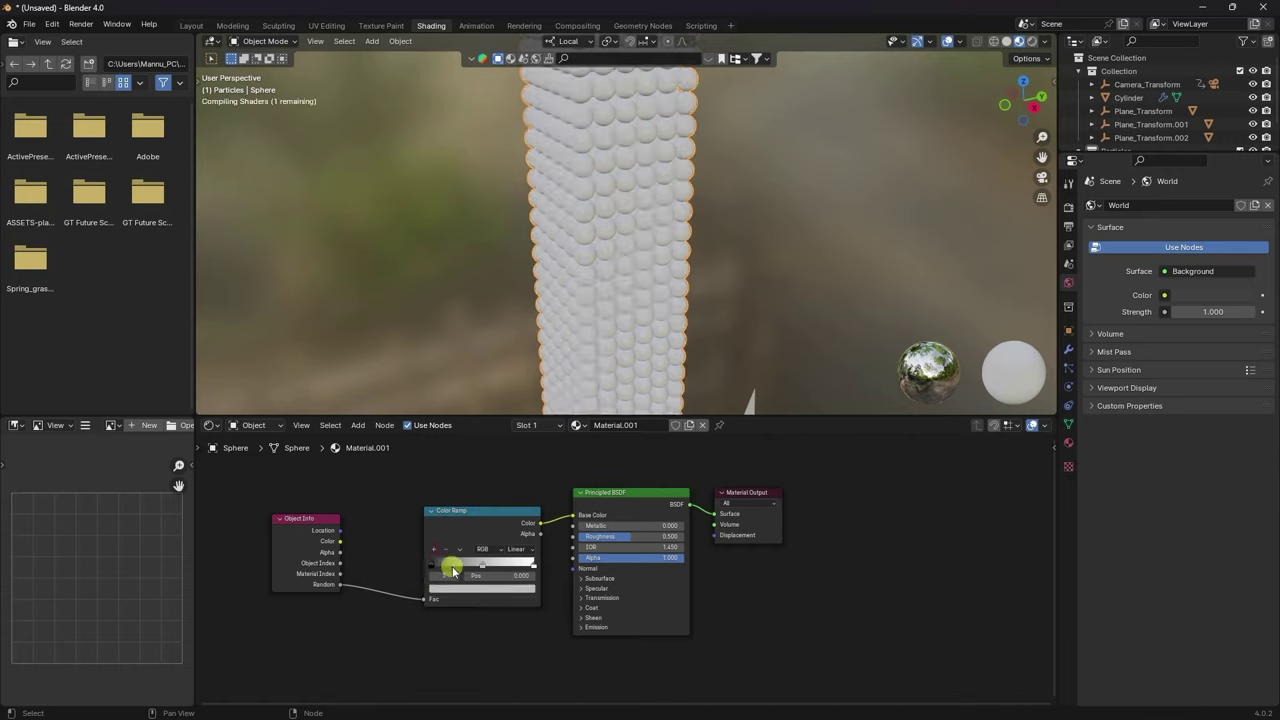
pyautogui.click(430, 564)
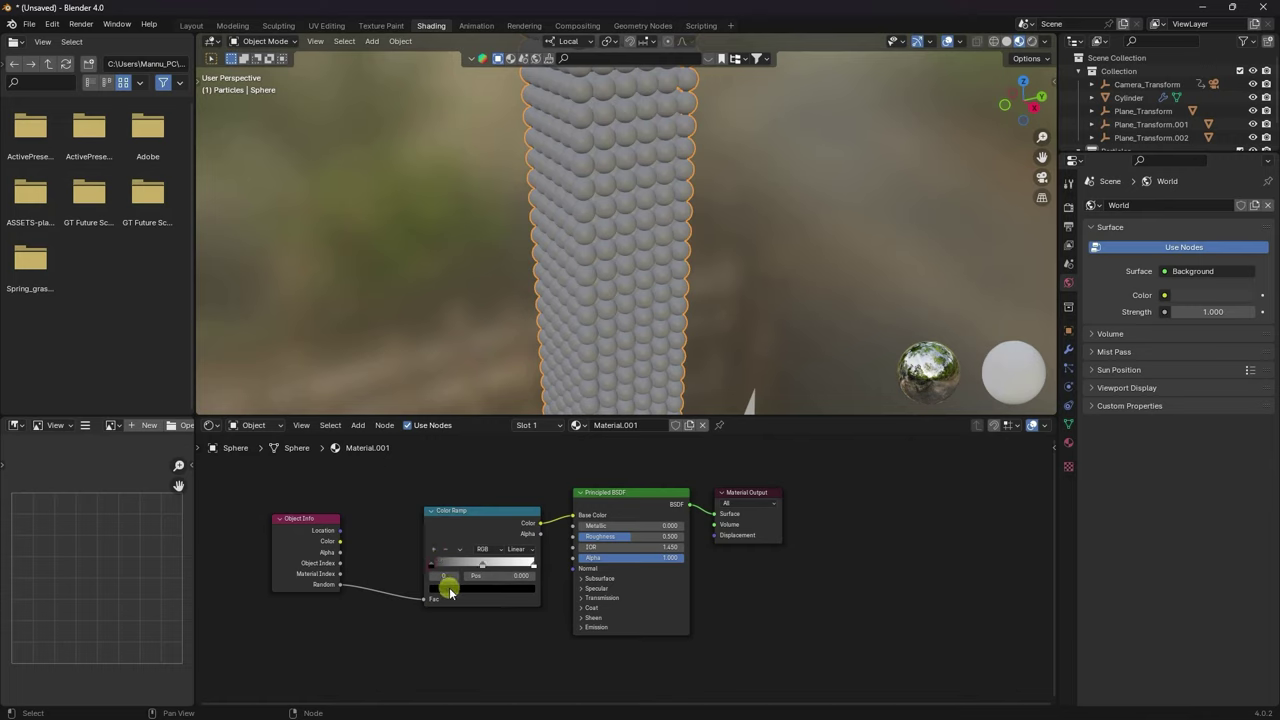
pyautogui.click(450, 590)
pyautogui.moveTo(527, 500); pyautogui.dragTo(528, 450)
pyautogui.click(467, 471)
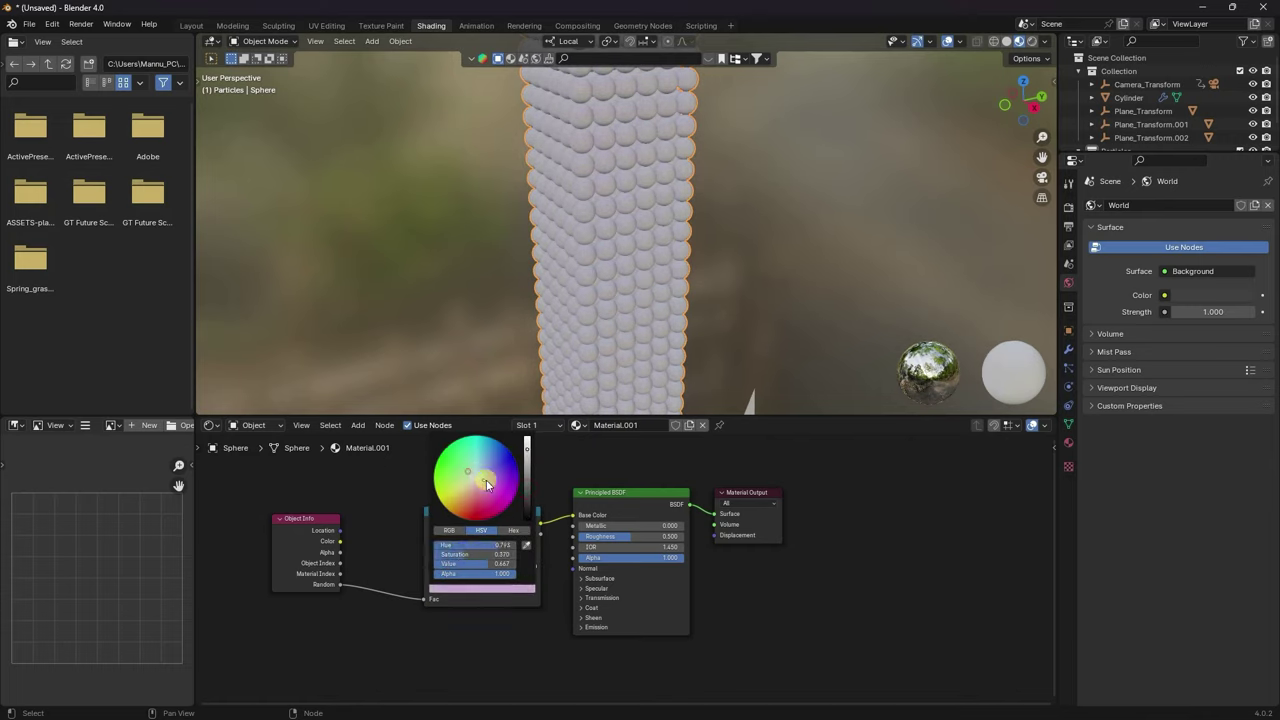
pyautogui.click(487, 485)
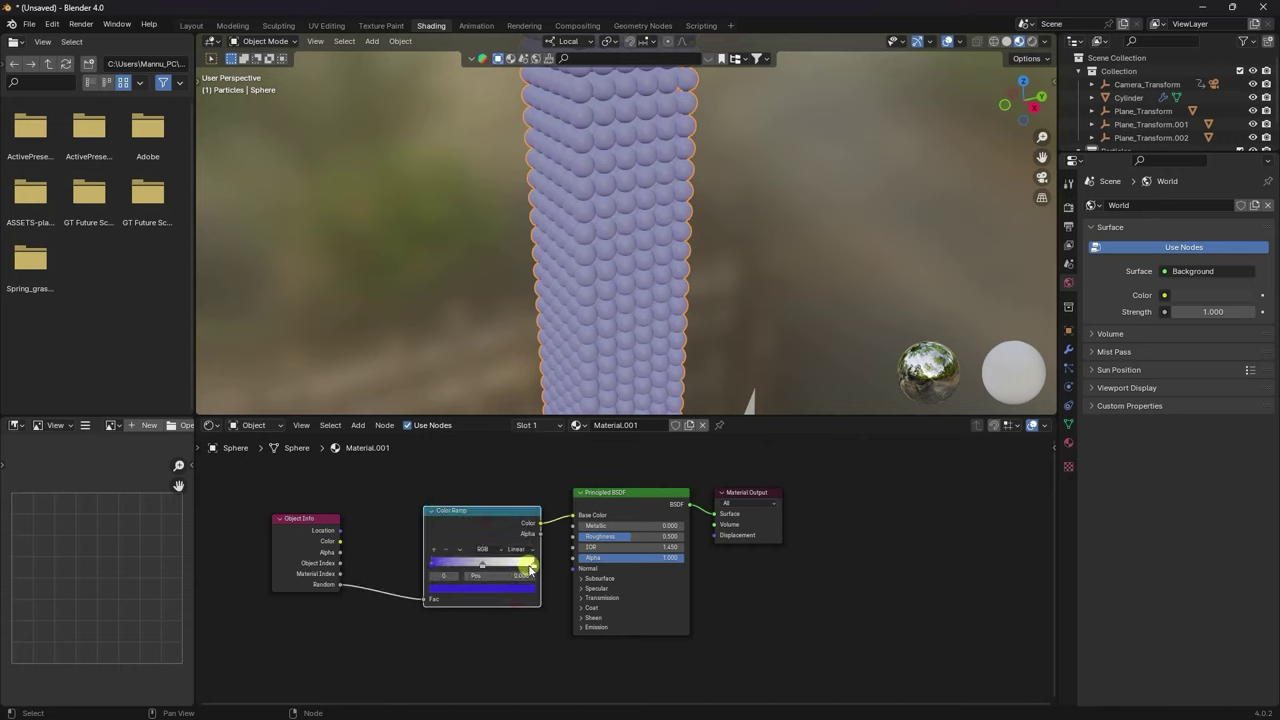
# Tint the ramp's right-hand stop pink.
pyautogui.click(533, 568)
pyautogui.click(490, 589)
pyautogui.moveTo(505, 507)
pyautogui.mouseDown()
pyautogui.moveTo(485, 485)
pyautogui.moveTo(497, 464)
pyautogui.moveTo(481, 503)
pyautogui.mouseUp()
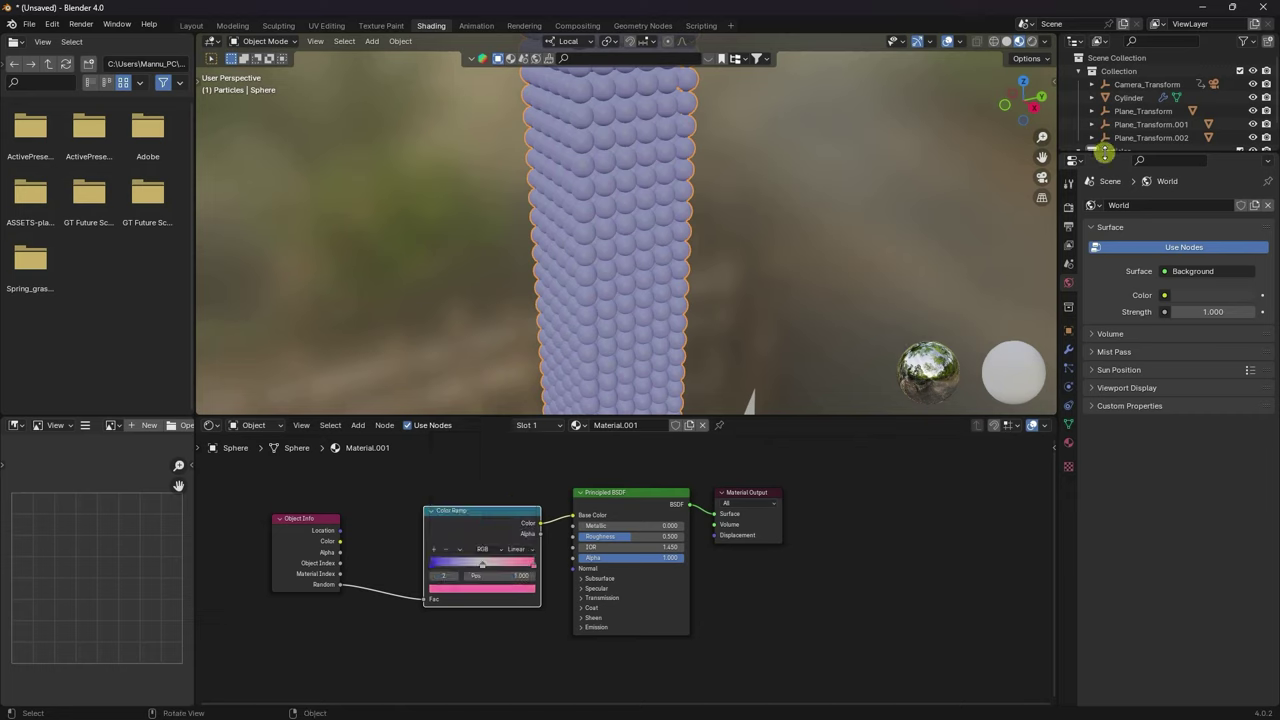
pyautogui.moveTo(1104, 152); pyautogui.dragTo(1068, 225)
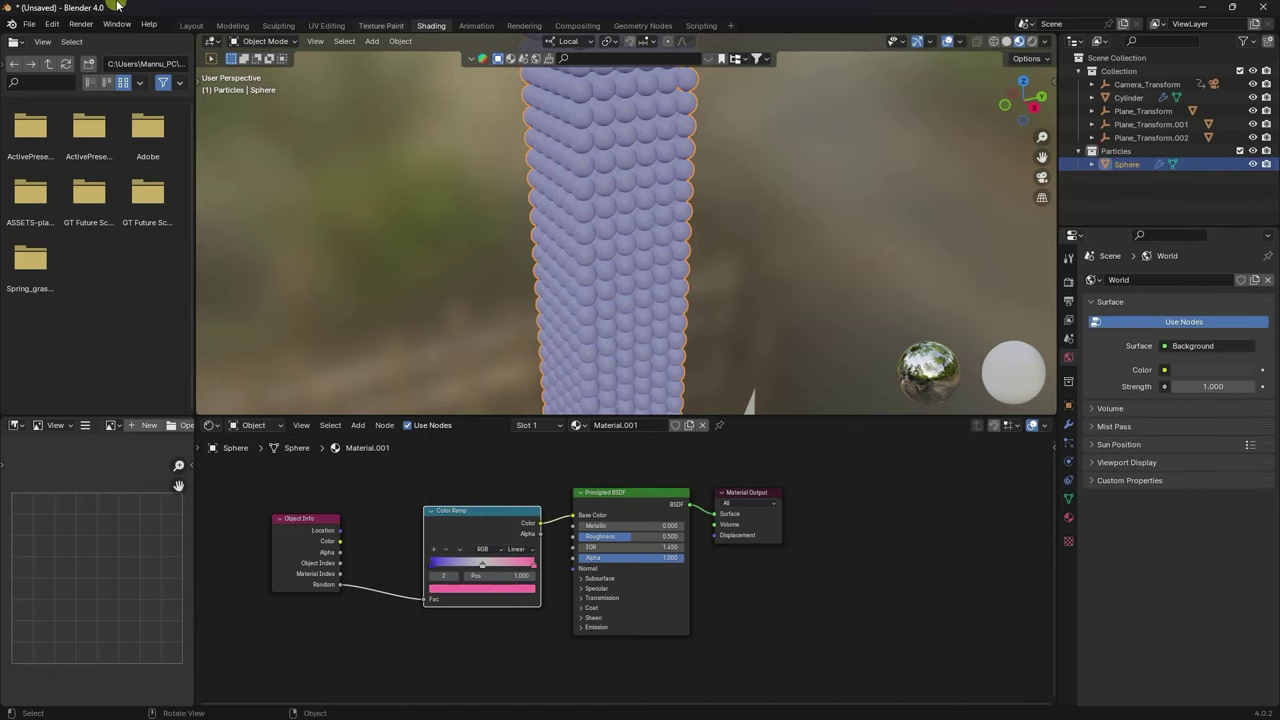
# Apply all three Array modifiers on the Sphere in the Layout workspace.
pyautogui.click(191, 26)
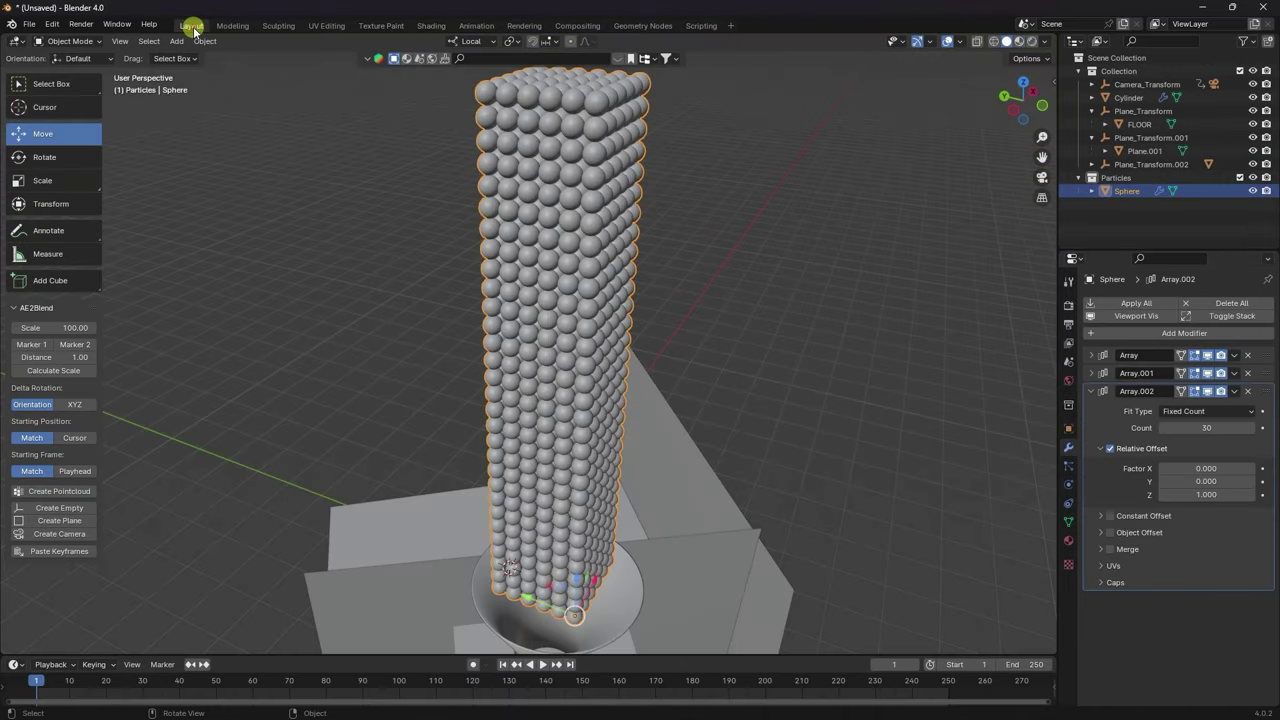
pyautogui.click(1123, 192)
pyautogui.click(1234, 355)
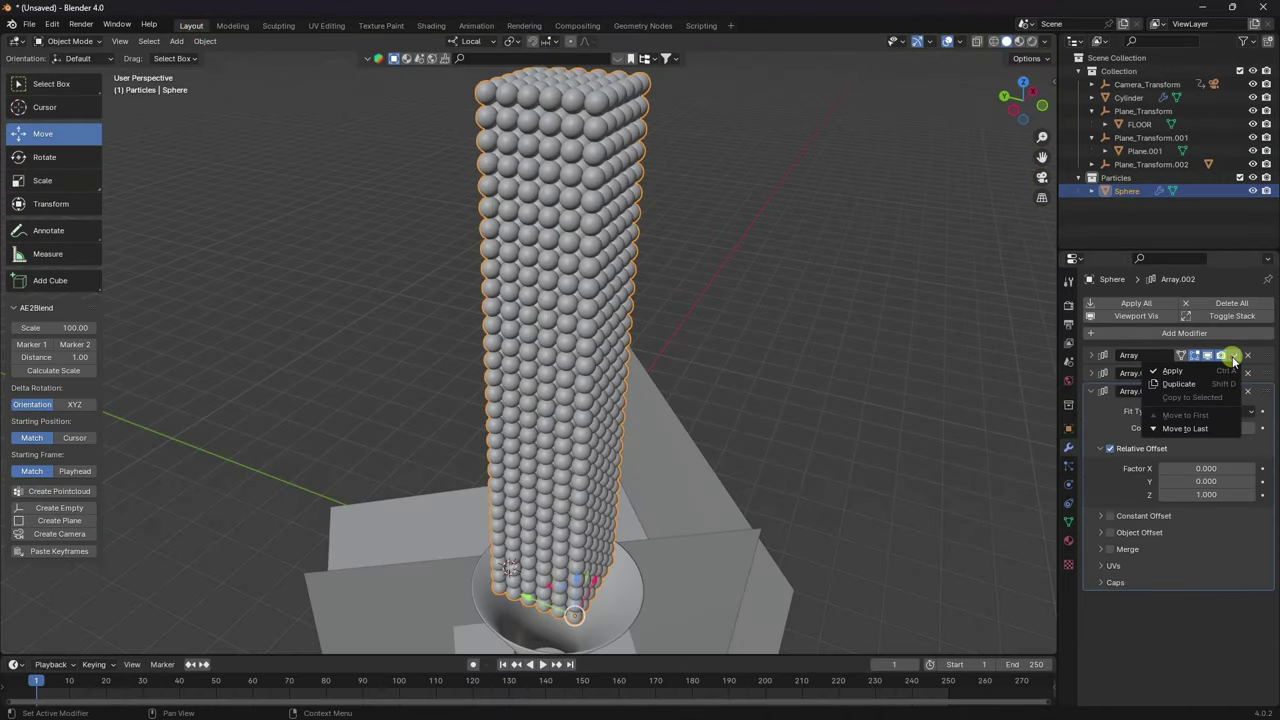
pyautogui.click(1188, 373)
pyautogui.click(1234, 355)
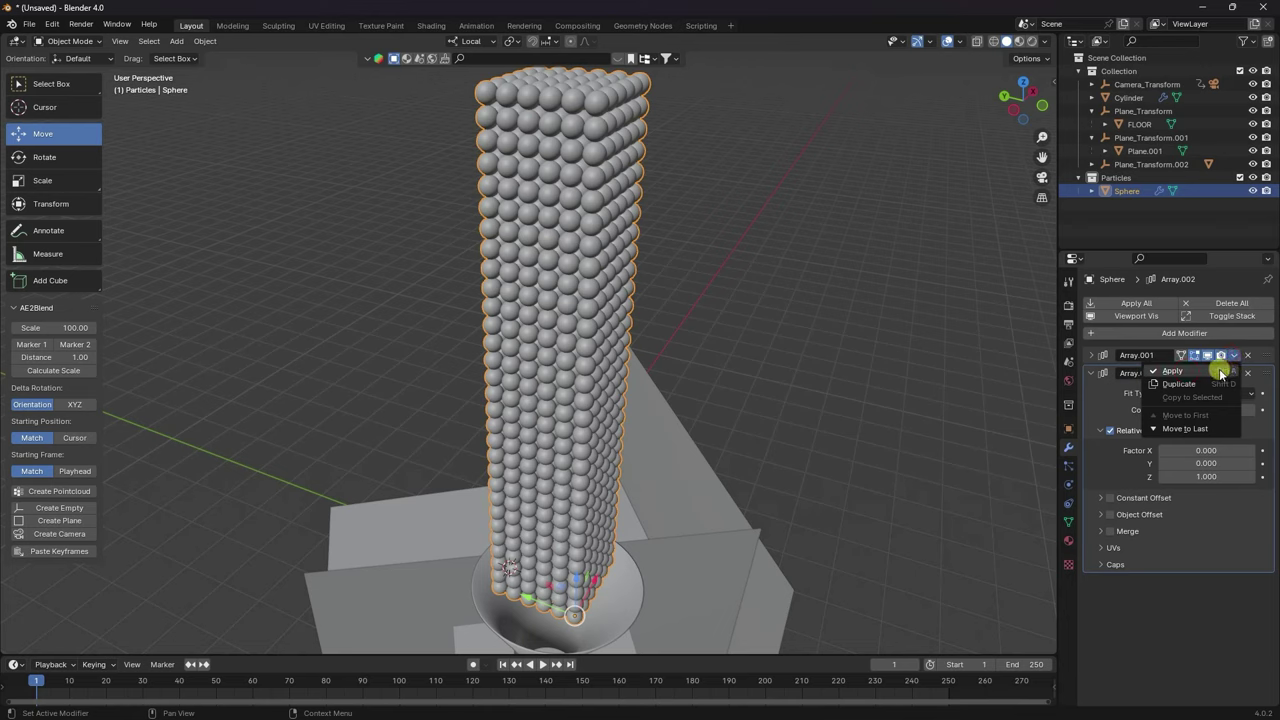
pyautogui.click(1186, 371)
pyautogui.click(1236, 356)
pyautogui.click(1200, 371)
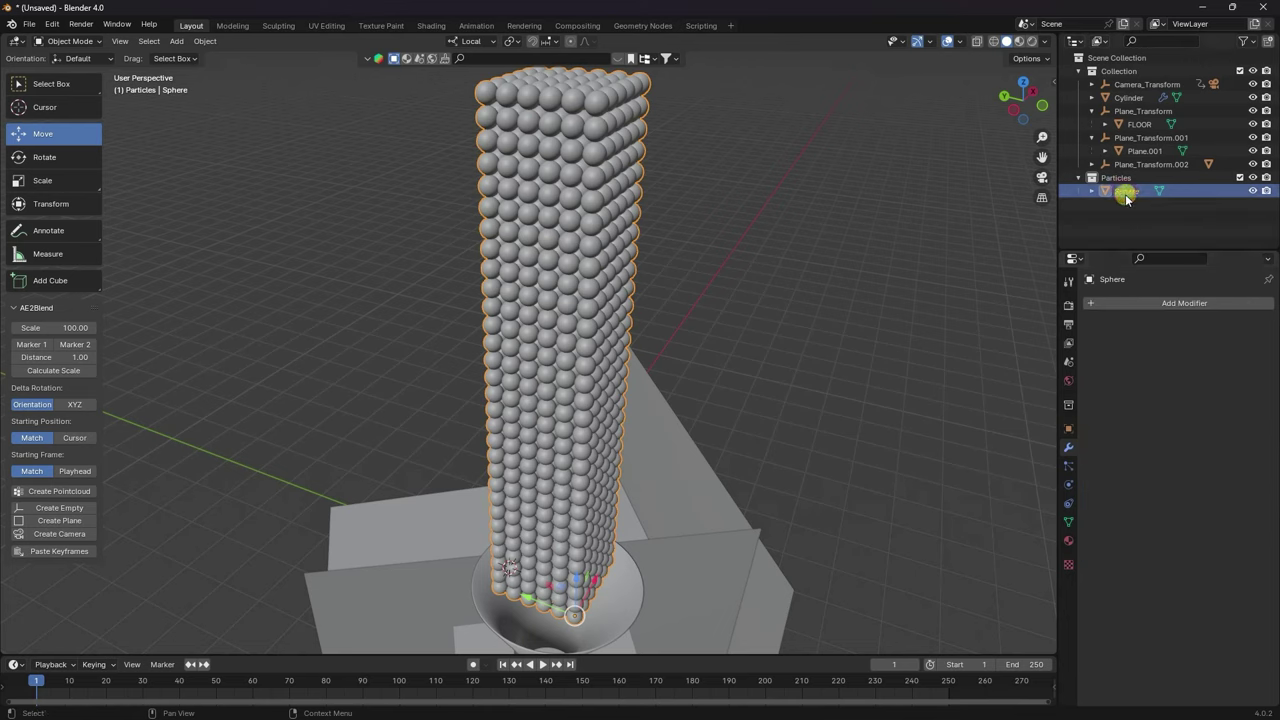
# In Edit Mode, select all, separate By Loose Parts, then return to Object Mode.
pyautogui.click(82, 41)
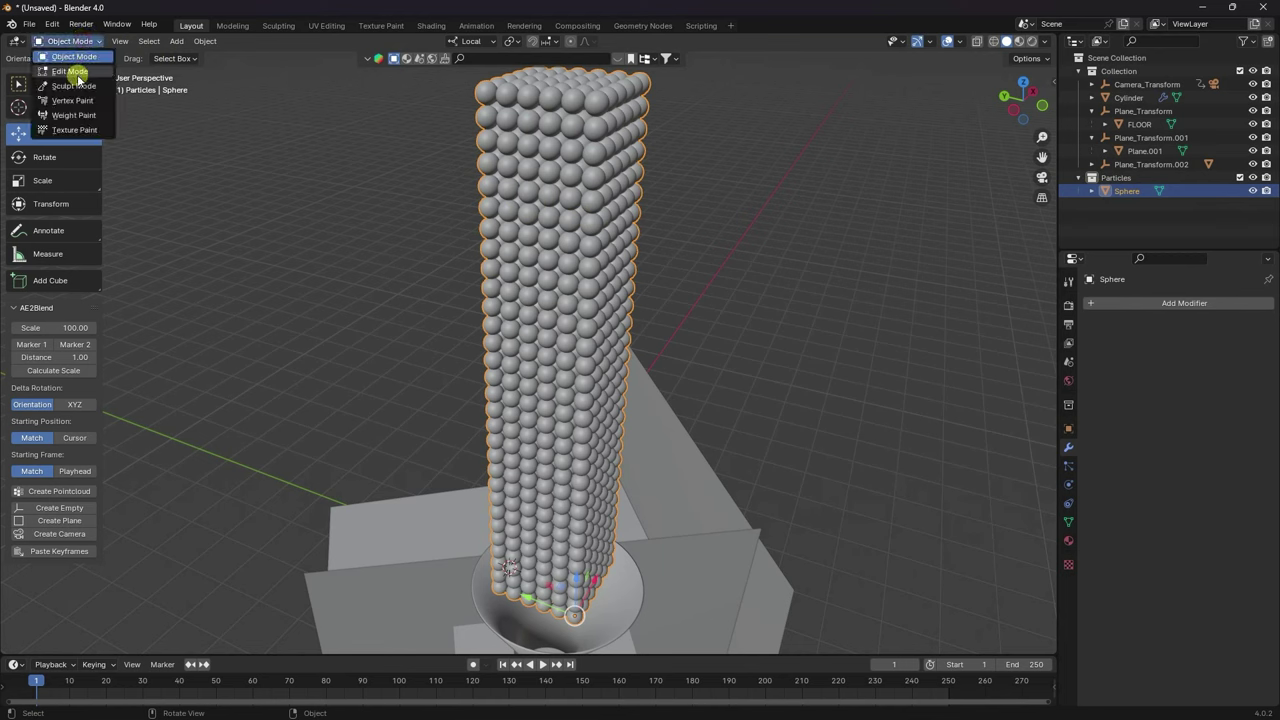
pyautogui.click(72, 71)
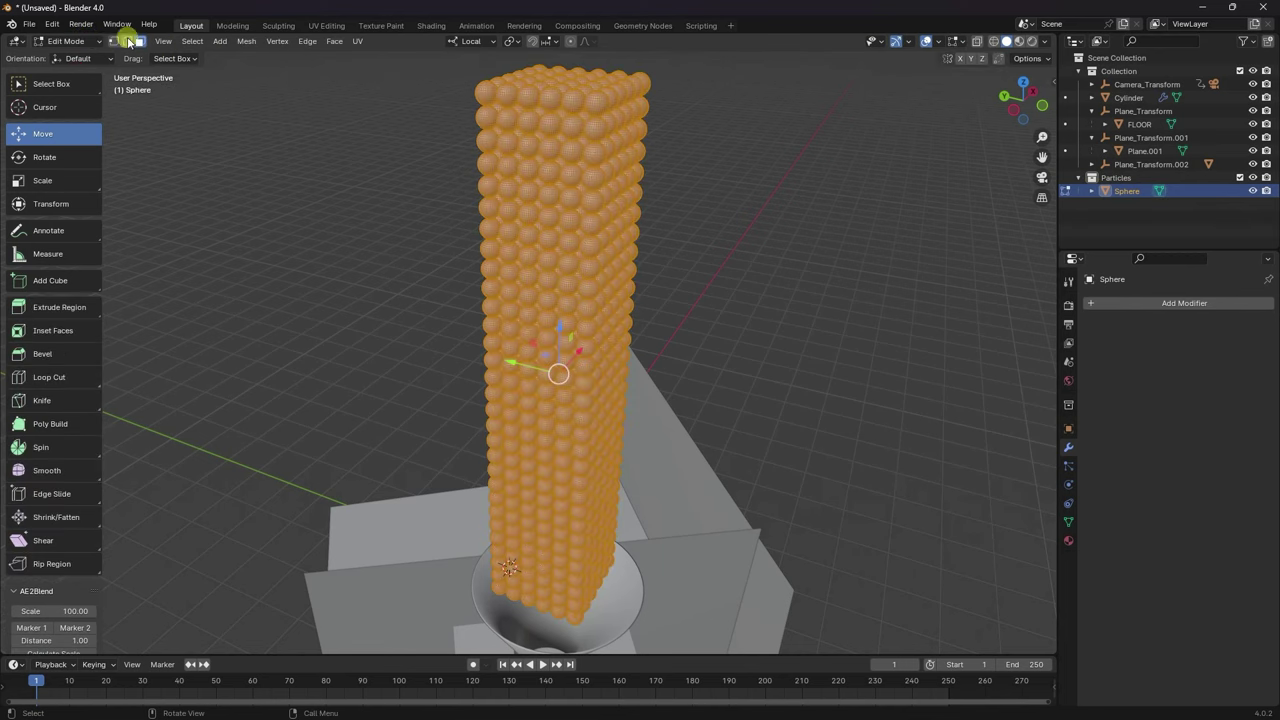
pyautogui.press('a')
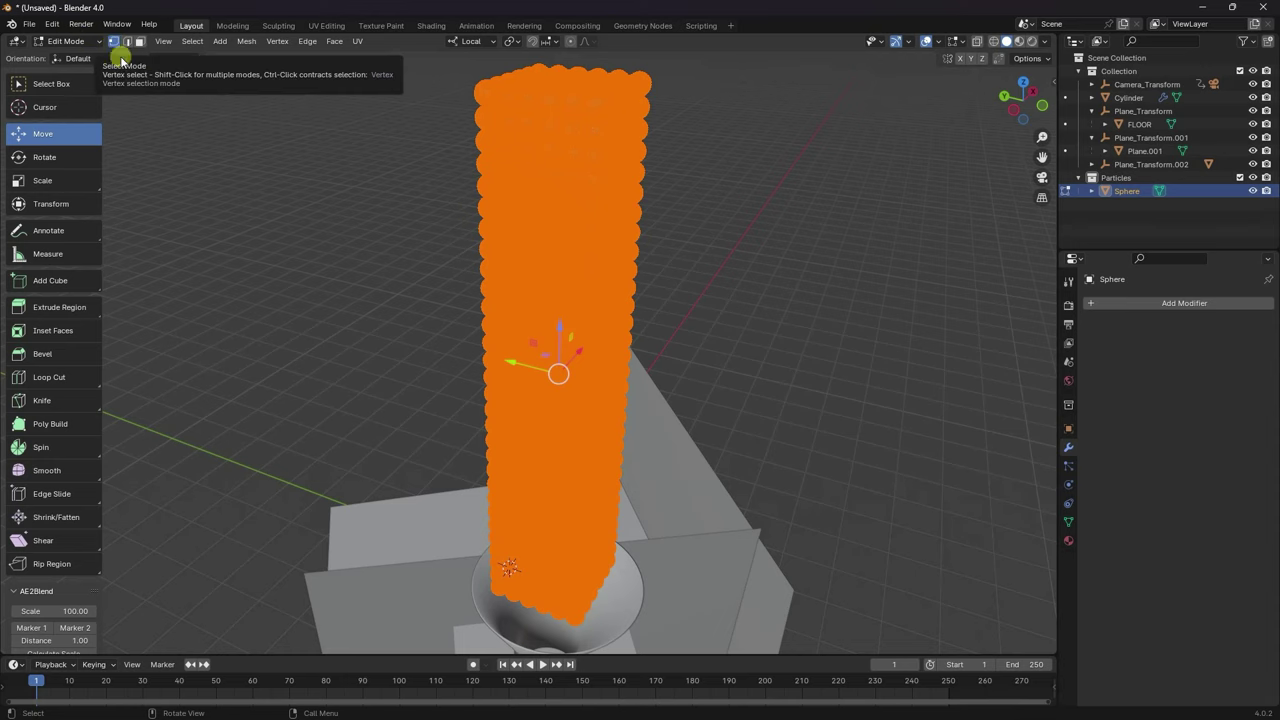
pyautogui.moveTo(420, 150); pyautogui.dragTo(482, 181, button='middle')
pyautogui.press('p')
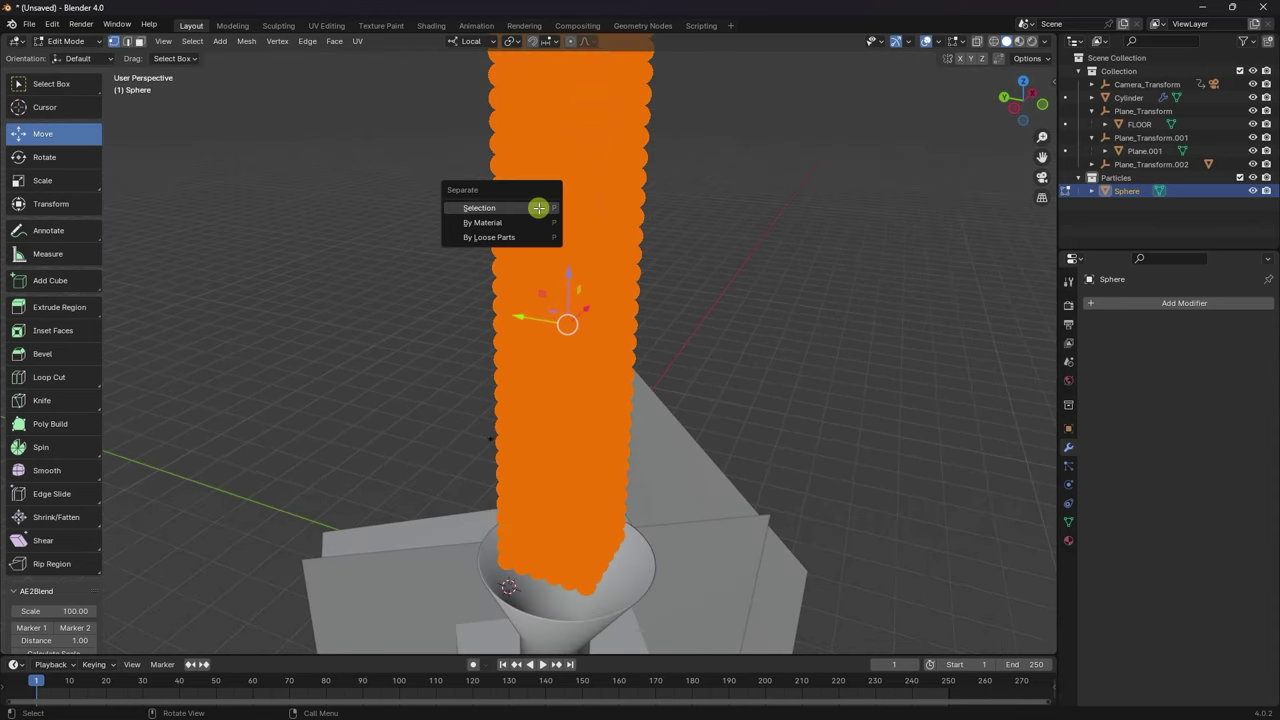
pyautogui.click(479, 236)
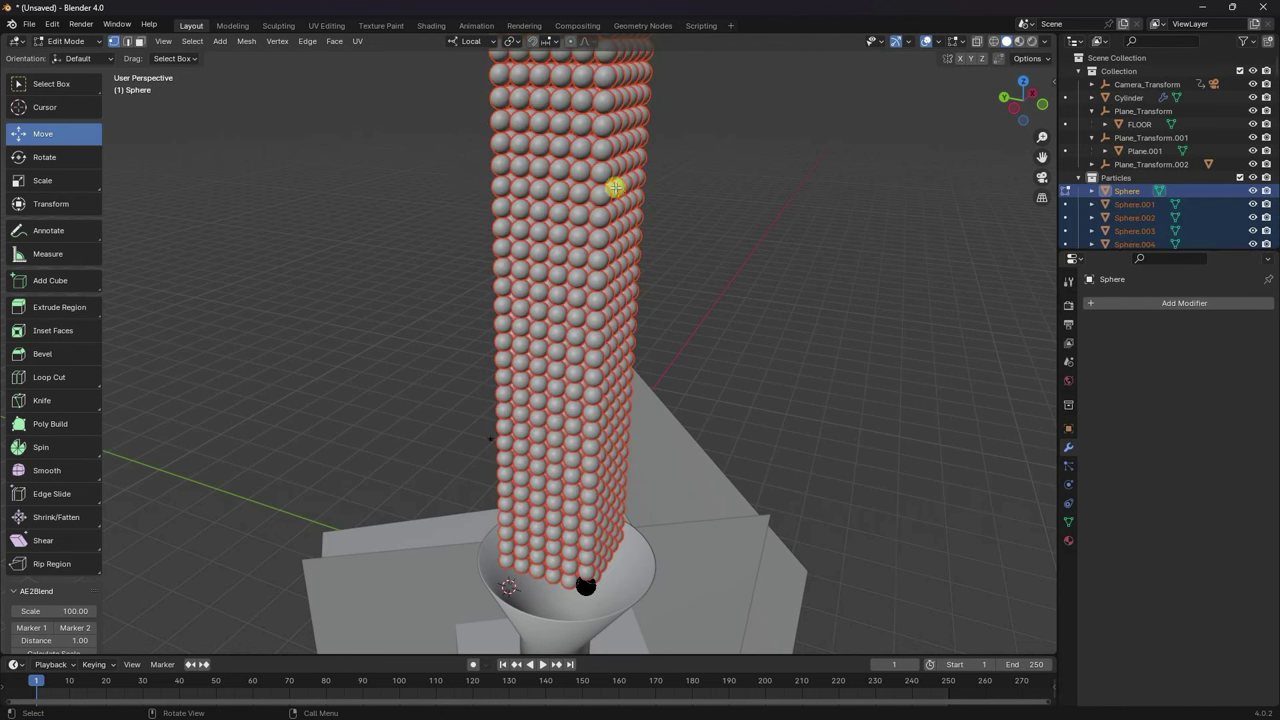
pyautogui.click(82, 41)
# Set each sphere's origin to its own geometry with Origin to Geometry.
pyautogui.click(70, 57)
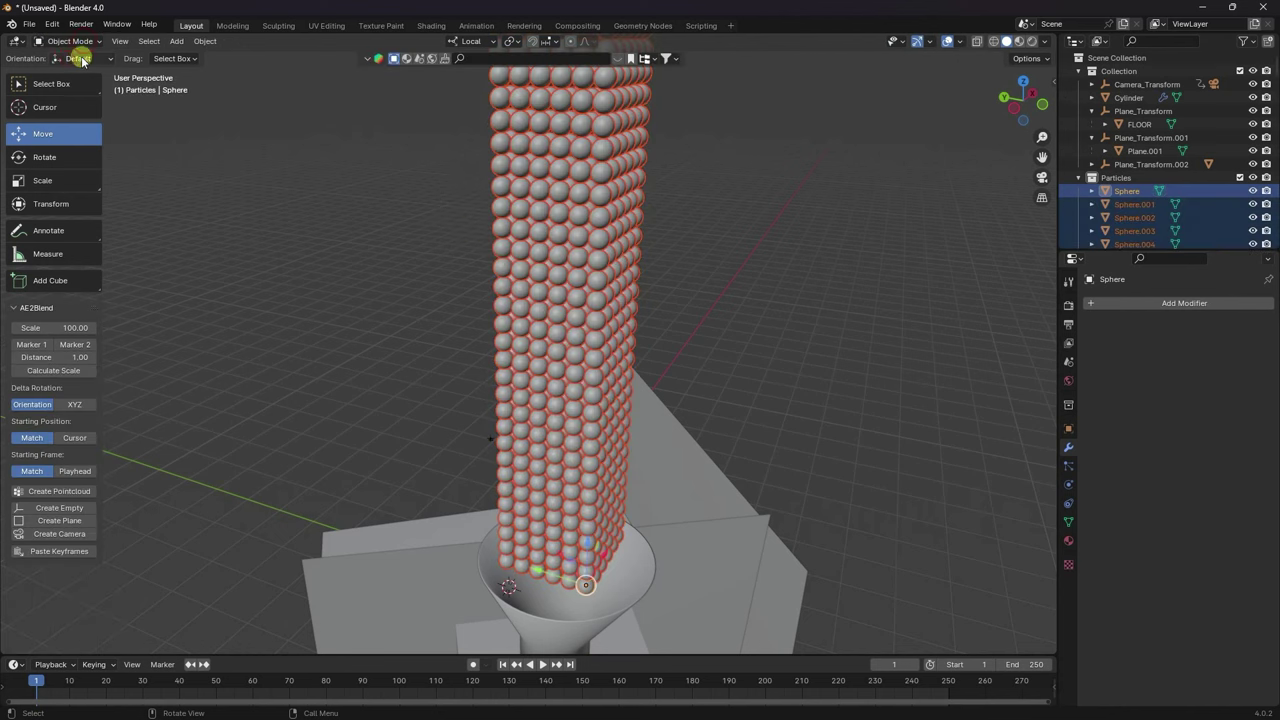
pyautogui.click(205, 41)
pyautogui.moveTo(227, 70)
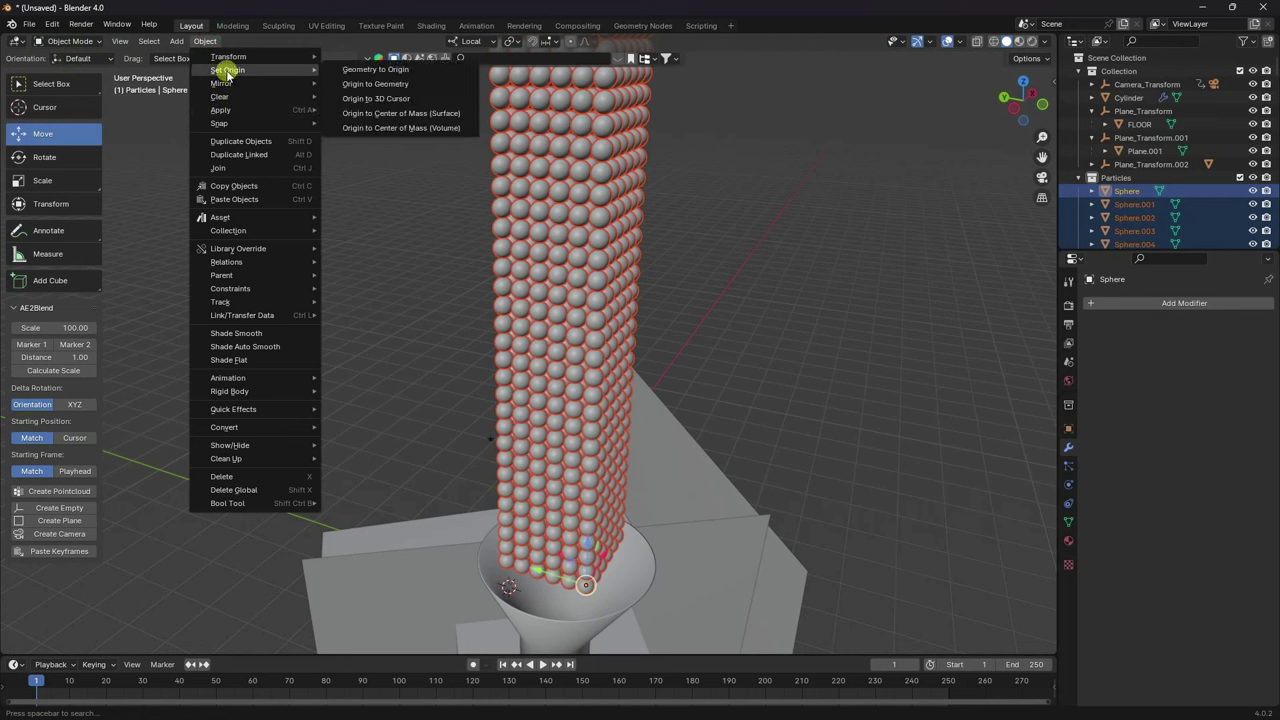
pyautogui.click(388, 88)
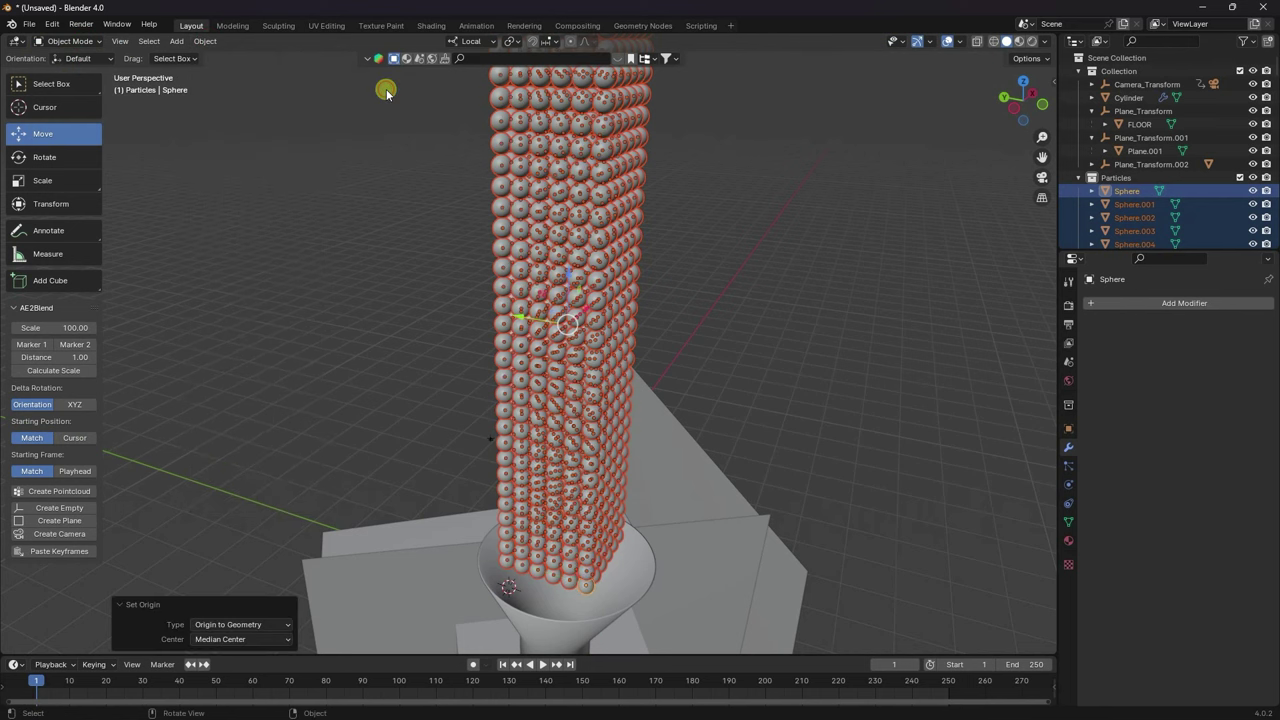
# Switch to Material Preview and deselect all to view the randomly coloured spheres.
pyautogui.click(1021, 42)
pyautogui.click(676, 272)
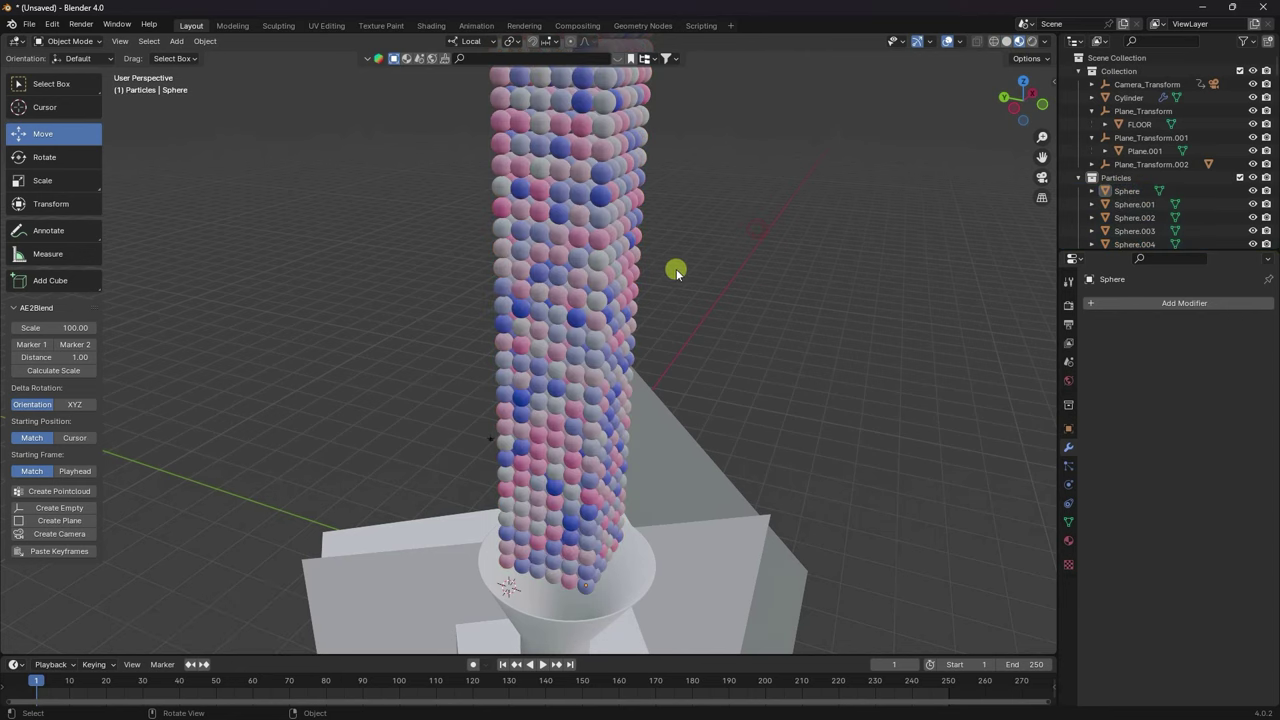
pyautogui.moveTo(571, 289); pyautogui.dragTo(533, 242, button='middle')
# Recolour the ramp's middle stop to saturated pink and the left stop to cyan.
pyautogui.click(437, 25)
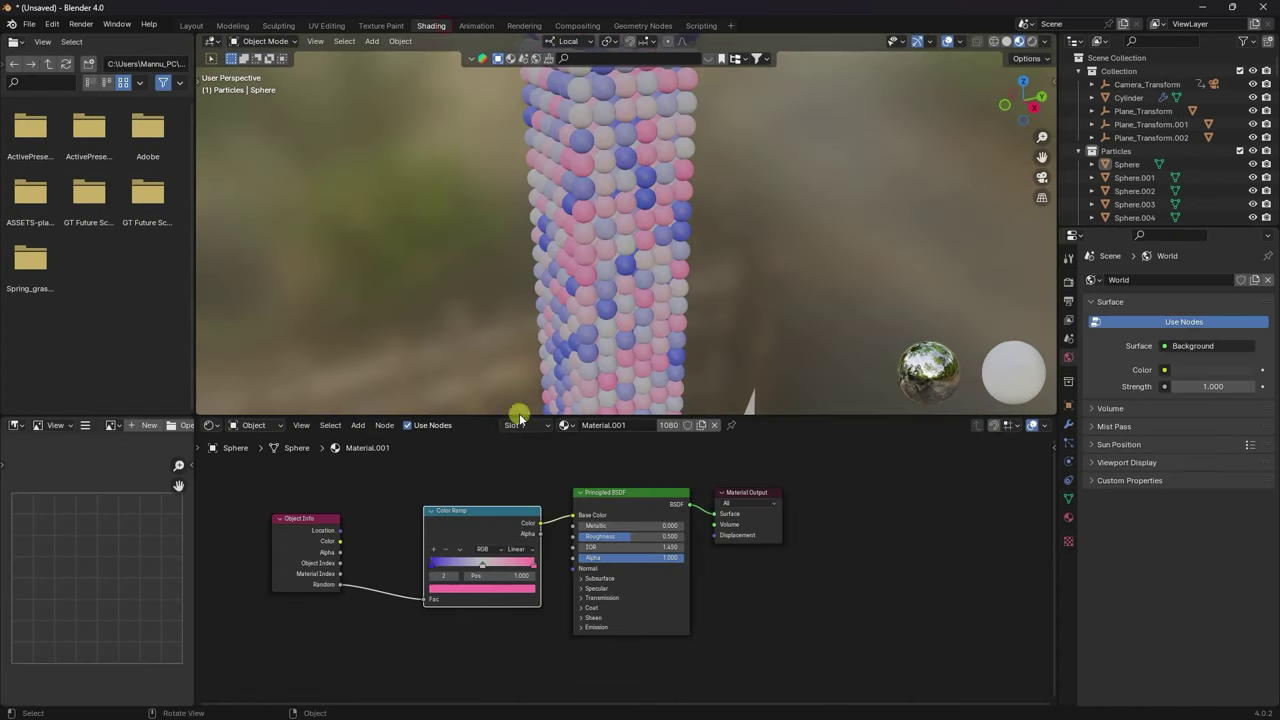
pyautogui.moveTo(530, 570); pyautogui.dragTo(551, 543, button='middle')
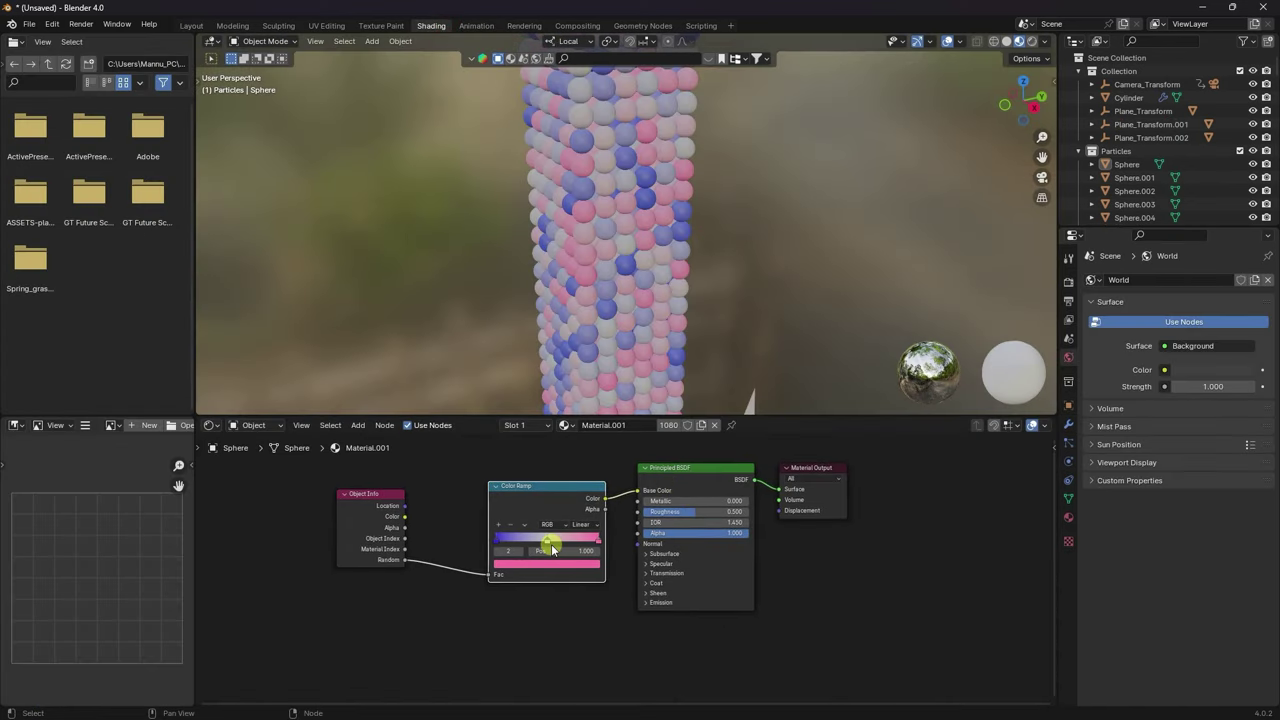
pyautogui.click(549, 543)
pyautogui.click(545, 565)
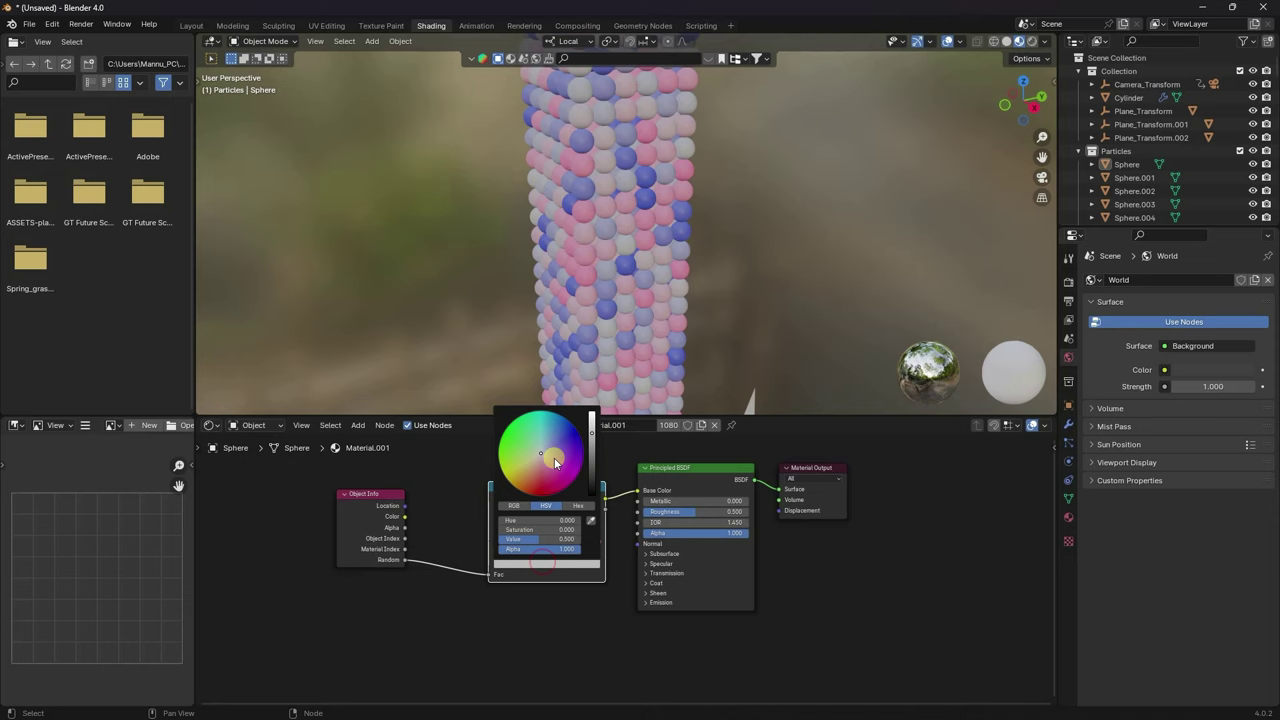
pyautogui.click(560, 473)
pyautogui.moveTo(560, 473); pyautogui.dragTo(565, 476)
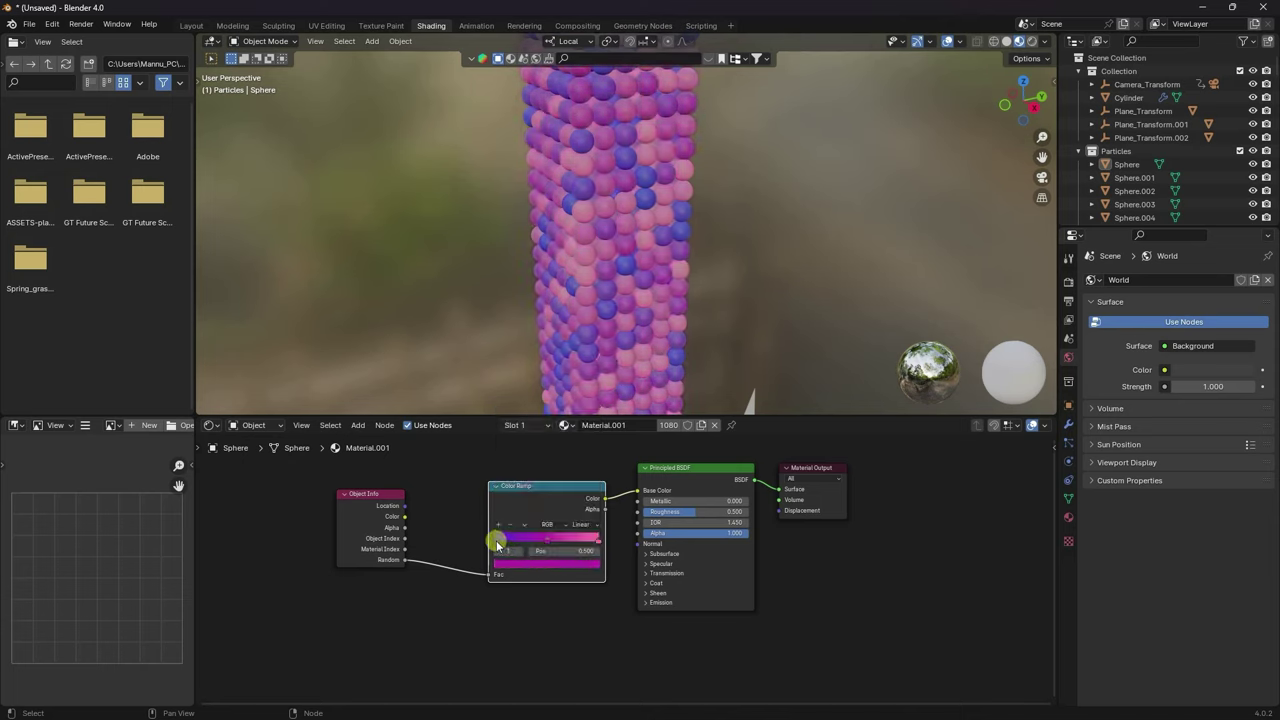
pyautogui.click(497, 540)
pyautogui.click(514, 563)
pyautogui.moveTo(570, 446); pyautogui.dragTo(553, 418)
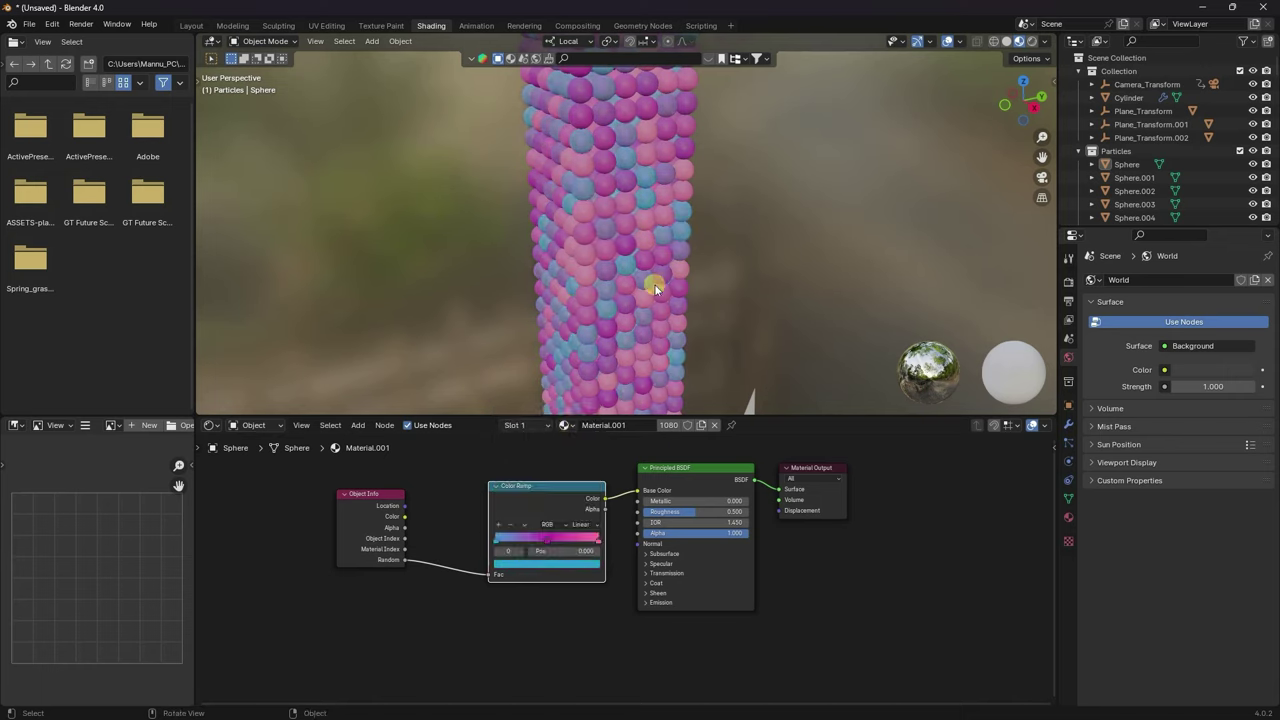
# Set the material's Roughness to 0.3.
pyautogui.click(682, 514)
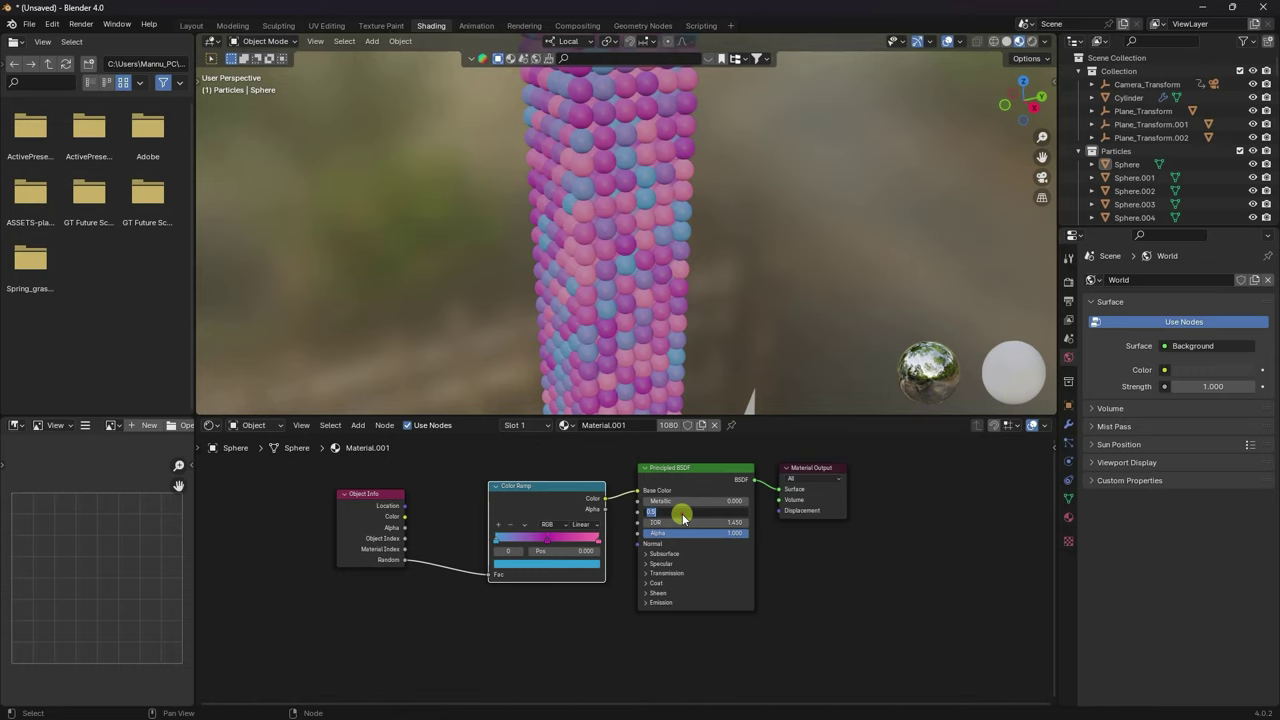
pyautogui.write('0.3')
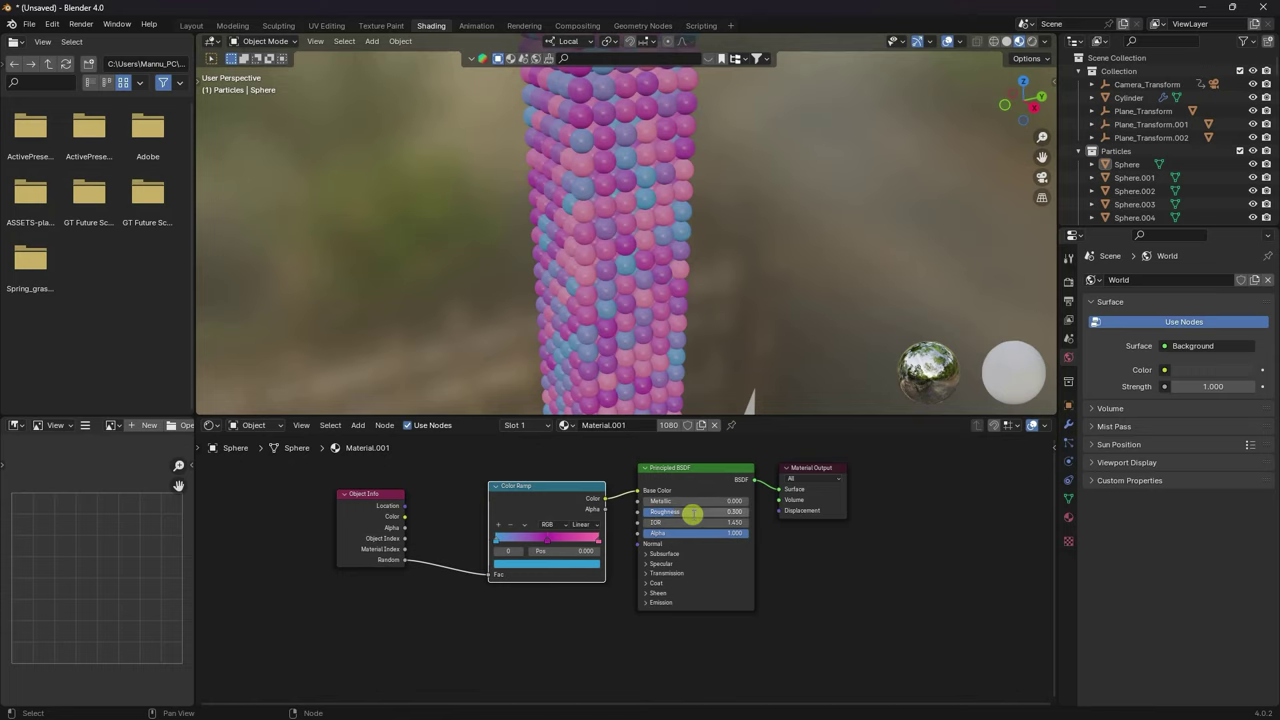
pyautogui.press('Return')
# Make the Sphere an active rigid body with a Sphere collision shape.
pyautogui.click(192, 27)
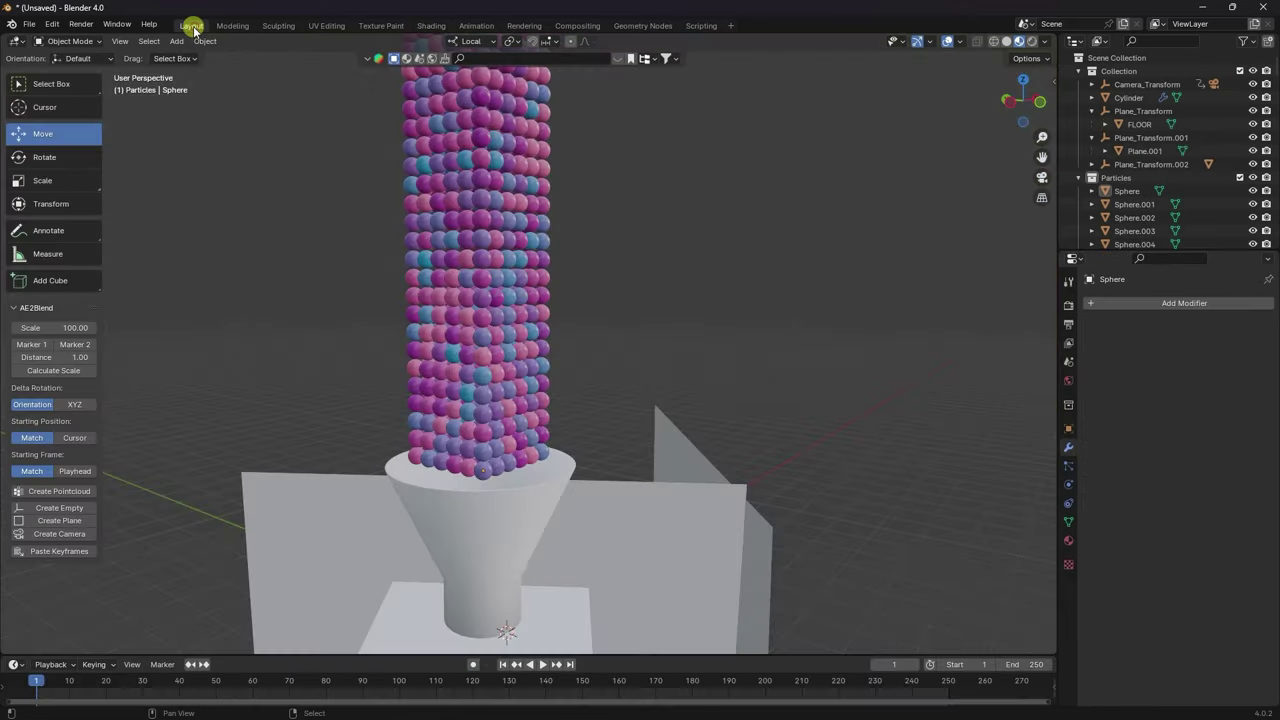
pyautogui.moveTo(491, 266)
pyautogui.mouseDown(button='middle')
pyautogui.moveTo(529, 312)
pyautogui.moveTo(451, 257)
pyautogui.moveTo(450, 307)
pyautogui.moveTo(211, 283)
pyautogui.mouseUp(button='middle')
pyautogui.moveTo(411, 357); pyautogui.dragTo(455, 425, button='middle')
pyautogui.click(1124, 191)
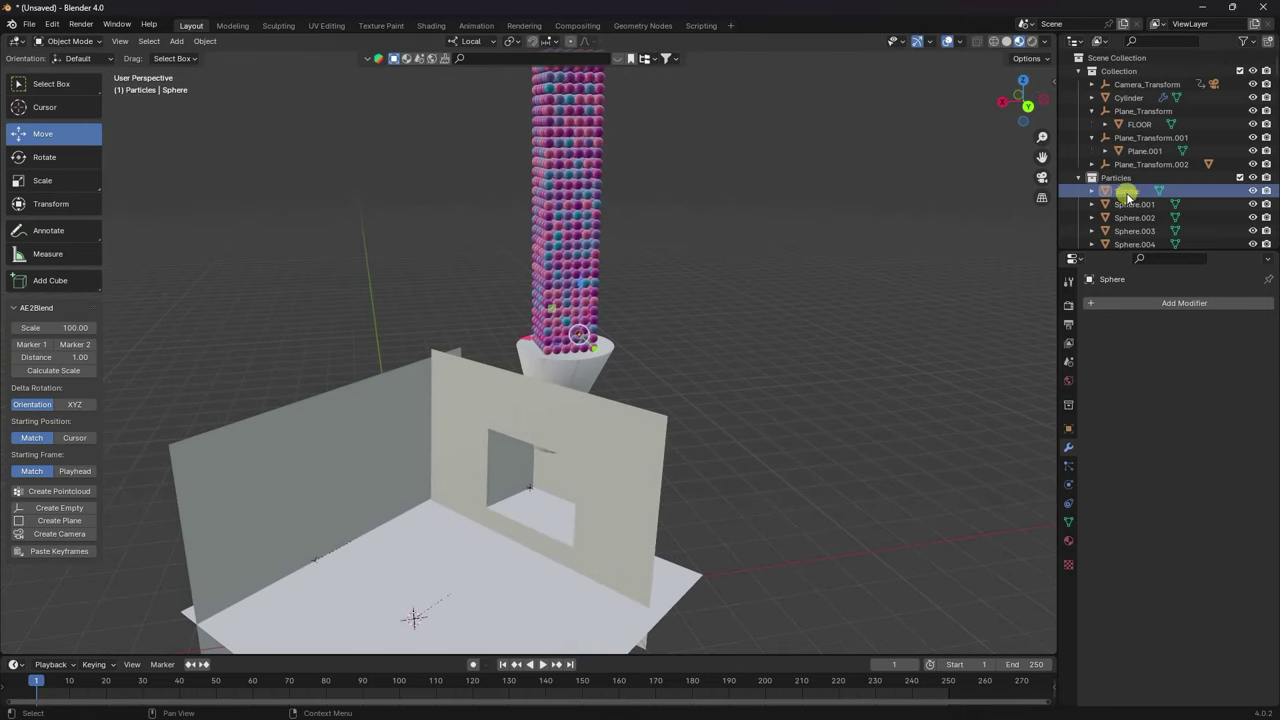
pyautogui.click(1068, 485)
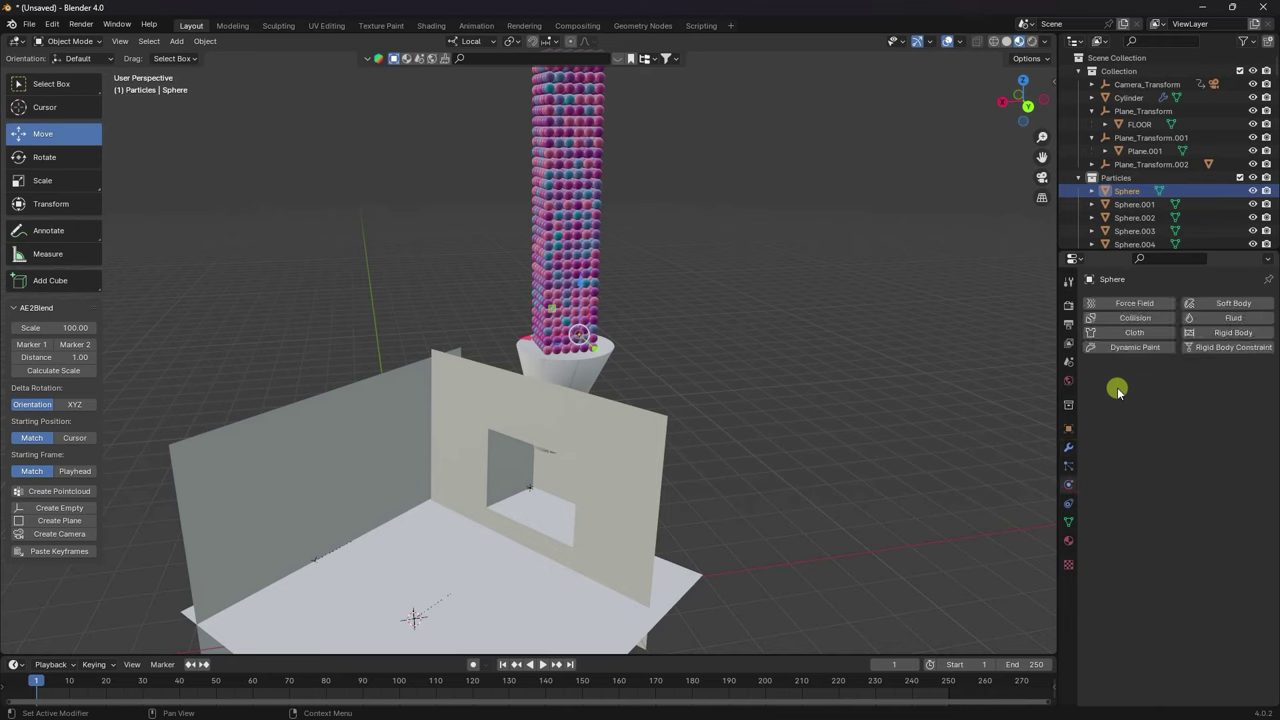
pyautogui.click(1226, 336)
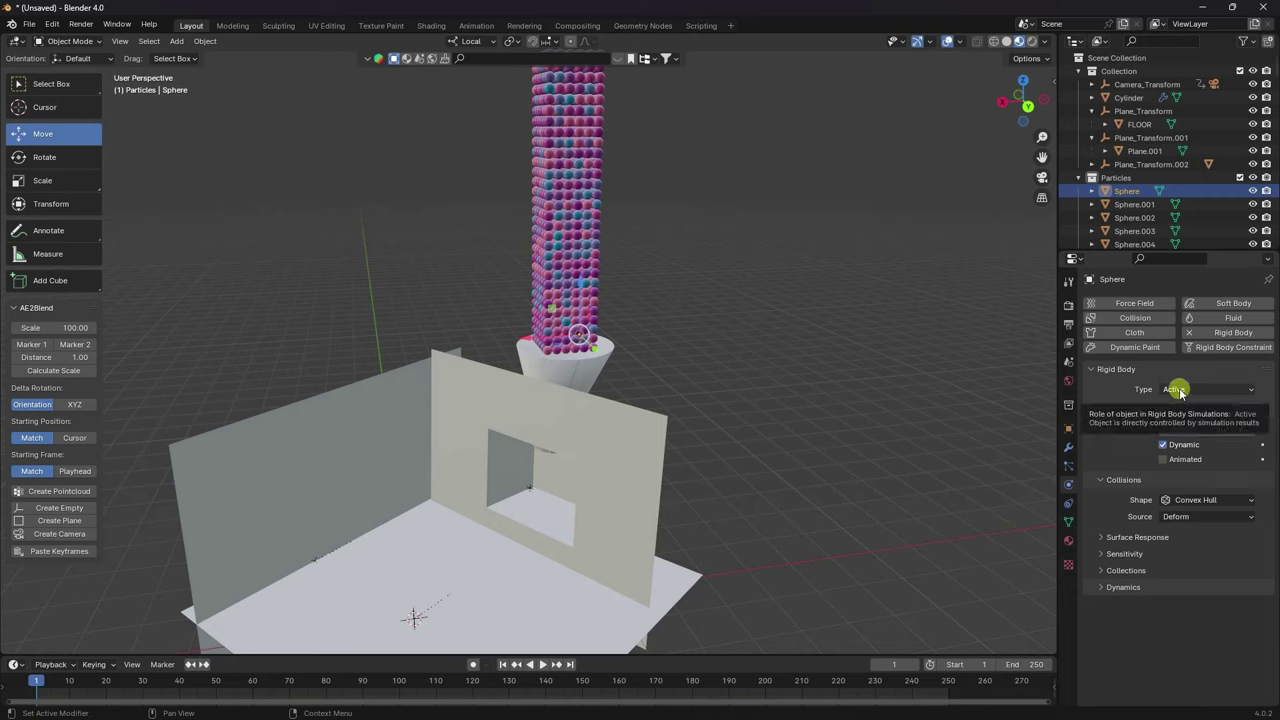
pyautogui.click(1163, 500)
pyautogui.click(1182, 527)
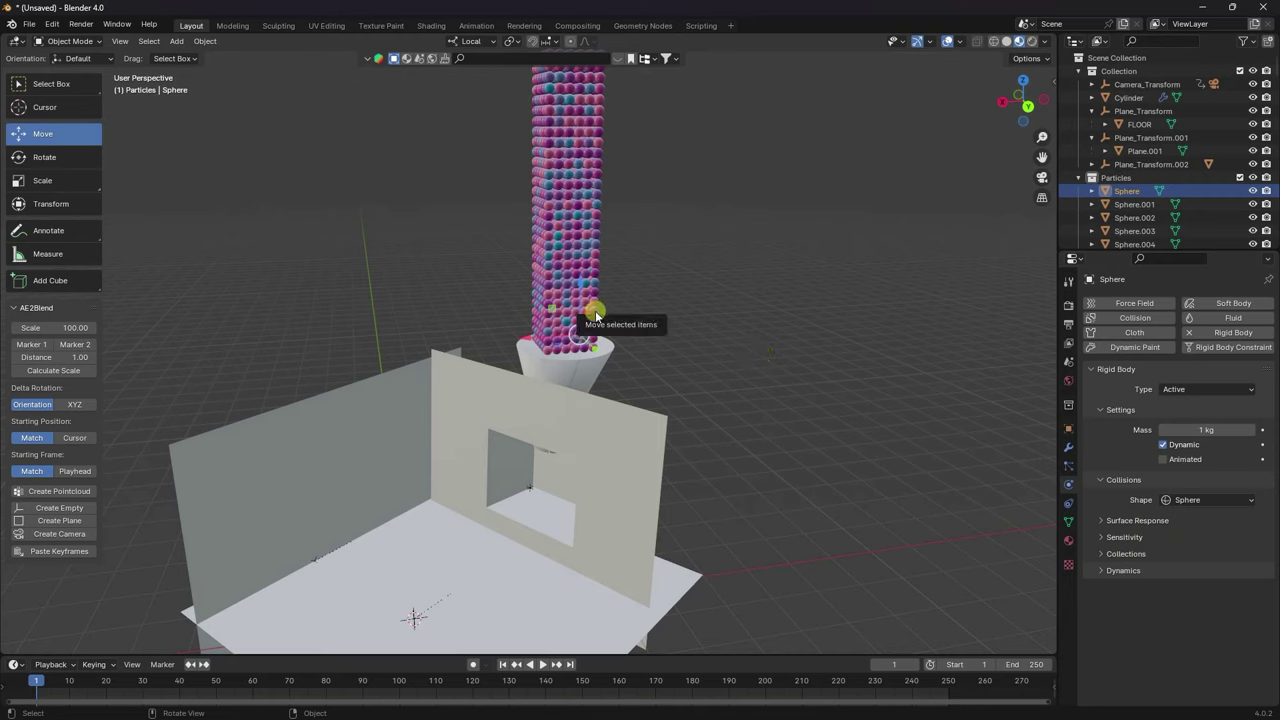
# Set the rigid body's Friction to 0.2 and Bounciness to 0.6.
pyautogui.click(1101, 538)
pyautogui.click(1101, 538)
pyautogui.click(1101, 521)
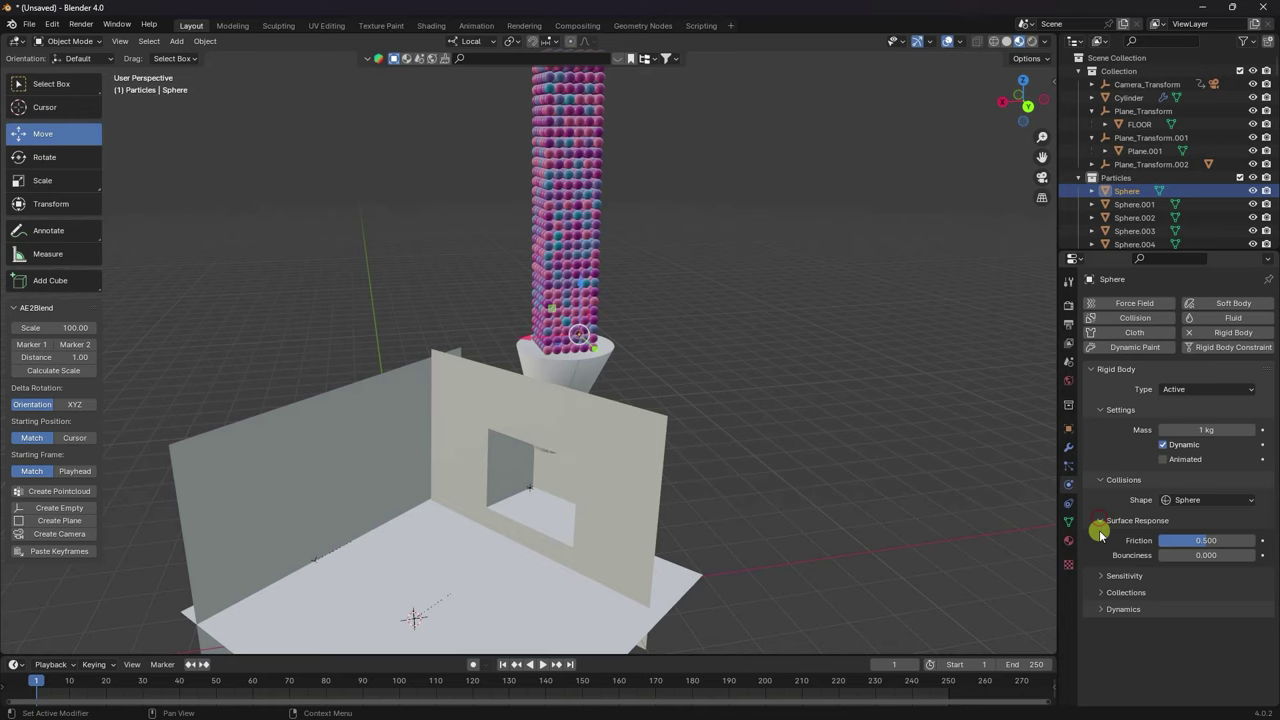
pyautogui.click(1175, 541)
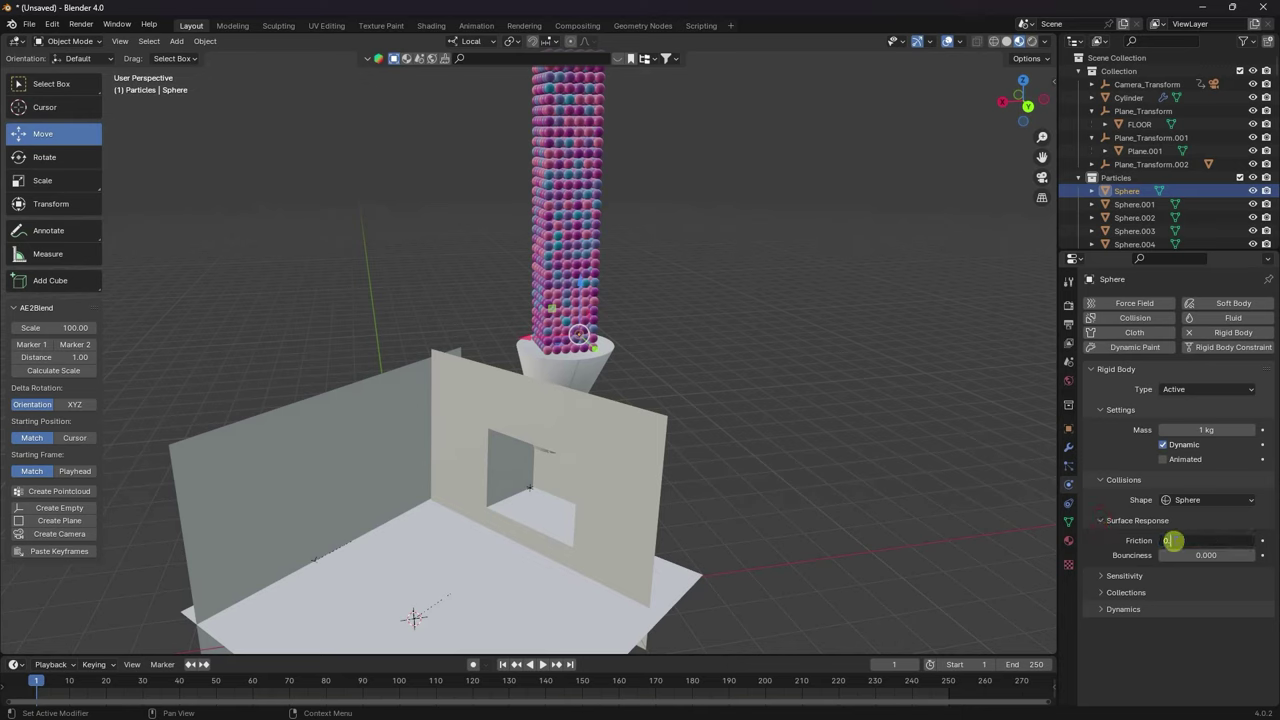
pyautogui.press('Return')
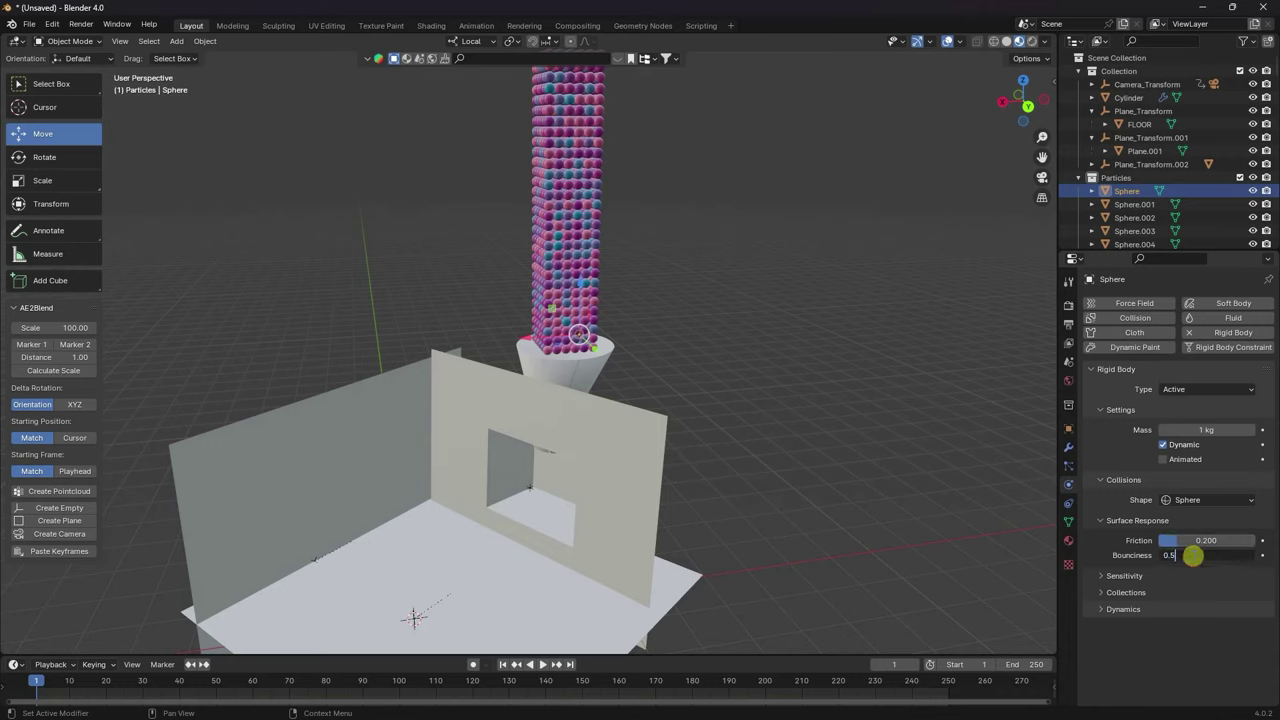
pyautogui.click(1192, 556)
pyautogui.write('0.5')
pyautogui.press('Return')
pyautogui.click(1193, 556)
pyautogui.press('Return')
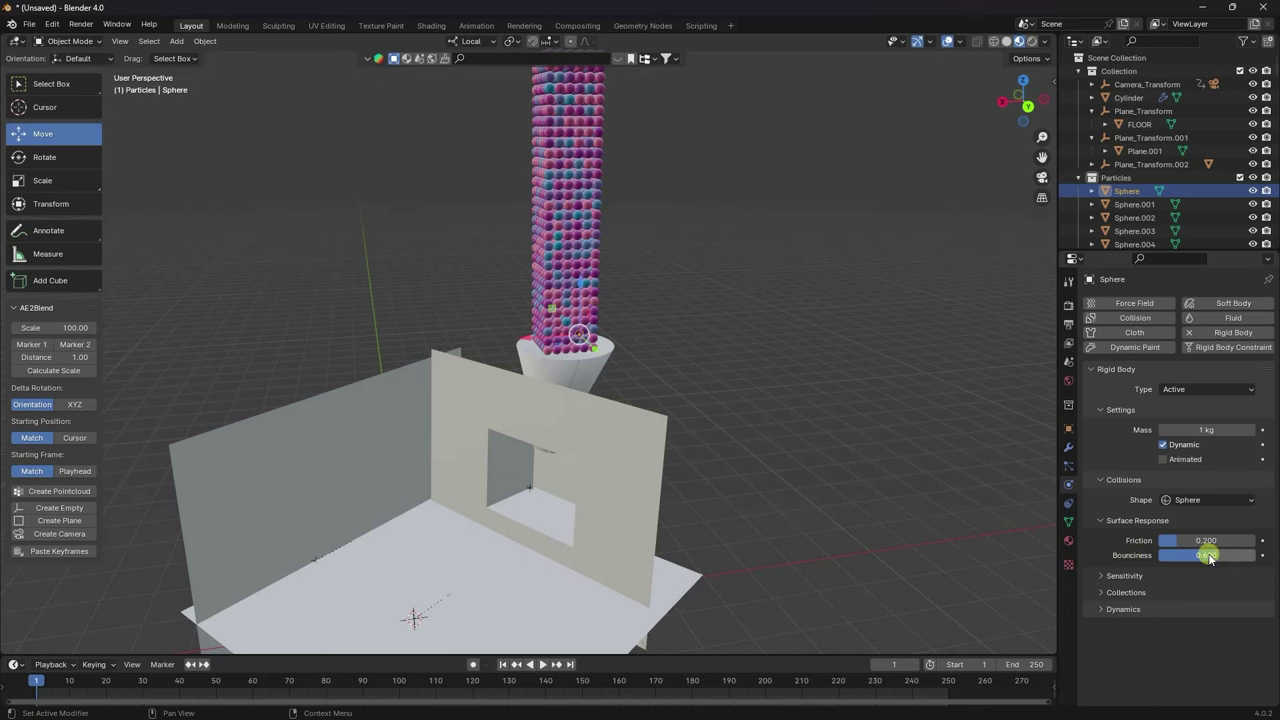
pyautogui.moveTo(723, 451); pyautogui.dragTo(717, 437, button='middle')
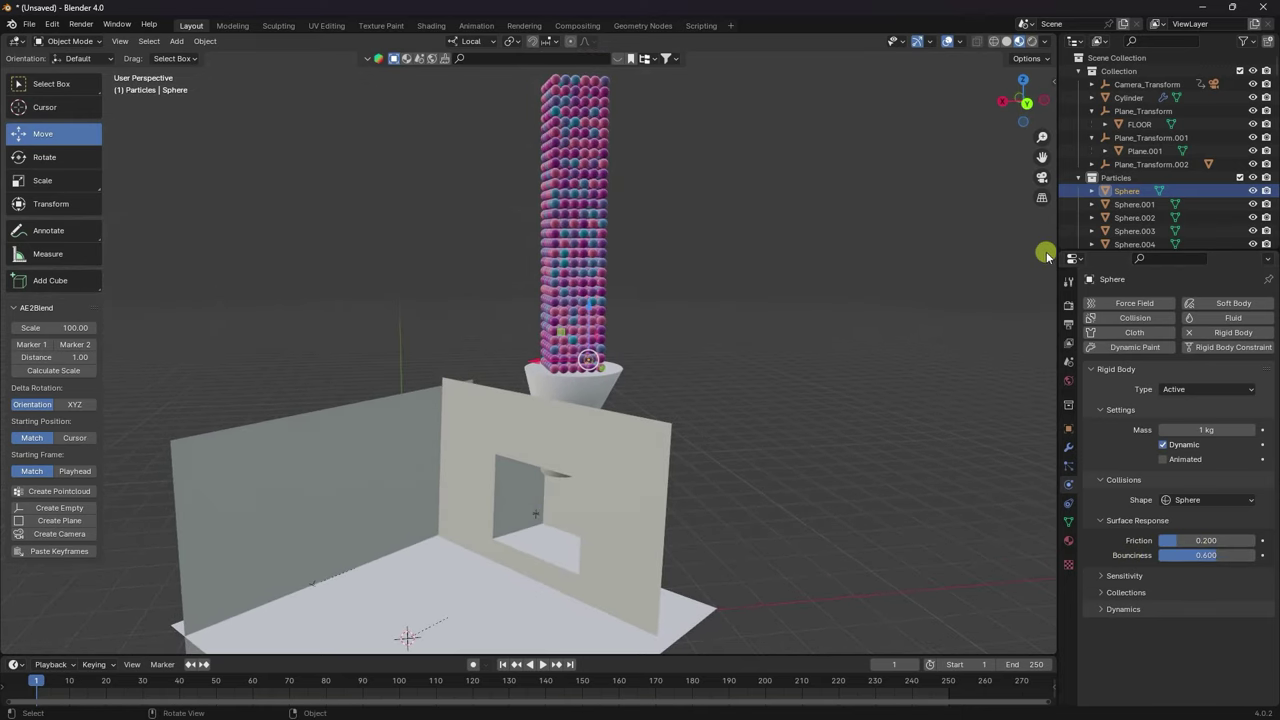
pyautogui.moveTo(1097, 250); pyautogui.dragTo(1097, 290)
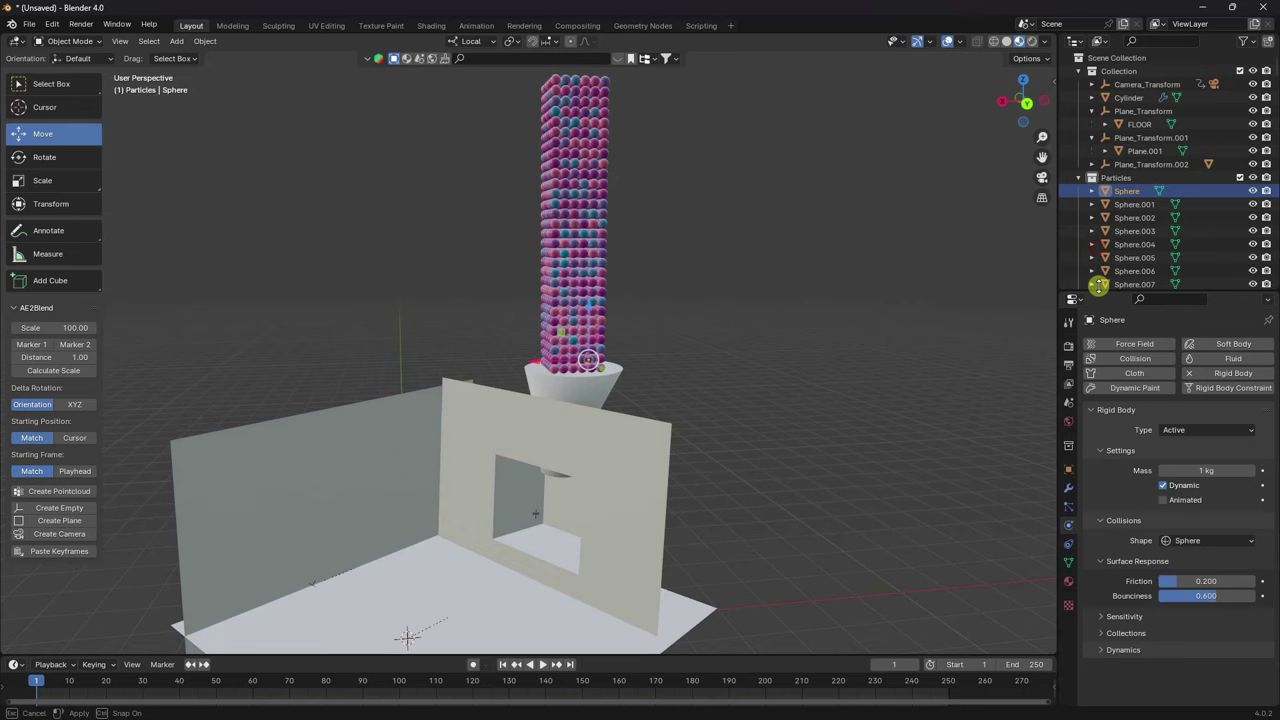
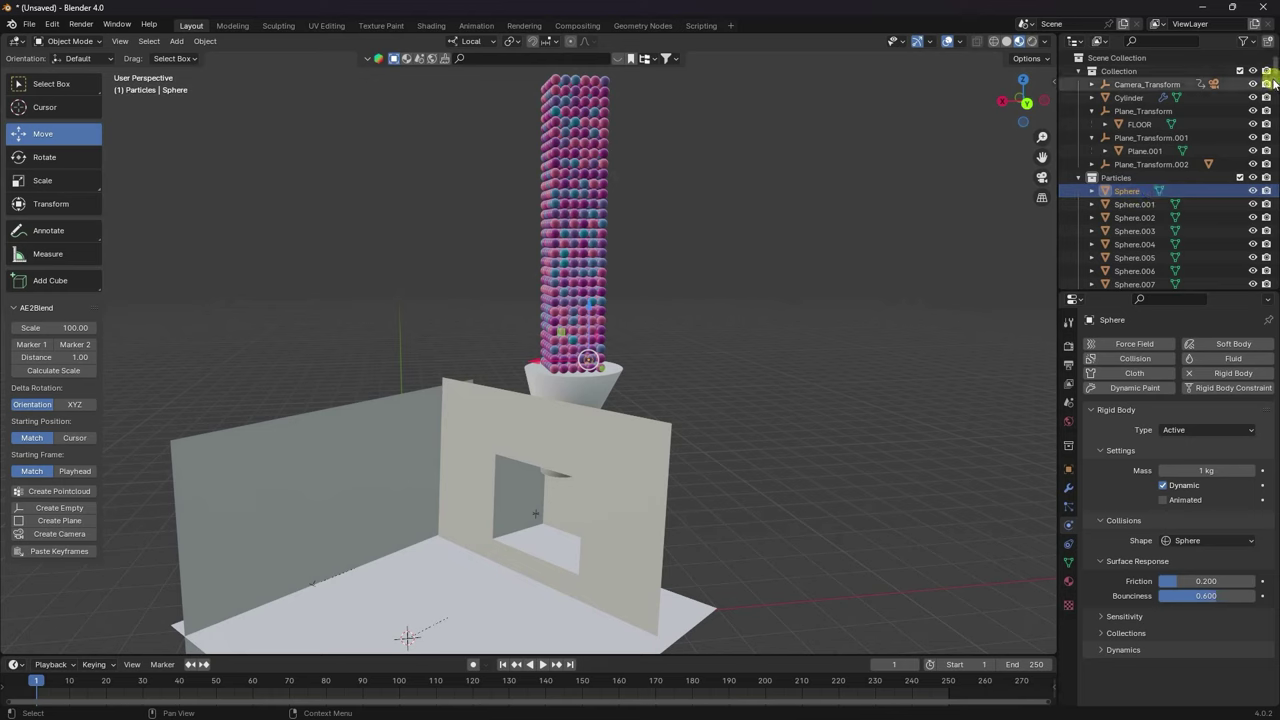
# Select every sphere from the first to Sphere.1079 and copy the active sphere's rigid body settings to all.
pyautogui.moveTo(1275, 75); pyautogui.dragTo(1273, 328)
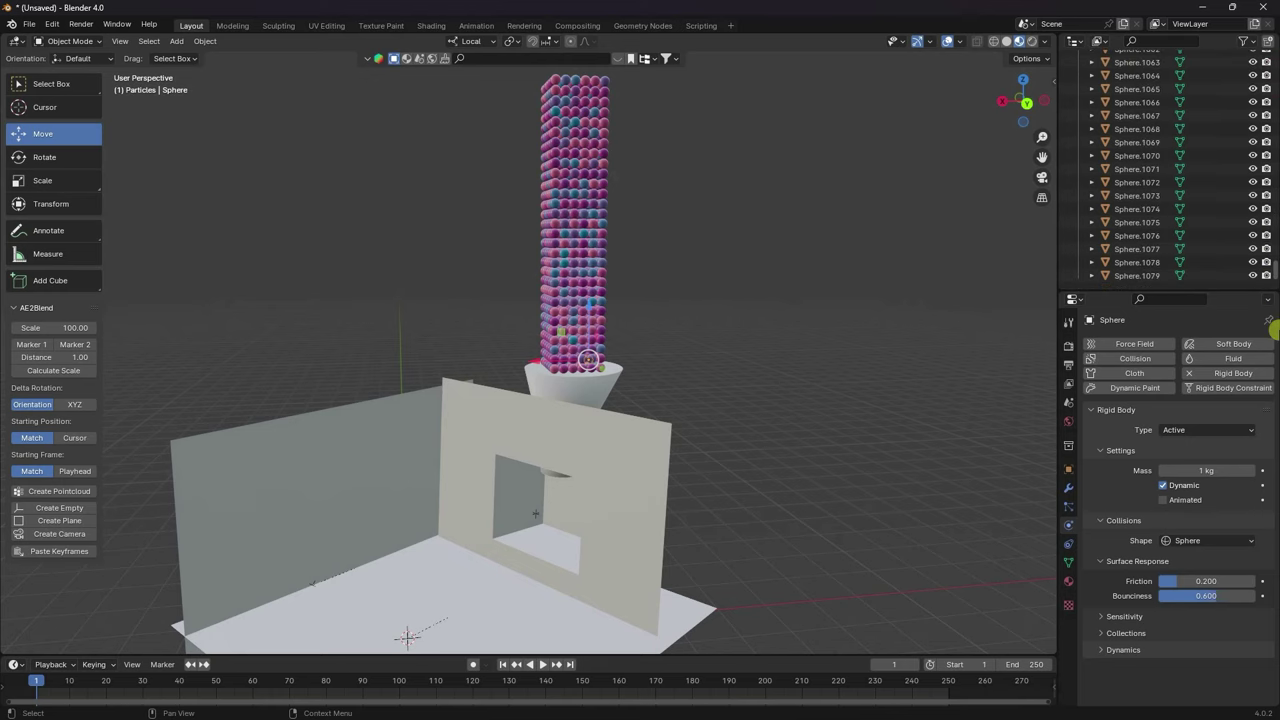
pyautogui.keyDown('shift'); pyautogui.click(1138, 277); pyautogui.keyUp('shift')
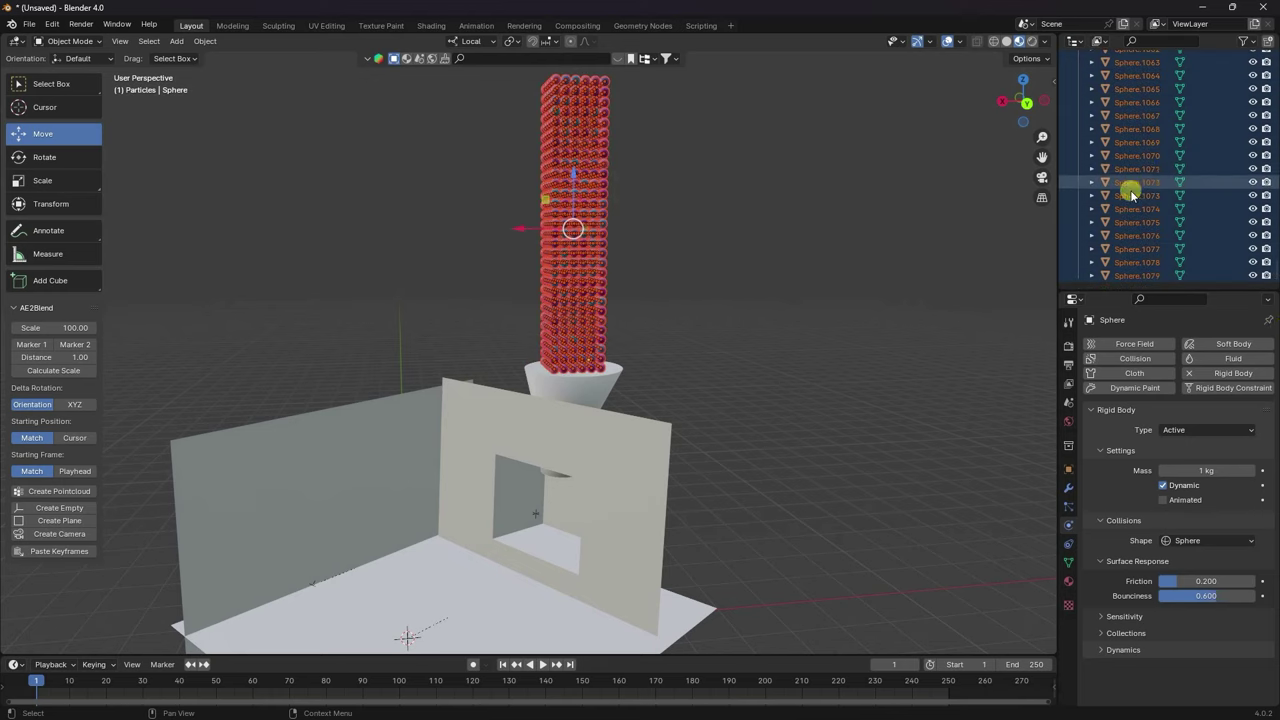
pyautogui.click(206, 41)
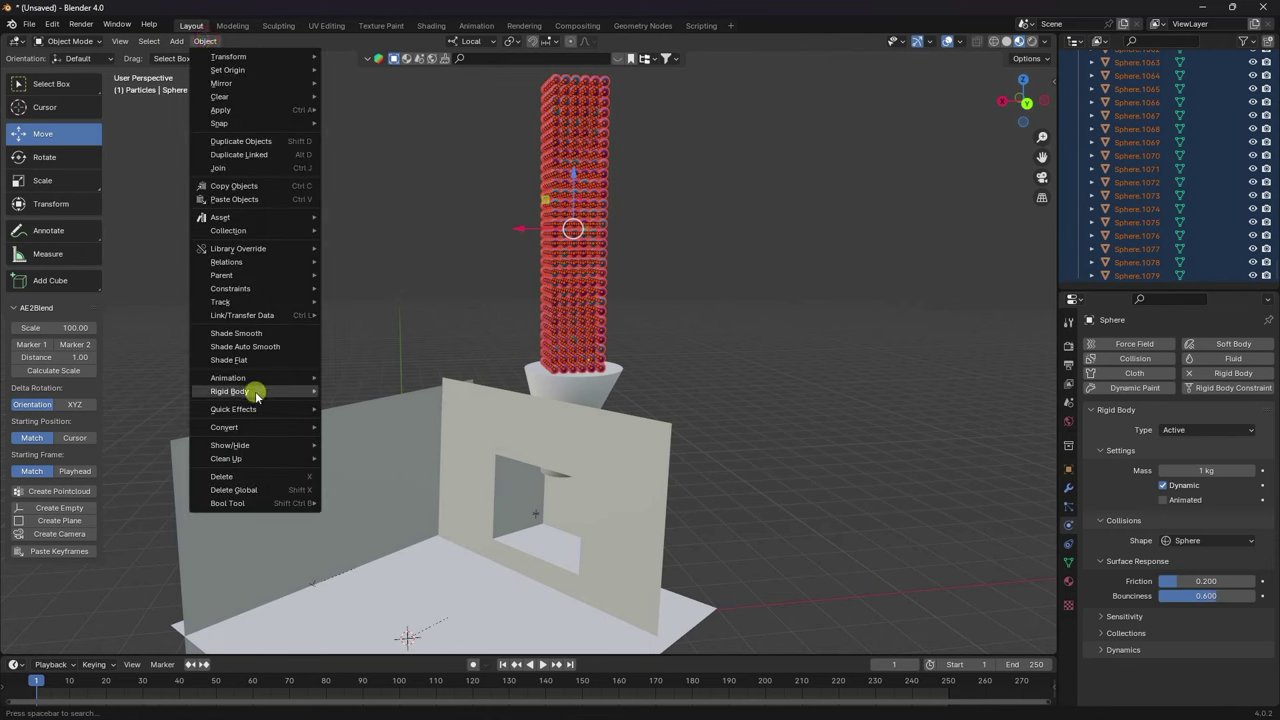
pyautogui.moveTo(251, 391)
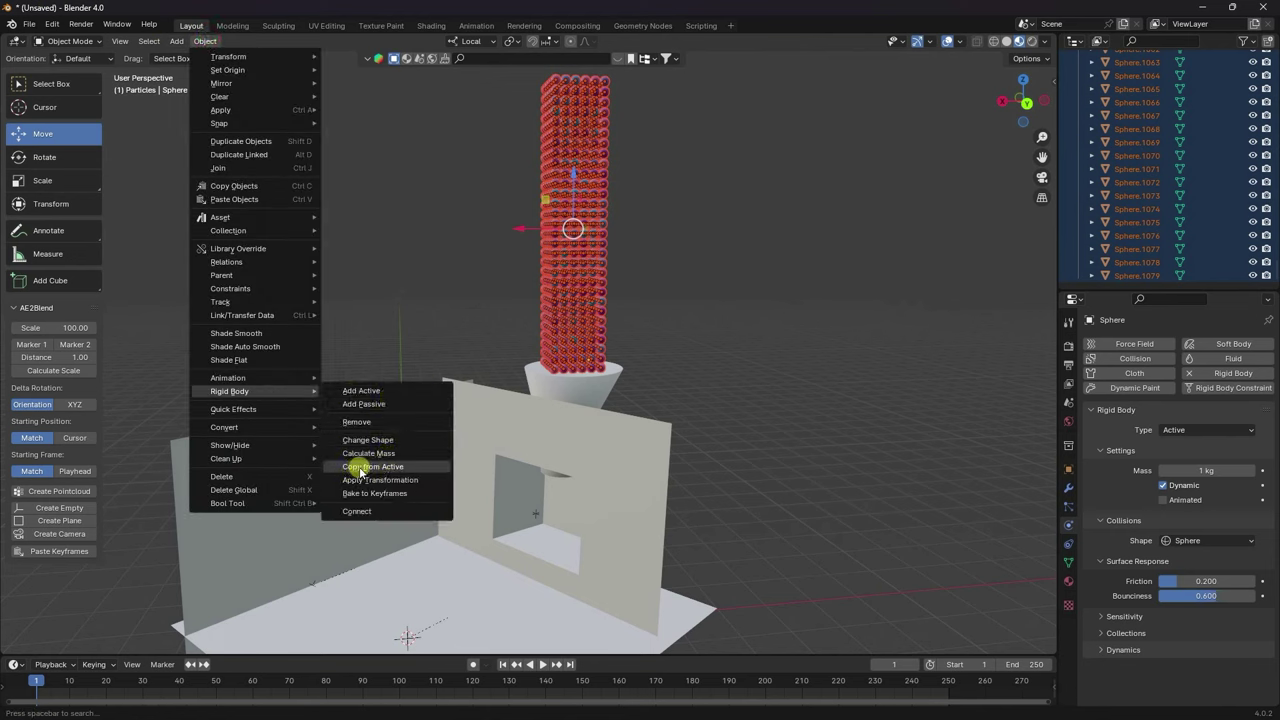
pyautogui.click(390, 469)
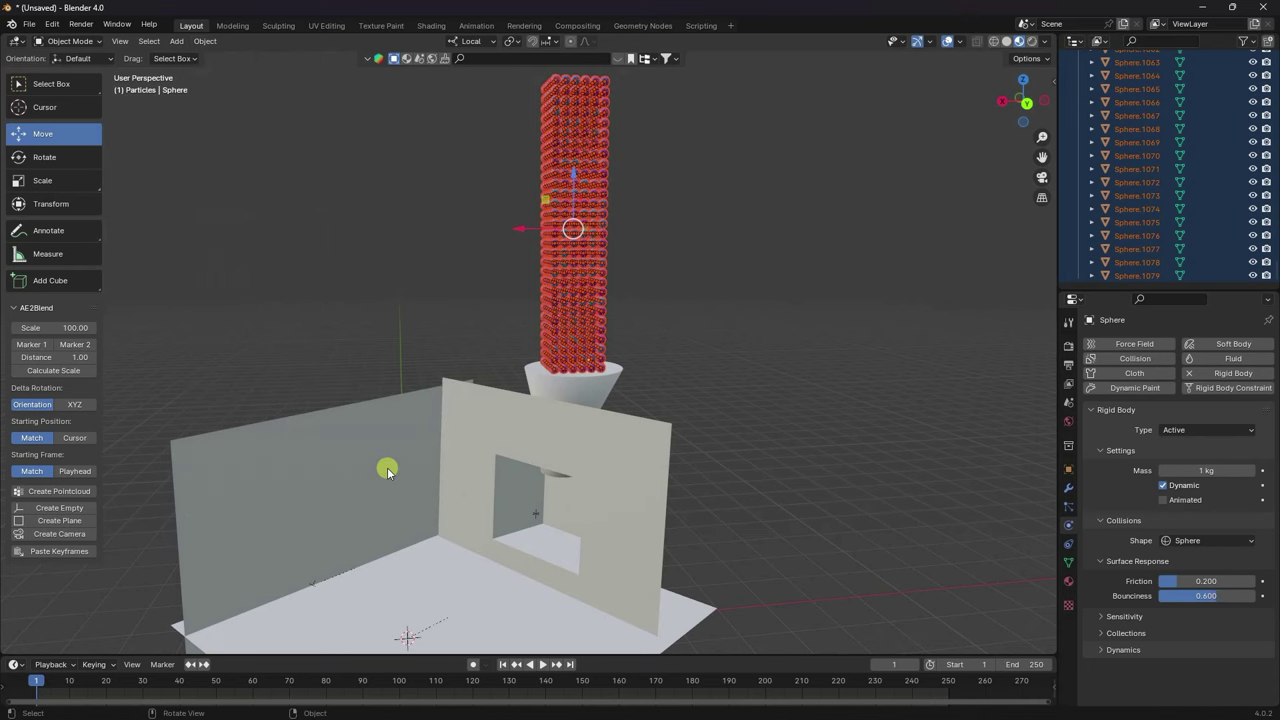
# Check several spheres' copied physics settings, then reframe the view on the walls and floor.
pyautogui.click(806, 225)
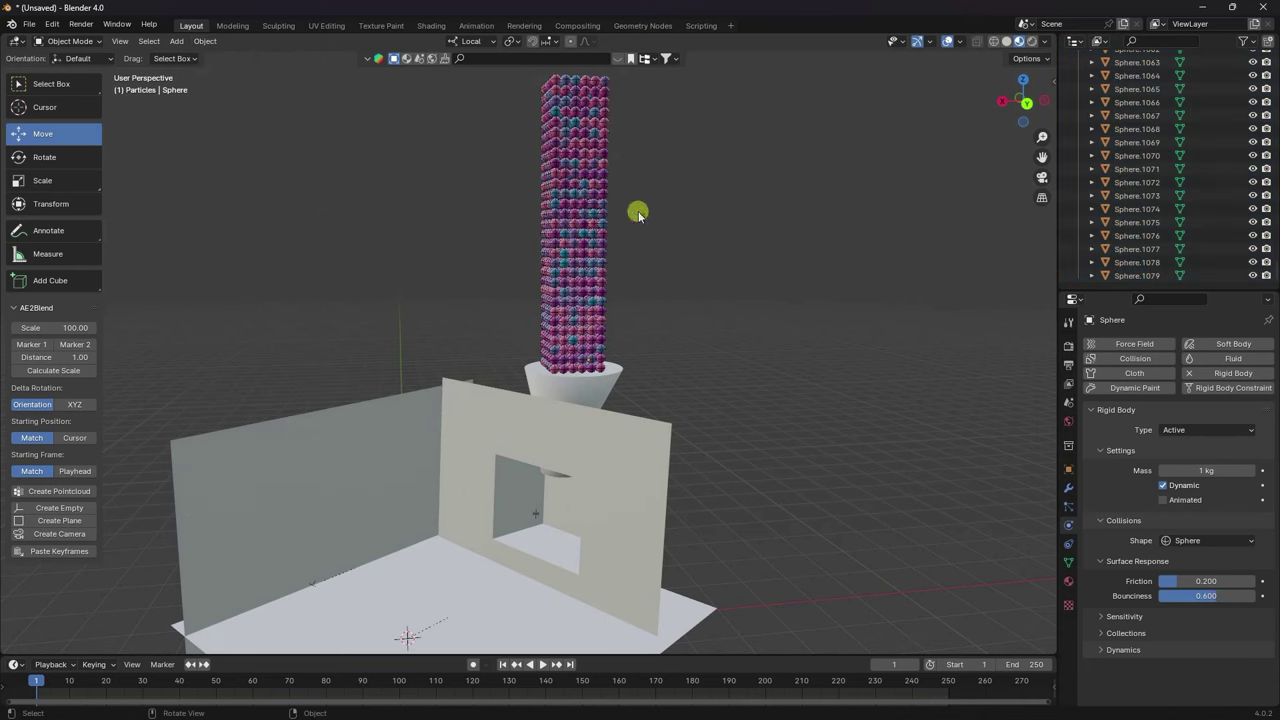
pyautogui.click(1150, 142)
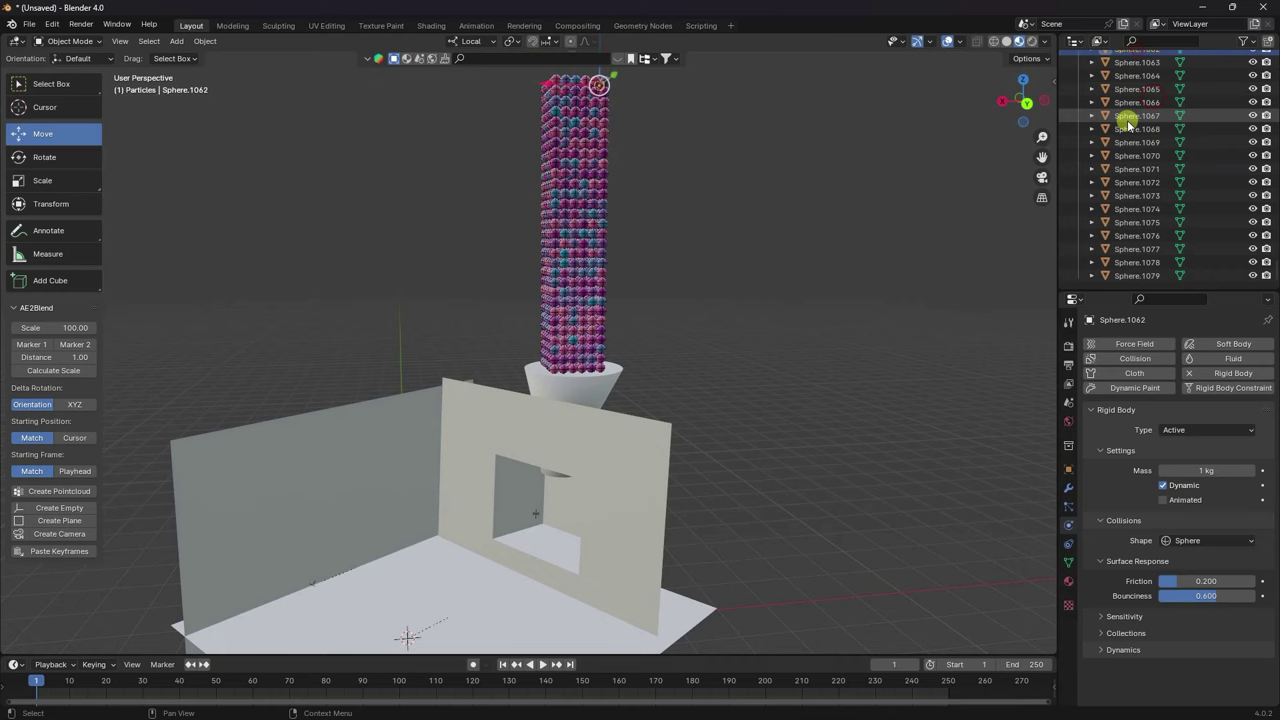
pyautogui.click(1137, 208)
pyautogui.click(1140, 249)
pyautogui.click(1137, 275)
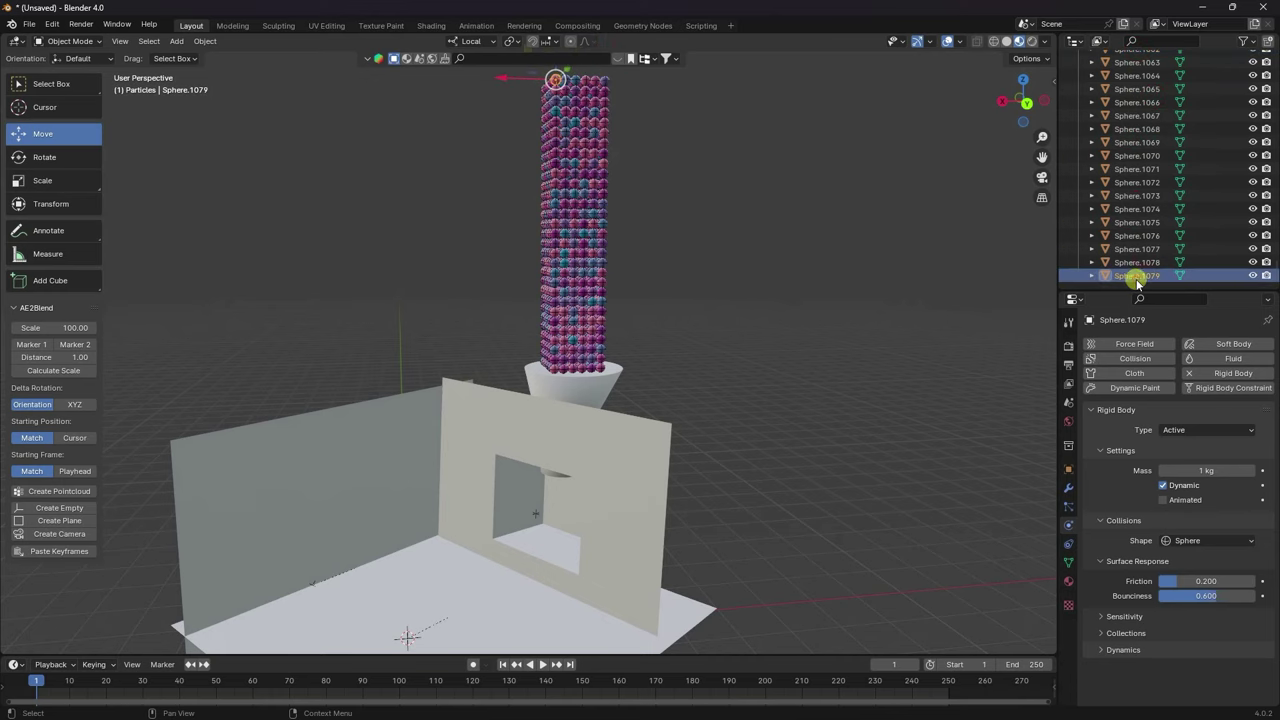
pyautogui.click(794, 253)
pyautogui.moveTo(689, 428); pyautogui.dragTo(977, 212, button='middle')
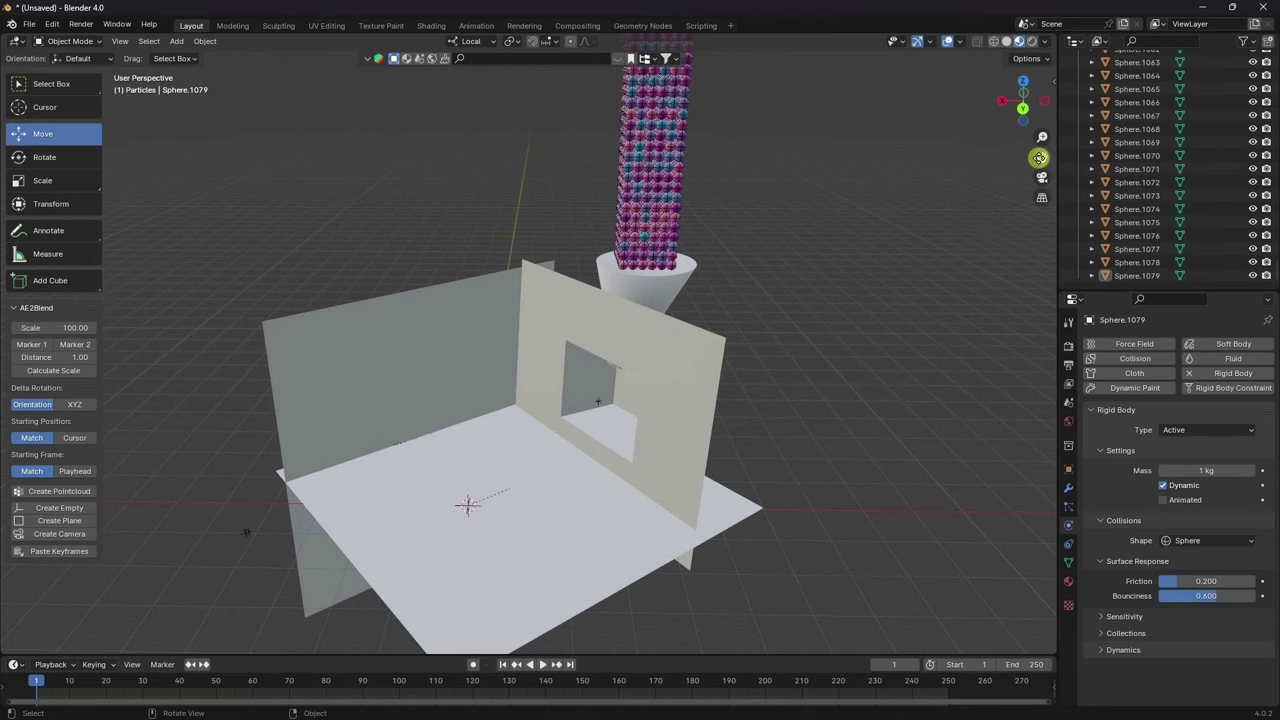
pyautogui.moveTo(1039, 157); pyautogui.dragTo(820, 260)
# Make the funnel cone a Passive rigid body with Mesh collision shape.
pyautogui.click(714, 257)
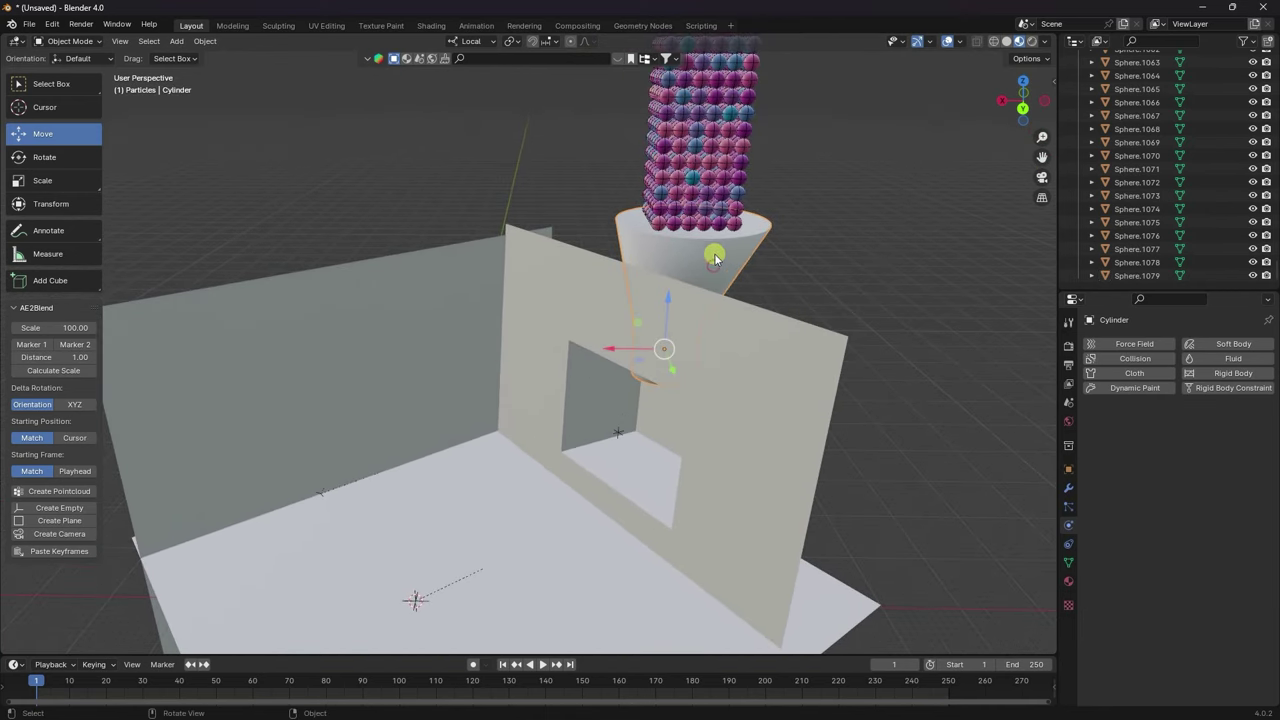
pyautogui.click(1220, 375)
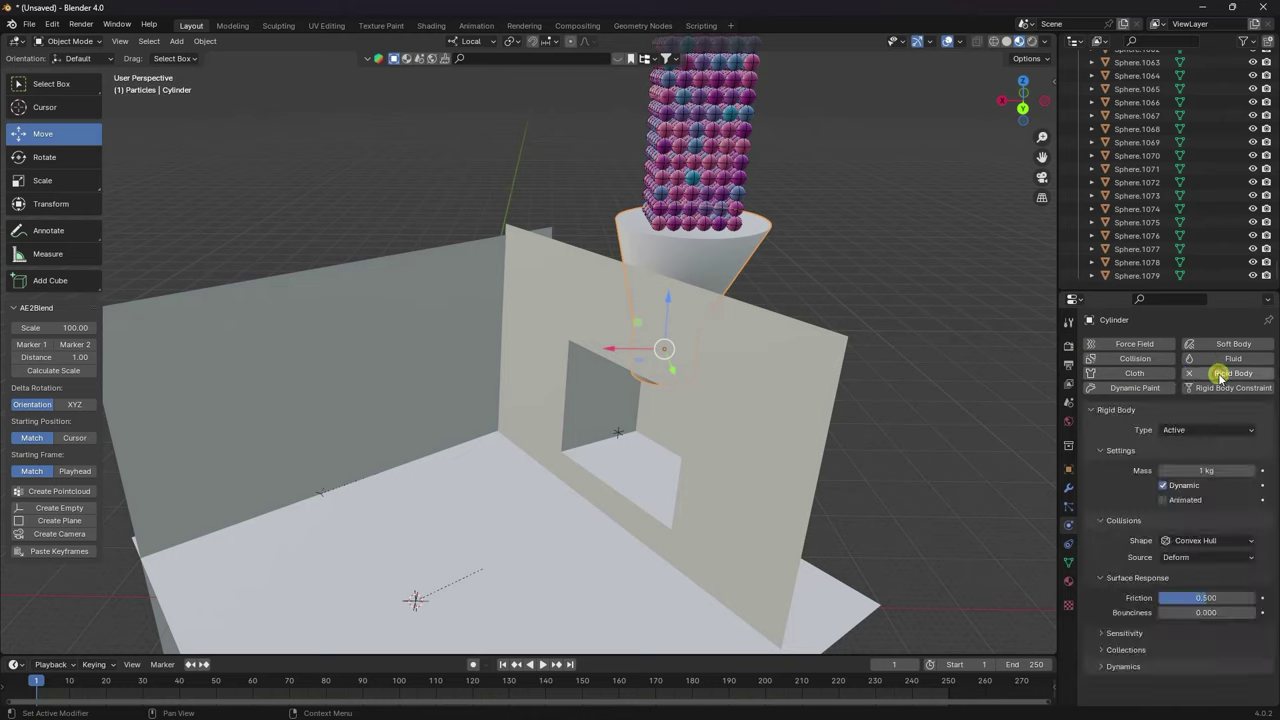
pyautogui.click(1170, 430)
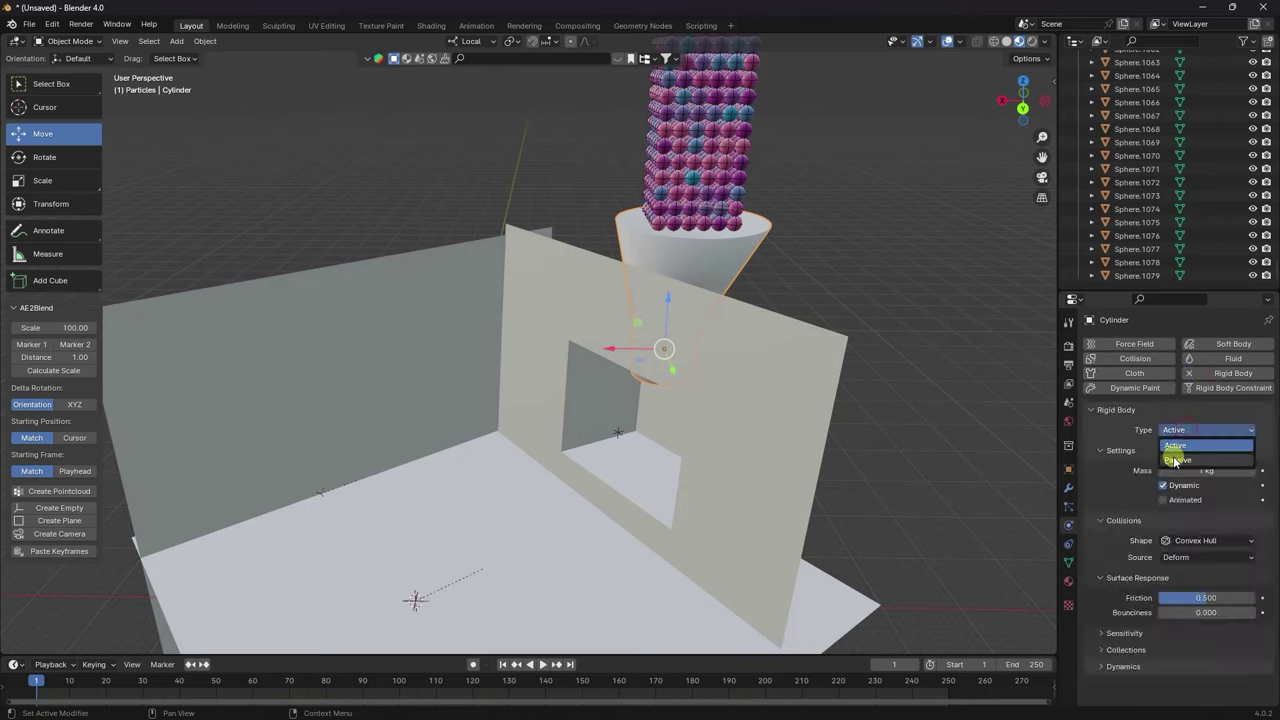
pyautogui.click(1175, 460)
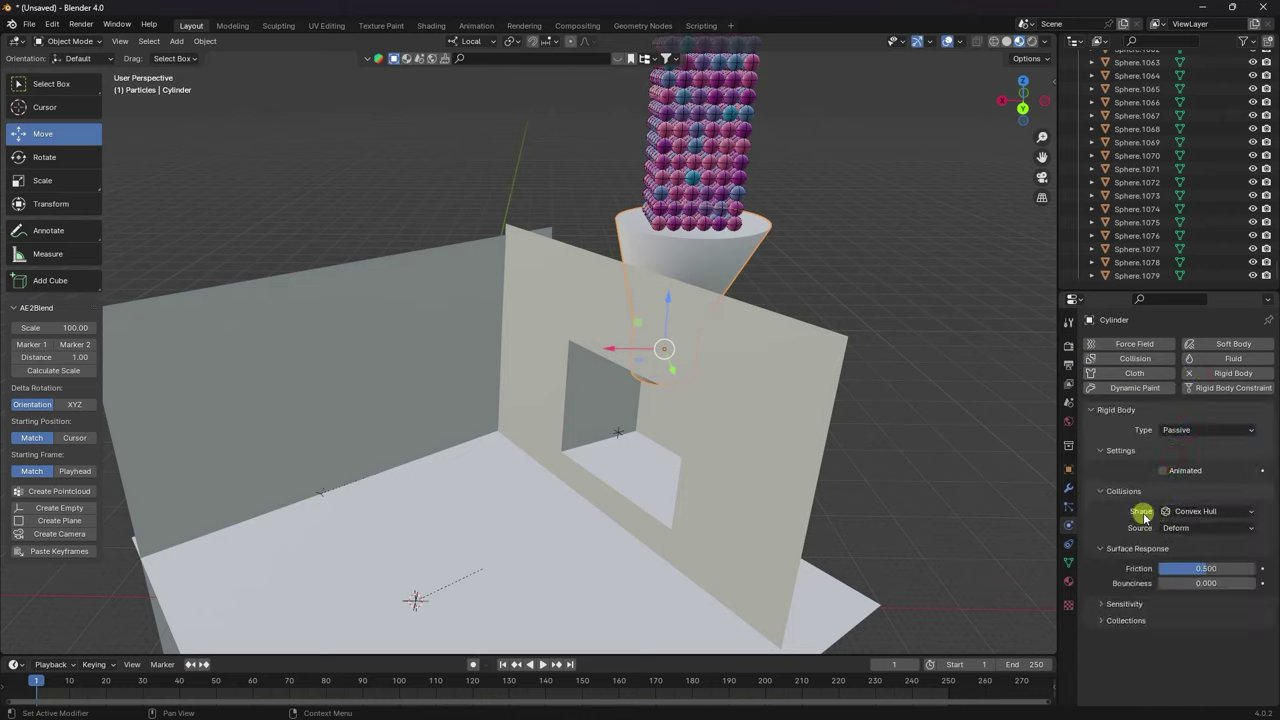
pyautogui.click(1180, 511)
pyautogui.click(1185, 612)
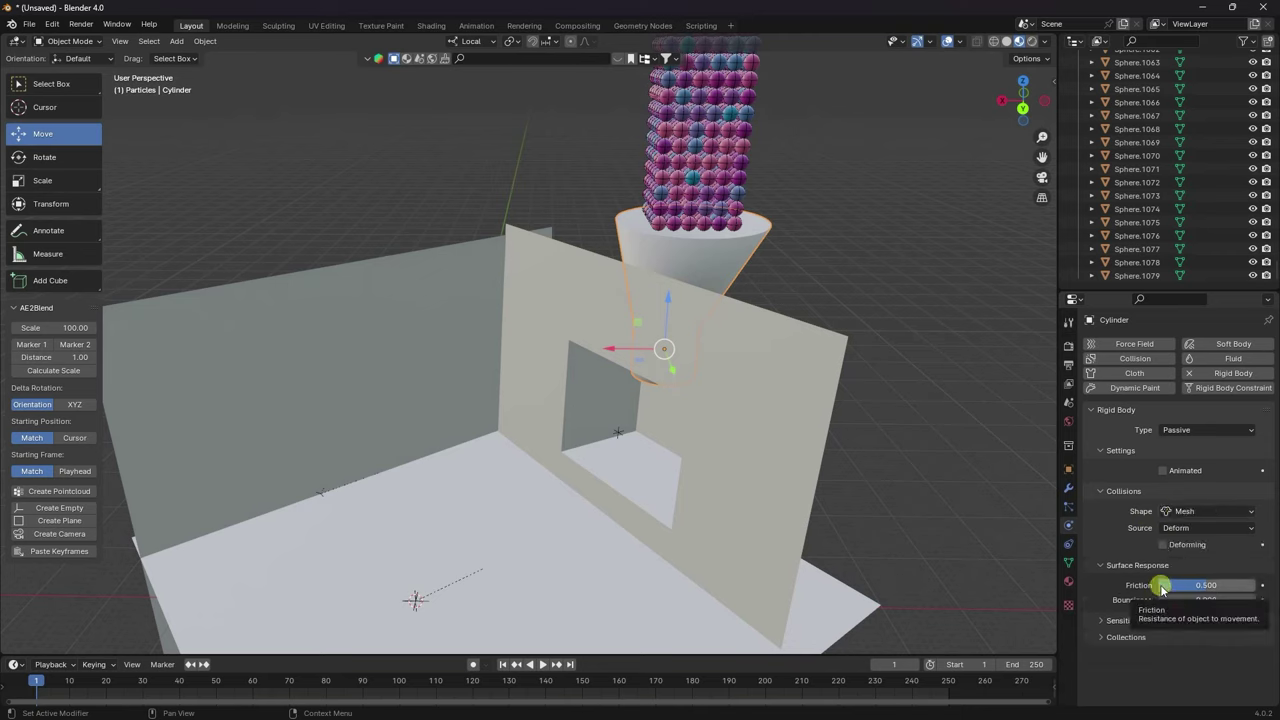
# Set the cone's friction to 0.2 and bounciness to 0.5.
pyautogui.click(1182, 587)
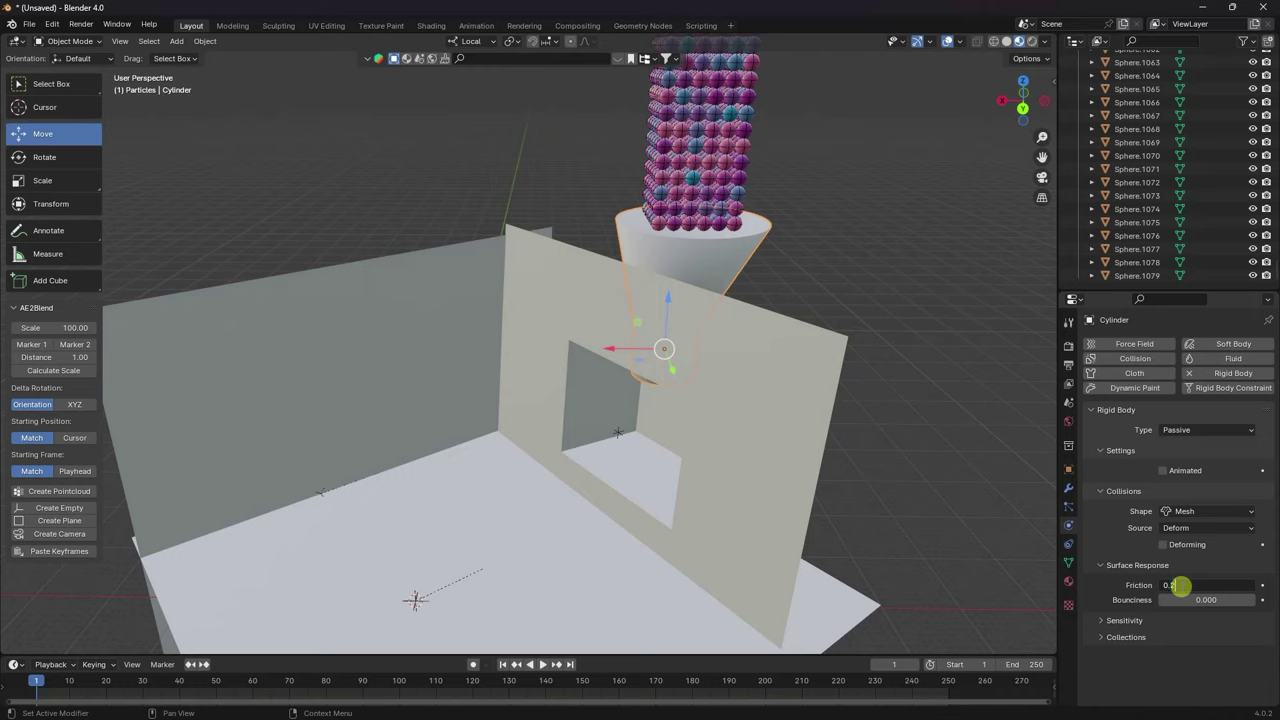
pyautogui.press('Return')
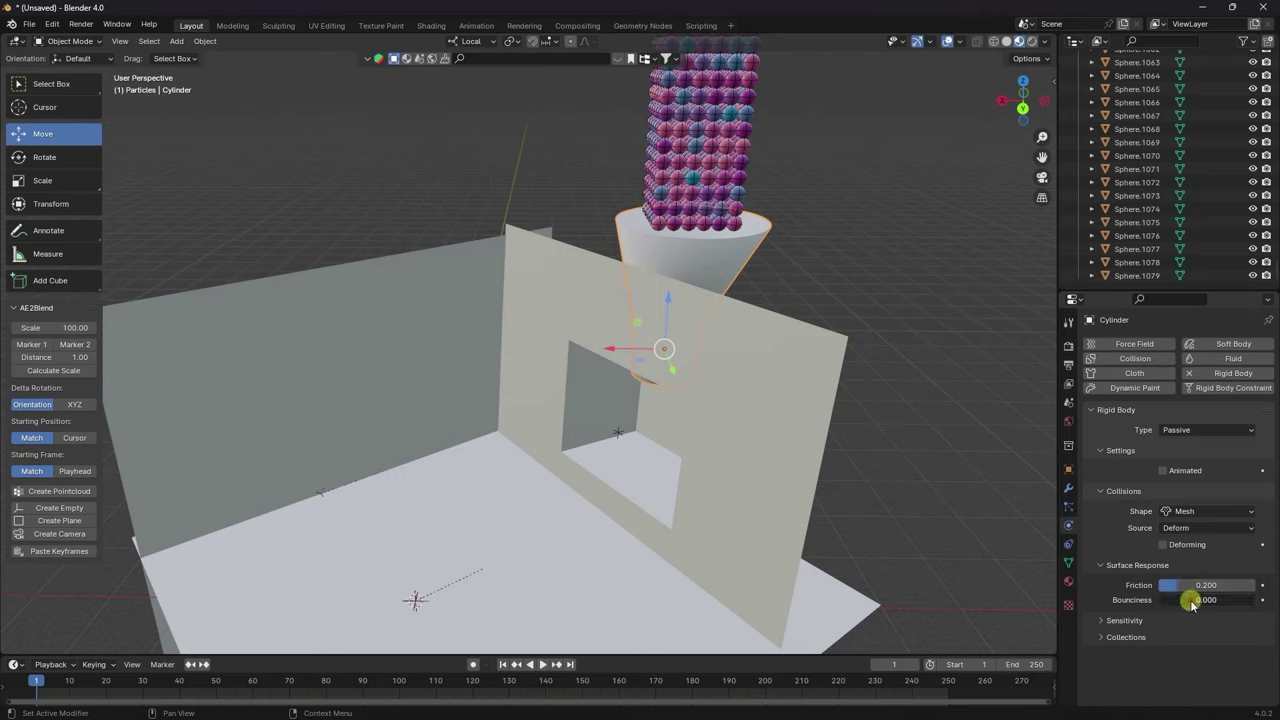
pyautogui.click(1190, 600)
pyautogui.write('0.5')
pyautogui.press('Return')
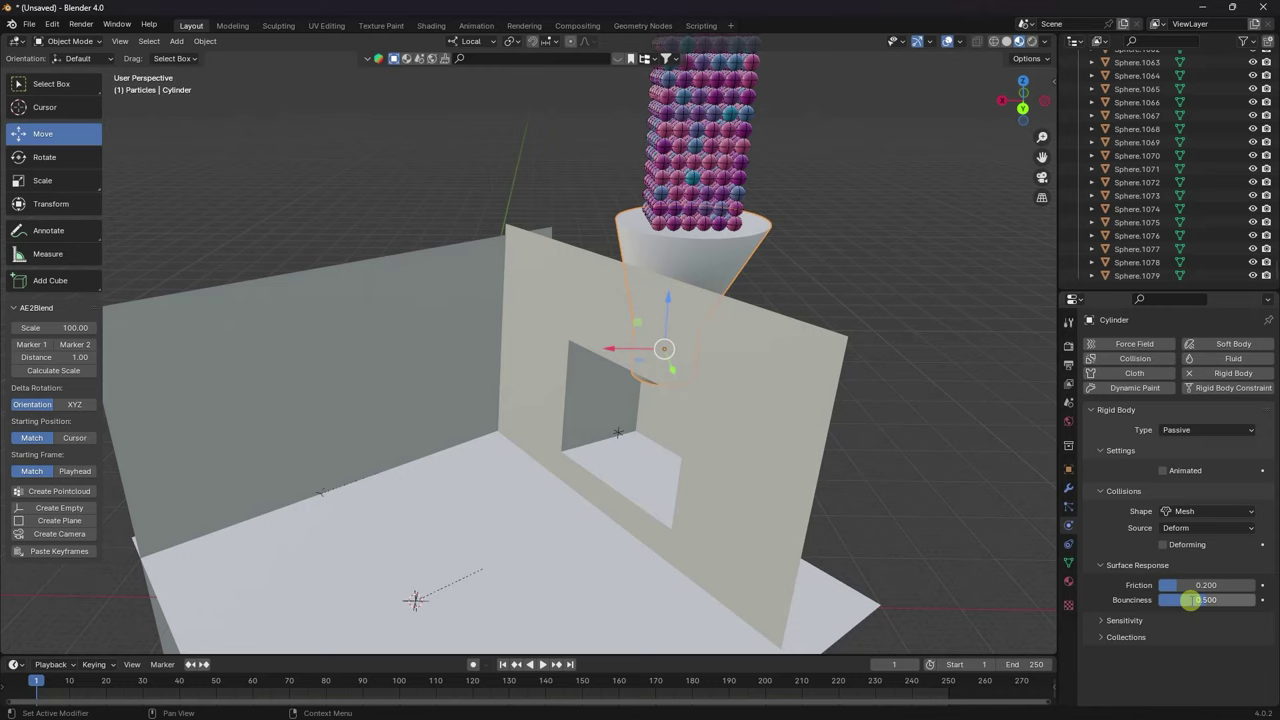
pyautogui.click(818, 392)
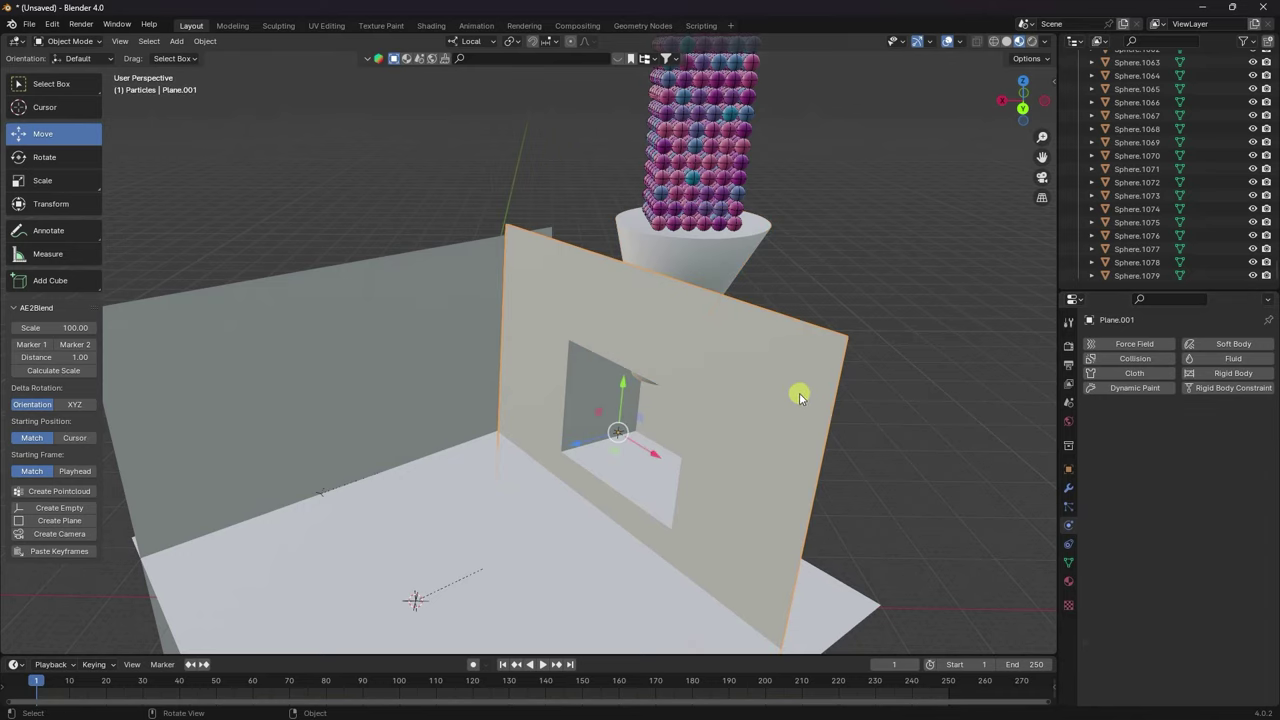
# Give Plane.001 a Passive Mesh rigid body with bounciness 0.2 and friction 0.2.
pyautogui.click(1213, 372)
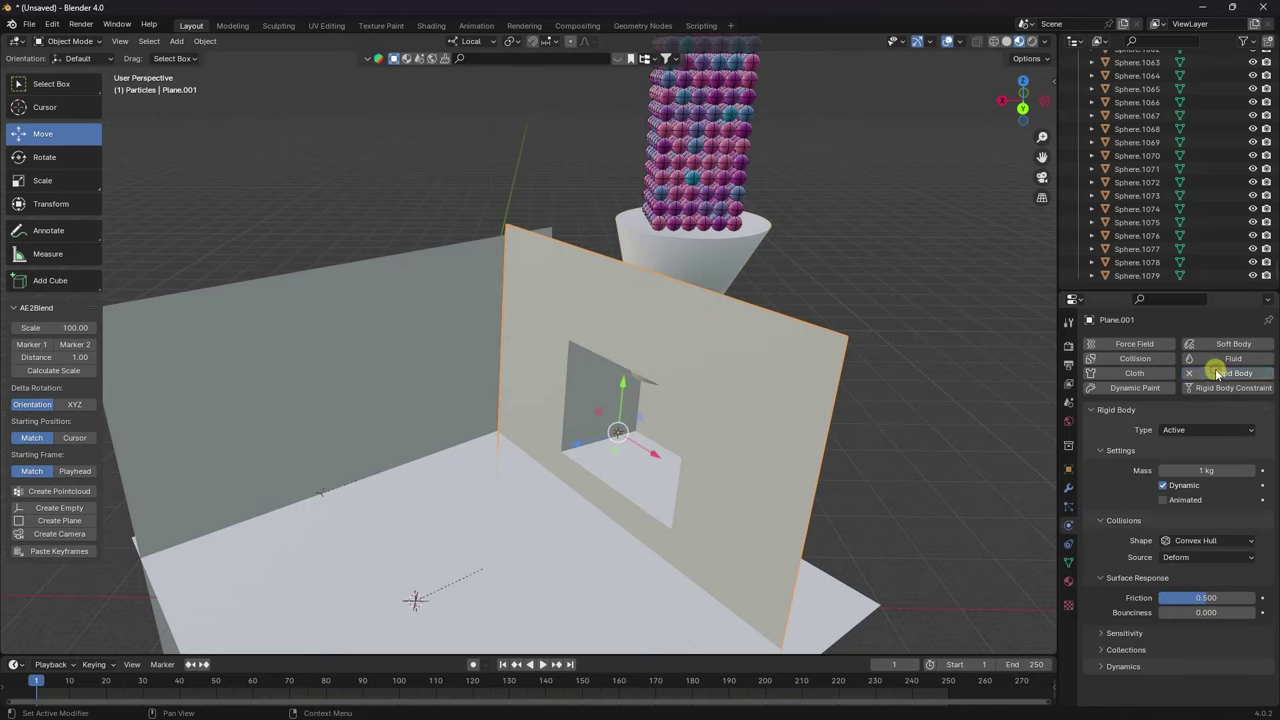
pyautogui.click(1171, 432)
pyautogui.click(1175, 460)
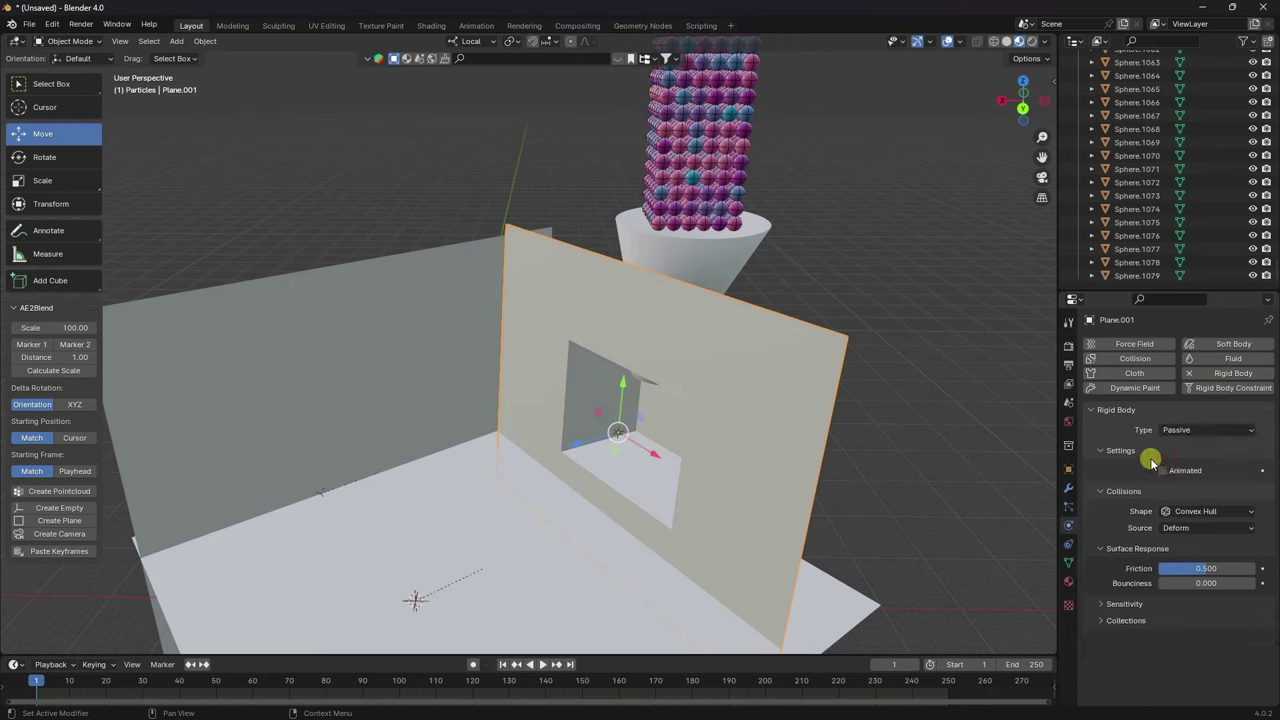
pyautogui.click(1183, 513)
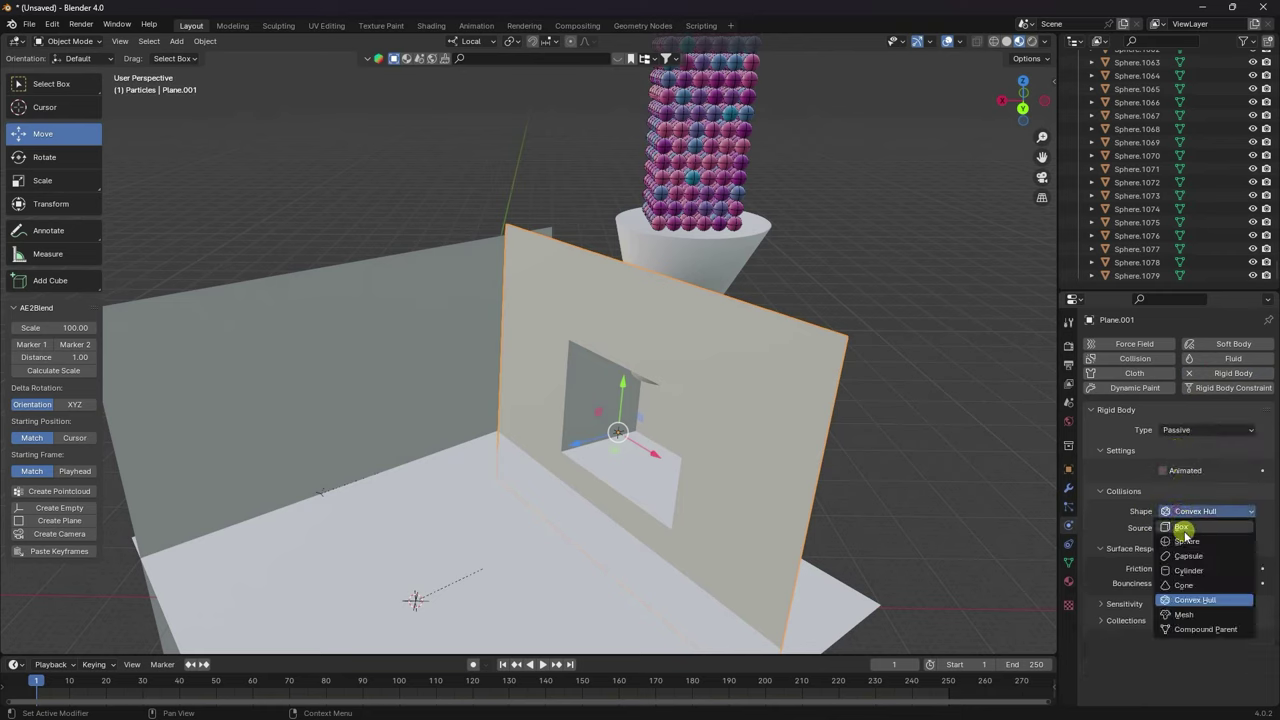
pyautogui.click(1180, 611)
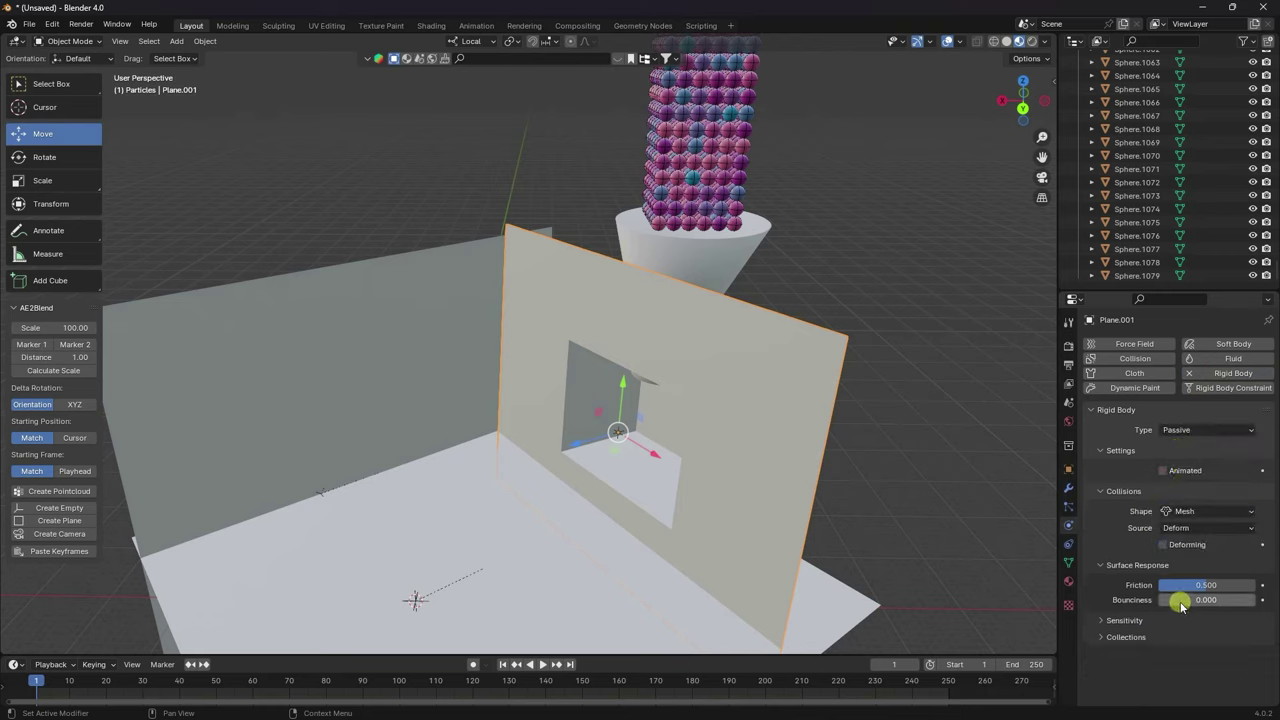
pyautogui.click(1181, 601)
pyautogui.write('0.2')
pyautogui.press('Return')
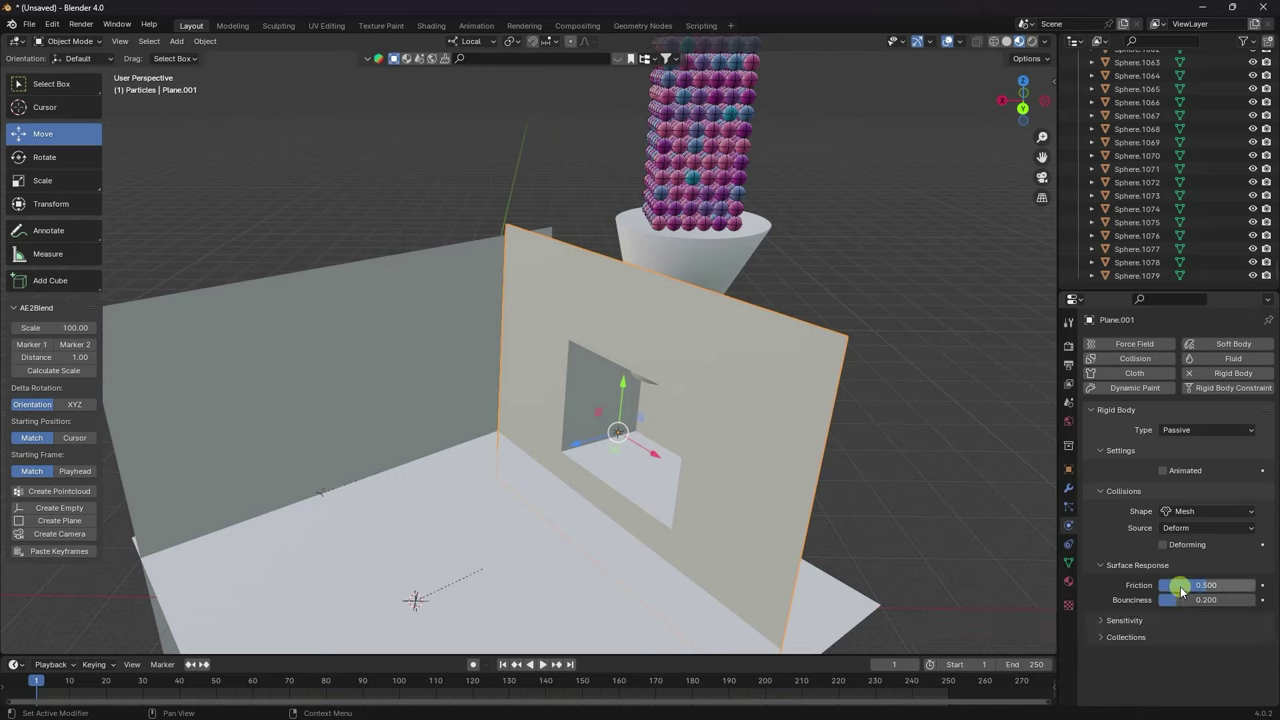
pyautogui.click(1183, 589)
pyautogui.write('0.2')
pyautogui.press('Return')
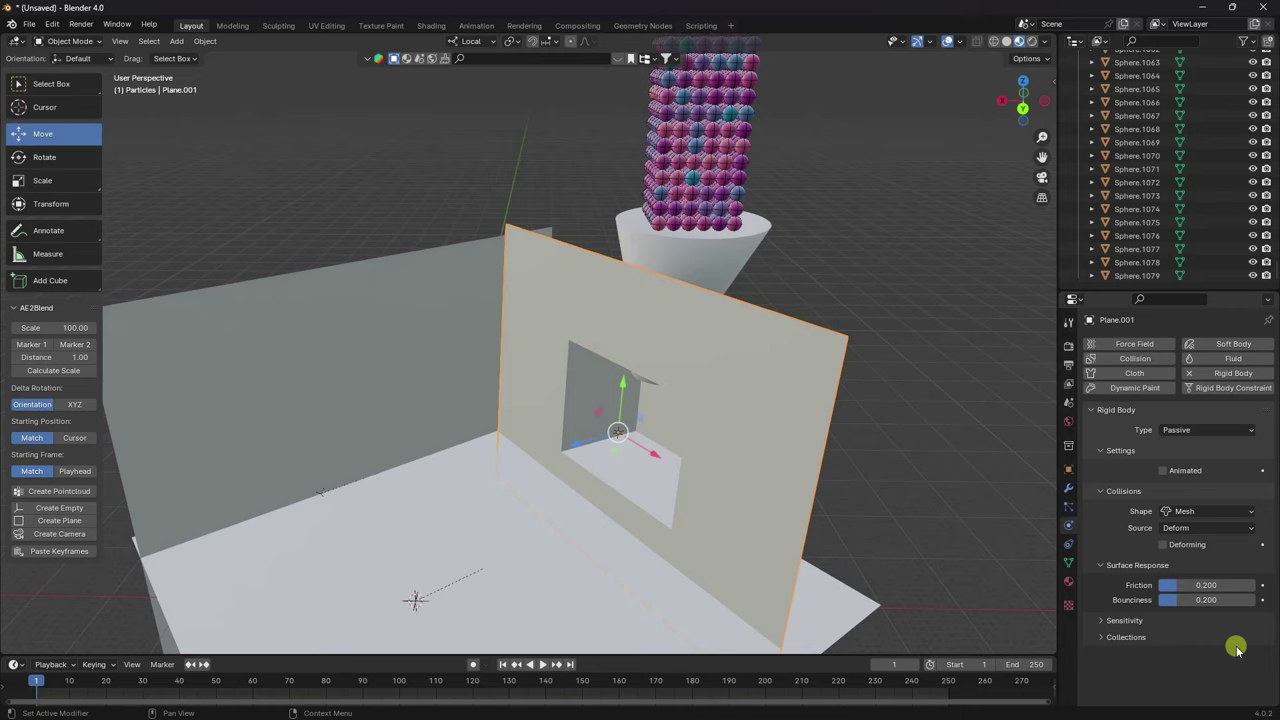
# Make the FLOOR a Passive Mesh rigid body with friction and bounciness 0.2.
pyautogui.click(431, 514)
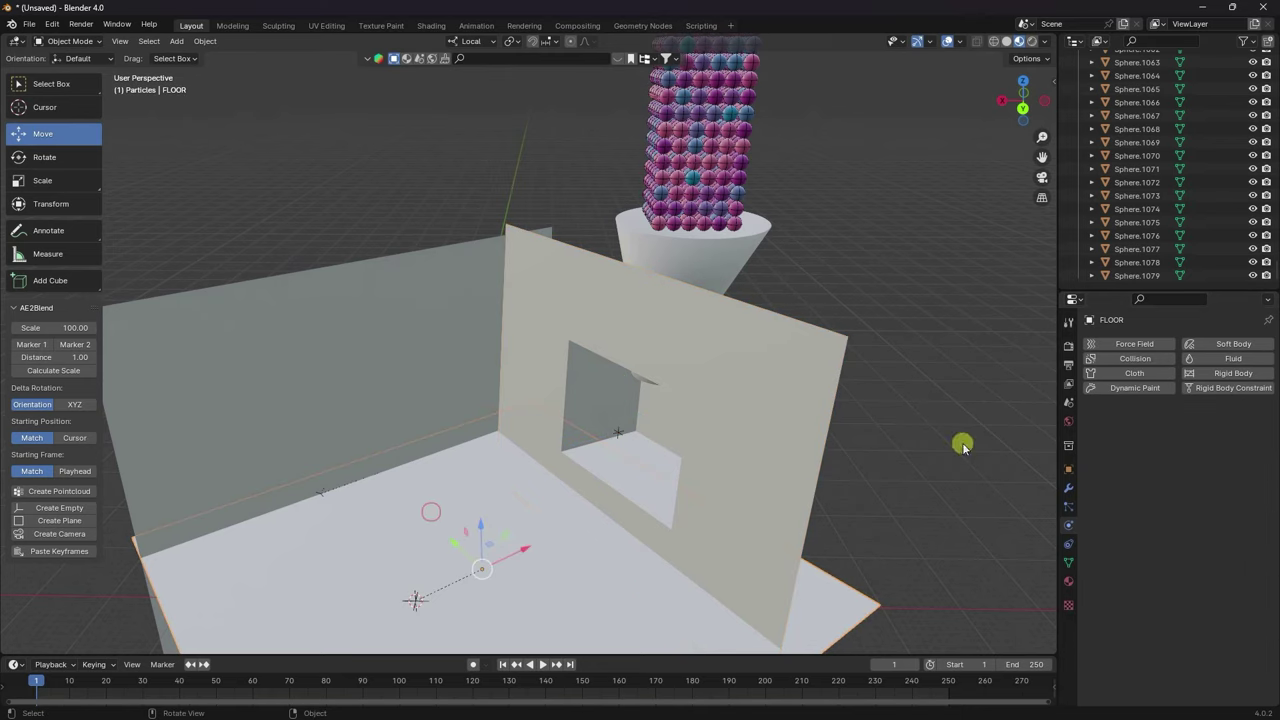
pyautogui.click(1250, 376)
pyautogui.click(1177, 433)
pyautogui.click(1180, 449)
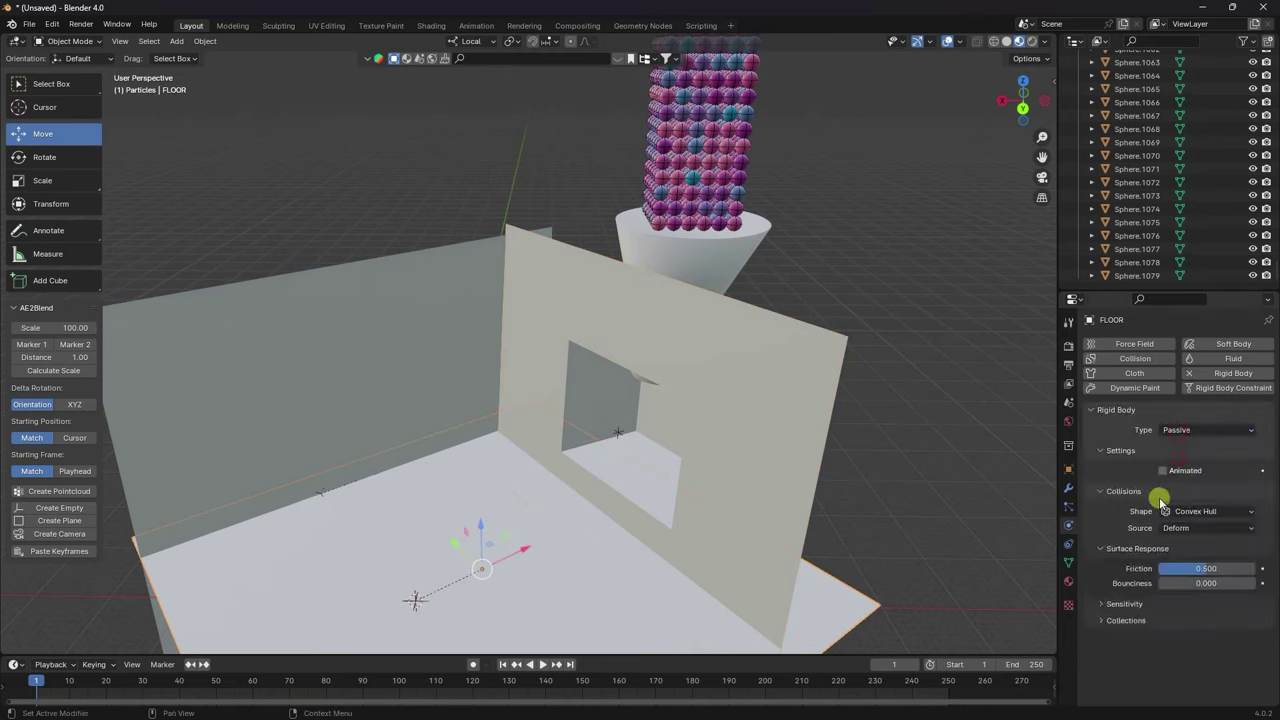
pyautogui.click(1200, 511)
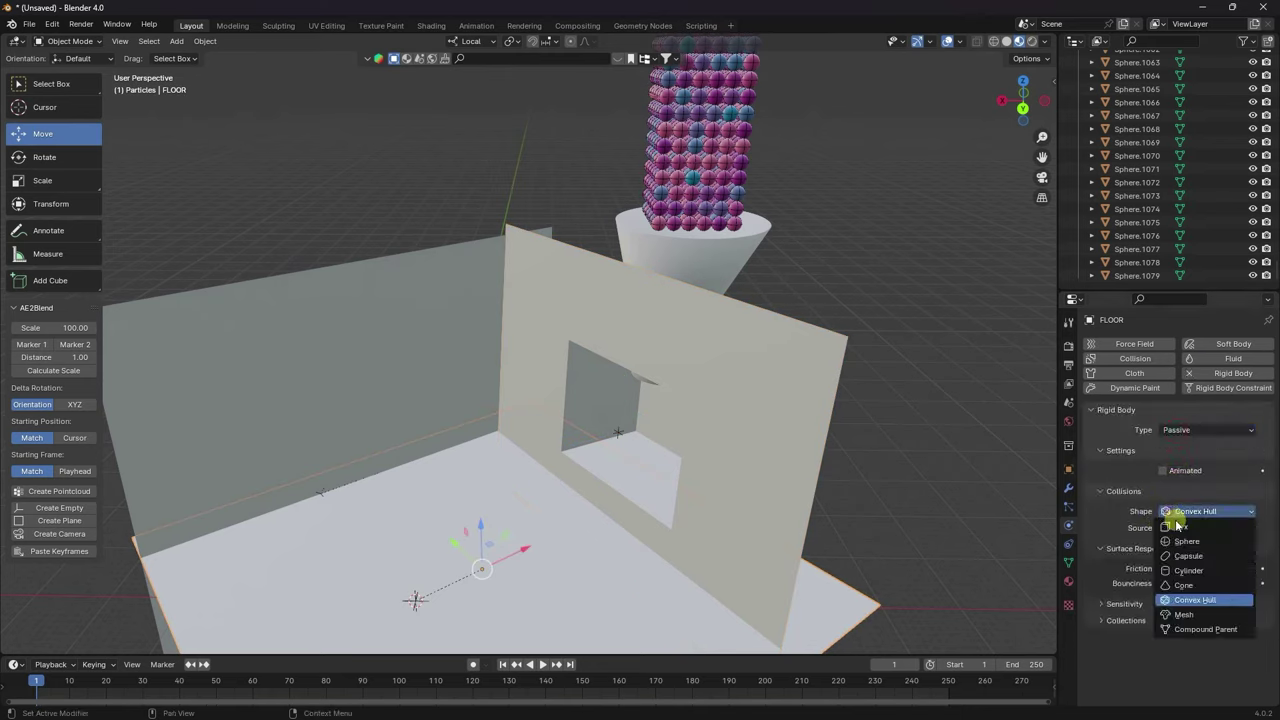
pyautogui.click(1180, 614)
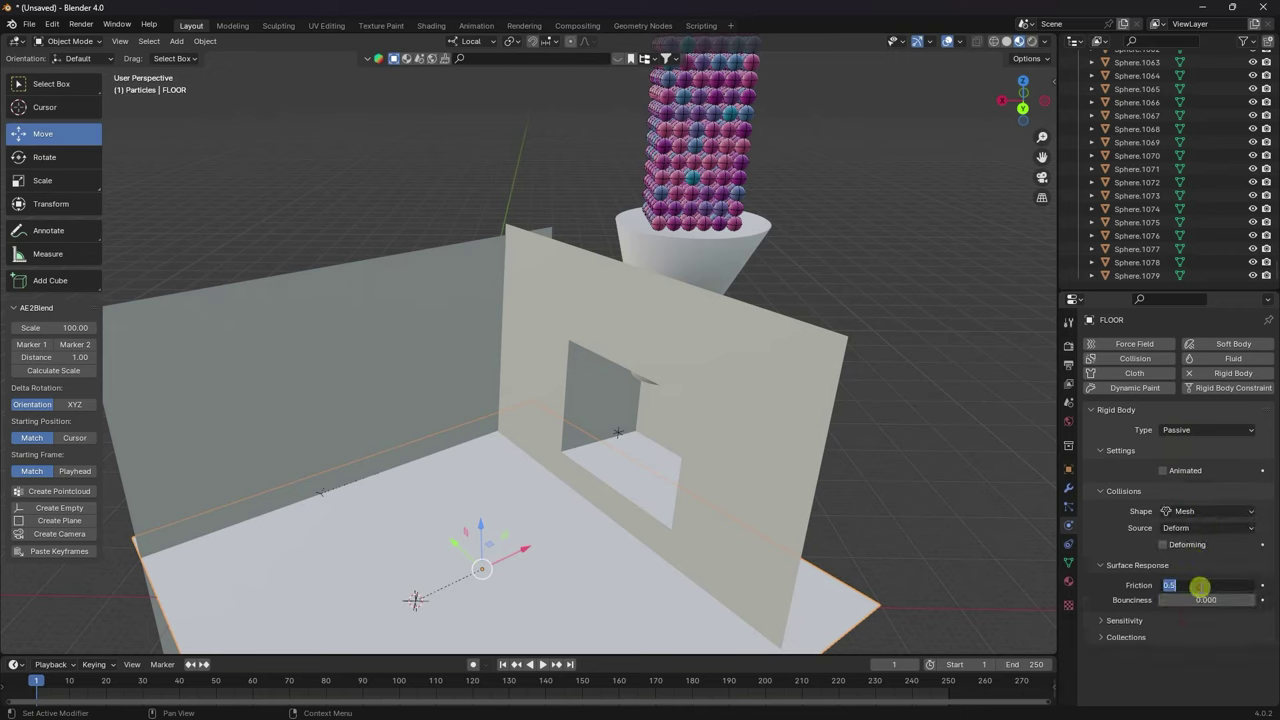
pyautogui.click(1200, 587)
pyautogui.write('0.2')
pyautogui.press('Return')
pyautogui.doubleClick(1200, 600)
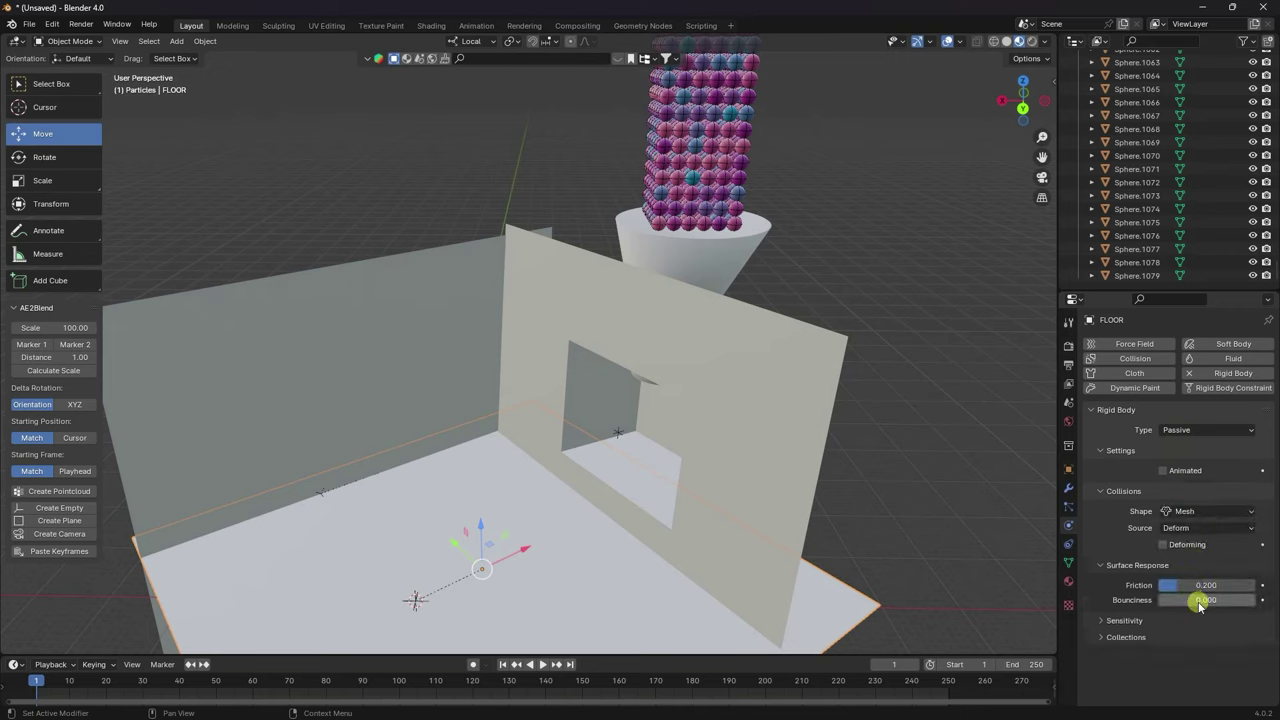
pyautogui.write('0.2')
pyautogui.press('Return')
# Make the left wall FLOOR.001 a Passive Mesh rigid body with friction 0.2.
pyautogui.click(379, 333)
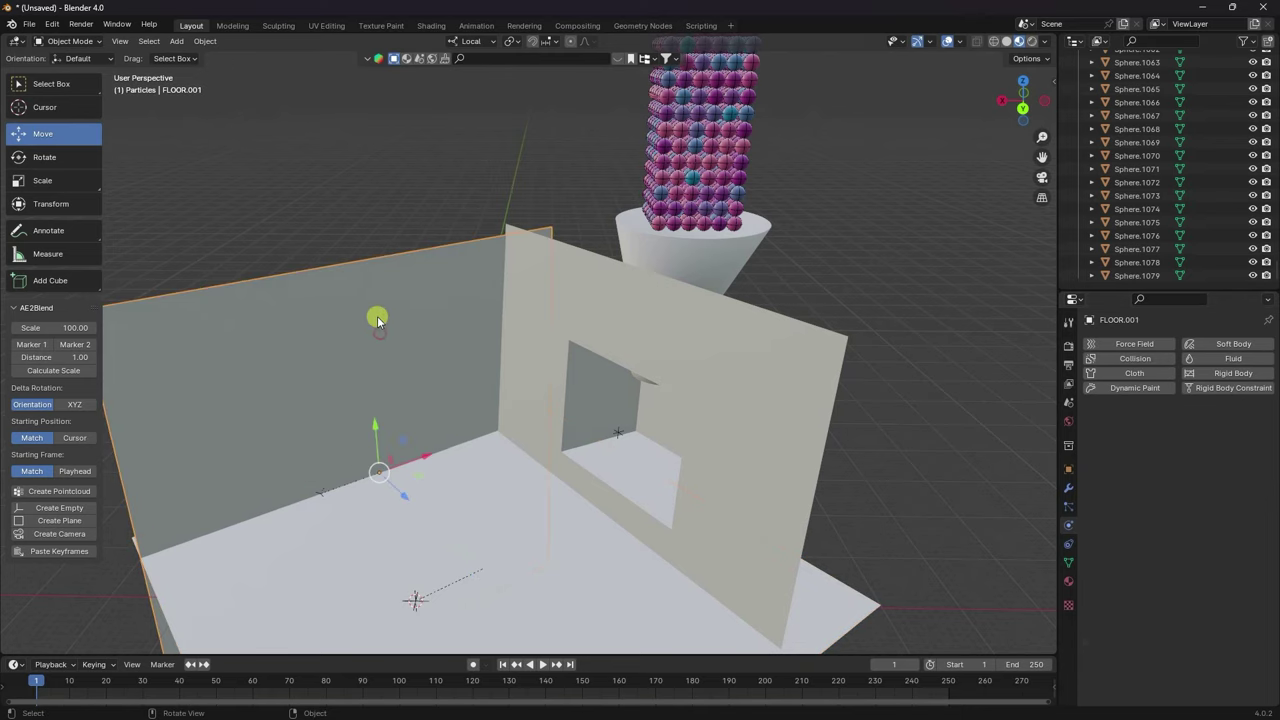
pyautogui.click(1214, 373)
pyautogui.click(1205, 430)
pyautogui.click(1175, 461)
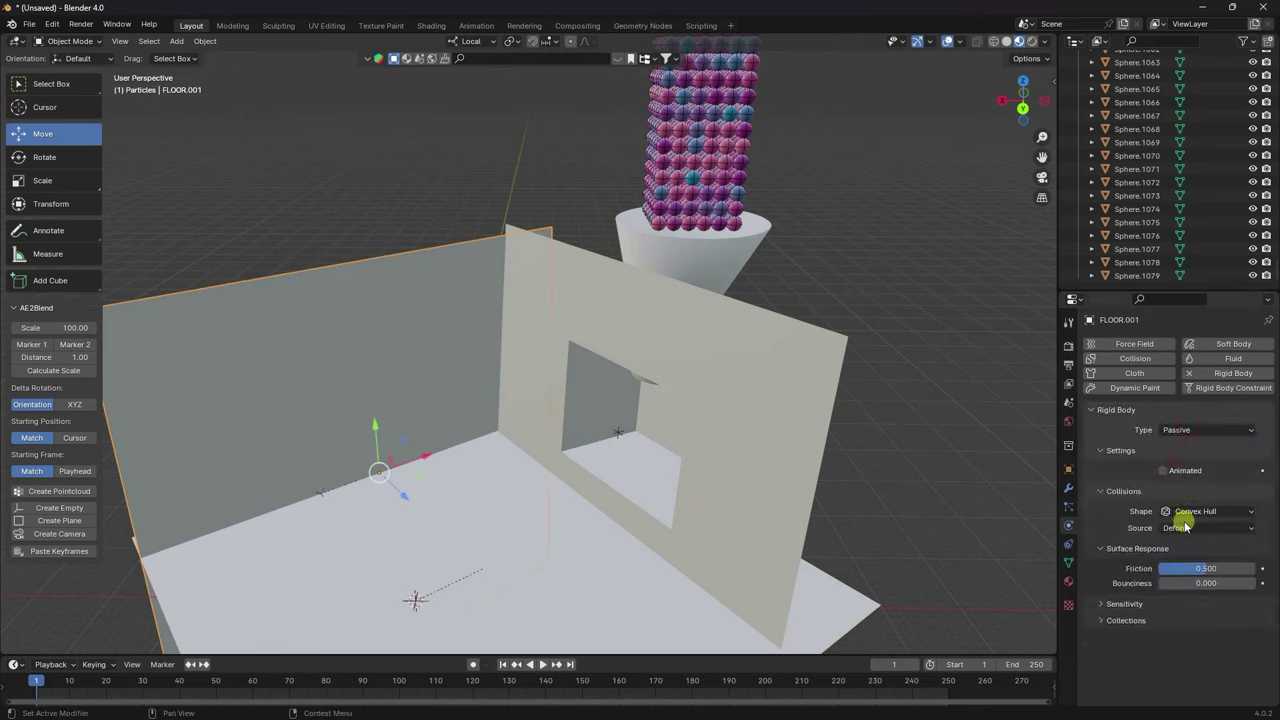
pyautogui.click(1183, 513)
pyautogui.click(1180, 602)
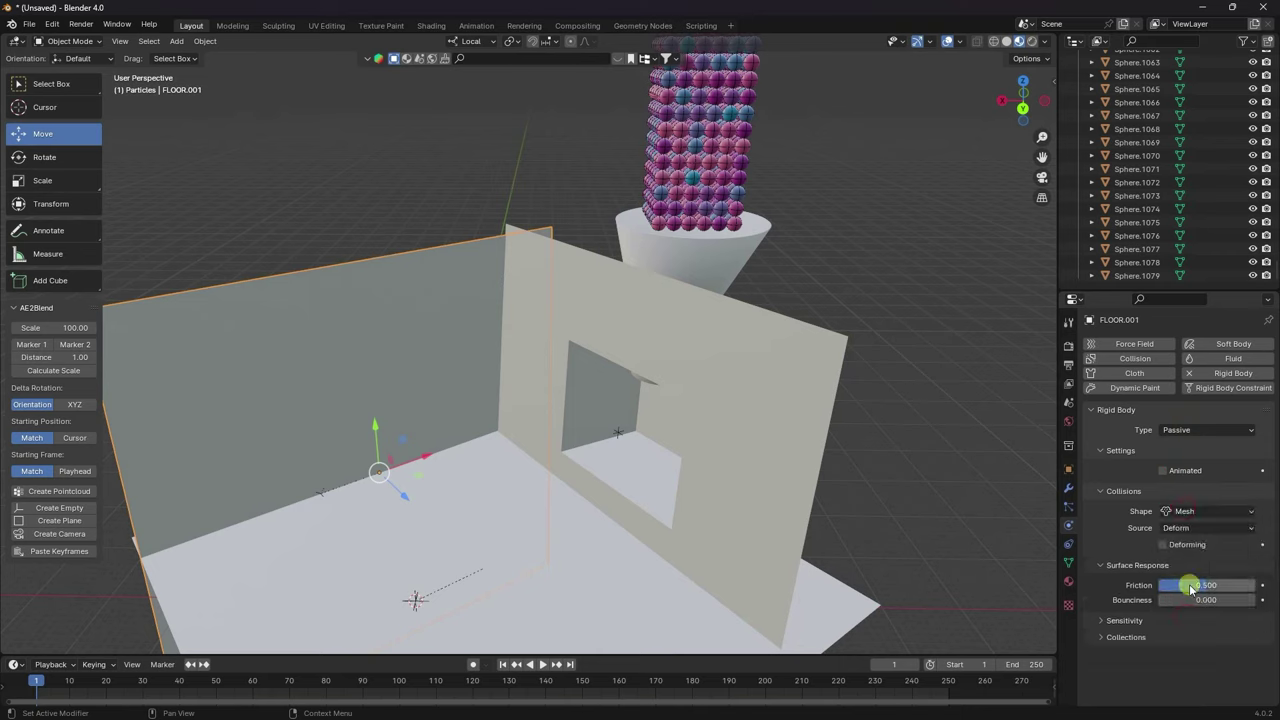
pyautogui.click(1190, 587)
pyautogui.write('0.2')
pyautogui.press('Return')
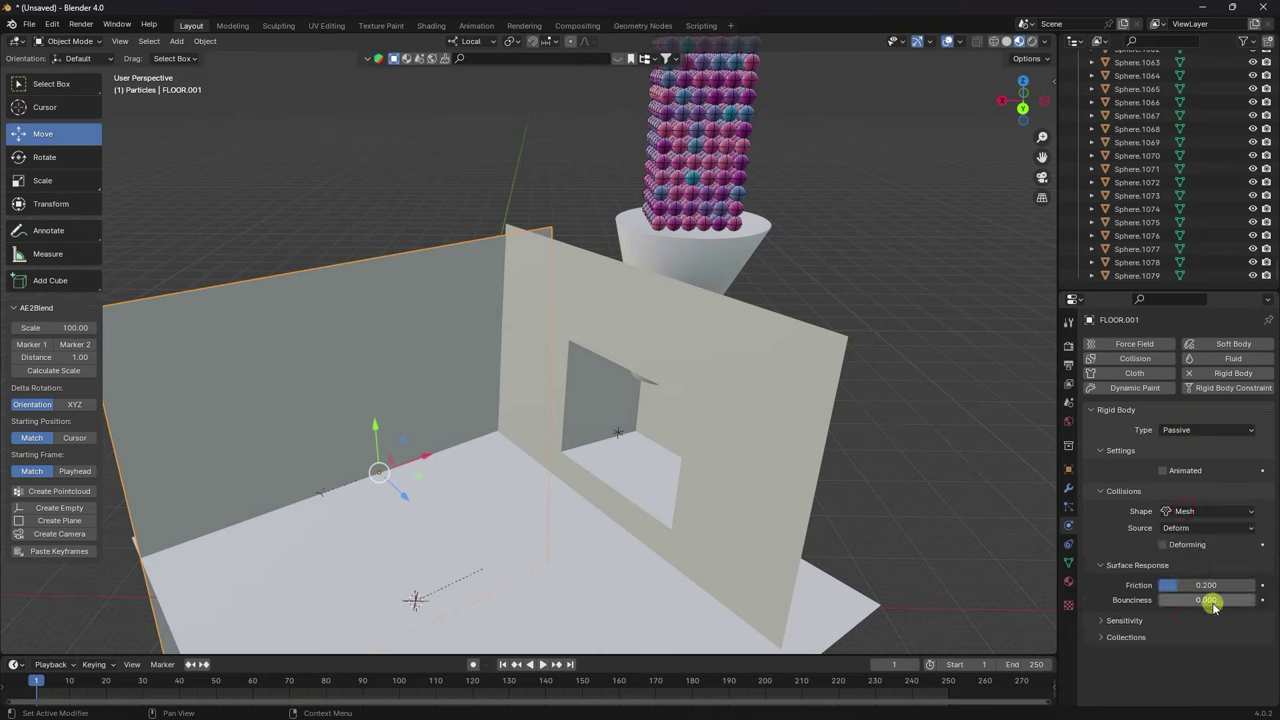
# Confirm the wall's bounciness of 0.2 and recentre the view on the walls and funnel.
pyautogui.press('Return')
pyautogui.moveTo(891, 463)
pyautogui.mouseDown(button='middle')
pyautogui.moveTo(891, 434)
pyautogui.moveTo(886, 449)
pyautogui.mouseUp(button='middle')
pyautogui.moveTo(1040, 163); pyautogui.dragTo(1062, 124)
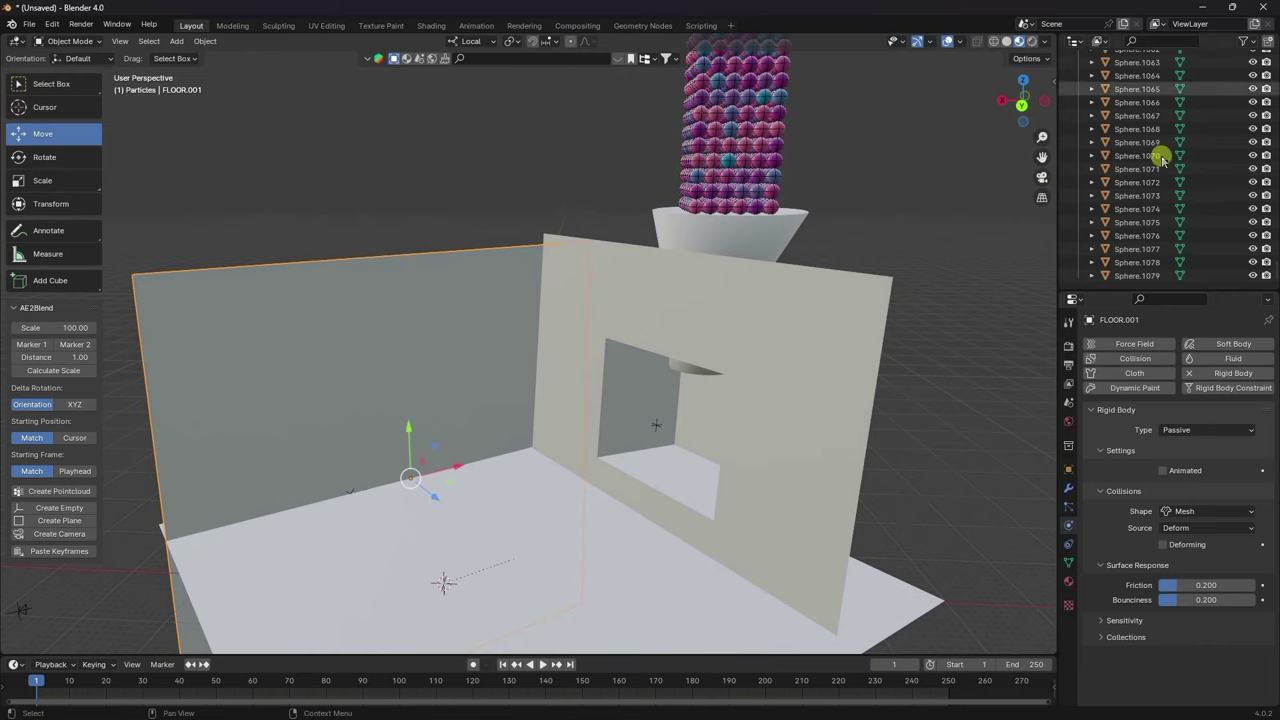
pyautogui.moveTo(1273, 262); pyautogui.dragTo(1273, 35)
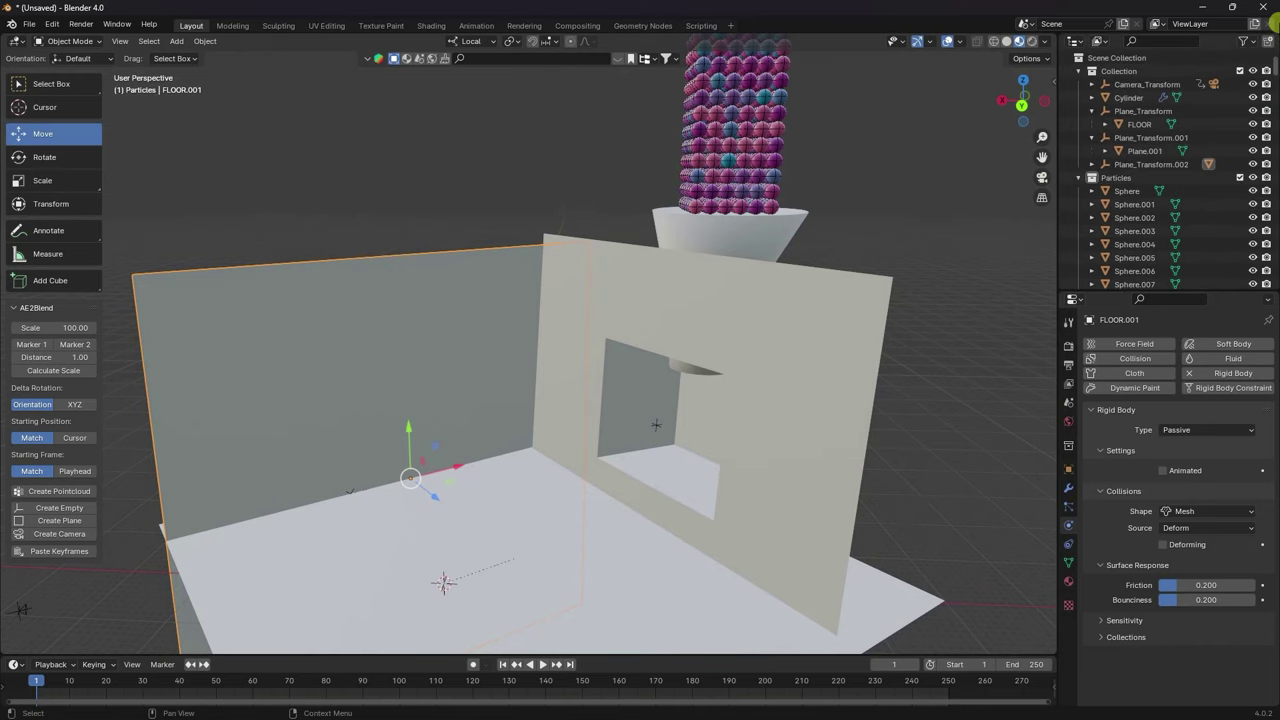
# Find Camera_Transform's last keyframe at 446 and set the scene end frame to 446.
pyautogui.click(1079, 177)
pyautogui.click(1147, 84)
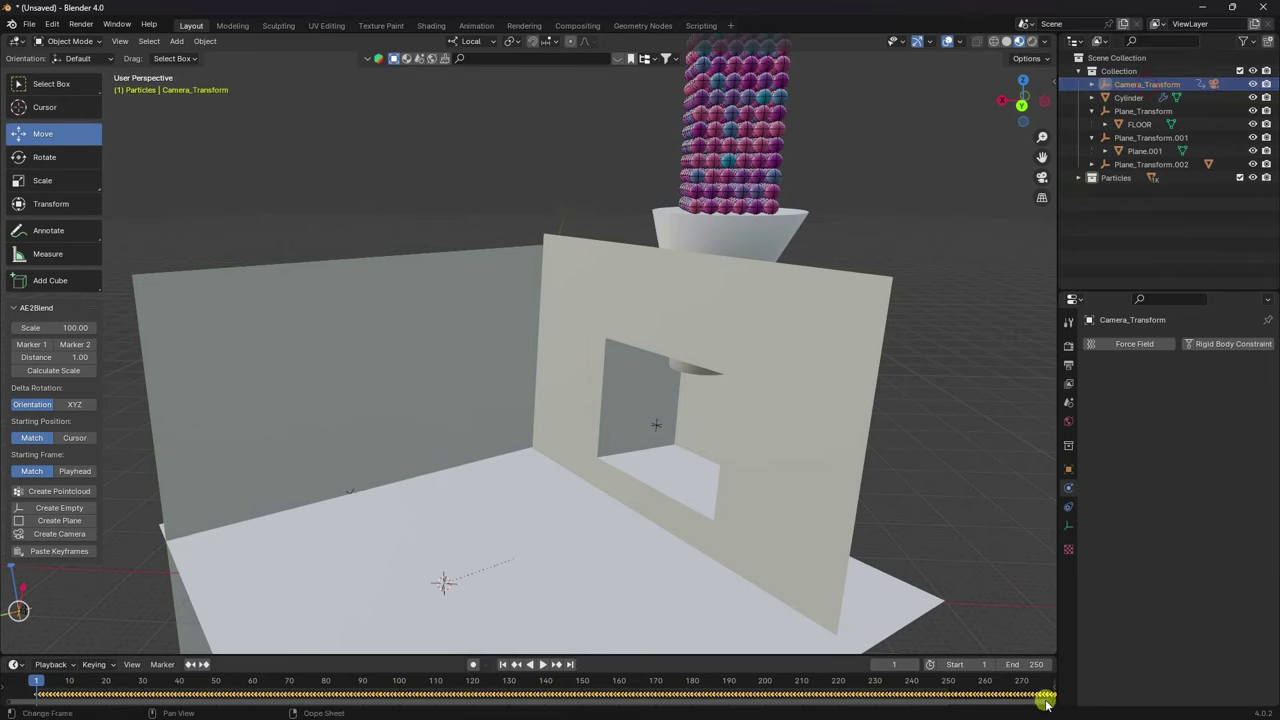
pyautogui.moveTo(1047, 703); pyautogui.dragTo(1186, 716)
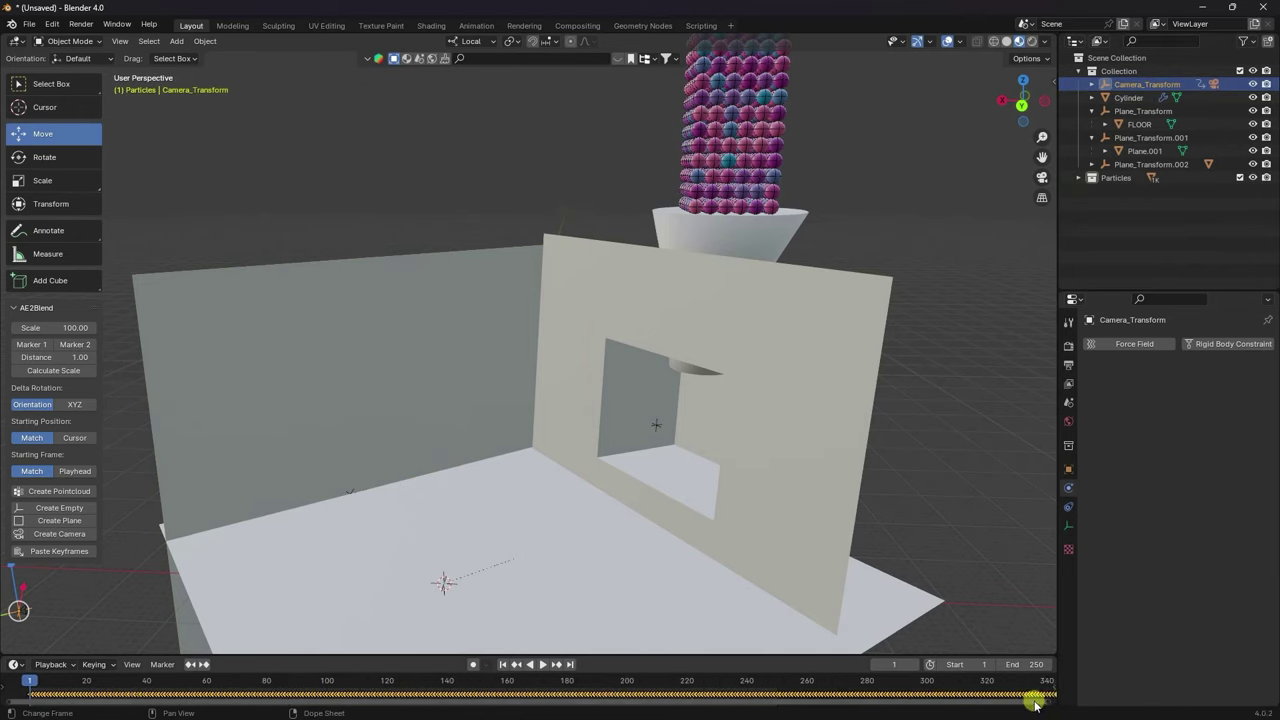
pyautogui.moveTo(1047, 705); pyautogui.dragTo(1110, 707)
pyautogui.click(963, 680)
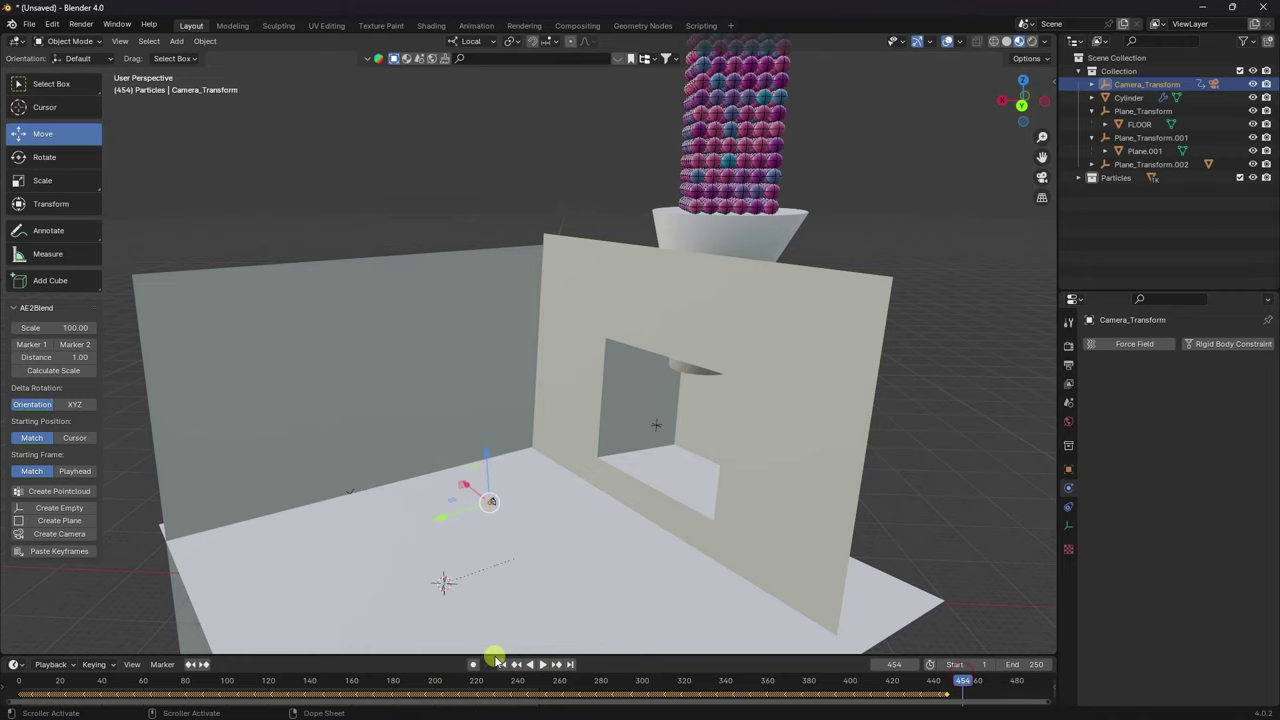
pyautogui.click(515, 665)
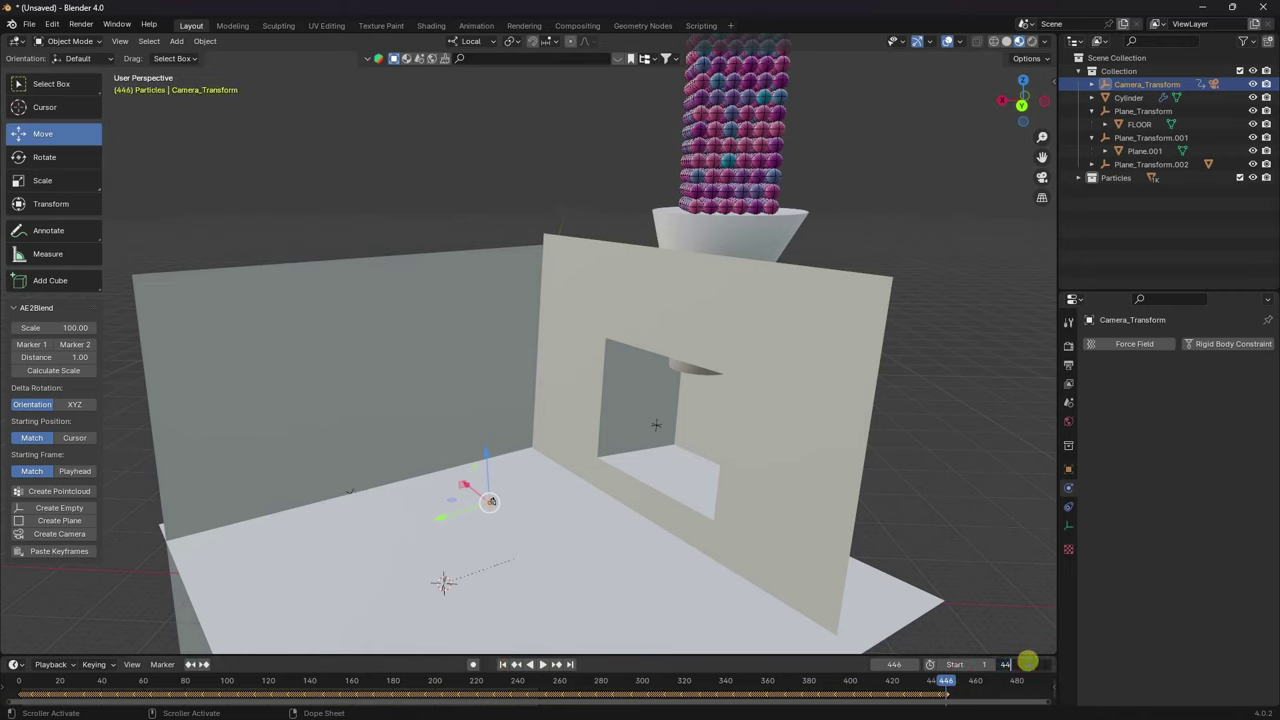
pyautogui.write('6')
pyautogui.press('Return')
# Set the scene gravity Z to -5 m/s².
pyautogui.click(1069, 403)
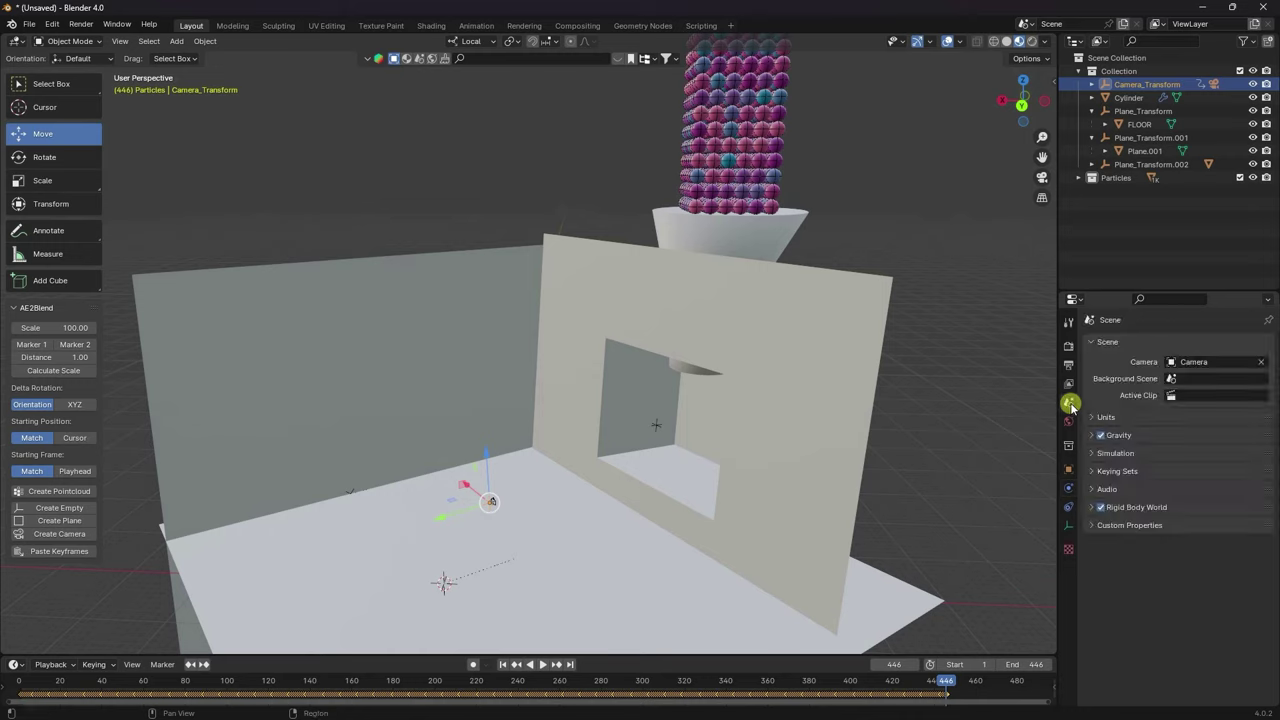
pyautogui.click(1093, 435)
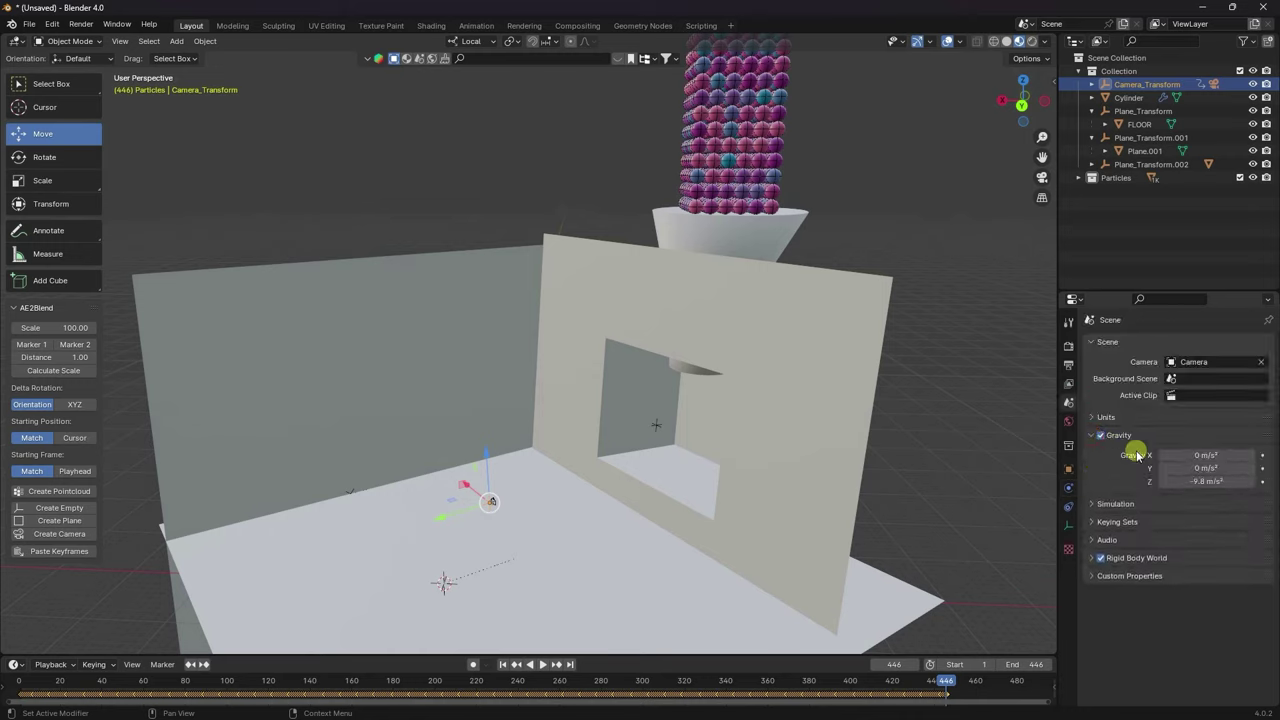
pyautogui.click(1205, 482)
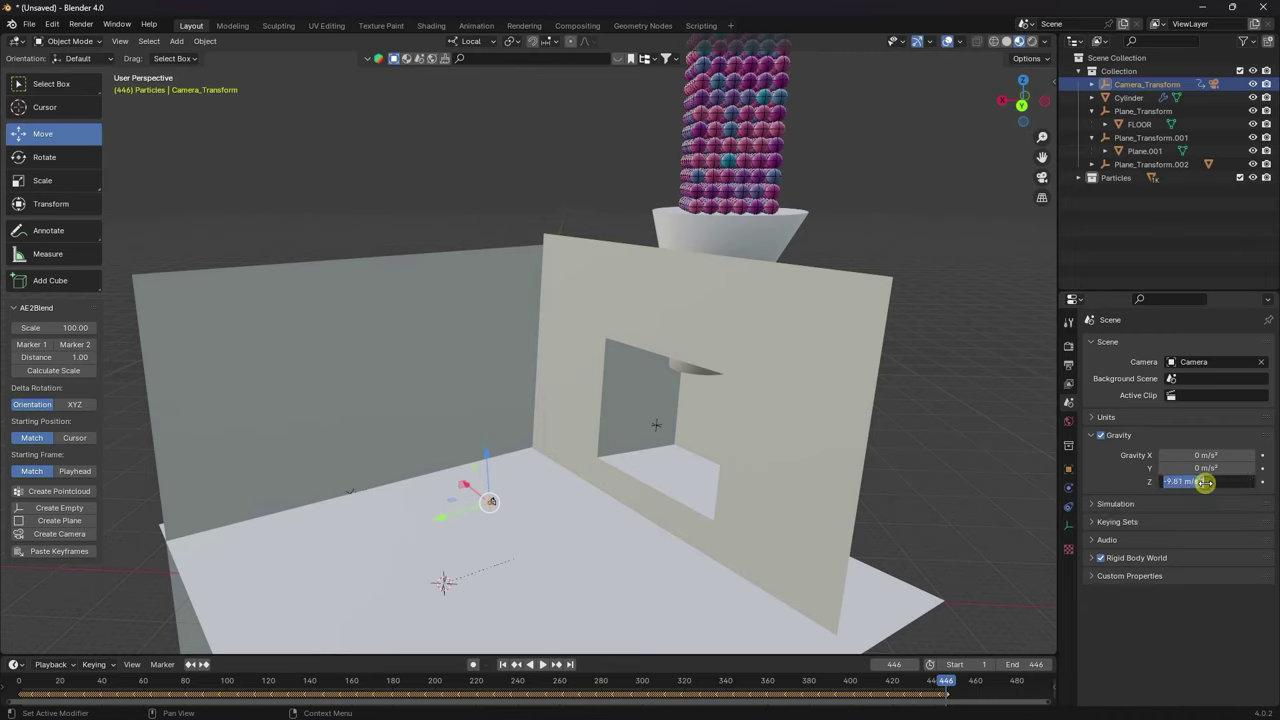
pyautogui.write('-5')
pyautogui.press('Return')
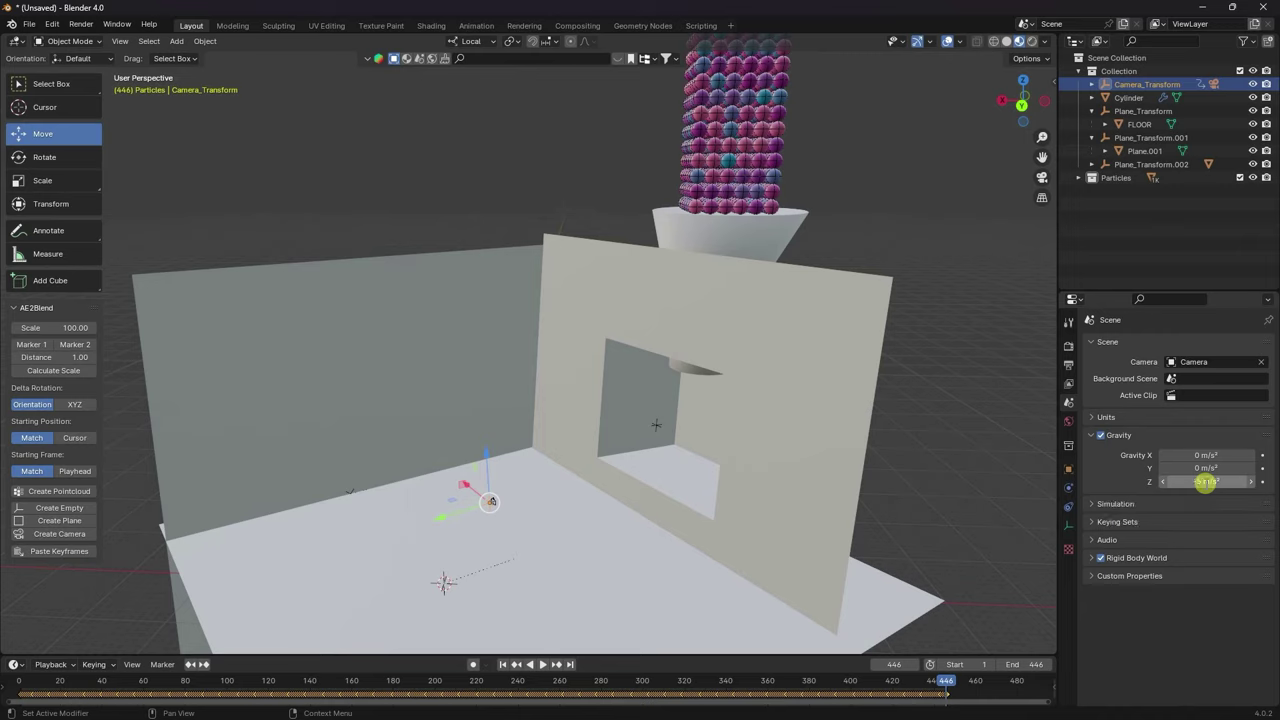
# Set the Rigid Body World cache end to 446 and bake all dynamics.
pyautogui.click(1097, 558)
pyautogui.scroll(-2, 1260, 450)
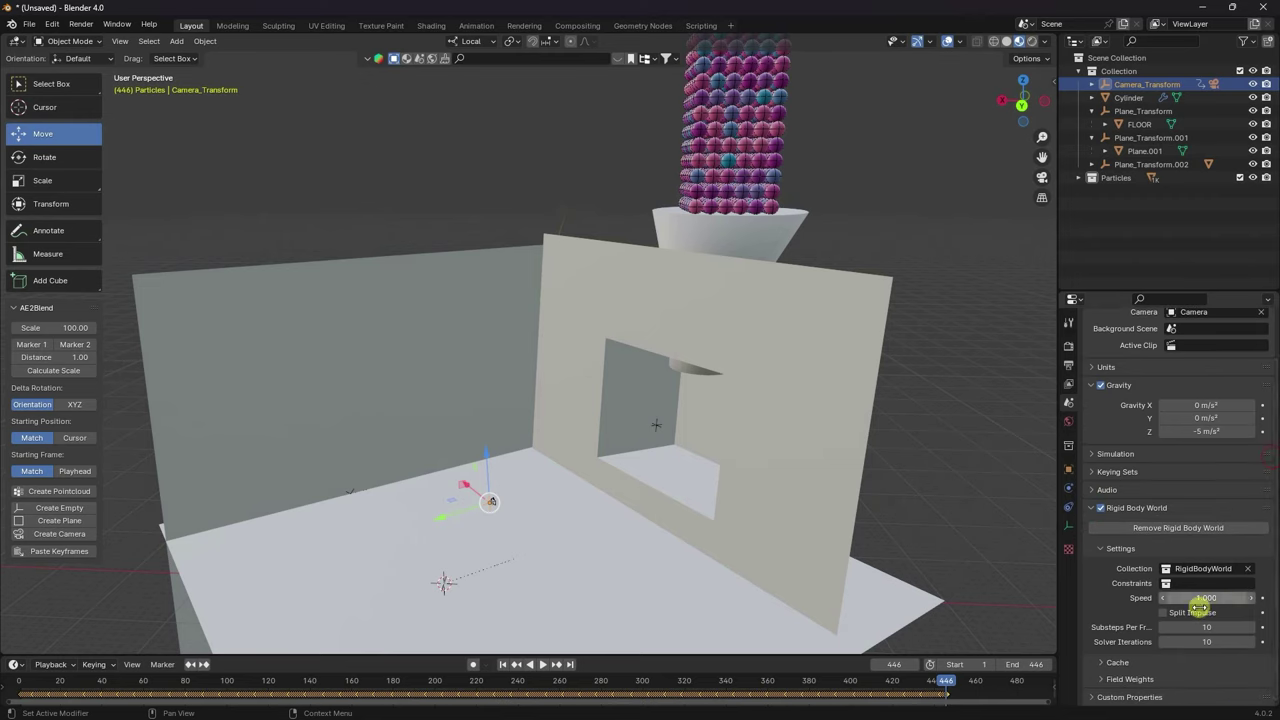
pyautogui.click(1101, 662)
pyautogui.scroll(-5, 1105, 660)
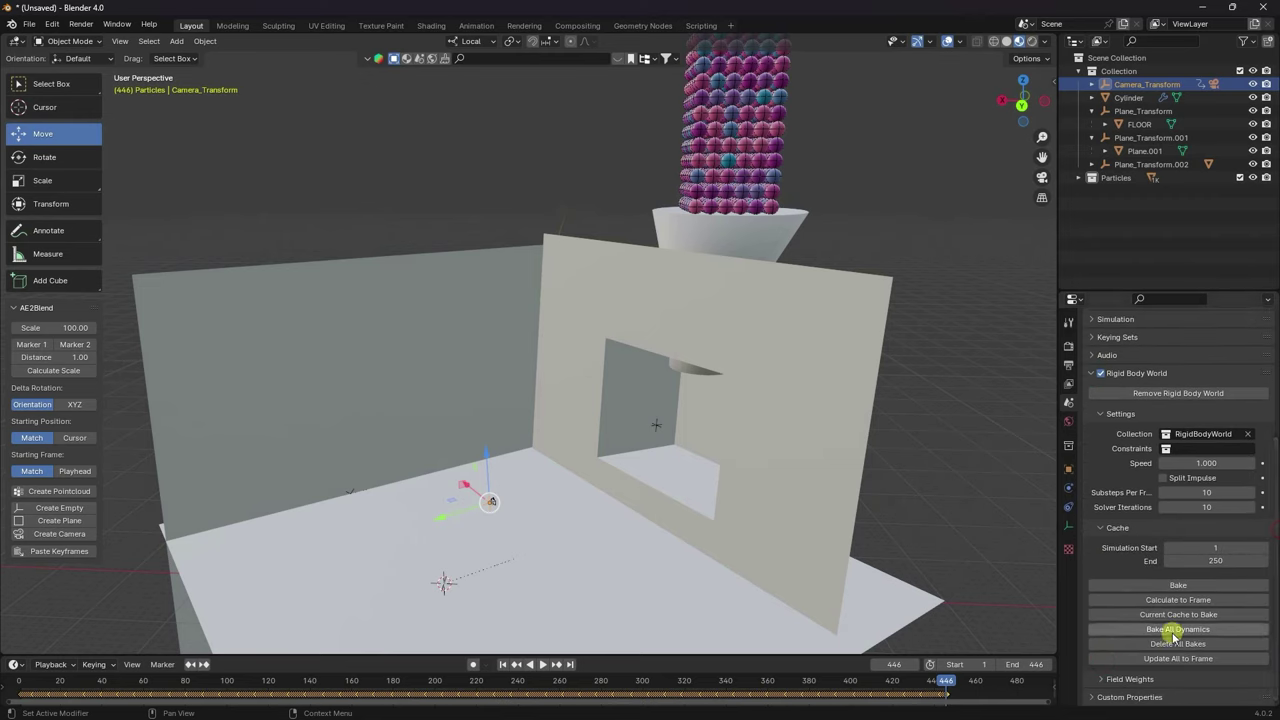
pyautogui.click(1202, 561)
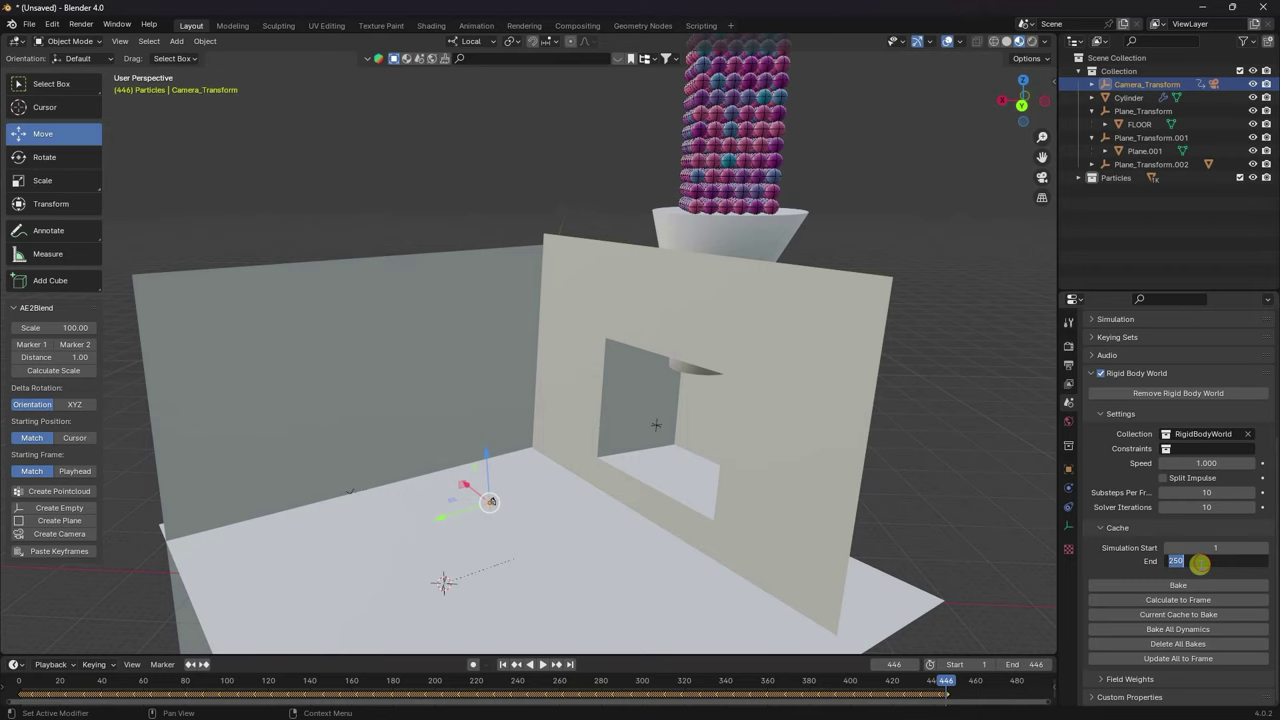
pyautogui.press('Return')
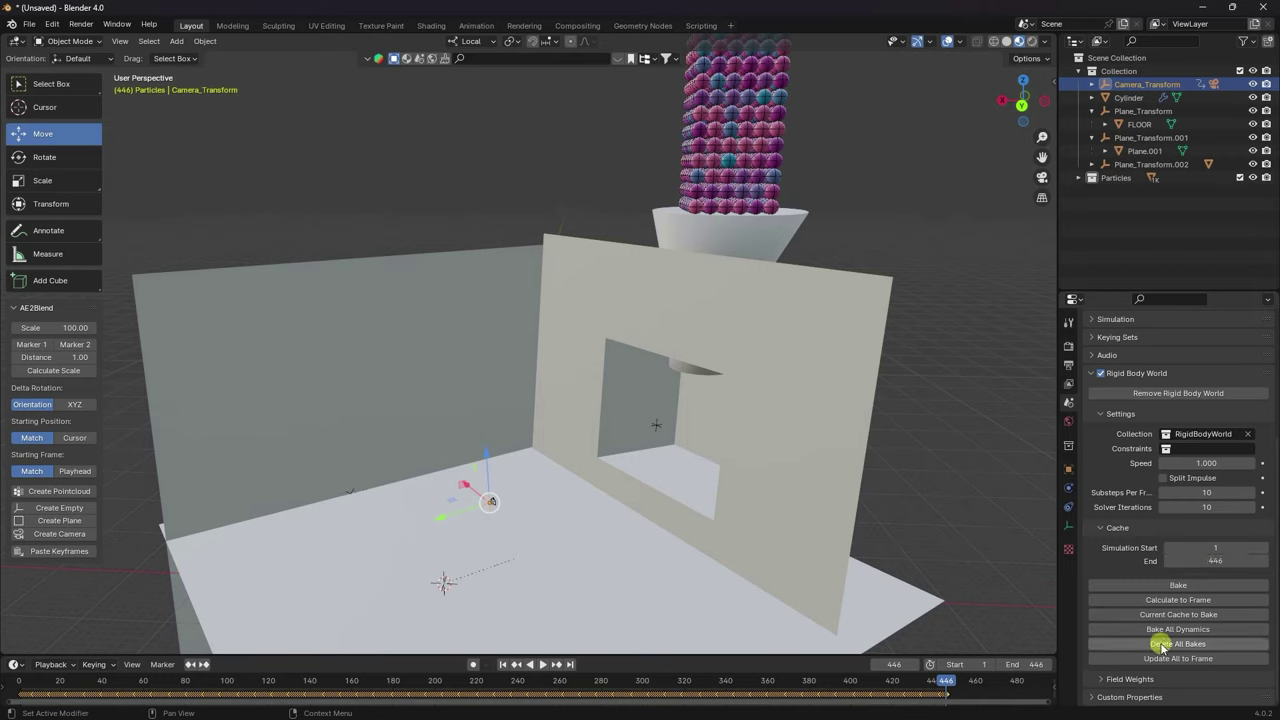
pyautogui.click(1163, 629)
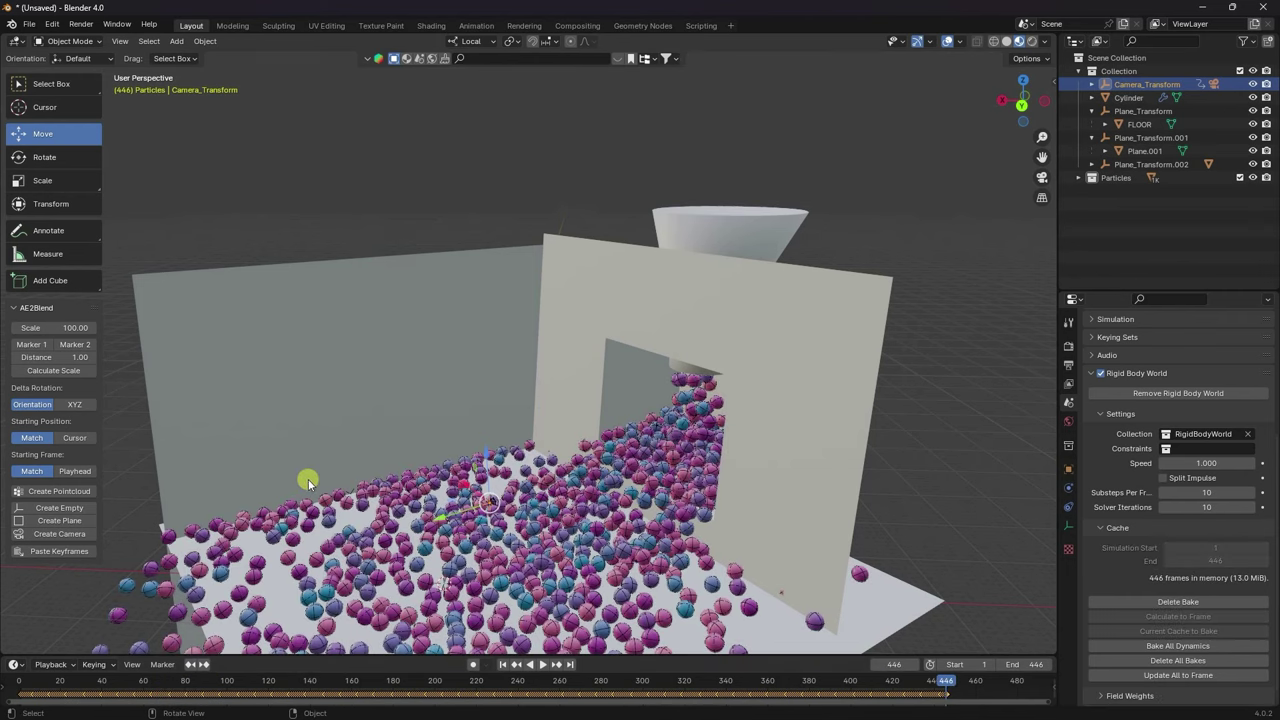
# Play the baked pour from frame 1 through the camera view, then rewind to frame 1.
pyautogui.press('KP_0')
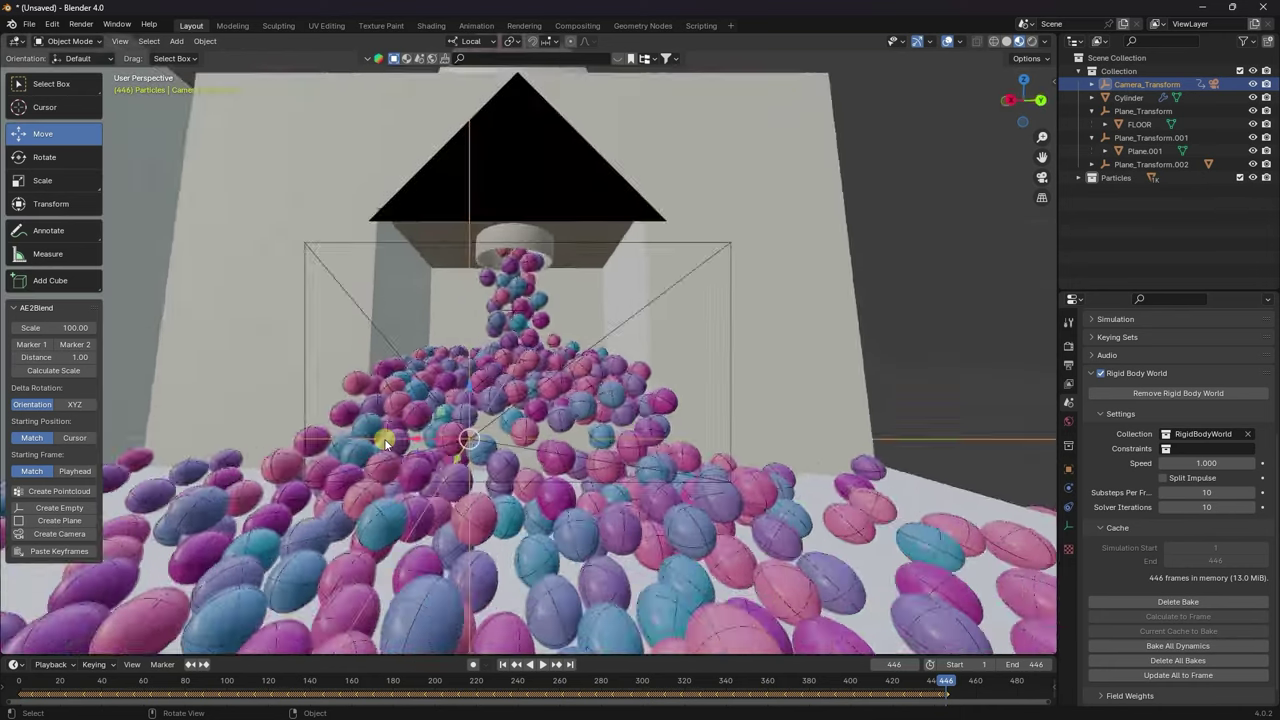
pyautogui.click(503, 665)
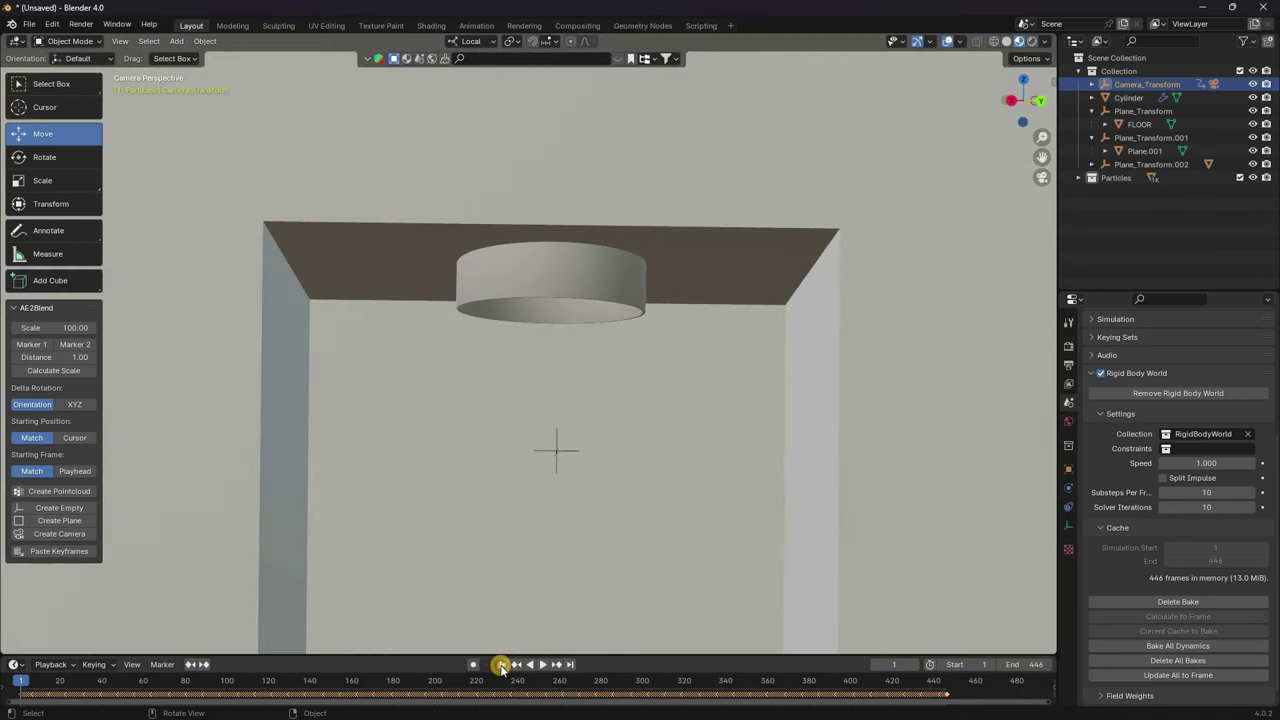
pyautogui.moveTo(1036, 136)
pyautogui.mouseDown()
pyautogui.moveTo(1051, 251)
pyautogui.moveTo(1031, 334)
pyautogui.moveTo(1042, 139)
pyautogui.mouseUp()
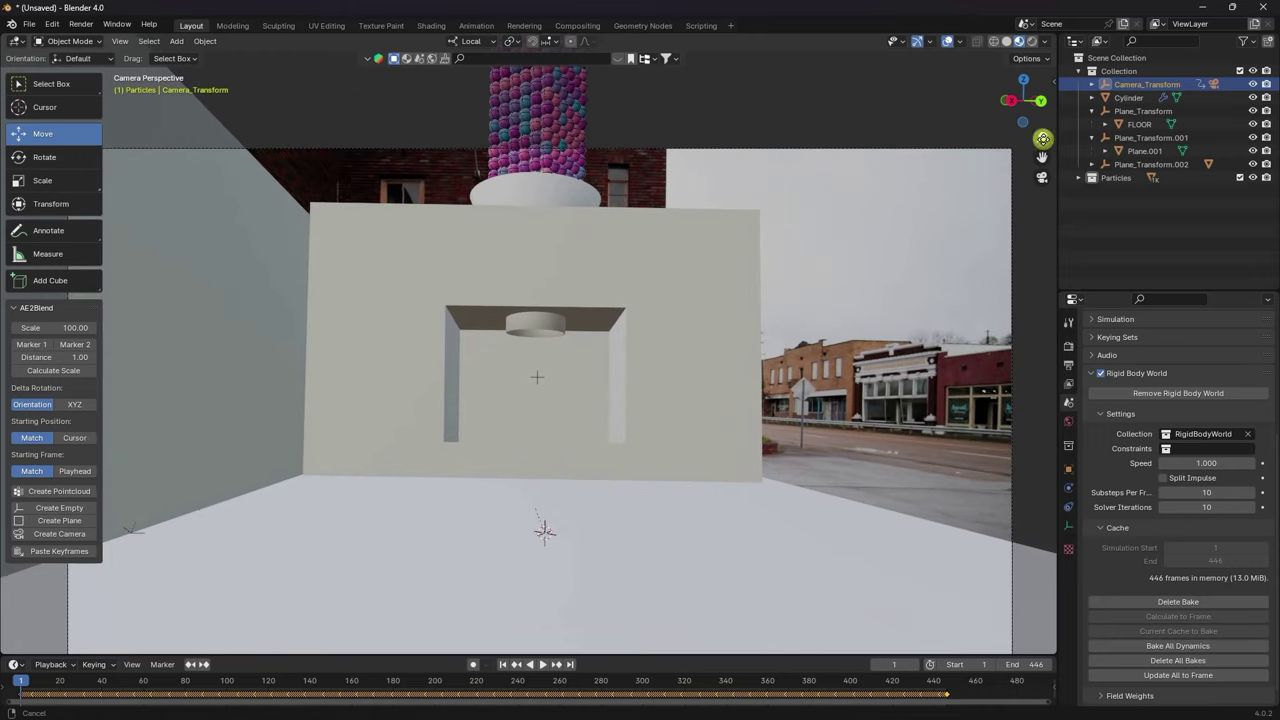
pyautogui.click(544, 666)
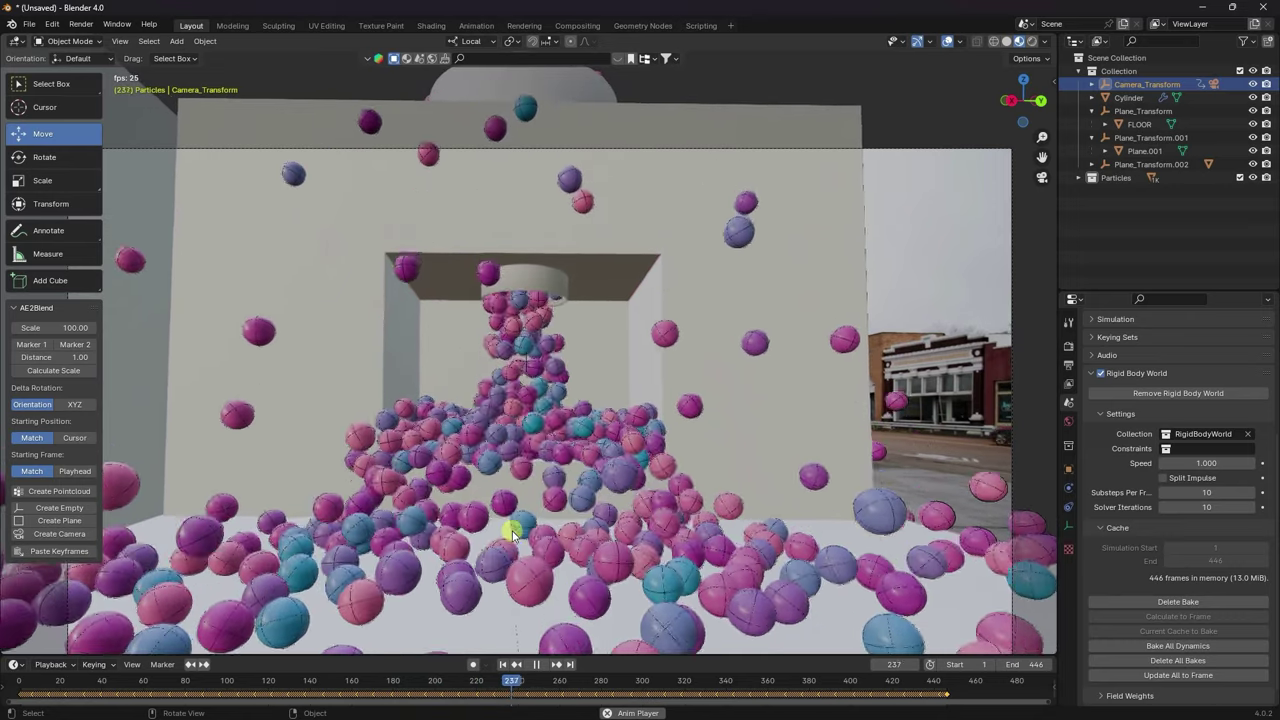
pyautogui.click(536, 664)
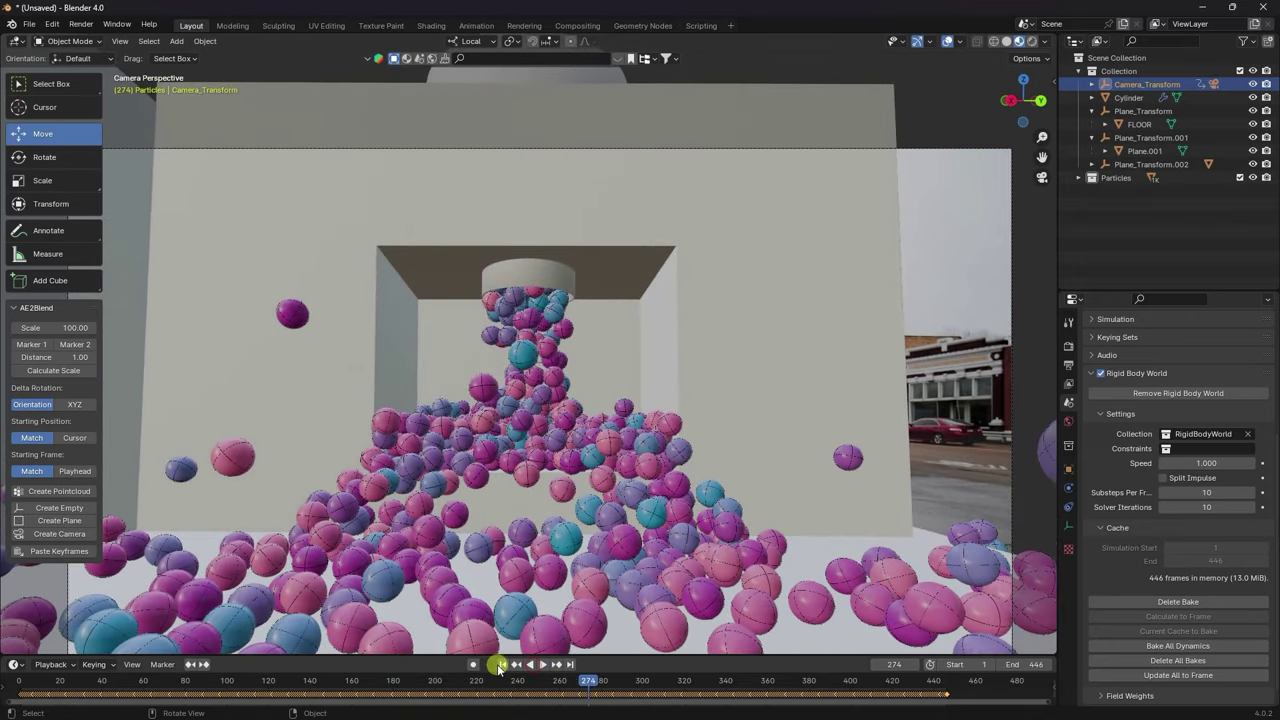
pyautogui.click(500, 665)
pyautogui.click(540, 235)
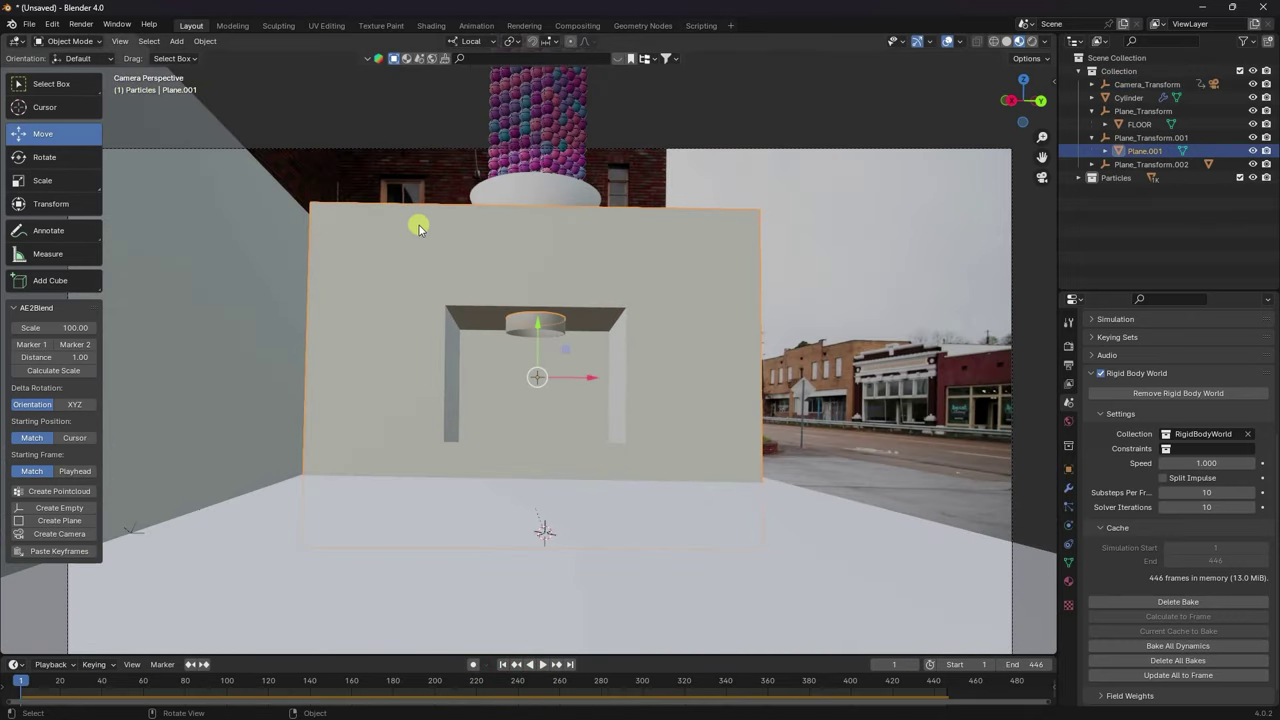
# Delete the baked simulation and raise the wall's top edge about 10 m in edit mode.
pyautogui.click(1167, 664)
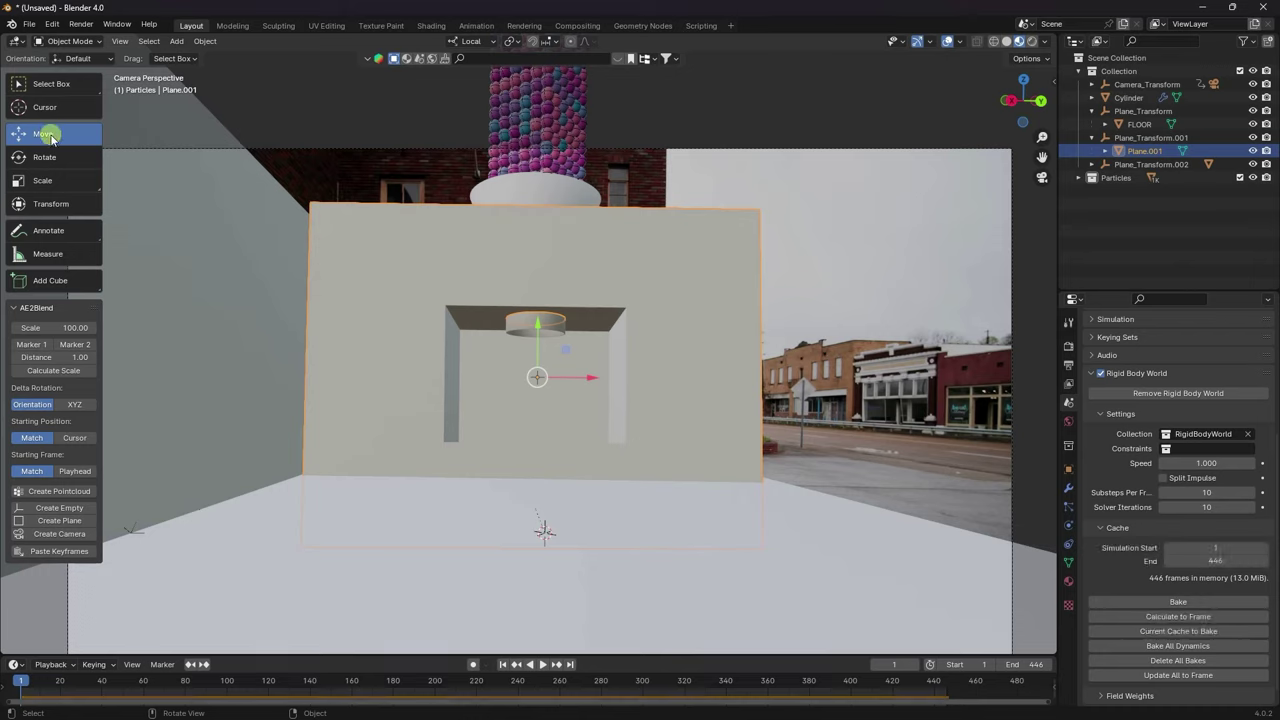
pyautogui.click(66, 41)
pyautogui.click(62, 58)
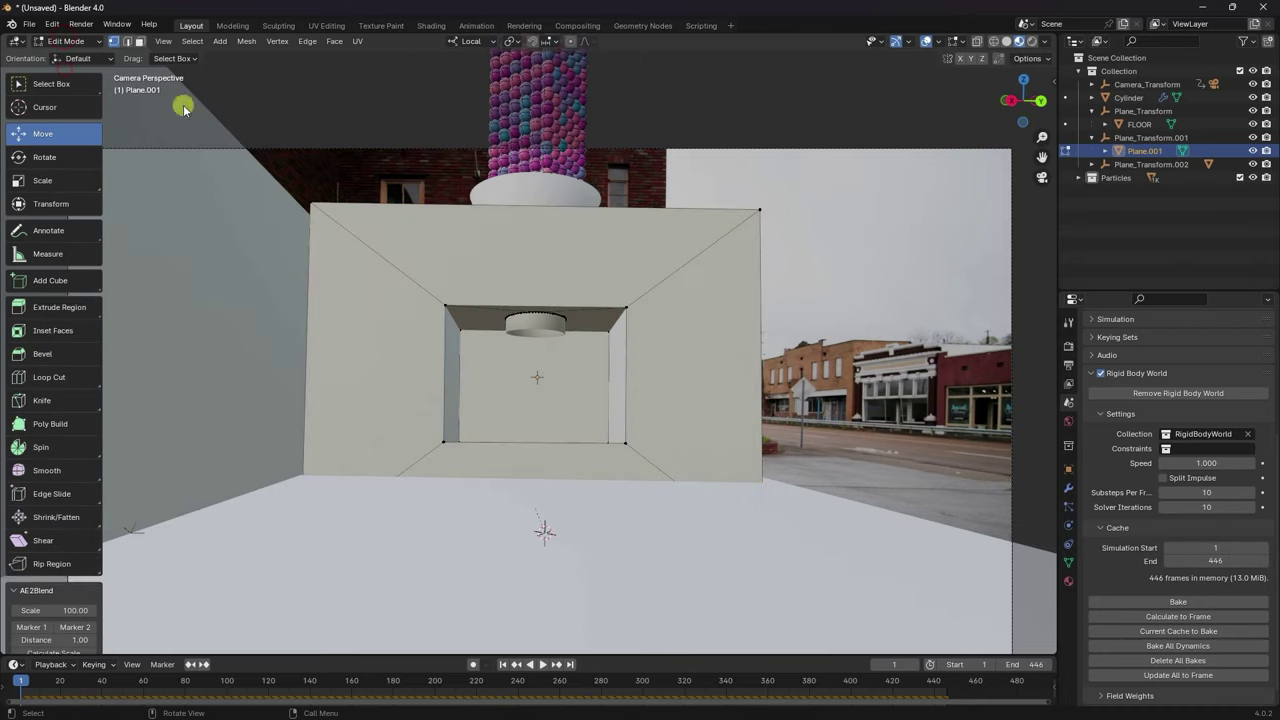
pyautogui.click(128, 42)
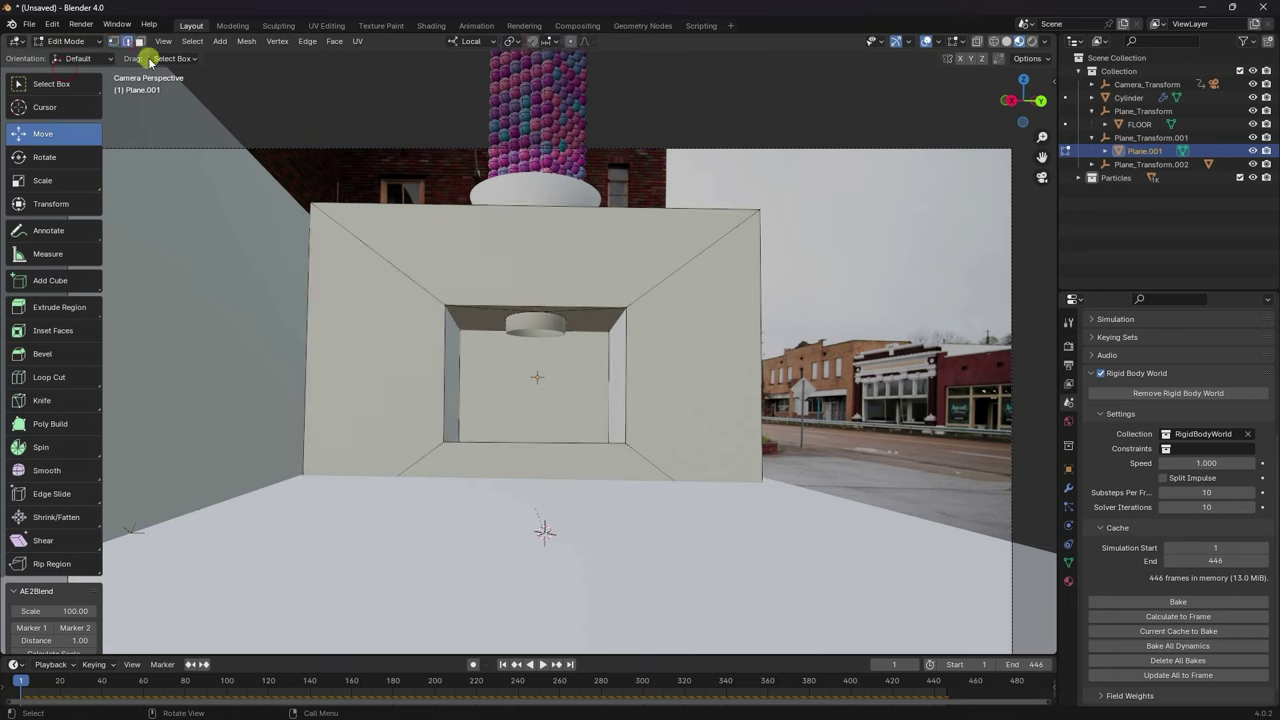
pyautogui.click(451, 207)
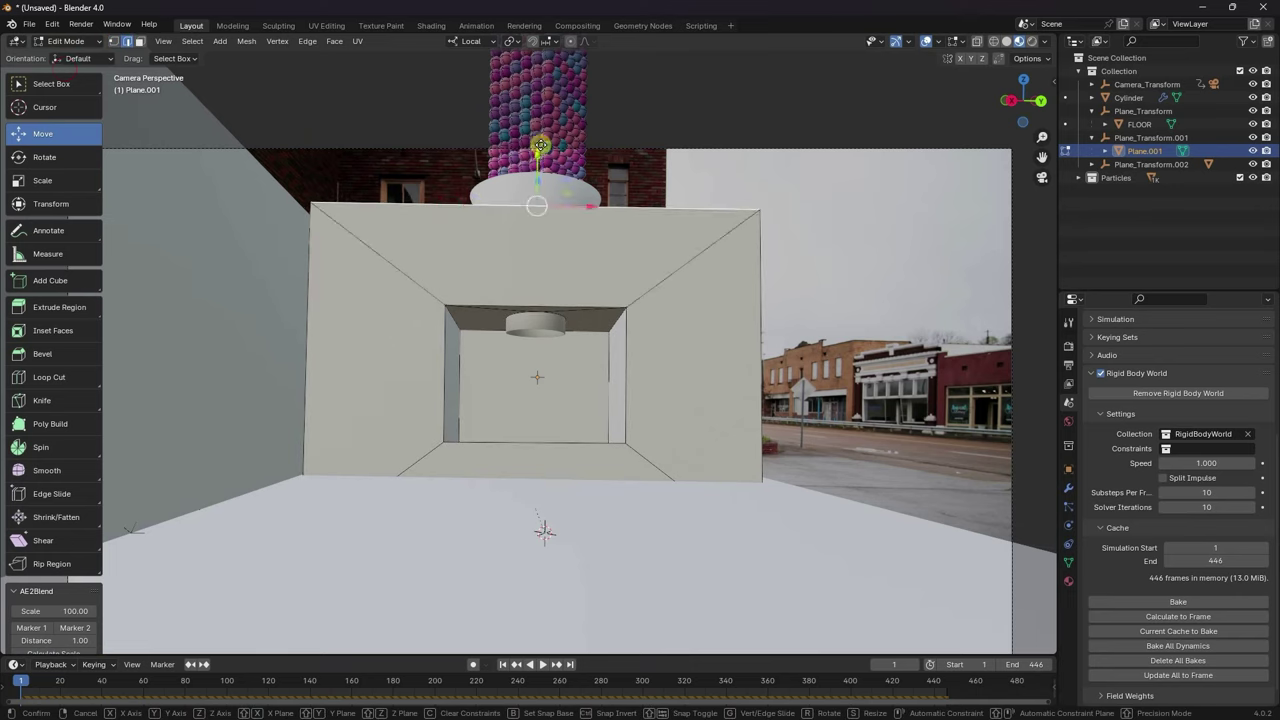
pyautogui.moveTo(525, 155); pyautogui.dragTo(545, 88)
pyautogui.click(84, 40)
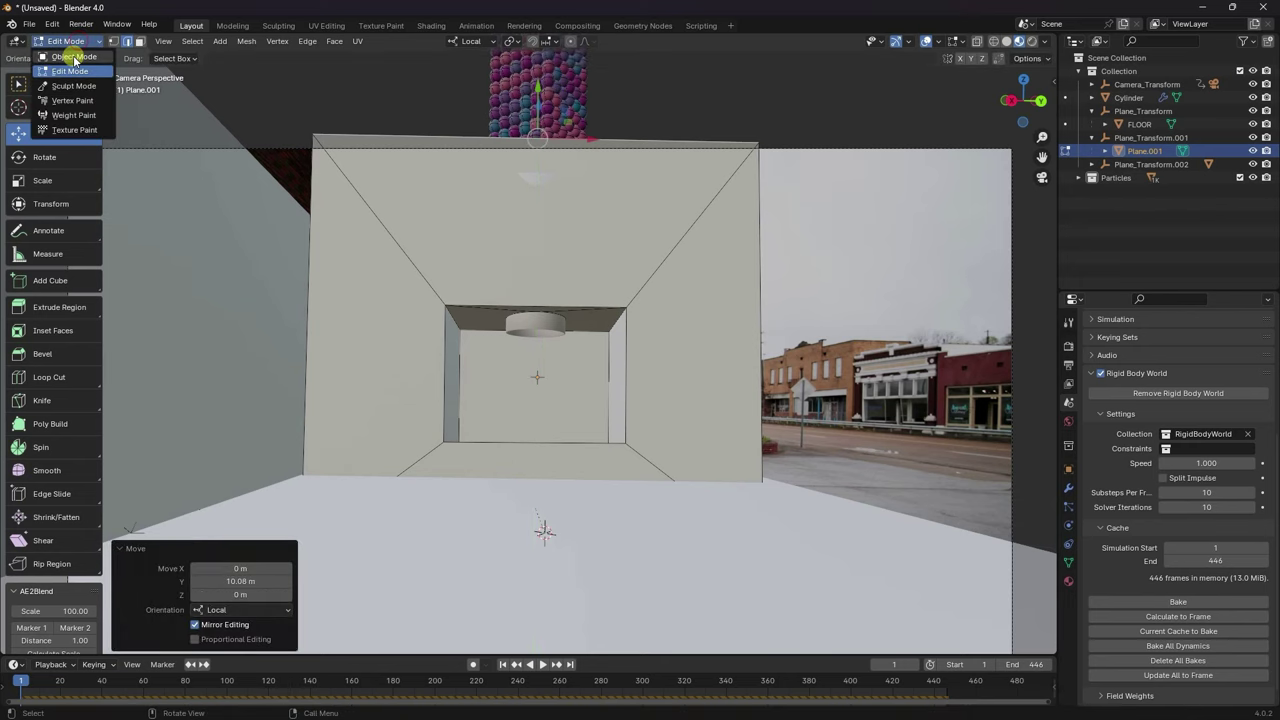
pyautogui.click(70, 52)
# Move the FLOOR.001 wall panel 16.632 m along local Y and reframe the scene.
pyautogui.click(258, 268)
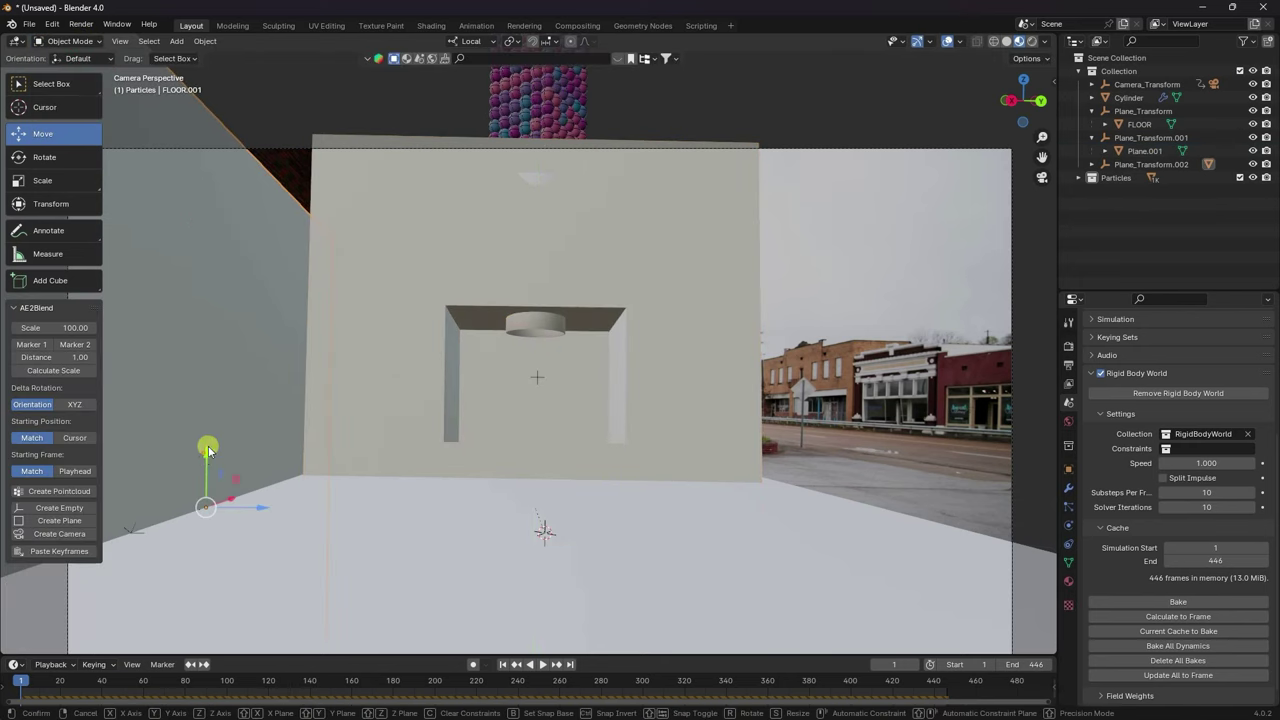
pyautogui.moveTo(207, 450); pyautogui.dragTo(230, 280)
pyautogui.moveTo(520, 265)
pyautogui.mouseDown(button='middle')
pyautogui.moveTo(514, 160)
pyautogui.moveTo(526, 246)
pyautogui.mouseUp(button='middle')
pyautogui.moveTo(491, 130); pyautogui.dragTo(866, 246, button='middle')
pyautogui.moveTo(1044, 137); pyautogui.dragTo(766, 331)
pyautogui.moveTo(1046, 164); pyautogui.dragTo(1095, 205)
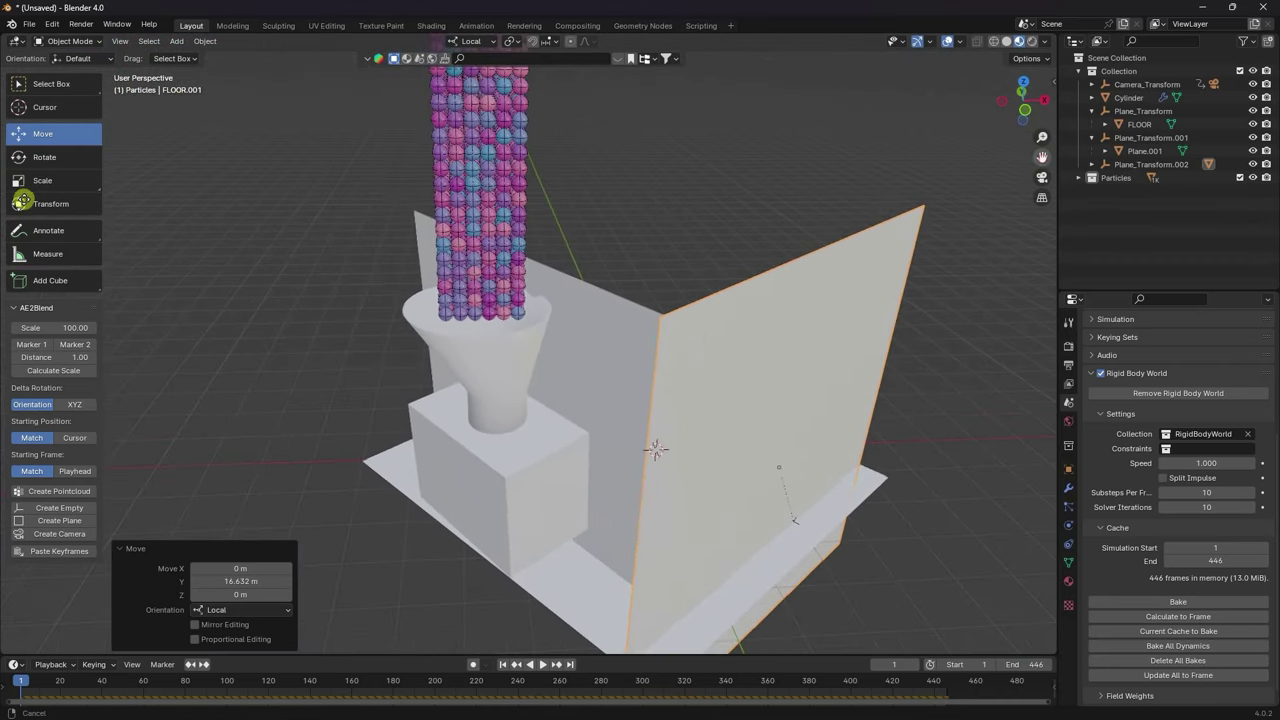
# Select all spheres in the Particles collection and lift the column upward.
pyautogui.click(1118, 178)
pyautogui.rightClick(1123, 182)
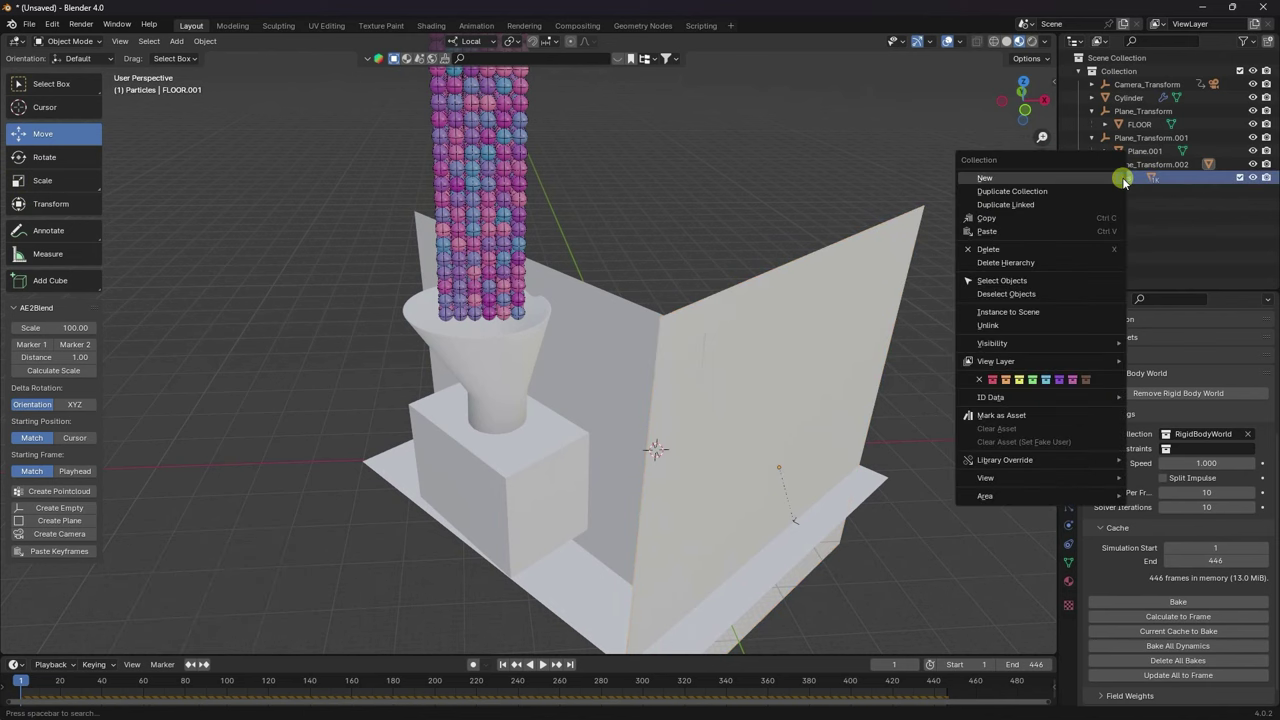
pyautogui.click(988, 280)
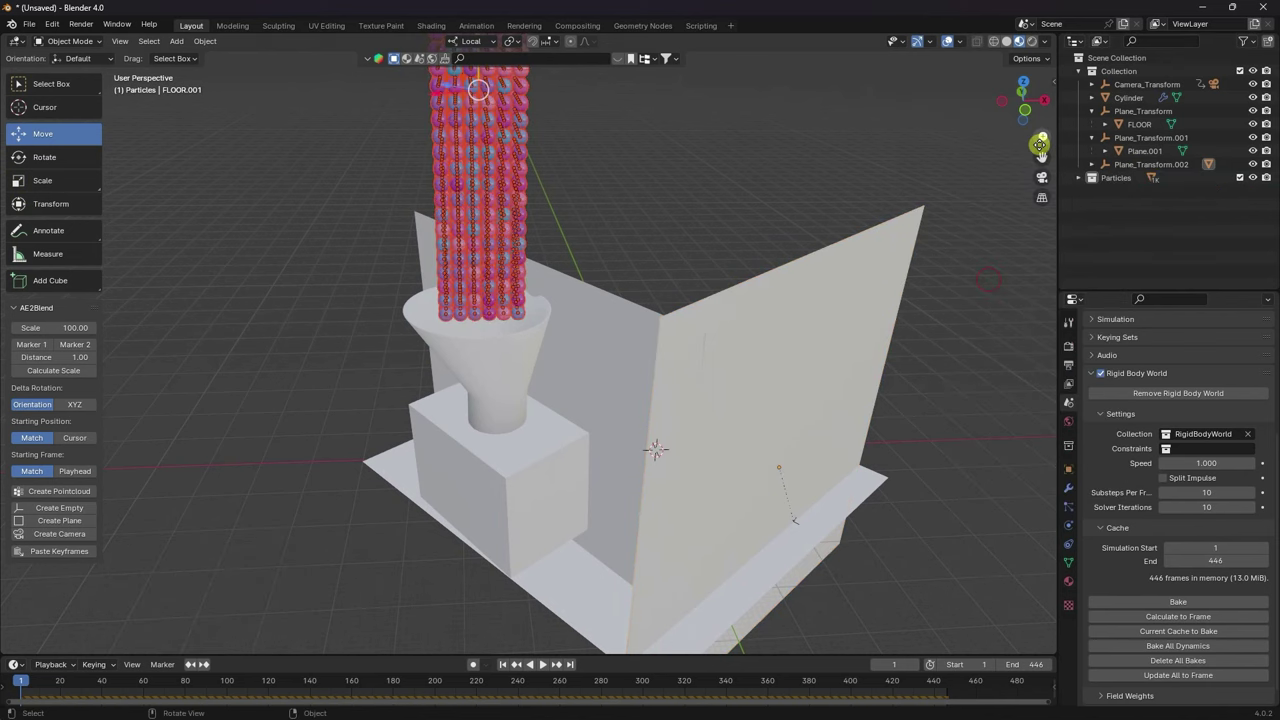
pyautogui.moveTo(1045, 138); pyautogui.dragTo(1004, 286)
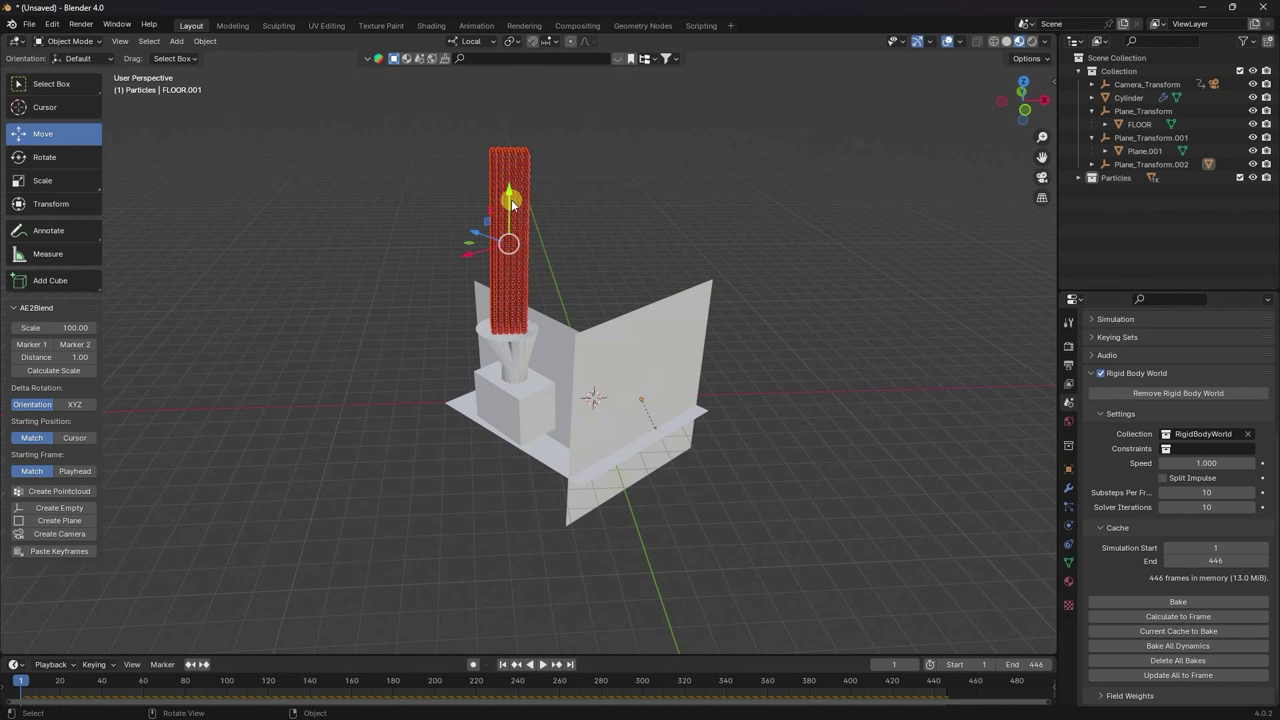
pyautogui.moveTo(511, 203)
pyautogui.mouseDown()
pyautogui.moveTo(517, 143)
pyautogui.moveTo(510, 186)
pyautogui.mouseUp()
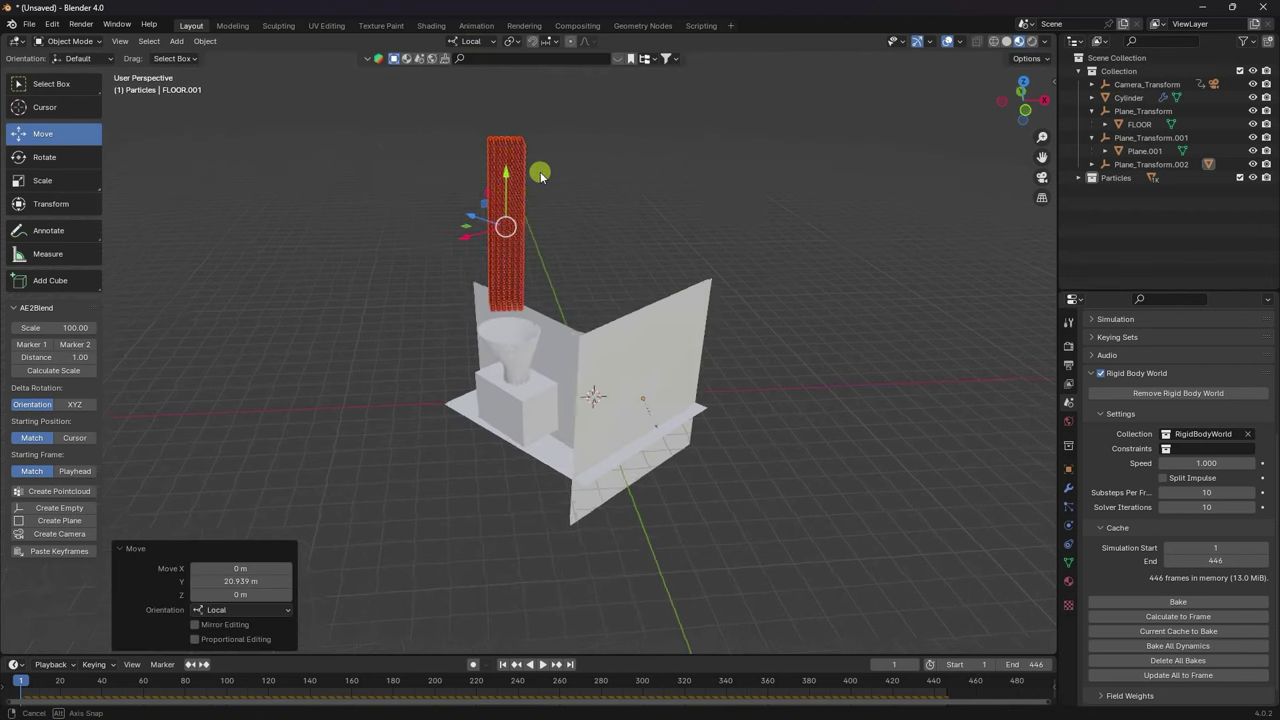
pyautogui.moveTo(540, 171); pyautogui.dragTo(598, 184, button='middle')
pyautogui.hotkey('ctrl', 'z')
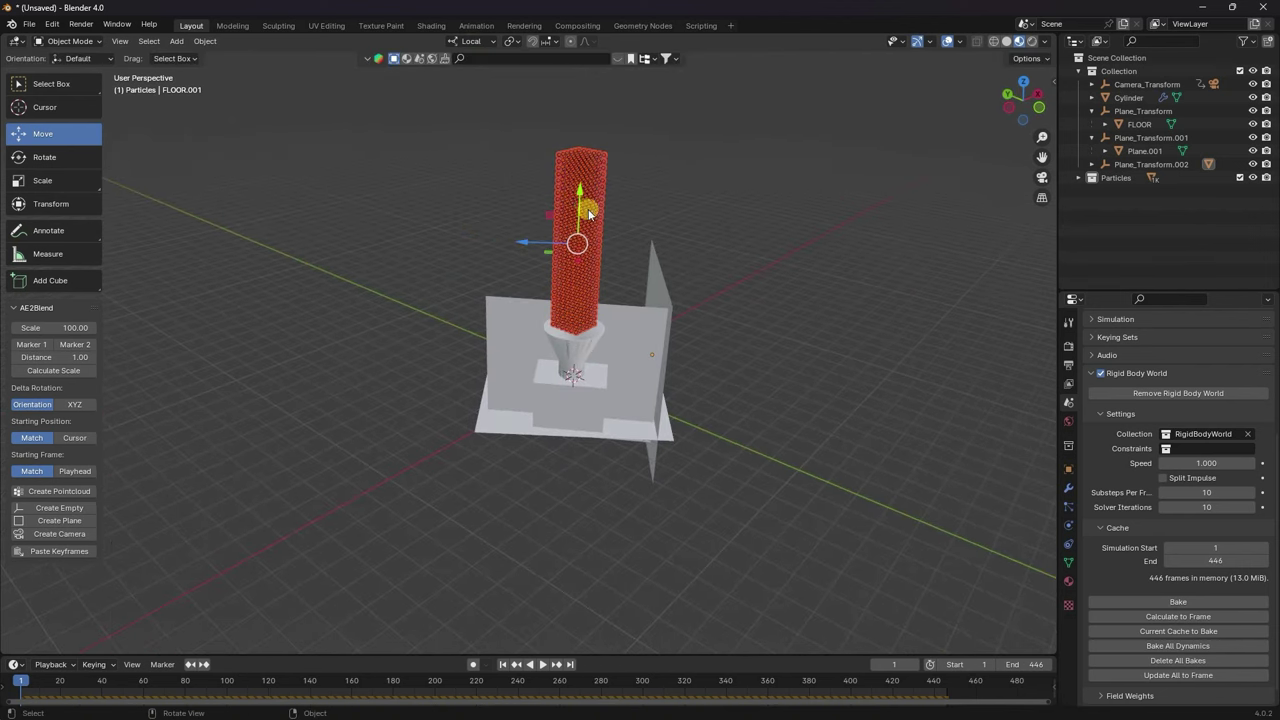
pyautogui.moveTo(578, 190); pyautogui.dragTo(588, 167)
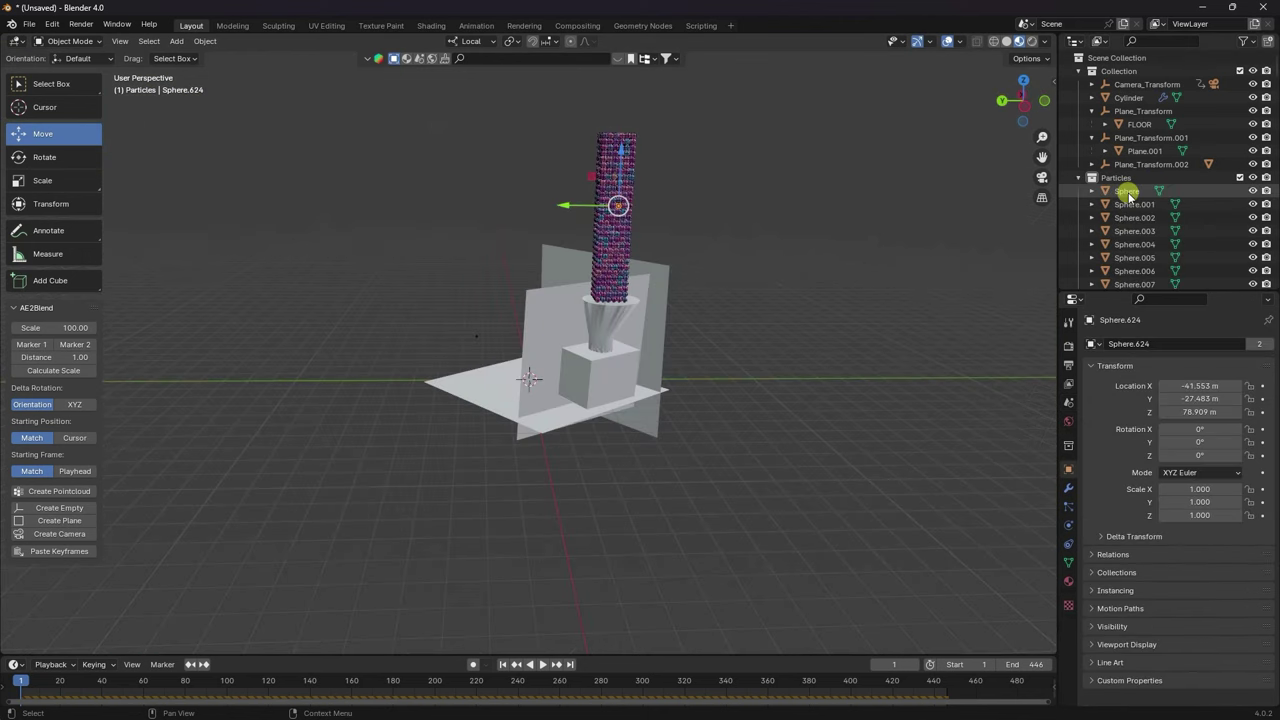
# Reselect the full Sphere range and raise the column higher, 15.848 m along Z.
pyautogui.click(1126, 191)
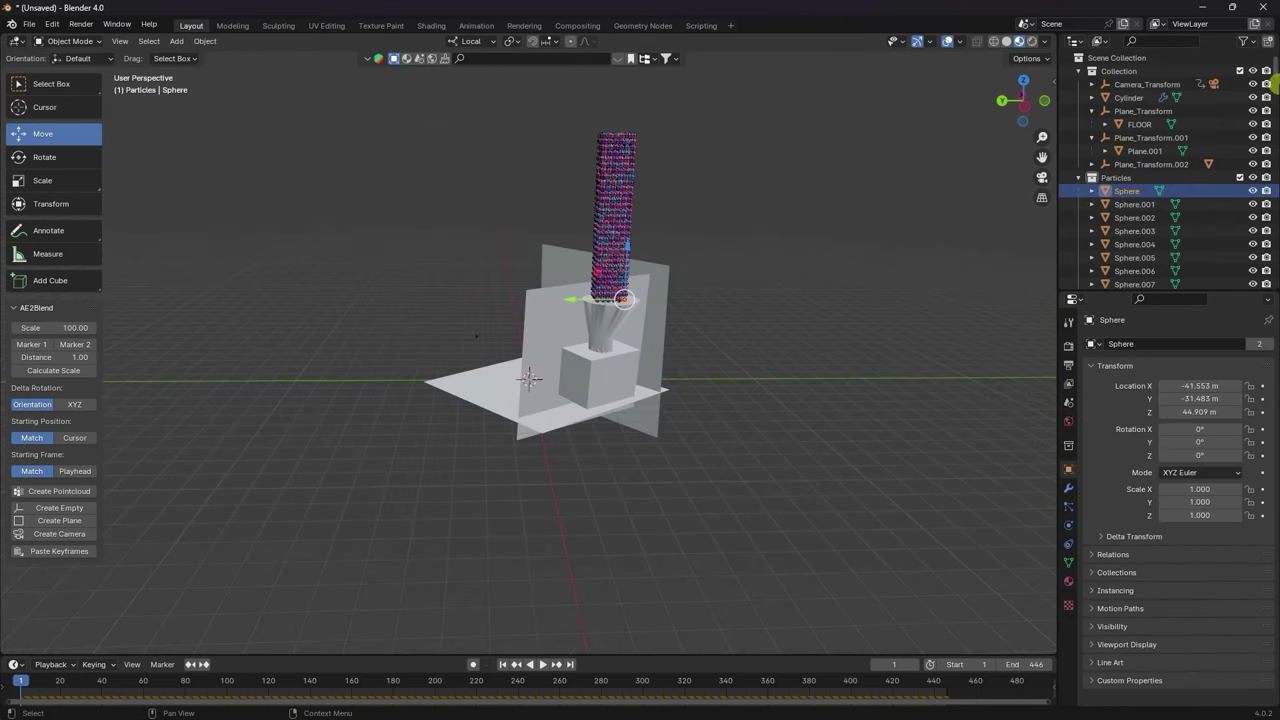
pyautogui.moveTo(1272, 62); pyautogui.dragTo(1272, 285)
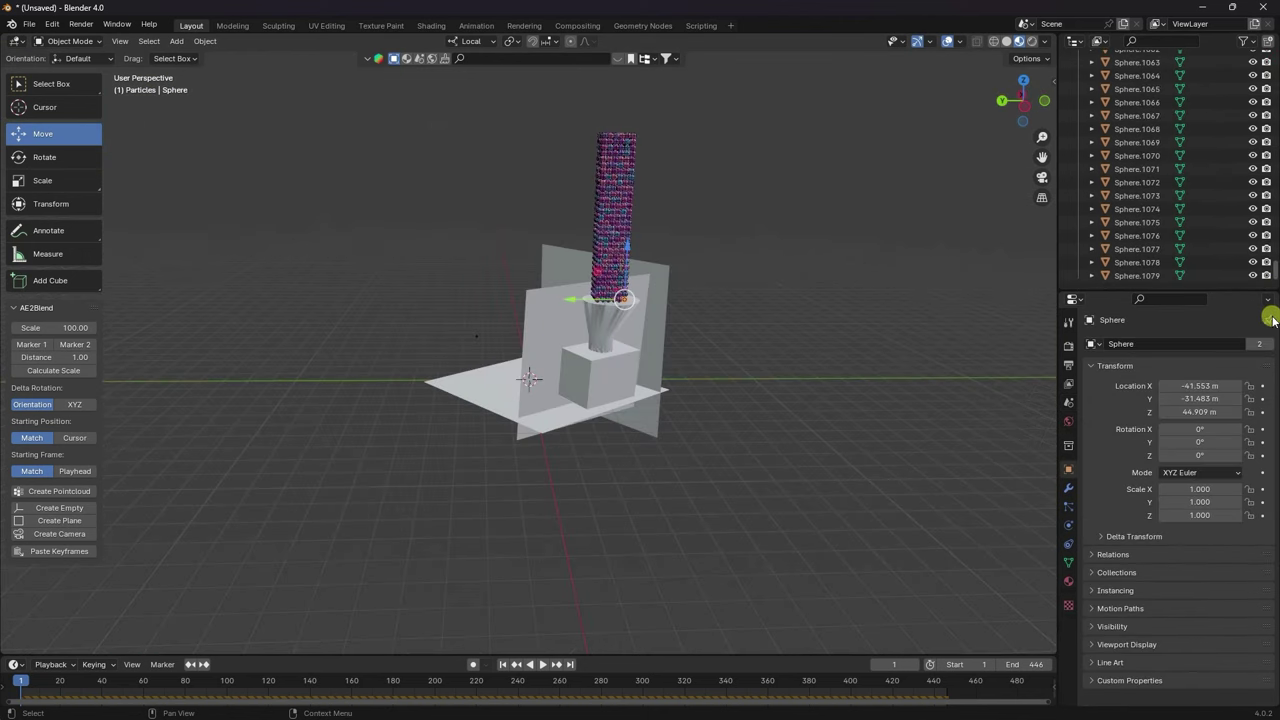
pyautogui.keyDown('shift'); pyautogui.click(1158, 277); pyautogui.keyUp('shift')
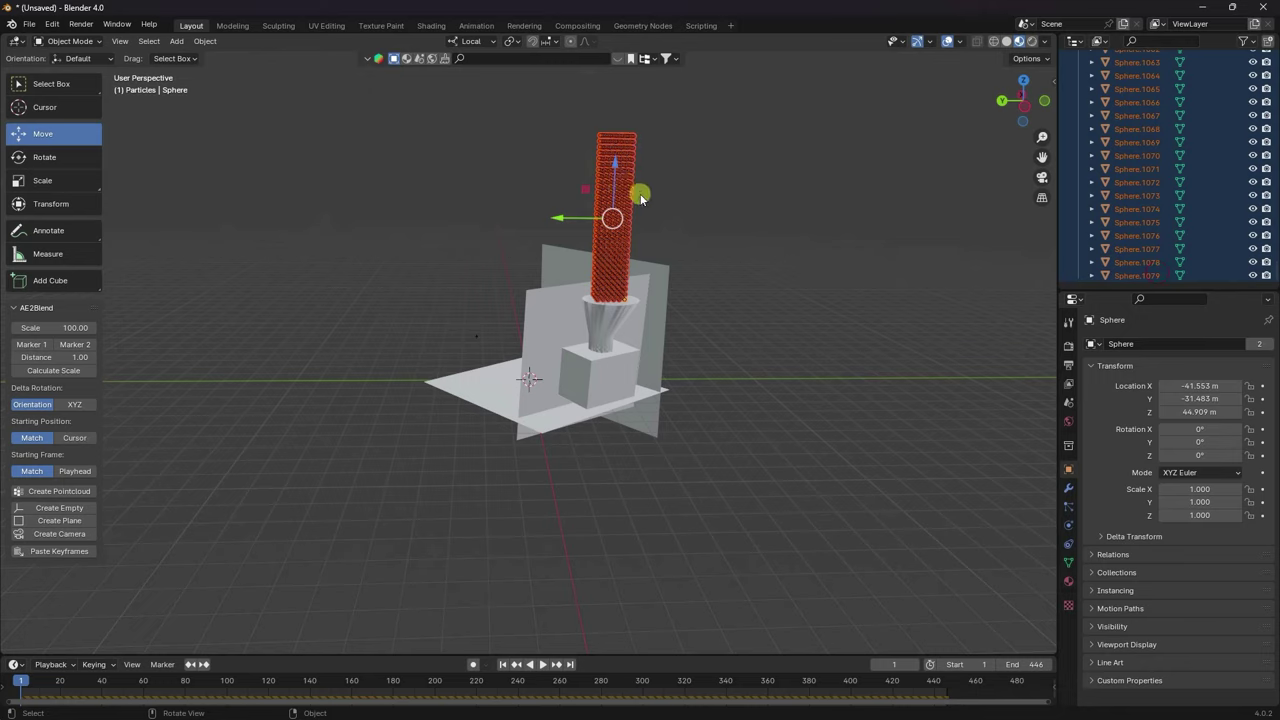
pyautogui.moveTo(613, 171); pyautogui.dragTo(621, 120)
pyautogui.moveTo(614, 169); pyautogui.dragTo(706, 206, button='middle')
# In top view, slide the sphere column -0.261 m X and -1.568 m Y over the funnel.
pyautogui.press('KP_7')
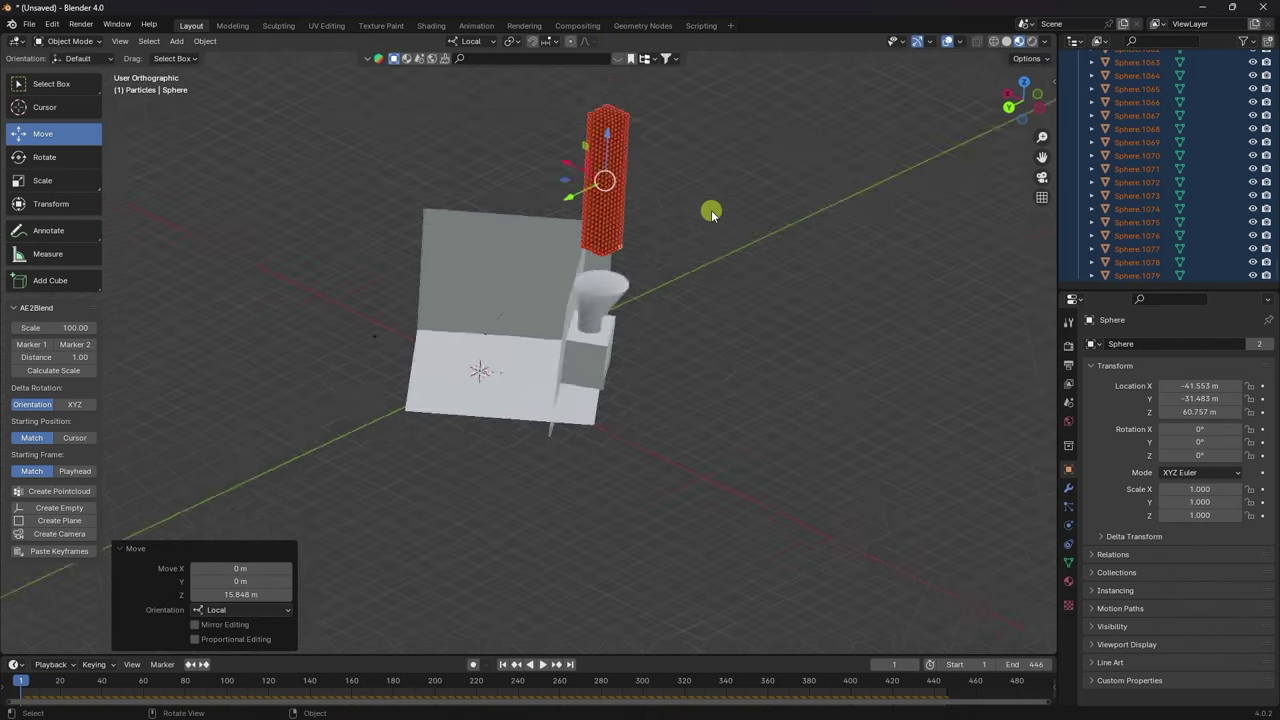
pyautogui.keyDown('shift'); pyautogui.moveTo(571, 410); pyautogui.dragTo(649, 286, button='middle'); pyautogui.keyUp('shift')
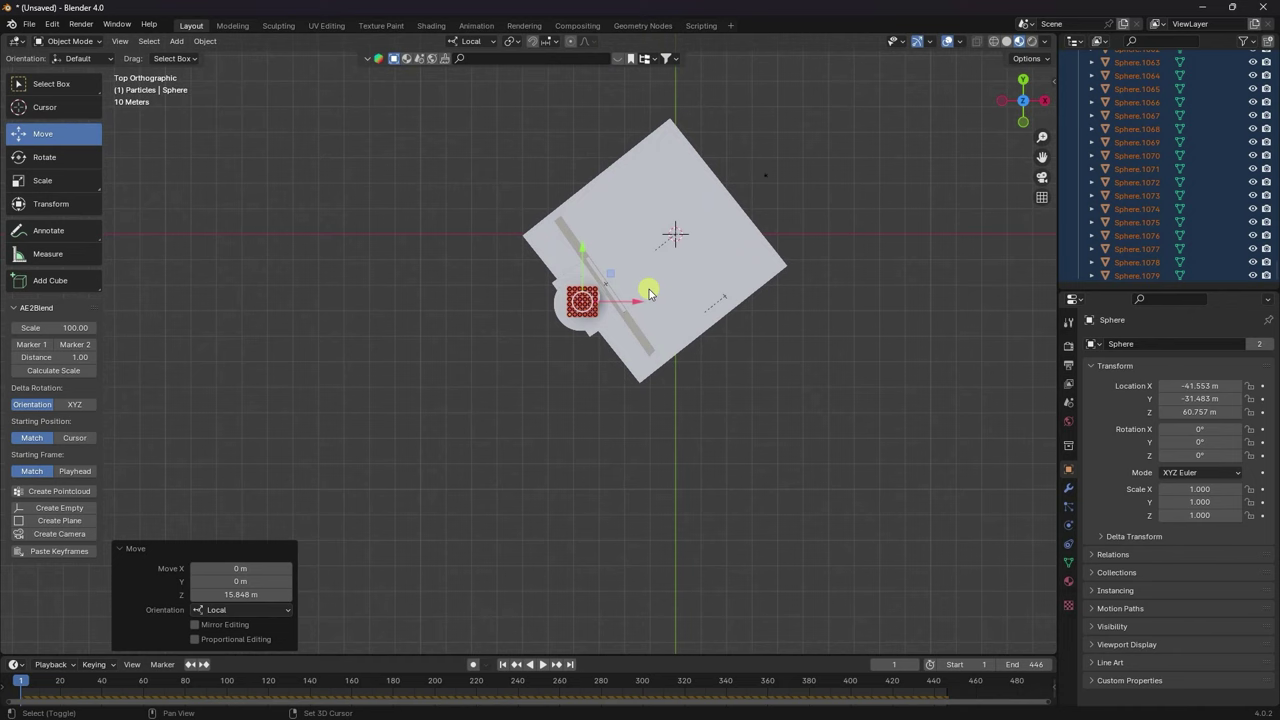
pyautogui.moveTo(612, 279); pyautogui.dragTo(609, 282)
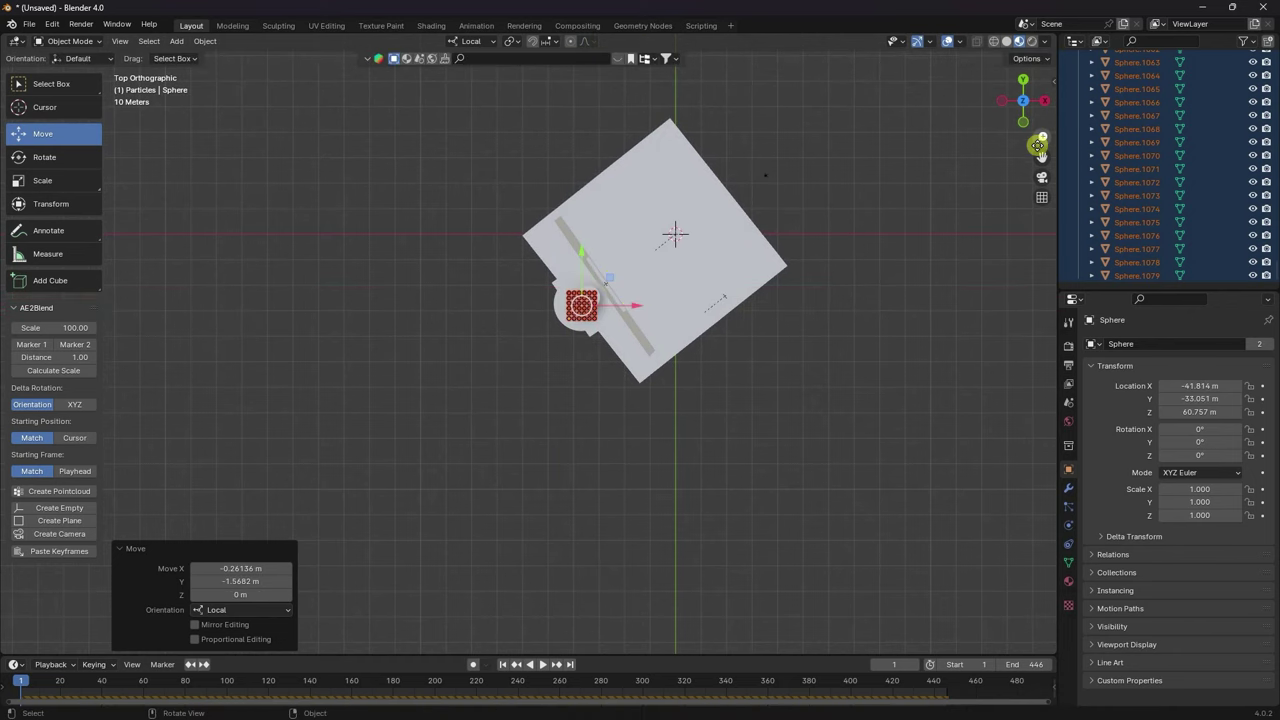
pyautogui.moveTo(1042, 137); pyautogui.dragTo(474, 489)
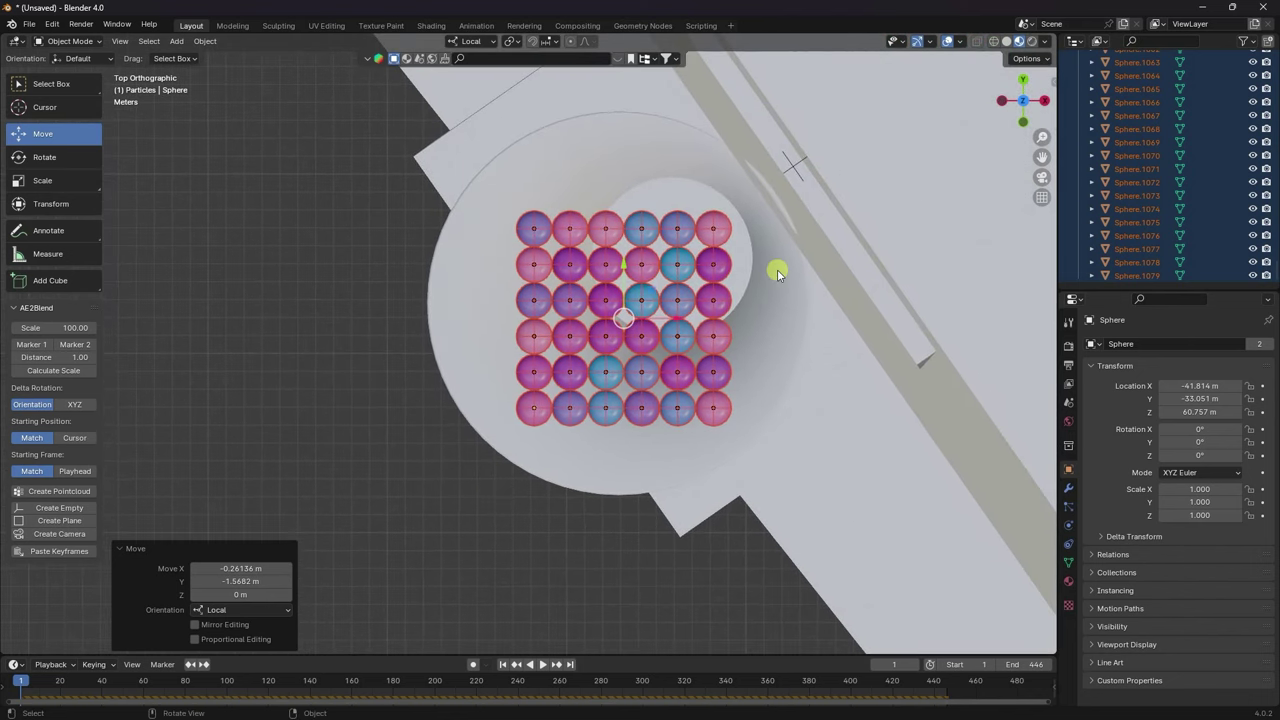
pyautogui.click(774, 264)
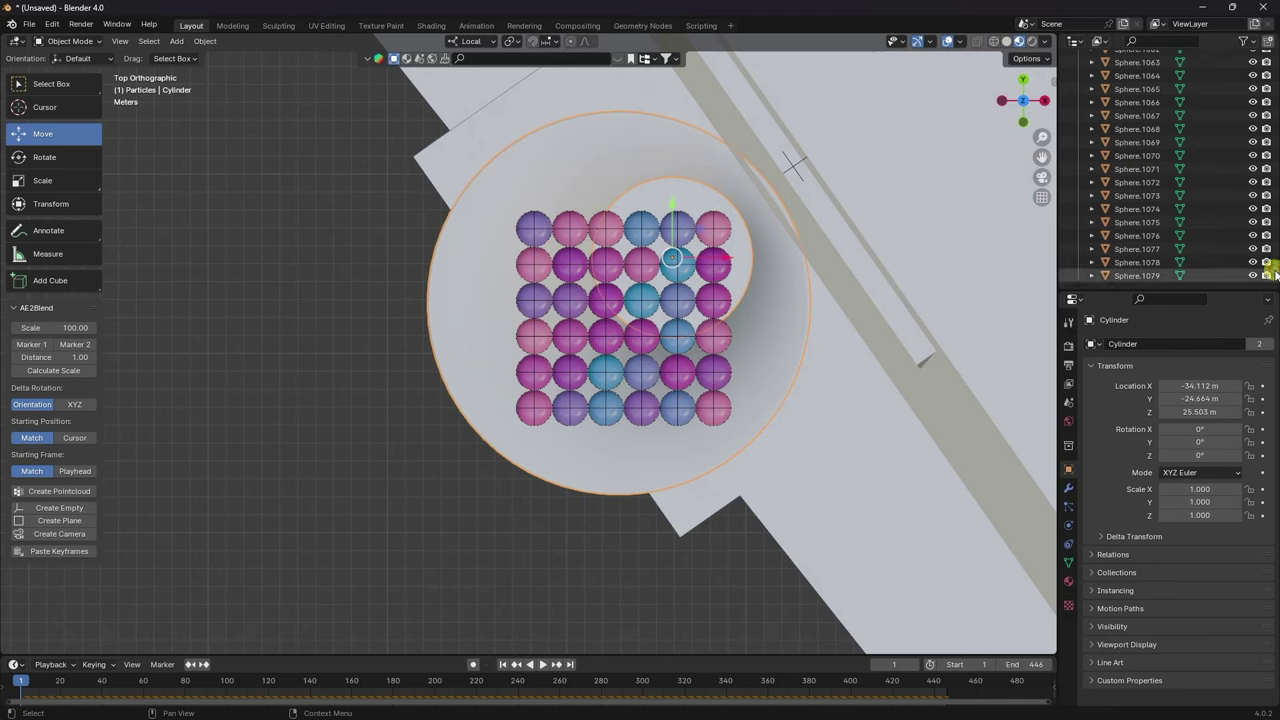
# In edit mode, shift the funnel mesh -0.632 m X and -0.855 m Y under the sphere grid.
pyautogui.moveTo(1275, 273); pyautogui.dragTo(1274, 52)
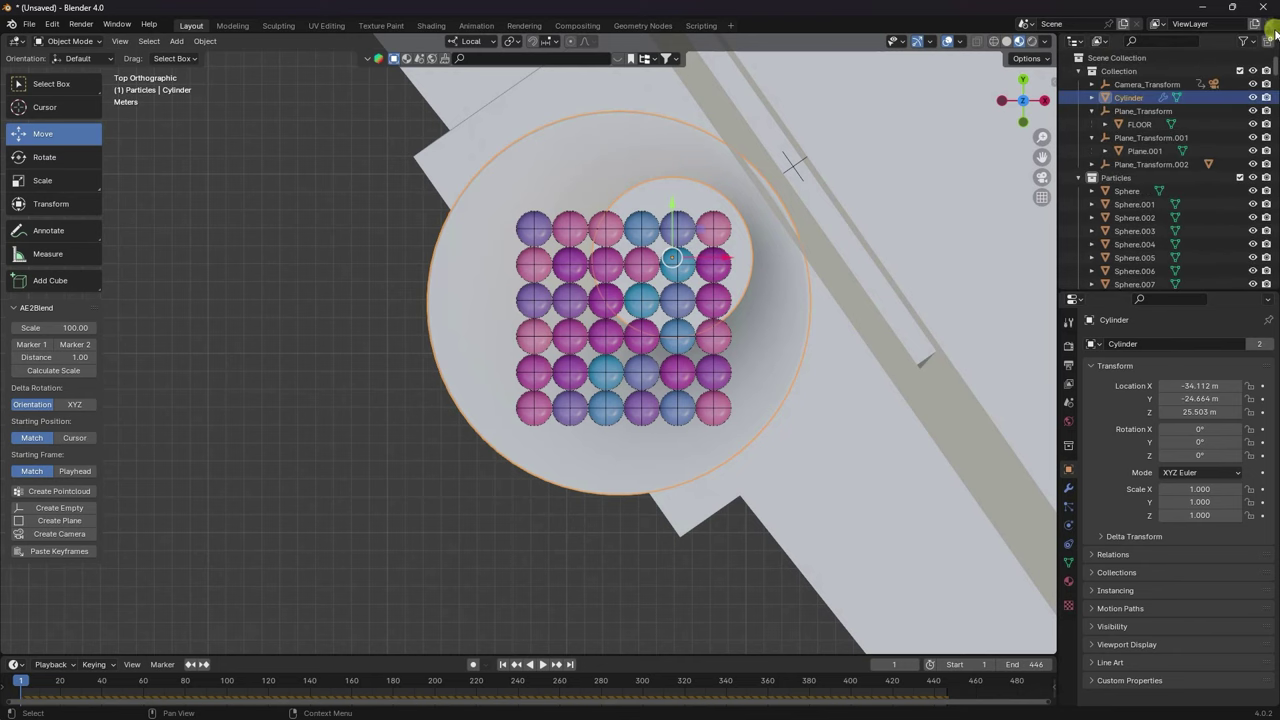
pyautogui.click(1080, 177)
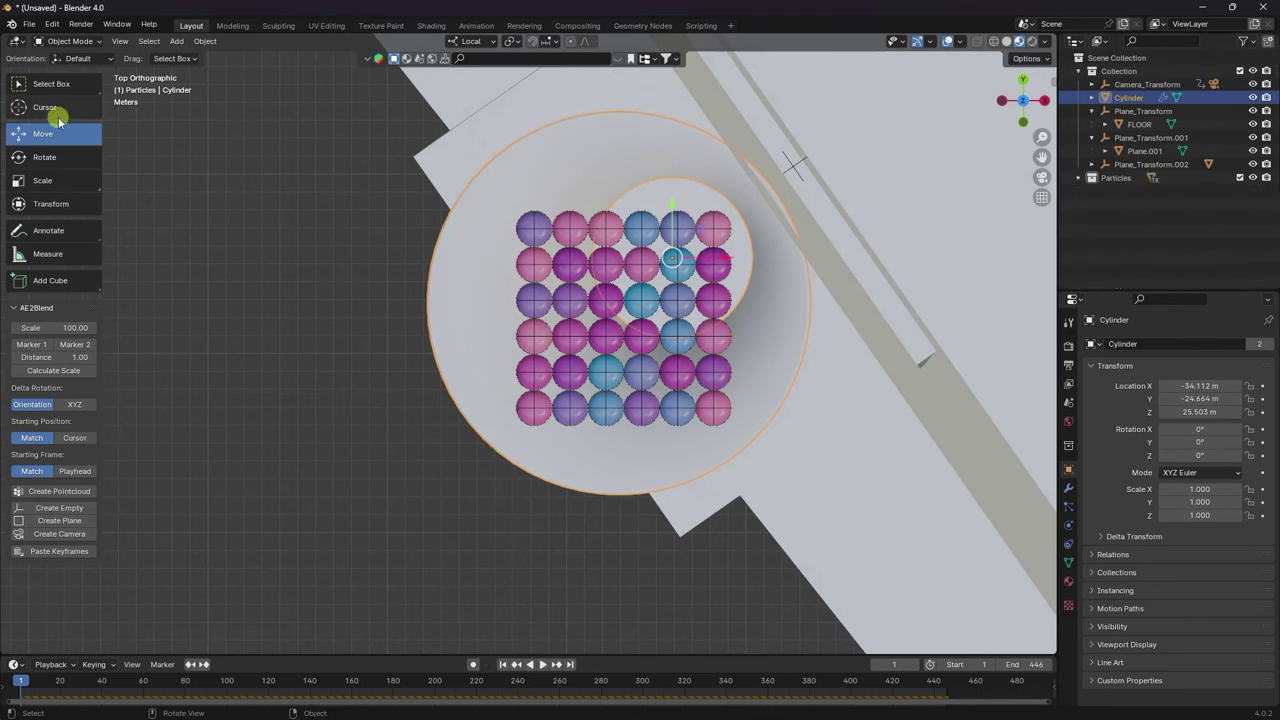
pyautogui.click(64, 41)
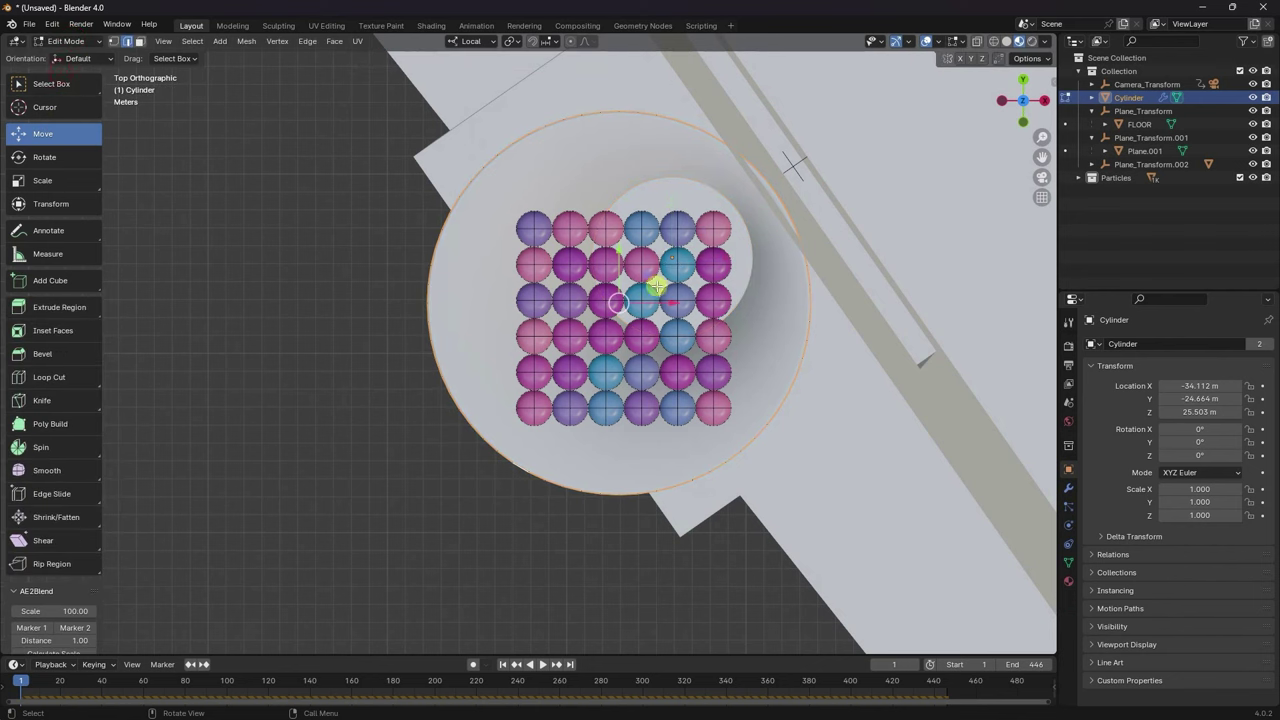
pyautogui.moveTo(655, 286); pyautogui.dragTo(634, 290)
pyautogui.click(62, 41)
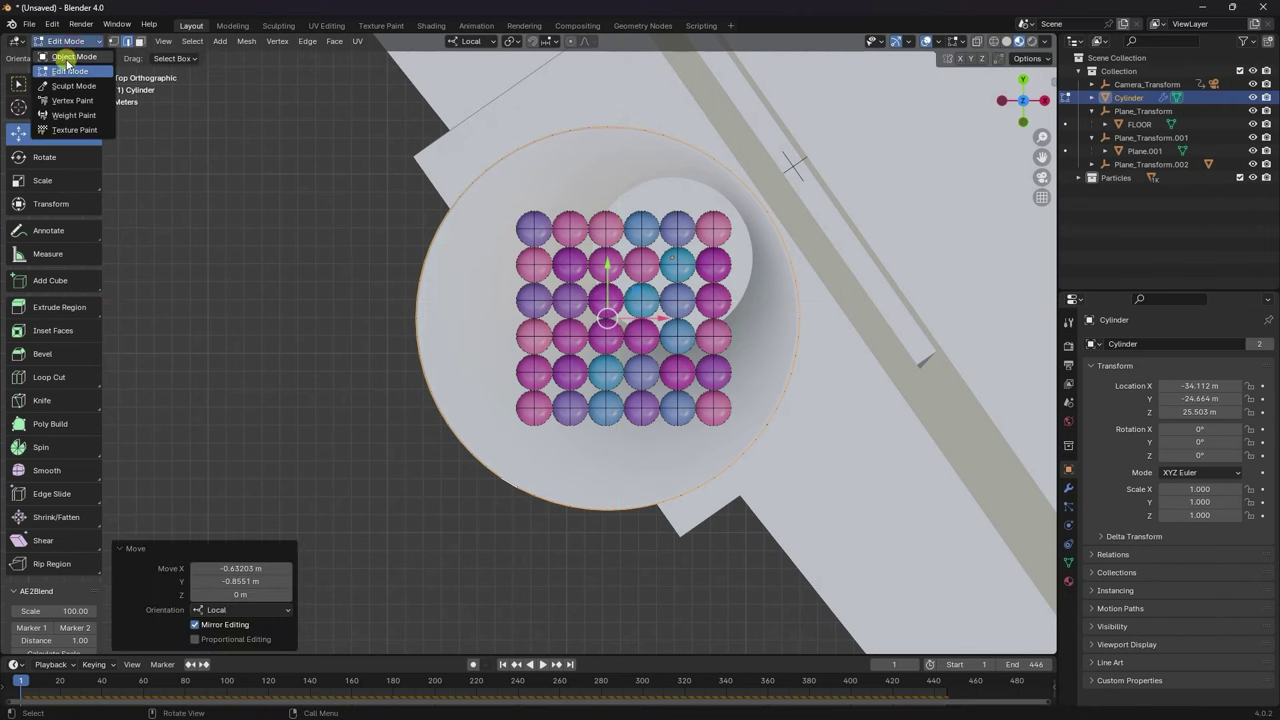
pyautogui.click(65, 57)
# Look through the scene camera, then select Plane.001 and orbit around it.
pyautogui.press('KP_0')
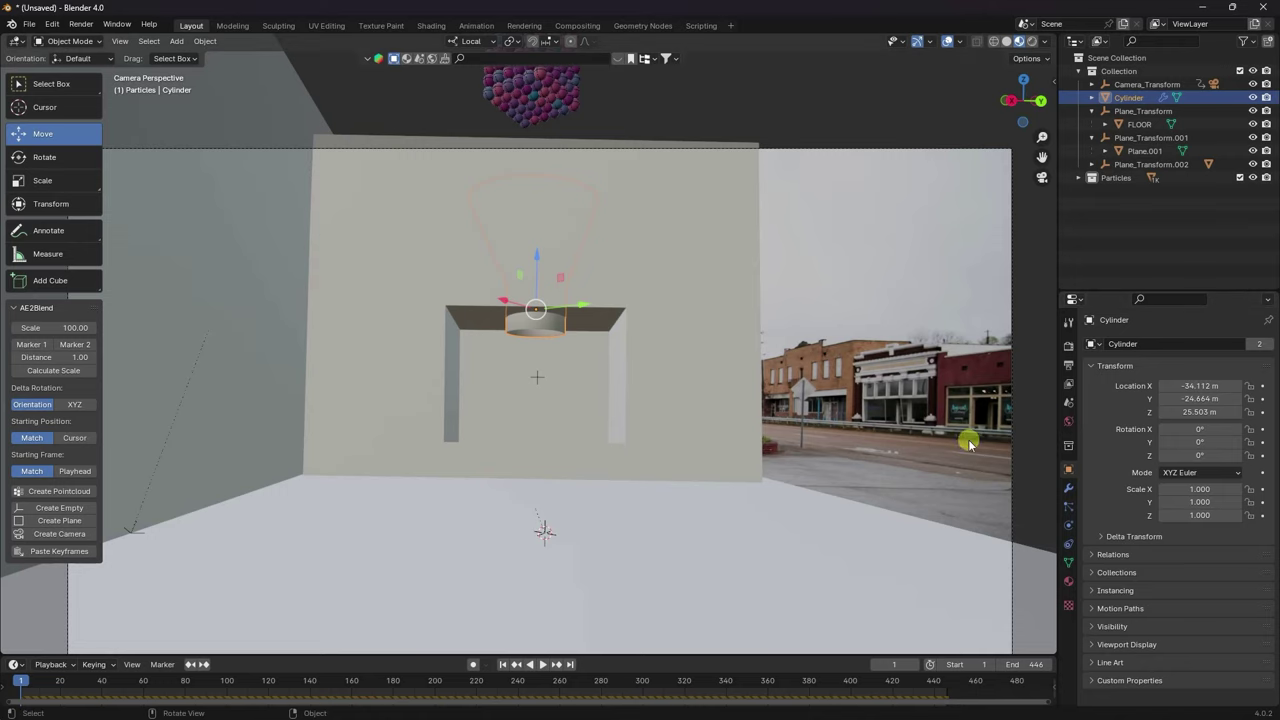
pyautogui.click(659, 285)
pyautogui.moveTo(643, 374); pyautogui.dragTo(571, 407, button='middle')
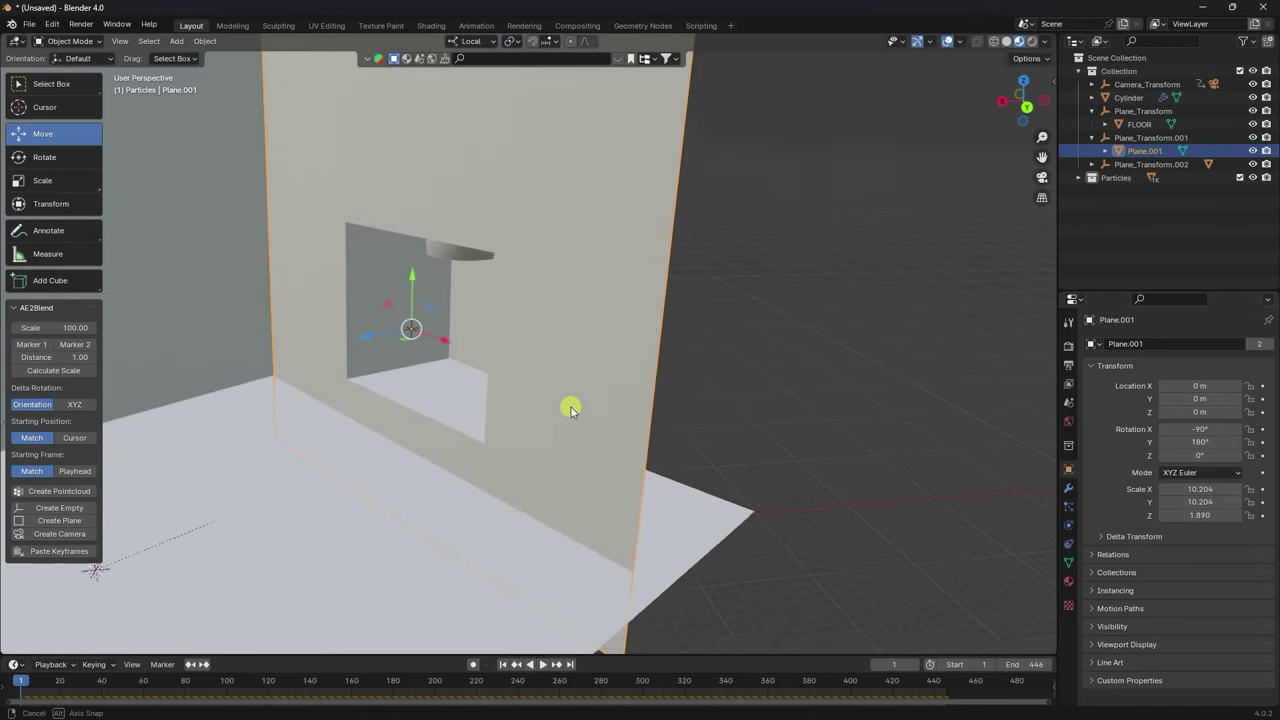
# Add two empty material slots to Plane.001 and make the first slot active.
pyautogui.click(1069, 581)
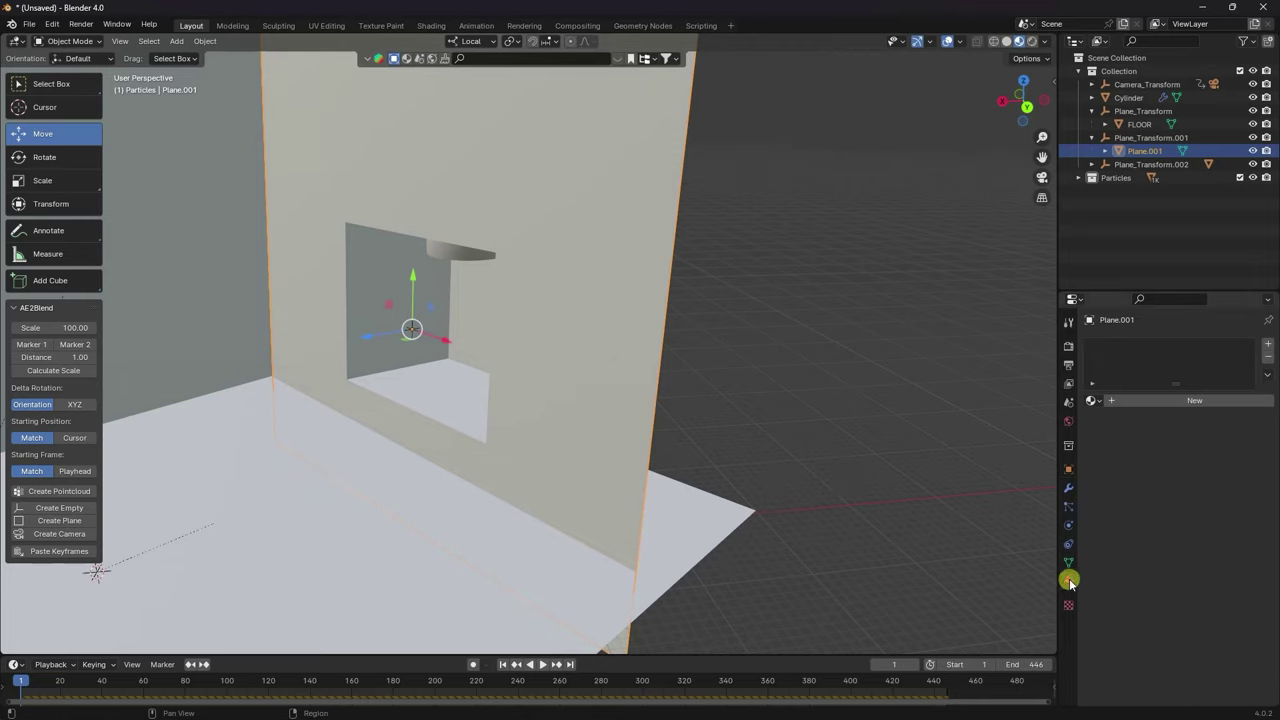
pyautogui.click(1268, 343)
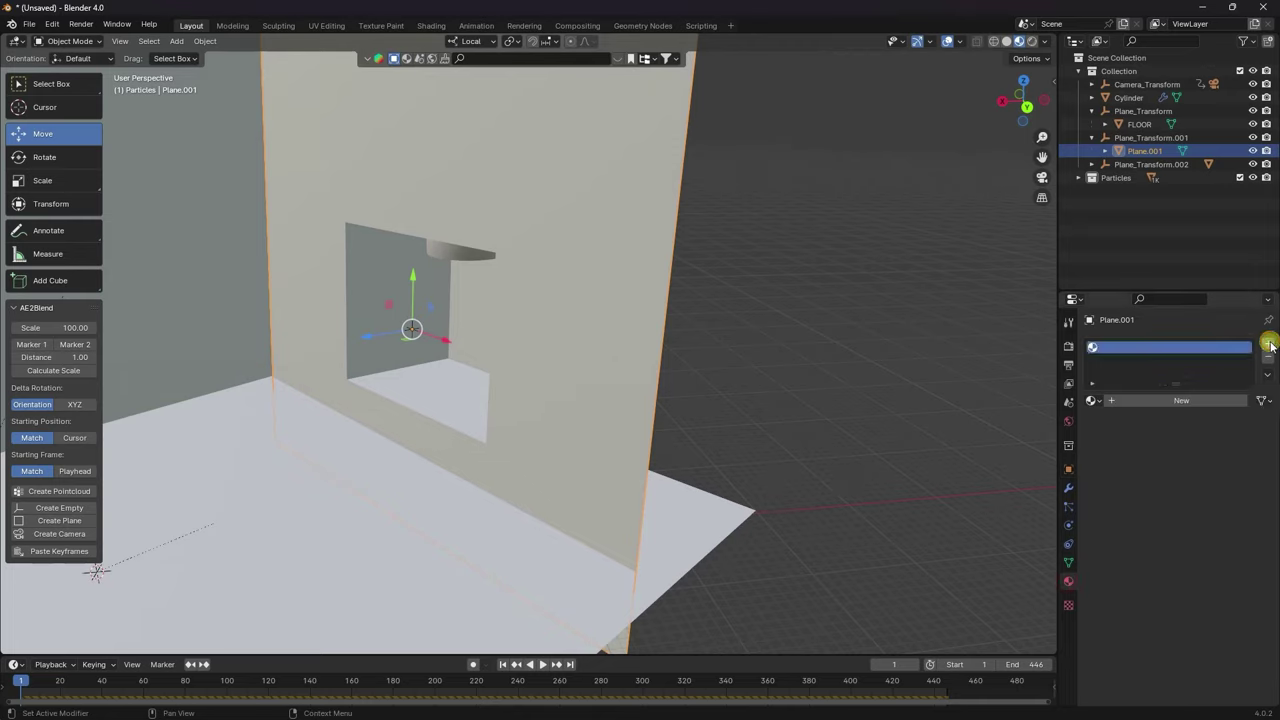
pyautogui.click(1268, 344)
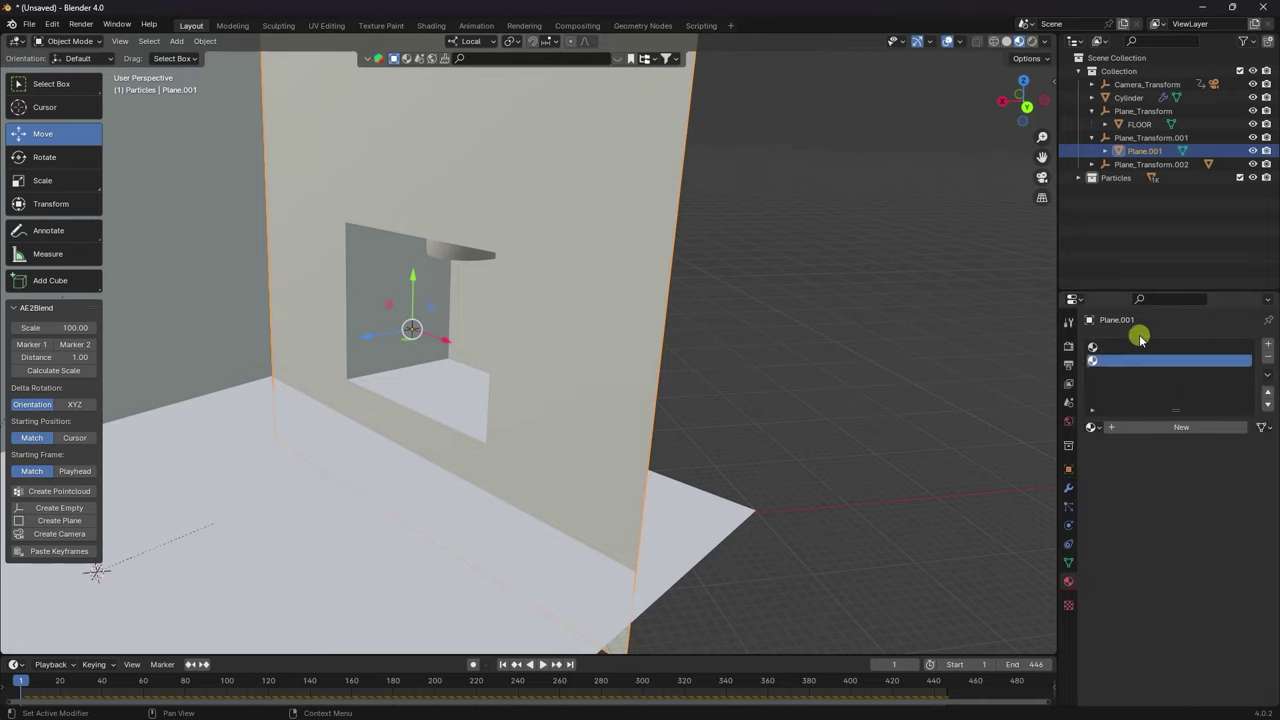
pyautogui.click(1110, 346)
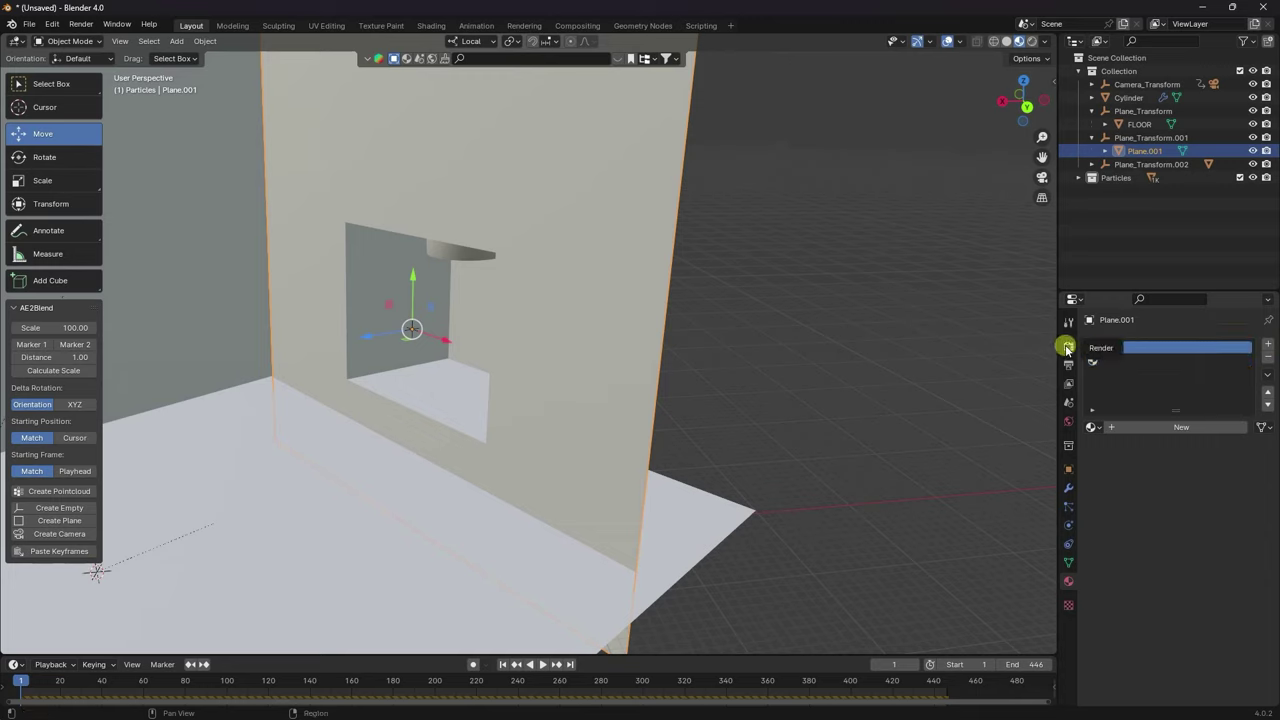
# Switch the render engine to Cycles on the GPU with 256 maximum samples.
pyautogui.click(1067, 347)
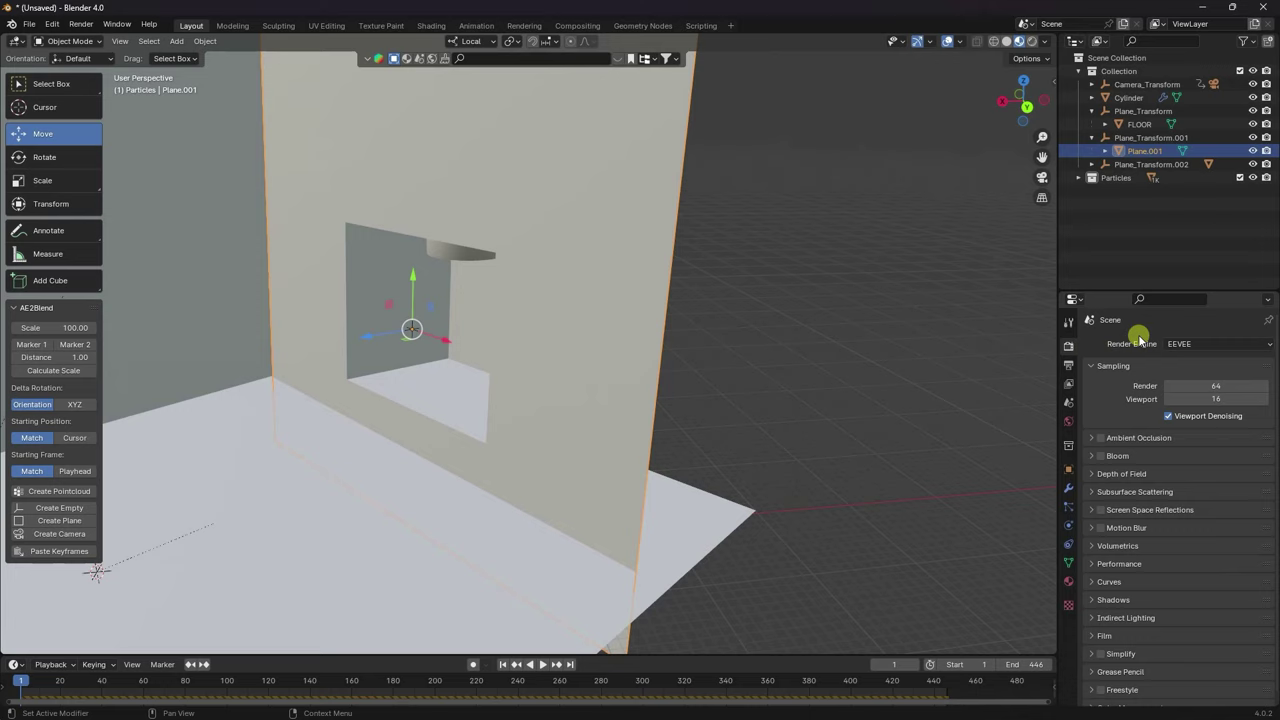
pyautogui.click(1185, 343)
pyautogui.click(1180, 388)
pyautogui.click(1177, 378)
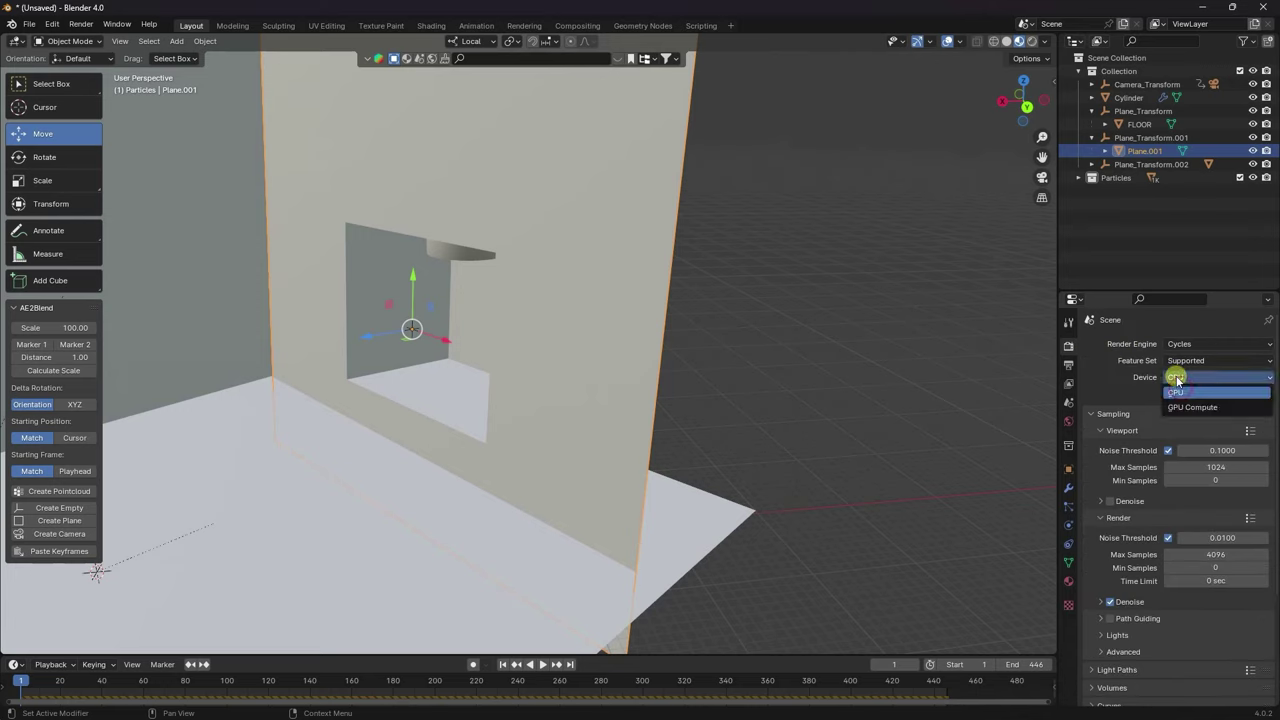
pyautogui.click(1176, 407)
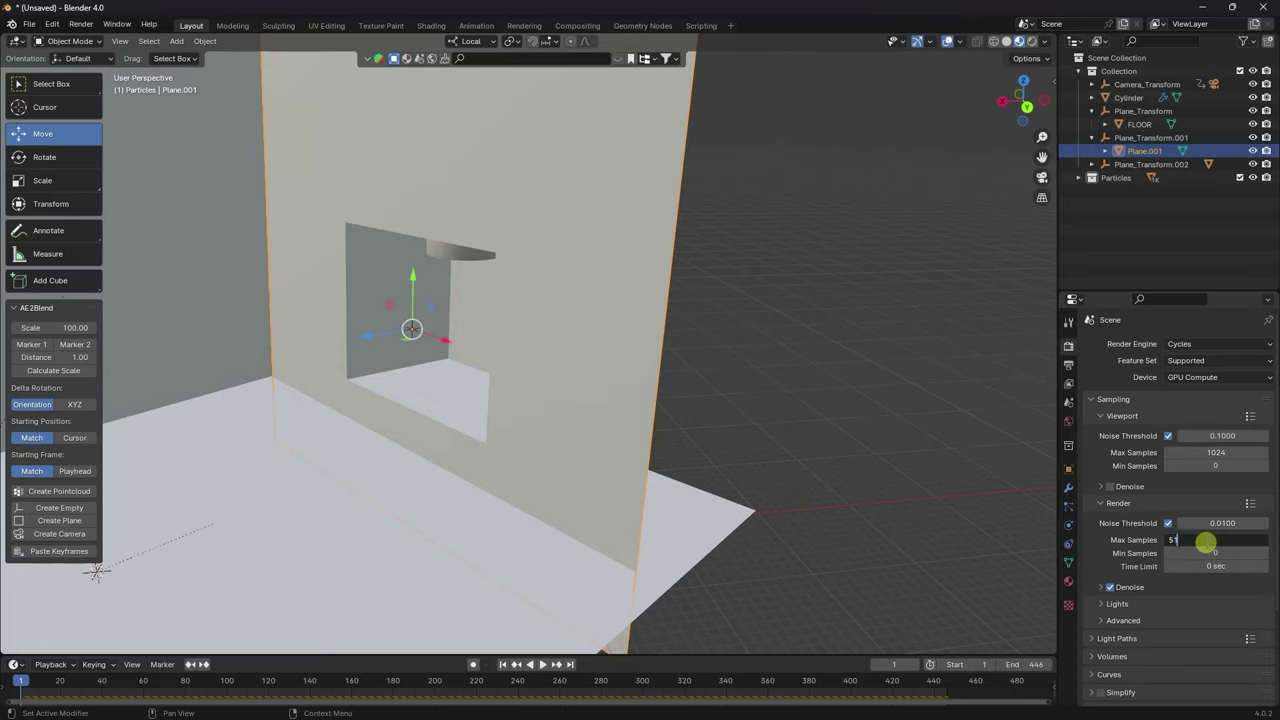
pyautogui.press('Return')
pyautogui.click(1208, 540)
pyautogui.press('Return')
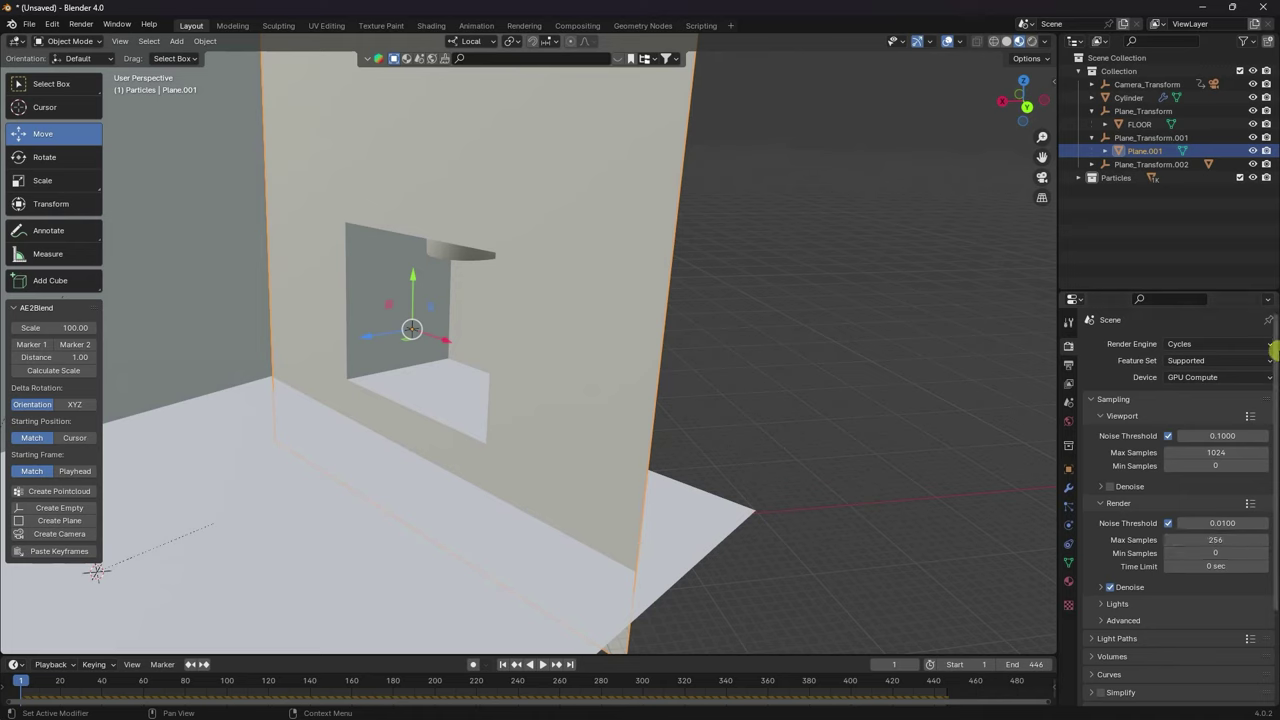
# Enable a transparent Film background and move the Motion Blur panel above Curves.
pyautogui.scroll(-4, 1268, 420)
pyautogui.click(1094, 606)
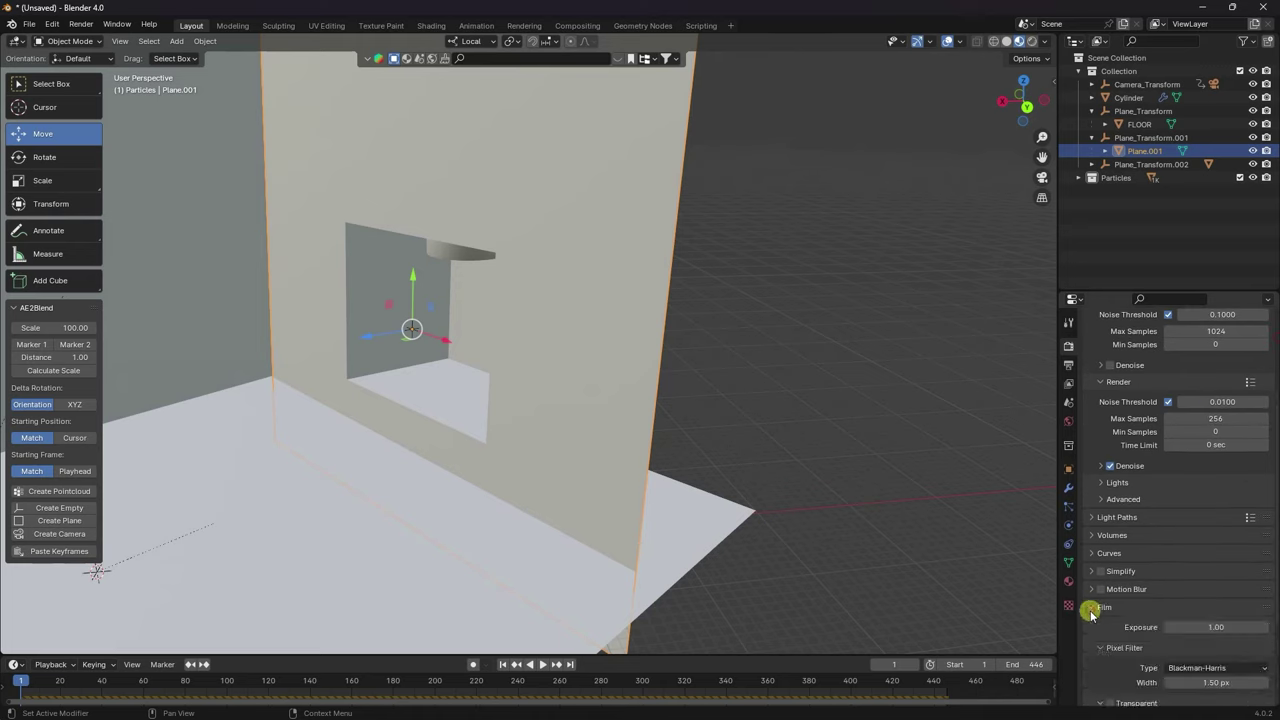
pyautogui.scroll(-4, 1273, 488)
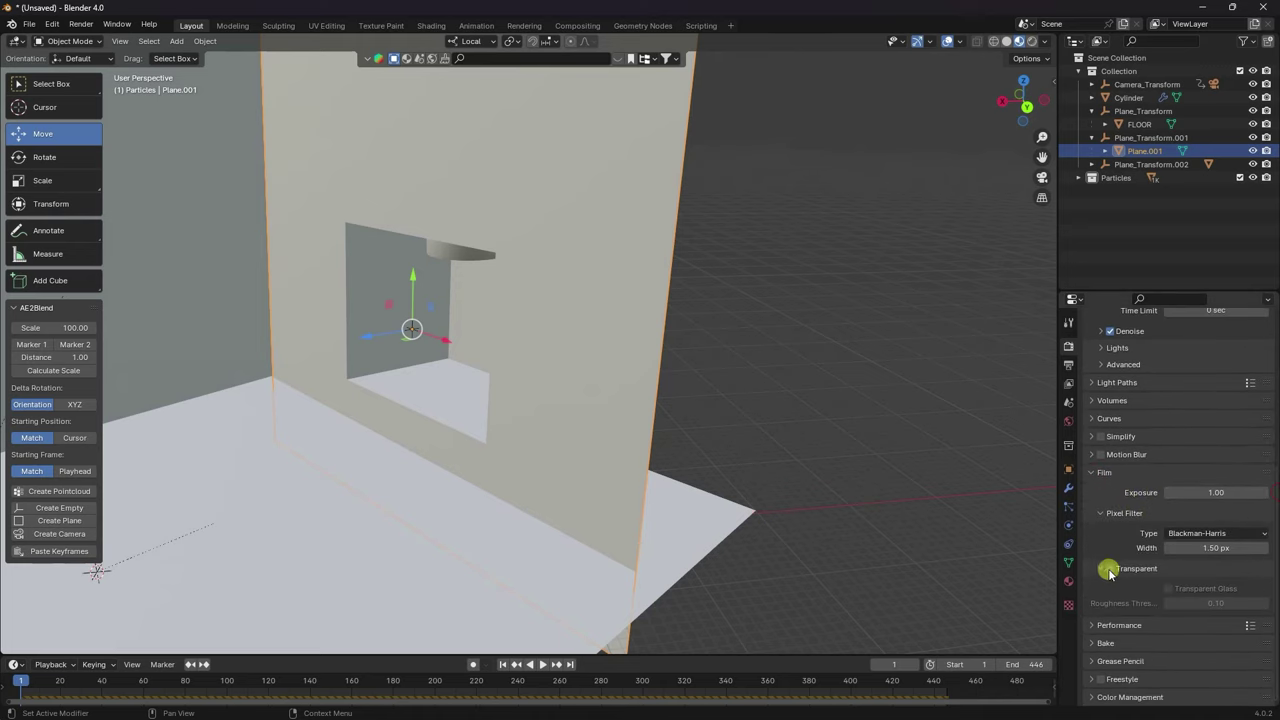
pyautogui.moveTo(1264, 451); pyautogui.dragTo(1274, 416)
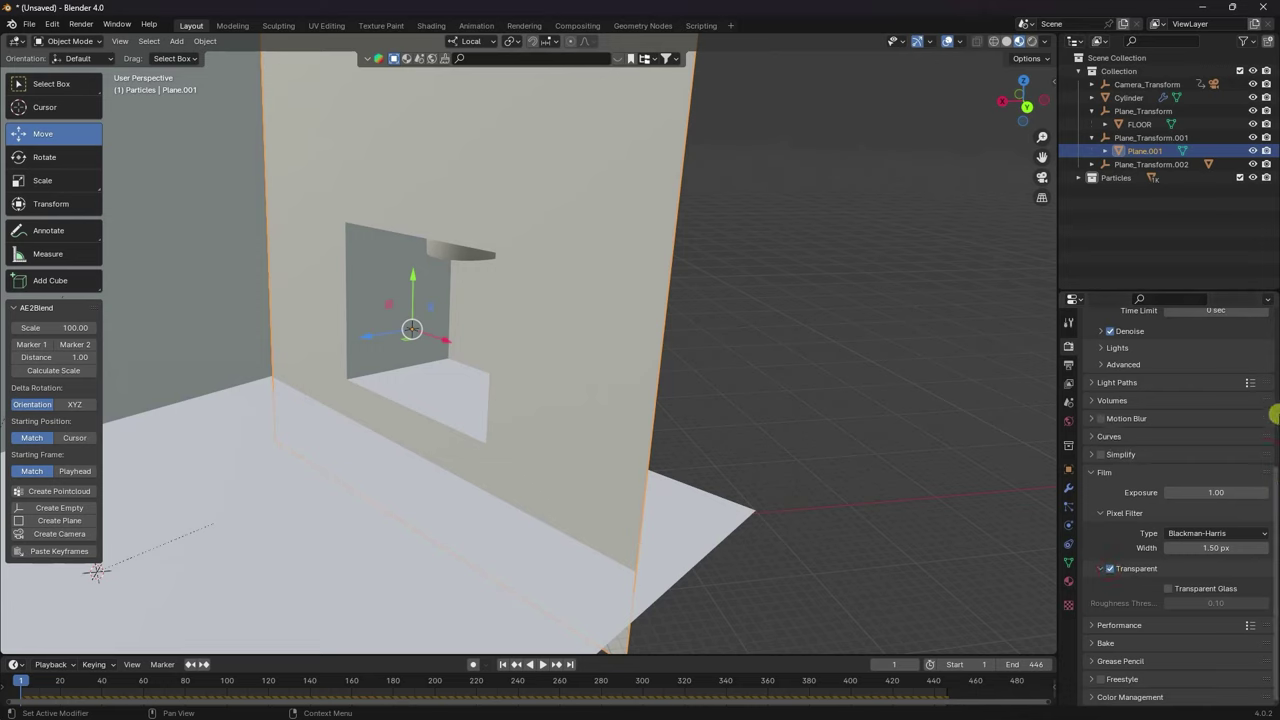
# Set the render output path to a new Desktop folder 'rr' with file prefix 'A'.
pyautogui.click(1068, 365)
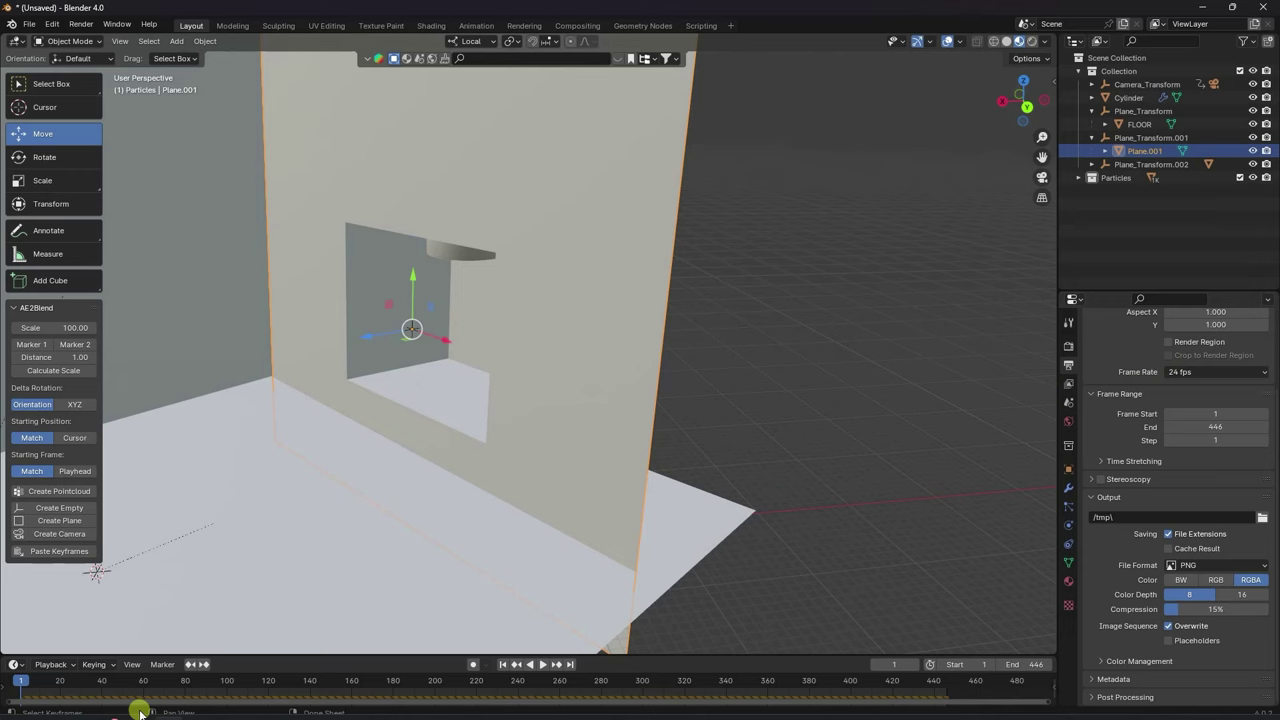
pyautogui.click(197, 703)
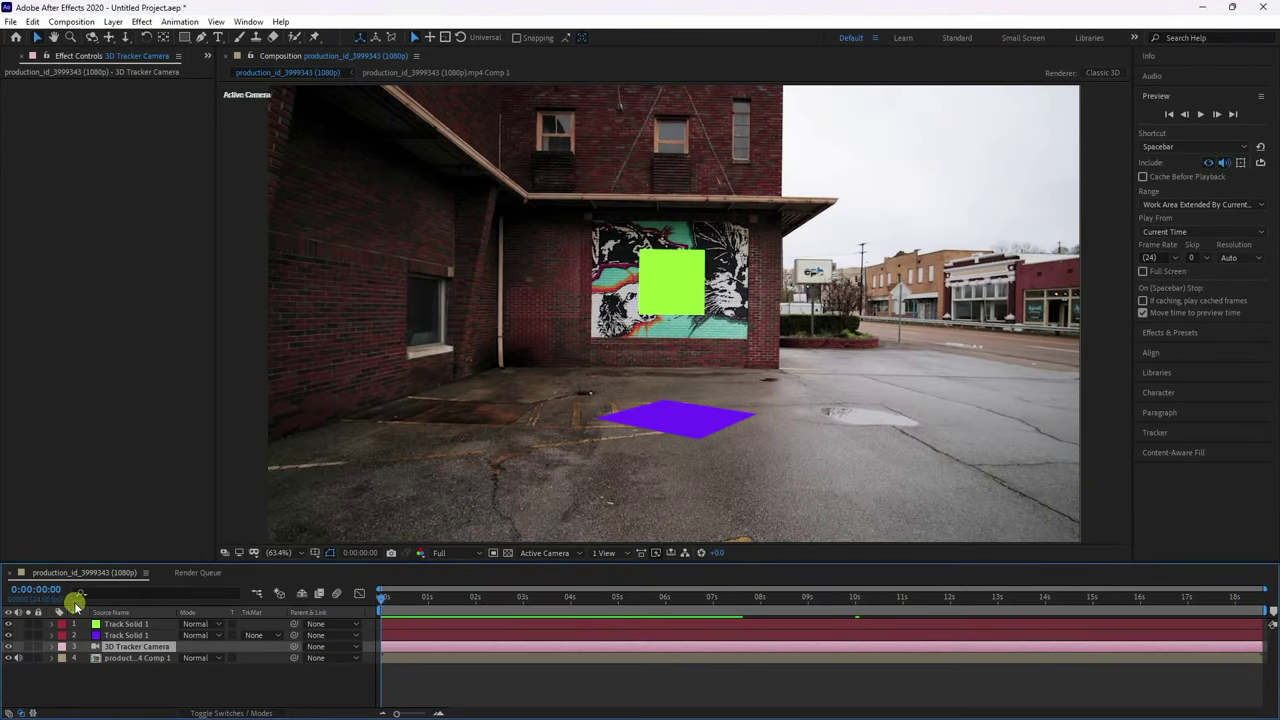
pyautogui.moveTo(290, 694)
pyautogui.click(168, 705)
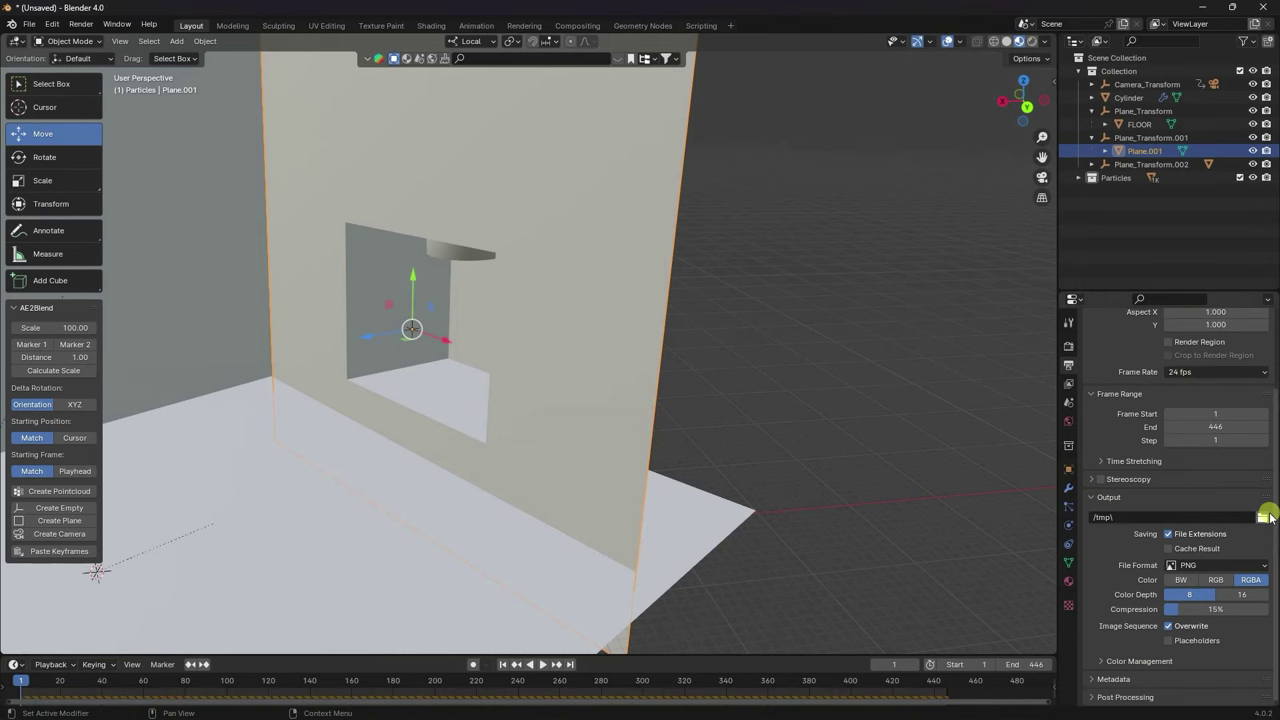
pyautogui.click(1262, 517)
pyautogui.click(218, 209)
pyautogui.rightClick(450, 316)
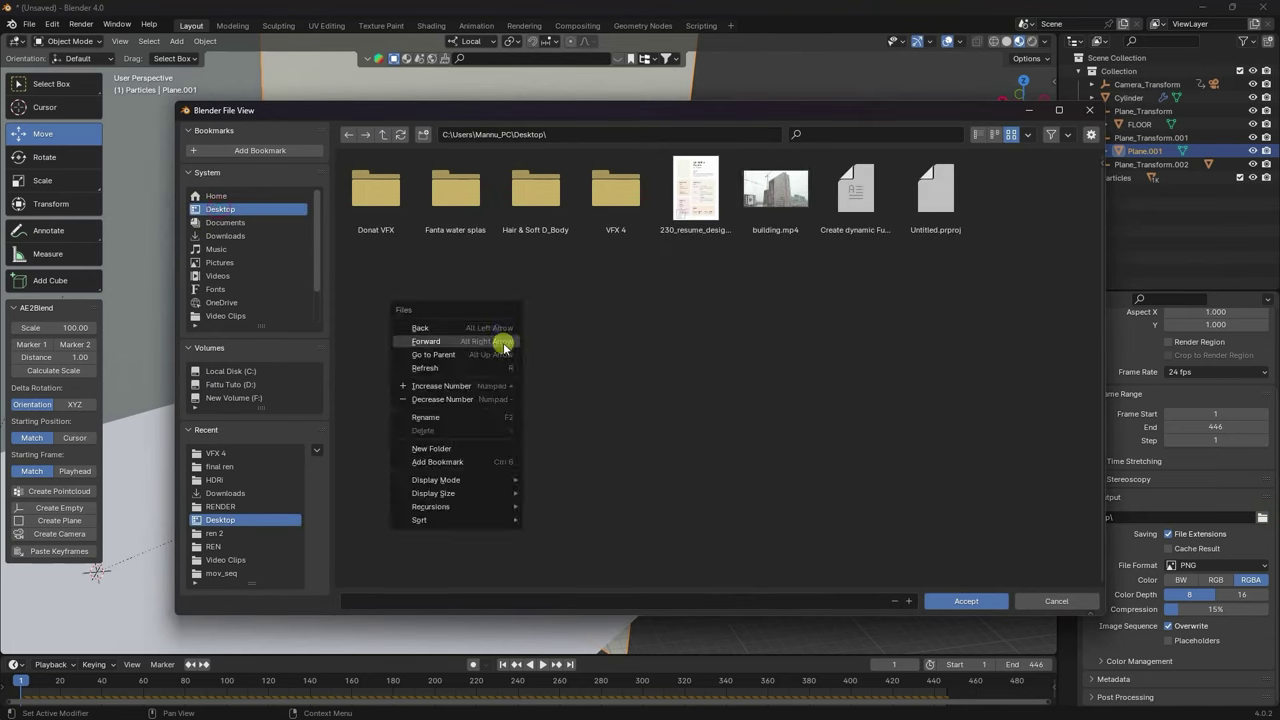
pyautogui.click(441, 445)
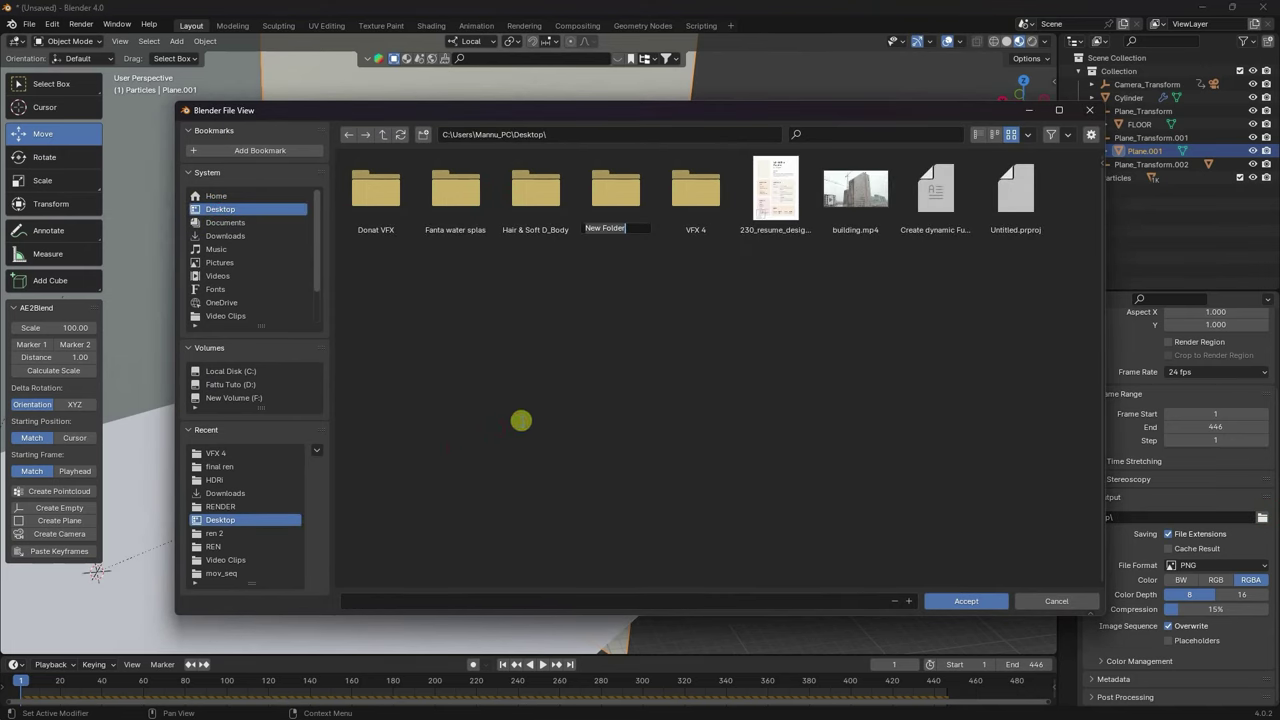
pyautogui.doubleClick(645, 200)
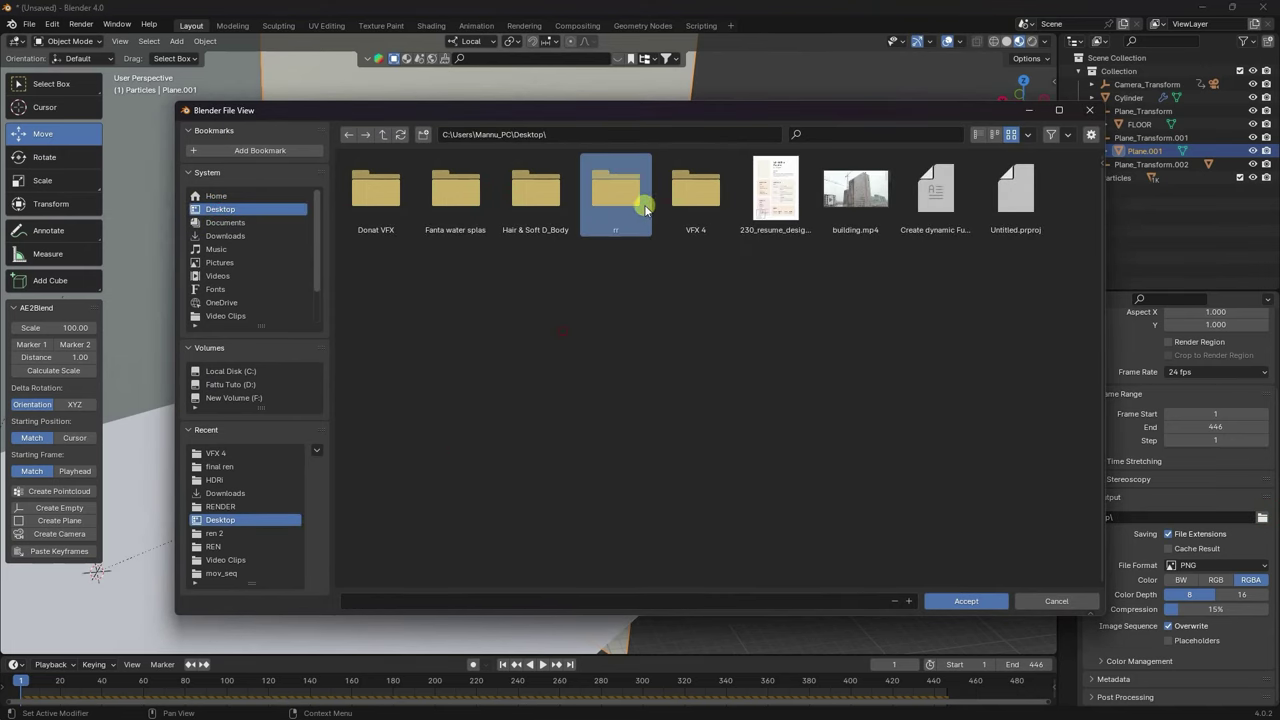
pyautogui.click(480, 601)
pyautogui.write('A')
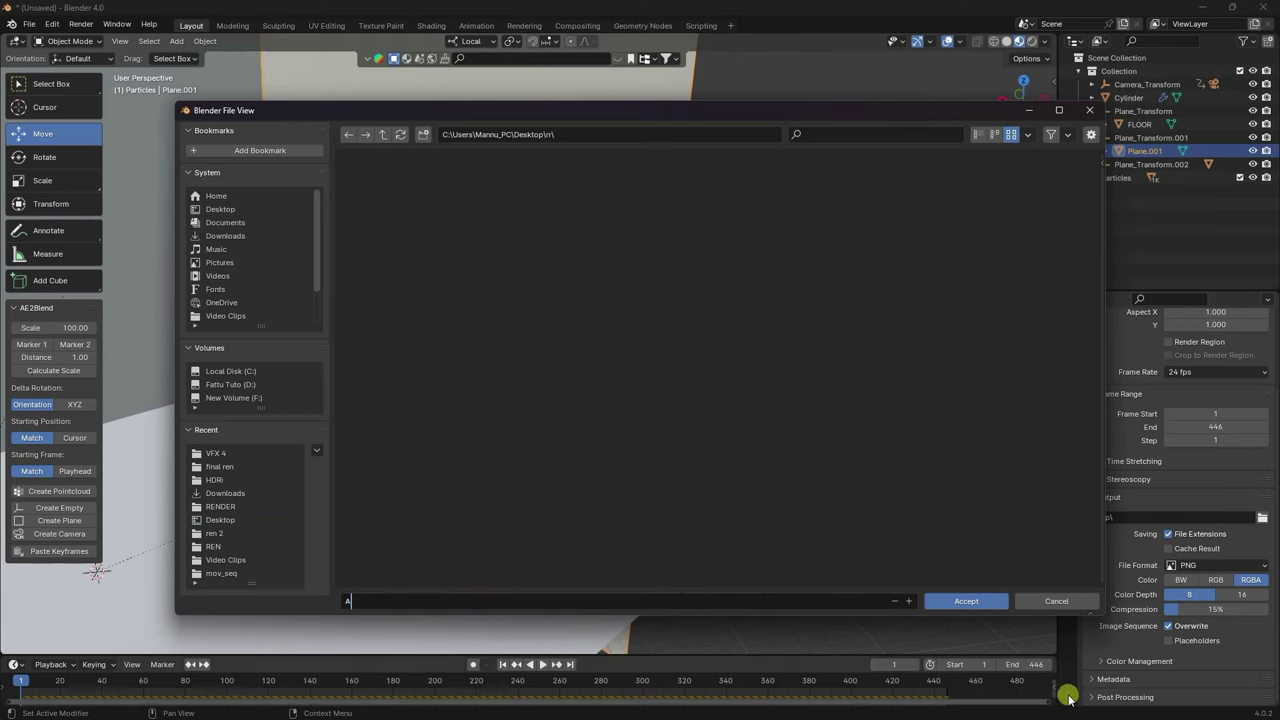
pyautogui.click(966, 601)
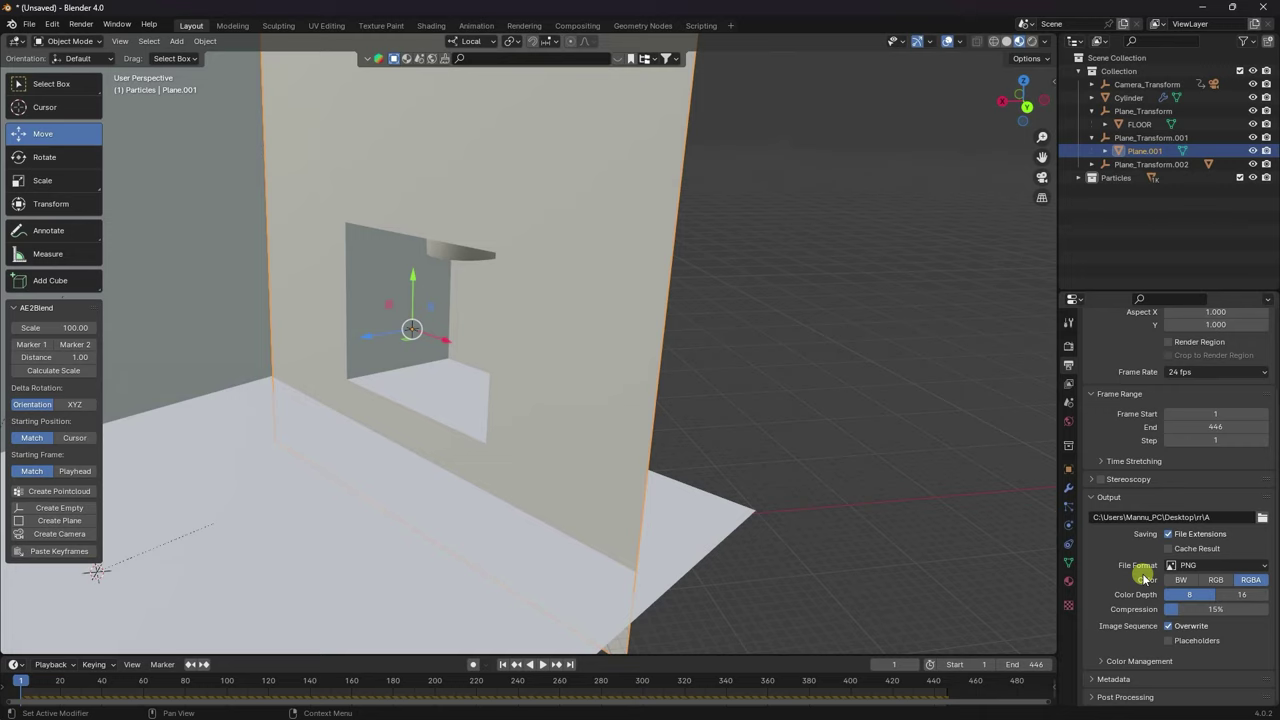
# Give Plane.001 a new material with a Holdout surface shader.
pyautogui.click(1068, 469)
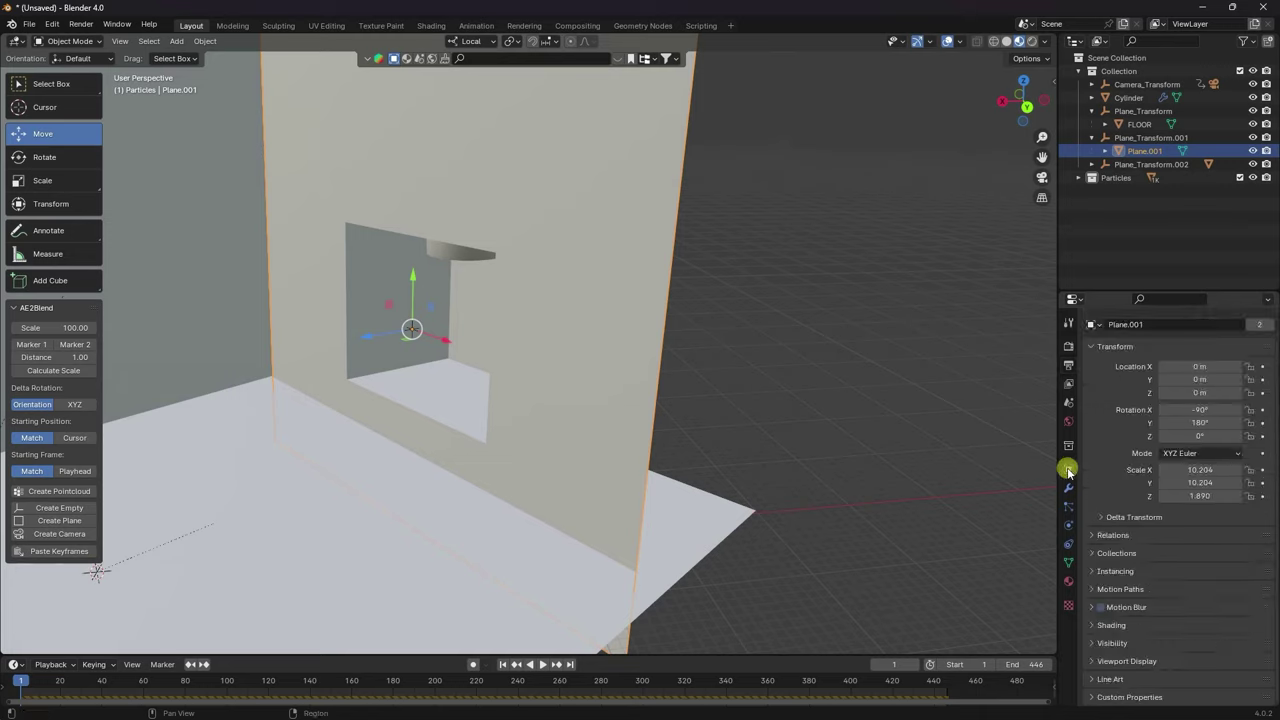
pyautogui.click(1068, 581)
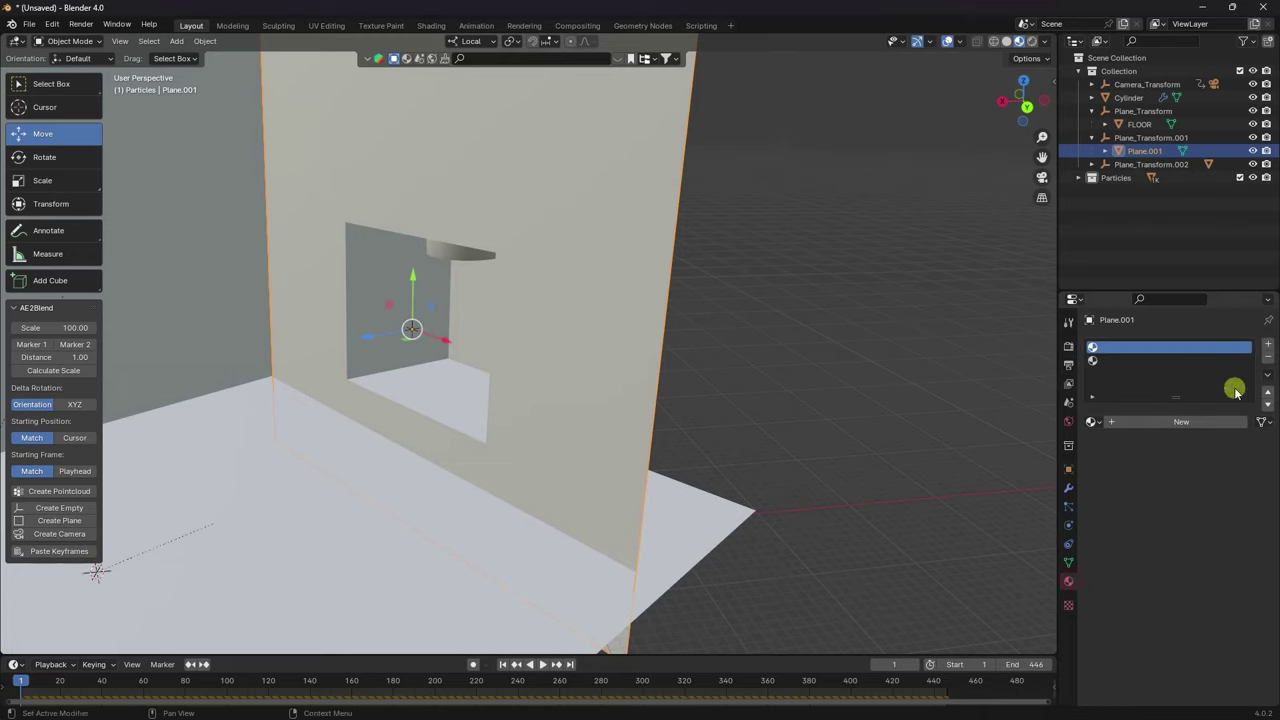
pyautogui.click(1159, 425)
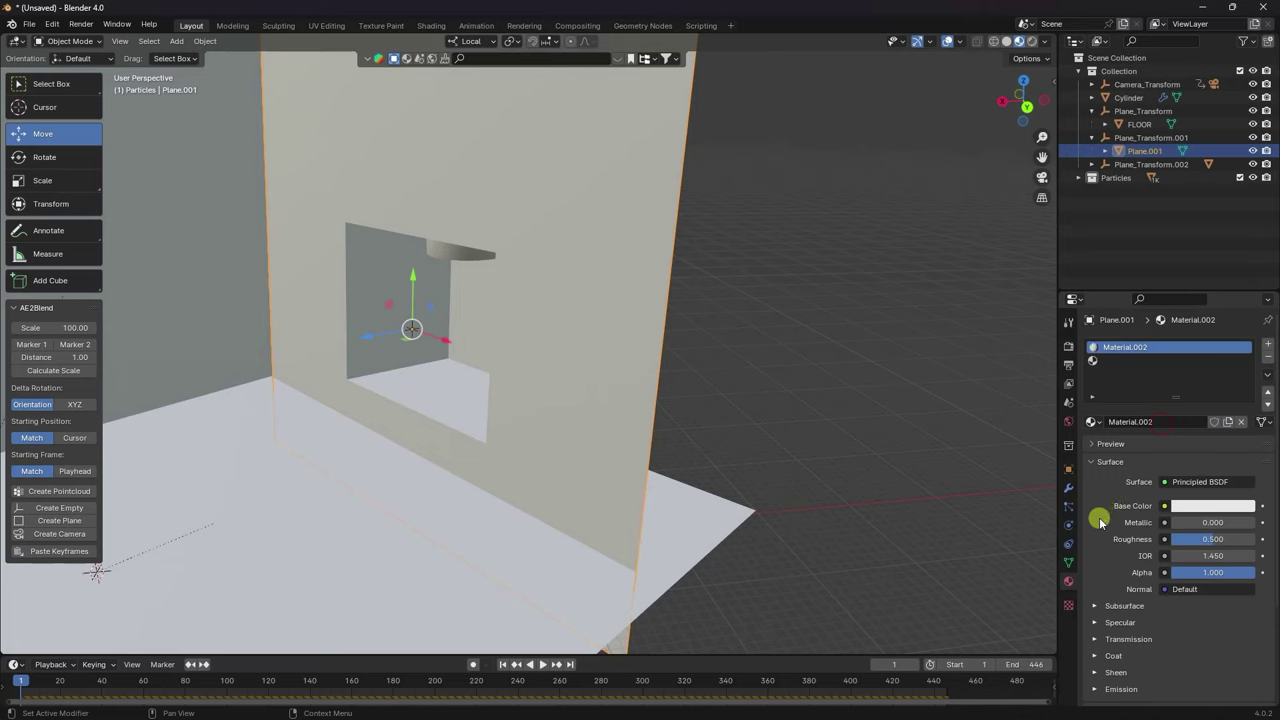
pyautogui.click(1160, 482)
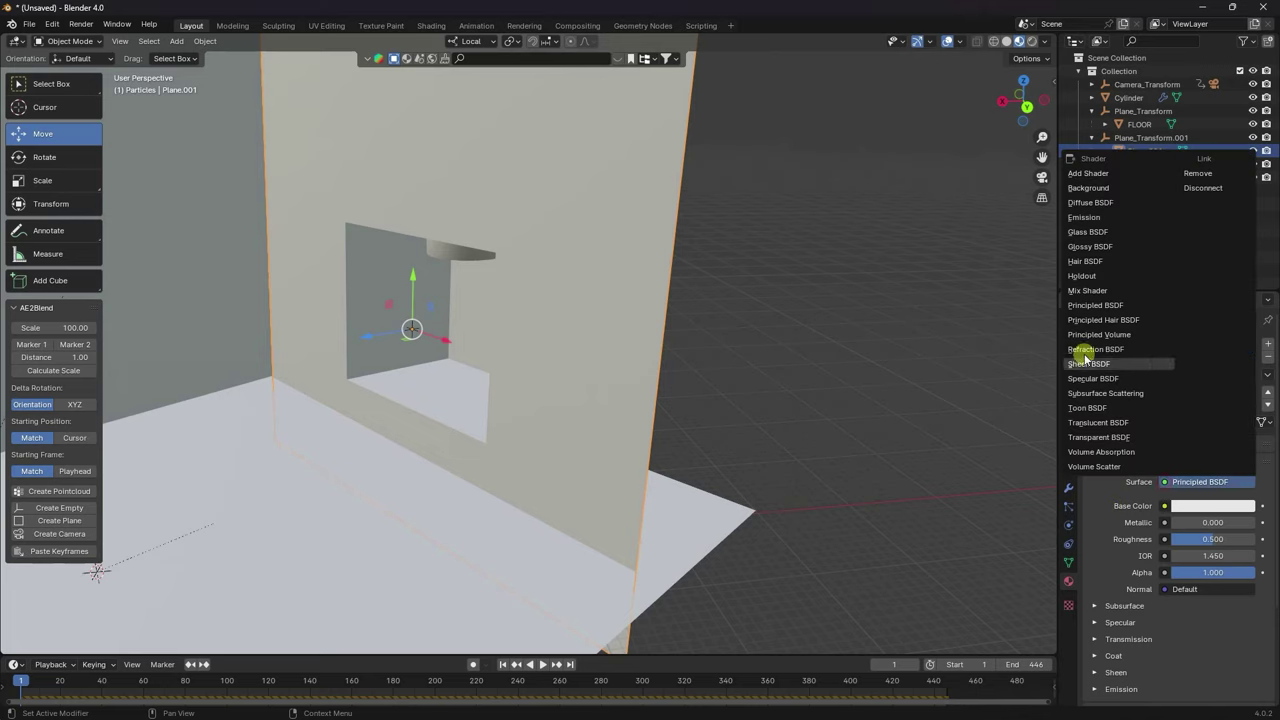
pyautogui.click(1085, 281)
pyautogui.moveTo(786, 451); pyautogui.dragTo(610, 396, button='middle')
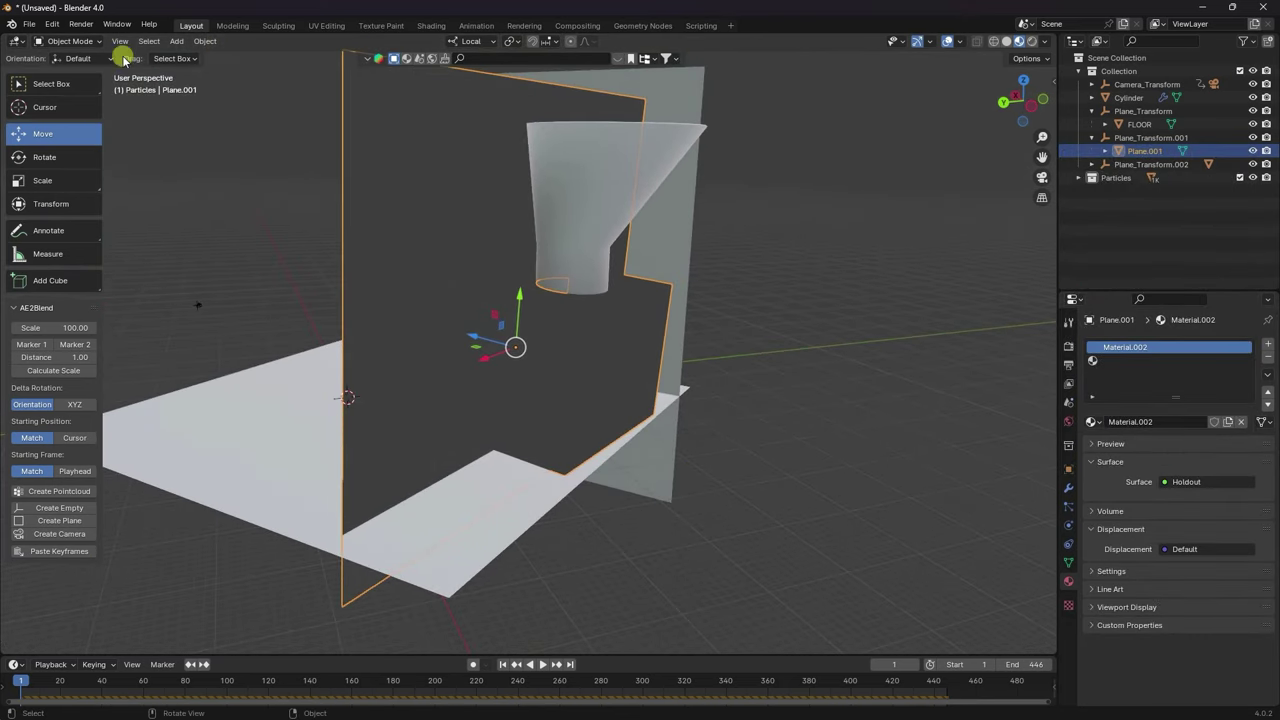
# In Edit Mode, select the box faces and assign them a new Material.003 in the second slot.
pyautogui.click(67, 41)
pyautogui.click(58, 68)
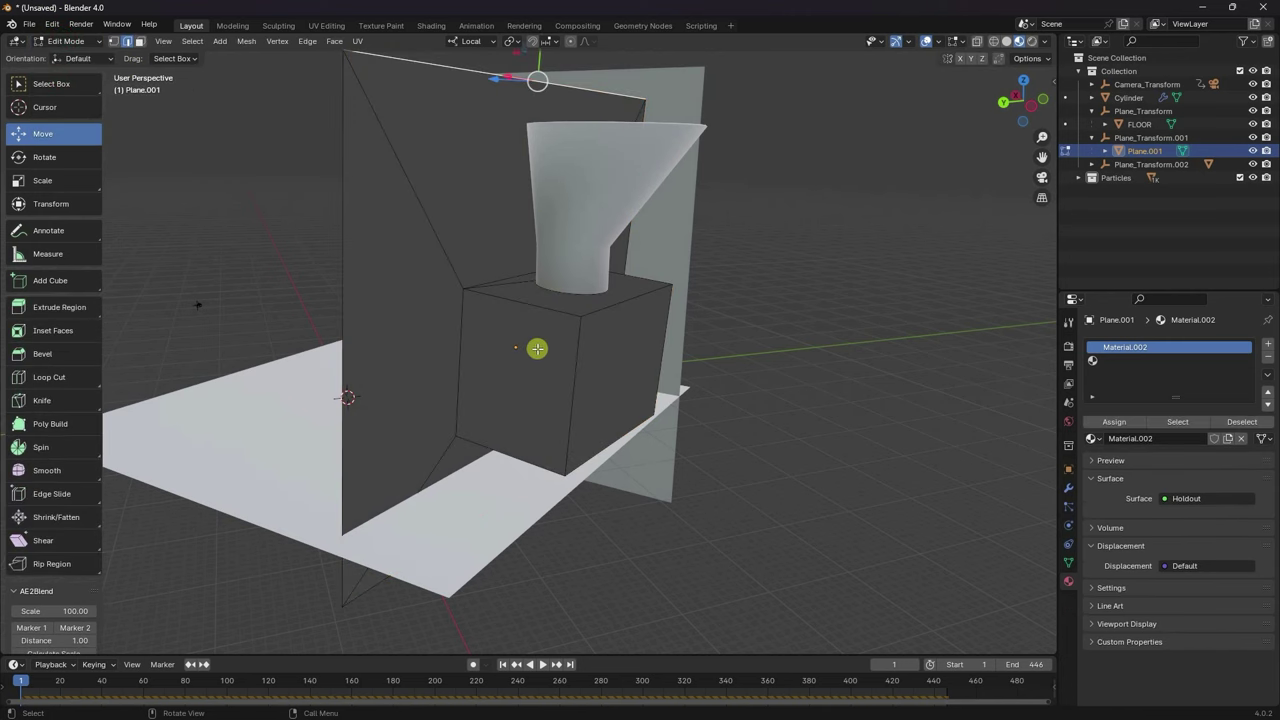
pyautogui.click(136, 41)
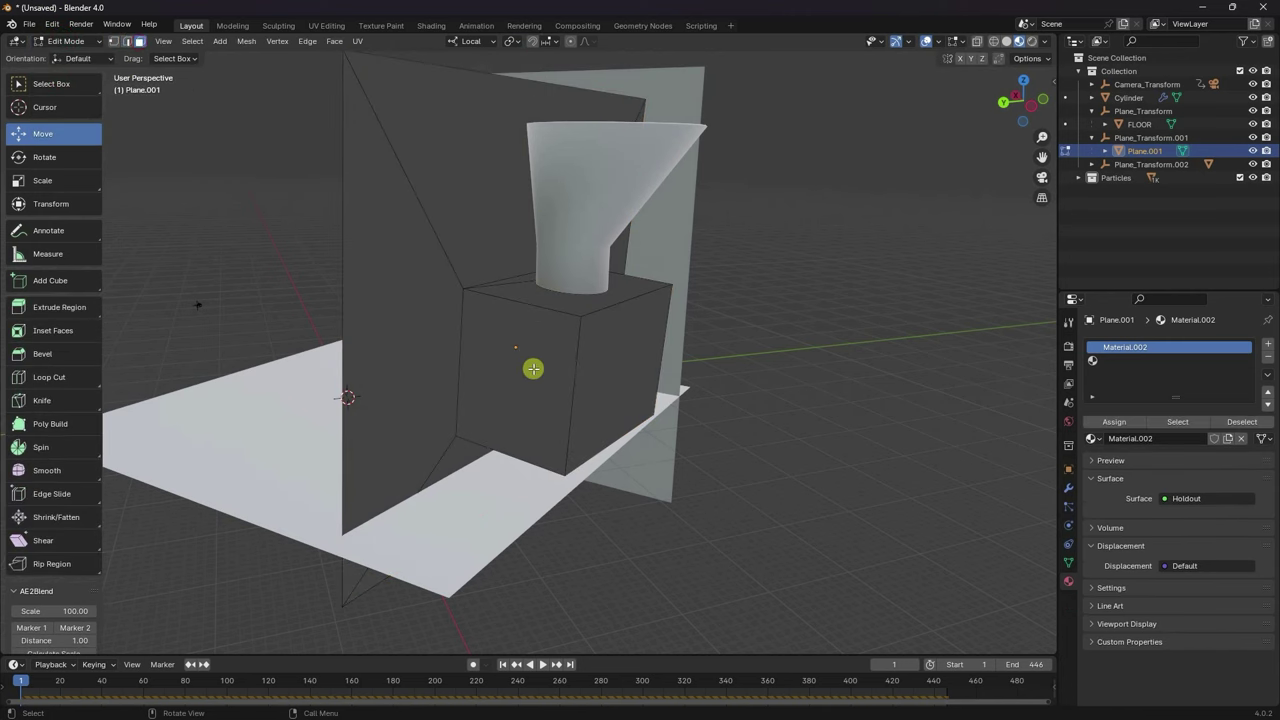
pyautogui.click(534, 366)
pyautogui.moveTo(623, 288); pyautogui.dragTo(551, 434, button='middle')
pyautogui.doubleClick(638, 357)
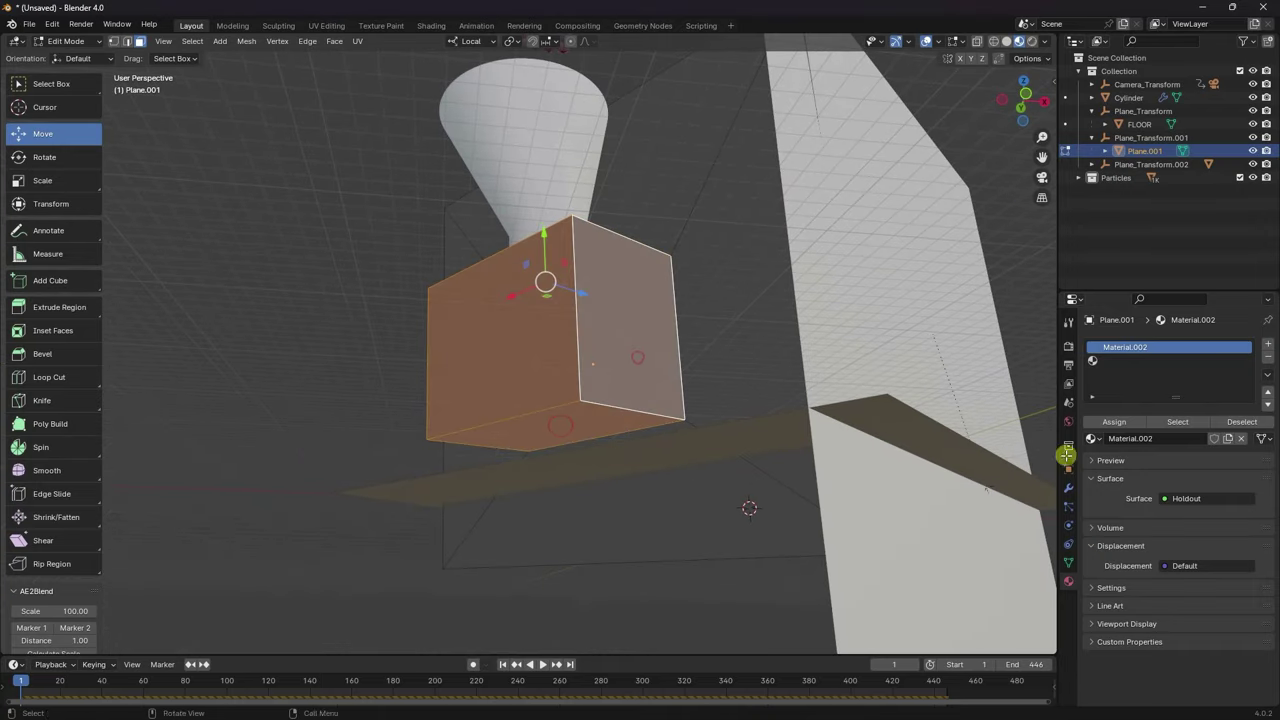
pyautogui.click(1105, 360)
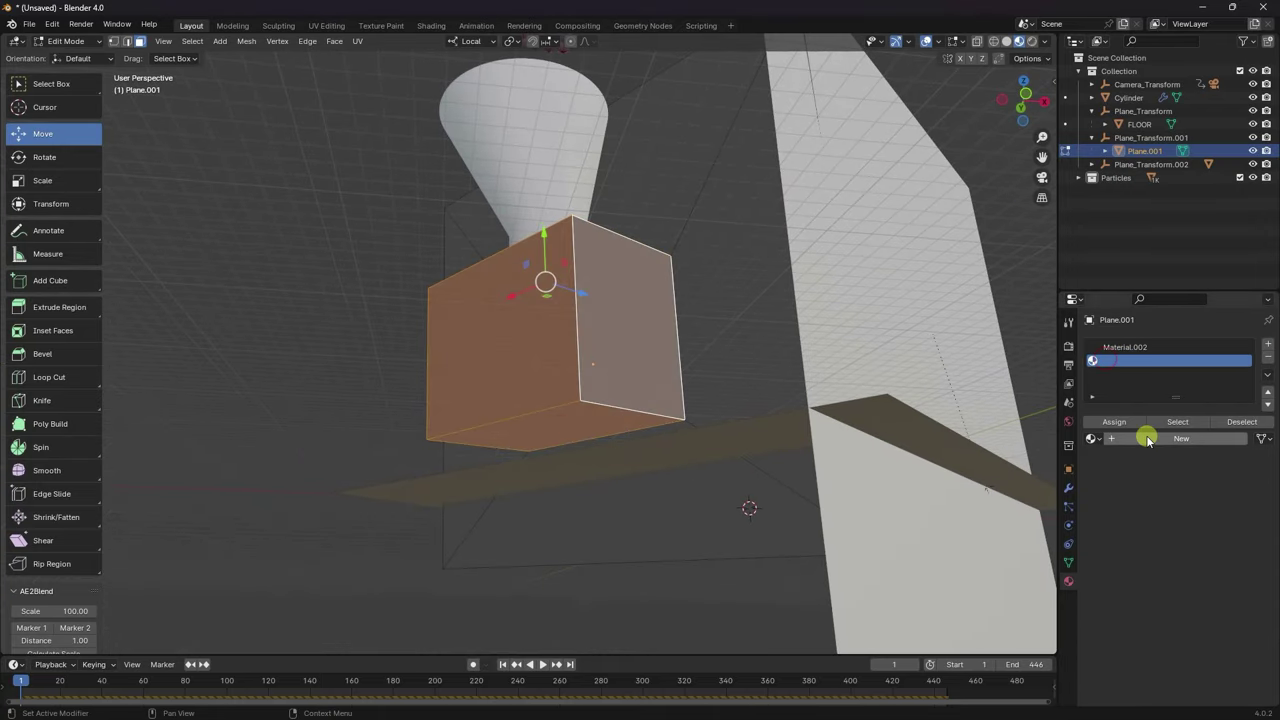
pyautogui.click(1145, 438)
pyautogui.click(1108, 421)
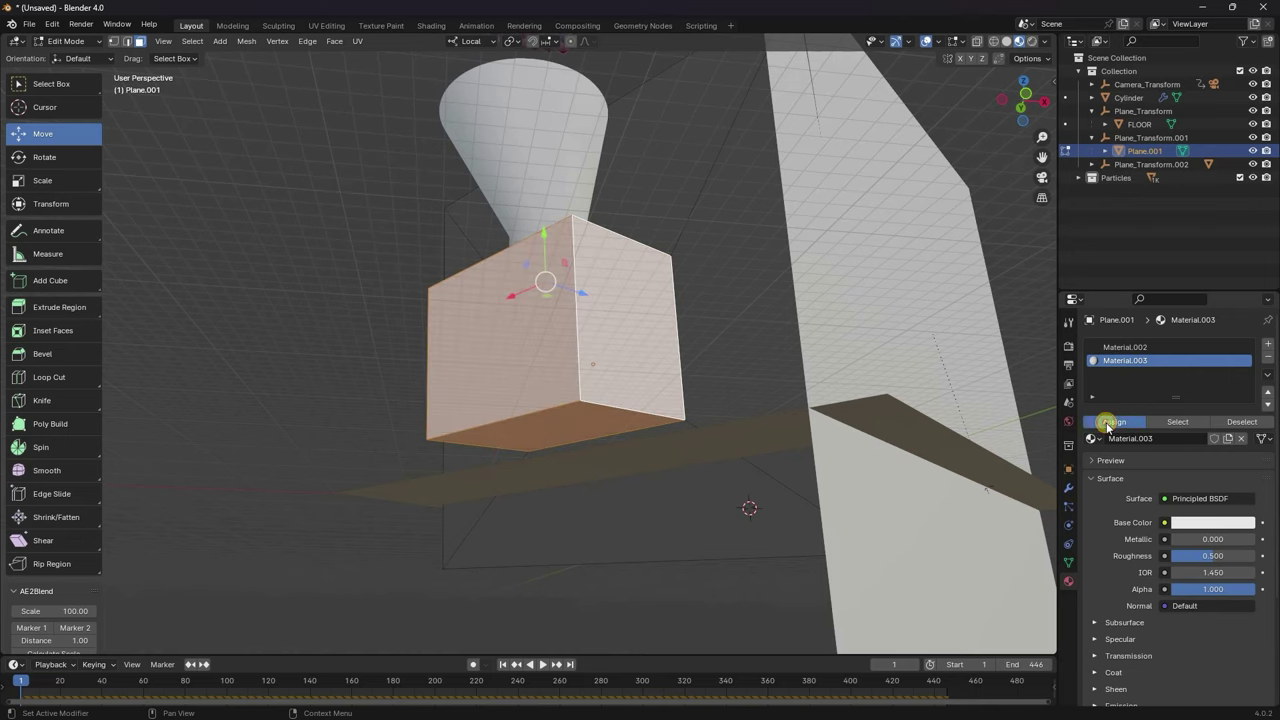
pyautogui.moveTo(698, 448); pyautogui.dragTo(763, 486, button='middle')
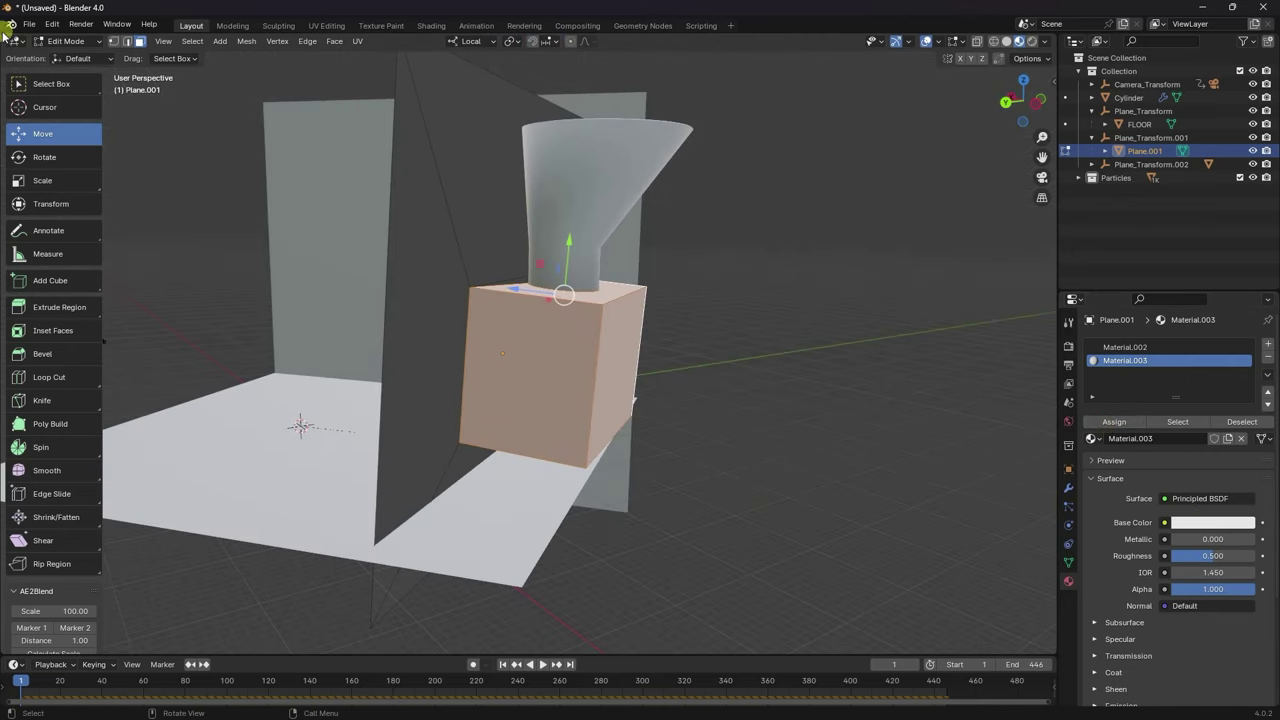
# Back in Object Mode, set Material.003's base colour to blue with hue 0.6 and saturation 1.
pyautogui.click(65, 42)
pyautogui.click(68, 56)
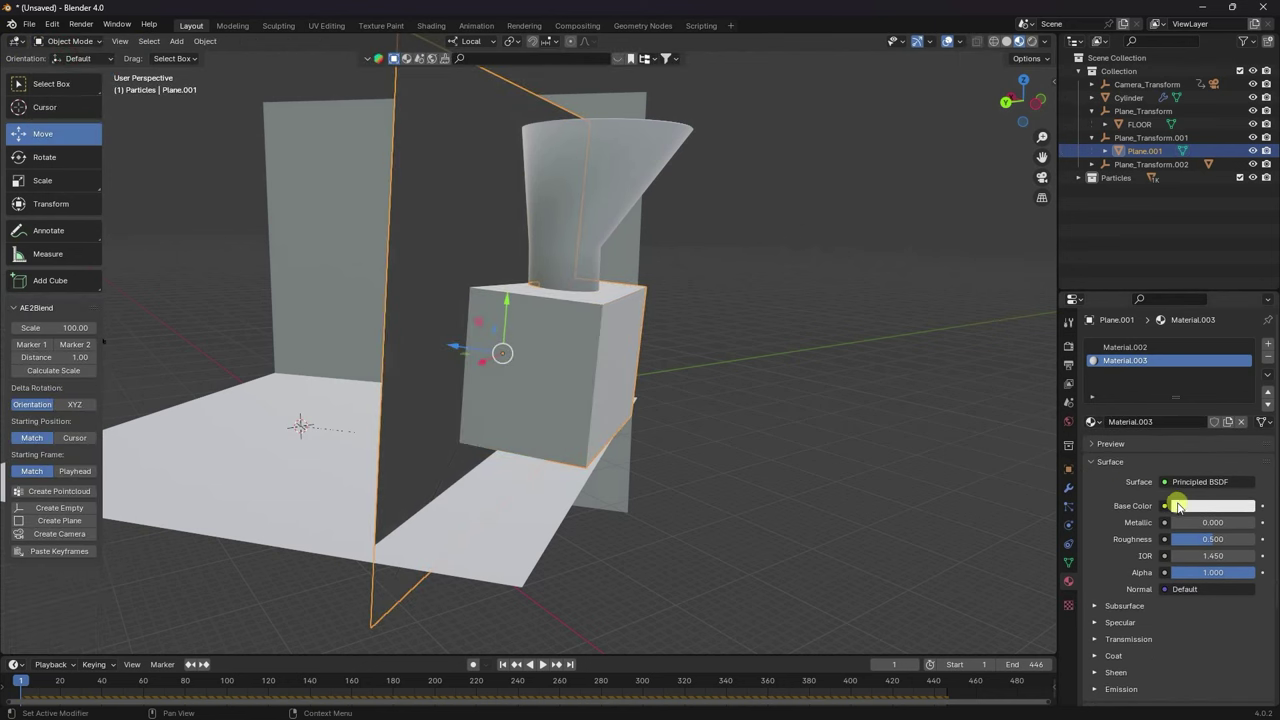
pyautogui.click(1185, 508)
pyautogui.click(1187, 337)
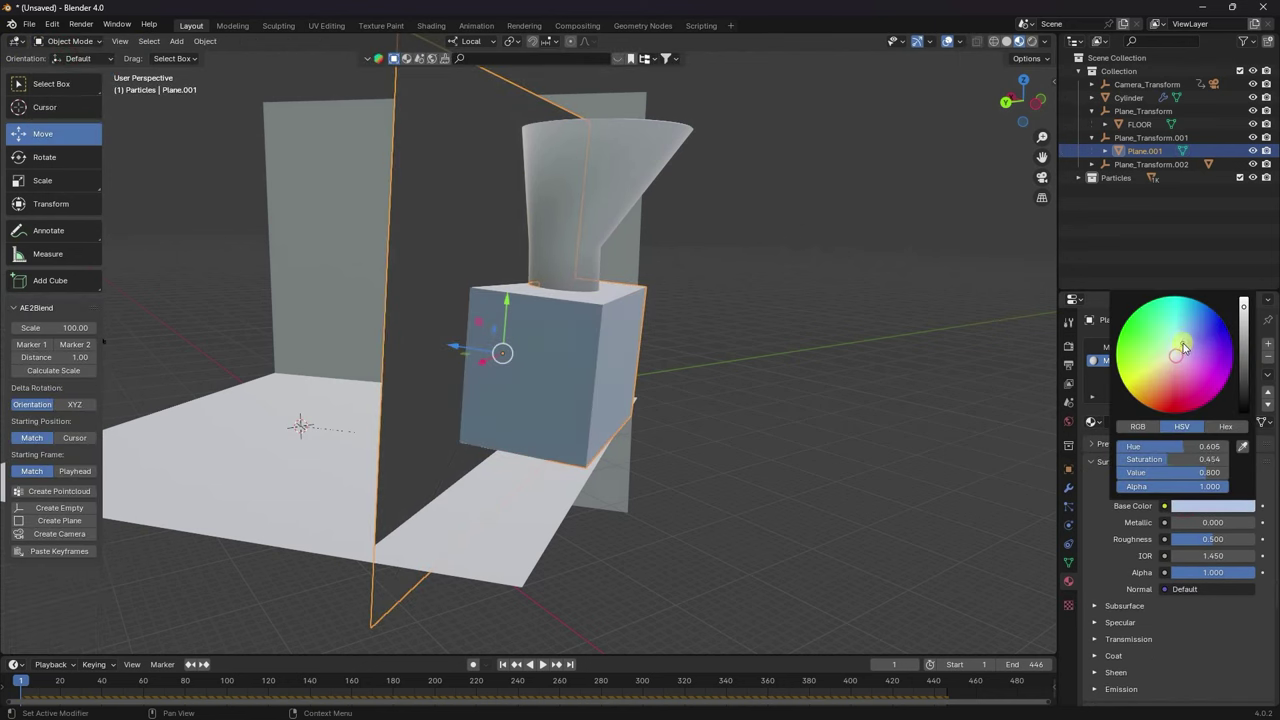
pyautogui.moveTo(1189, 337); pyautogui.dragTo(1189, 331)
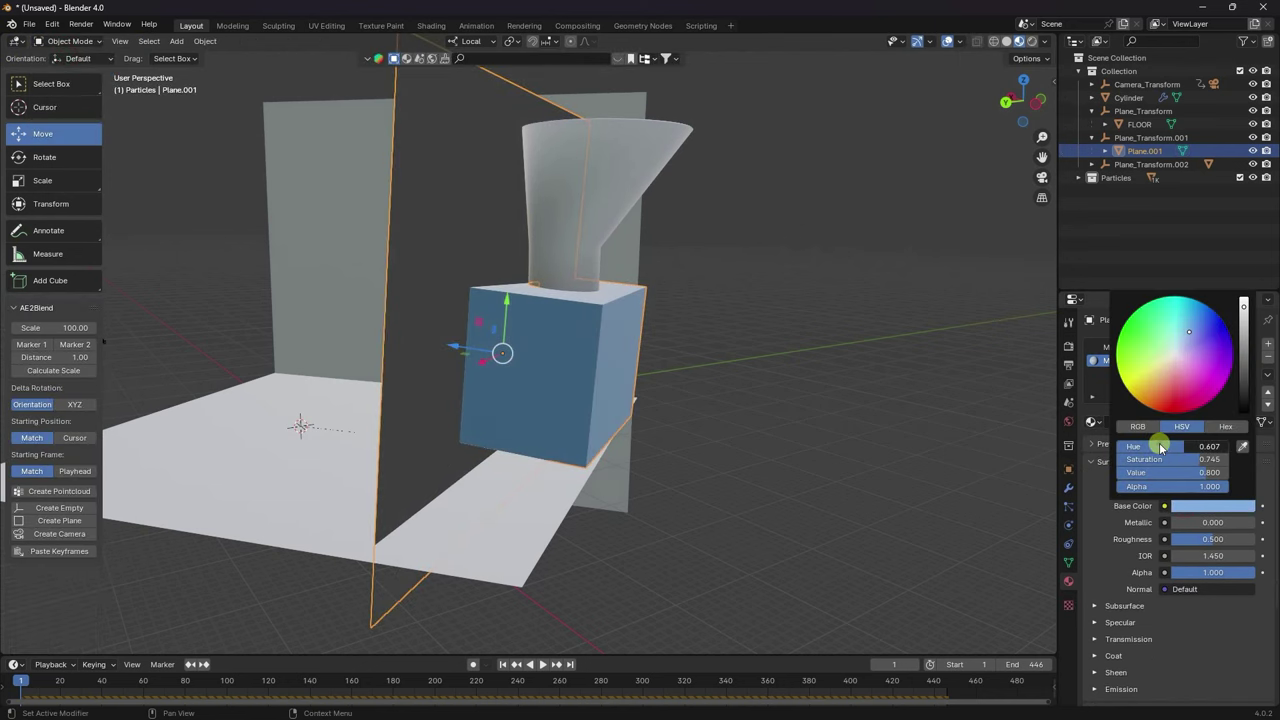
pyautogui.click(1160, 447)
pyautogui.write('0.6')
pyautogui.press('Return')
pyautogui.click(1145, 458)
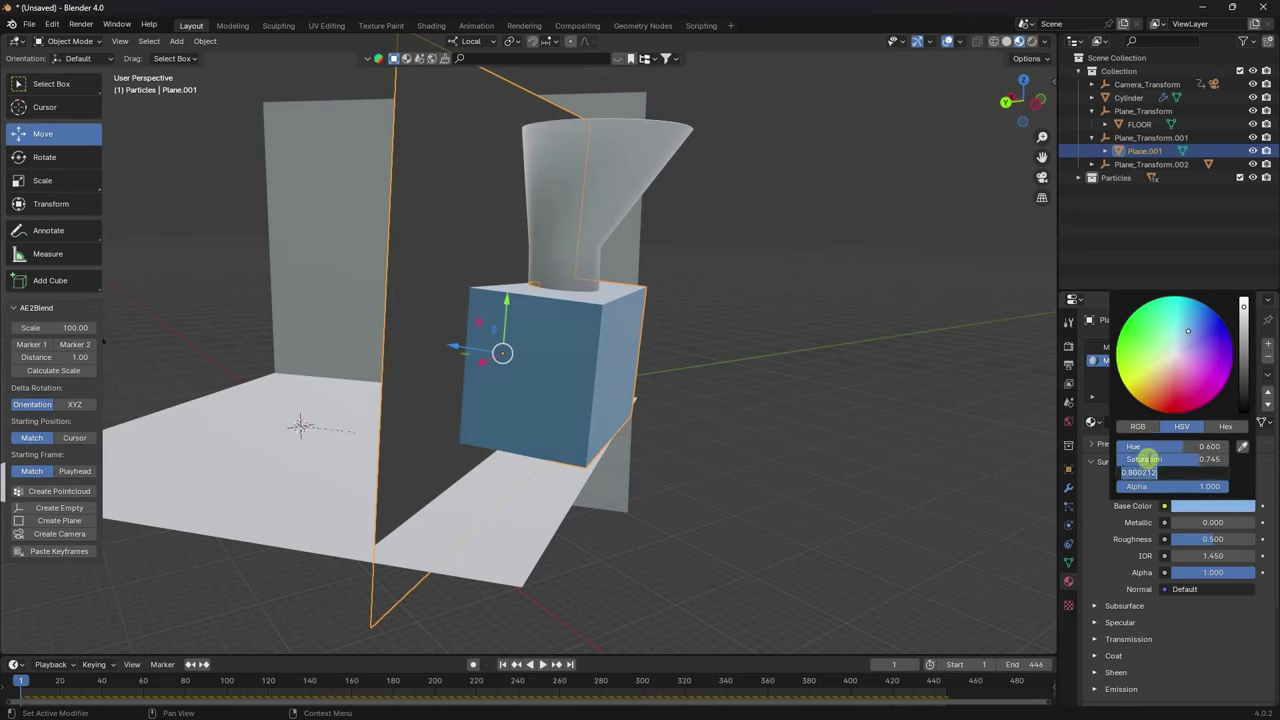
pyautogui.write('1')
pyautogui.press('Return')
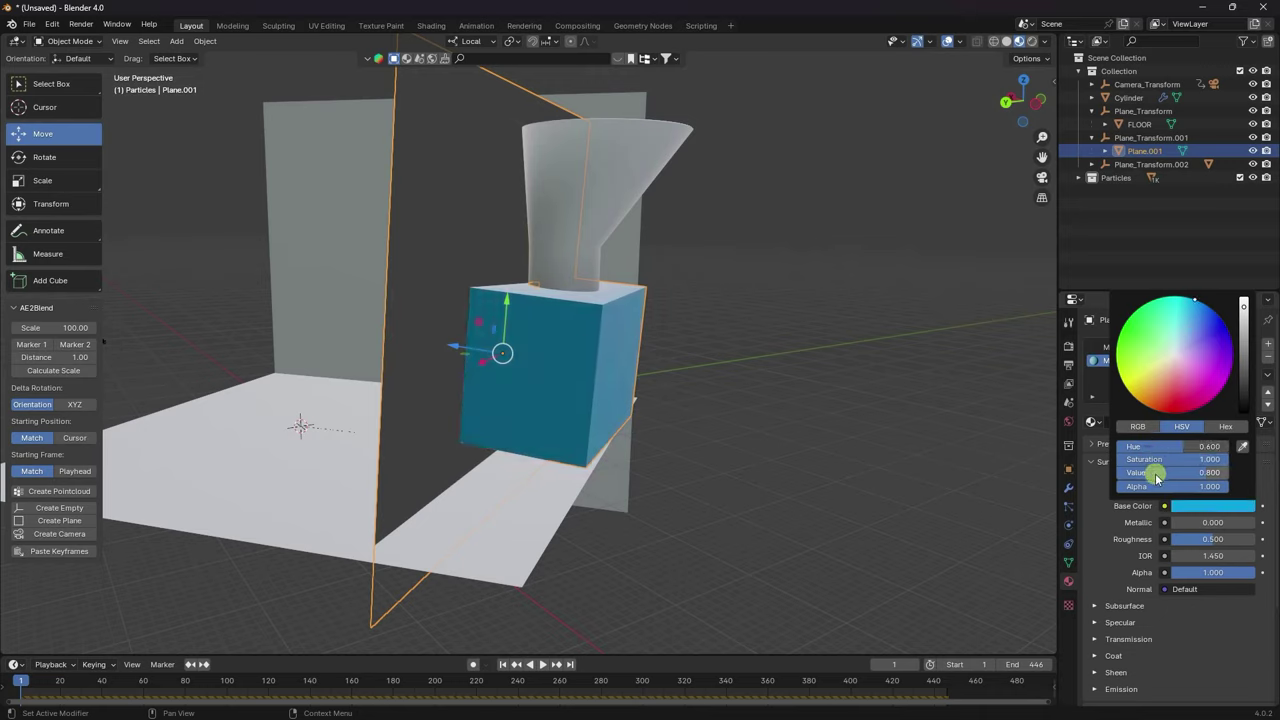
# Set the colour's brightness, give the material 0.2 roughness, and view through the scene camera.
pyautogui.click(1145, 472)
pyautogui.write('1')
pyautogui.press('Return')
pyautogui.click(1193, 541)
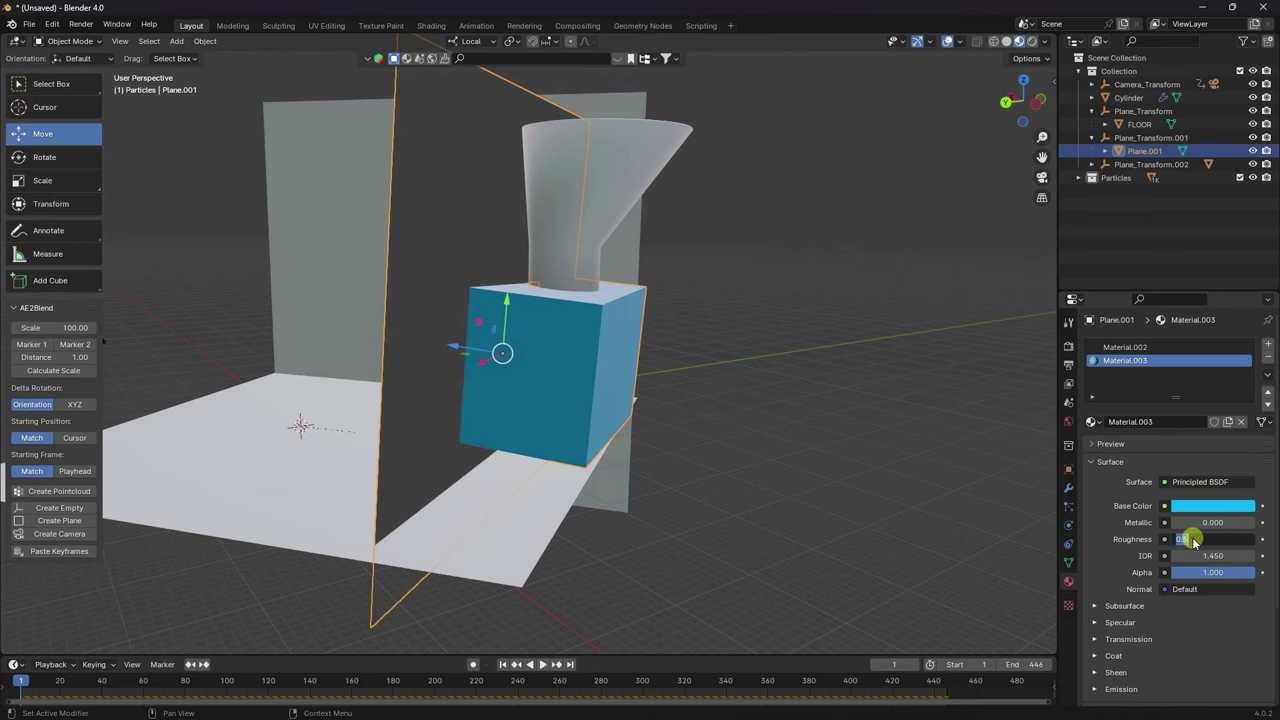
pyautogui.write('0.2')
pyautogui.press('Return')
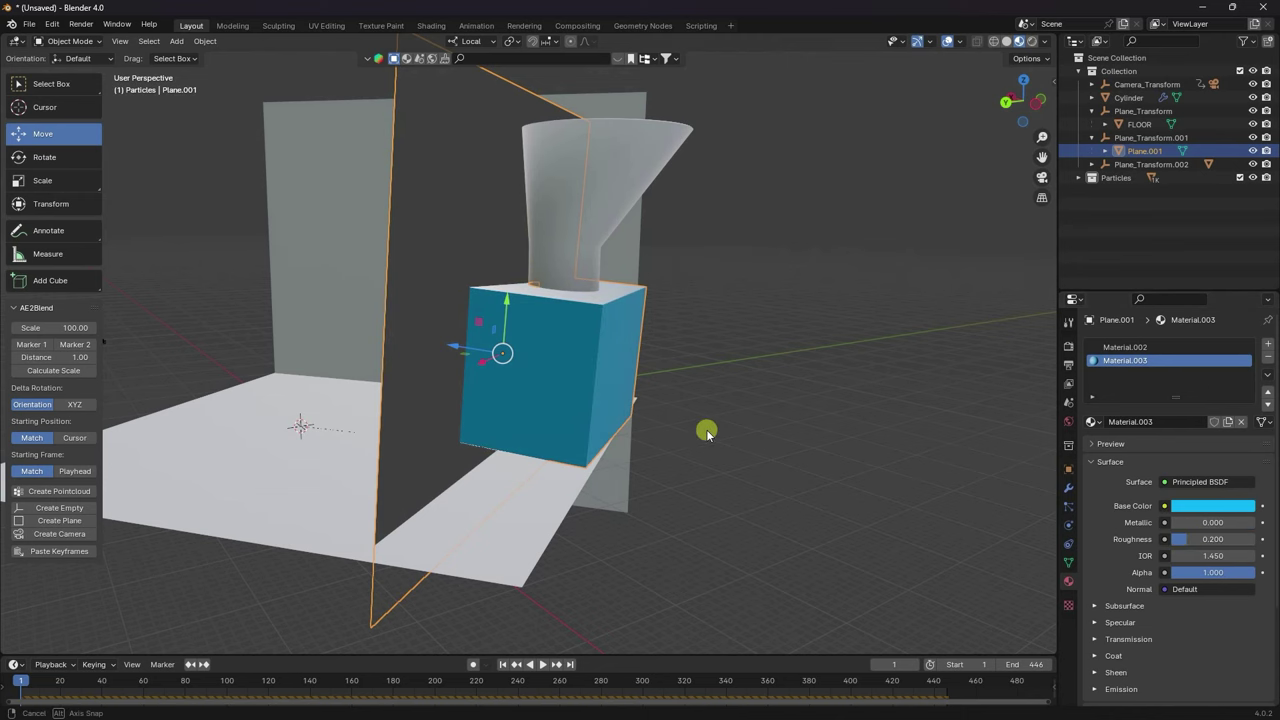
pyautogui.press('KP_0')
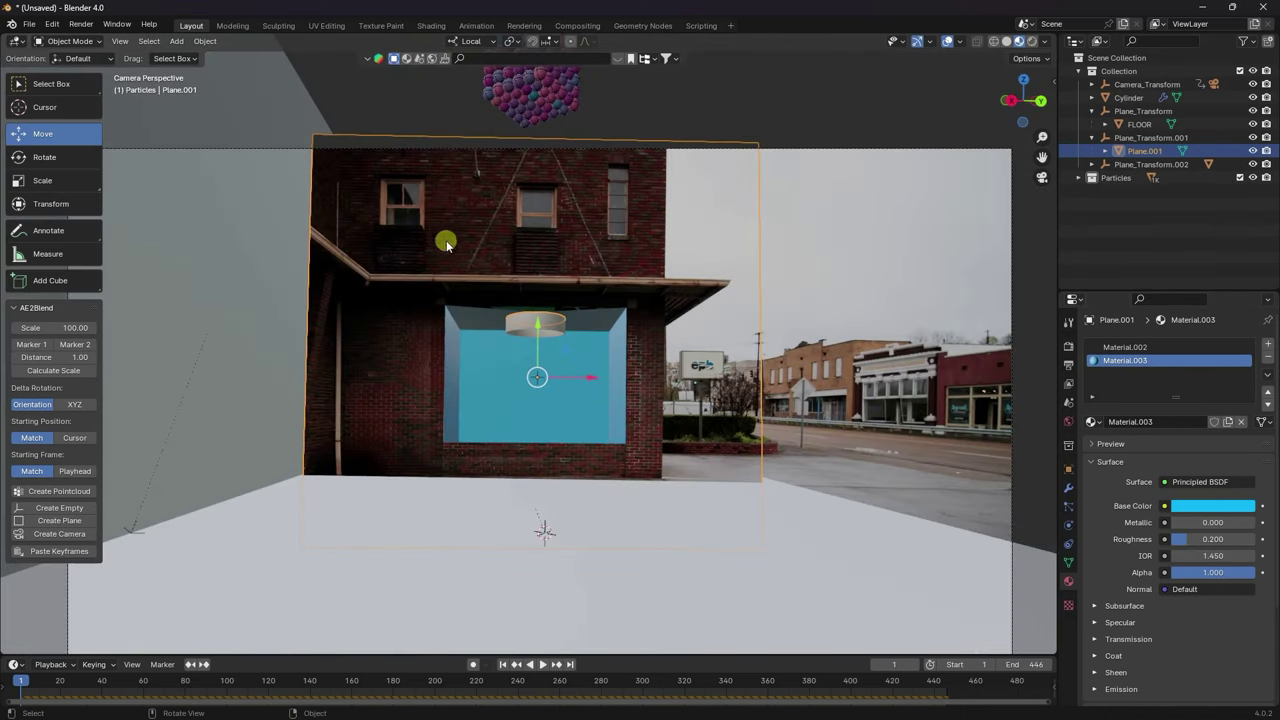
# Expand Object Properties > Visibility and enable Mask > Shadow Catcher on the FLOOR plane.
pyautogui.click(256, 262)
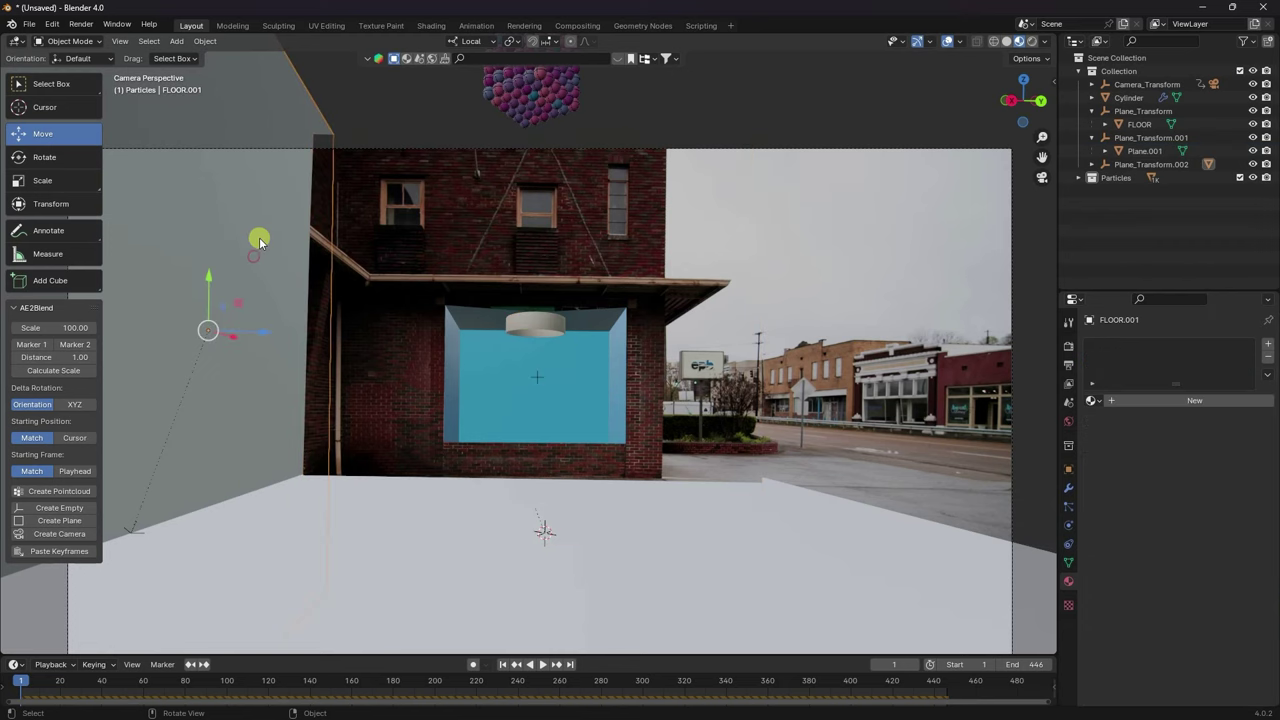
pyautogui.click(1067, 472)
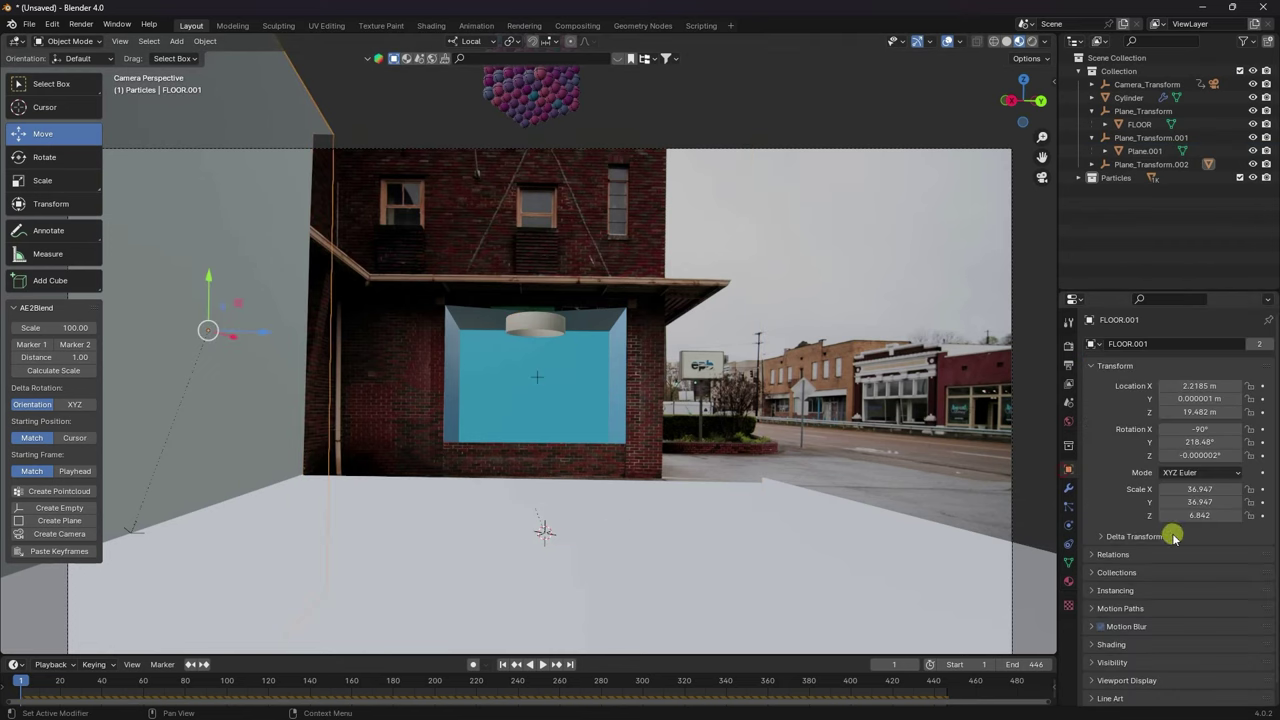
pyautogui.scroll(-1, 1243, 587)
pyautogui.click(1092, 644)
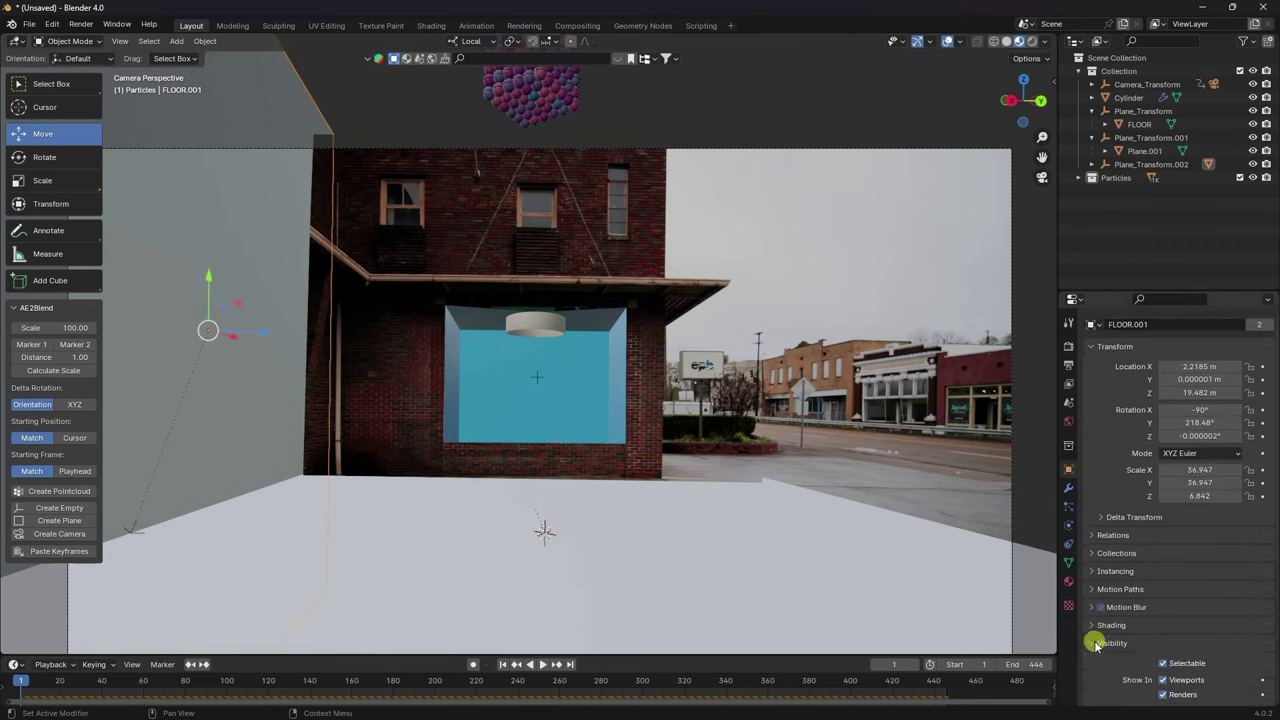
pyautogui.scroll(-5, 1250, 560)
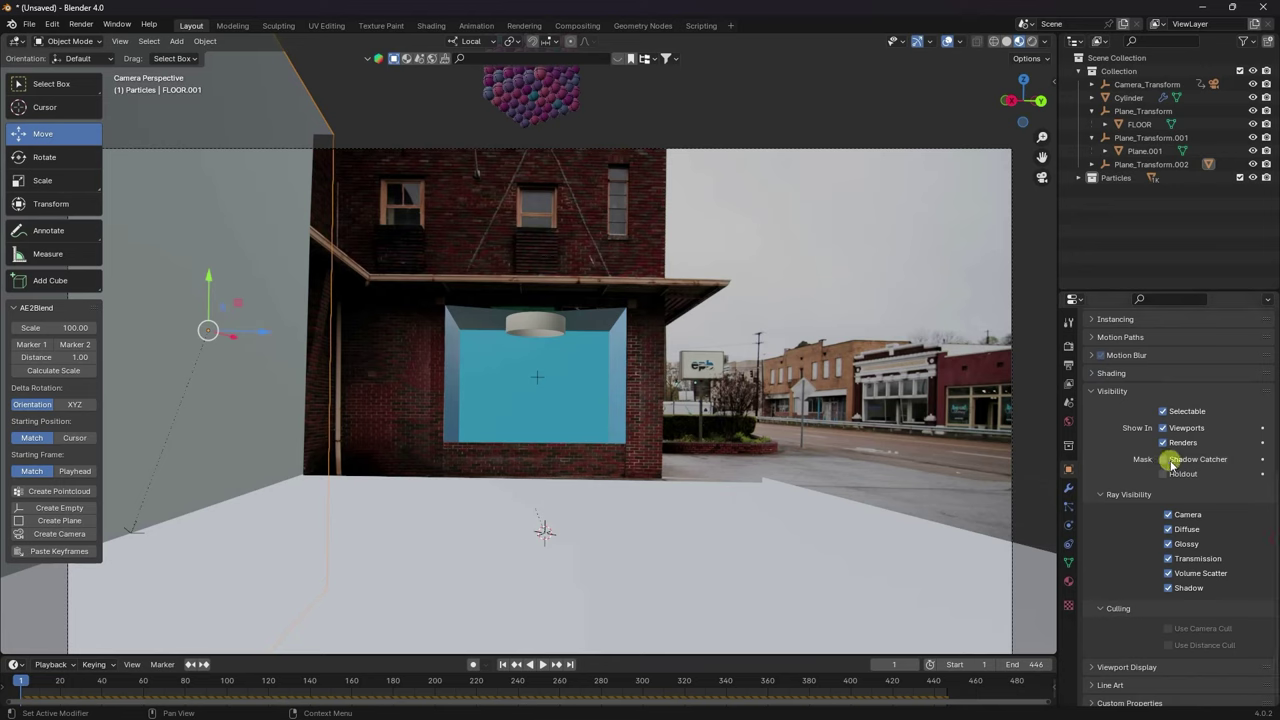
pyautogui.click(668, 556)
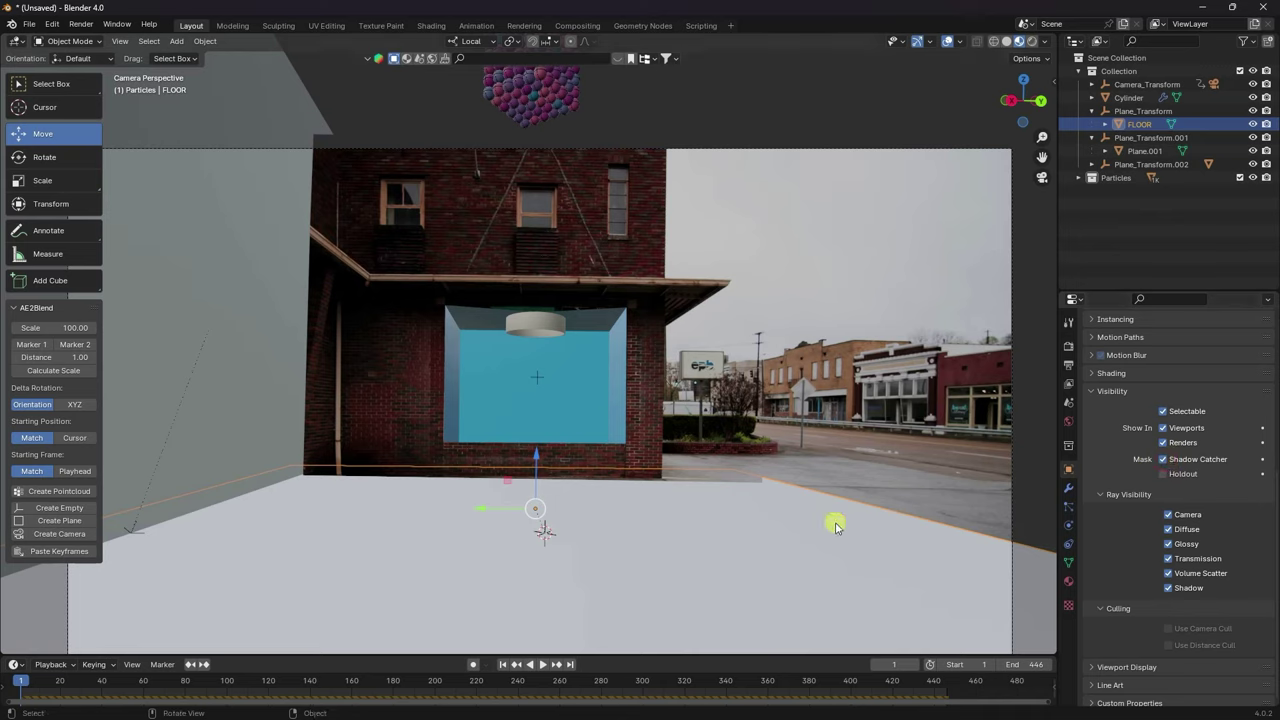
pyautogui.click(845, 397)
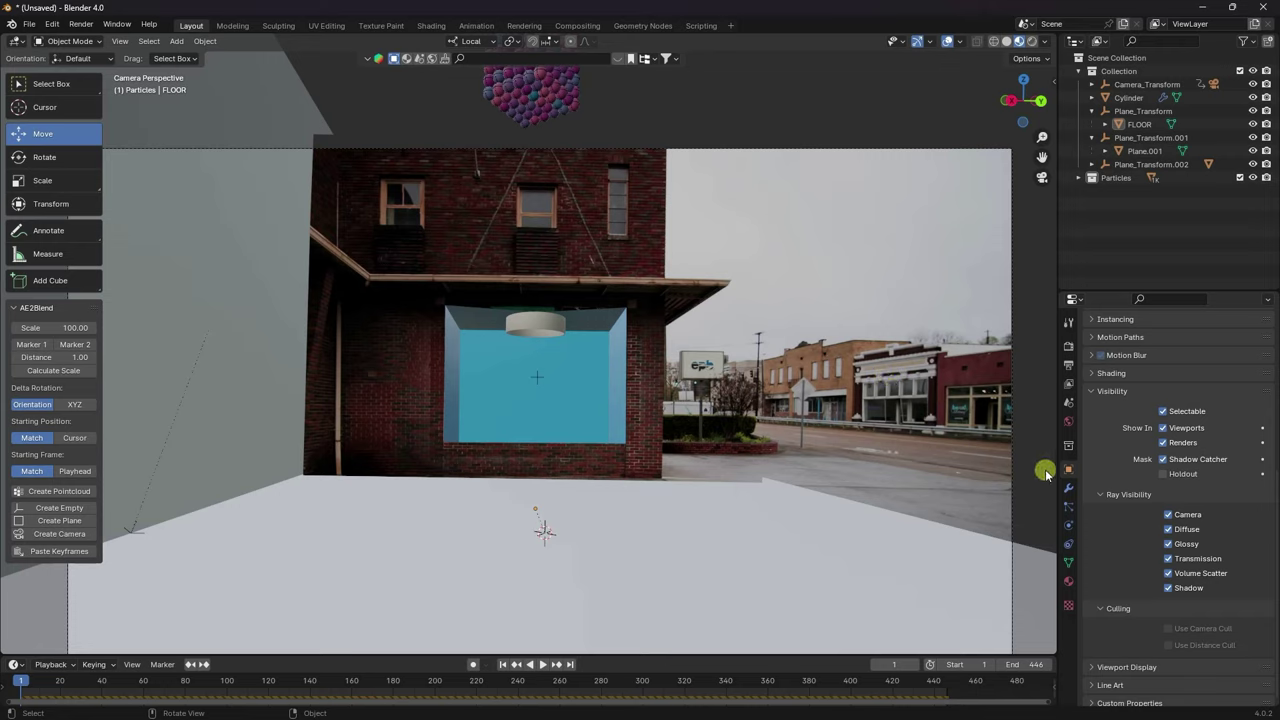
# Set the world colour to an Environment Texture using the reinforced_concrete HDRI.
pyautogui.click(1069, 423)
pyautogui.click(1162, 428)
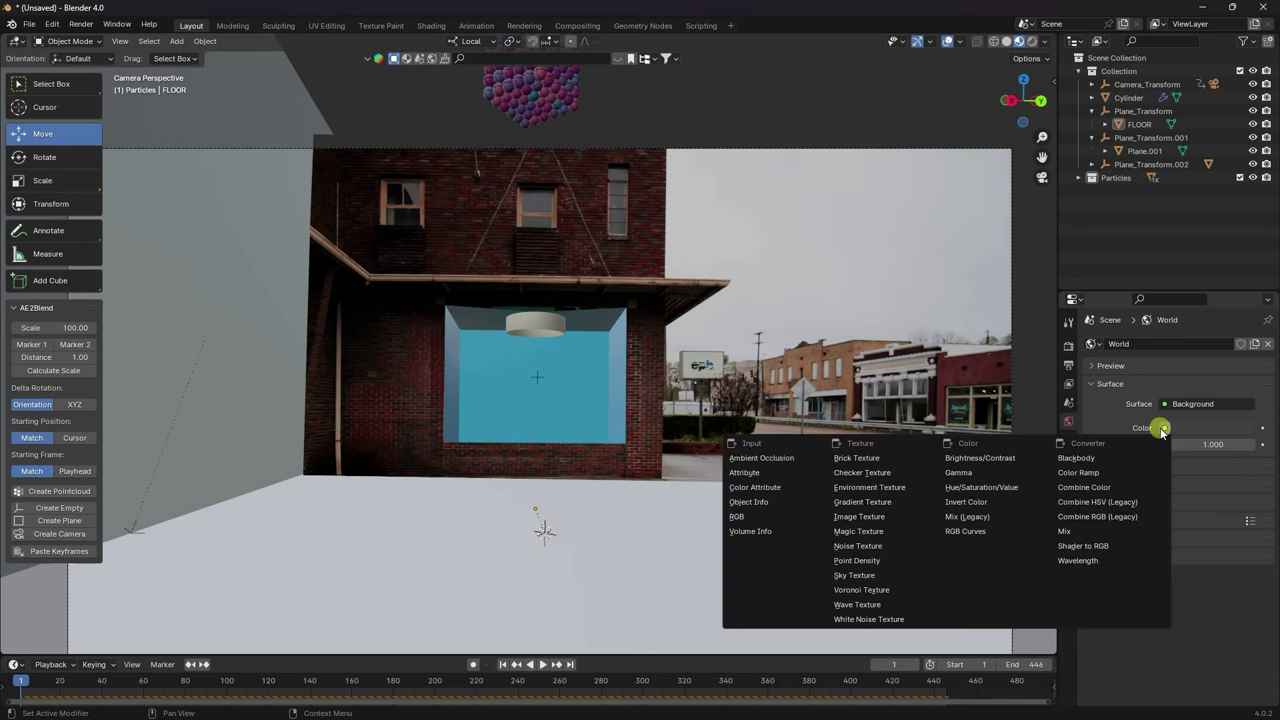
pyautogui.click(862, 487)
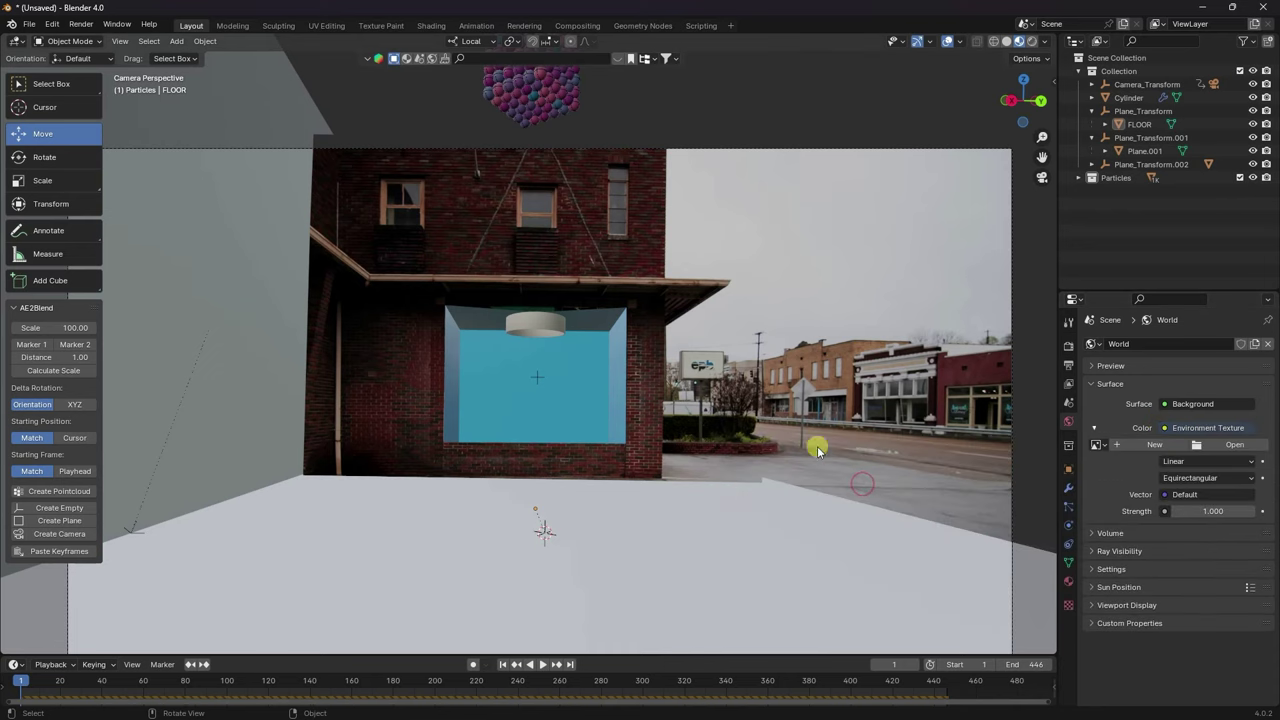
pyautogui.click(1213, 444)
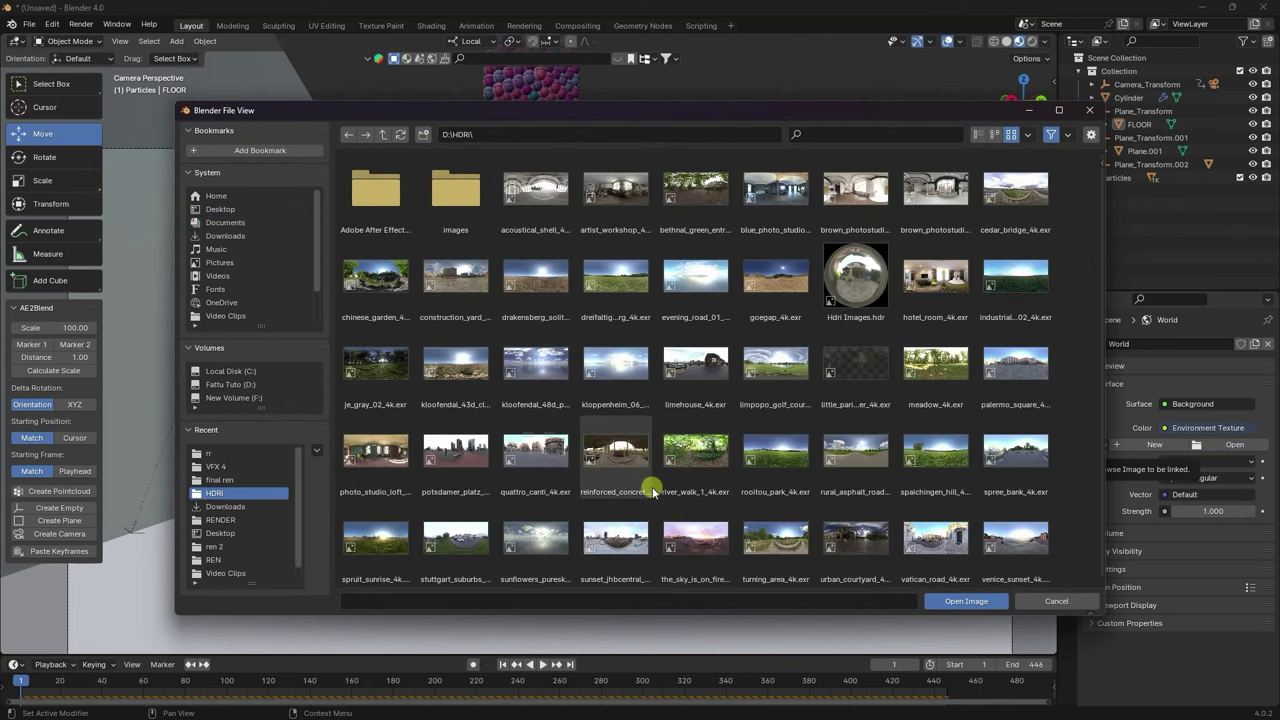
pyautogui.click(640, 485)
pyautogui.click(962, 601)
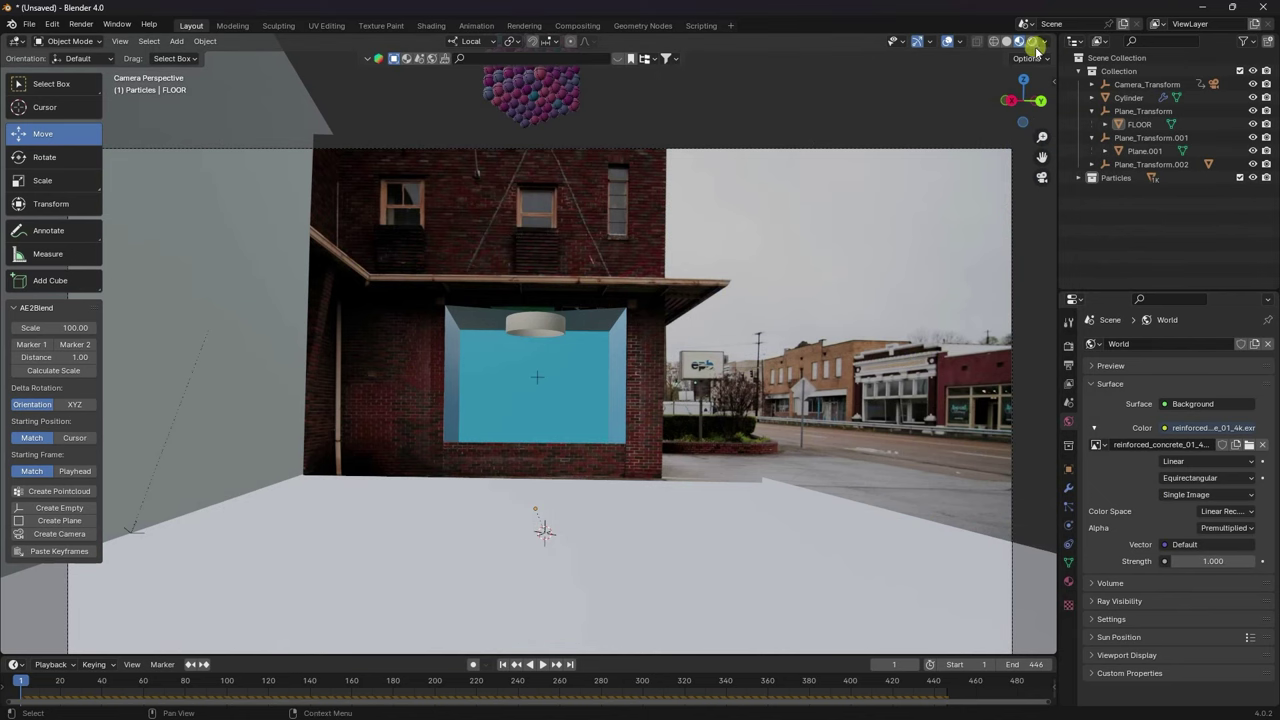
# Preview the camera shot in Rendered shading, play the animation, then rewind to the first frame.
pyautogui.click(1033, 42)
pyautogui.click(680, 468)
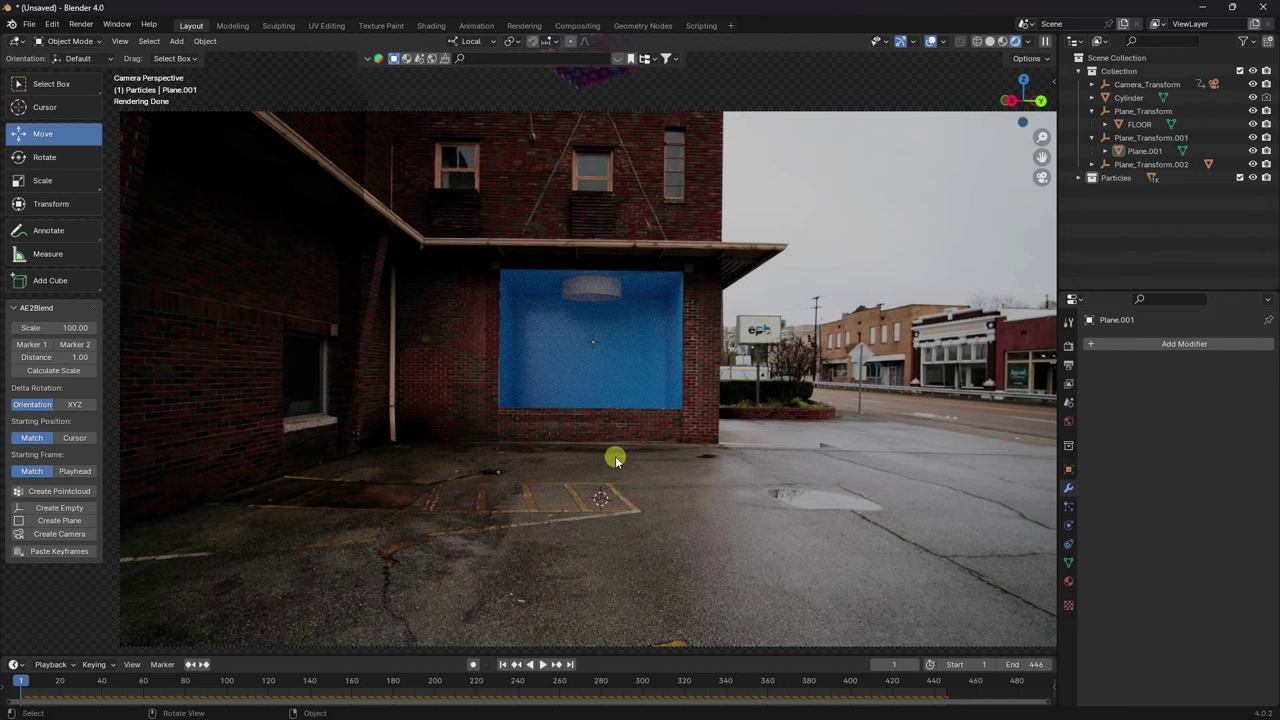
pyautogui.click(543, 664)
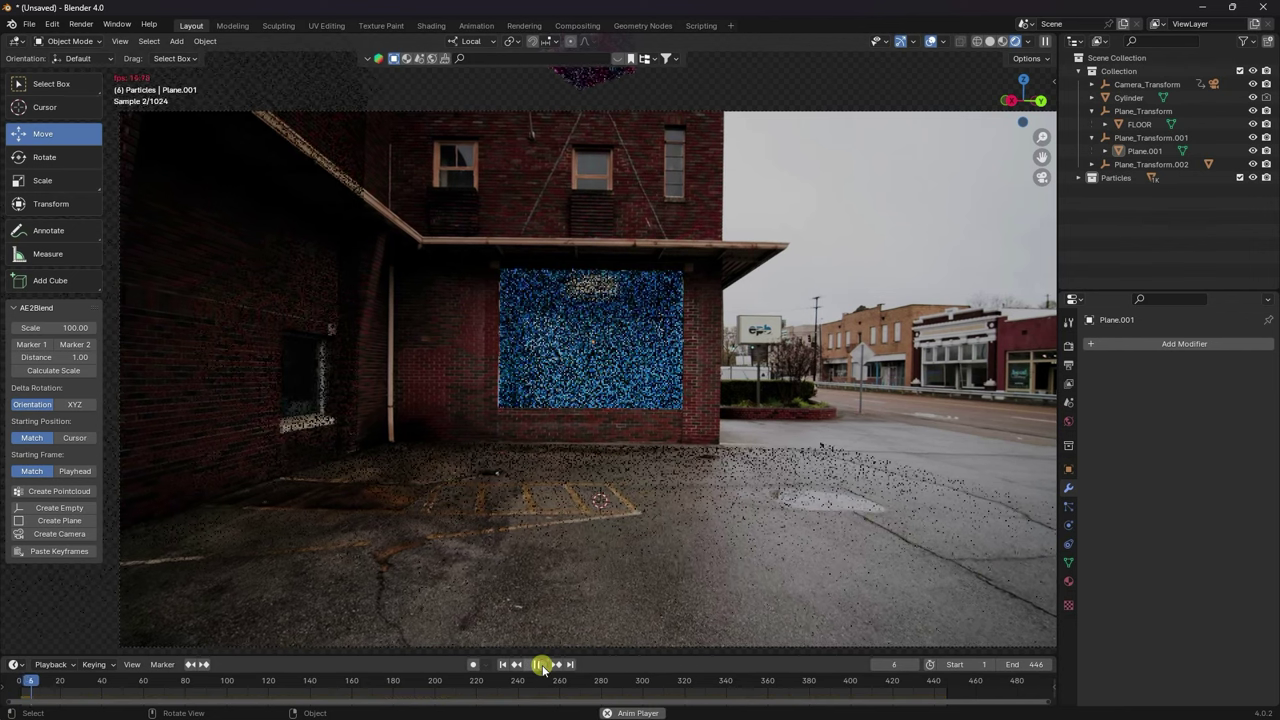
pyautogui.click(503, 664)
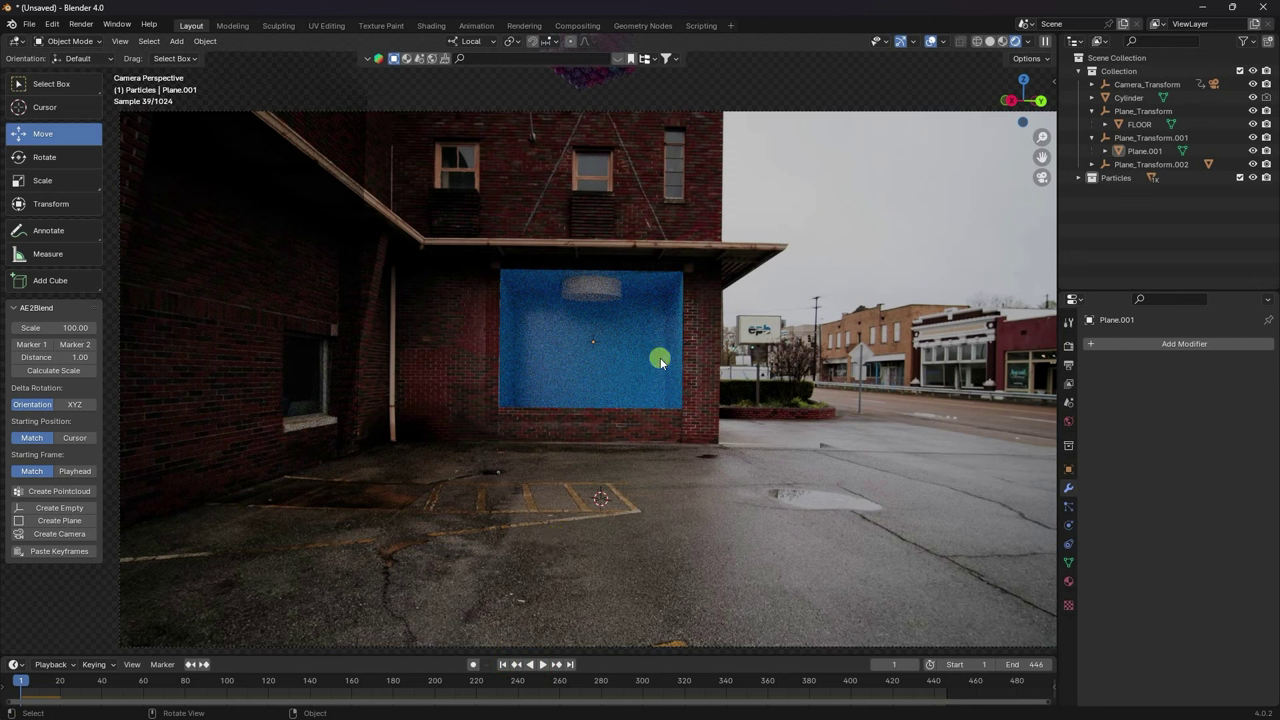
pyautogui.click(1068, 402)
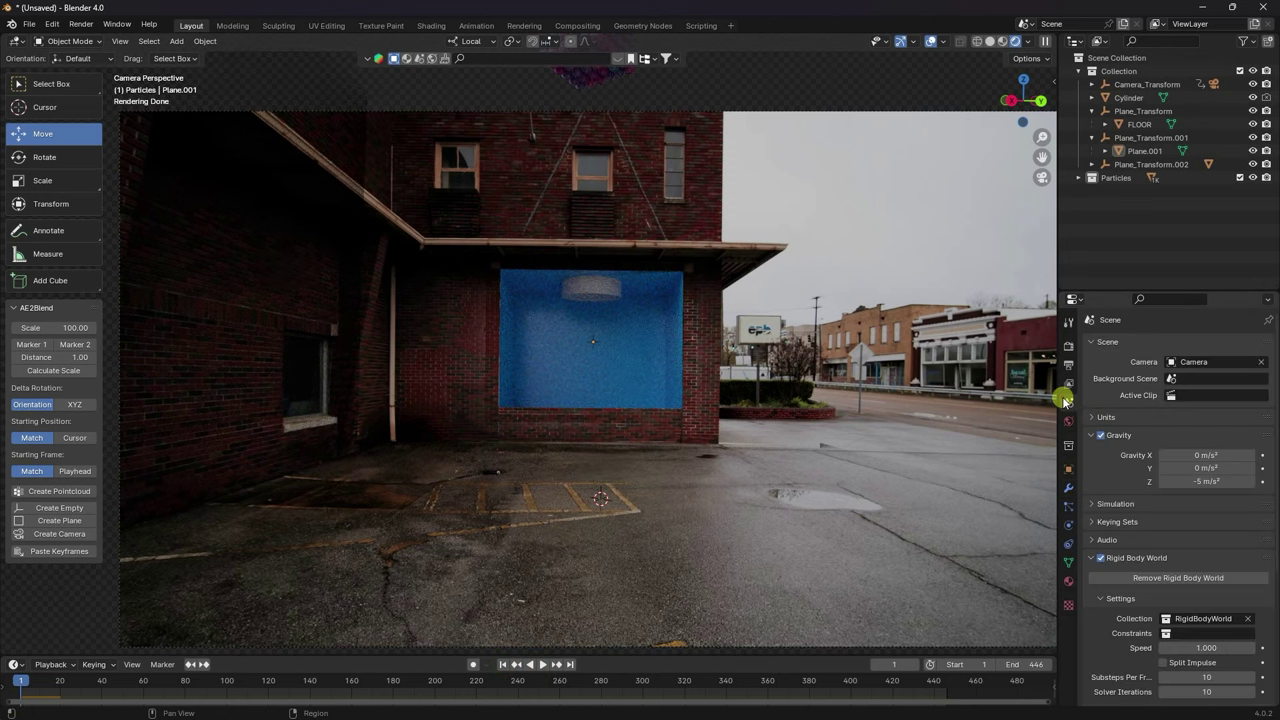
pyautogui.scroll(-5, 1276, 447)
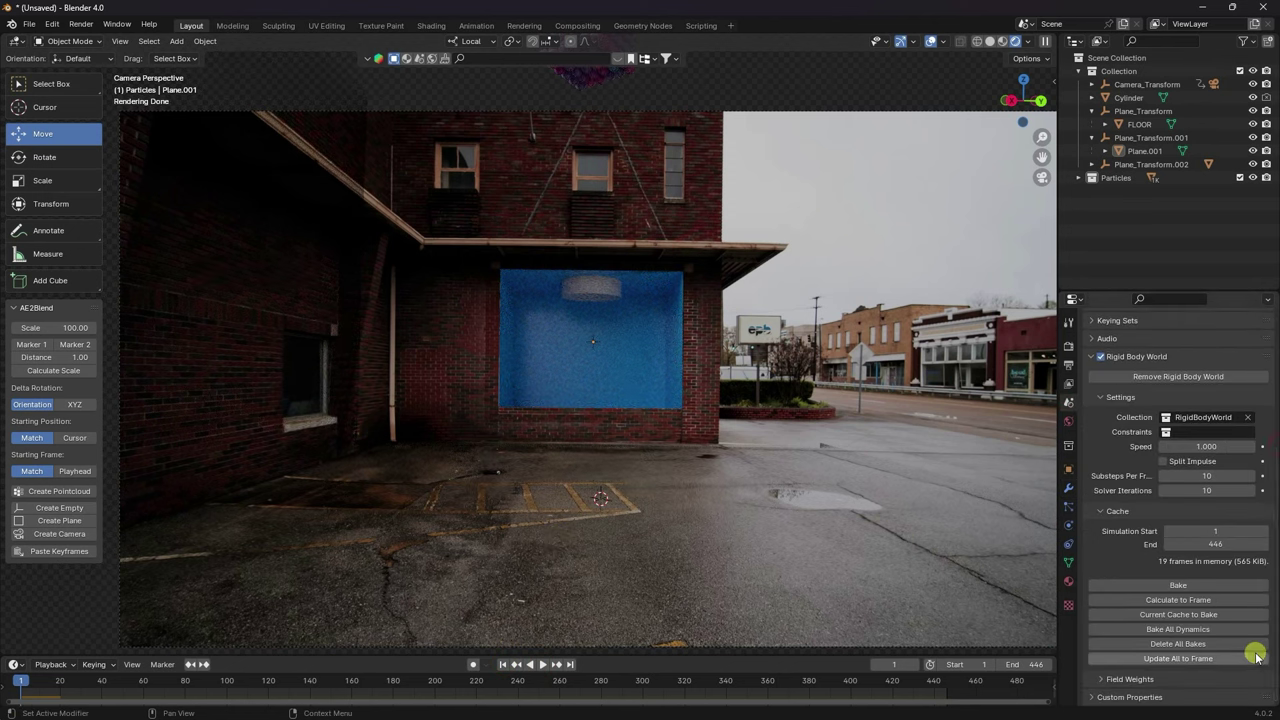
# Bake all rigid-body dynamics, play the simulation in Solid shading to frame 247, then rewind.
pyautogui.click(1160, 630)
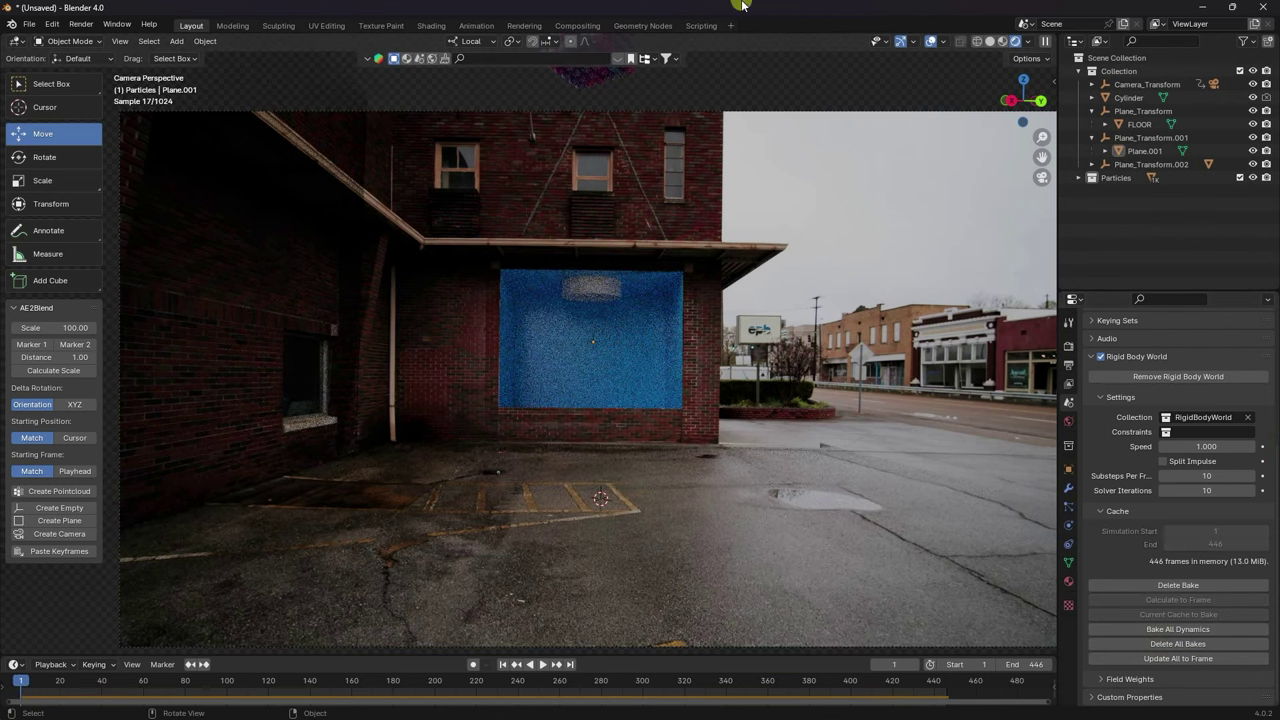
pyautogui.click(990, 41)
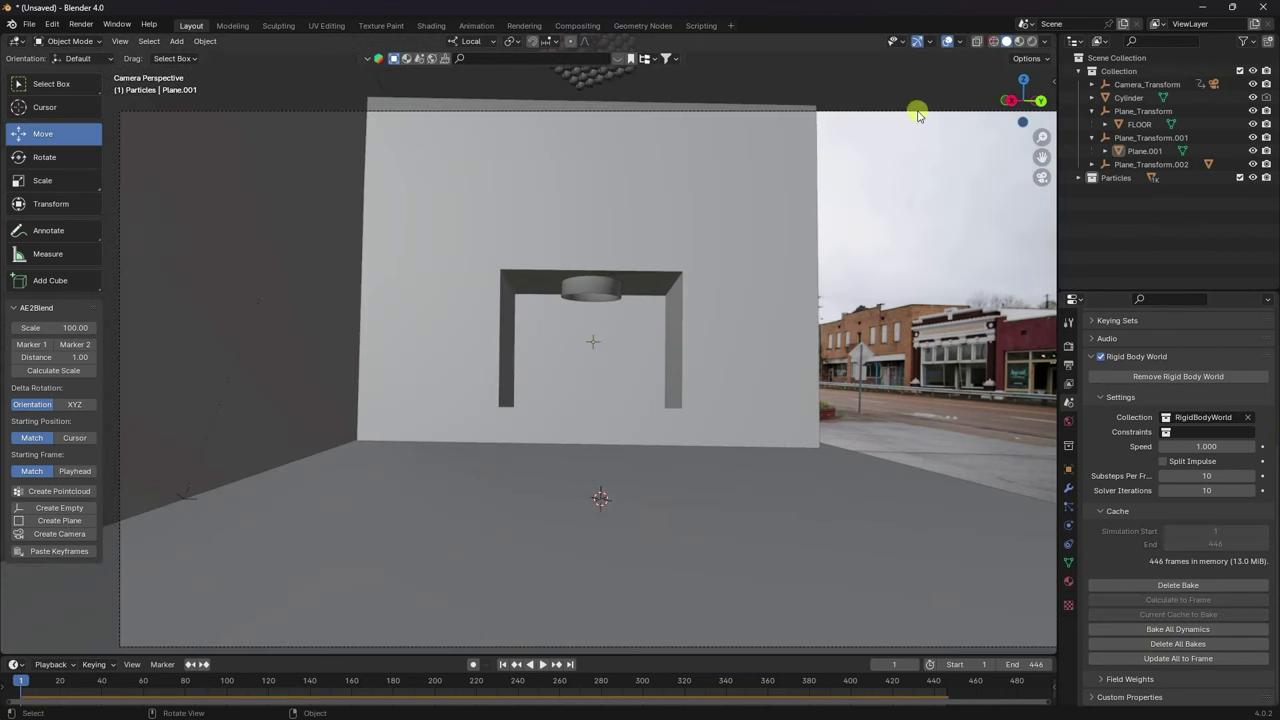
pyautogui.click(544, 665)
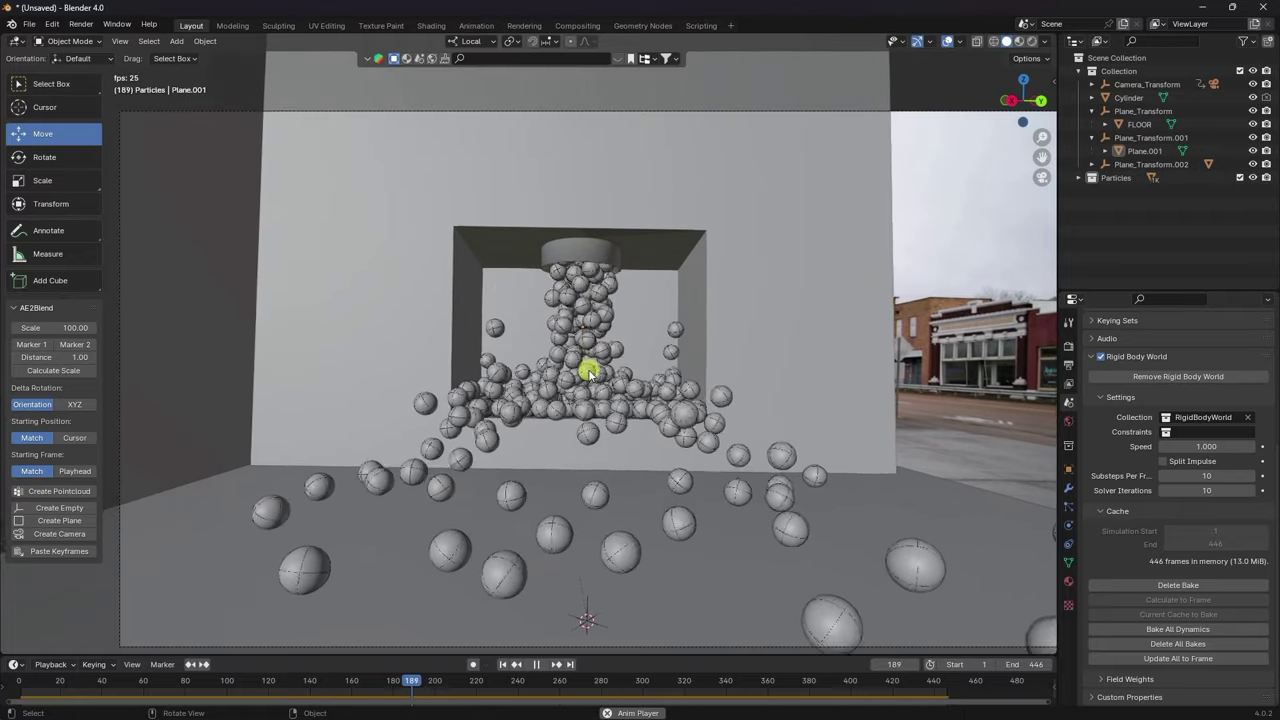
pyautogui.click(524, 664)
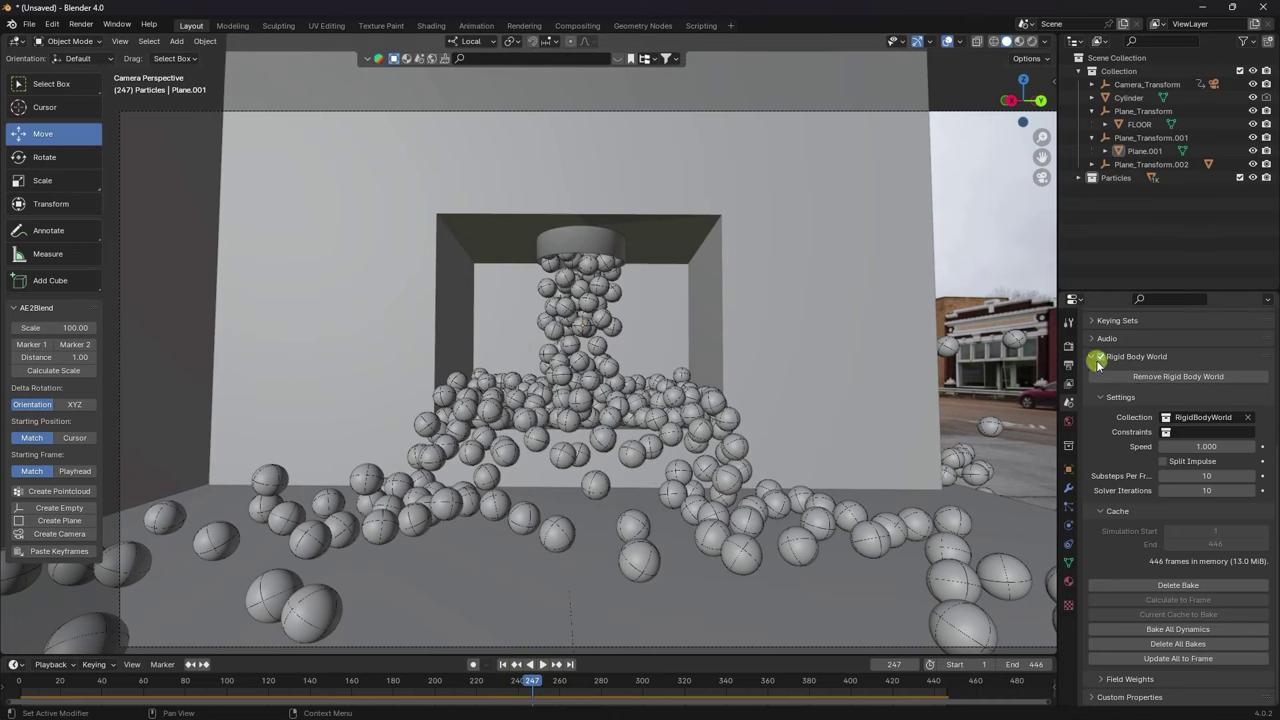
pyautogui.click(503, 664)
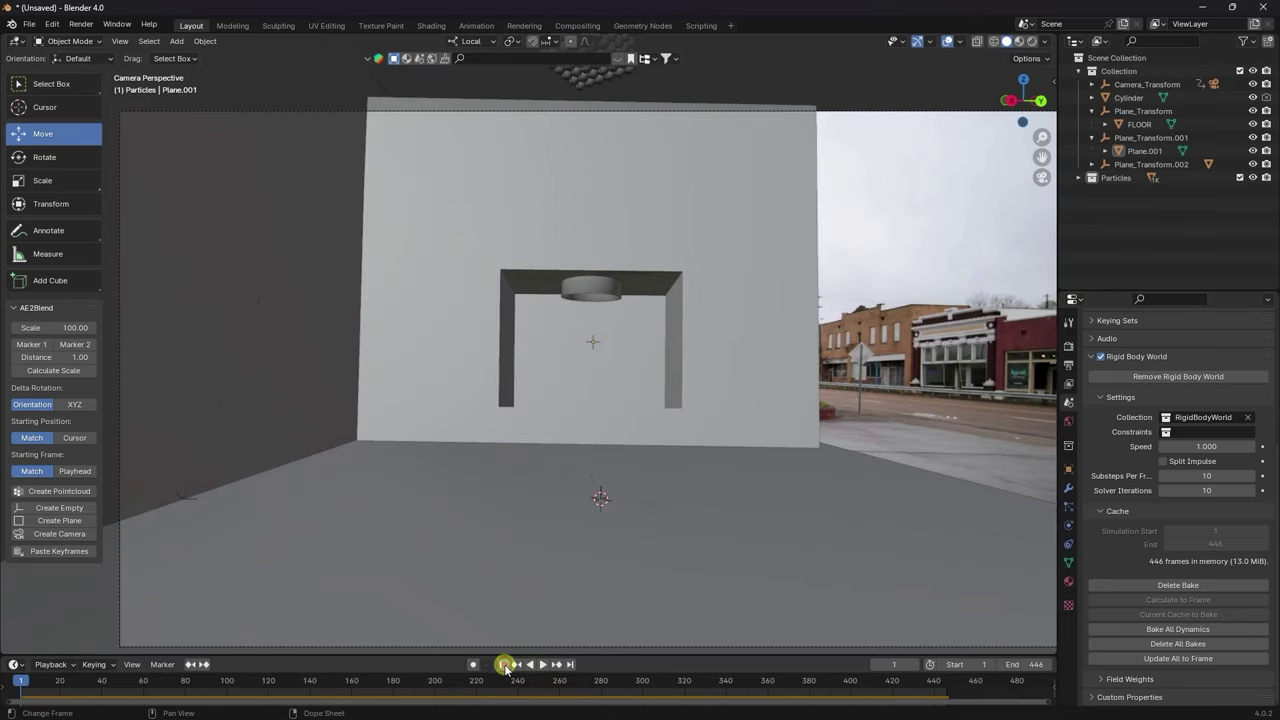
pyautogui.moveTo(606, 374); pyautogui.dragTo(521, 428, button='middle')
# Set the funnel Cylinder's rigid body friction to 0.1.
pyautogui.click(521, 428)
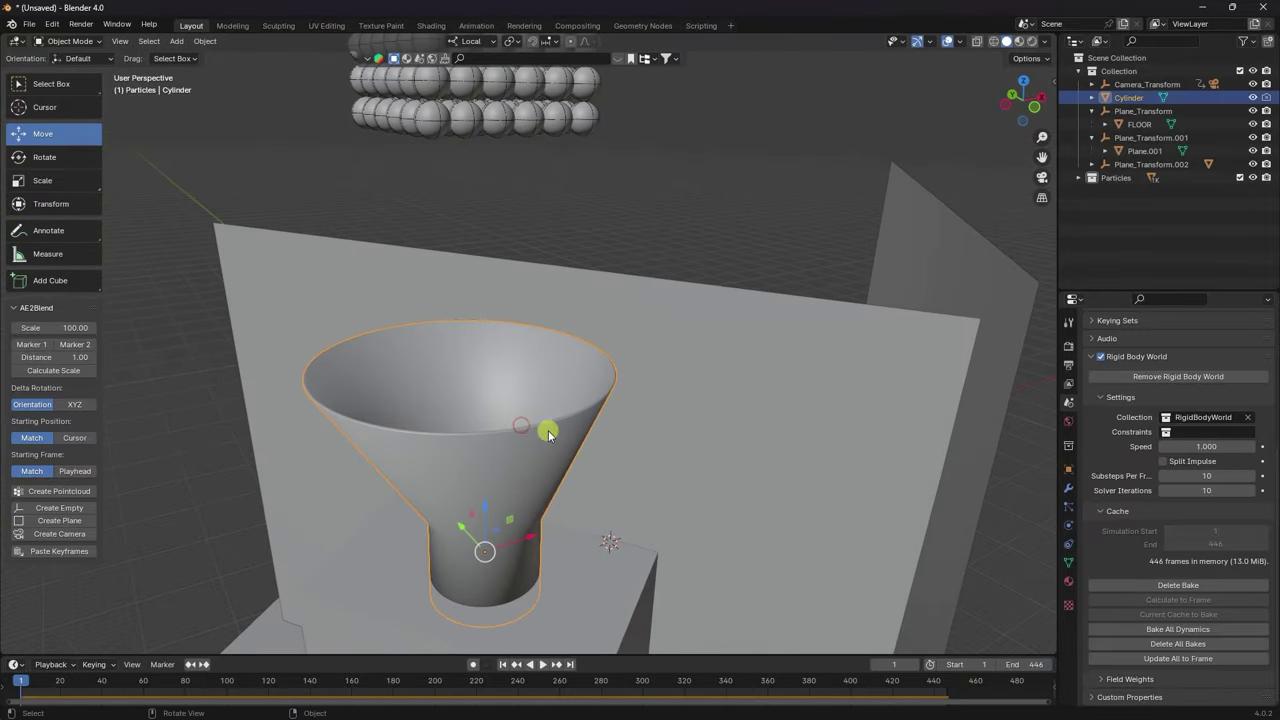
pyautogui.click(1067, 526)
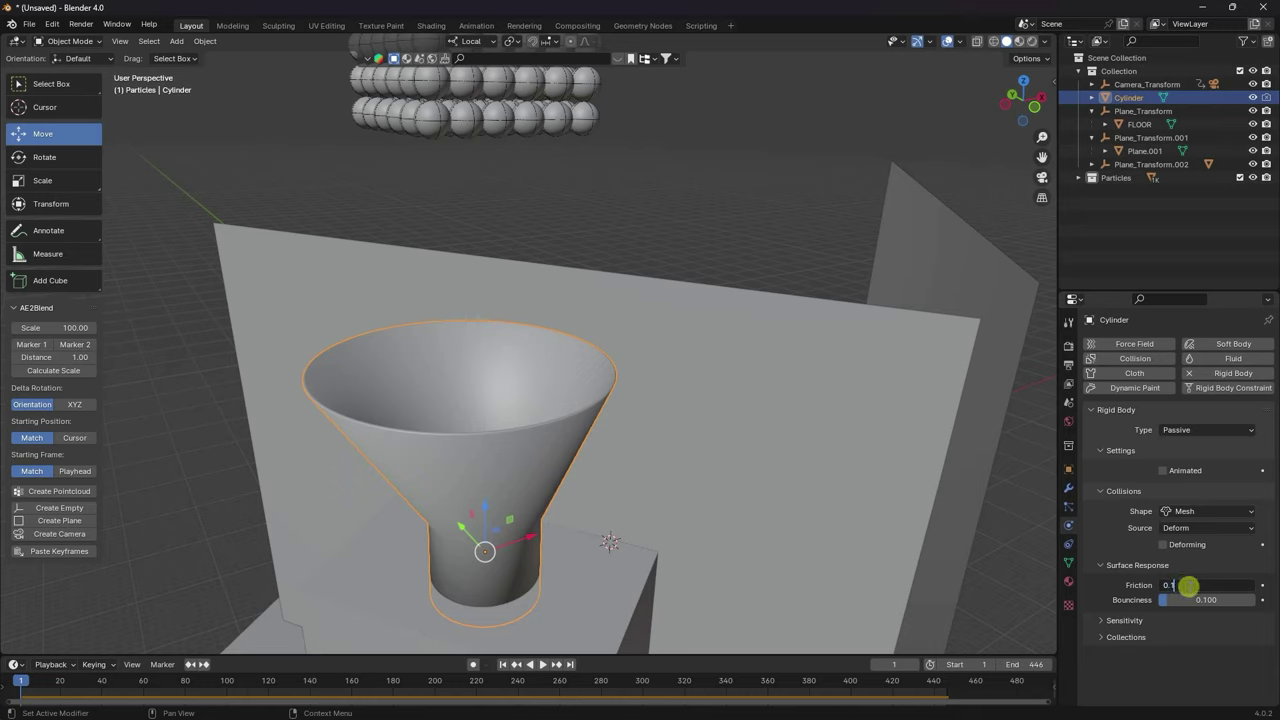
pyautogui.press('Return')
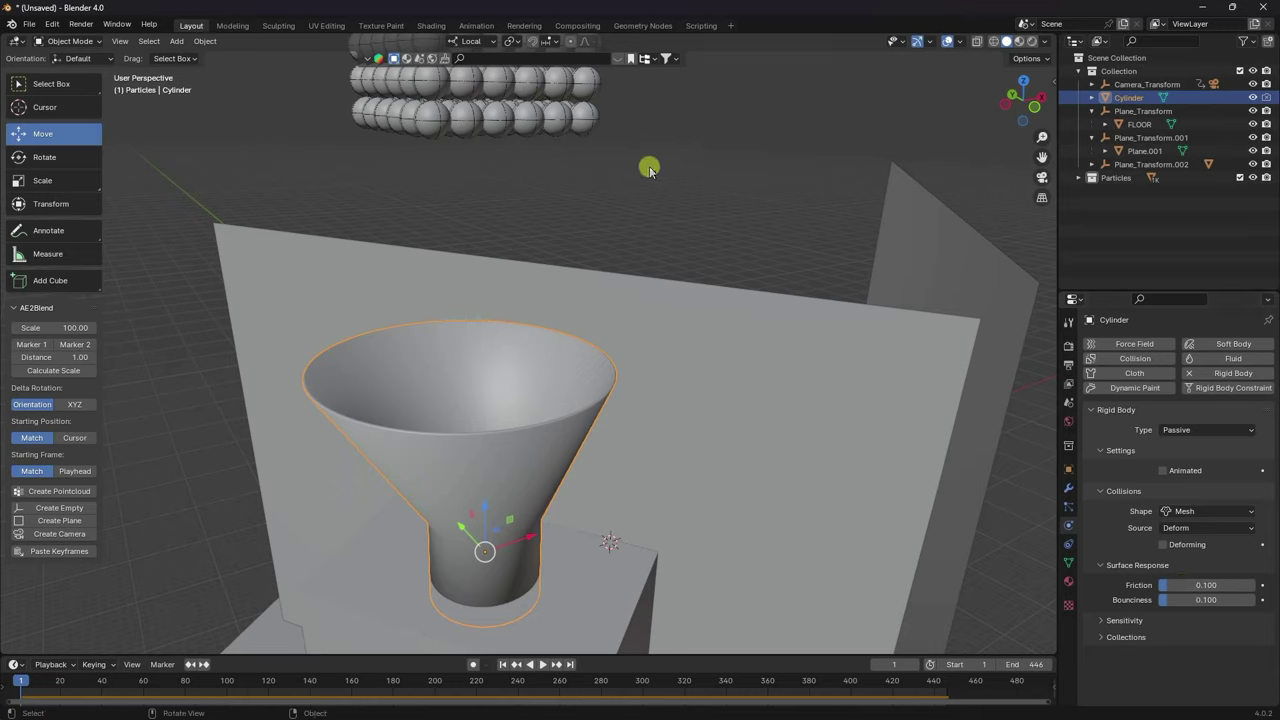
# Give the first Sphere in Particles a bounciness of 0.3 and friction of 0.1.
pyautogui.click(1066, 178)
pyautogui.click(1078, 178)
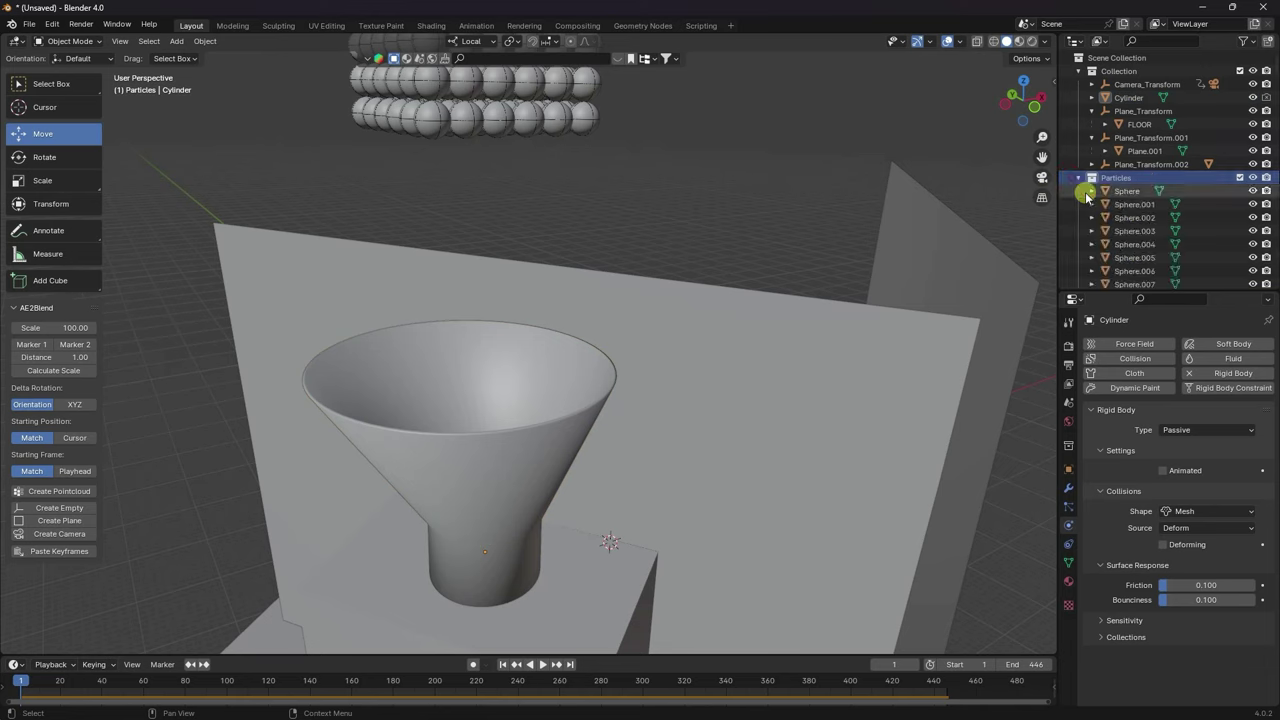
pyautogui.click(1126, 191)
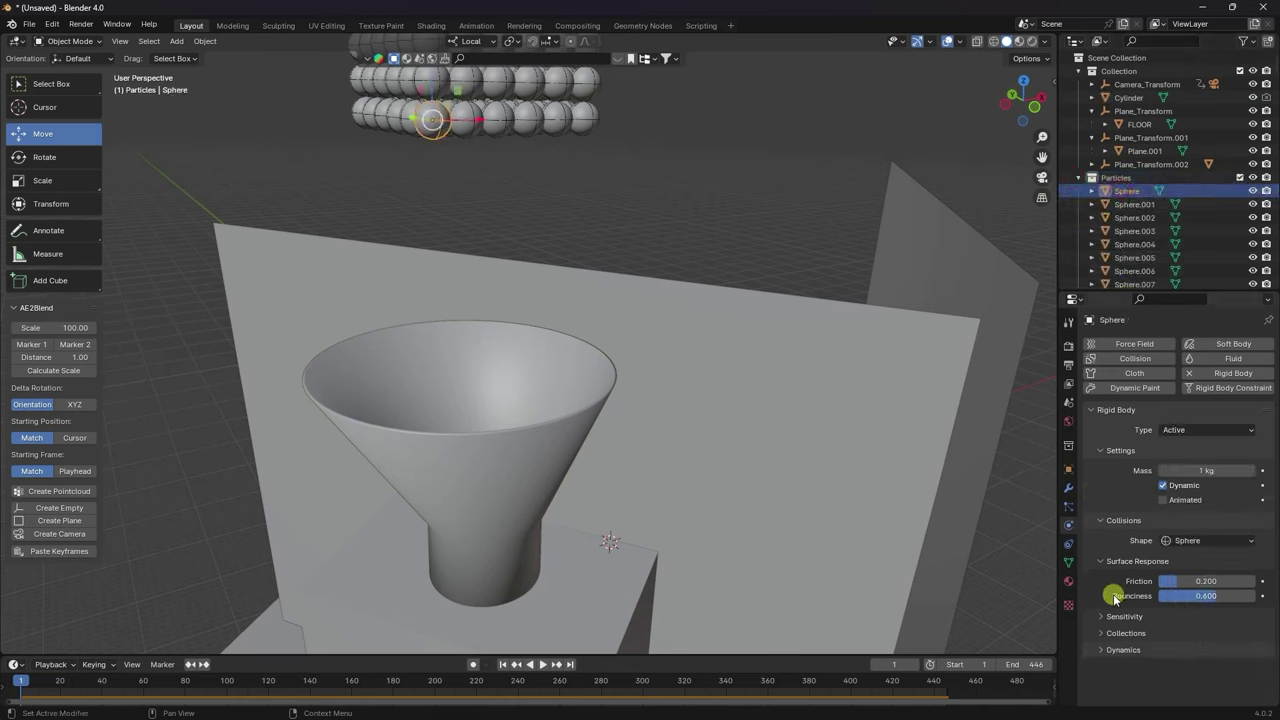
pyautogui.click(1182, 596)
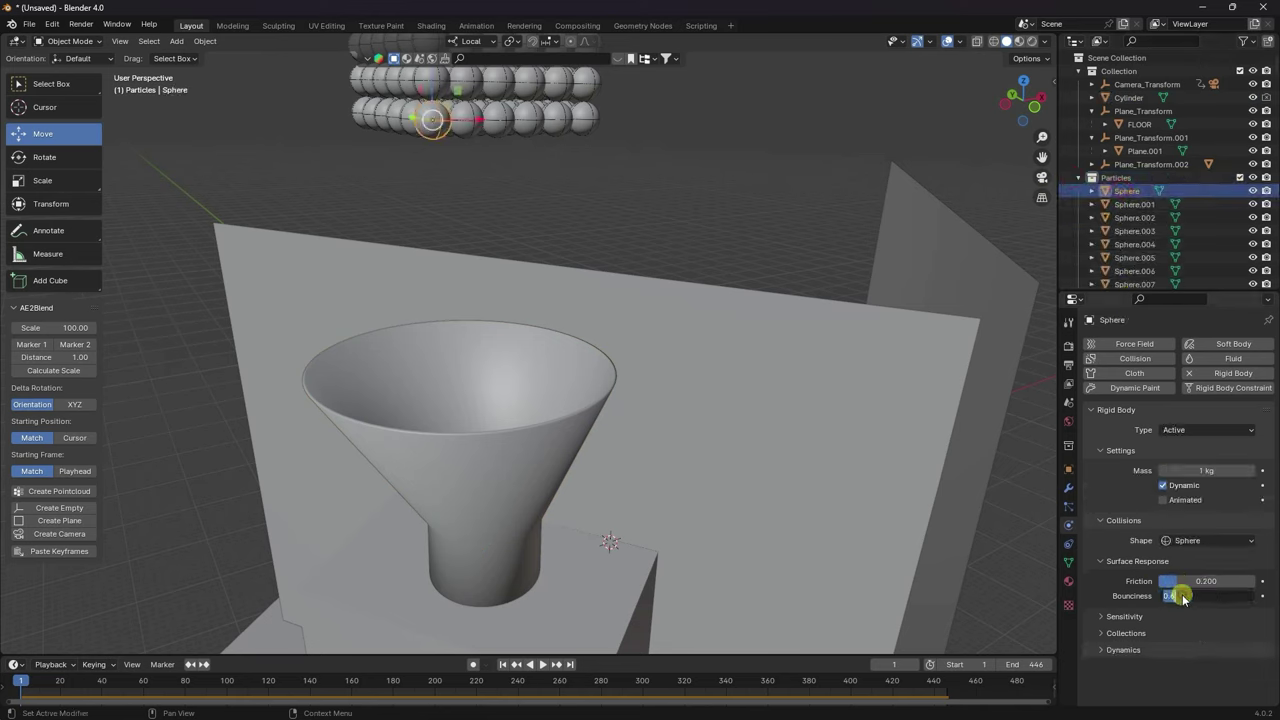
pyautogui.write('0.3')
pyautogui.press('Return')
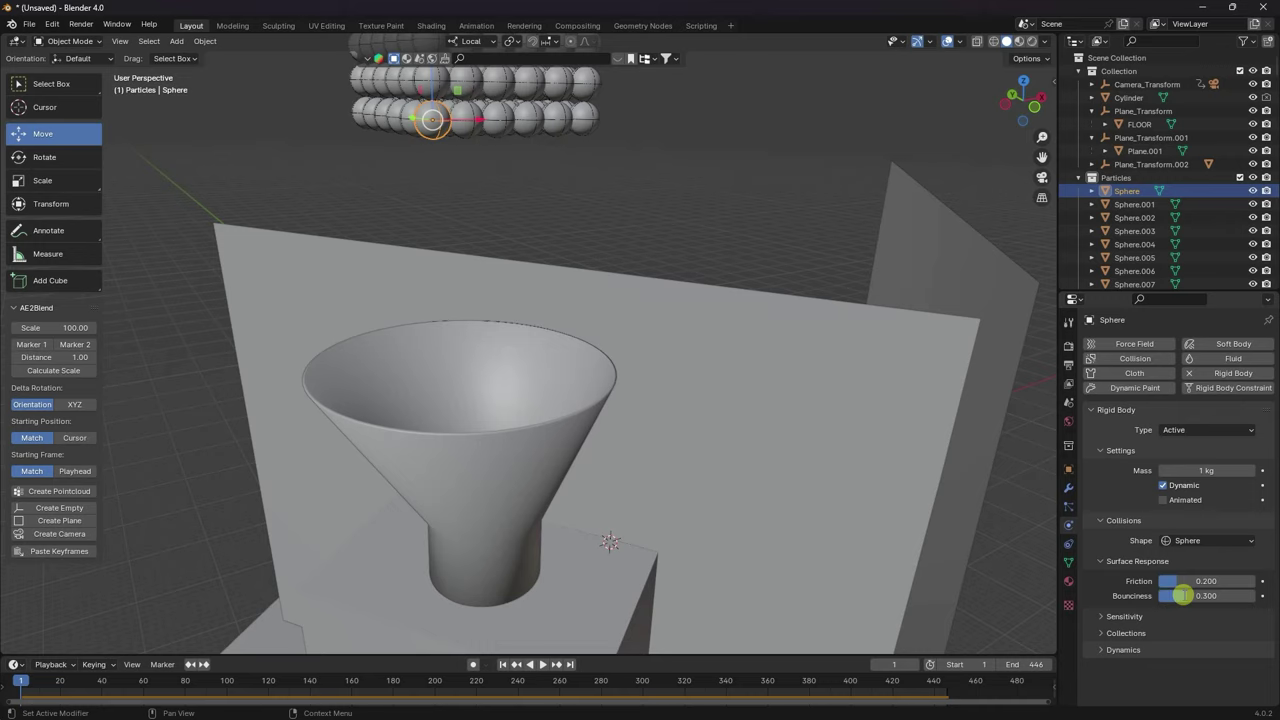
pyautogui.click(1180, 582)
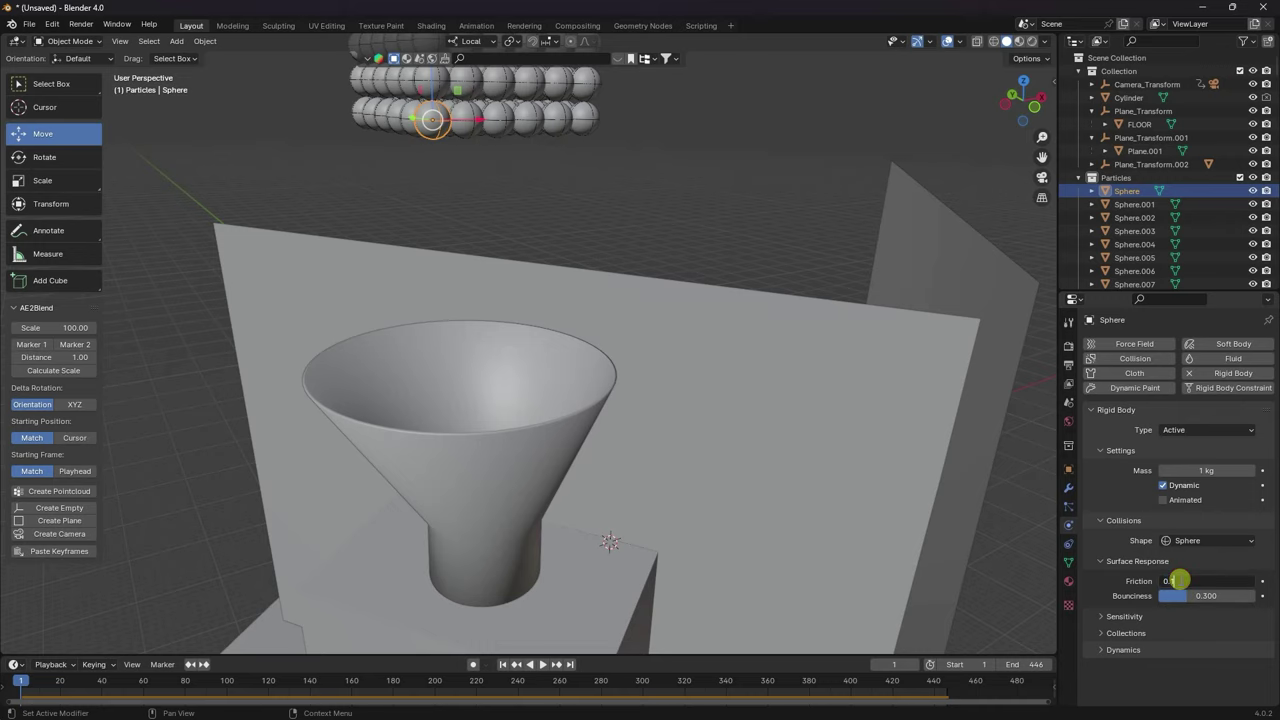
pyautogui.write('0.1')
pyautogui.press('Return')
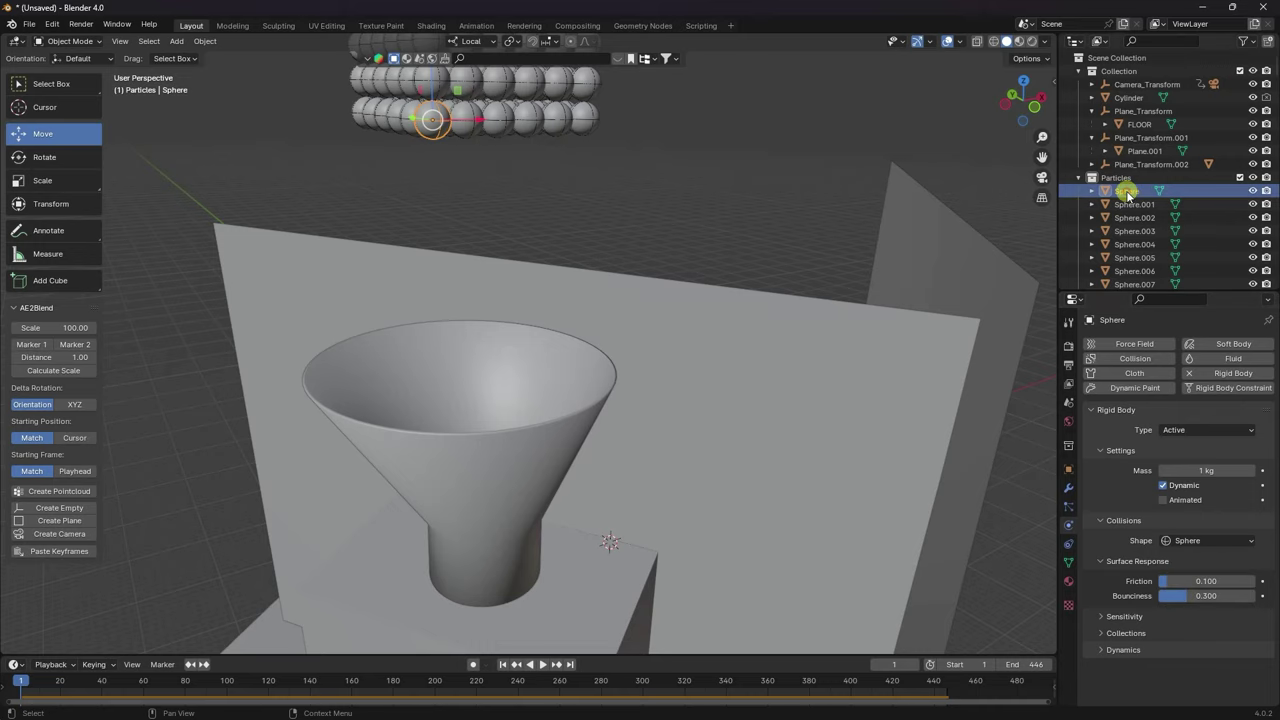
# Select Sphere through Sphere.1079 and copy the active sphere's rigid body settings to them all.
pyautogui.scroll(-4, 1275, 64)
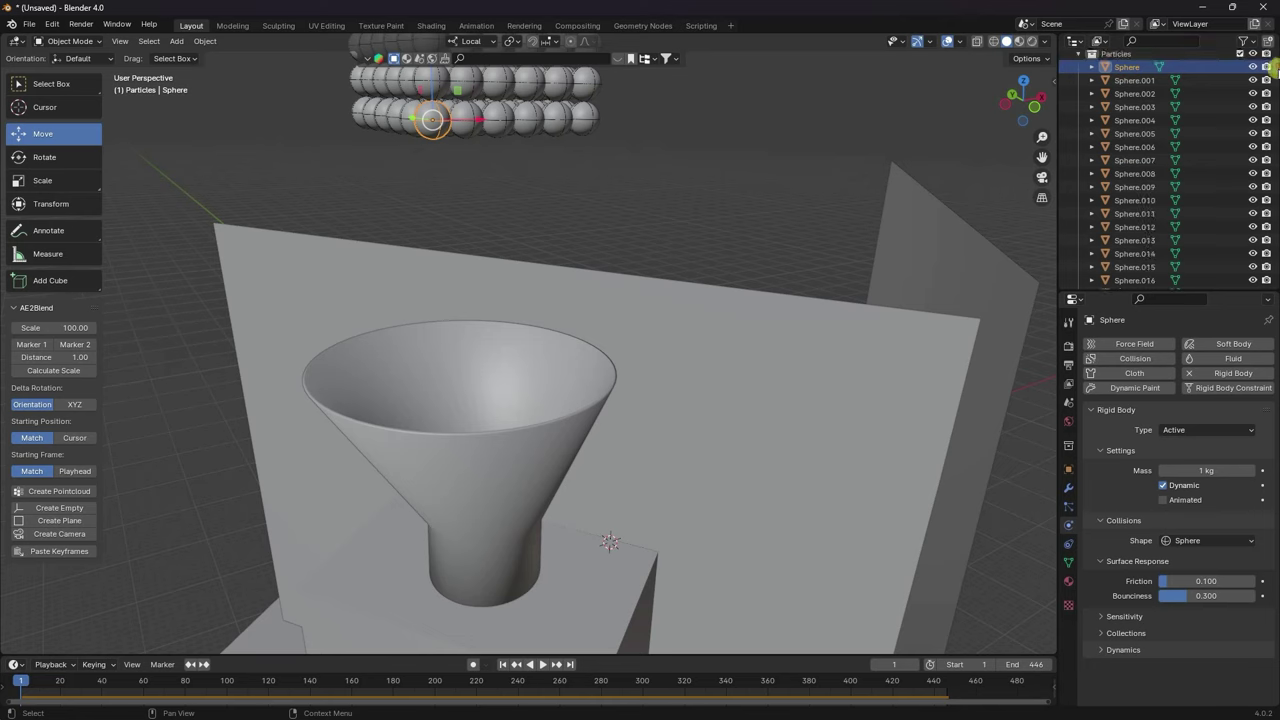
pyautogui.moveTo(1276, 66); pyautogui.dragTo(1266, 298)
pyautogui.keyDown('shift'); pyautogui.click(1138, 277); pyautogui.keyUp('shift')
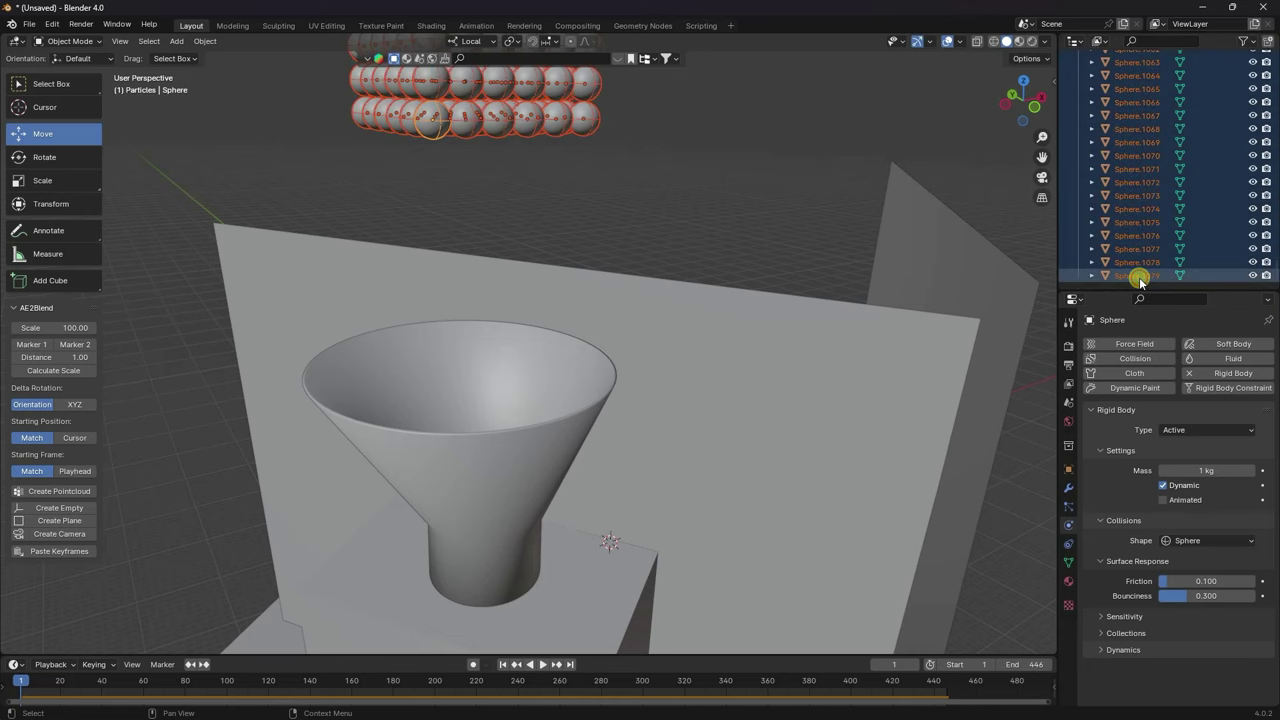
pyautogui.click(203, 41)
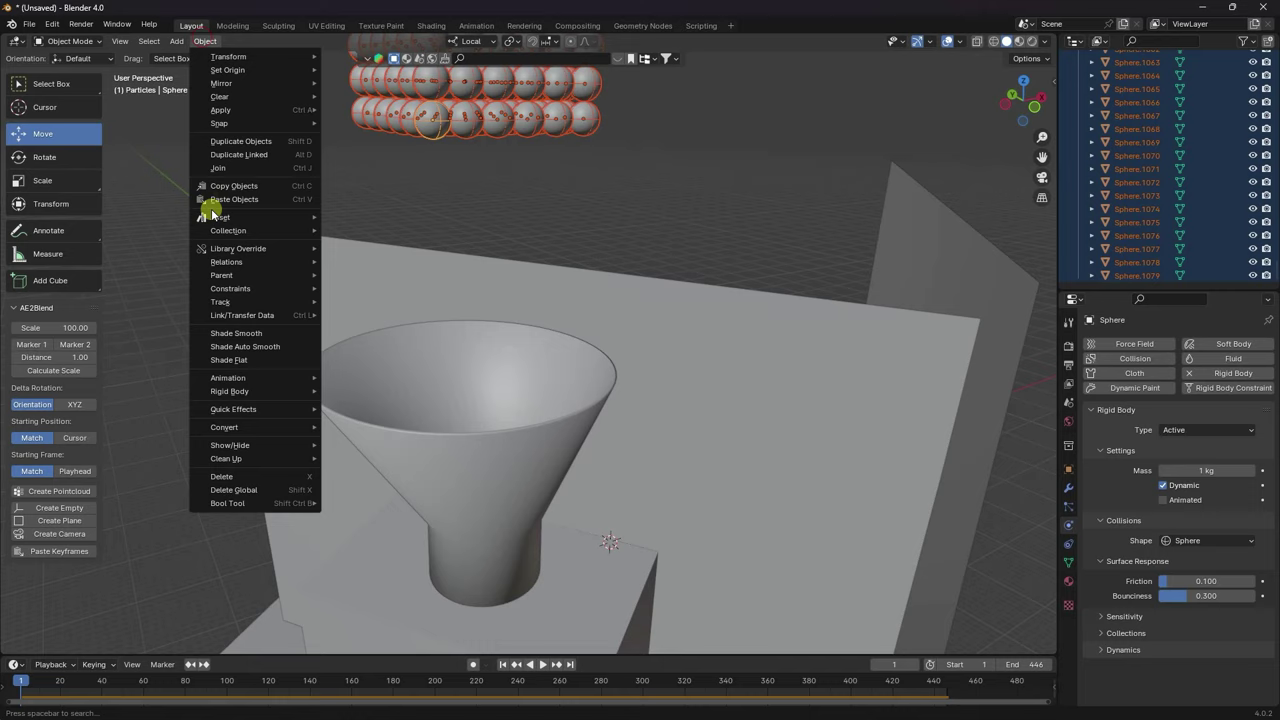
pyautogui.moveTo(249, 391)
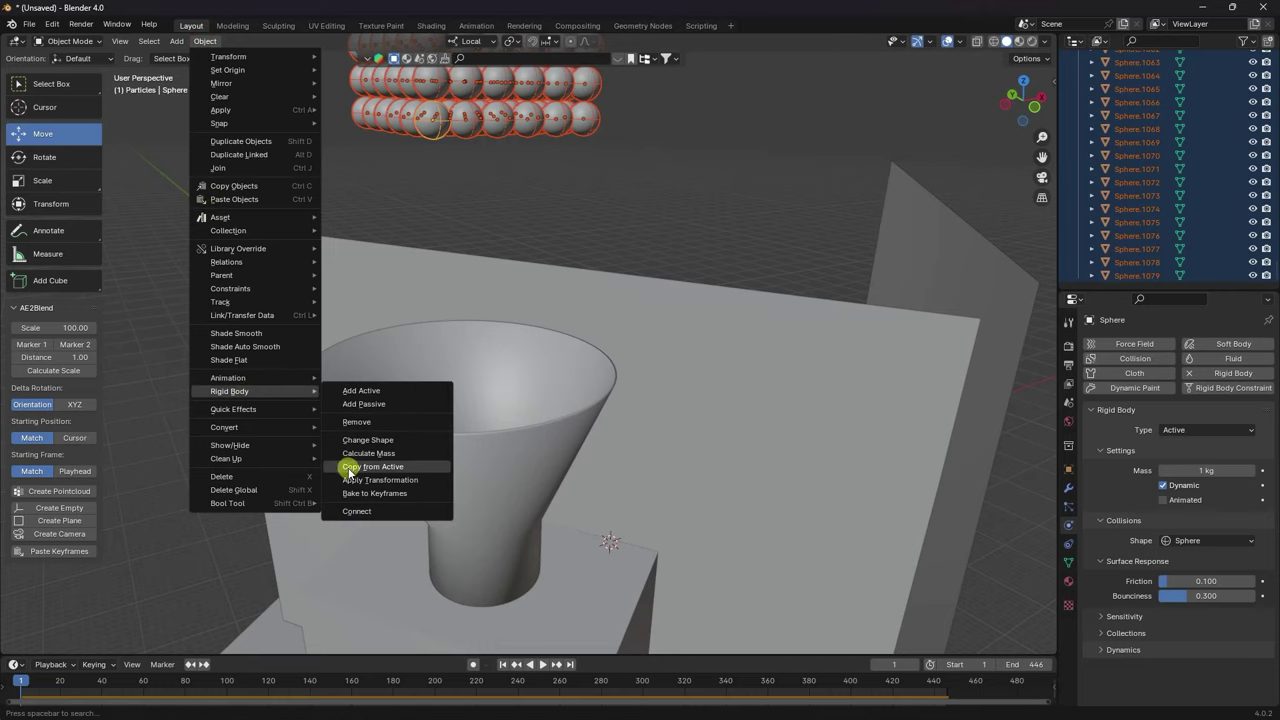
pyautogui.click(376, 467)
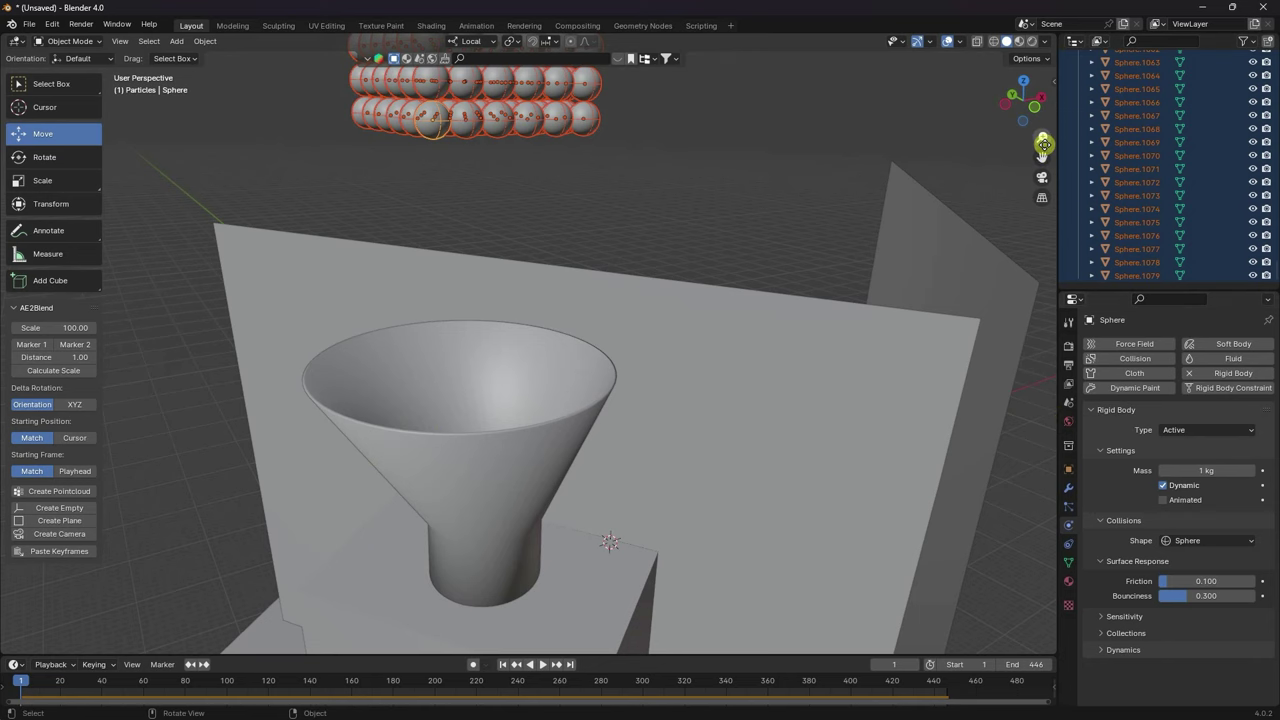
# In front view, box-select the upper spheres and lift them about 8.9 m along Z.
pyautogui.moveTo(1043, 145); pyautogui.dragTo(951, 457)
pyautogui.moveTo(723, 190); pyautogui.dragTo(336, 146, button='middle')
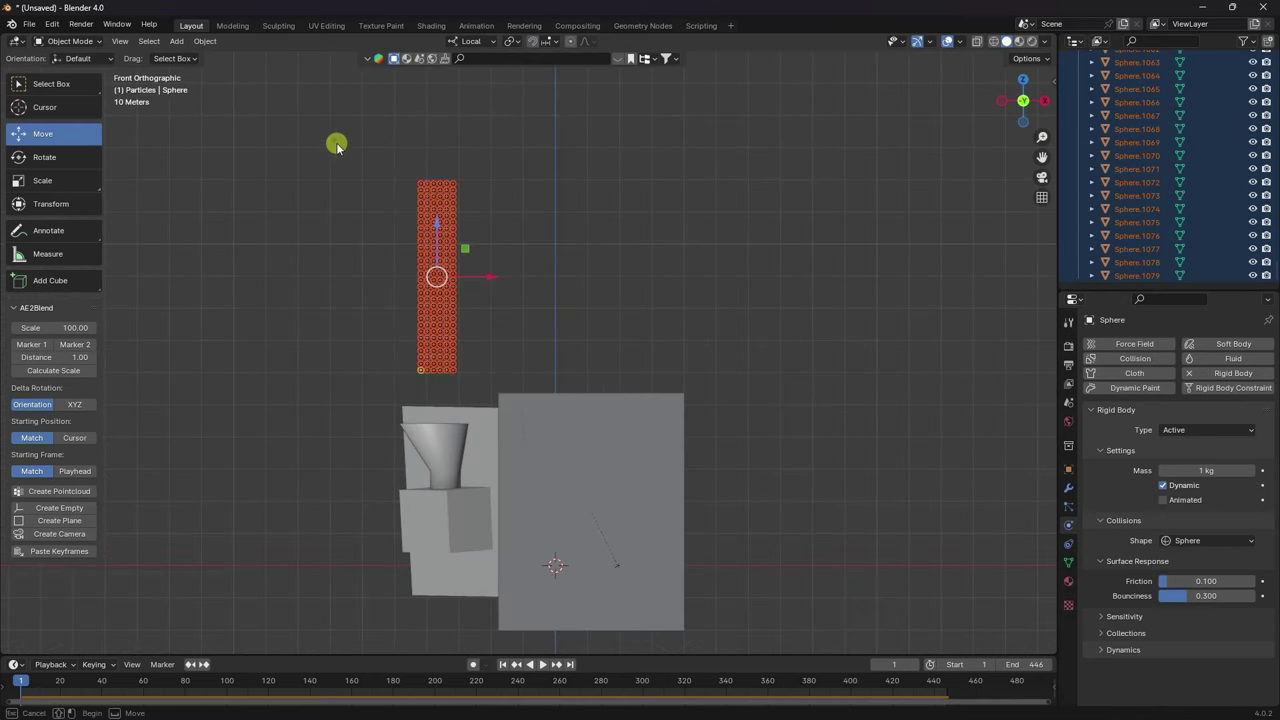
pyautogui.moveTo(336, 146); pyautogui.dragTo(514, 291)
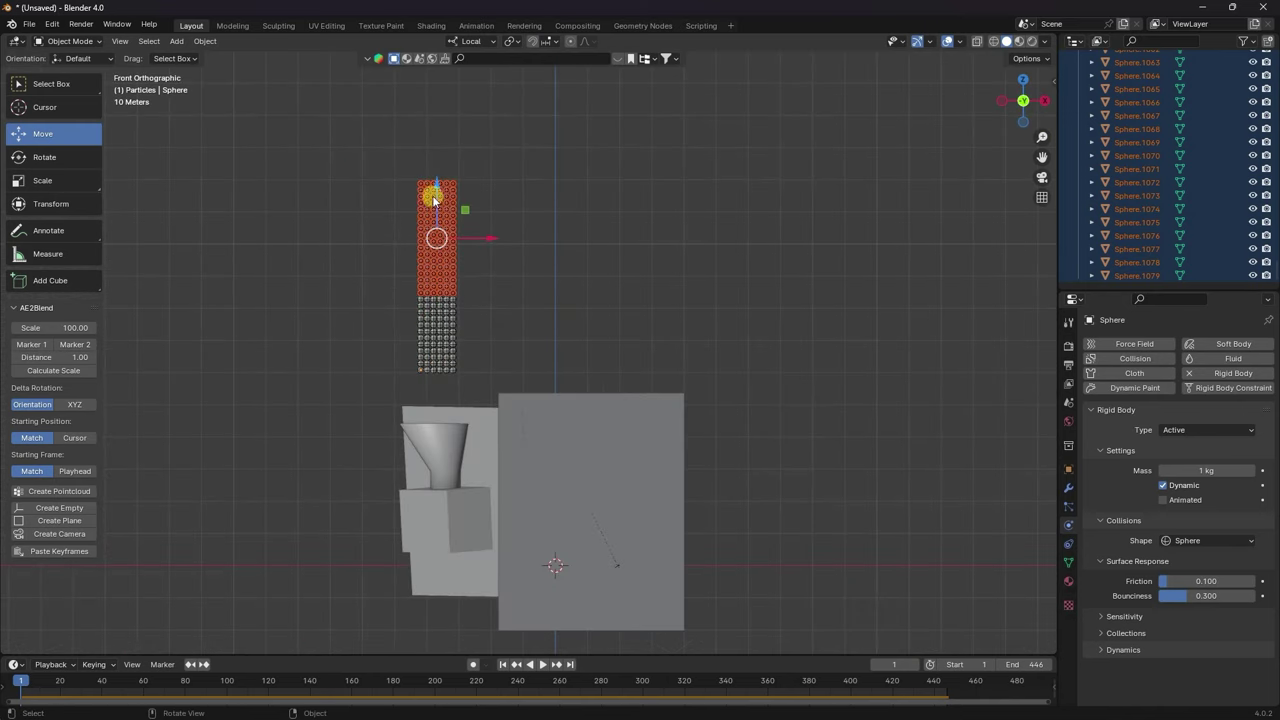
pyautogui.moveTo(436, 165); pyautogui.dragTo(416, 136)
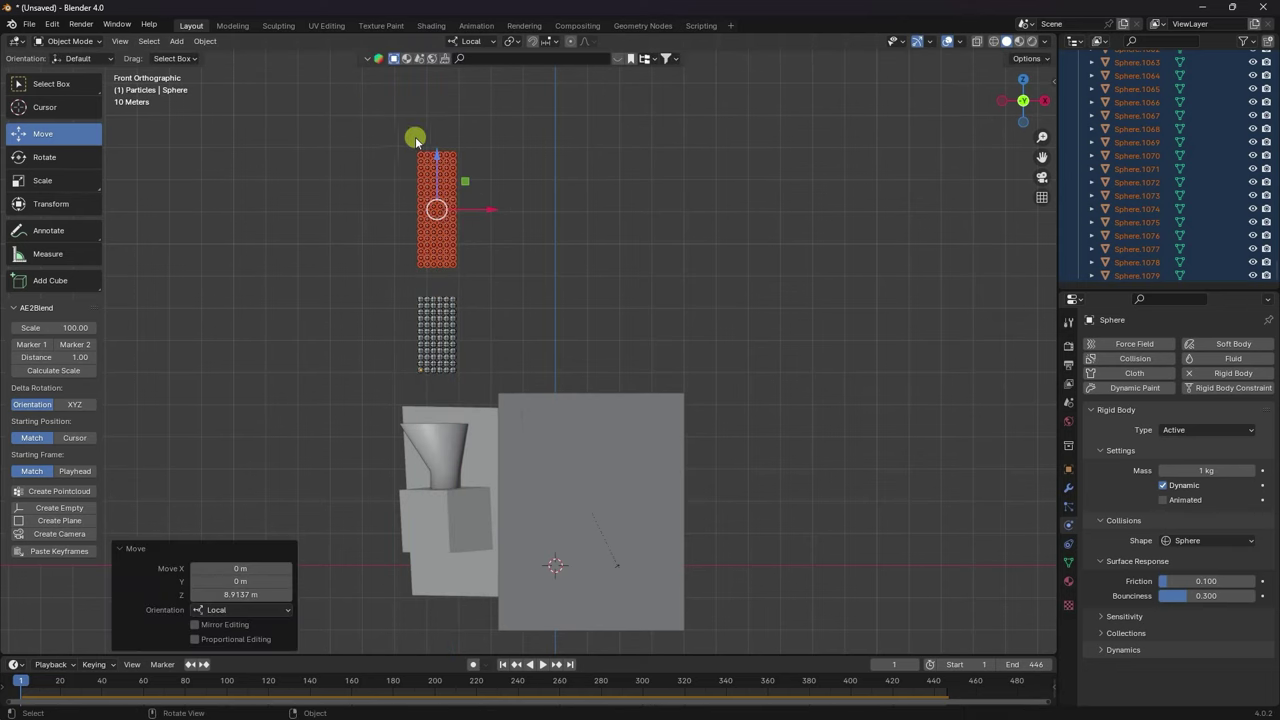
pyautogui.moveTo(347, 106); pyautogui.dragTo(494, 195)
pyautogui.moveTo(429, 120); pyautogui.dragTo(437, 28)
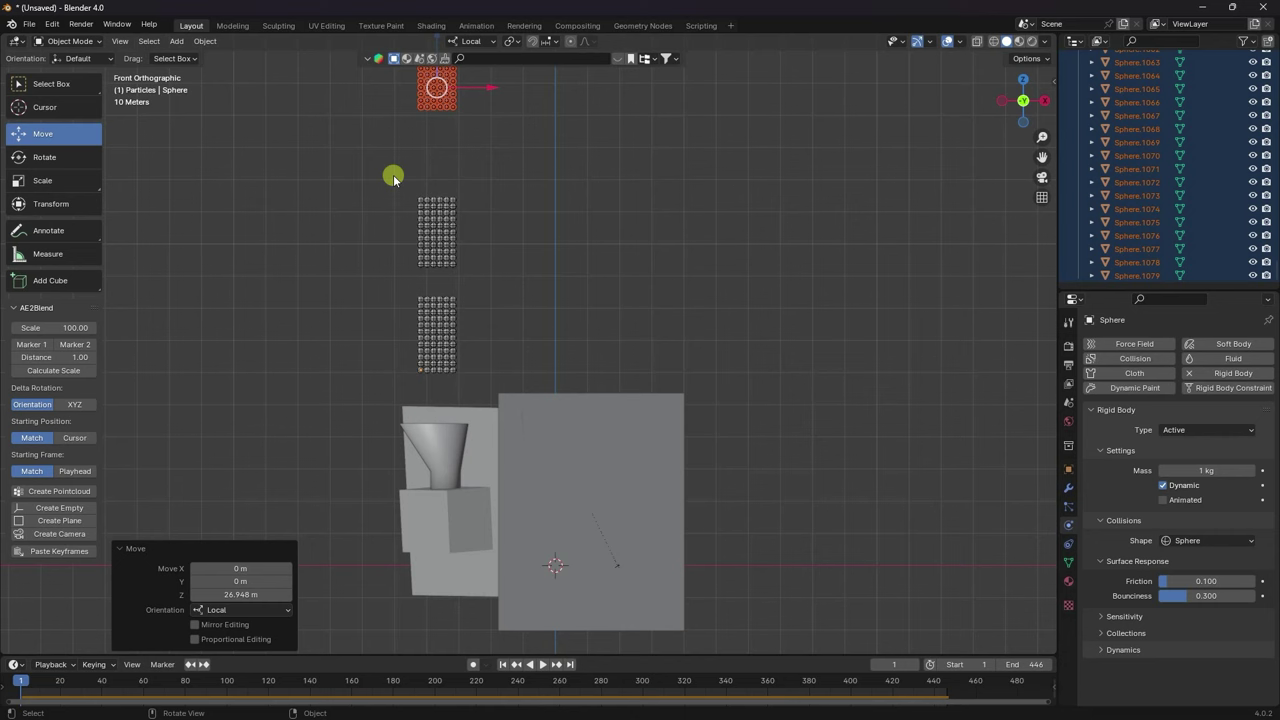
# Box-select the middle block of spheres and raise it along Z.
pyautogui.moveTo(393, 176); pyautogui.dragTo(516, 292)
pyautogui.moveTo(440, 177); pyautogui.dragTo(442, 152)
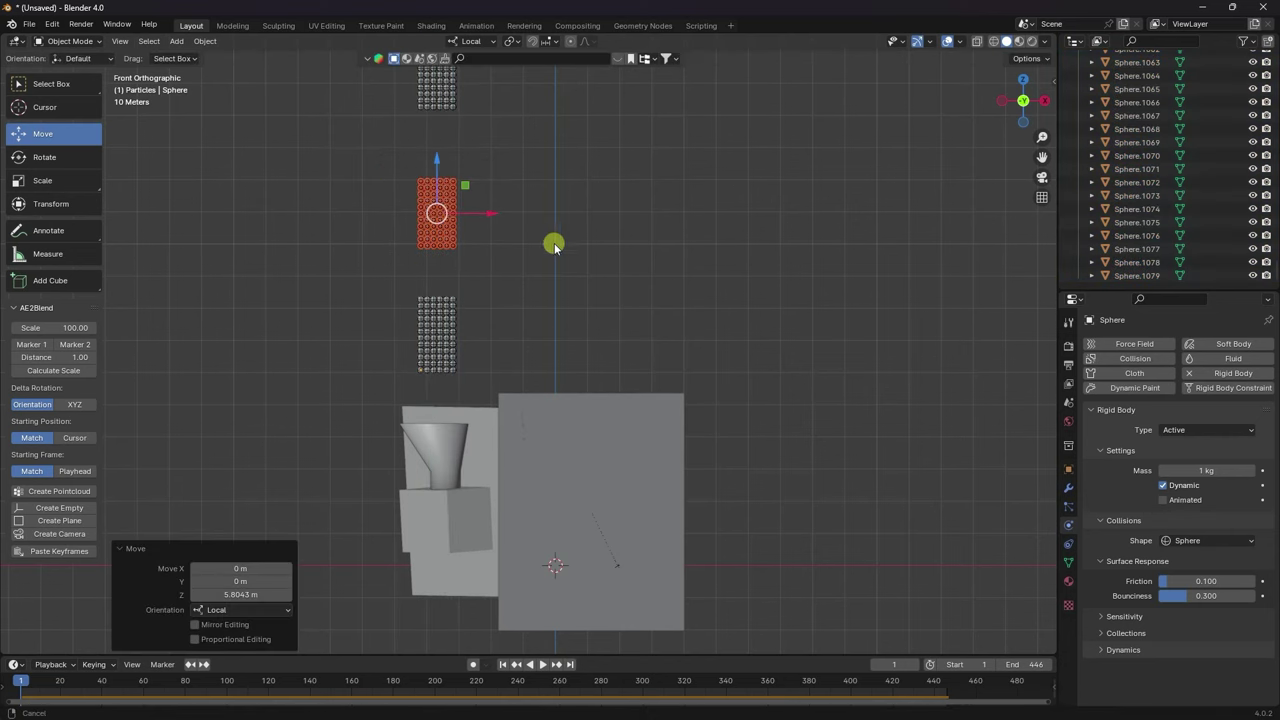
pyautogui.press('ctrl+KP_4')
pyautogui.press('ctrl+KP_8')
# Delete the old rigid body bake, rebake all dynamics for the three sphere blocks, then view through the camera.
pyautogui.click(697, 357)
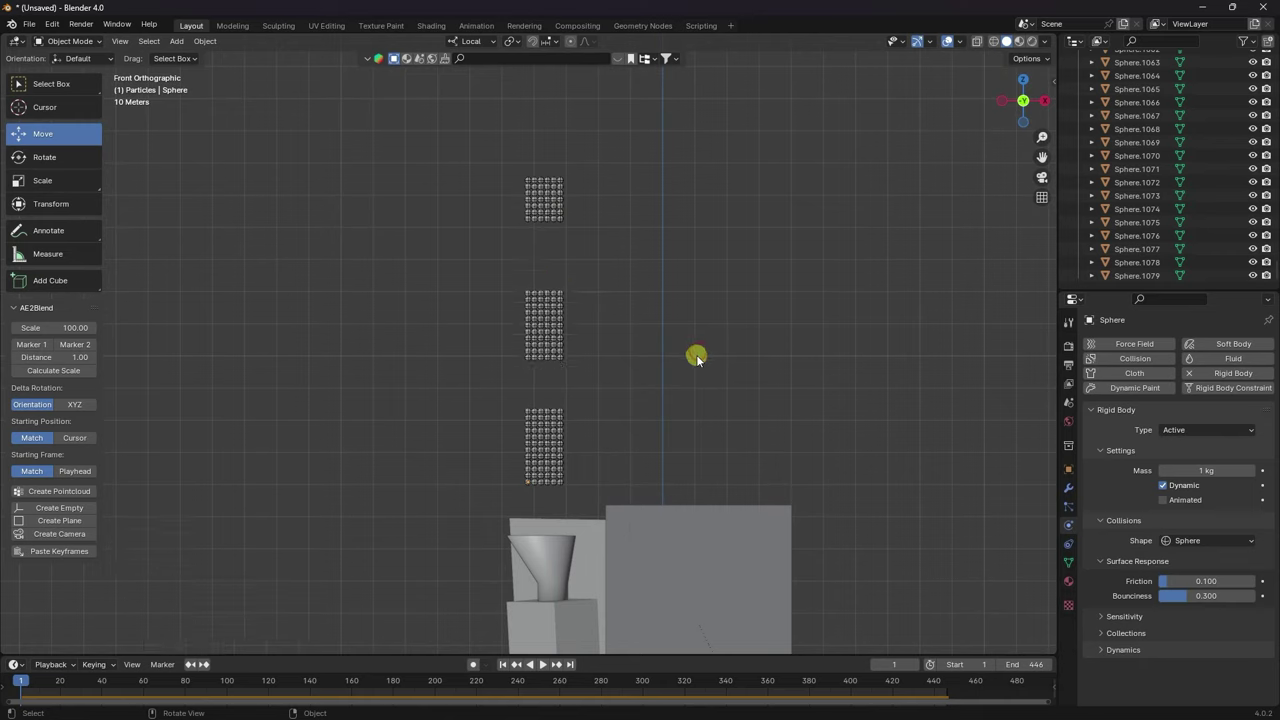
pyautogui.click(1068, 402)
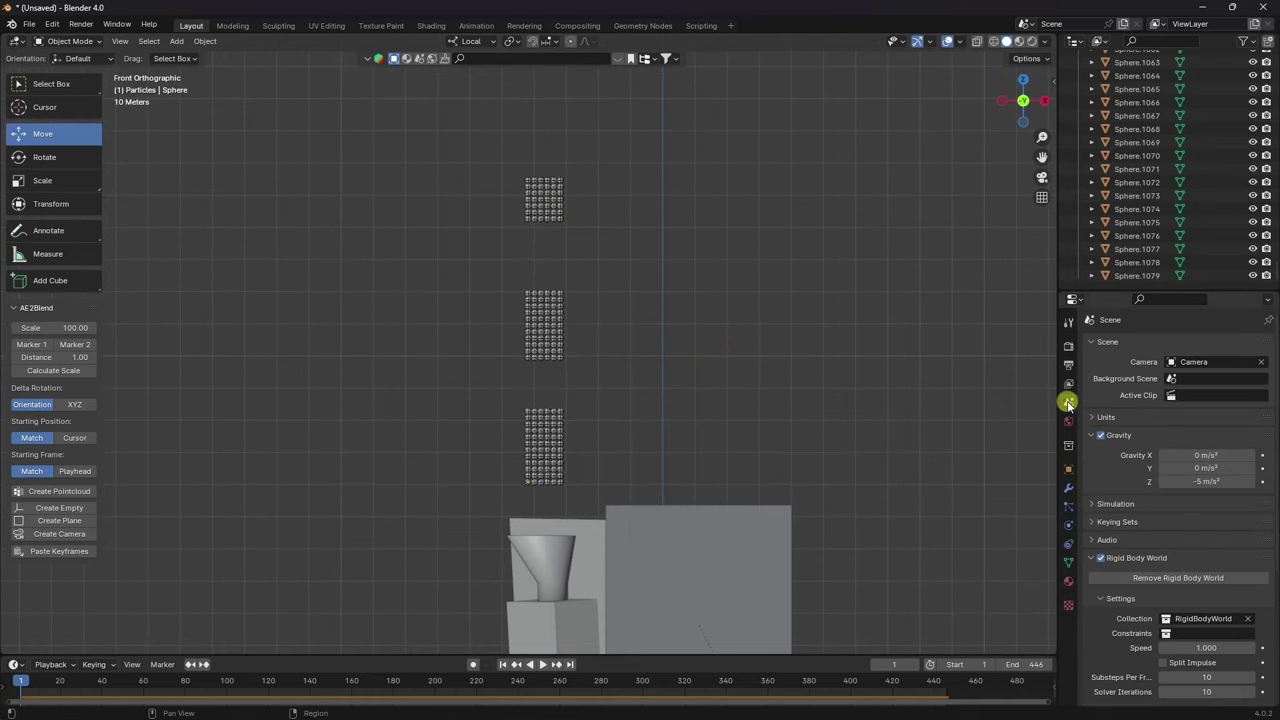
pyautogui.scroll(-5, 1155, 640)
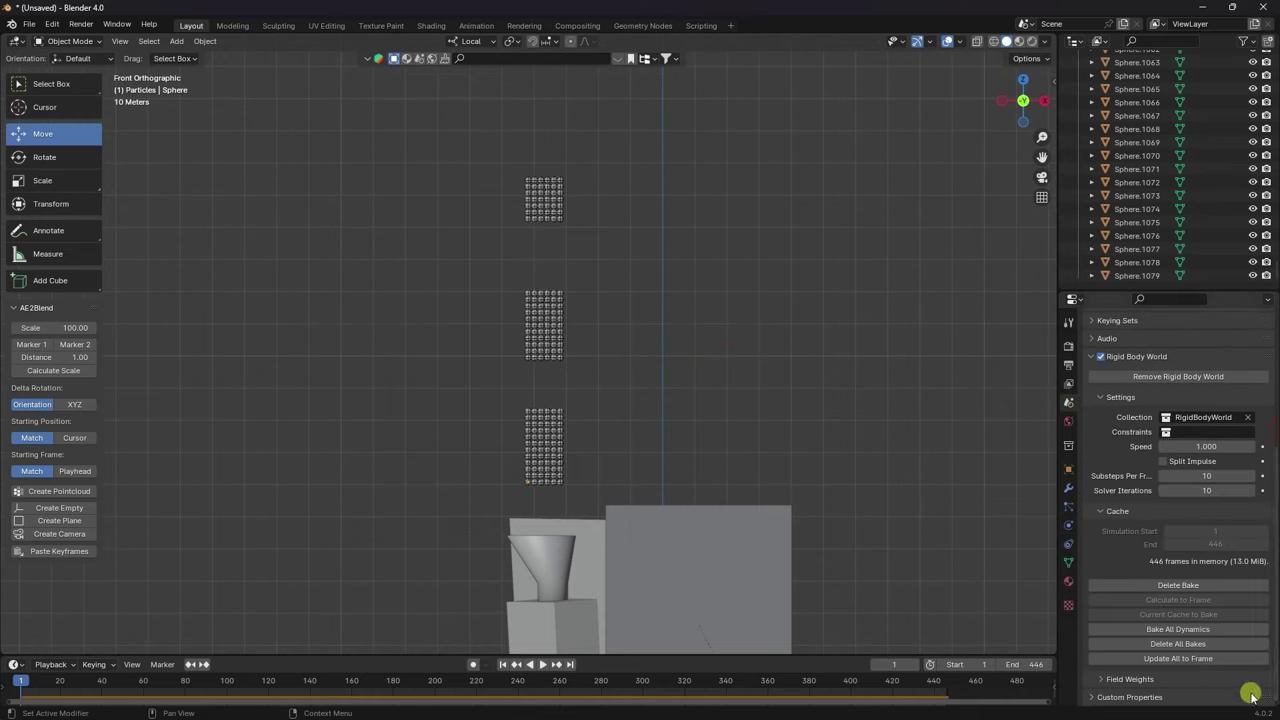
pyautogui.click(1166, 645)
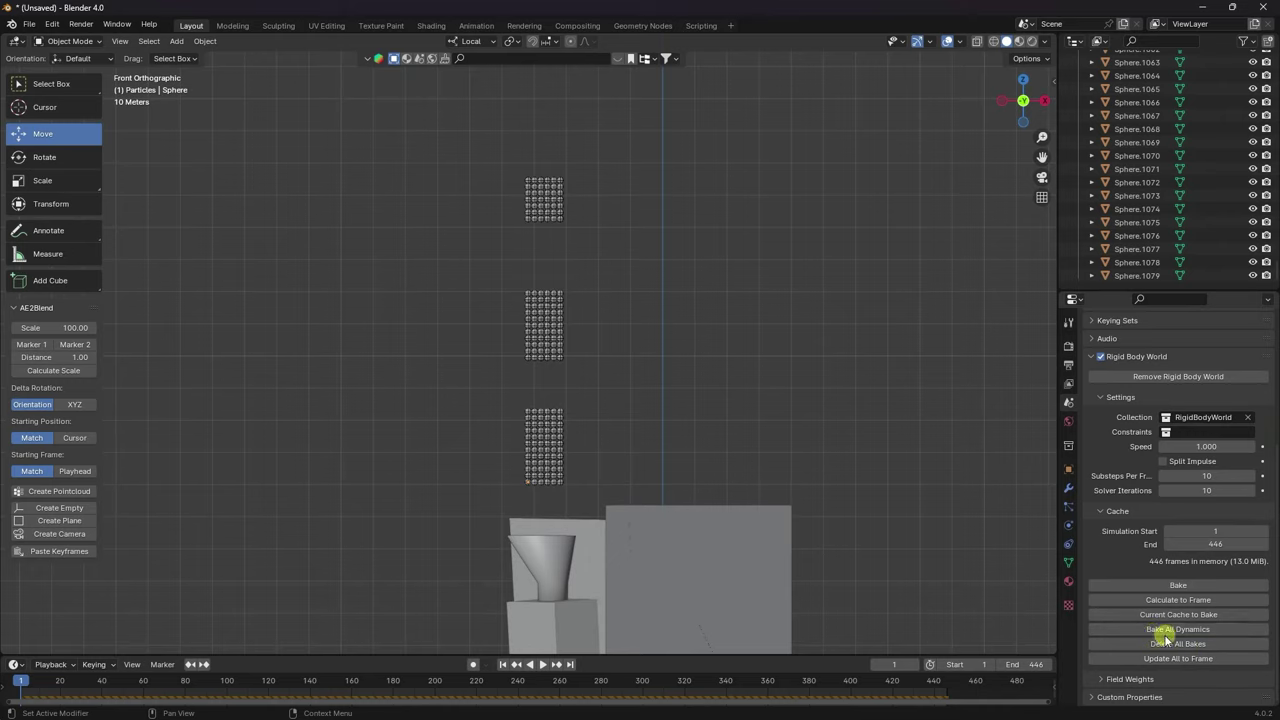
pyautogui.click(1161, 631)
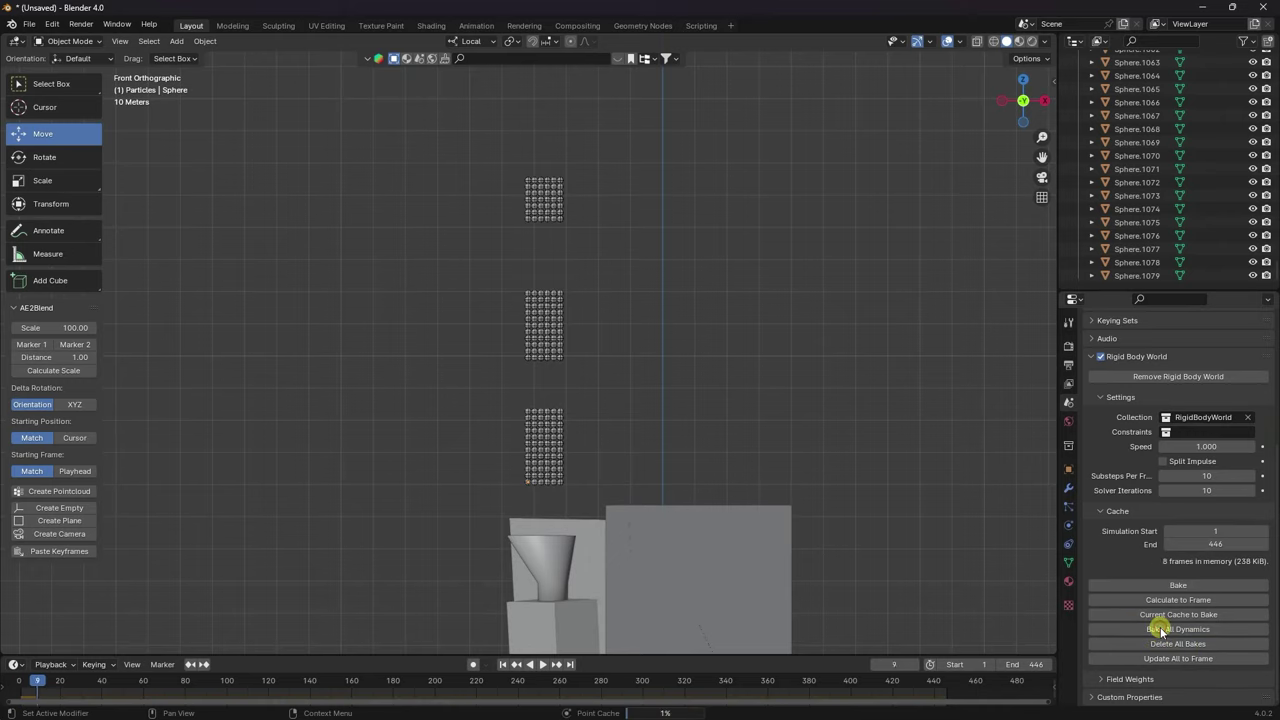
pyautogui.scroll(2, 525, 552)
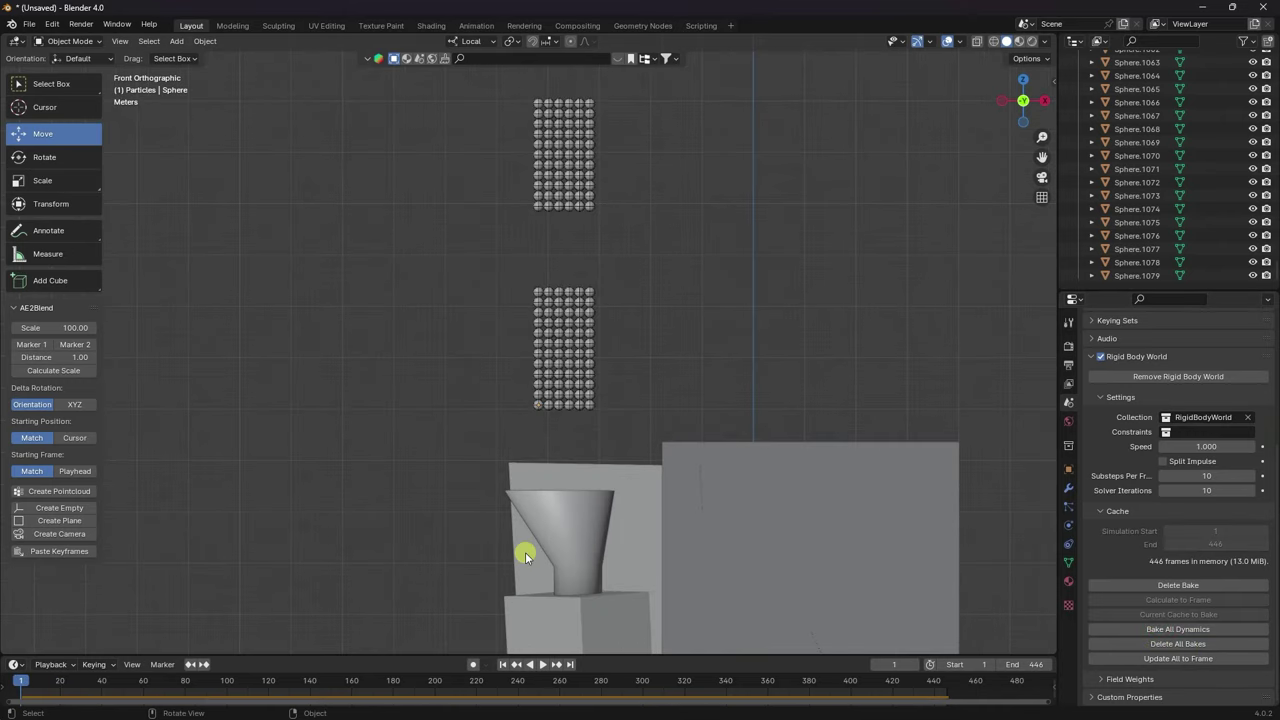
pyautogui.press('KP_0')
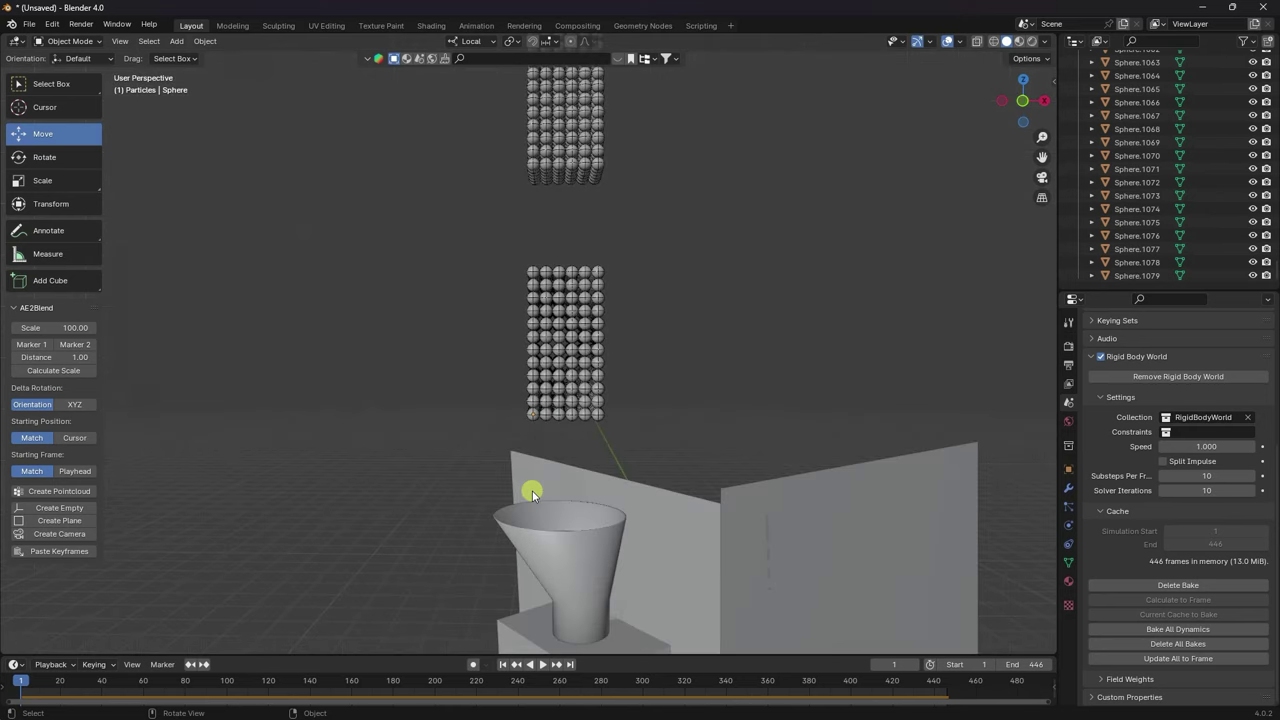
# In Edit Mode, move Plane.001's right vertical edge 12.591 m along X, then return to Object Mode.
pyautogui.click(789, 291)
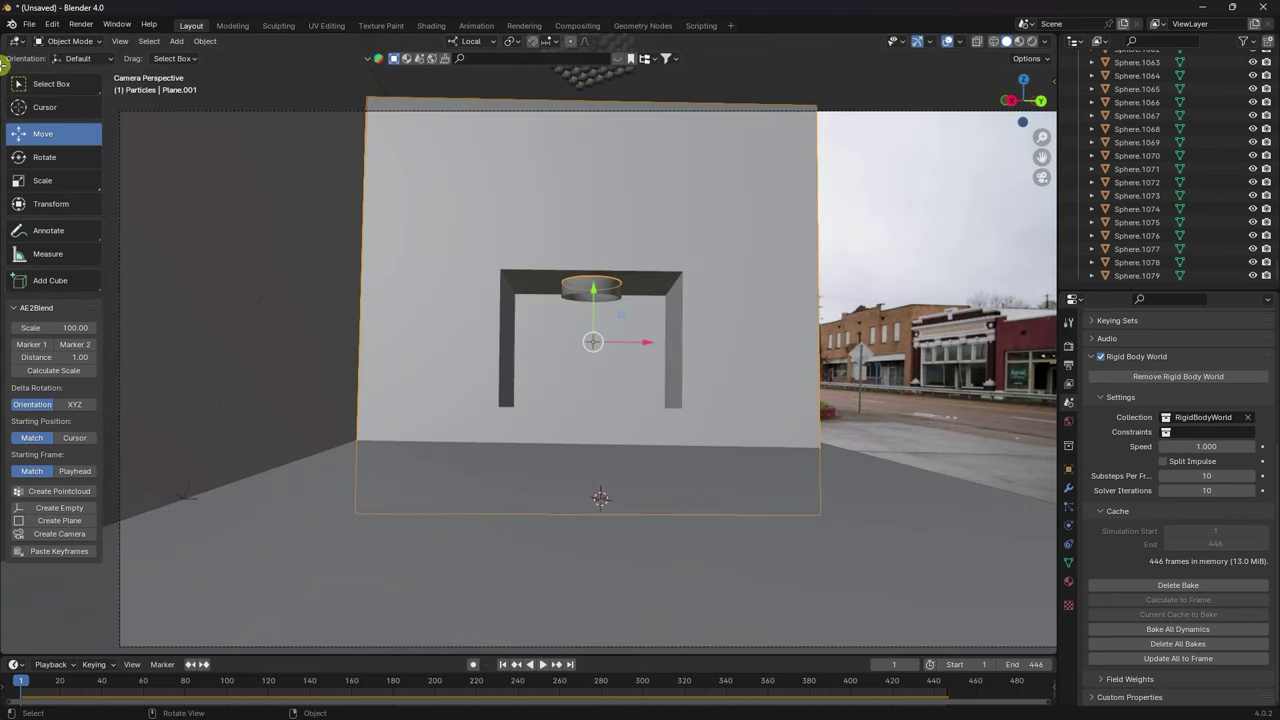
pyautogui.click(62, 41)
pyautogui.click(70, 76)
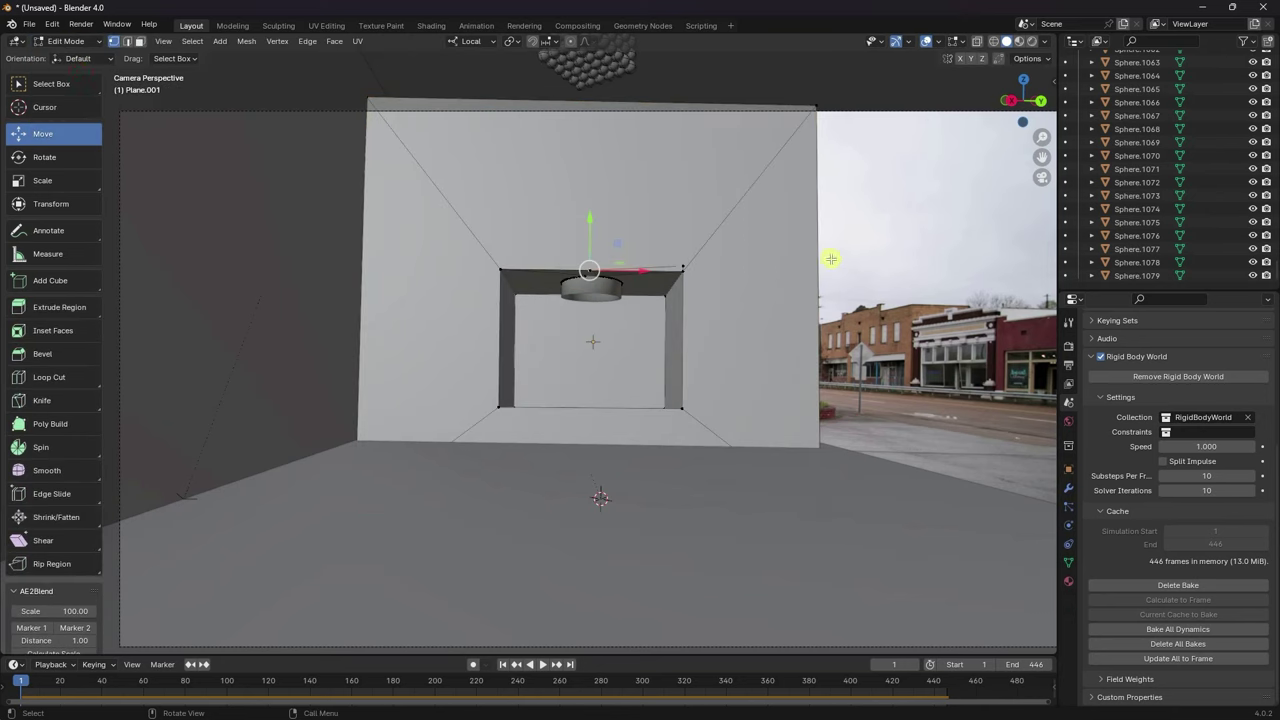
pyautogui.click(139, 41)
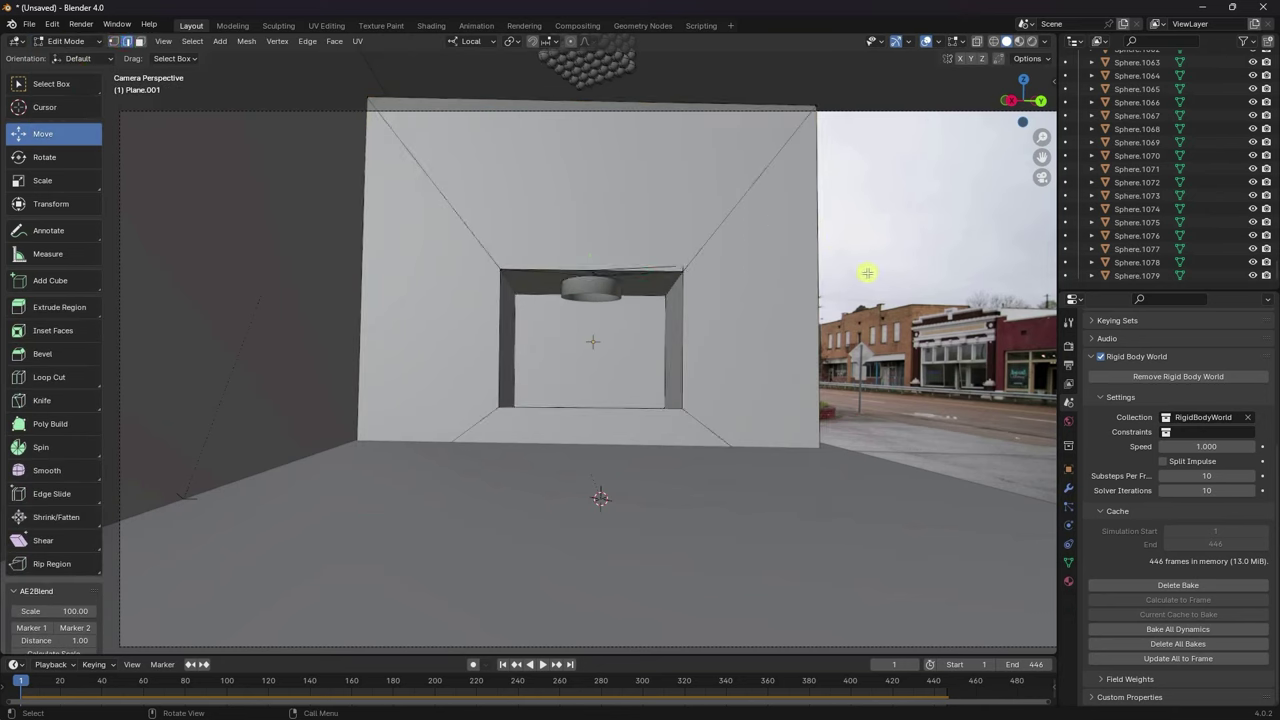
pyautogui.click(819, 264)
pyautogui.moveTo(856, 306); pyautogui.dragTo(943, 311)
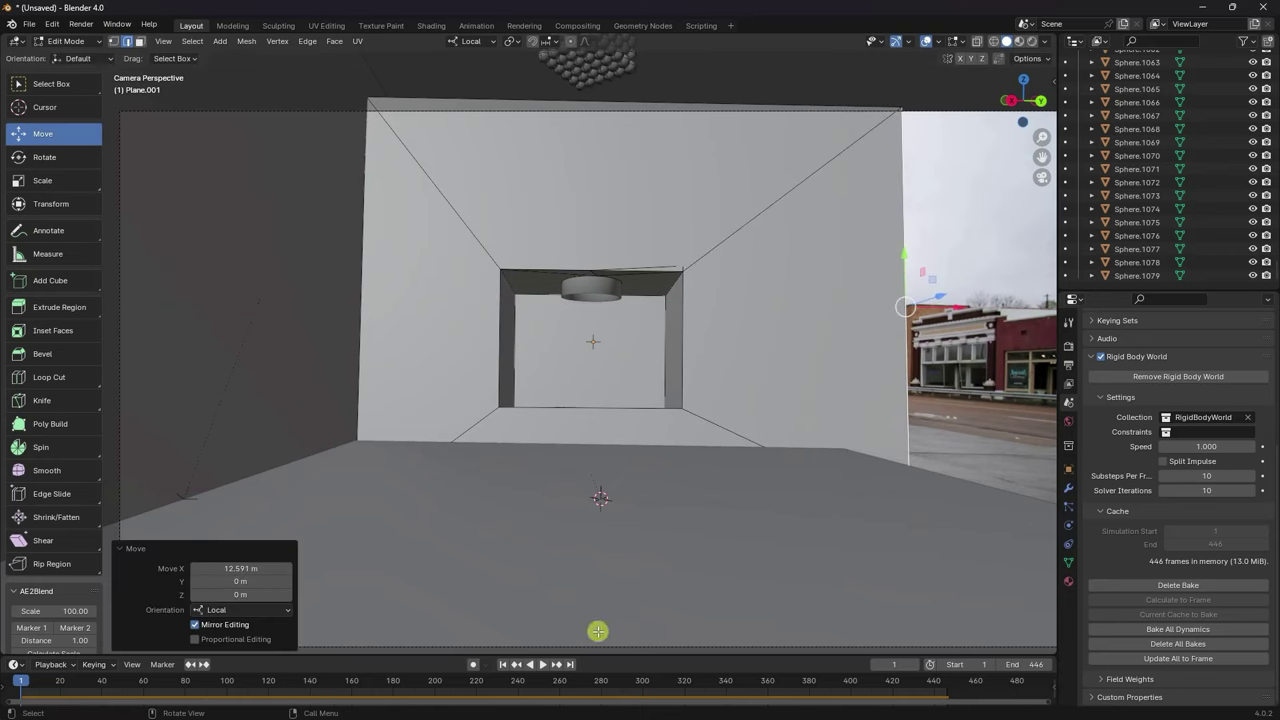
pyautogui.click(504, 665)
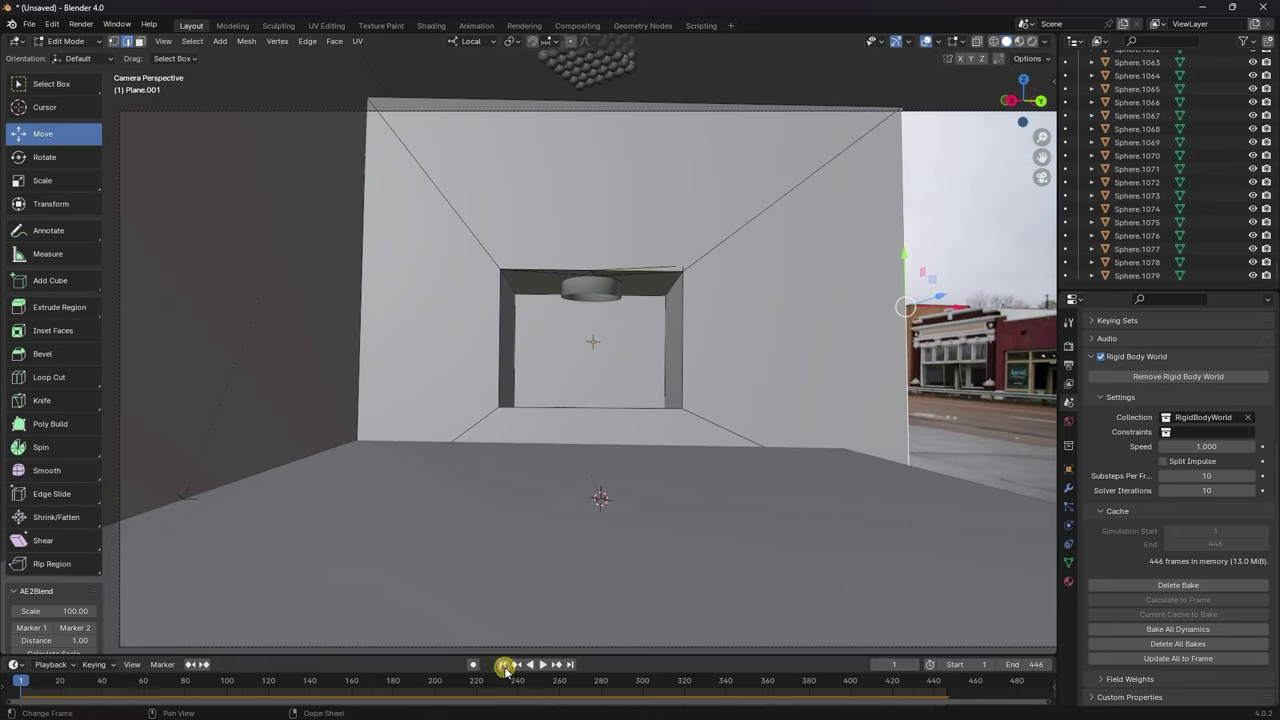
pyautogui.click(62, 41)
pyautogui.click(58, 60)
pyautogui.click(615, 310)
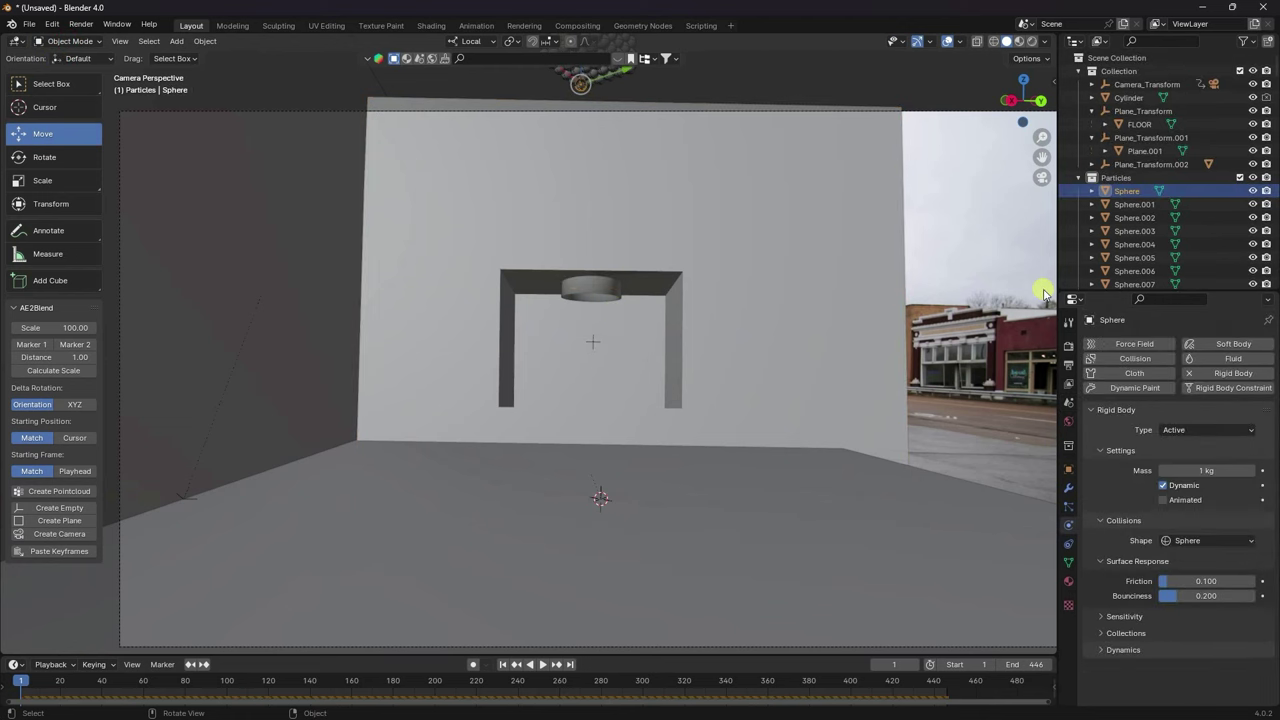
# Bake All Dynamics from the Rigid Body World cache with the widened back panel, then select FLOOR.
pyautogui.click(1069, 403)
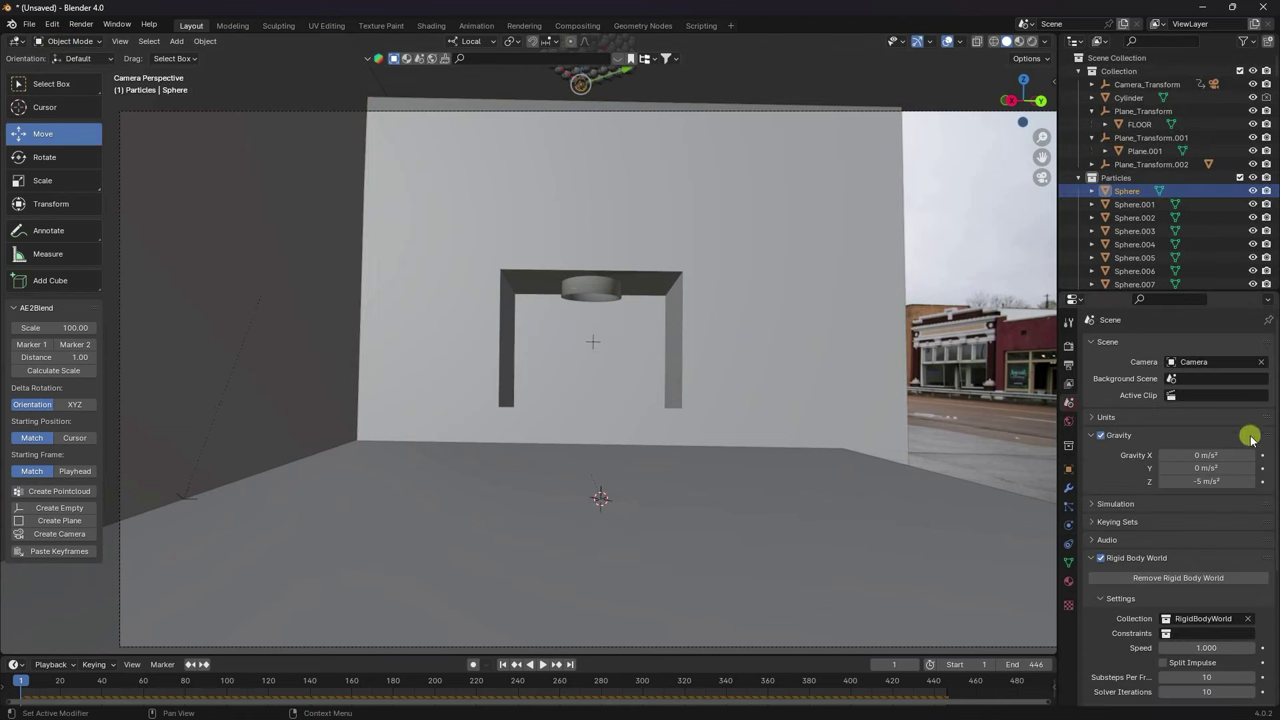
pyautogui.scroll(-5, 1271, 600)
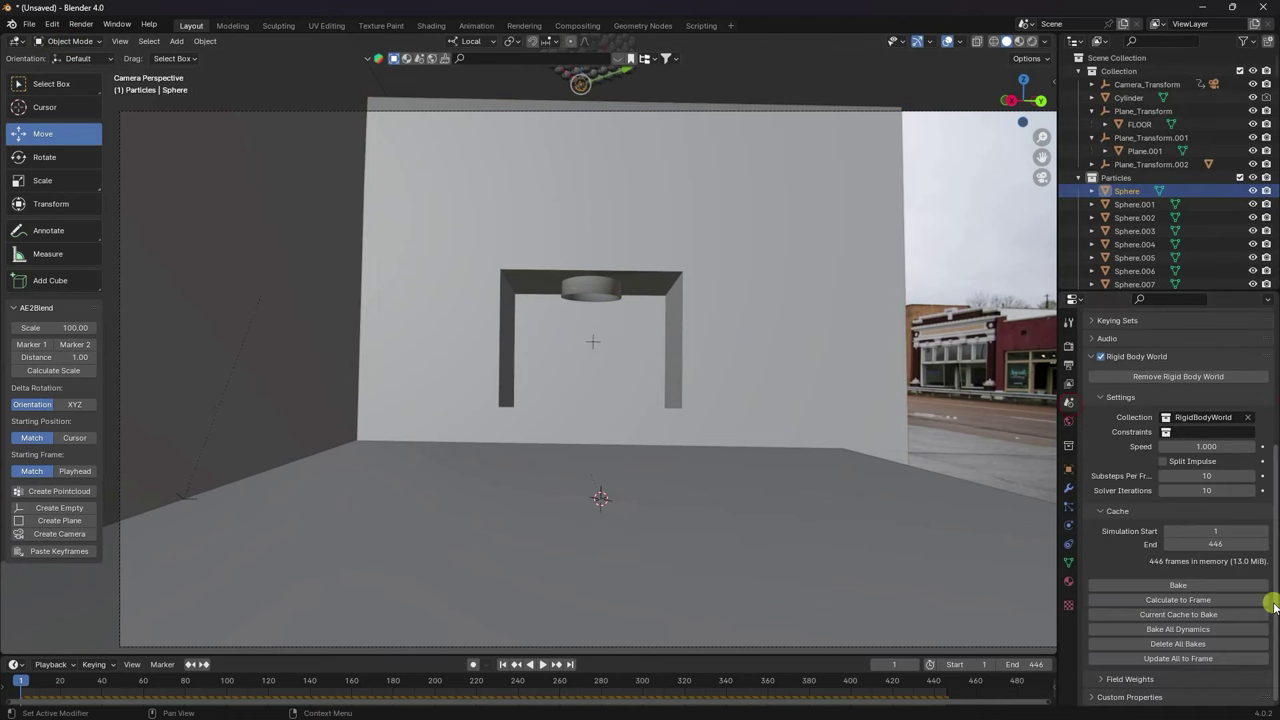
pyautogui.click(1148, 629)
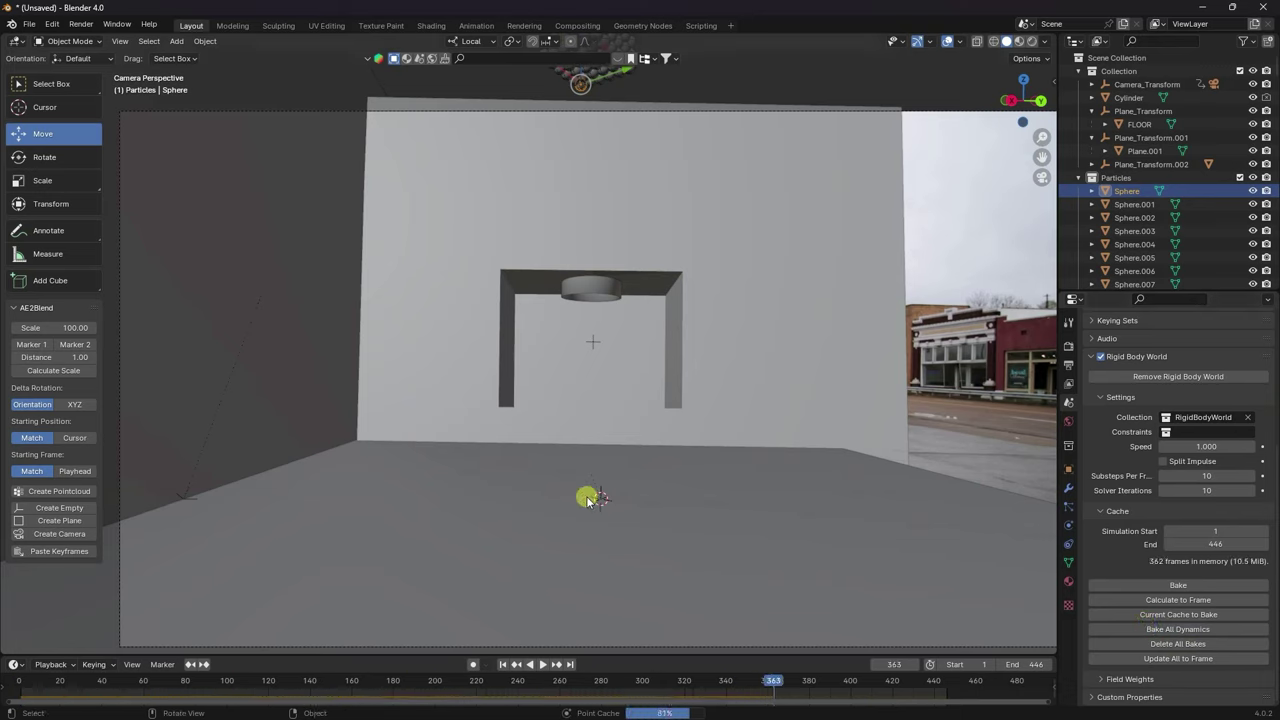
pyautogui.click(677, 503)
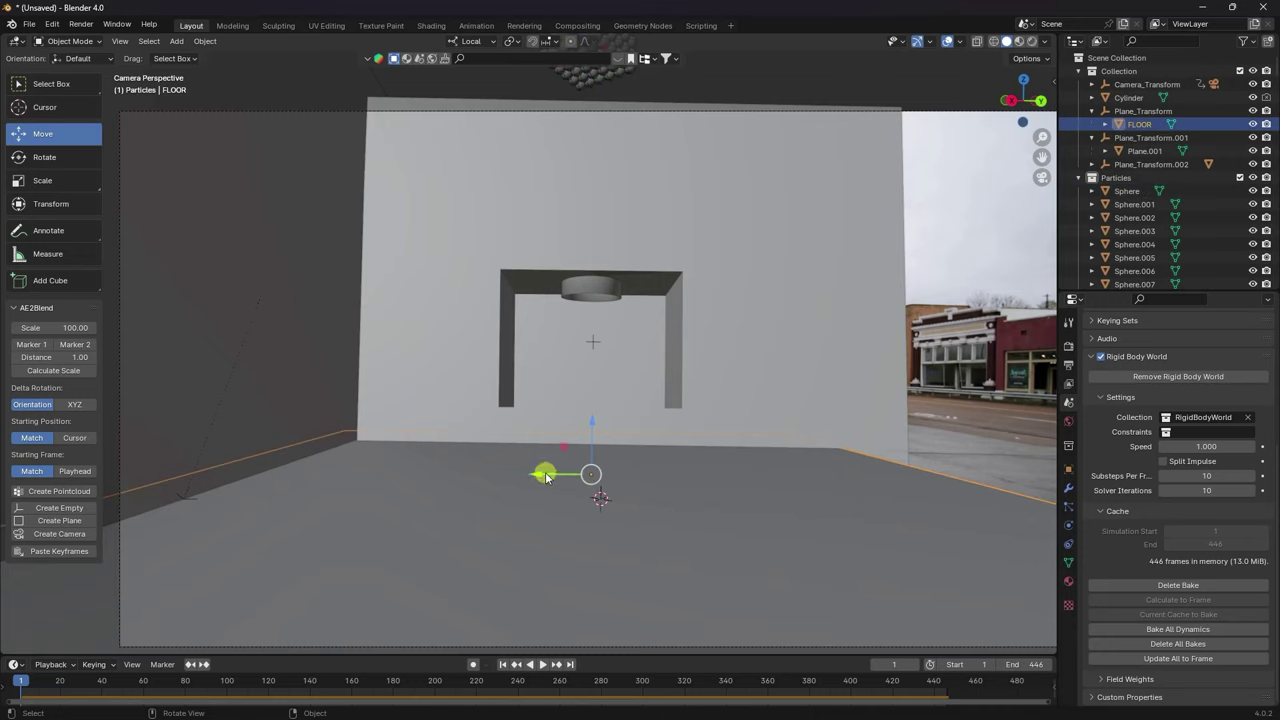
# Scale the FLOOR plane up by 1.364.
pyautogui.press('s')
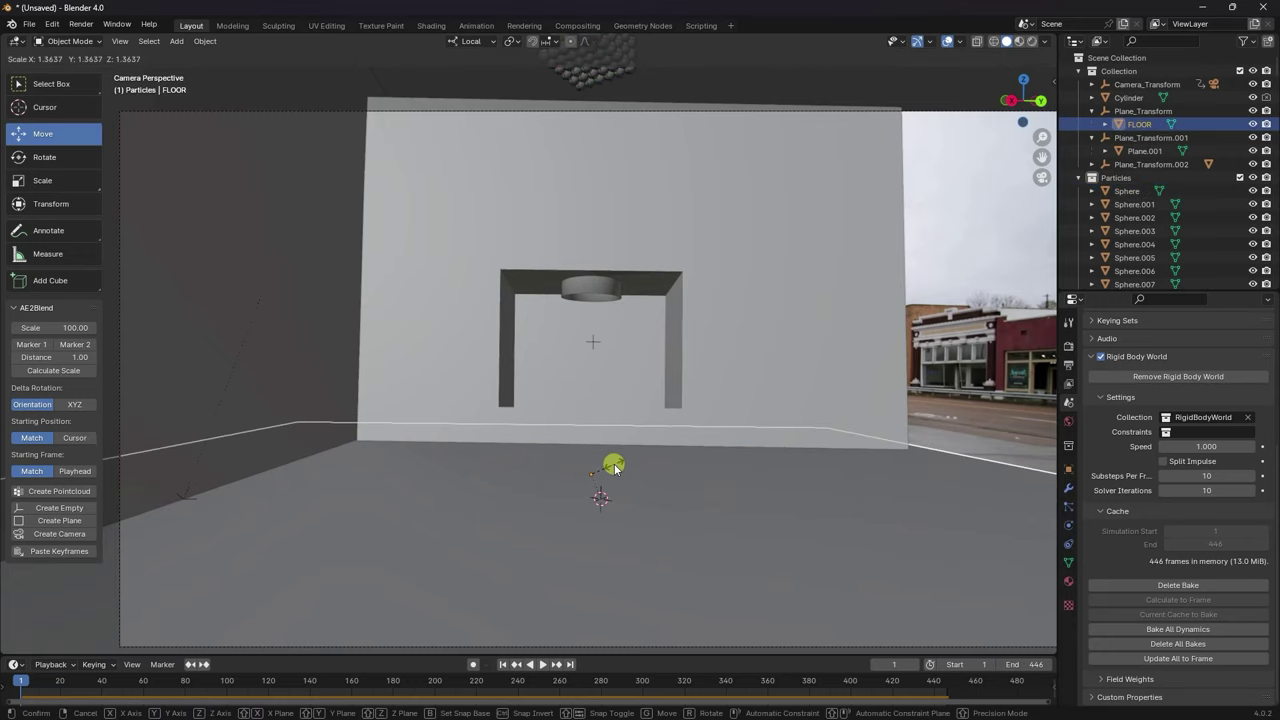
pyautogui.click(615, 467)
pyautogui.click(596, 517)
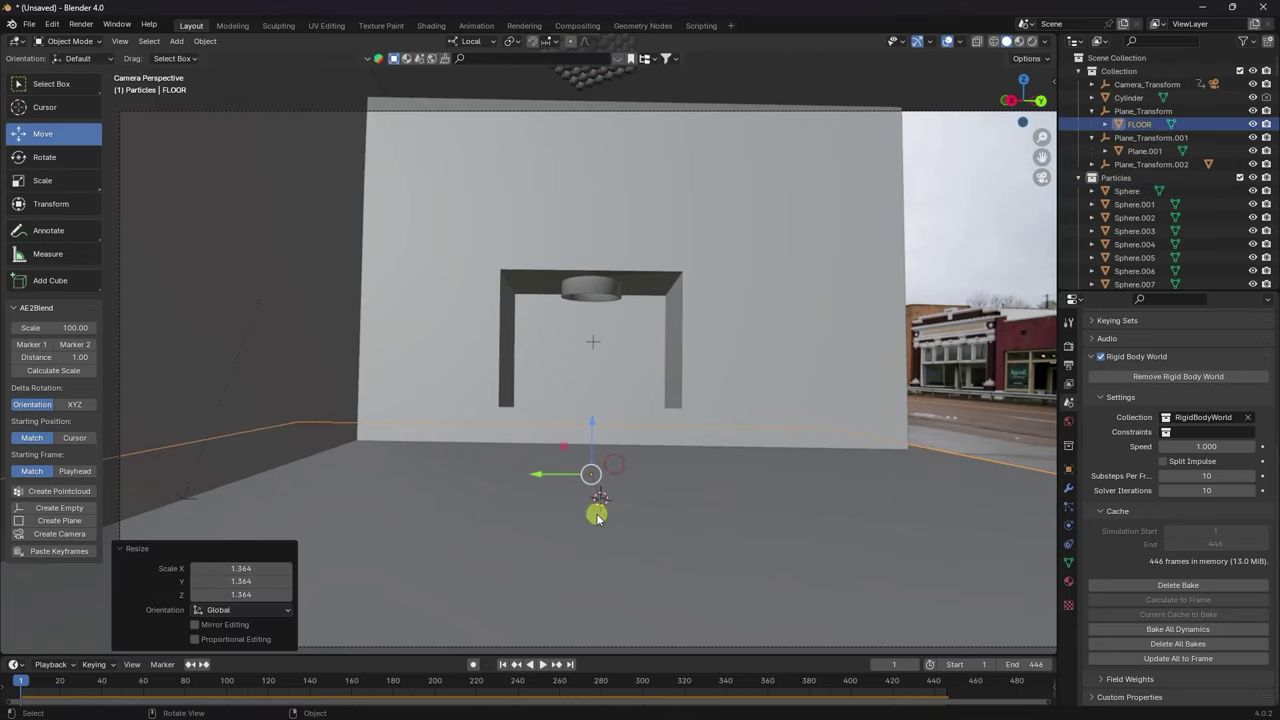
# Play the simulation and pause at frame 236 to watch the spheres pour out.
pyautogui.click(541, 664)
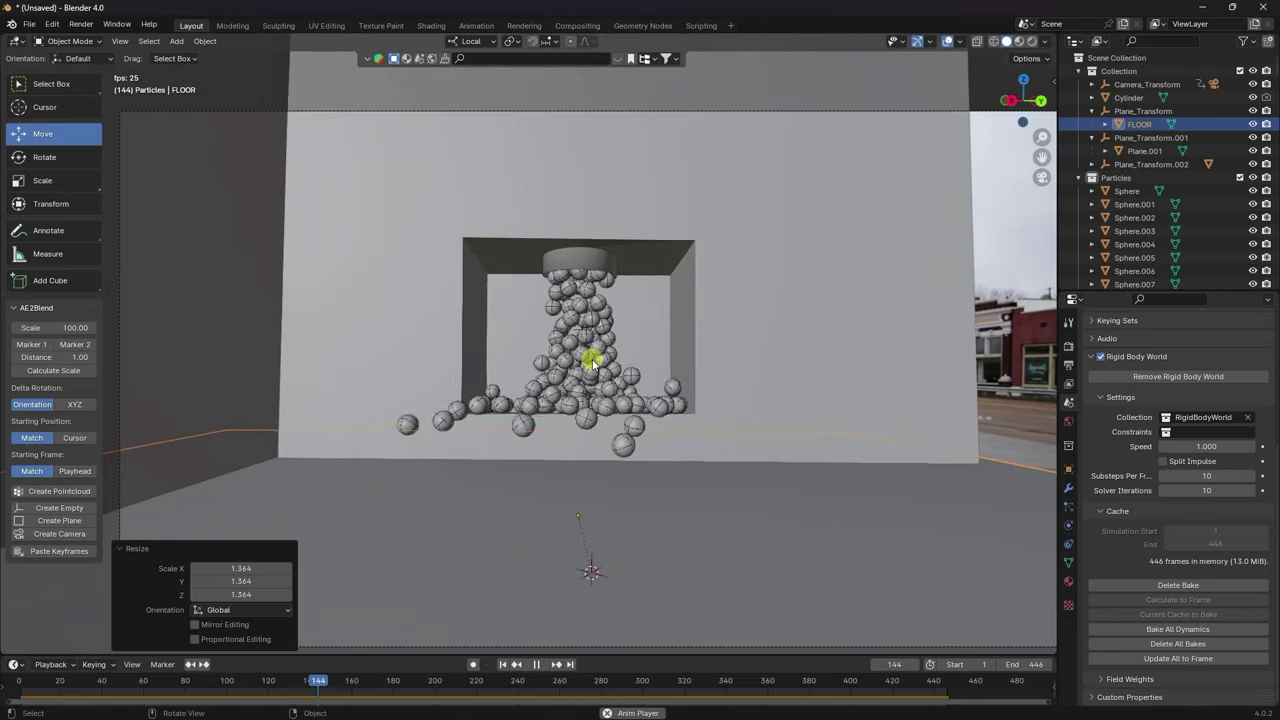
pyautogui.click(541, 664)
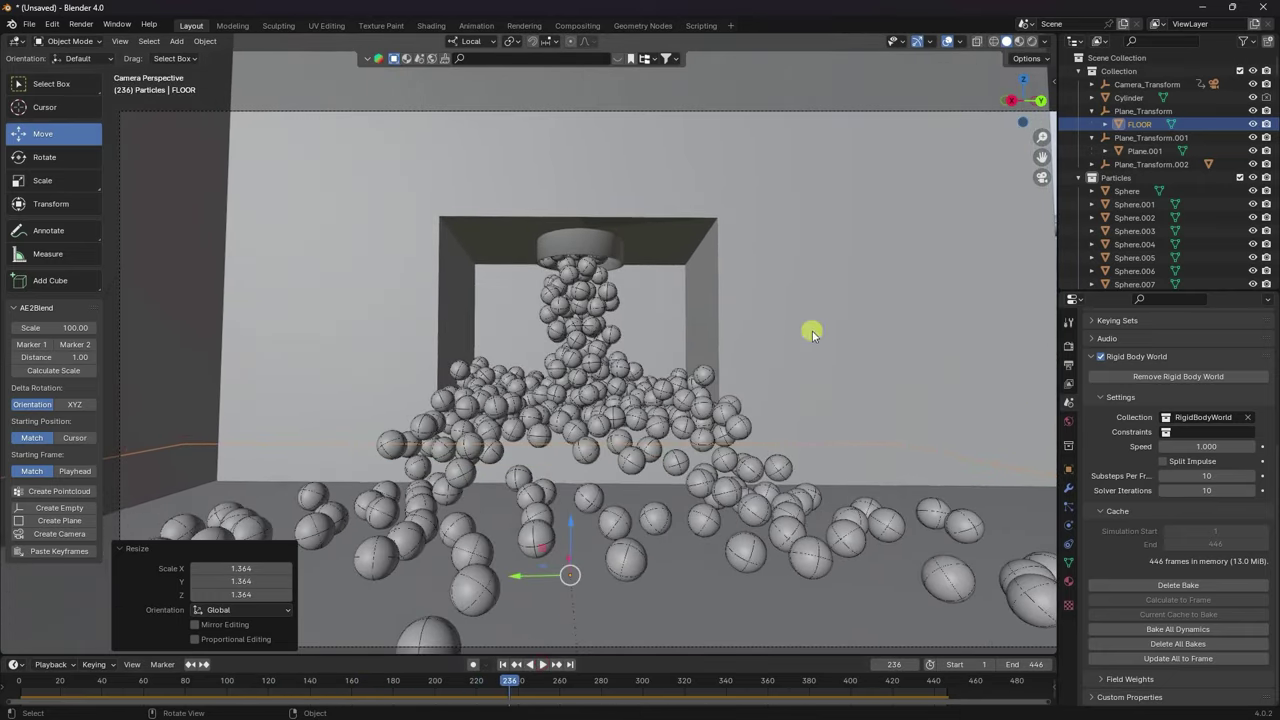
pyautogui.click(1021, 41)
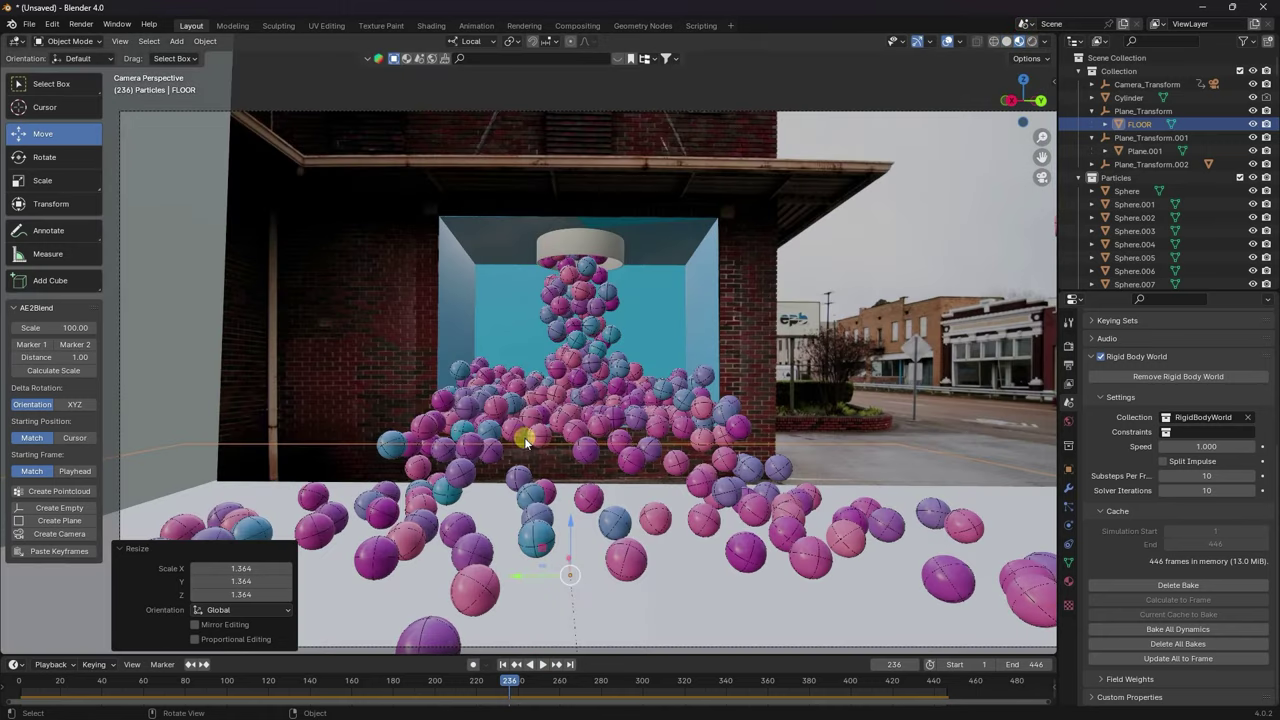
# Select FLOOR.001, preview the scene in Rendered shading, then show World settings in Solid view.
pyautogui.click(204, 338)
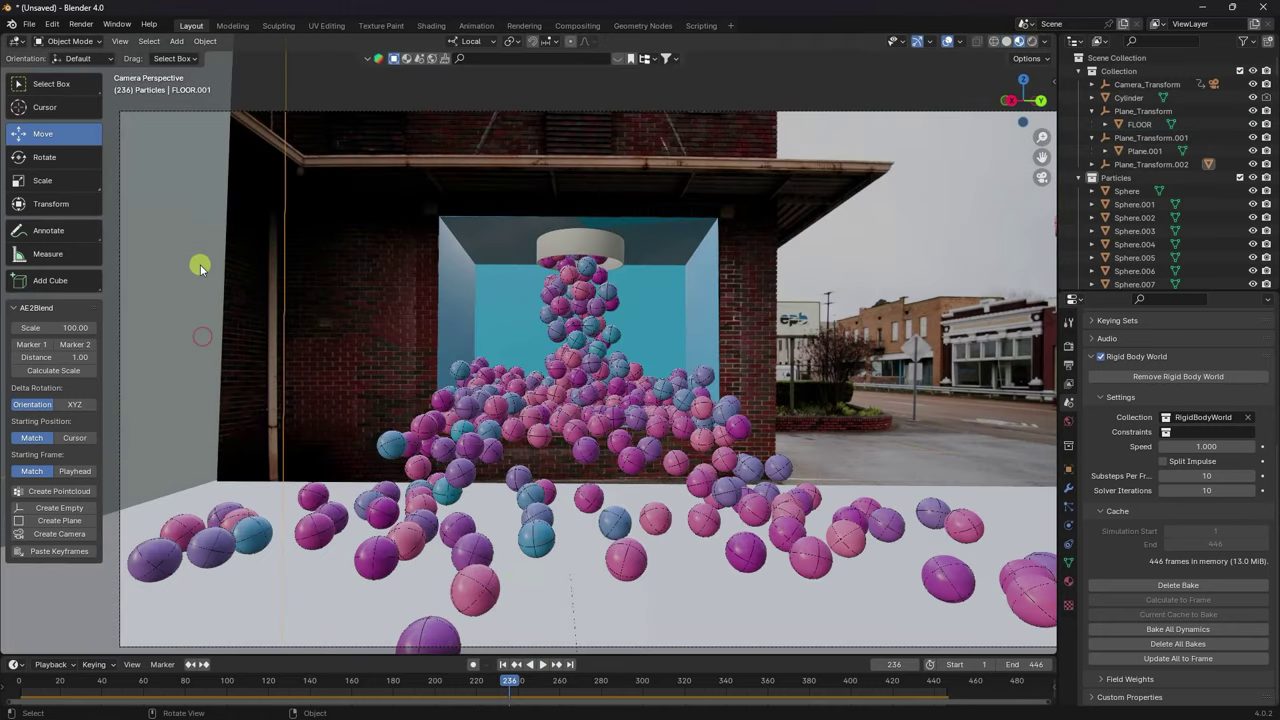
pyautogui.click(1069, 468)
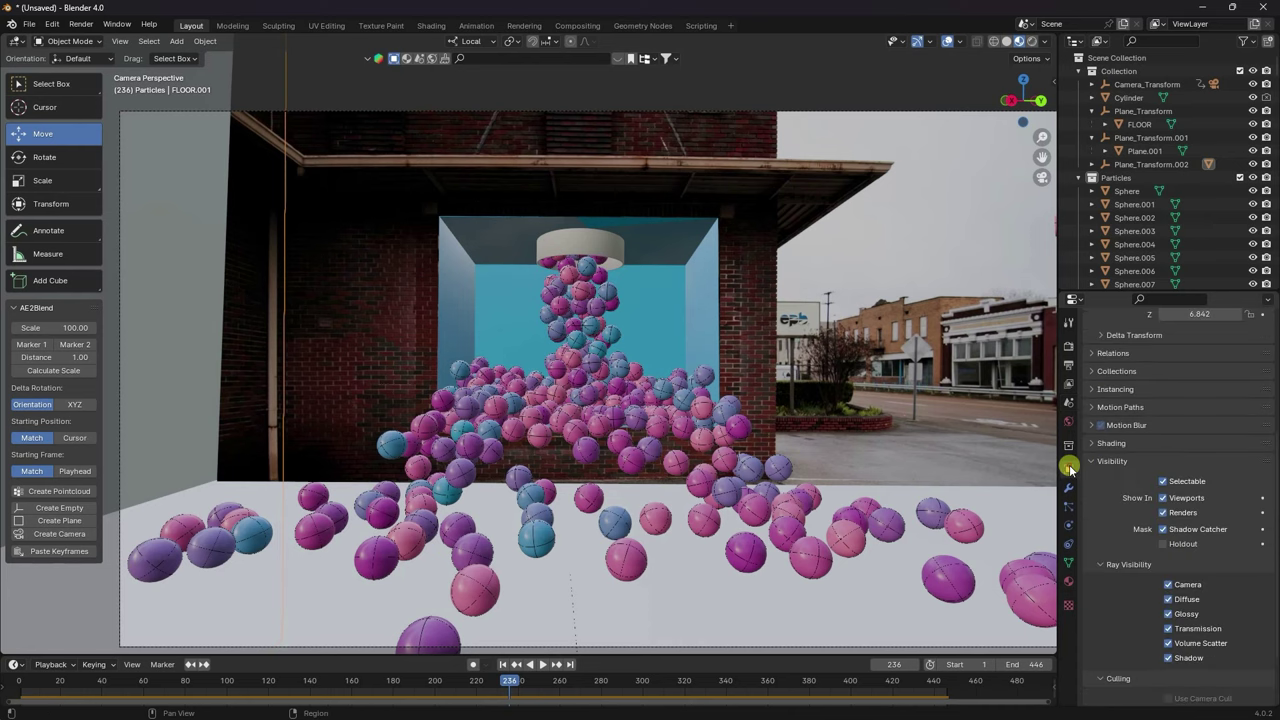
pyautogui.click(1033, 44)
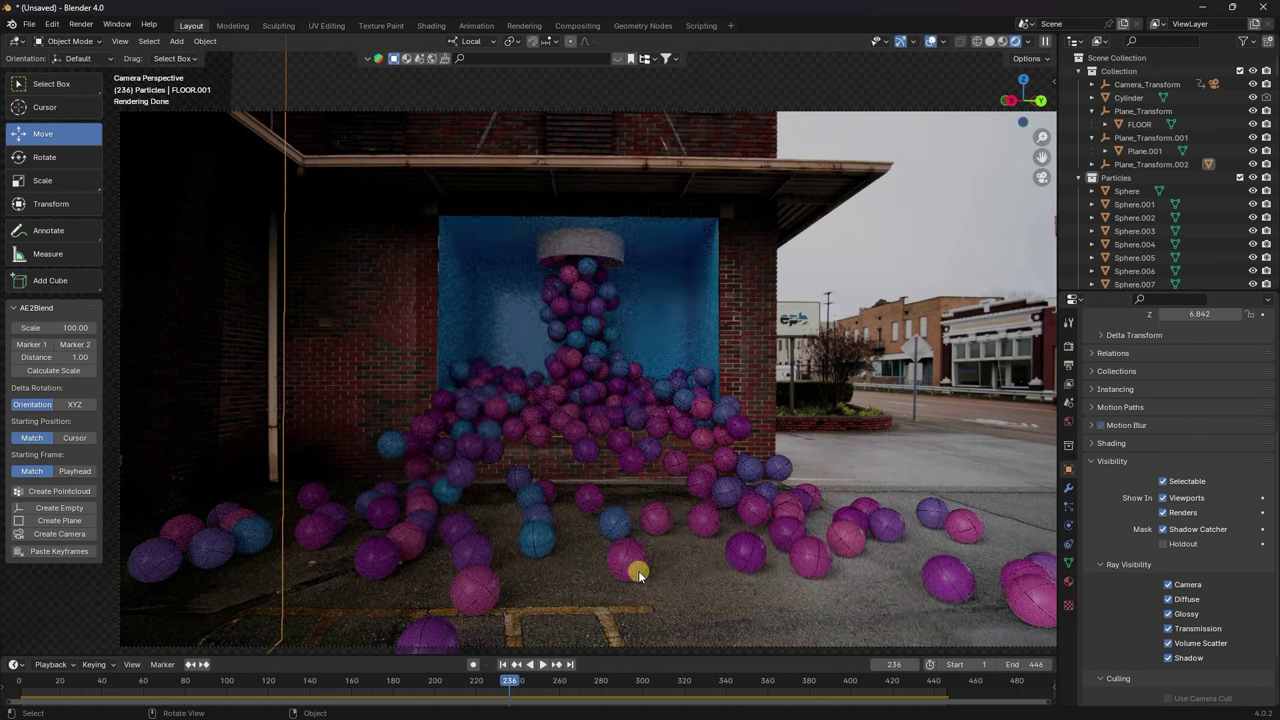
pyautogui.click(1068, 420)
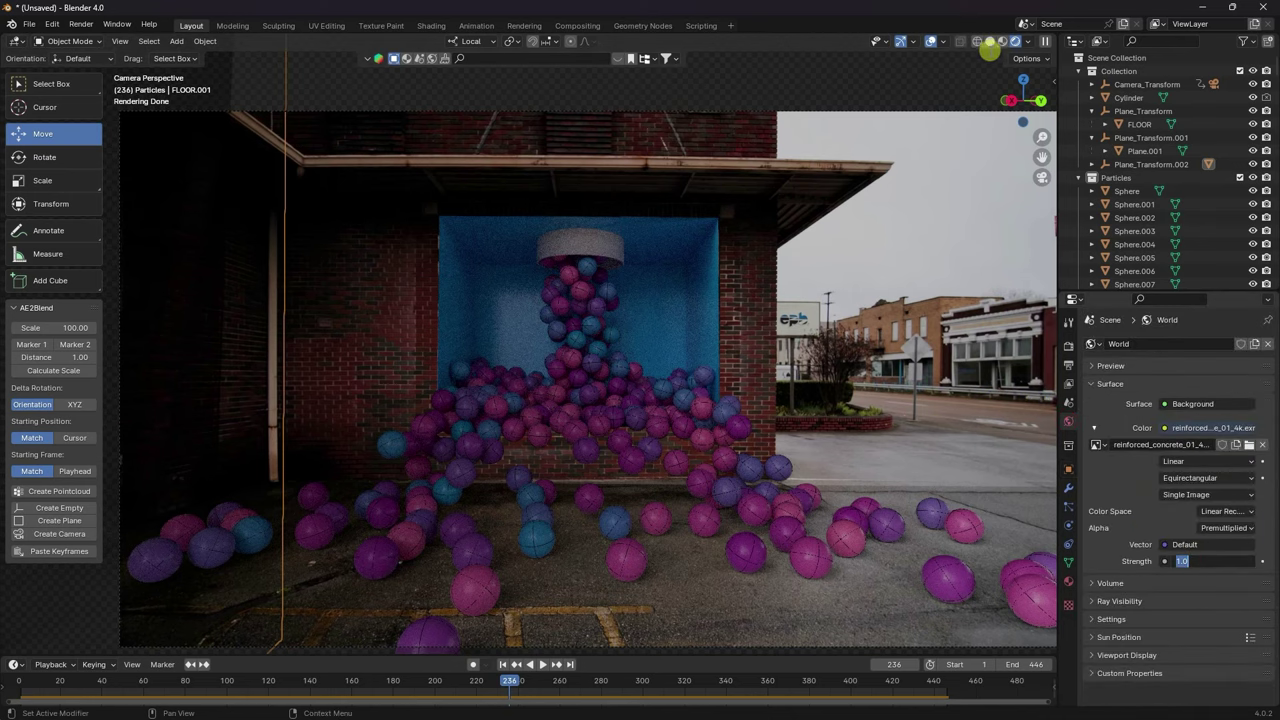
pyautogui.click(990, 49)
pyautogui.click(990, 49)
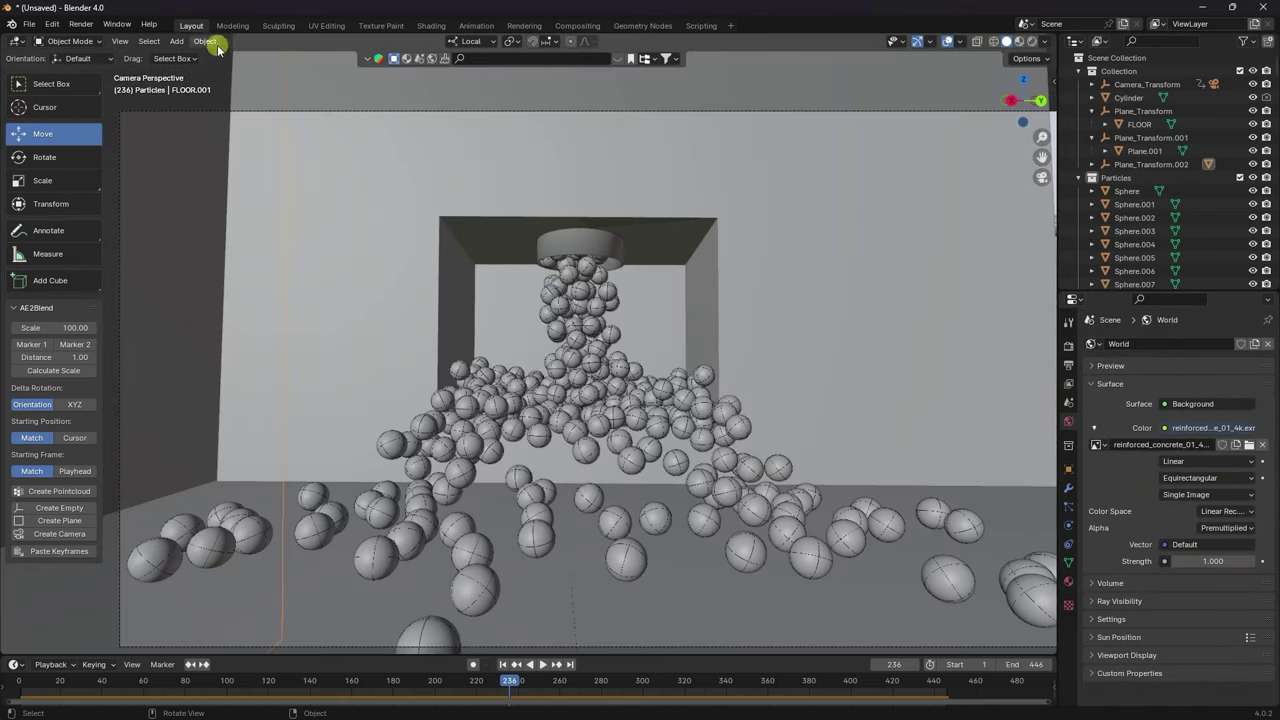
# Add a Sun light and raise it high above the scene.
pyautogui.click(176, 41)
pyautogui.moveTo(215, 217)
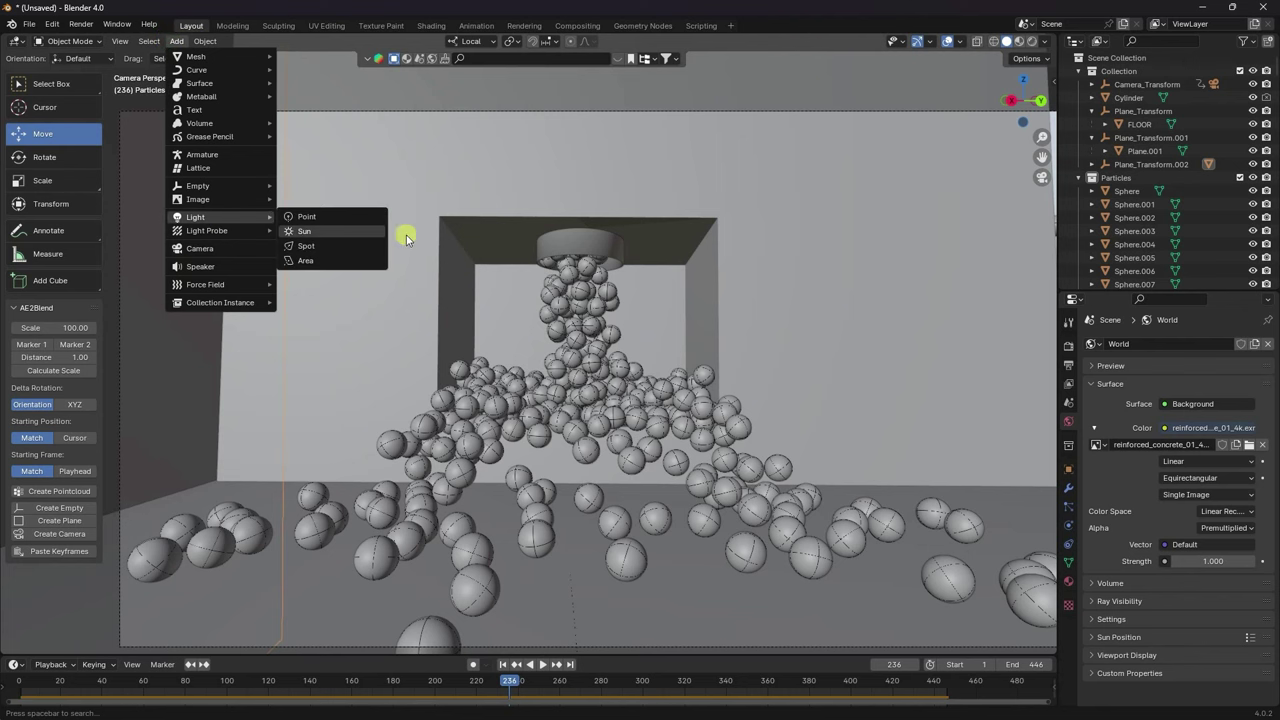
pyautogui.click(318, 232)
pyautogui.moveTo(543, 370); pyautogui.dragTo(543, 366, button='middle')
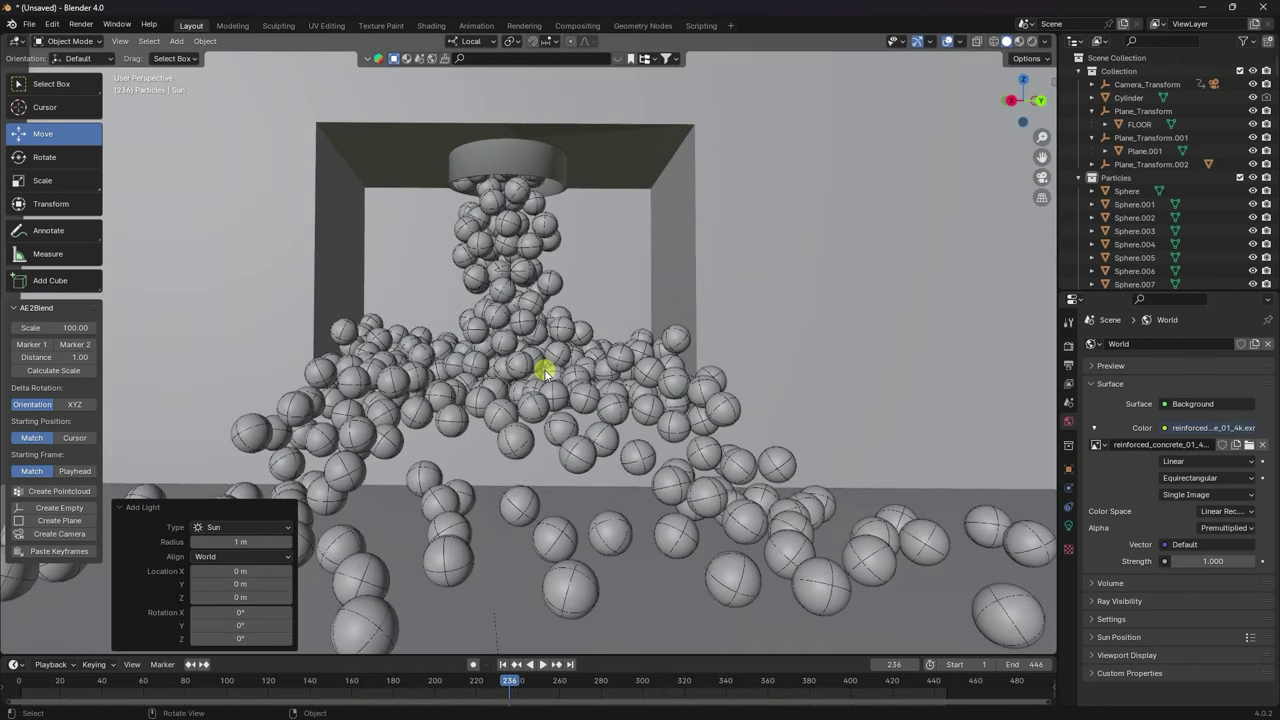
pyautogui.moveTo(1043, 147); pyautogui.dragTo(963, 466)
pyautogui.moveTo(963, 466); pyautogui.dragTo(815, 320, button='middle')
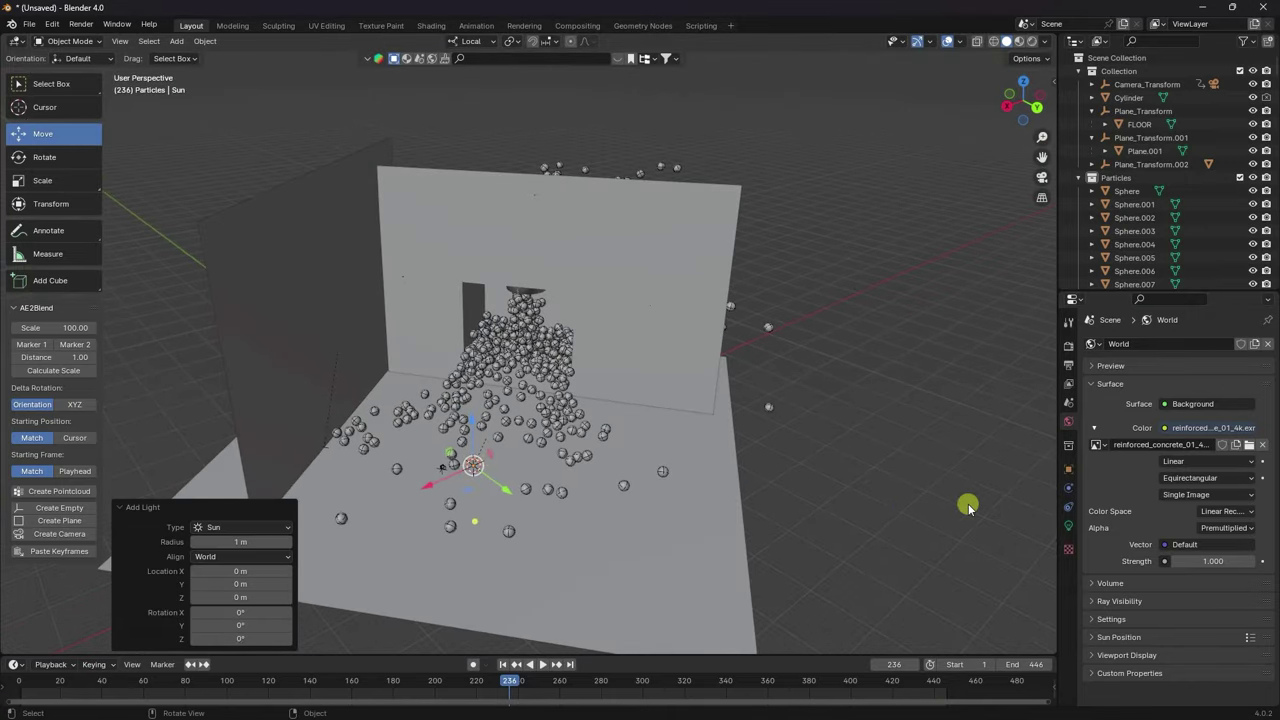
pyautogui.moveTo(470, 420); pyautogui.dragTo(507, 252)
# In top view, move the Sun to X -45.321 m, Y 57.313 m beside the scene.
pyautogui.press('KP_7')
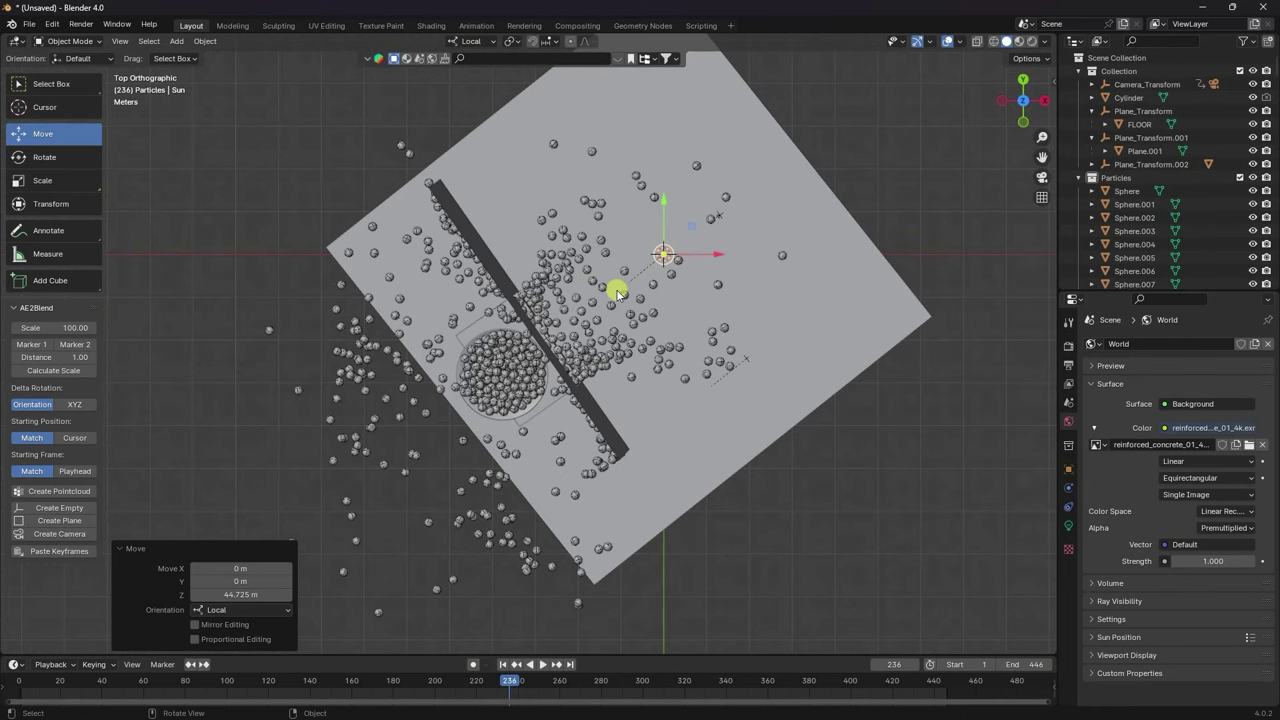
pyautogui.moveTo(600, 278); pyautogui.dragTo(636, 369, button='middle')
pyautogui.keyDown('shift'); pyautogui.moveTo(686, 277); pyautogui.dragTo(740, 357, button='middle'); pyautogui.keyUp('shift')
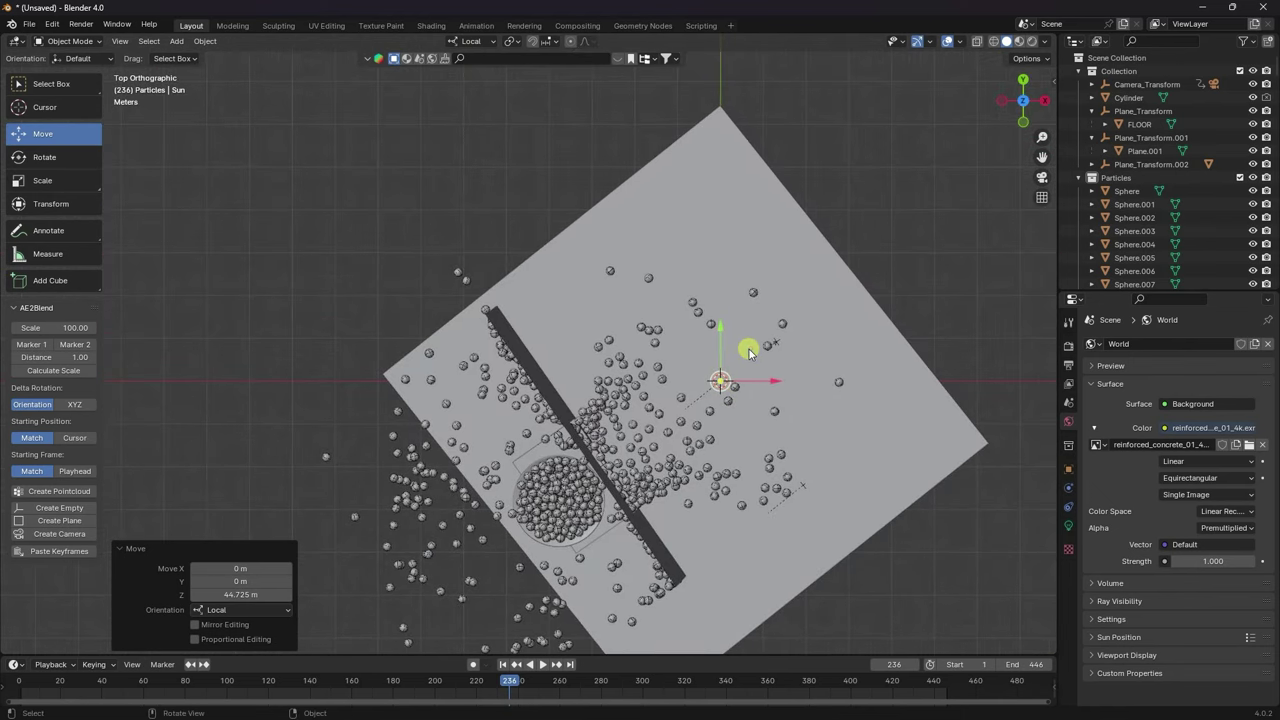
pyautogui.moveTo(749, 349); pyautogui.dragTo(538, 106)
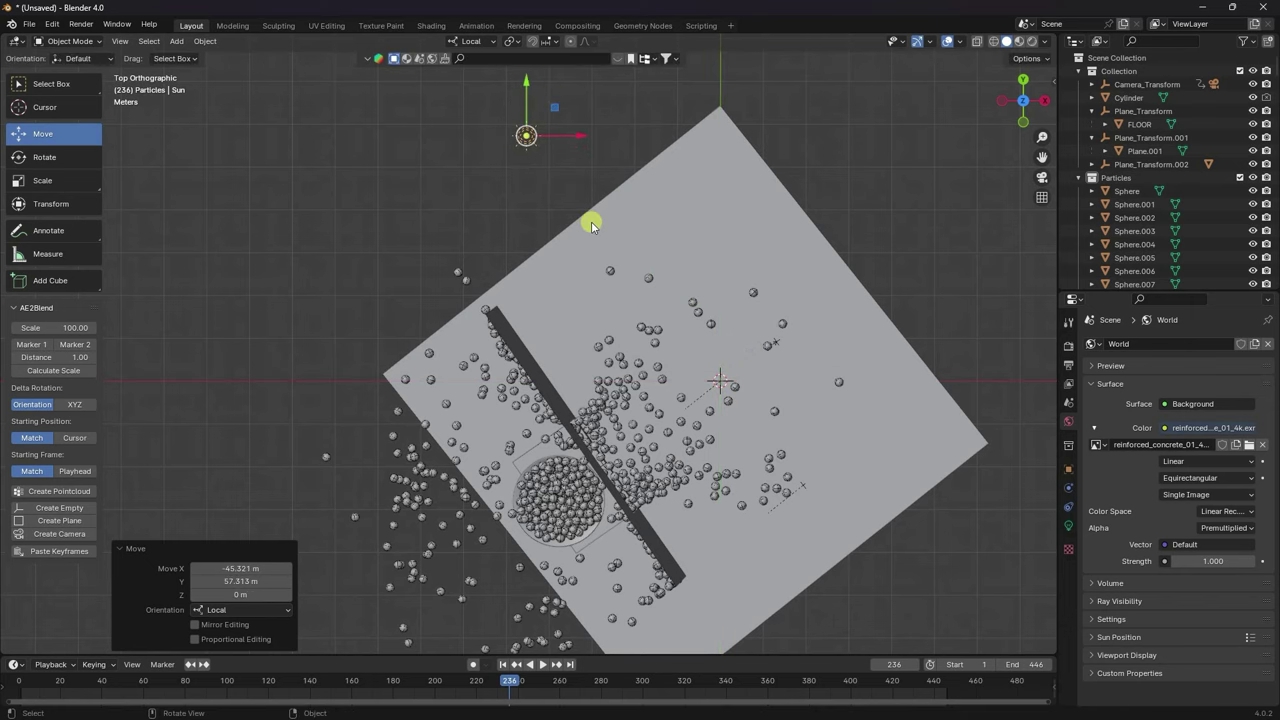
pyautogui.moveTo(589, 220); pyautogui.dragTo(210, 115, button='middle')
# Tilt the Sun toward the spheres, about 55.6° and 14.9°.
pyautogui.click(36, 154)
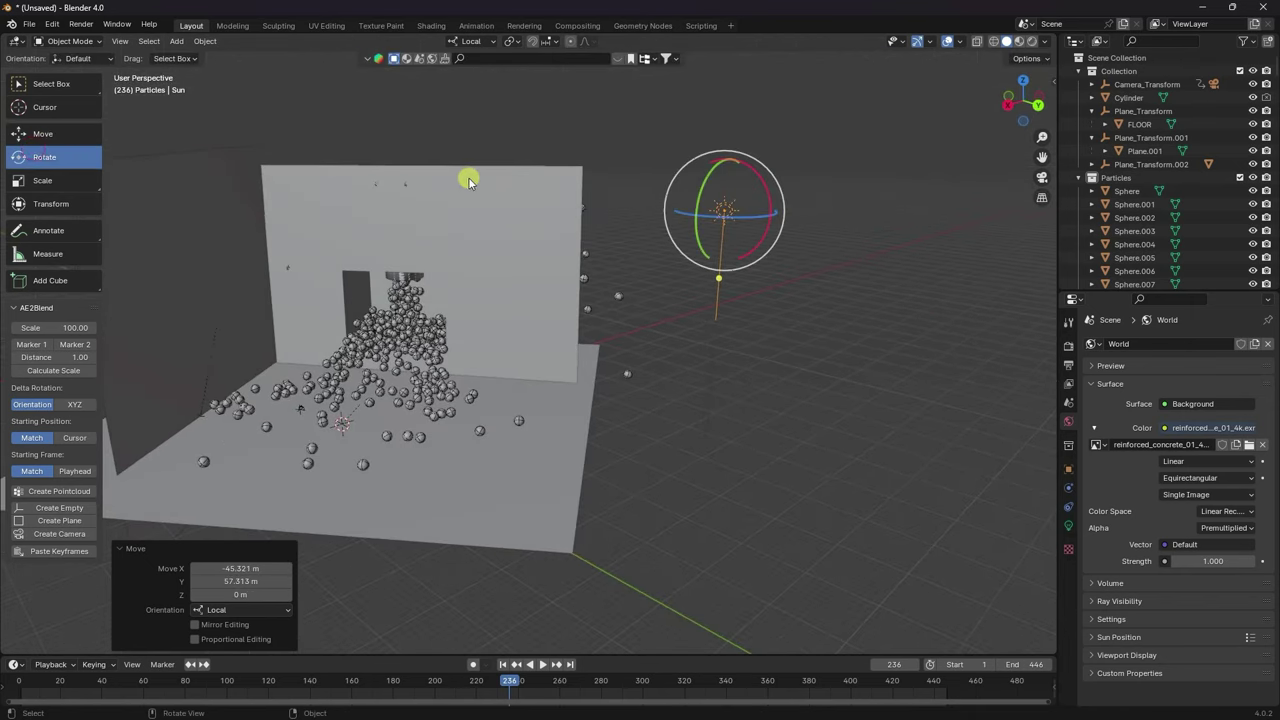
pyautogui.moveTo(761, 278); pyautogui.dragTo(651, 297, button='middle')
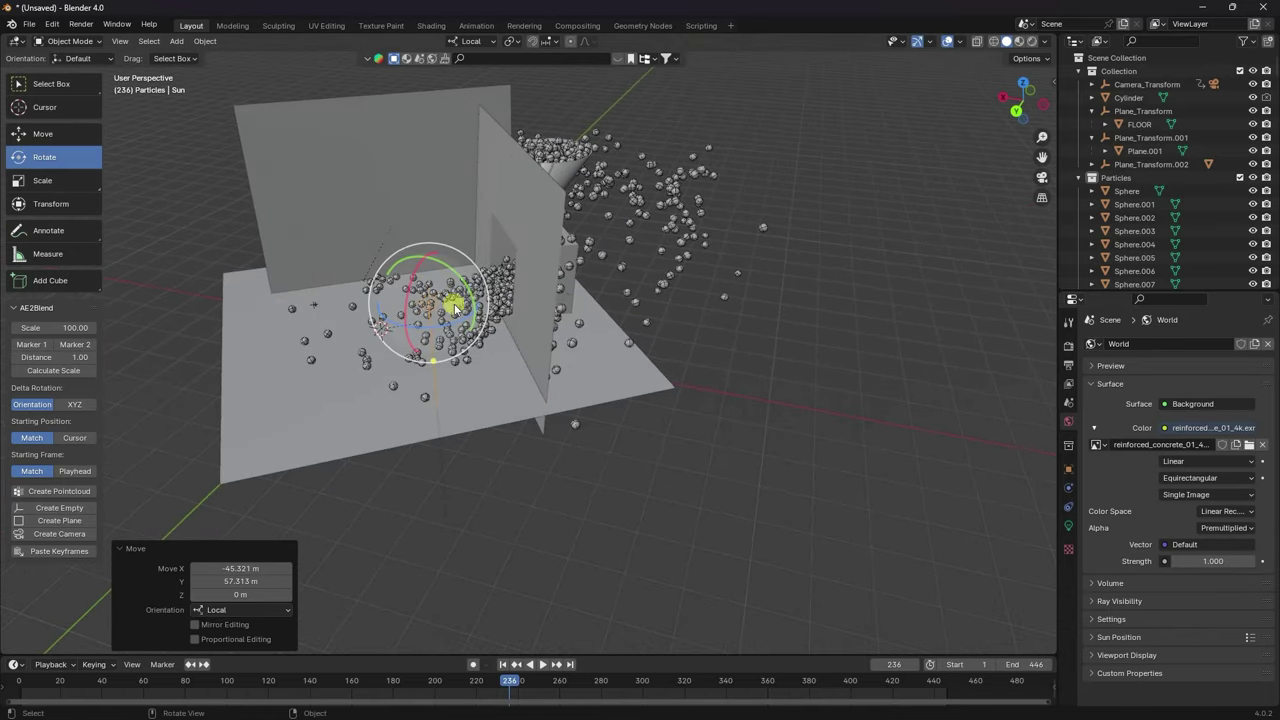
pyautogui.moveTo(433, 292); pyautogui.dragTo(455, 366)
pyautogui.moveTo(455, 366); pyautogui.dragTo(390, 364, button='middle')
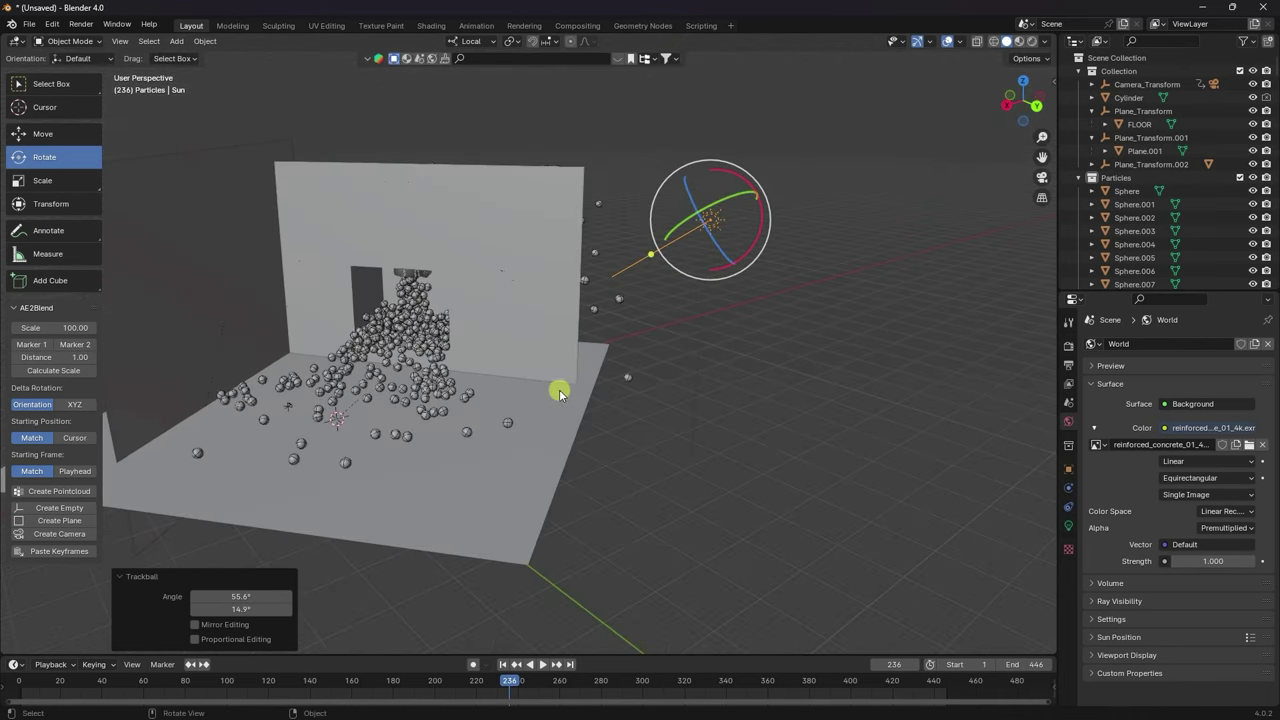
# Set the Sun light's strength to 1.5 and angle to 20°.
pyautogui.click(33, 133)
pyautogui.click(1067, 524)
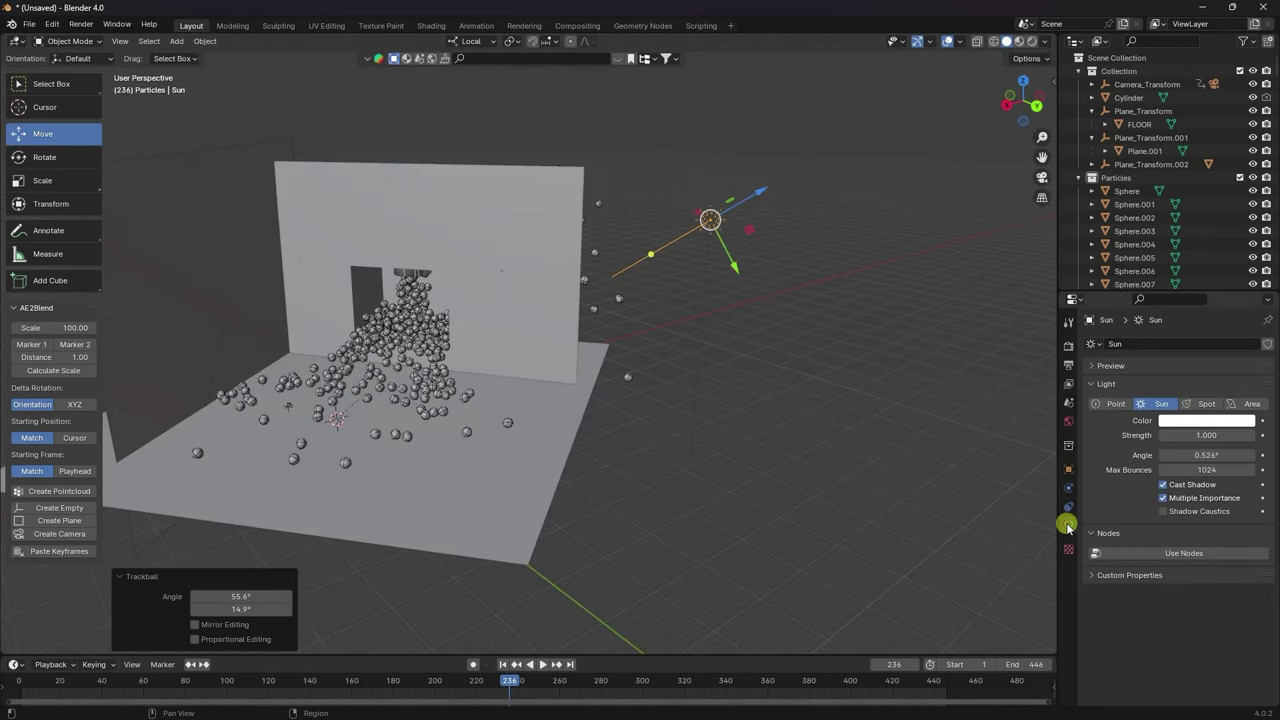
pyautogui.click(1197, 435)
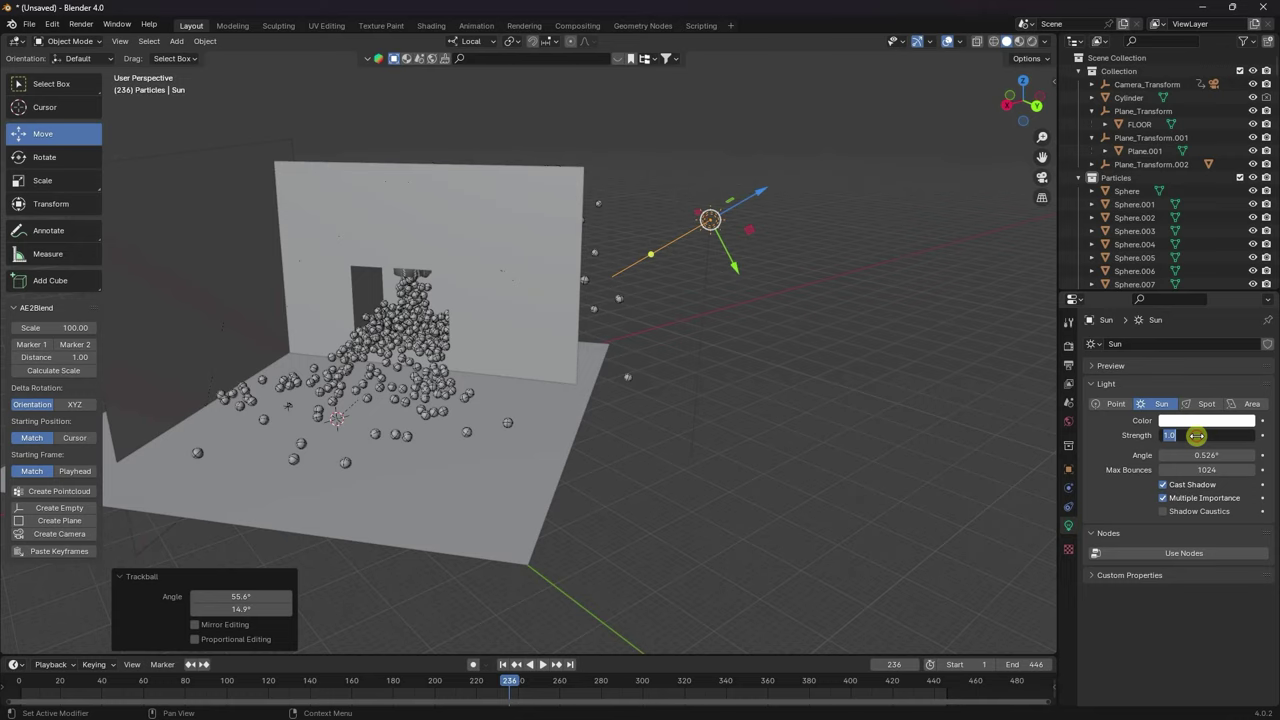
pyautogui.press('Return')
pyautogui.click(1198, 454)
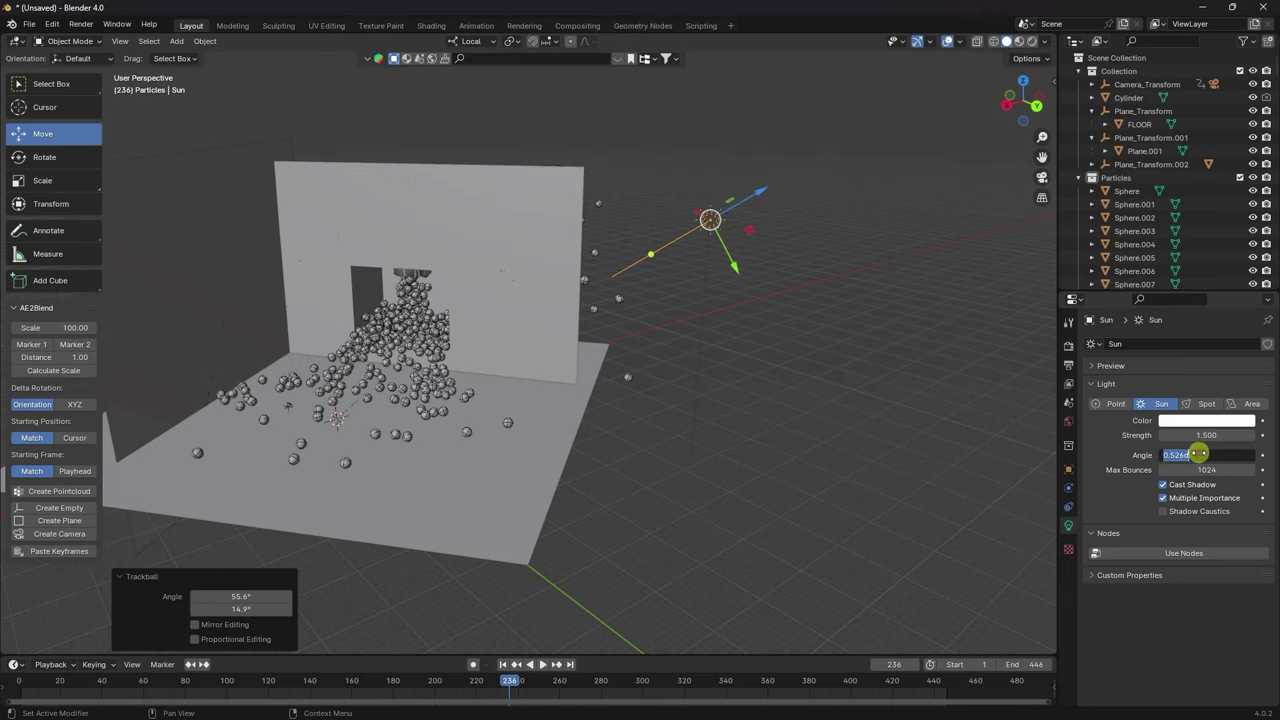
pyautogui.write('20')
pyautogui.press('Return')
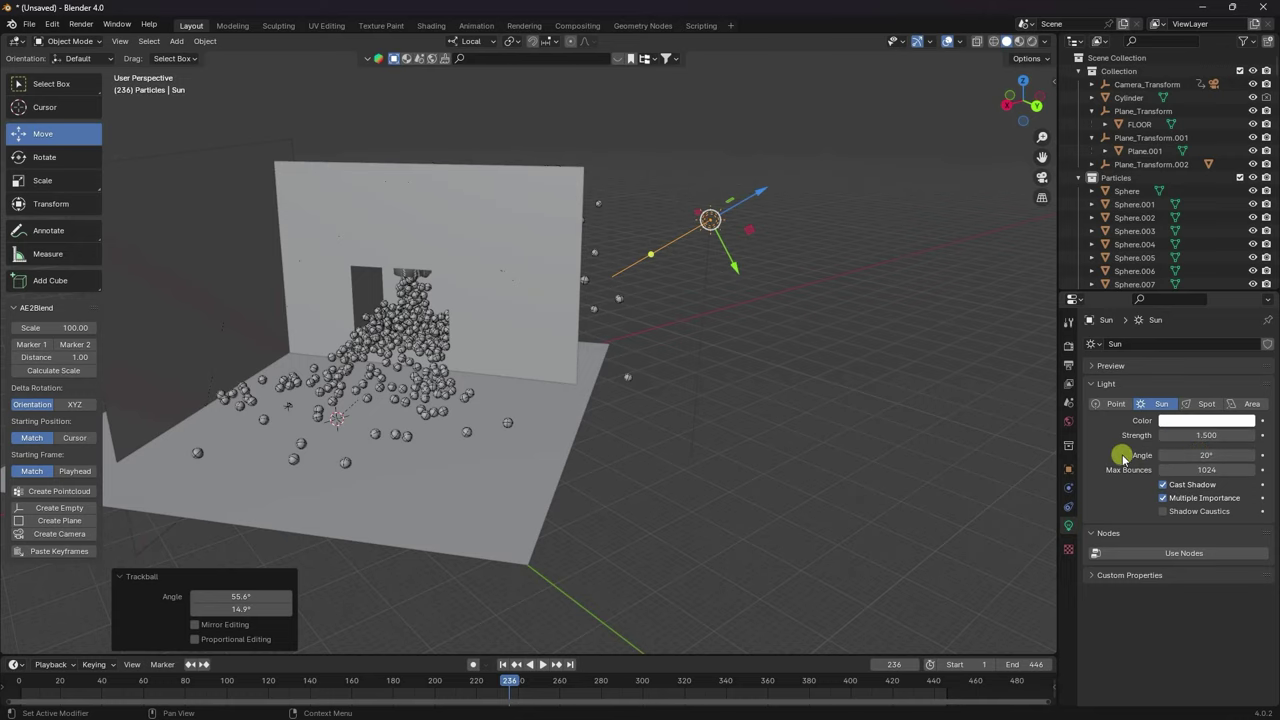
# Preview the camera view rendered, trying World strength 1.2 before resetting it to 1.0.
pyautogui.press('KP_0')
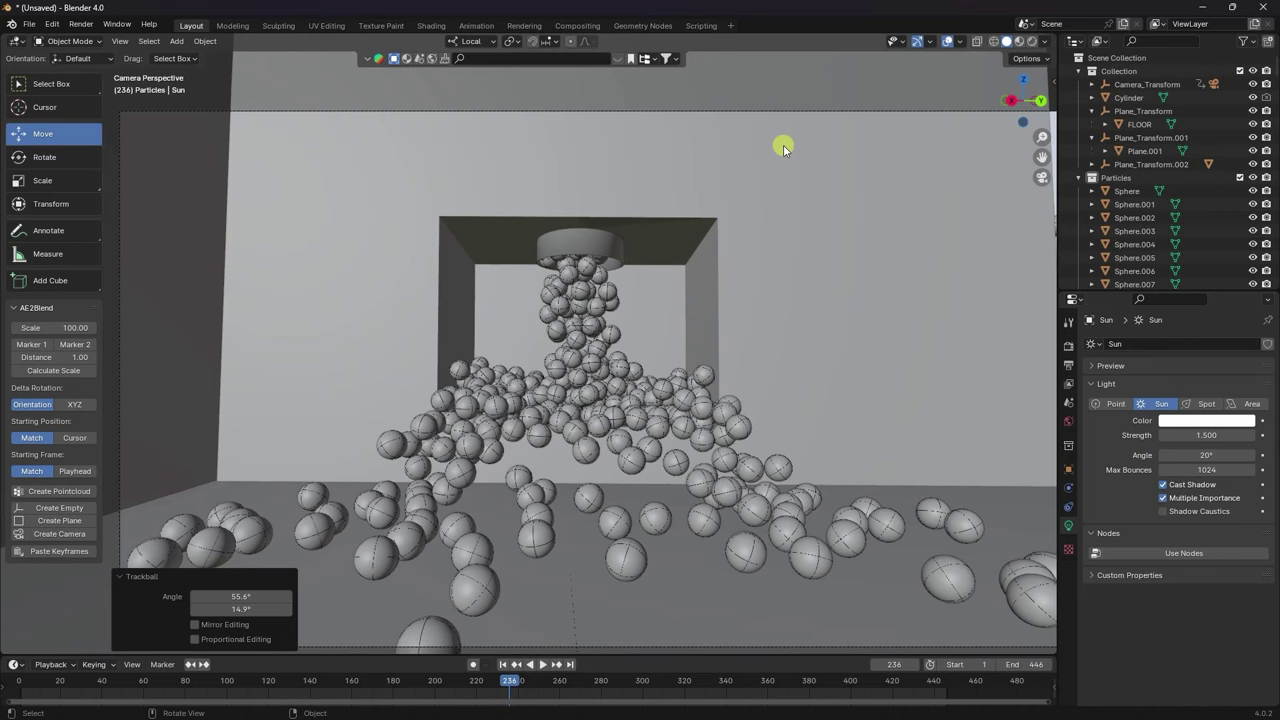
pyautogui.click(1031, 41)
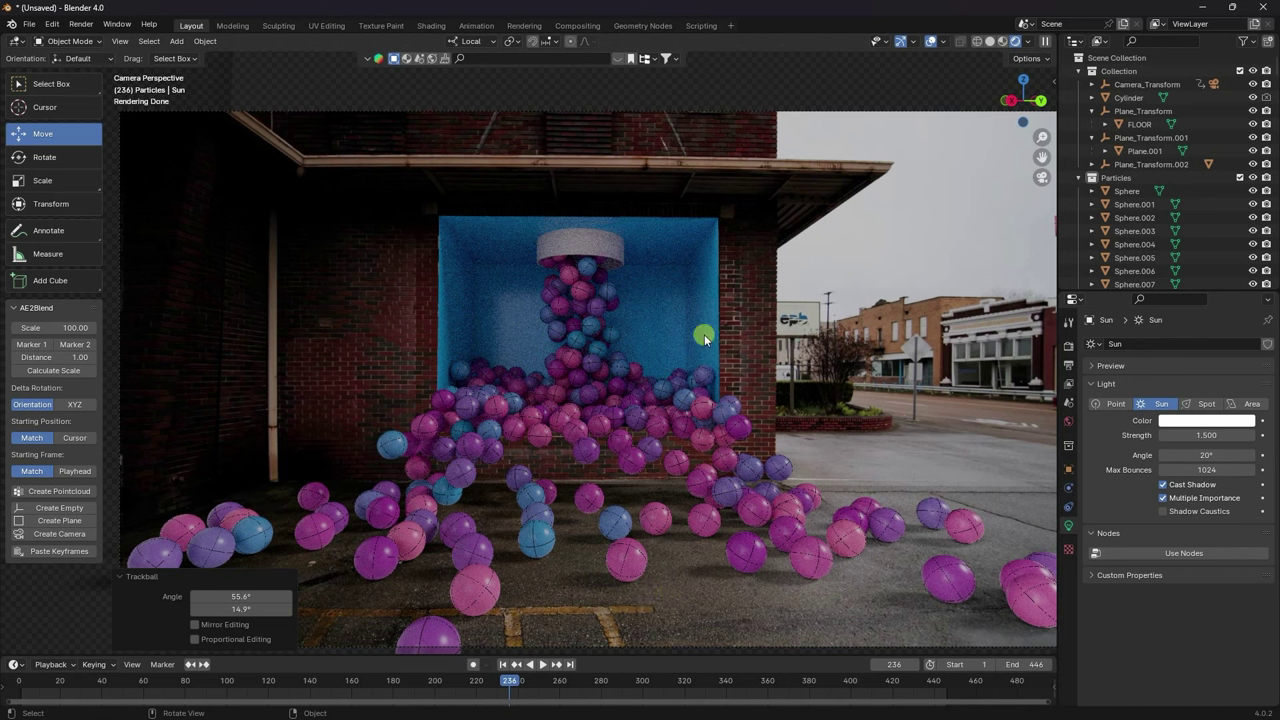
pyautogui.click(1068, 421)
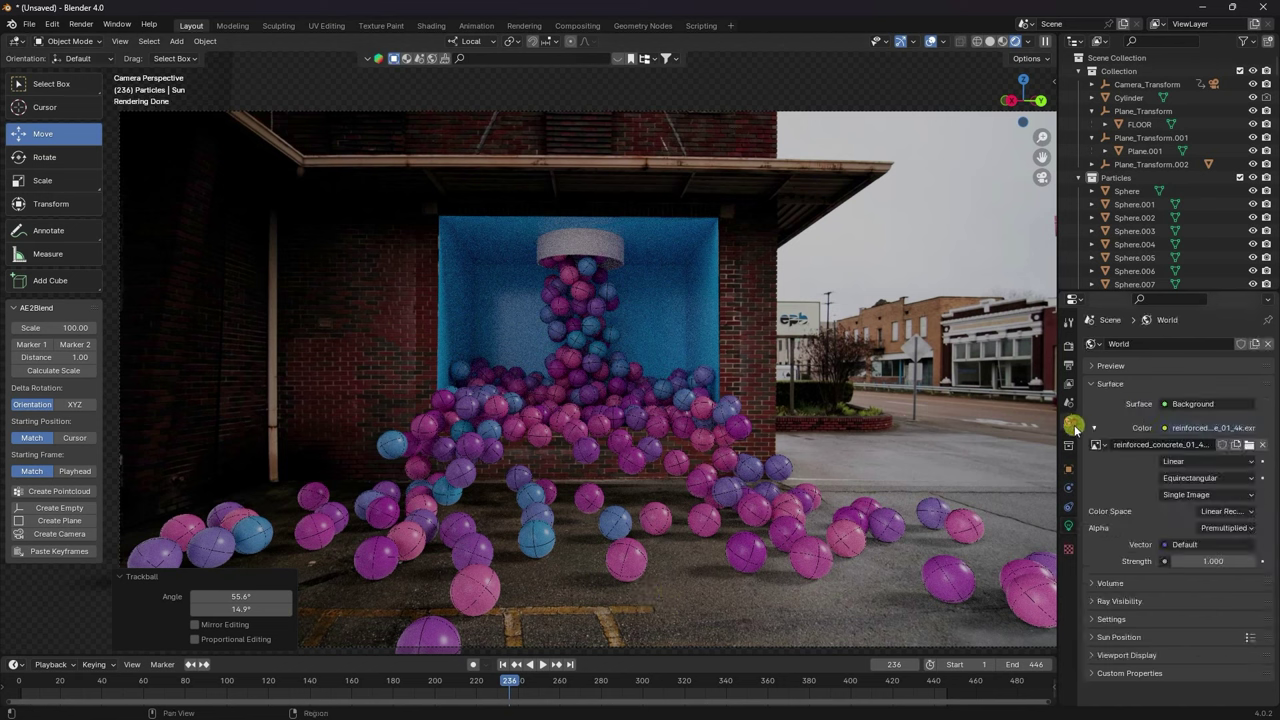
pyautogui.click(1196, 561)
pyautogui.write('1.2')
pyautogui.press('Return')
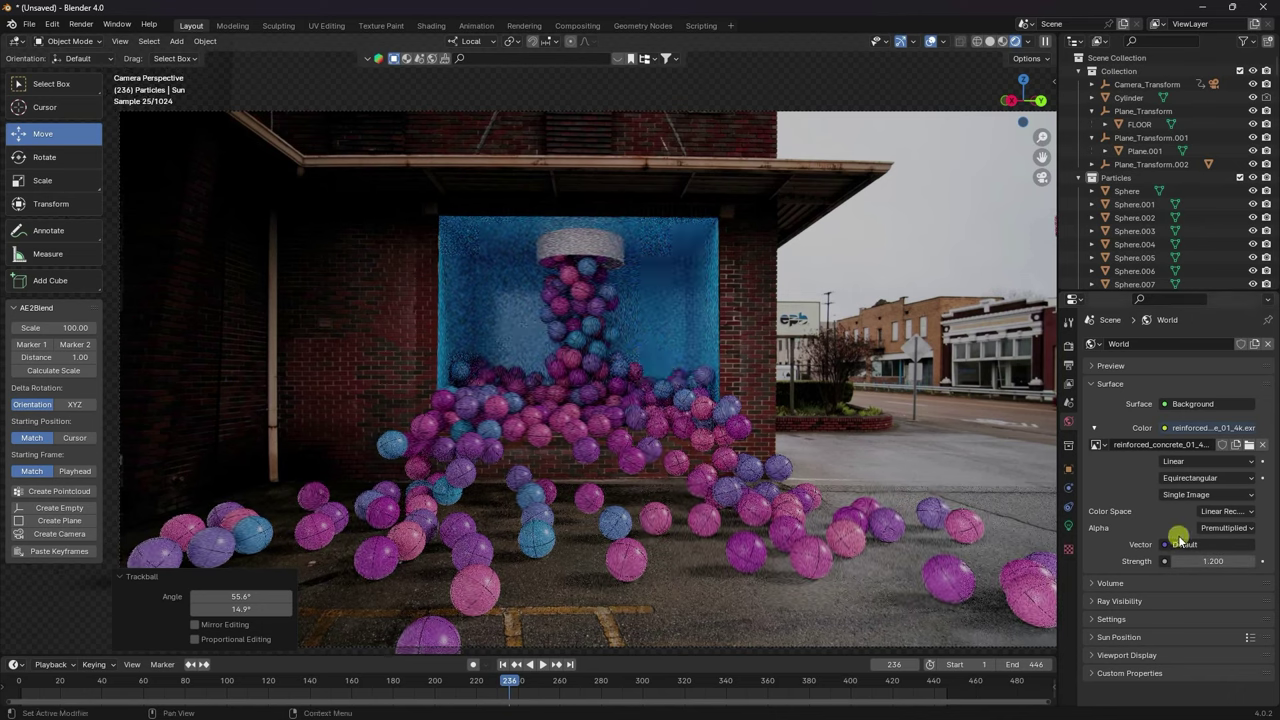
pyautogui.write('1')
pyautogui.press('Return')
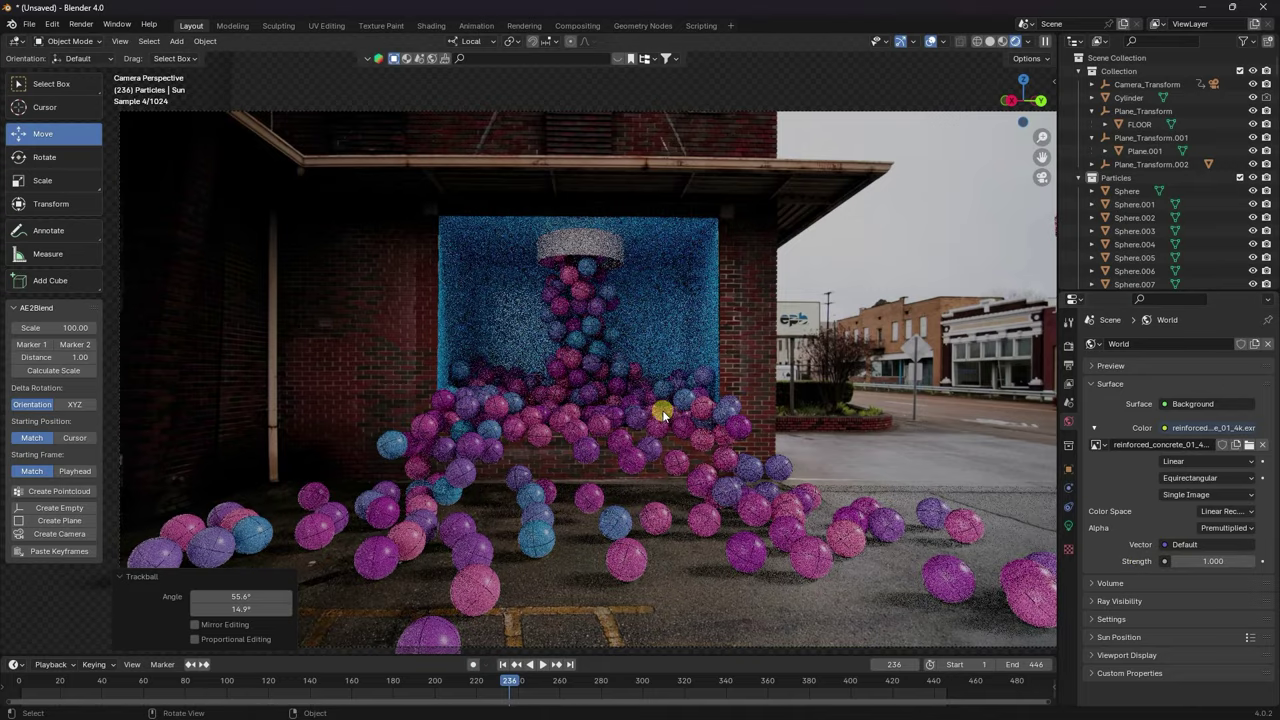
pyautogui.moveTo(680, 362); pyautogui.dragTo(623, 252, button='middle')
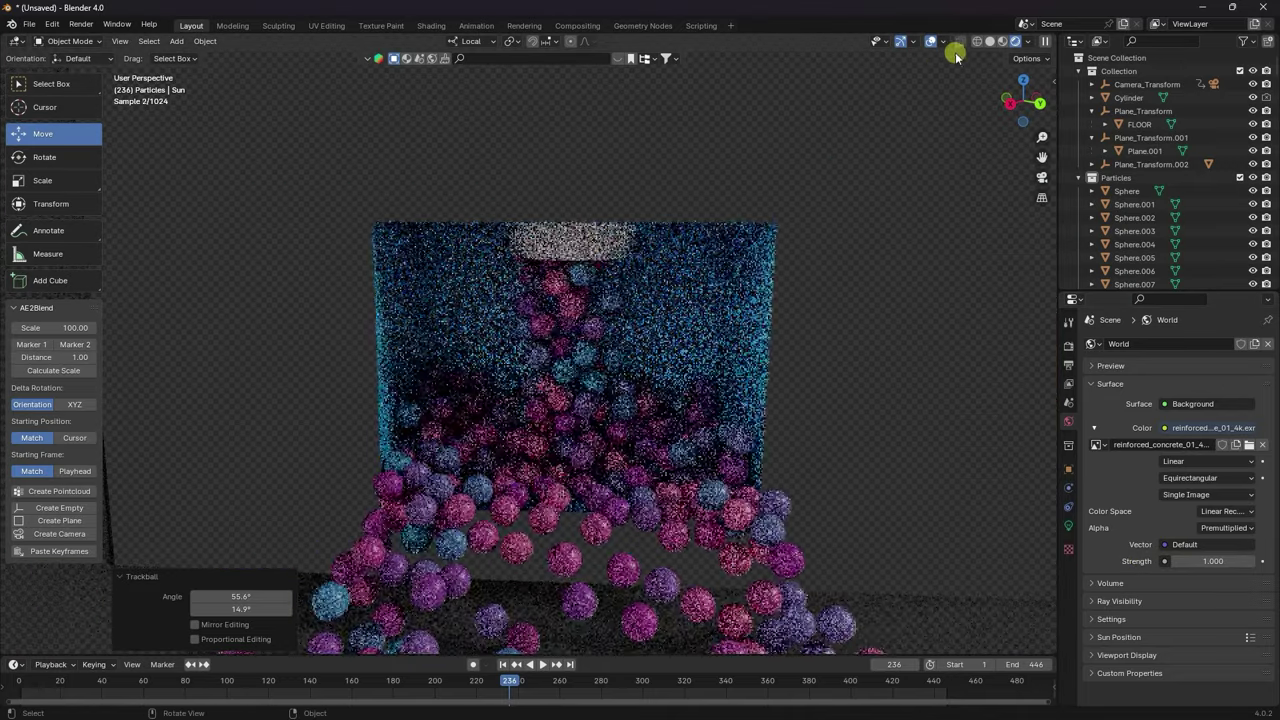
pyautogui.click(990, 41)
pyautogui.moveTo(589, 394); pyautogui.dragTo(551, 383, button='middle')
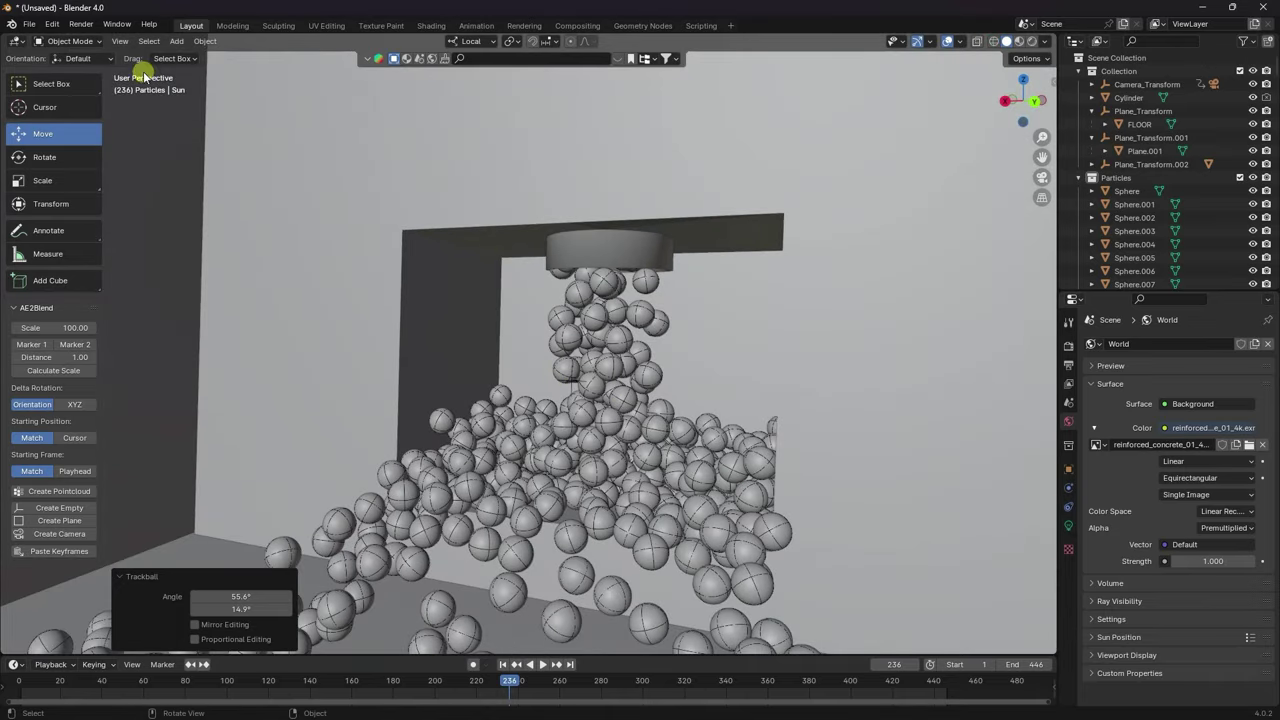
# Go to the first frame, add a Plane mesh and scale it up twice.
pyautogui.click(178, 42)
pyautogui.click(506, 664)
pyautogui.click(176, 41)
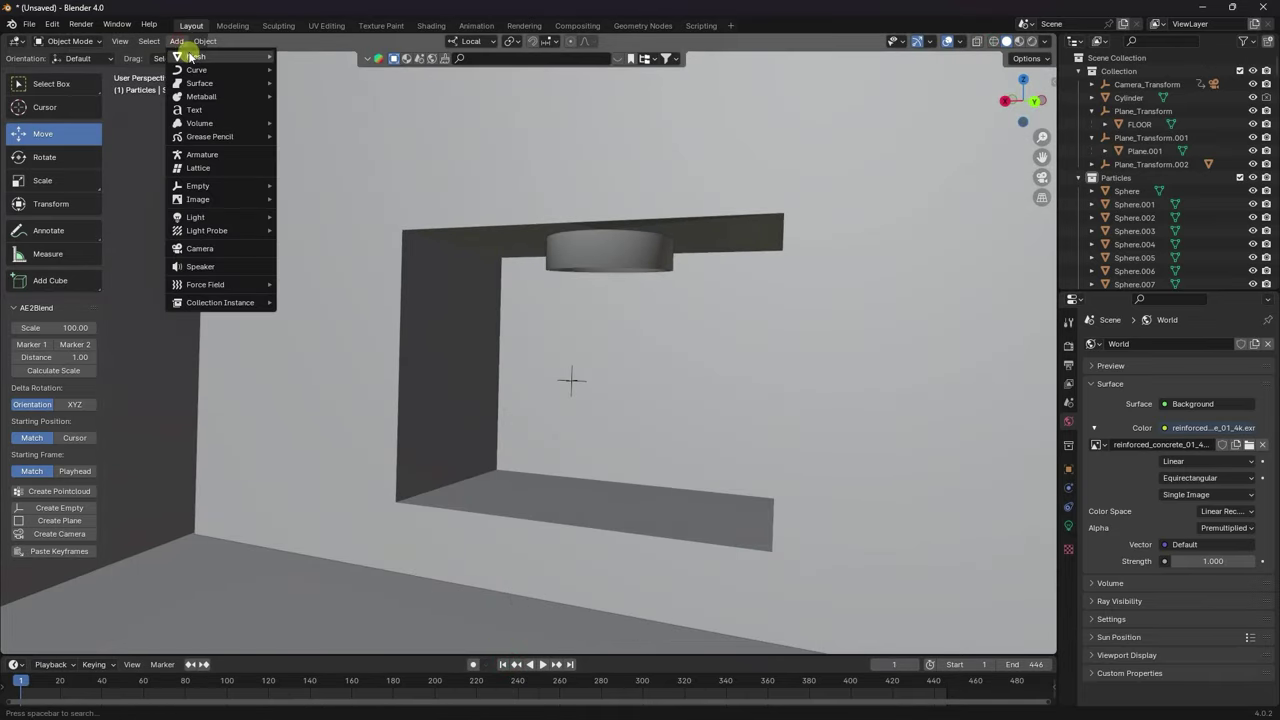
pyautogui.moveTo(200, 56)
pyautogui.click(355, 56)
pyautogui.press('s')
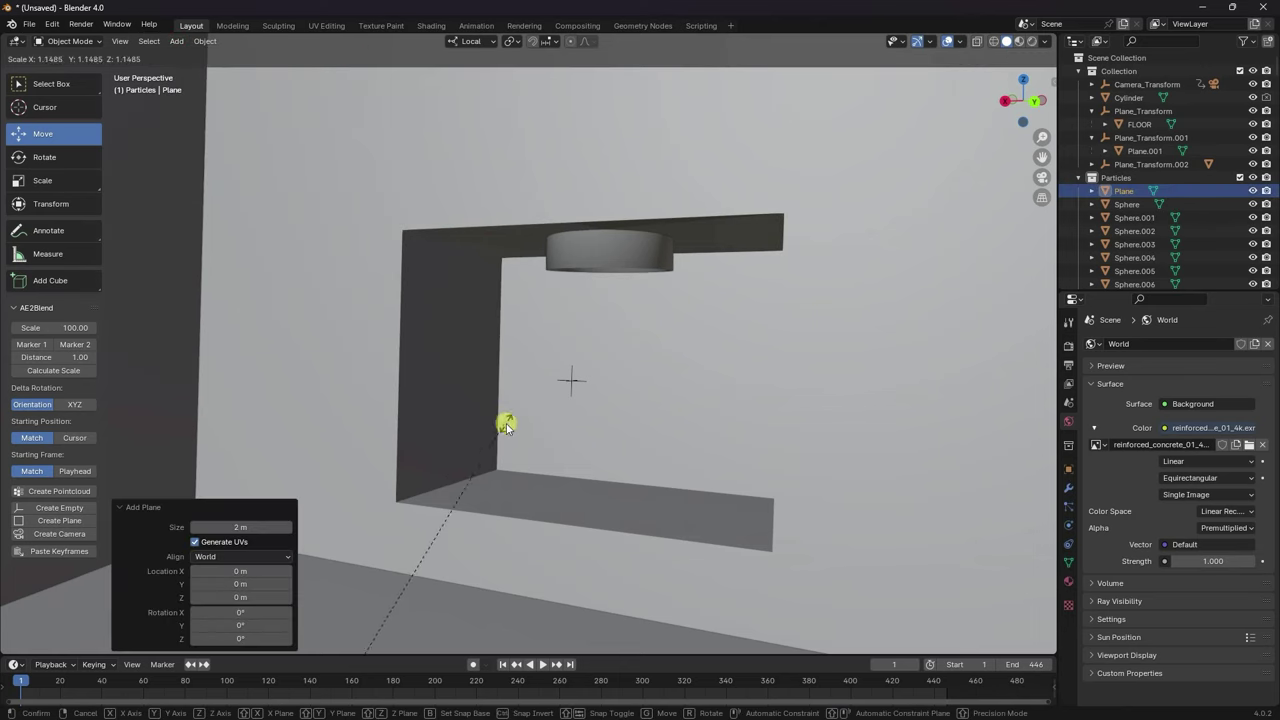
pyautogui.click(509, 423)
pyautogui.moveTo(1042, 138); pyautogui.dragTo(1043, 180)
pyautogui.press('s')
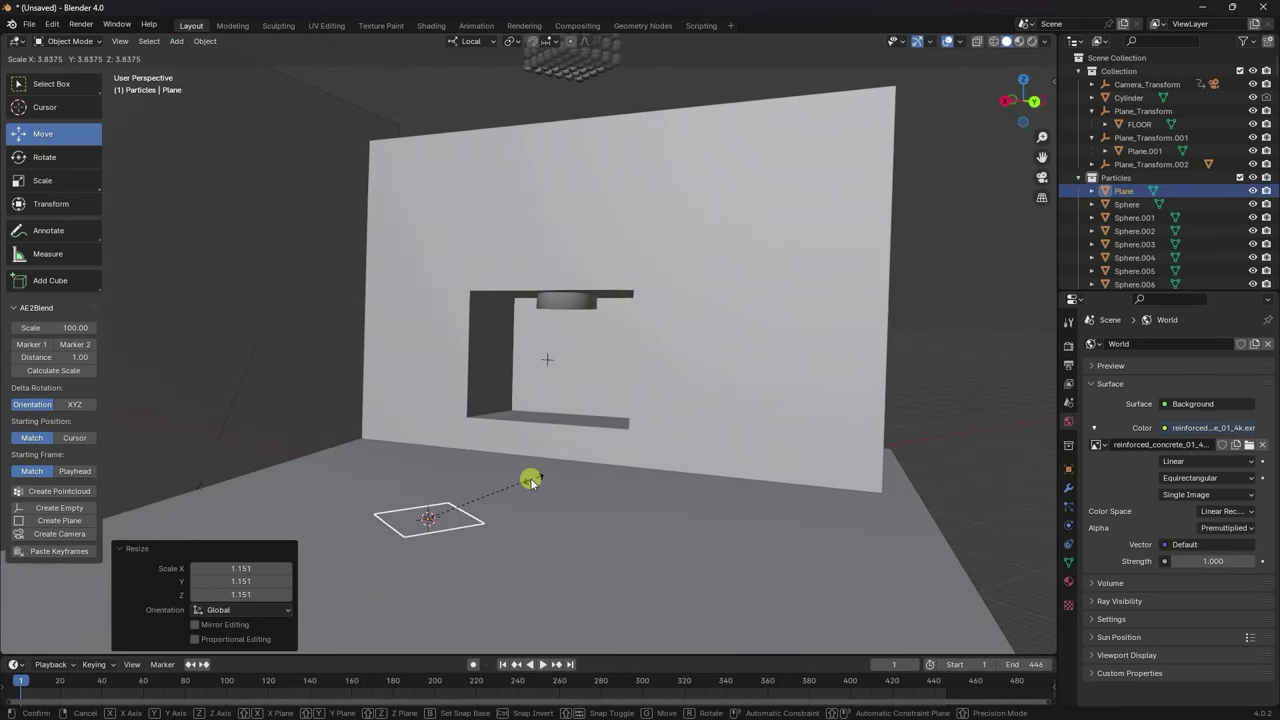
pyautogui.click(528, 479)
# Turn the plane 45° about its vertical axis and shrink it into a narrow strip.
pyautogui.click(56, 157)
pyautogui.moveTo(406, 537); pyautogui.dragTo(374, 551)
pyautogui.moveTo(251, 577); pyautogui.dragTo(259, 570)
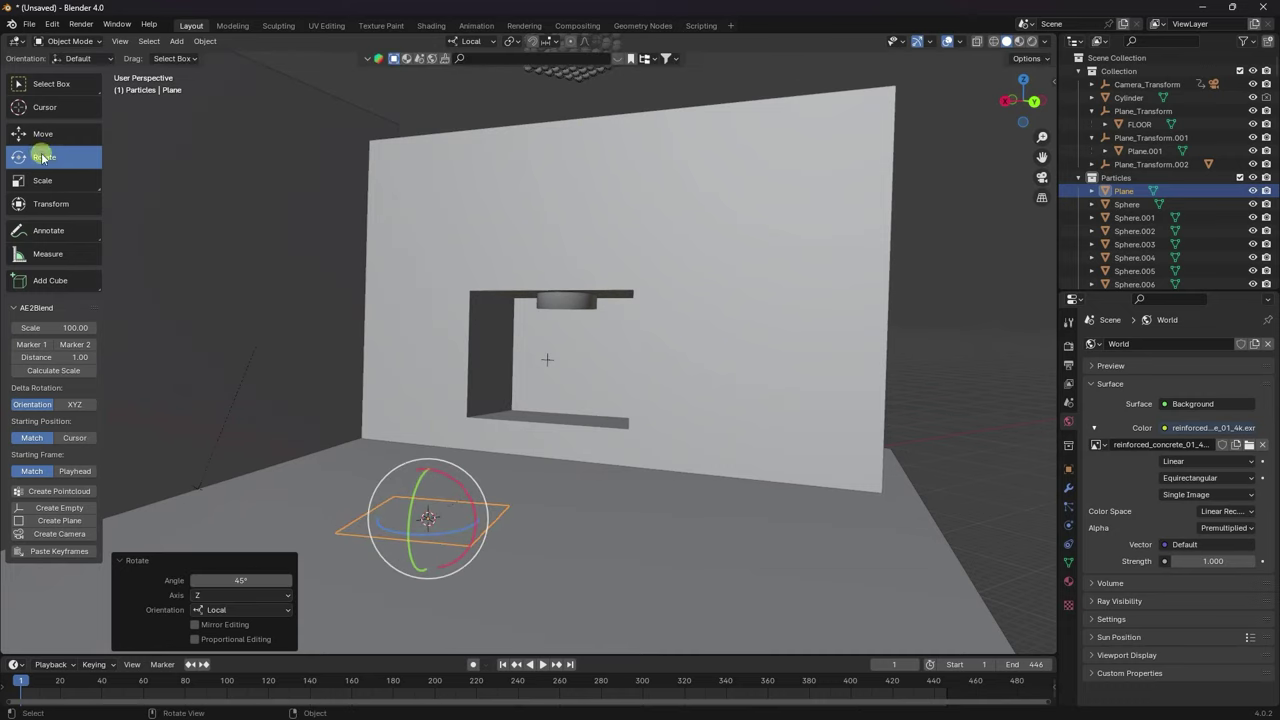
pyautogui.click(42, 180)
pyautogui.moveTo(471, 523); pyautogui.dragTo(470, 470)
pyautogui.click(44, 157)
# Rotate the plane exactly 90° about its Y axis and switch to wireframe shading.
pyautogui.click(244, 581)
pyautogui.write('90')
pyautogui.press('Return')
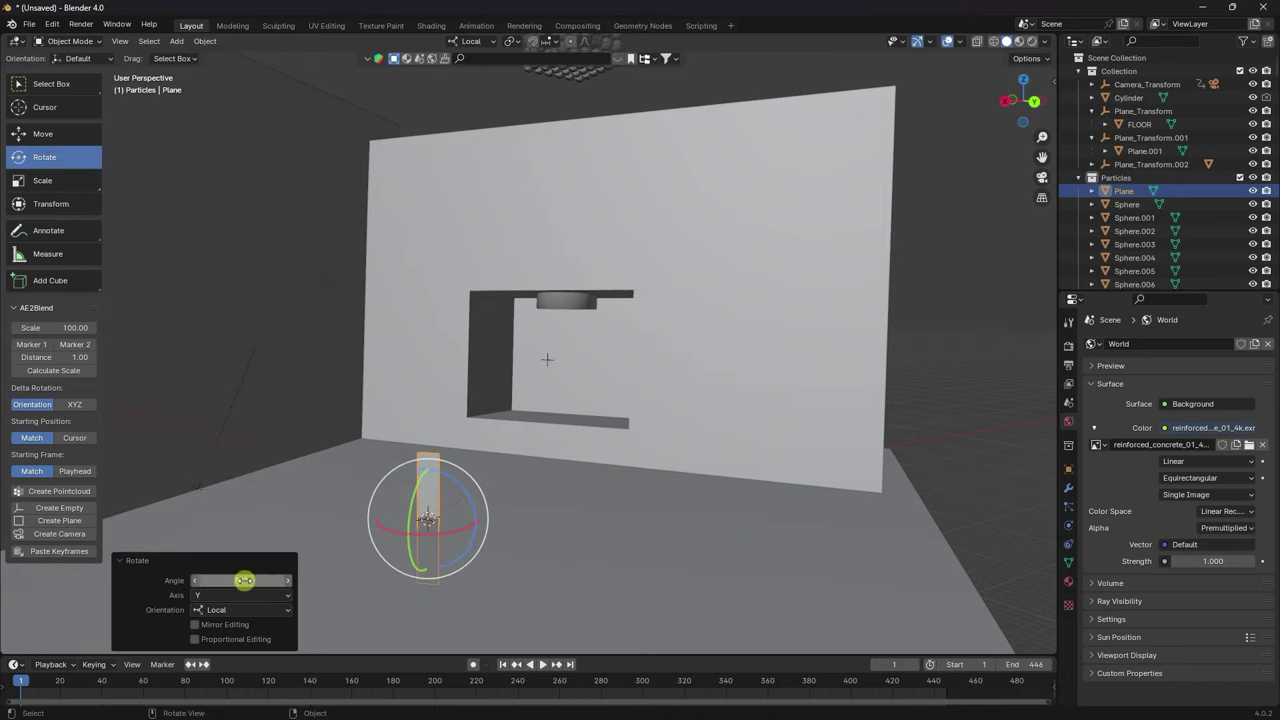
pyautogui.click(50, 133)
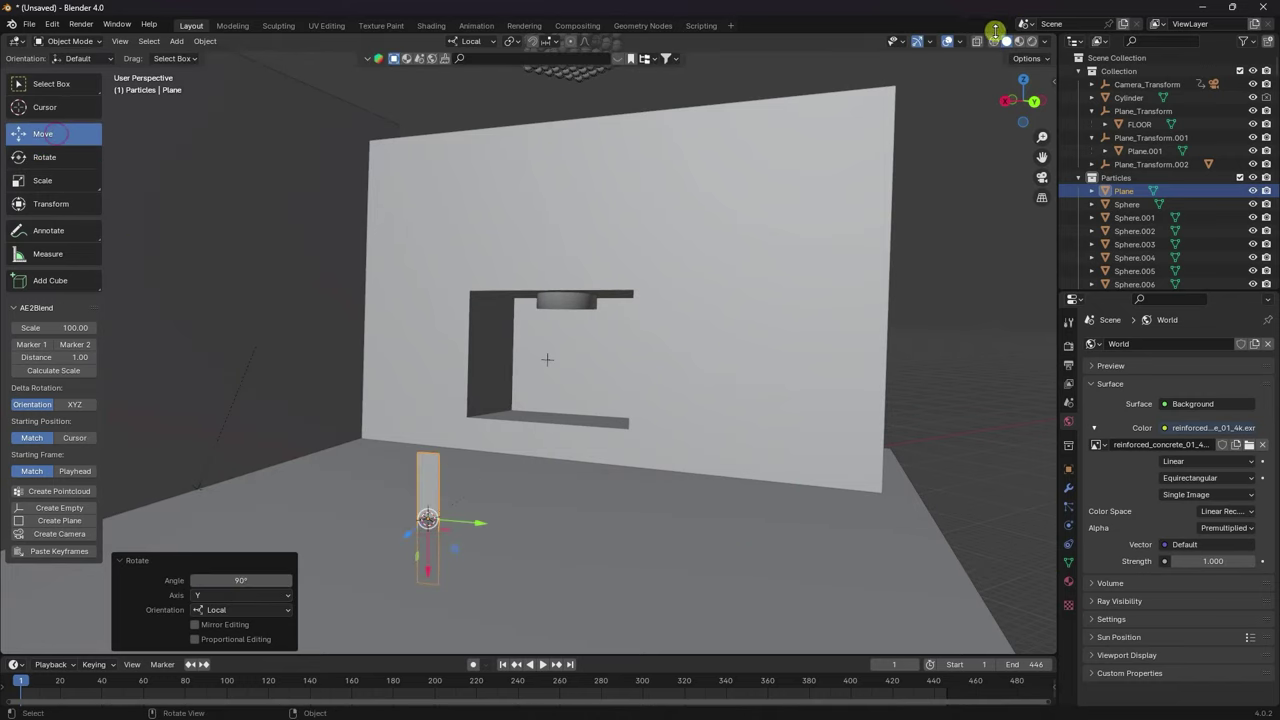
pyautogui.click(993, 42)
# In top view, slide the plane beside the funnel and narrow it along local X.
pyautogui.press('KP_7')
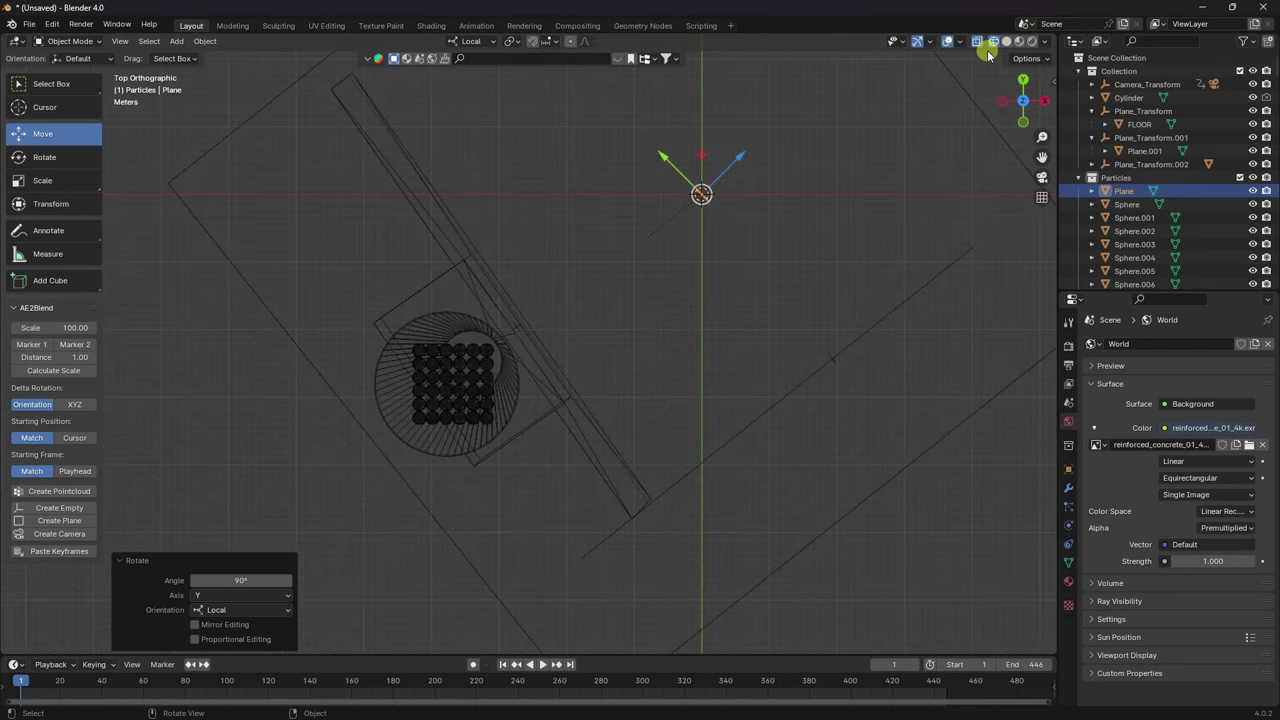
pyautogui.moveTo(759, 167); pyautogui.dragTo(405, 350)
pyautogui.moveTo(405, 350); pyautogui.dragTo(523, 451, button='middle')
pyautogui.moveTo(529, 511); pyautogui.dragTo(523, 409)
pyautogui.click(80, 184)
pyautogui.click(42, 133)
# Set the plane's X rotation to -35° and nudge it 0.083 m along local Z.
pyautogui.press('KP_7')
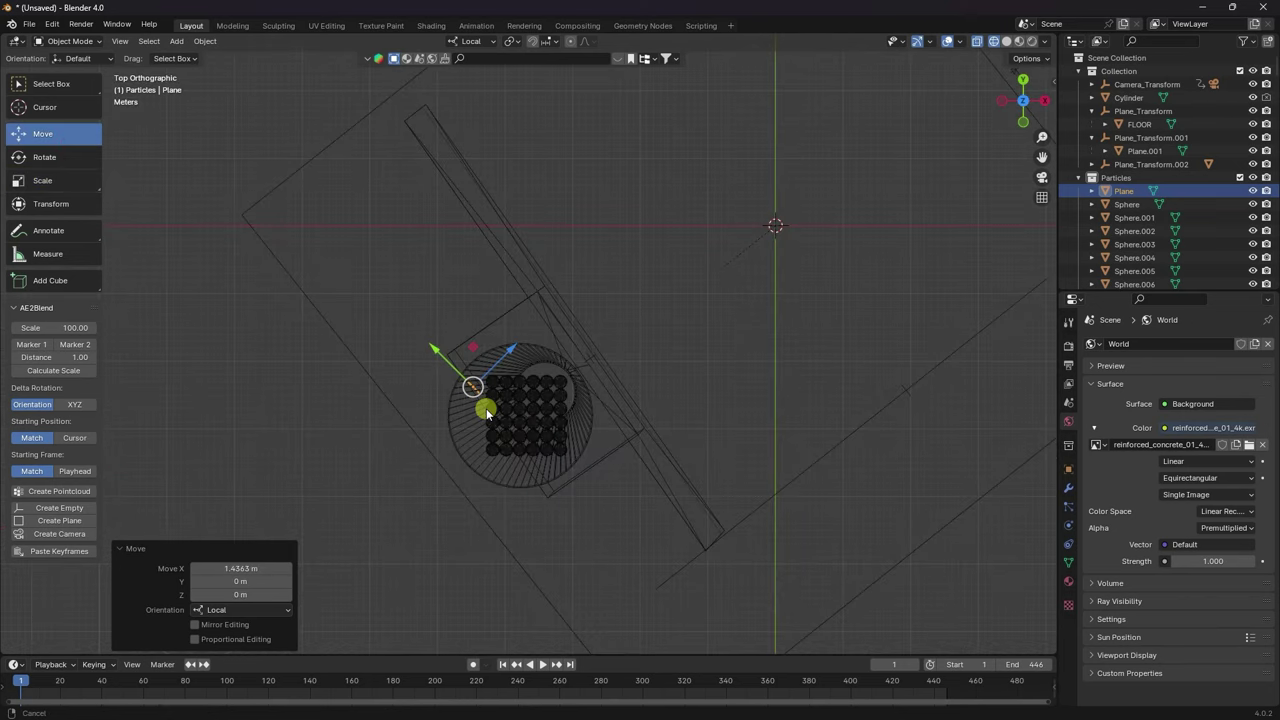
pyautogui.keyDown('shift'); pyautogui.moveTo(486, 410); pyautogui.dragTo(597, 349, button='middle'); pyautogui.keyUp('shift')
pyautogui.moveTo(1043, 145); pyautogui.dragTo(426, 420)
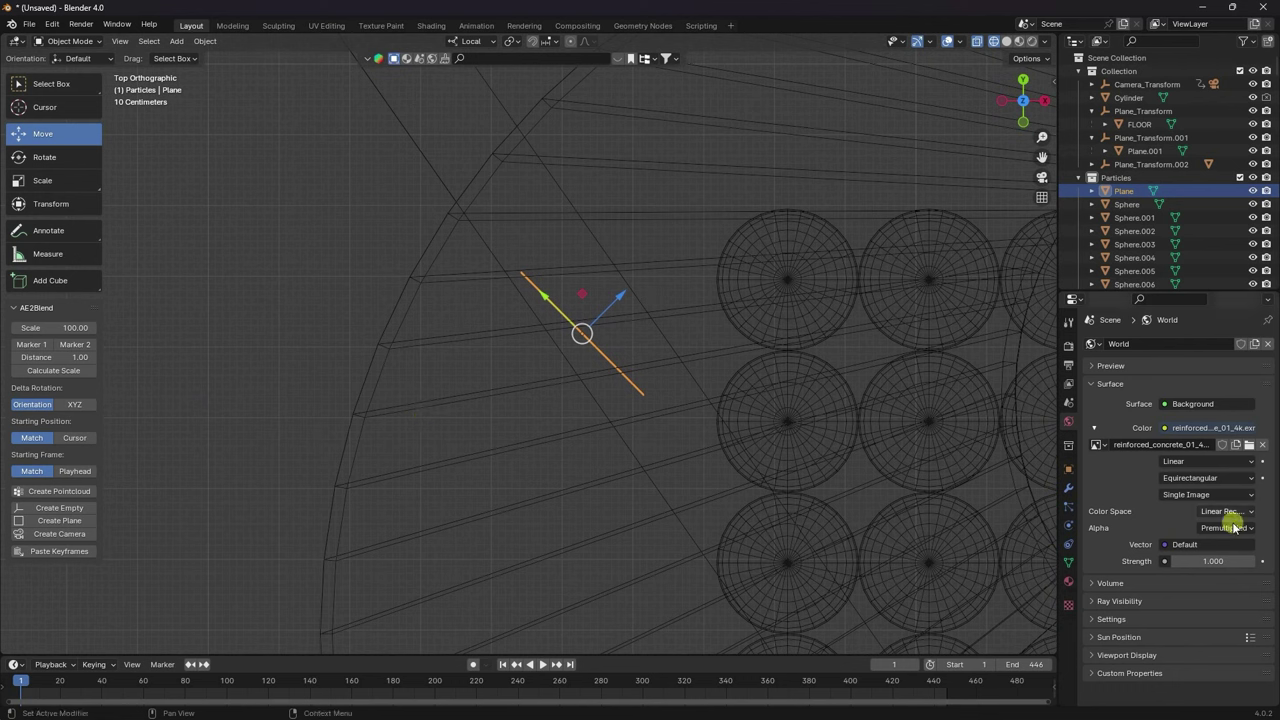
pyautogui.click(1068, 470)
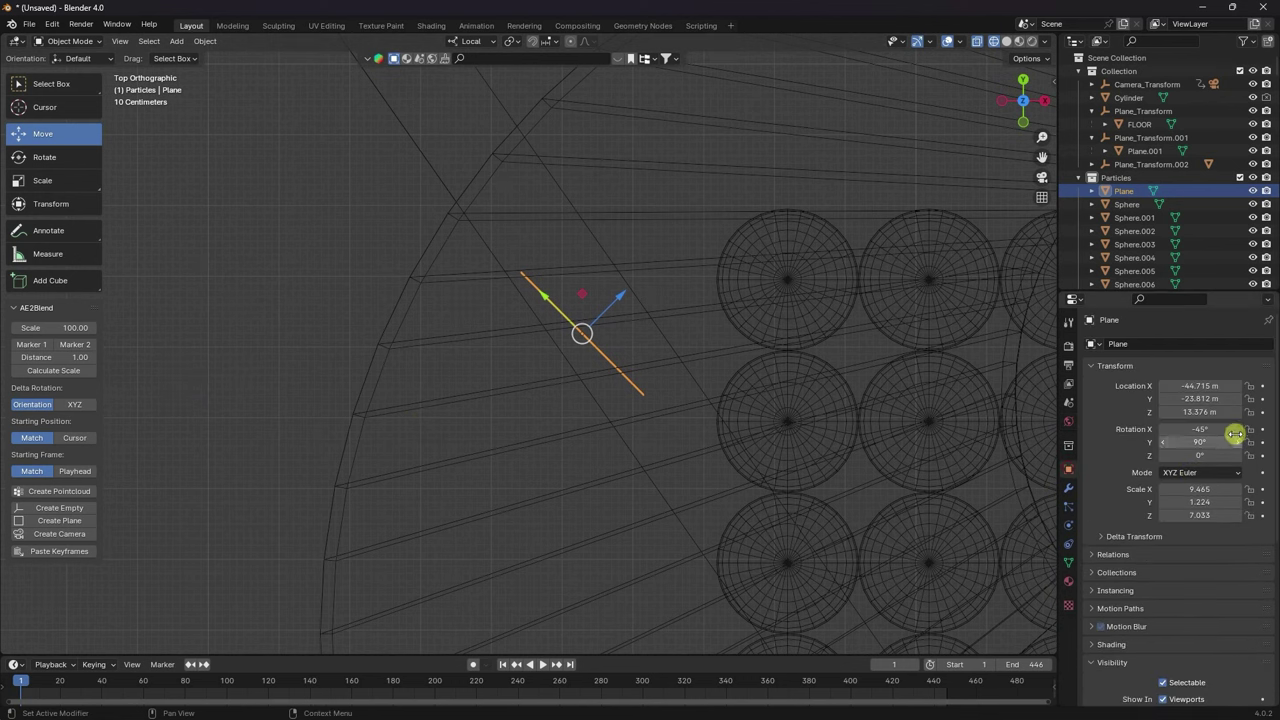
pyautogui.click(1163, 430)
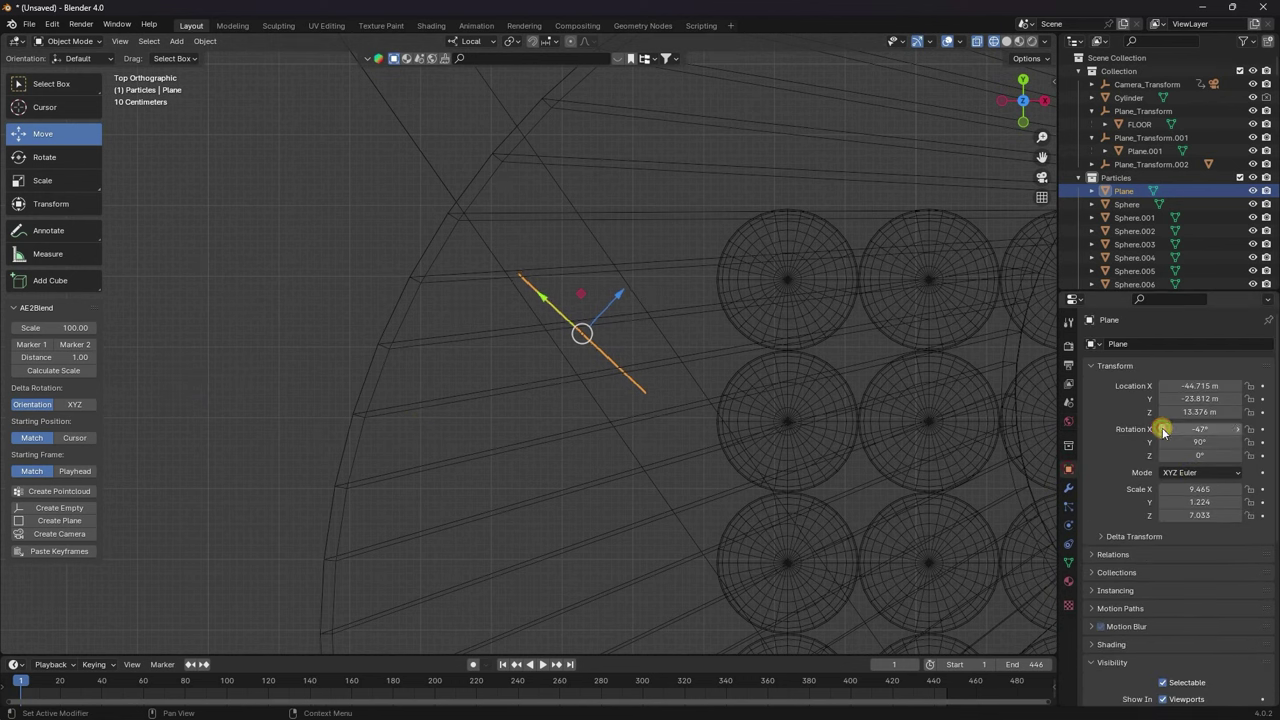
pyautogui.click(1239, 429)
pyautogui.click(1239, 429)
pyautogui.click(1239, 429)
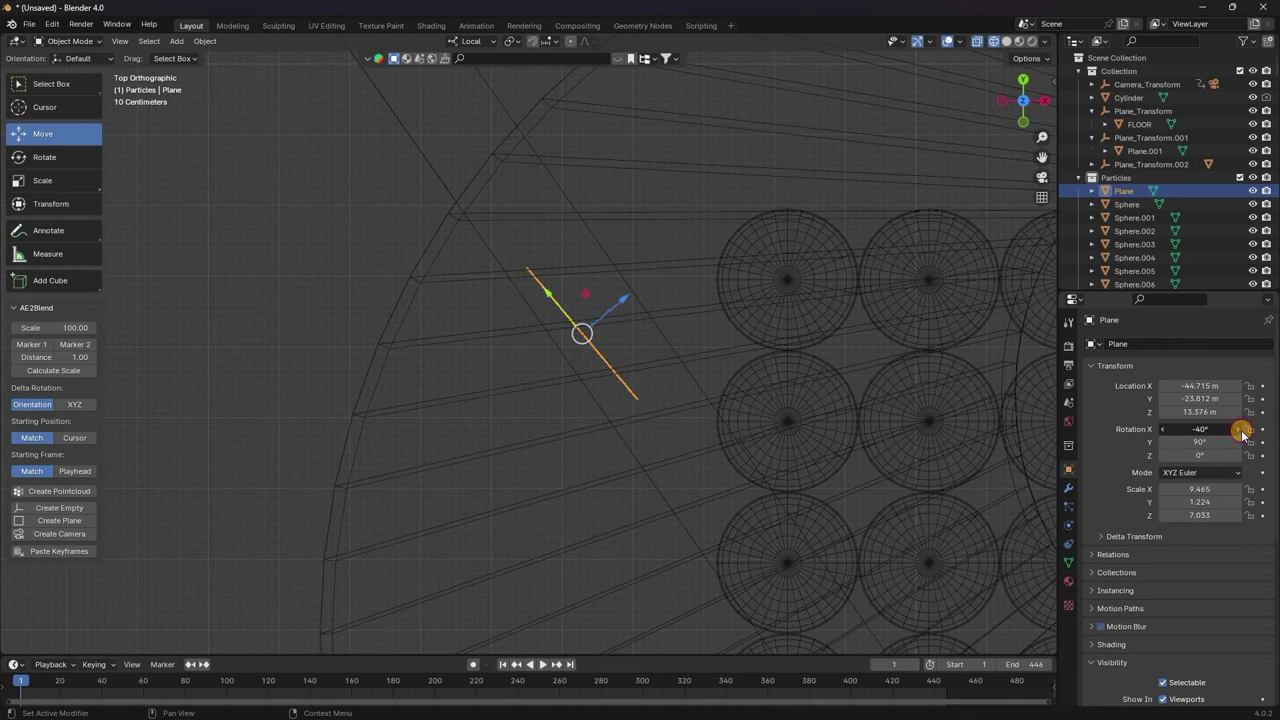
pyautogui.click(1239, 429)
pyautogui.click(1239, 429)
pyautogui.click(1239, 429)
pyautogui.click(1239, 429)
pyautogui.click(1239, 429)
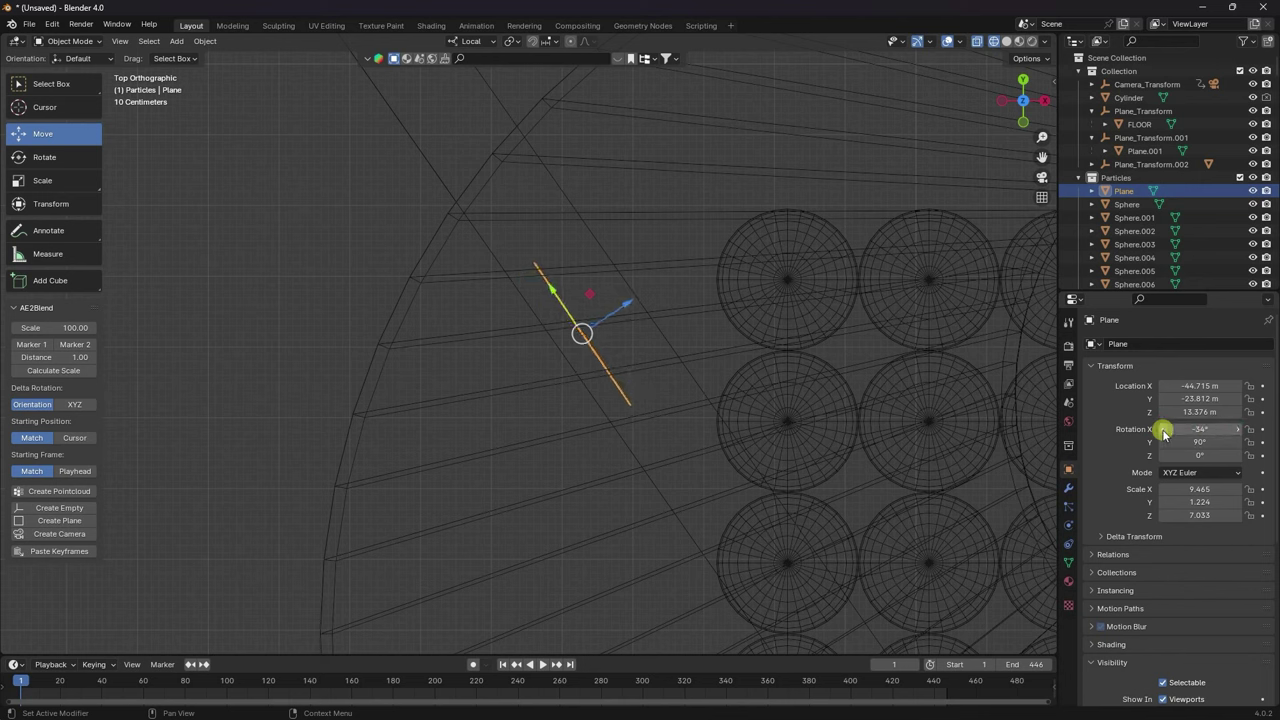
pyautogui.moveTo(629, 309)
pyautogui.mouseDown()
pyautogui.moveTo(609, 323)
pyautogui.moveTo(638, 316)
pyautogui.mouseUp()
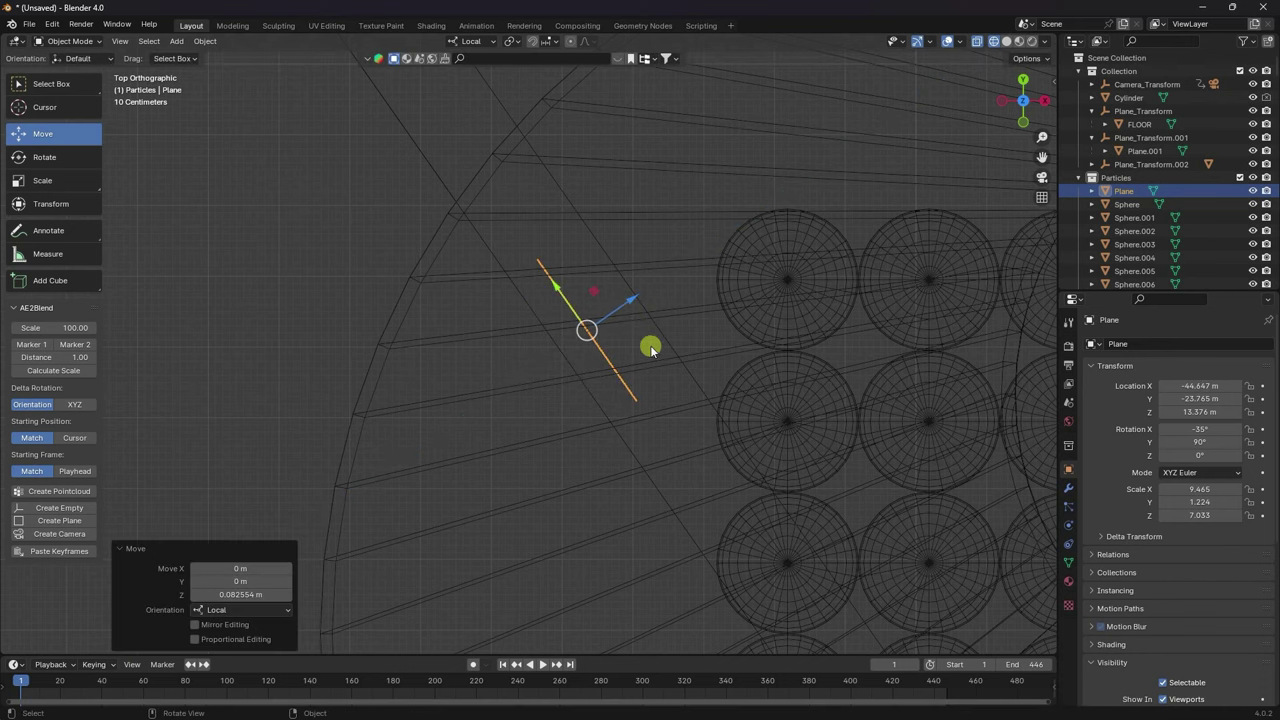
pyautogui.moveTo(1021, 160); pyautogui.dragTo(651, 134, button='middle')
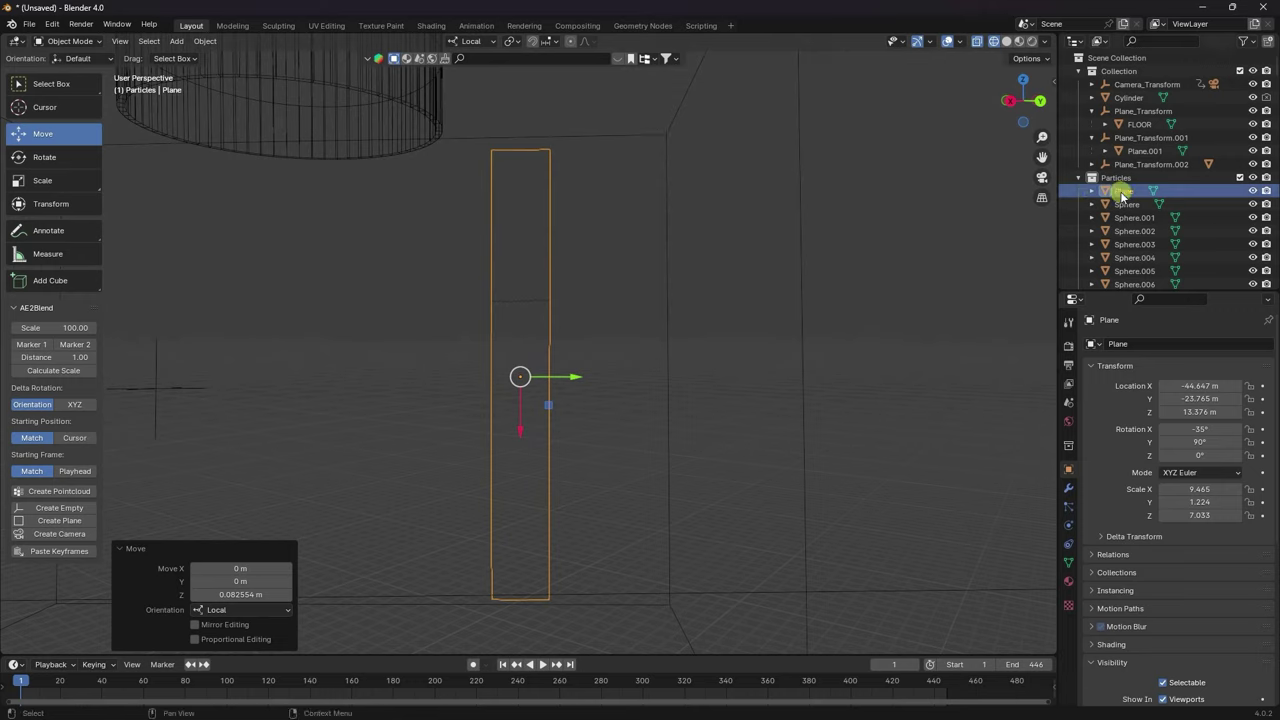
# Move the Plane from Particles into Collection and add an Array modifier.
pyautogui.moveTo(1122, 193); pyautogui.dragTo(1122, 172)
pyautogui.click(1080, 190)
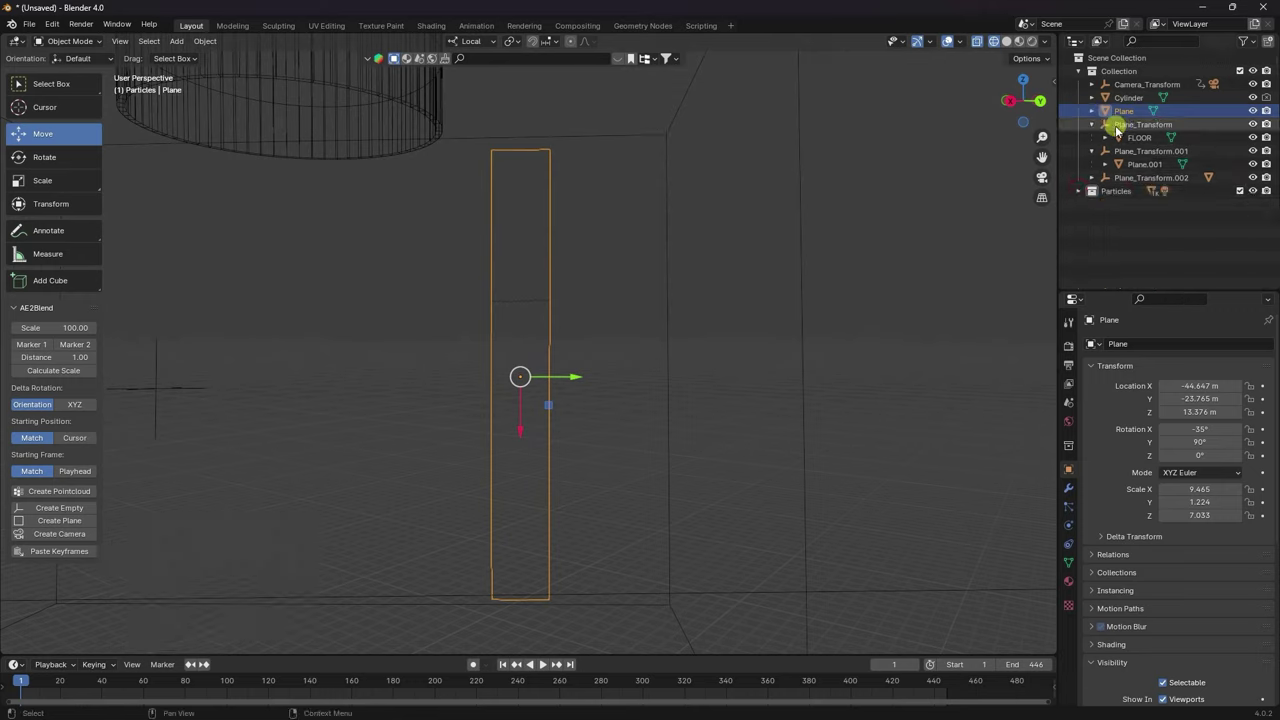
pyautogui.click(1068, 488)
pyautogui.click(1133, 348)
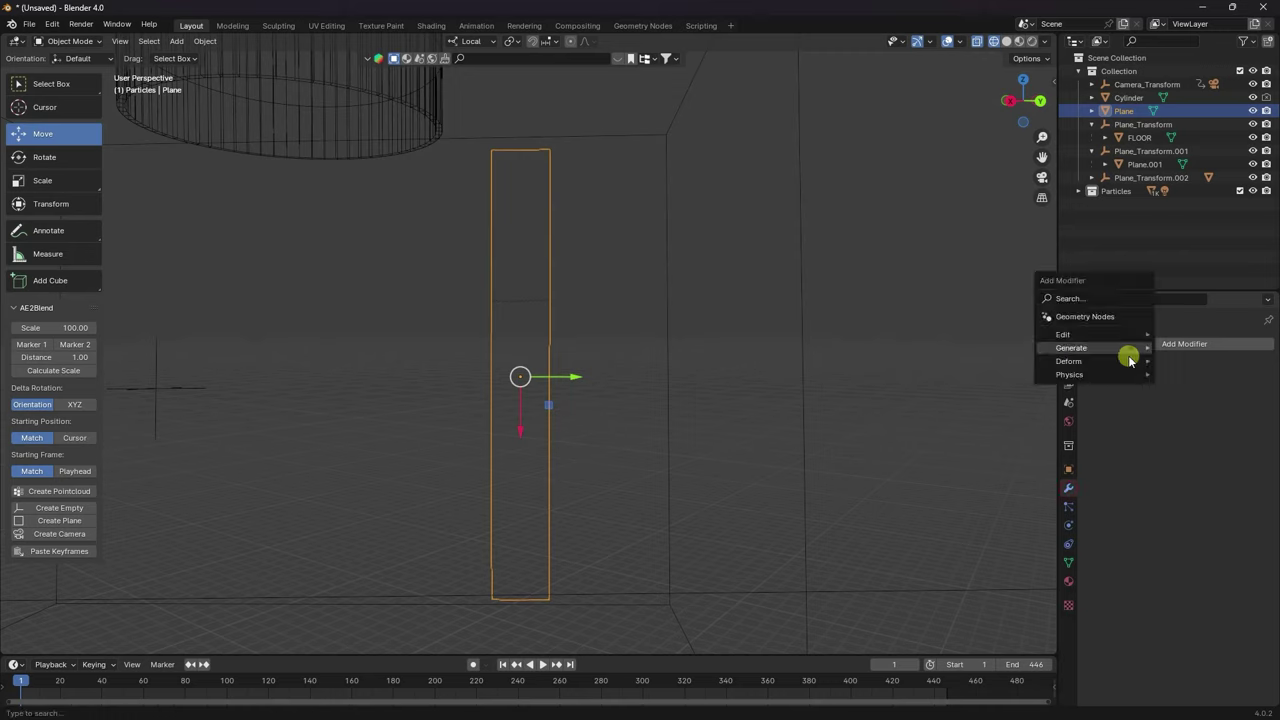
pyautogui.moveTo(1089, 347)
pyautogui.click(1189, 349)
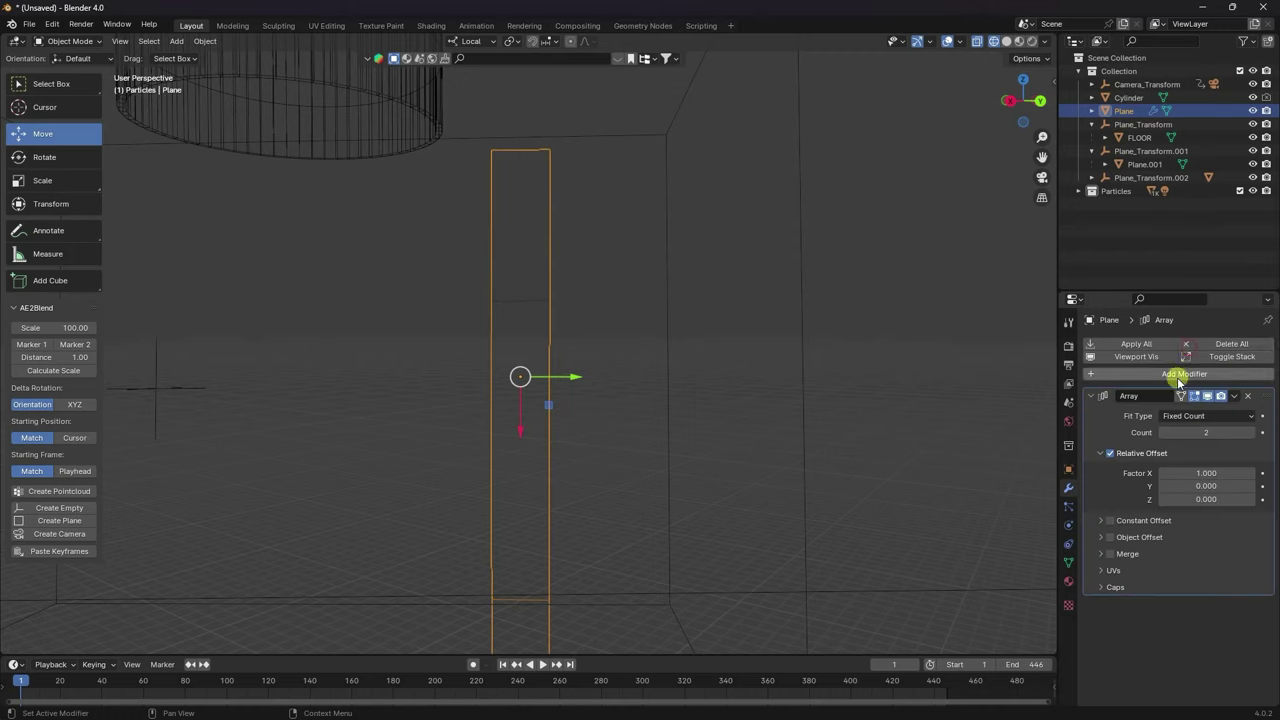
# Set the array to 4 copies spread along Y with relative offset 2.
pyautogui.click(1201, 432)
pyautogui.write('4')
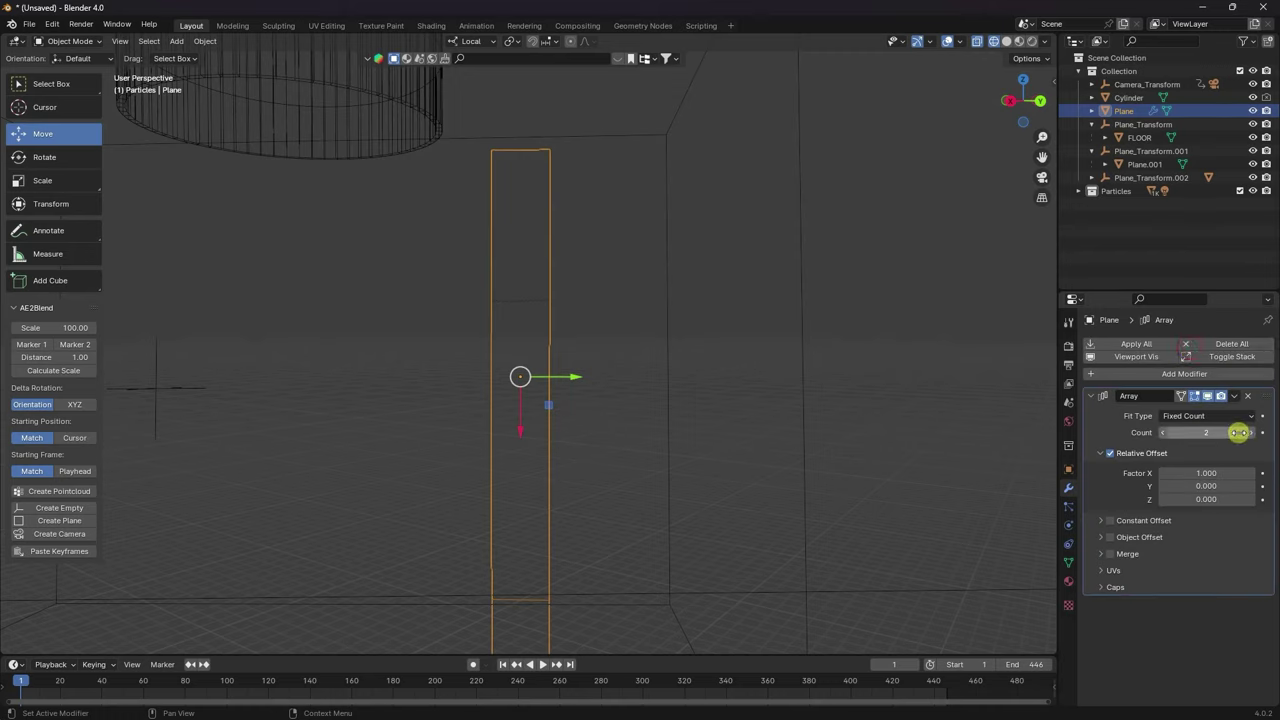
pyautogui.click(1247, 432)
pyautogui.moveTo(1192, 473)
pyautogui.mouseDown()
pyautogui.moveTo(185, 489)
pyautogui.moveTo(1180, 487)
pyautogui.mouseUp()
pyautogui.click(1232, 487)
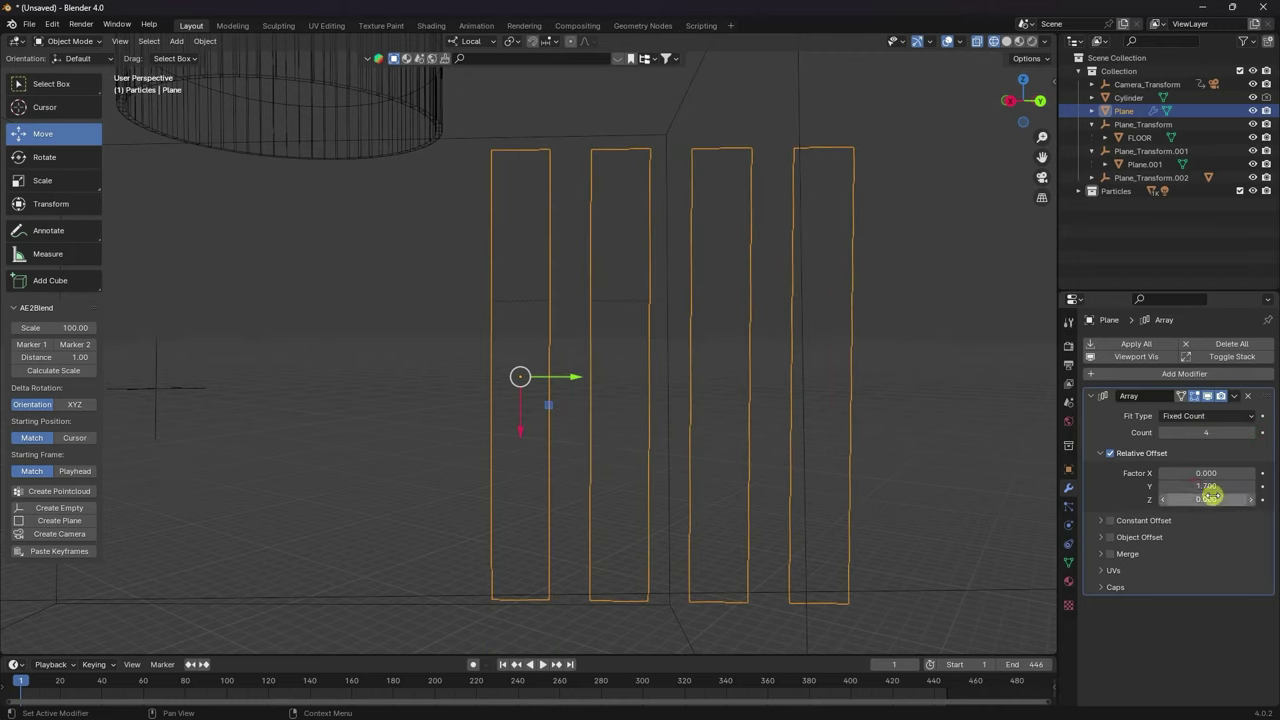
pyautogui.write('2')
pyautogui.press('Return')
# Shift the strips sideways along Y and raise the array count to 6.
pyautogui.moveTo(1042, 137); pyautogui.dragTo(895, 175)
pyautogui.moveTo(578, 362); pyautogui.dragTo(402, 363)
pyautogui.click(1246, 432)
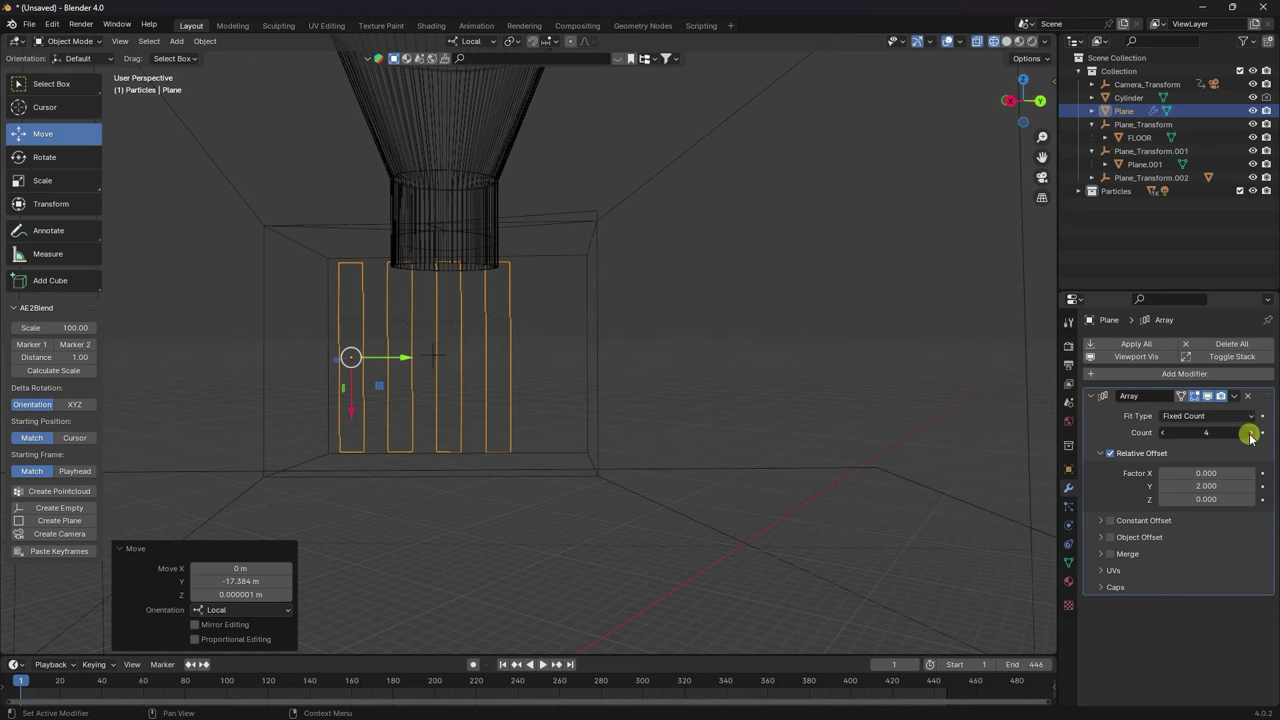
pyautogui.click(1246, 432)
pyautogui.moveTo(395, 360)
pyautogui.mouseDown()
pyautogui.moveTo(375, 357)
pyautogui.moveTo(397, 363)
pyautogui.moveTo(385, 362)
pyautogui.mouseUp()
# Position the six strips behind the funnel in camera view, adjusting depth and Y scale.
pyautogui.press('KP_0')
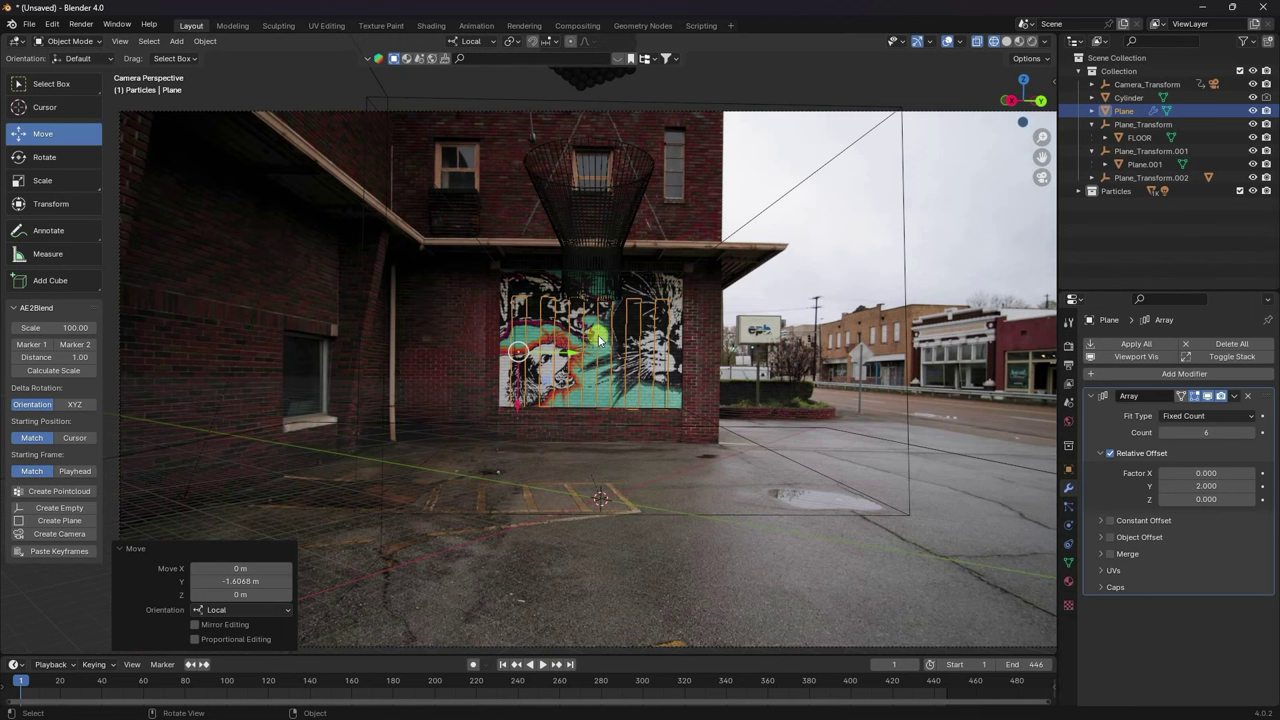
pyautogui.moveTo(517, 402); pyautogui.dragTo(514, 385)
pyautogui.click(1017, 42)
pyautogui.click(1018, 43)
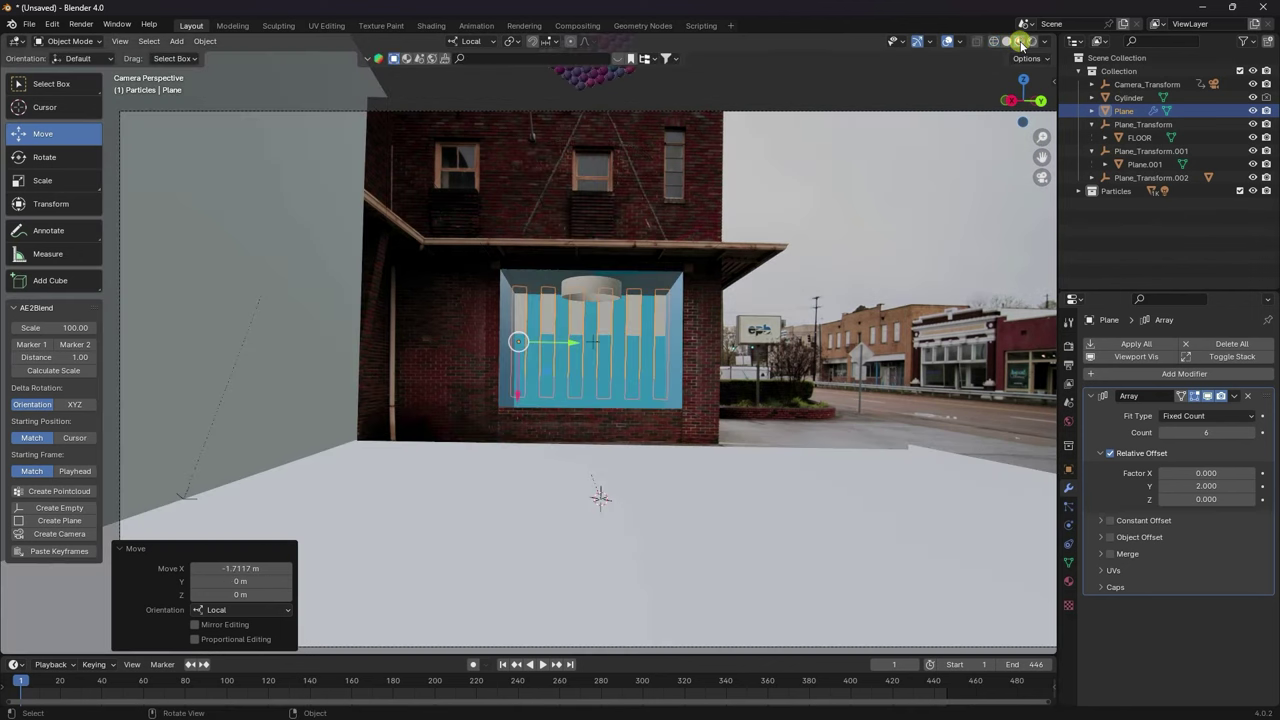
pyautogui.moveTo(527, 392); pyautogui.dragTo(517, 397)
pyautogui.moveTo(517, 397); pyautogui.dragTo(433, 290, button='middle')
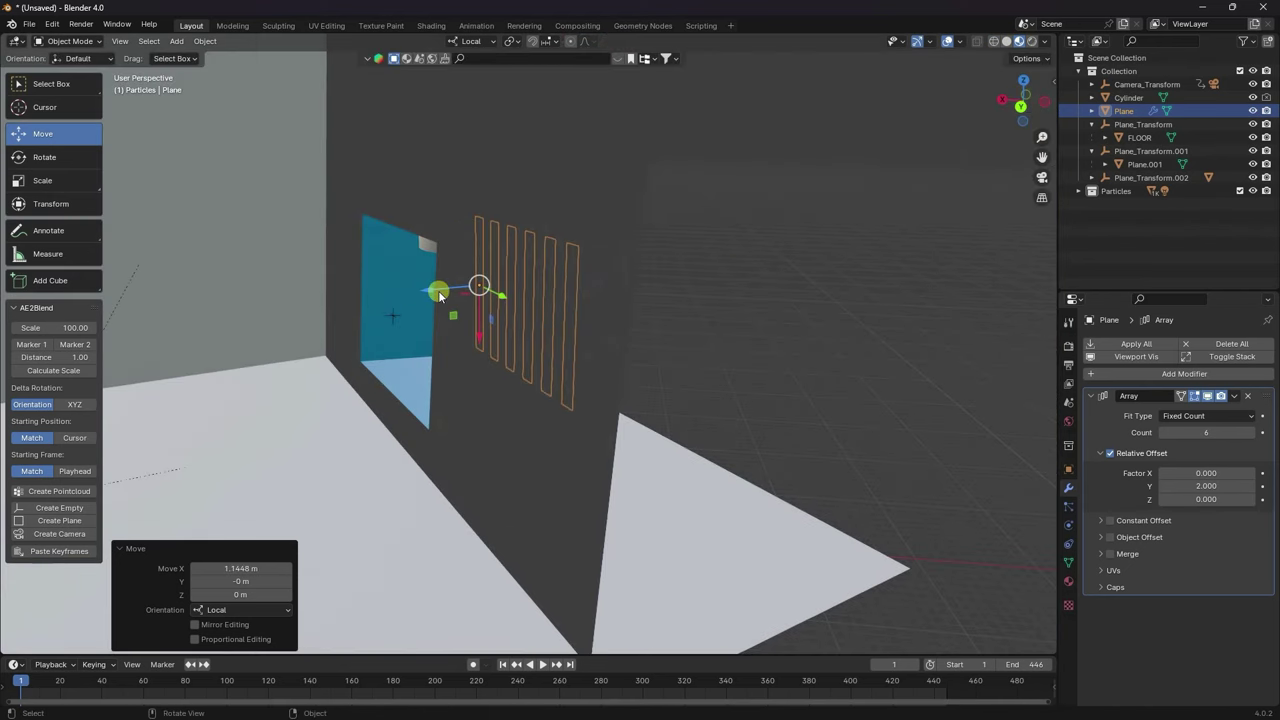
pyautogui.moveTo(439, 296); pyautogui.dragTo(463, 286)
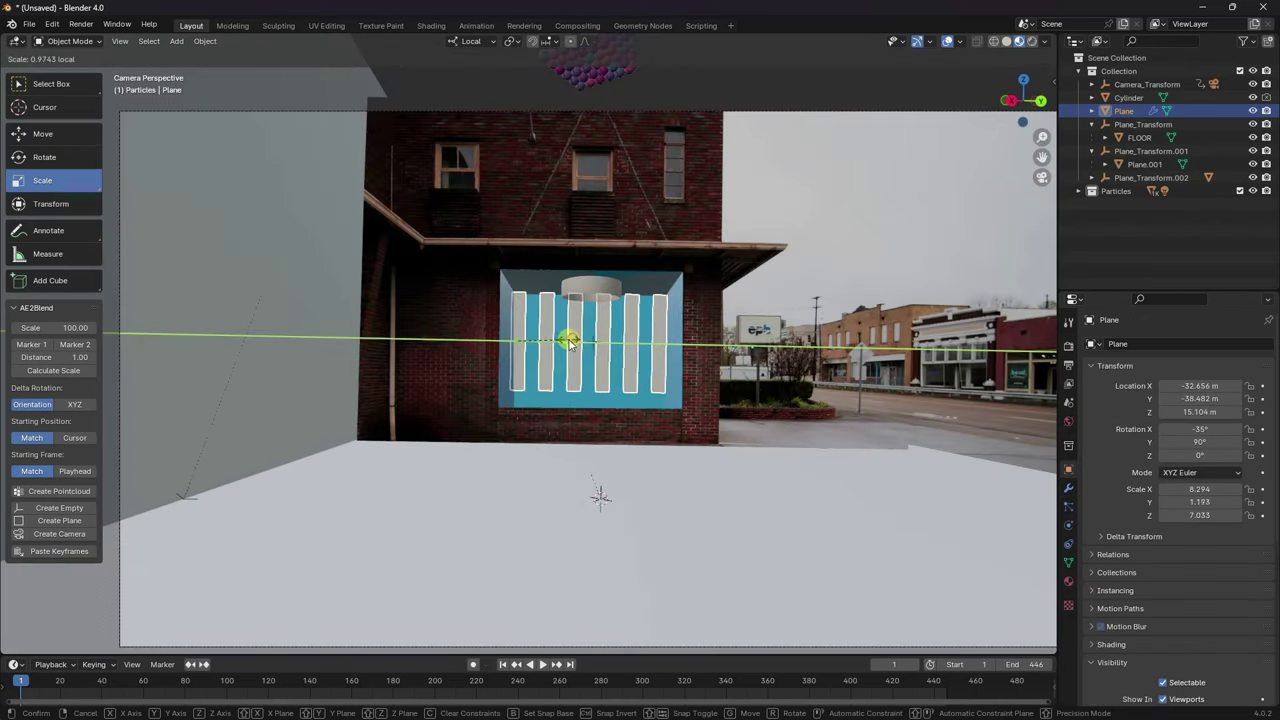
pyautogui.moveTo(566, 337); pyautogui.dragTo(520, 372)
pyautogui.click(43, 133)
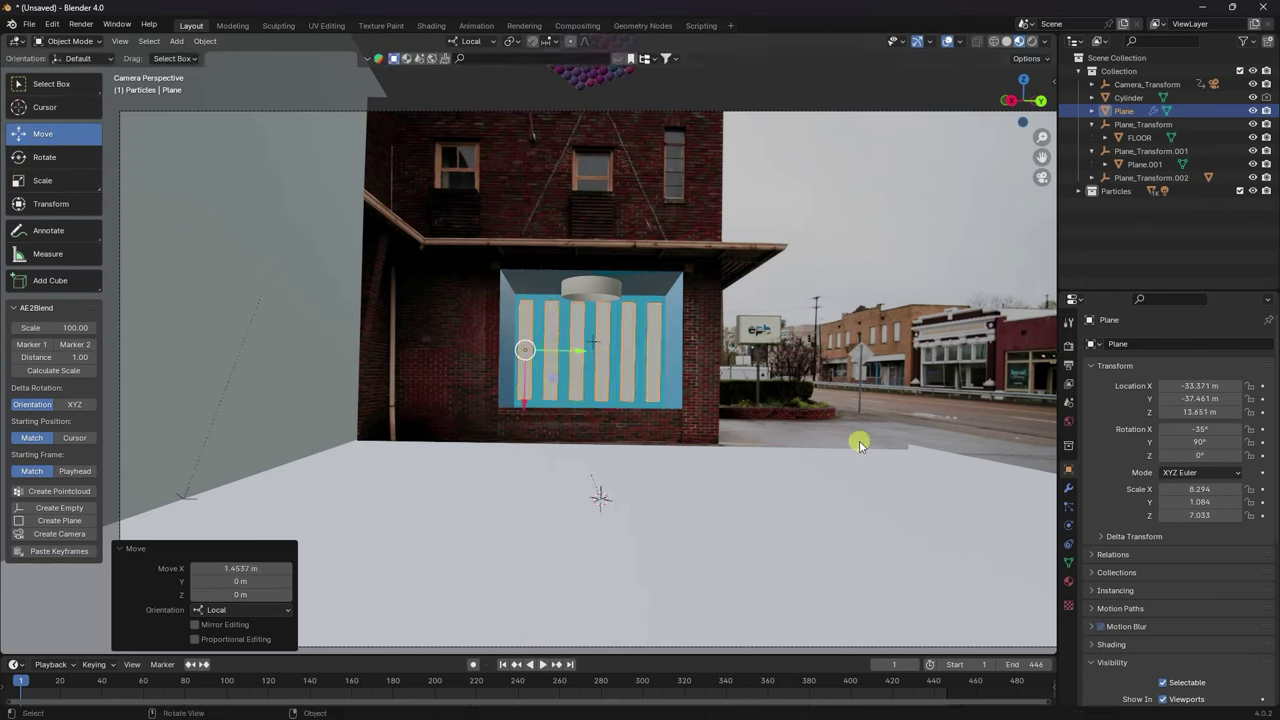
# Give the slat plane a new Emission material of strength 2, then play the simulation to frame 189.
pyautogui.click(1068, 584)
pyautogui.click(1143, 410)
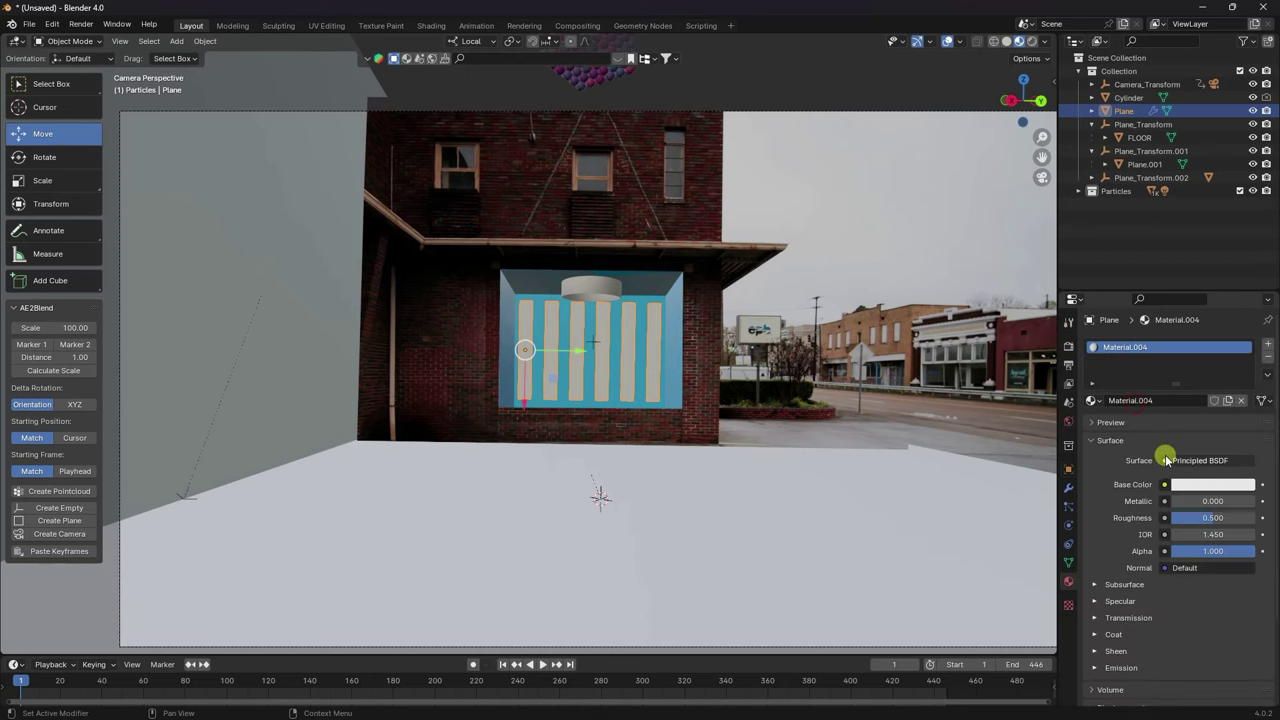
pyautogui.click(1166, 459)
pyautogui.click(1083, 196)
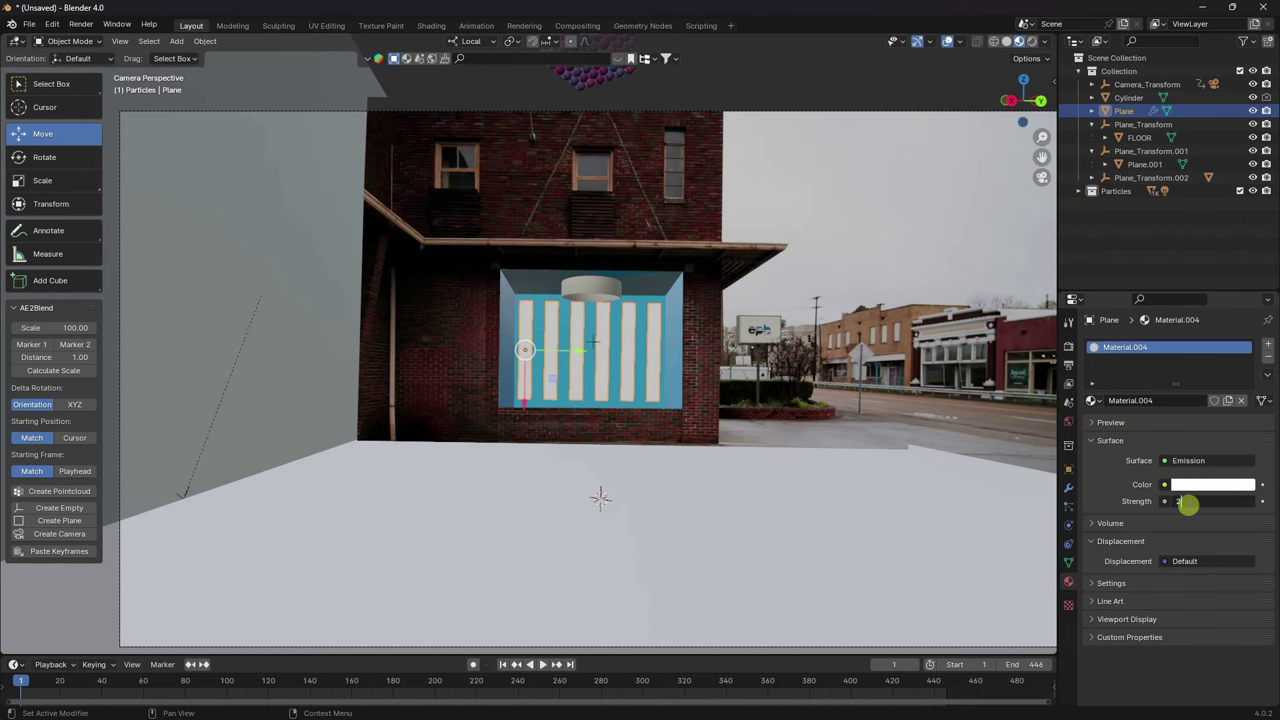
pyautogui.click(1187, 505)
pyautogui.write('2')
pyautogui.press('Return')
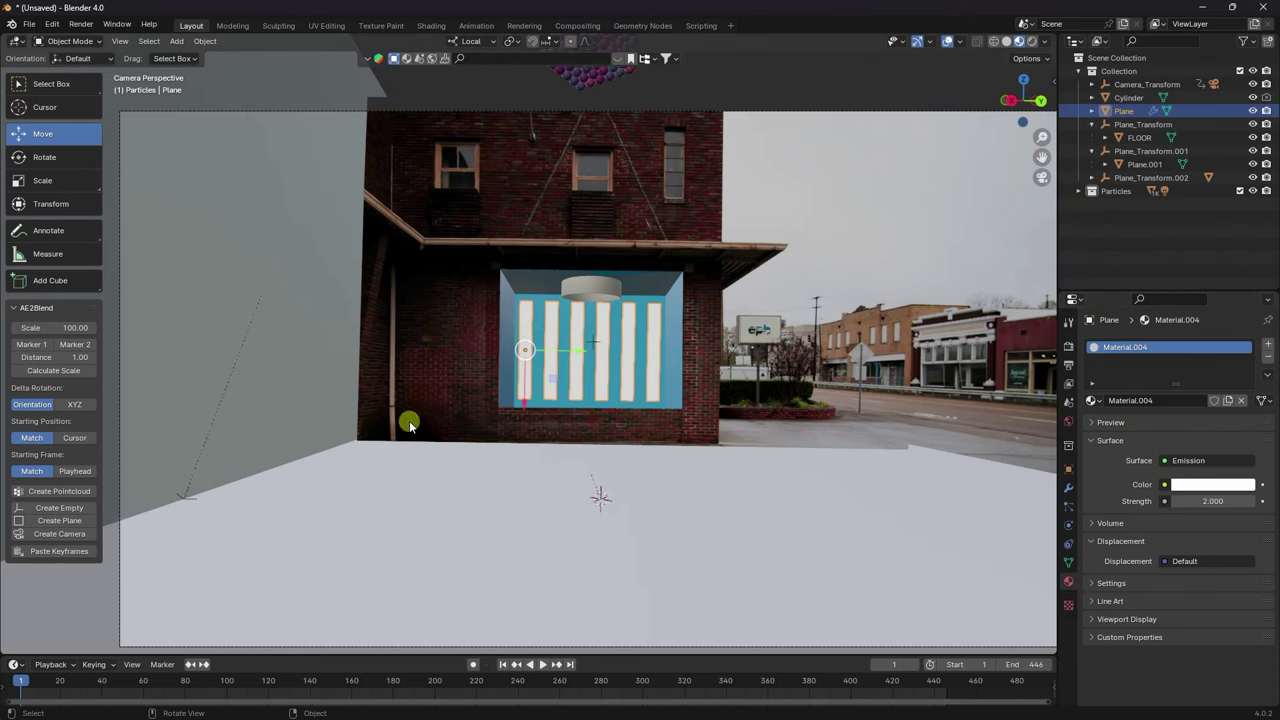
pyautogui.click(543, 664)
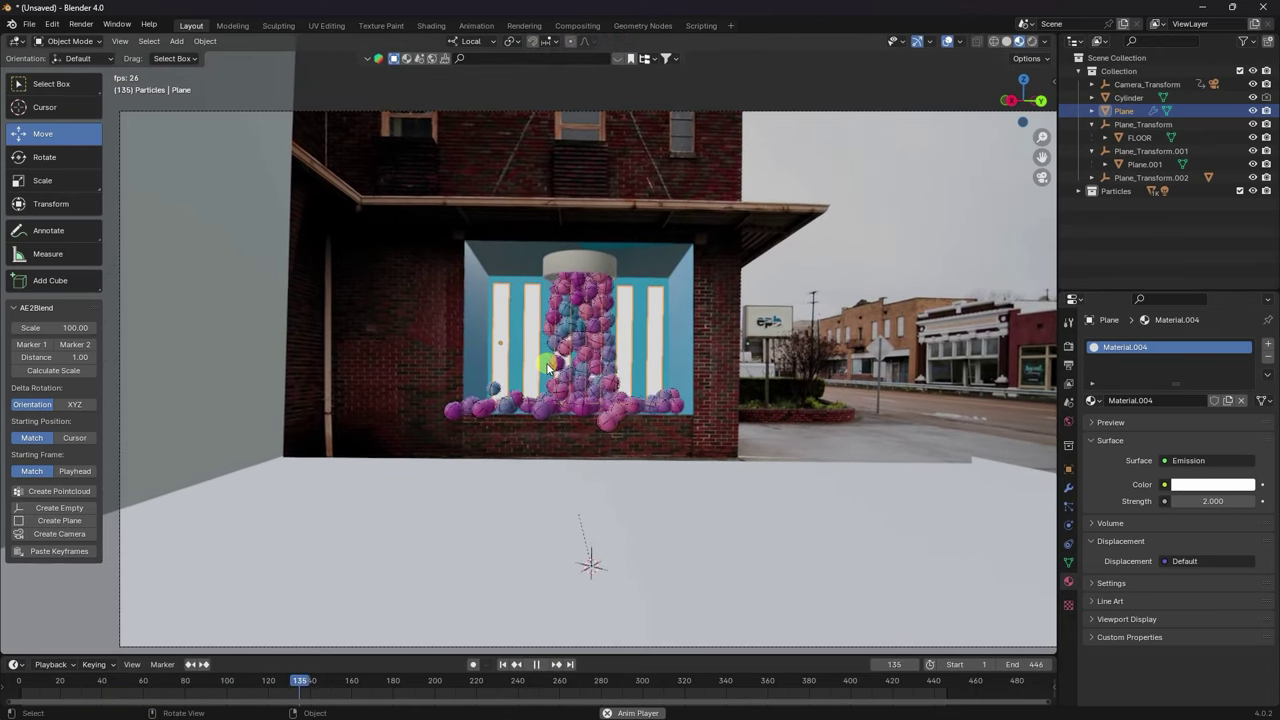
pyautogui.click(535, 665)
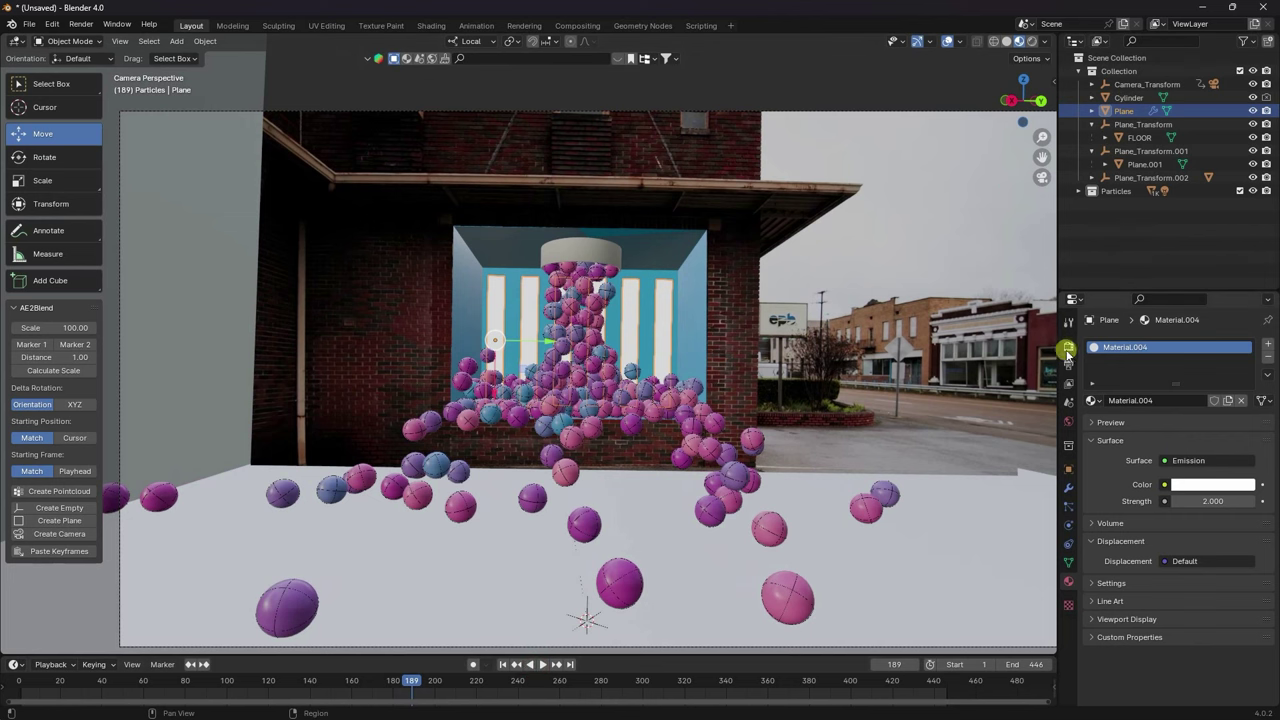
# Render frame 189 twice, selecting the funnel cylinder in between, closing each render window.
pyautogui.click(81, 23)
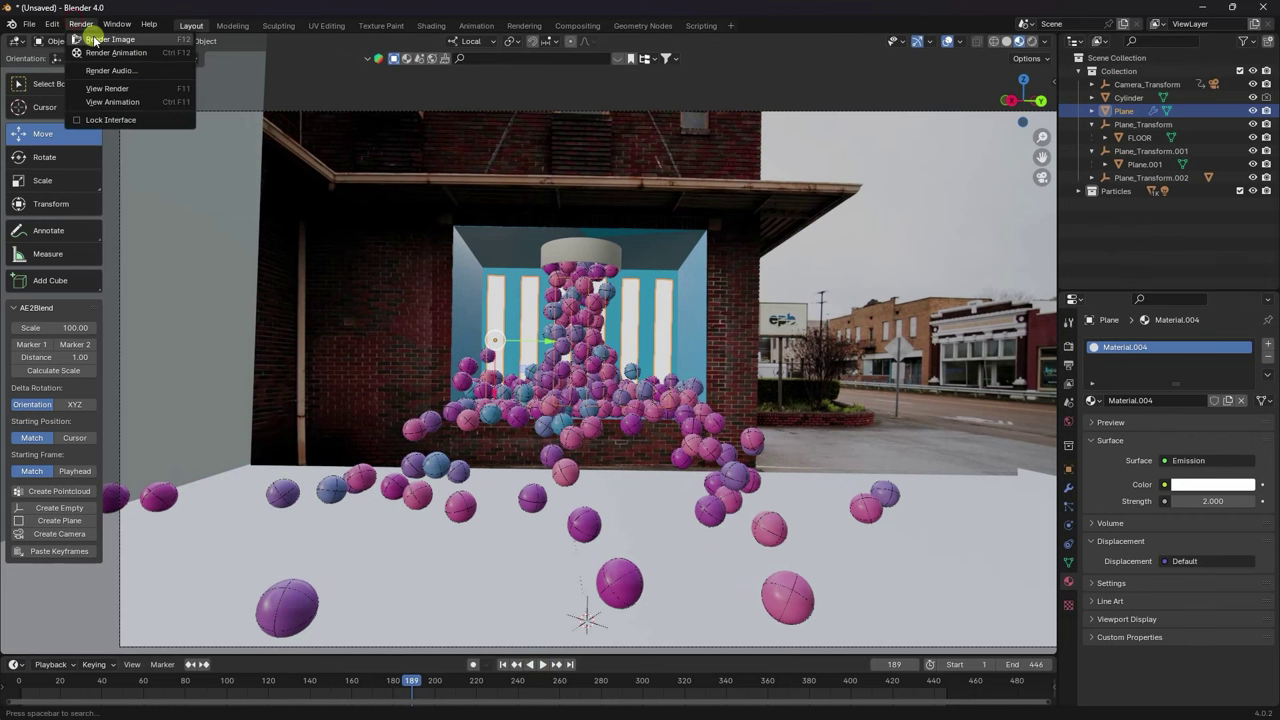
pyautogui.click(92, 37)
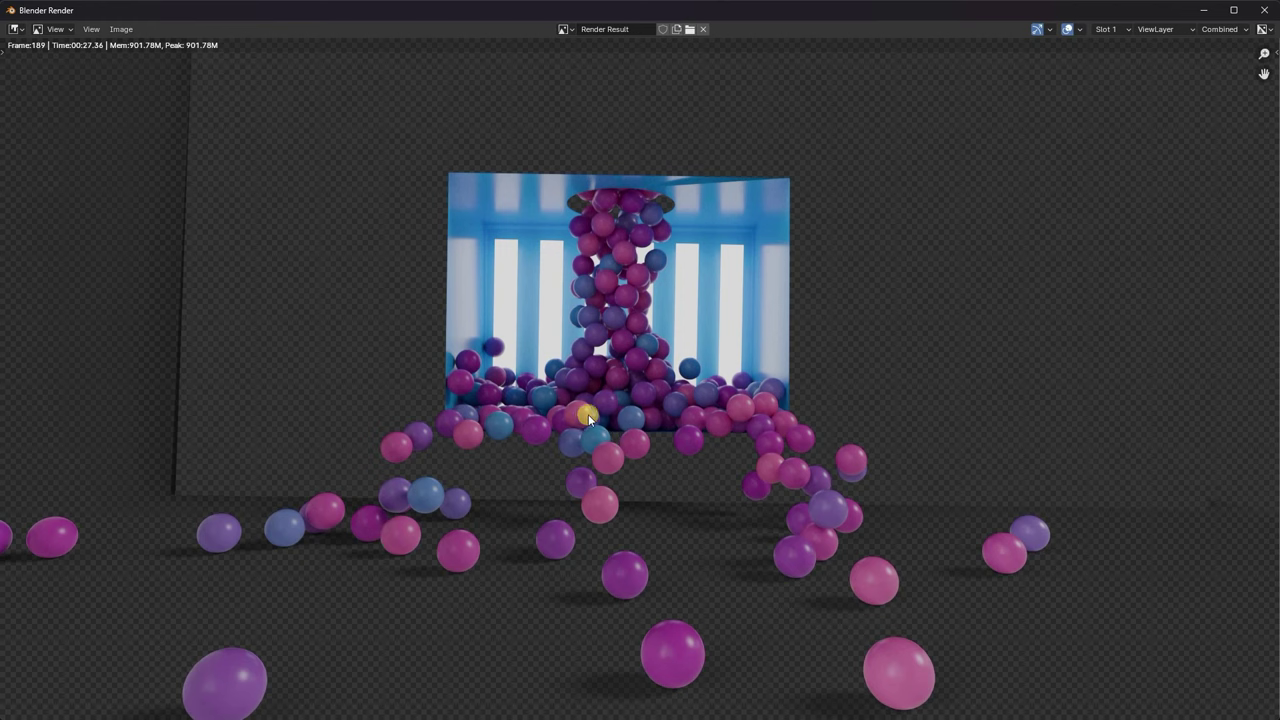
pyautogui.click(1267, 10)
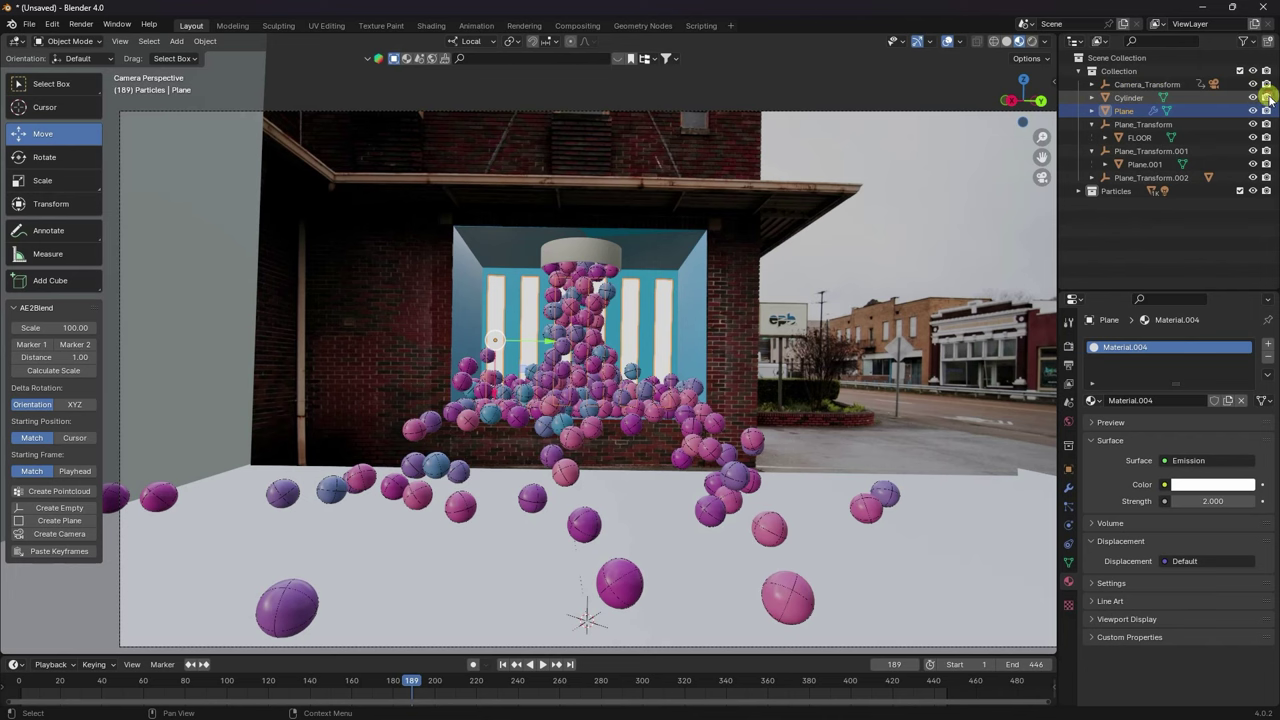
pyautogui.click(591, 255)
pyautogui.click(84, 23)
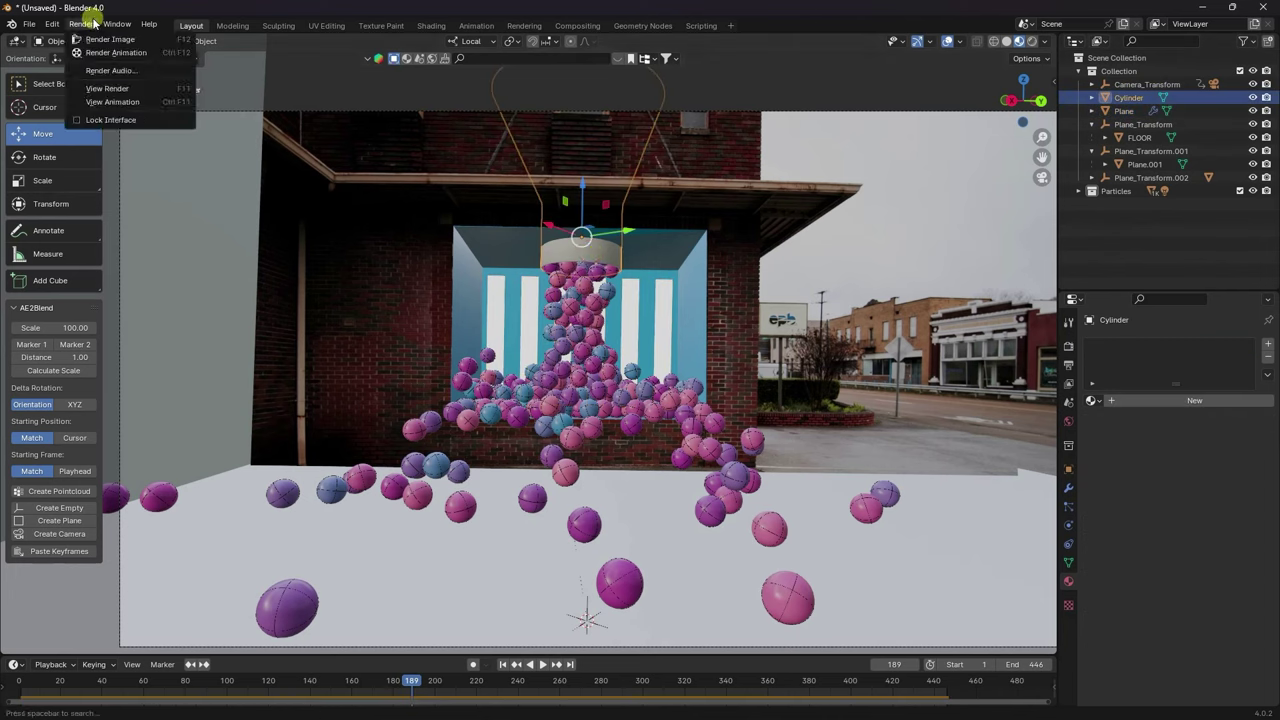
pyautogui.click(104, 39)
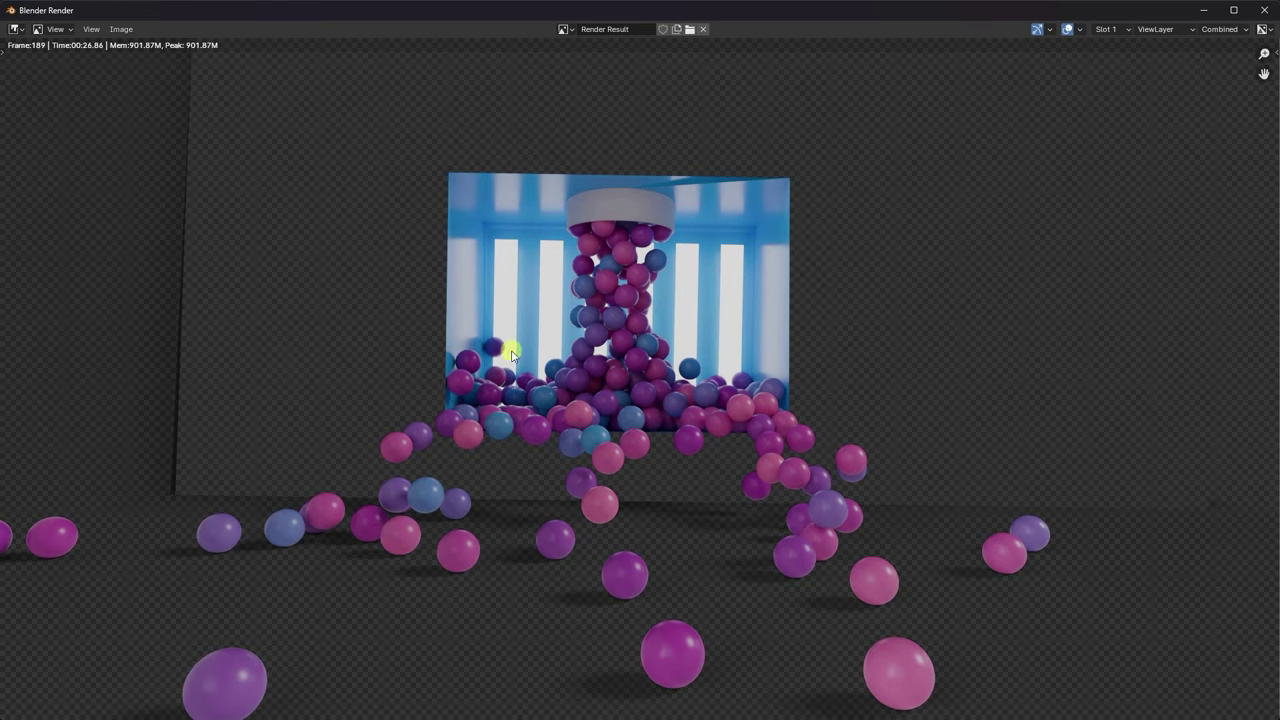
pyautogui.click(1266, 9)
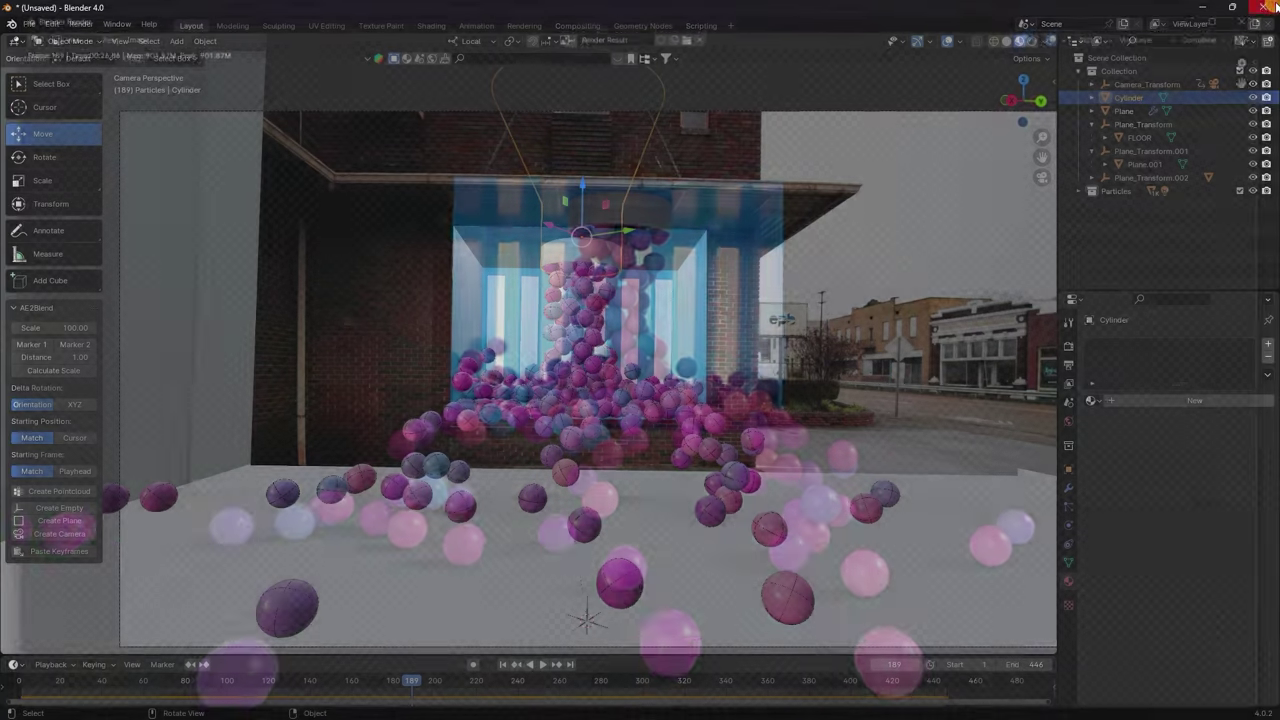
# Enable Use Nodes in Compositing and spread apart the Render Layers and Composite nodes.
pyautogui.click(573, 25)
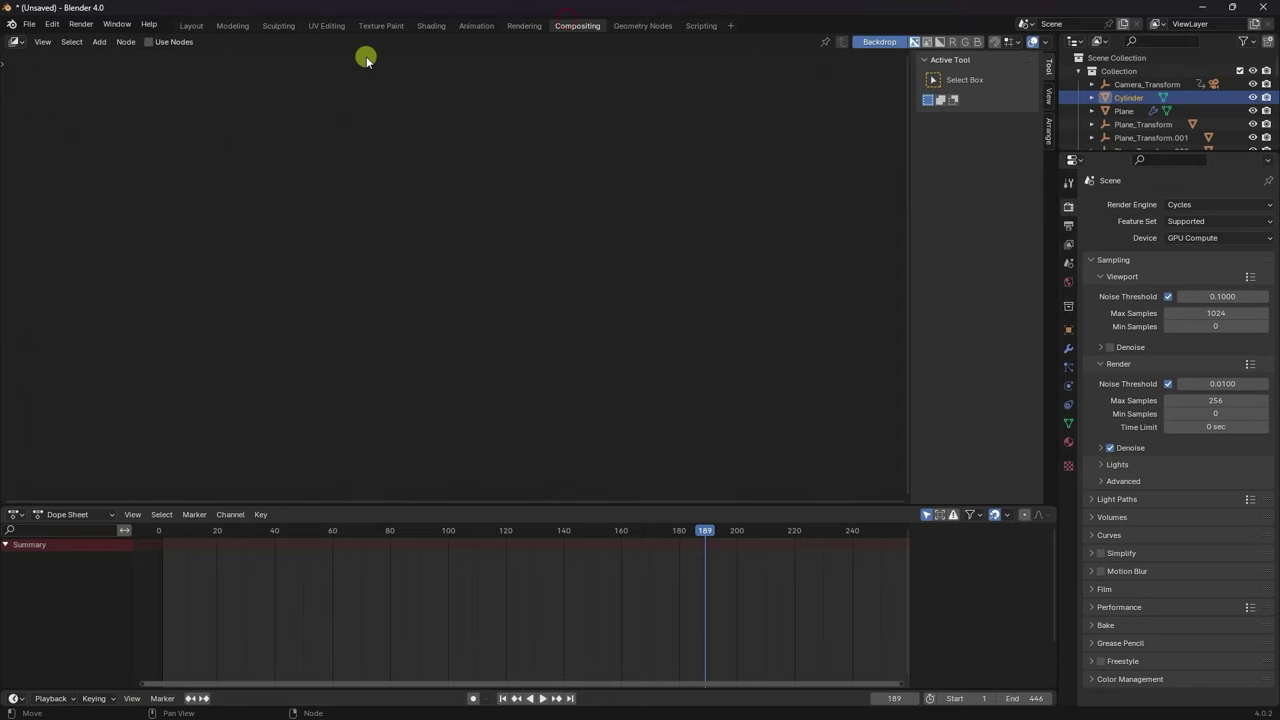
pyautogui.click(148, 42)
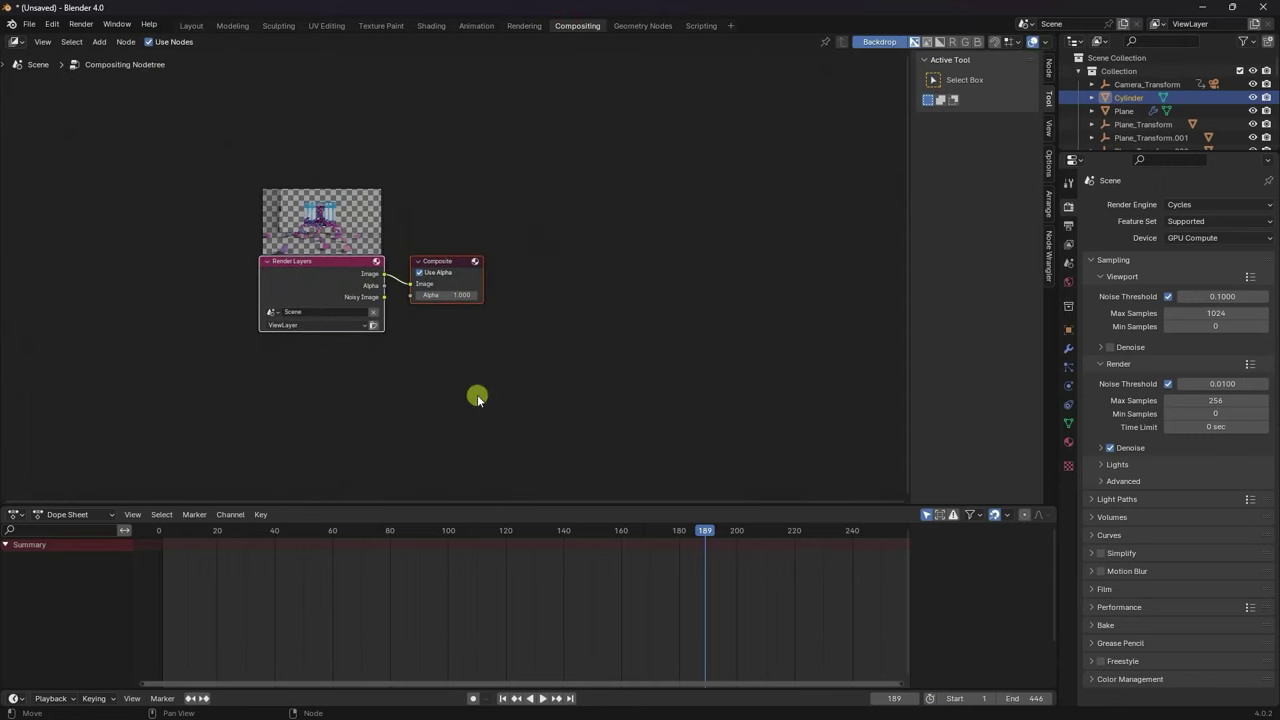
pyautogui.moveTo(430, 252); pyautogui.dragTo(654, 263)
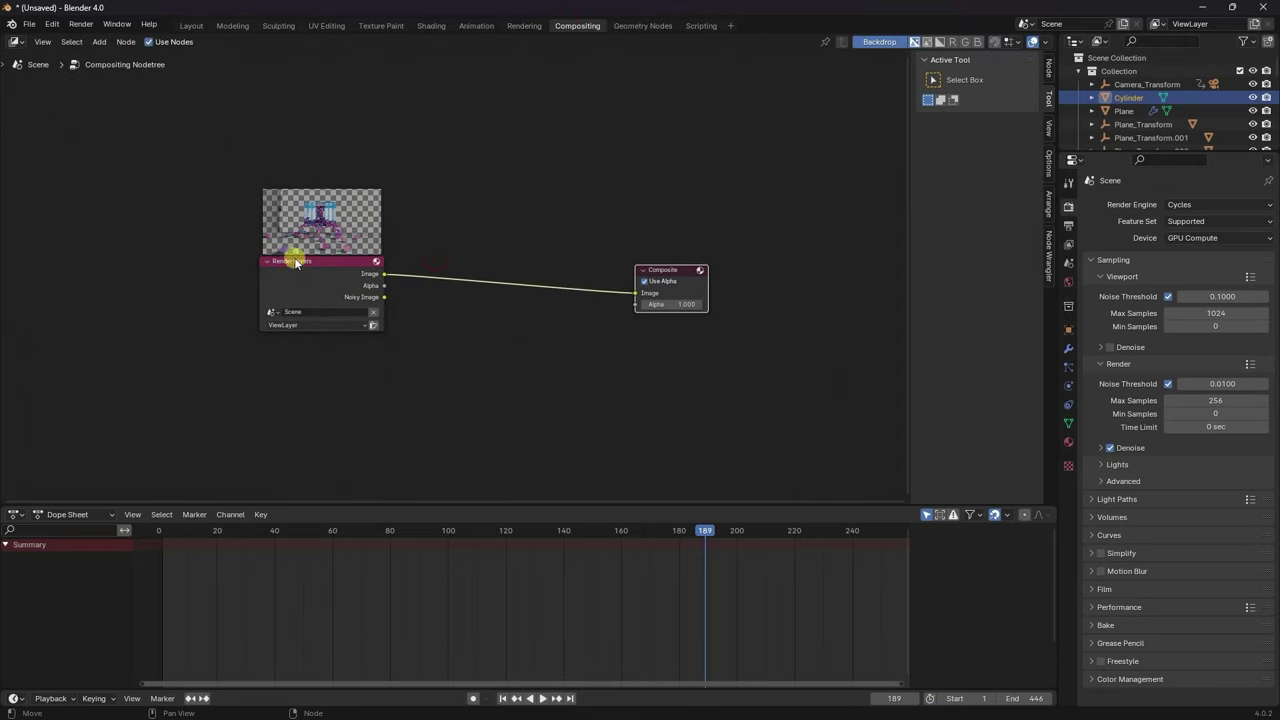
pyautogui.moveTo(295, 262); pyautogui.dragTo(198, 271)
# Add a Movie Clip node above the Render Layers node.
pyautogui.hotkey('shift', 'a')
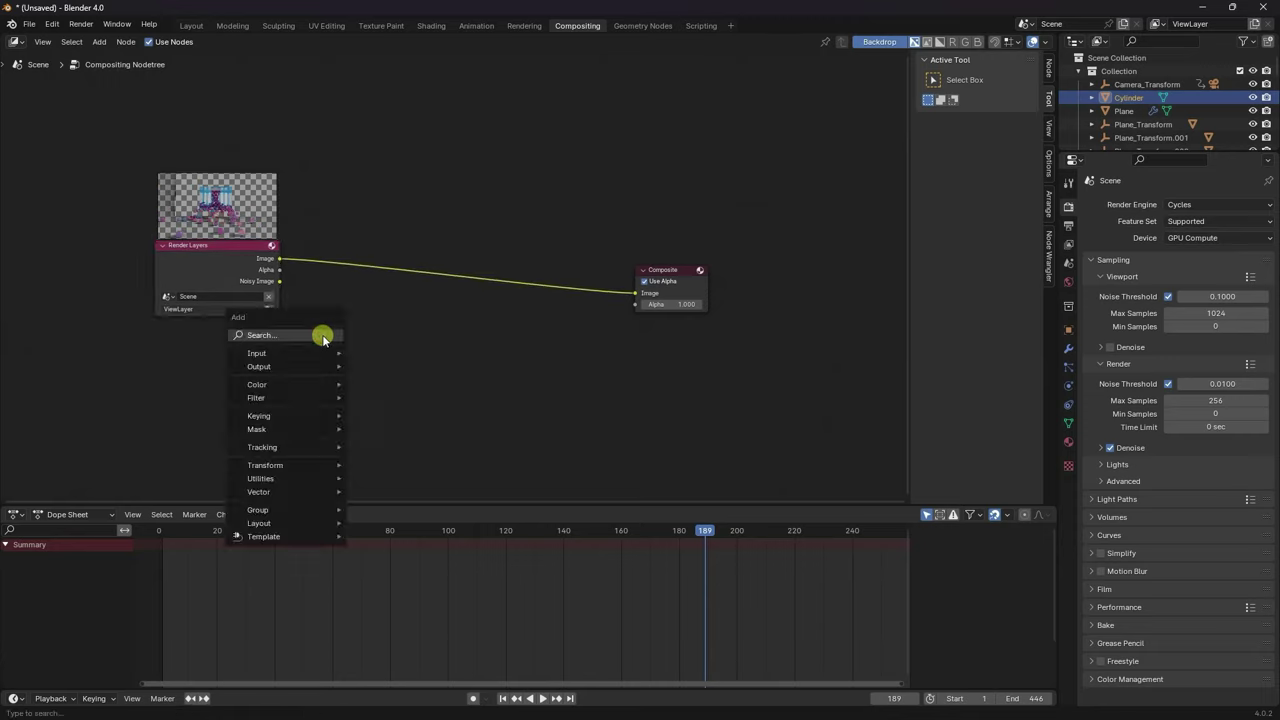
pyautogui.write('m')
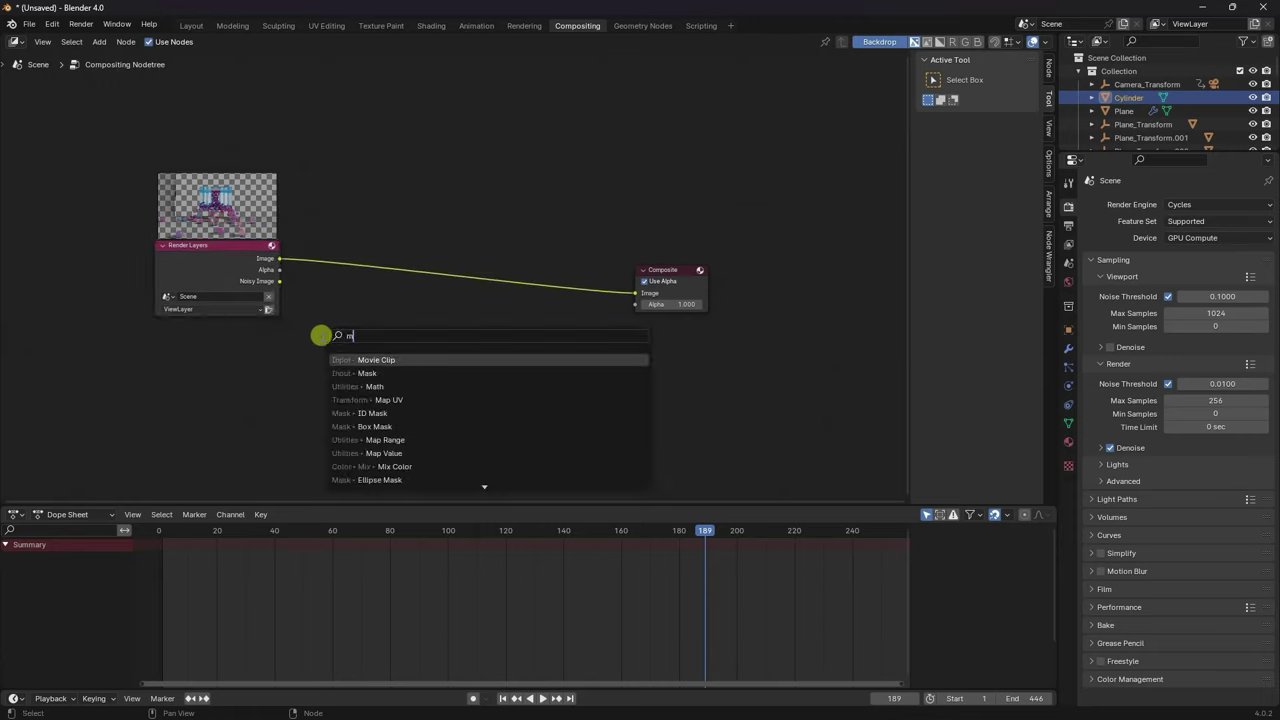
pyautogui.click(362, 359)
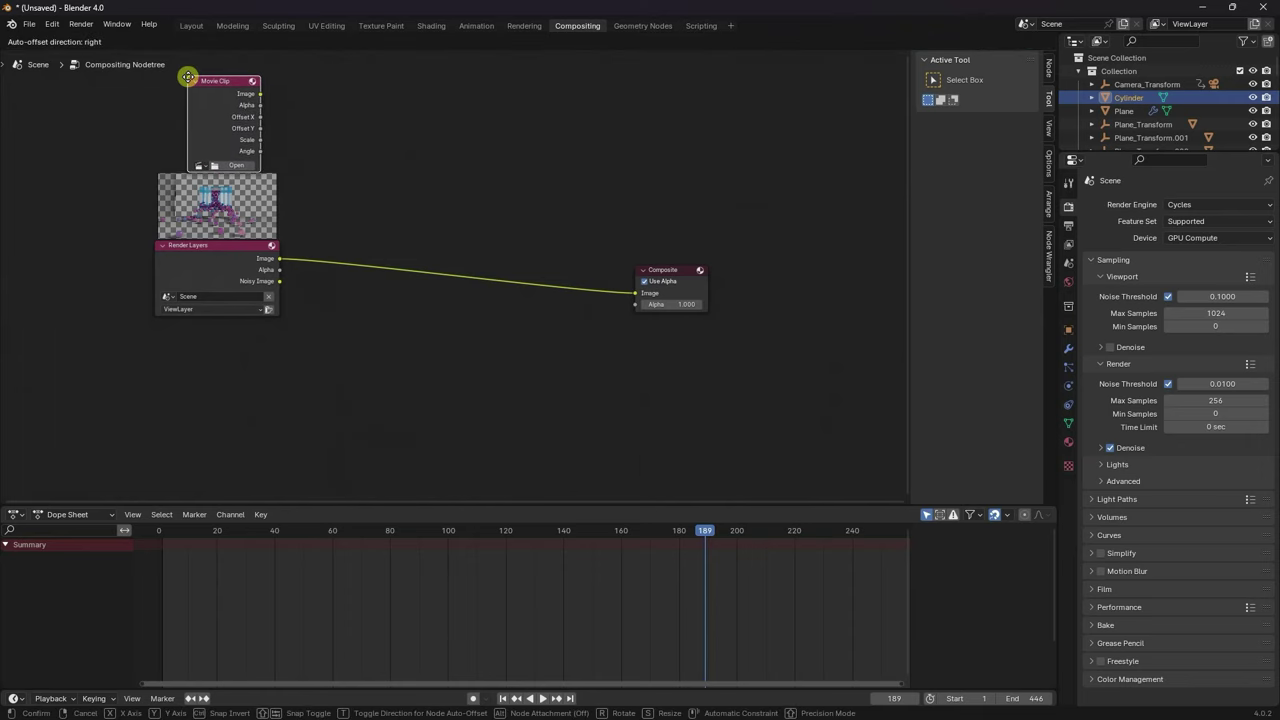
pyautogui.click(187, 76)
pyautogui.moveTo(223, 248); pyautogui.dragTo(231, 266)
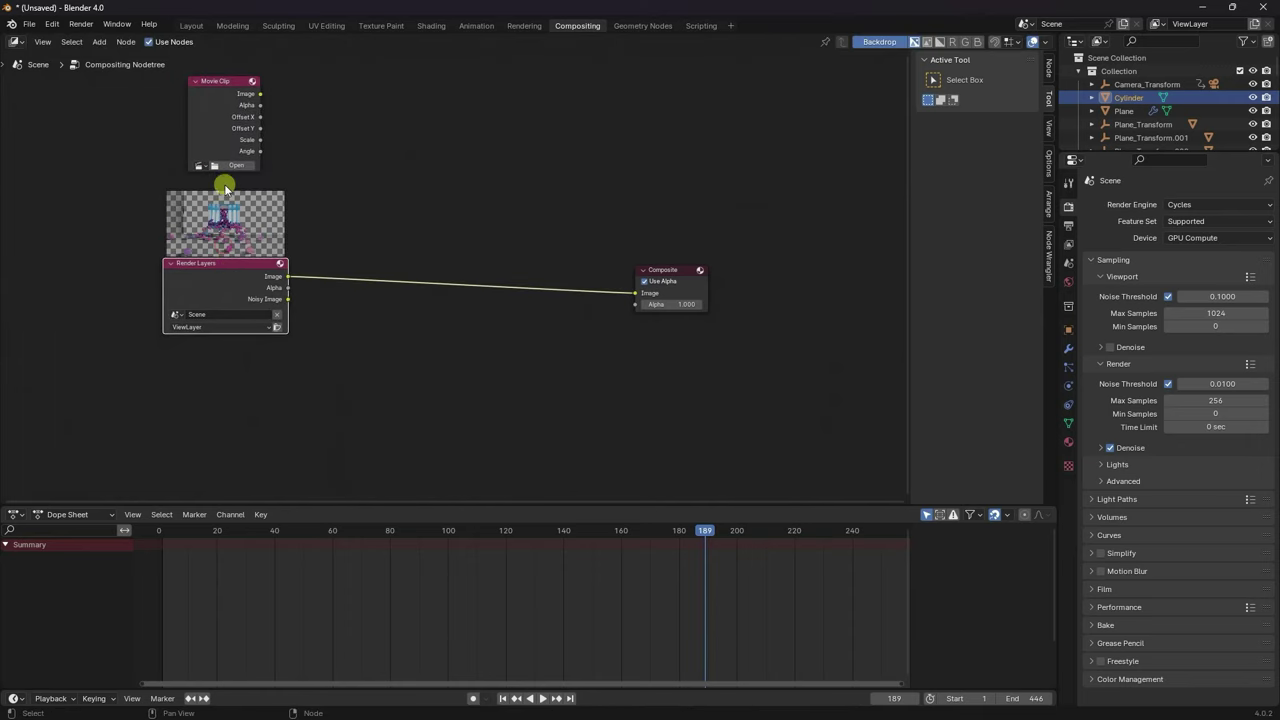
pyautogui.click(235, 167)
pyautogui.click(218, 208)
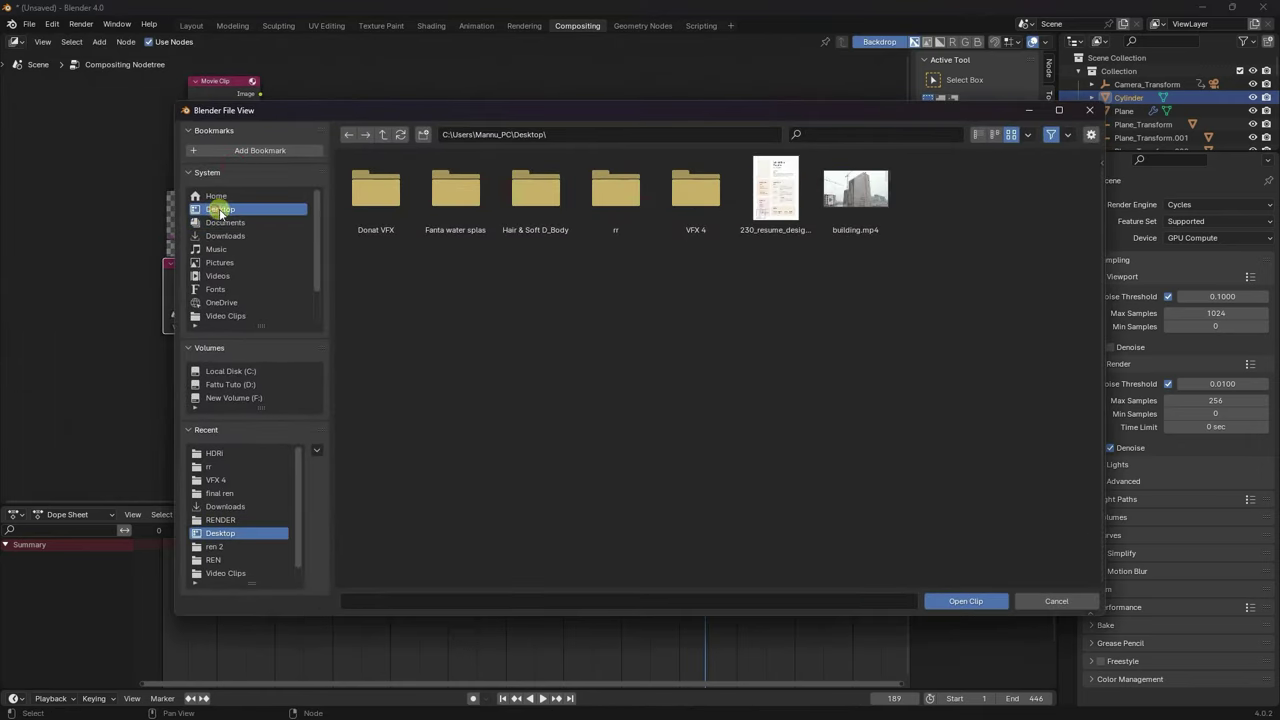
pyautogui.doubleClick(690, 188)
pyautogui.click(990, 238)
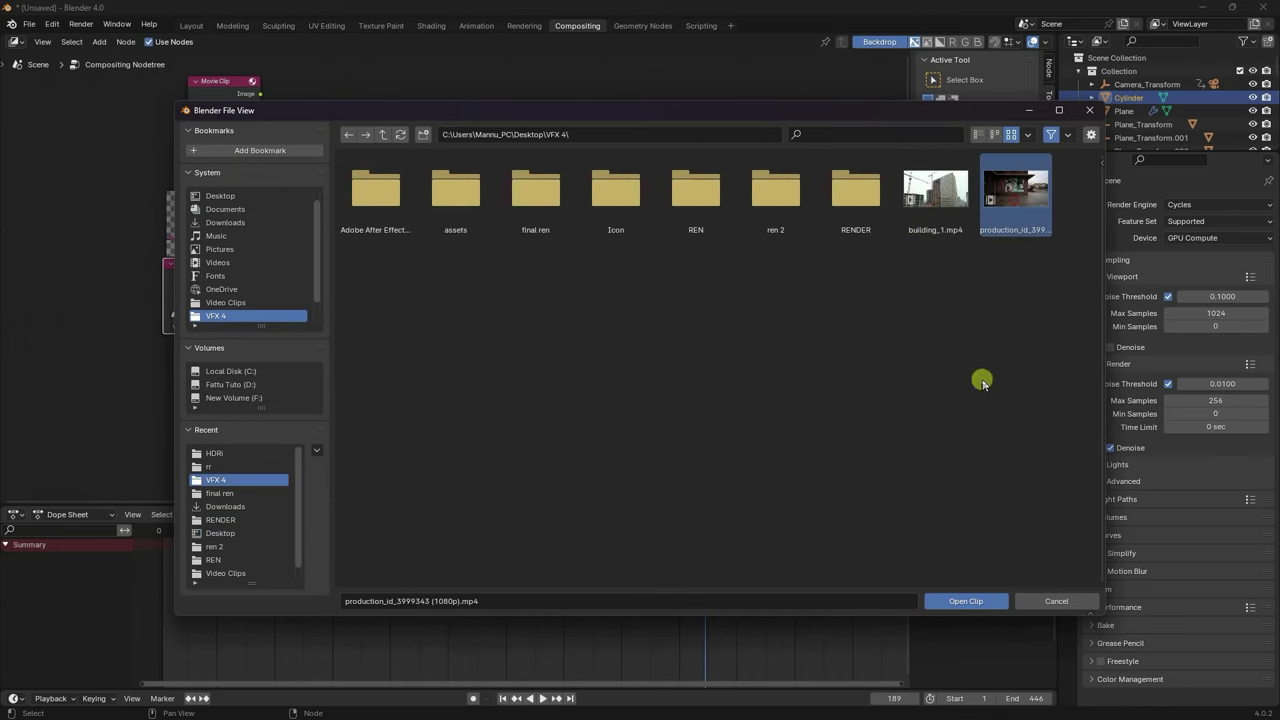
pyautogui.click(978, 601)
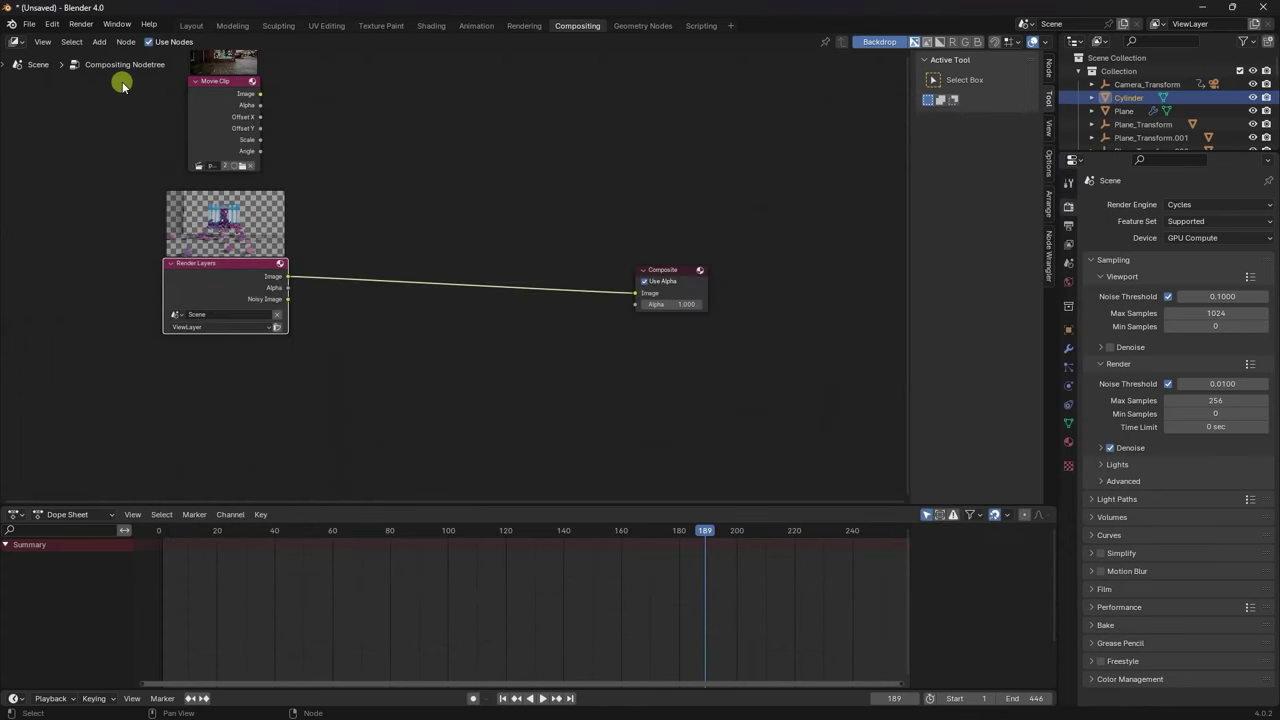
# Add an Alpha Over node via the node search.
pyautogui.click(99, 42)
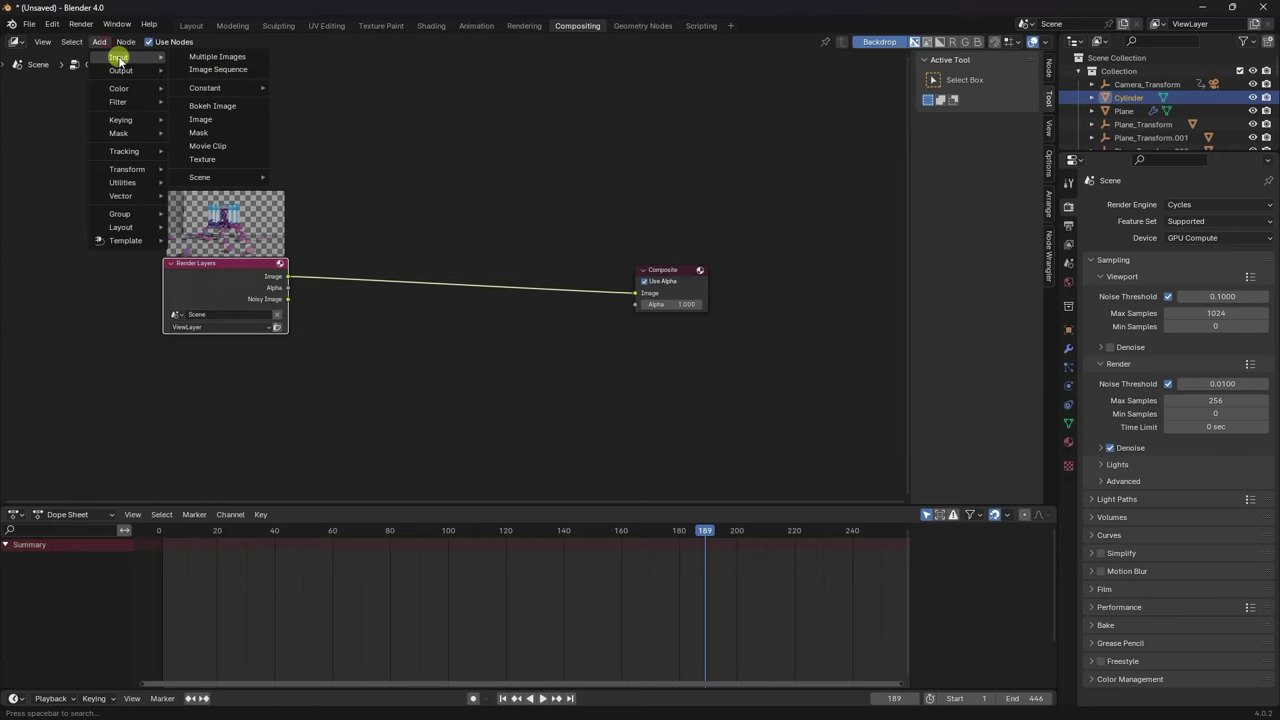
pyautogui.click(423, 360)
pyautogui.hotkey('shift', 'a')
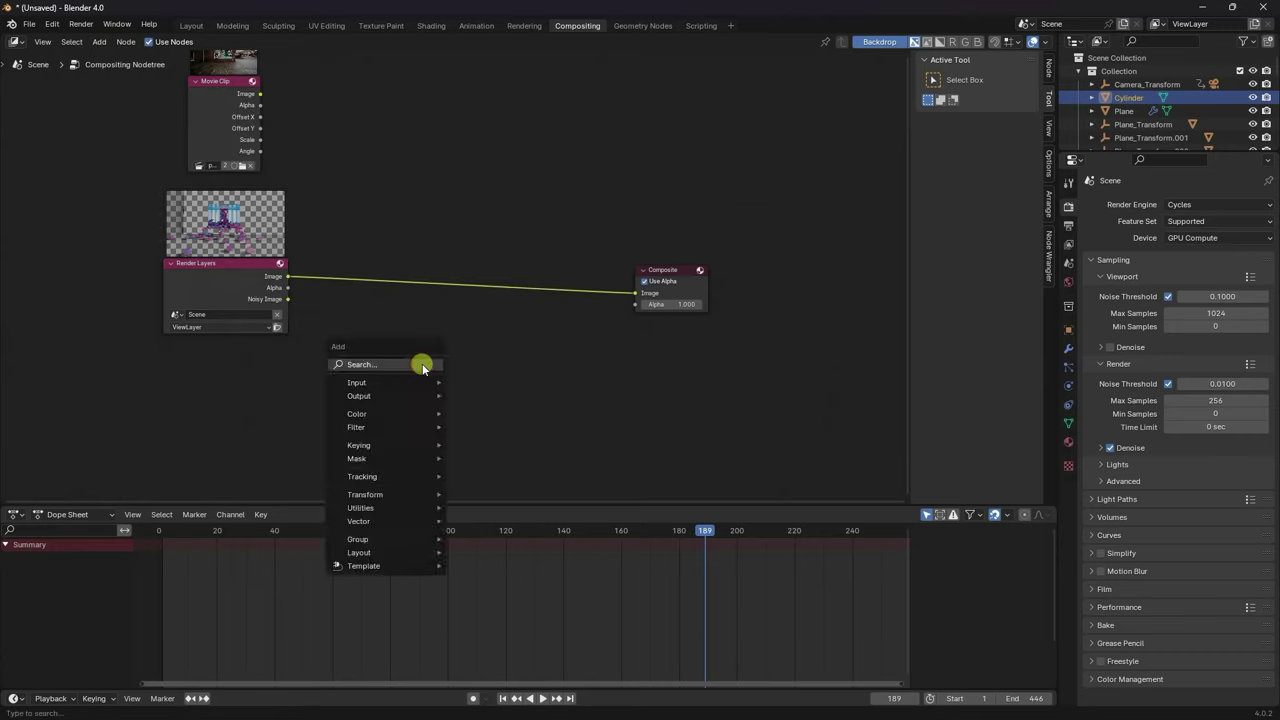
pyautogui.write('alpha')
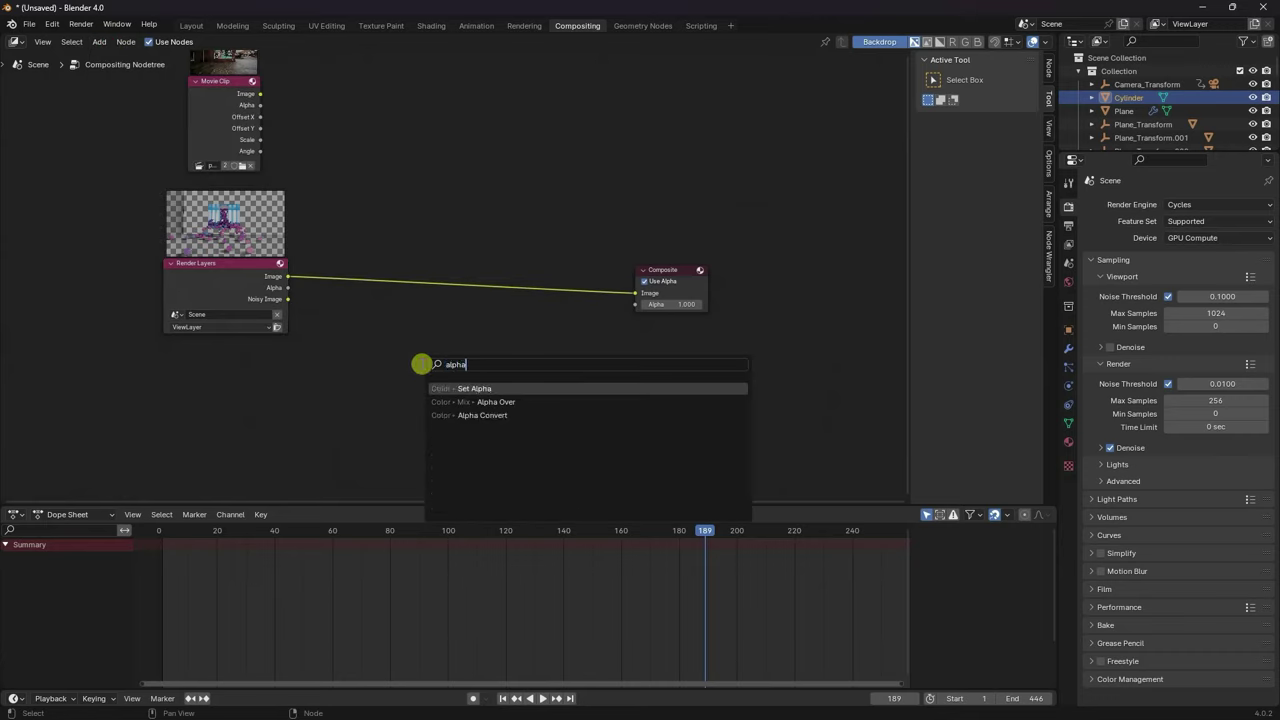
pyautogui.press('Return')
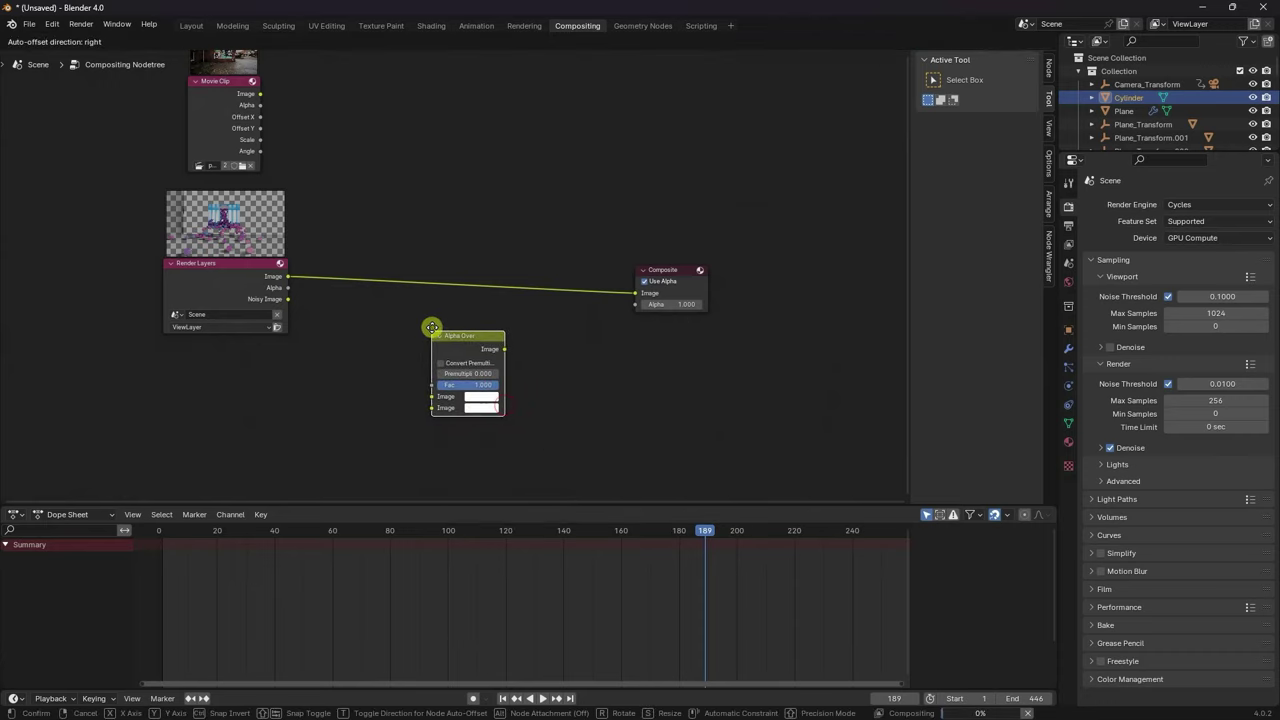
# Add a Viewer node and arrange Alpha Over beside Render Layers.
pyautogui.hotkey('shift', 'a')
pyautogui.click(367, 354)
pyautogui.write('v')
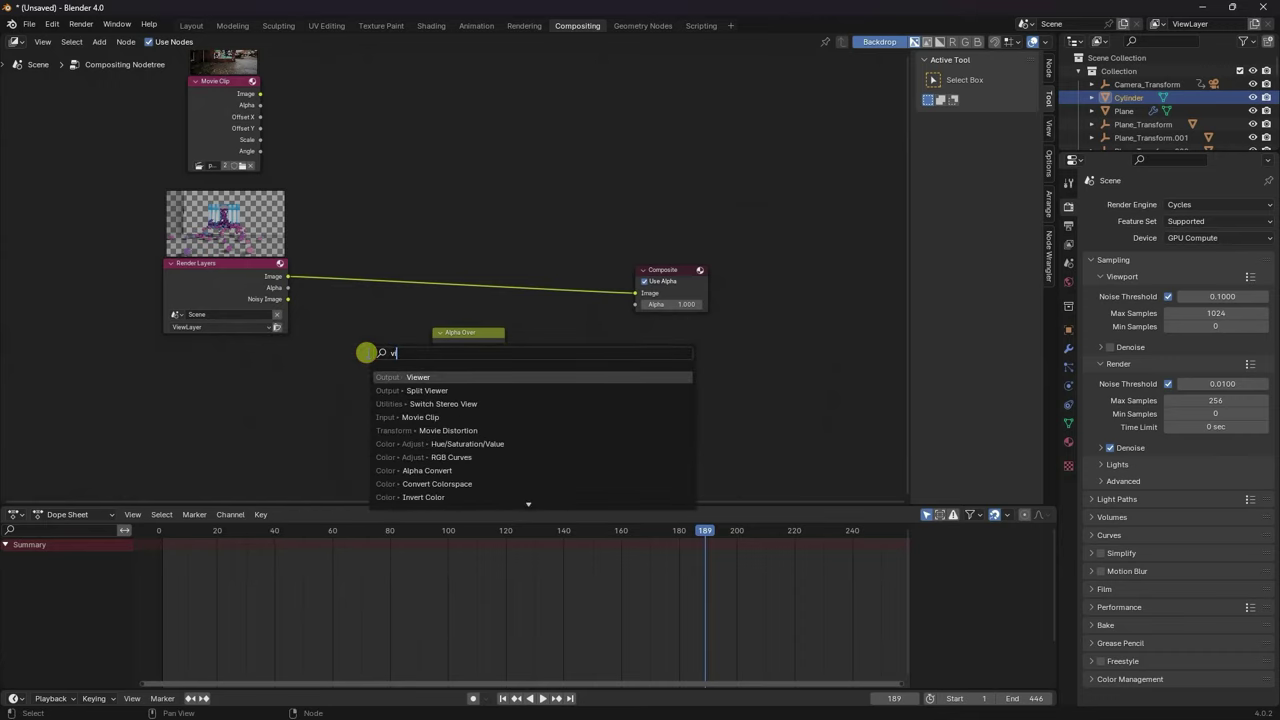
pyautogui.write('iw')
pyautogui.click(418, 376)
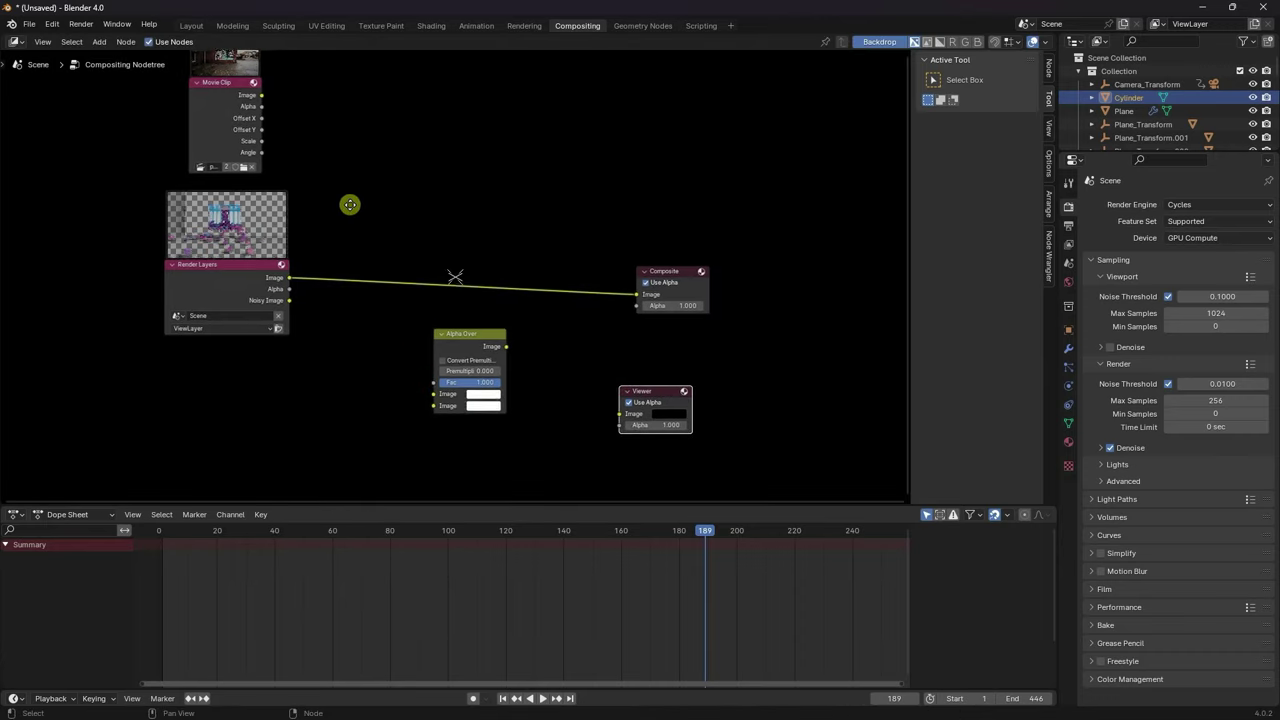
pyautogui.moveTo(349, 203); pyautogui.dragTo(364, 266, button='middle')
pyautogui.moveTo(652, 356); pyautogui.dragTo(560, 372)
pyautogui.moveTo(484, 397); pyautogui.dragTo(472, 235)
# Link footage and render into Alpha Over, its output to Composite and Viewer, and shrink the backdrop.
pyautogui.moveTo(276, 158); pyautogui.dragTo(436, 294)
pyautogui.moveTo(302, 340); pyautogui.dragTo(436, 306)
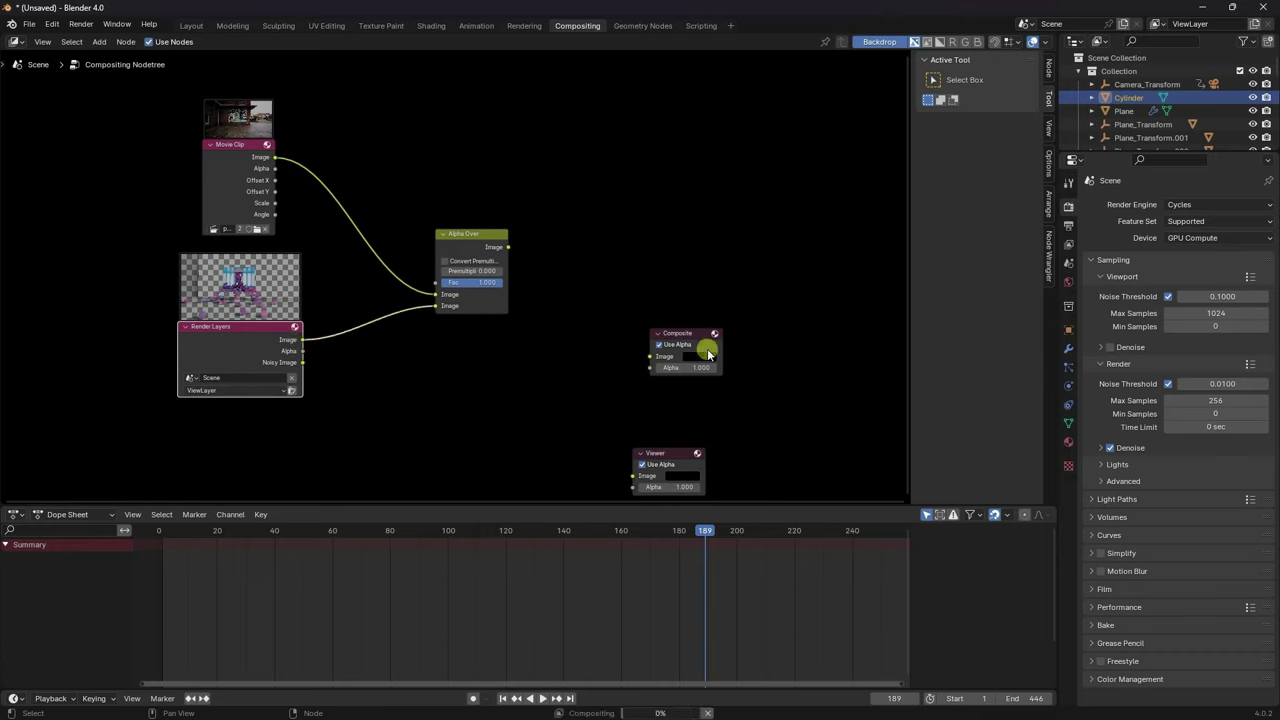
pyautogui.moveTo(691, 334); pyautogui.dragTo(656, 224)
pyautogui.moveTo(662, 459); pyautogui.dragTo(644, 332)
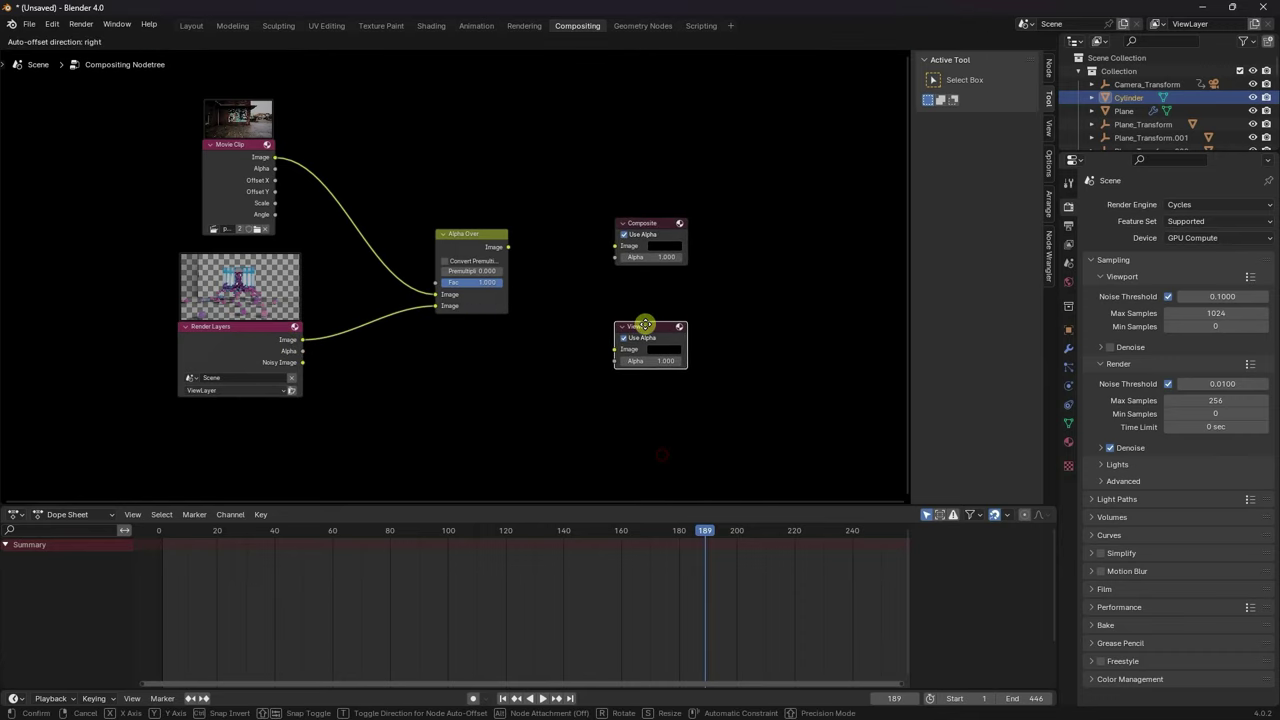
pyautogui.moveTo(508, 247); pyautogui.dragTo(617, 247)
pyautogui.moveTo(506, 247); pyautogui.dragTo(614, 350)
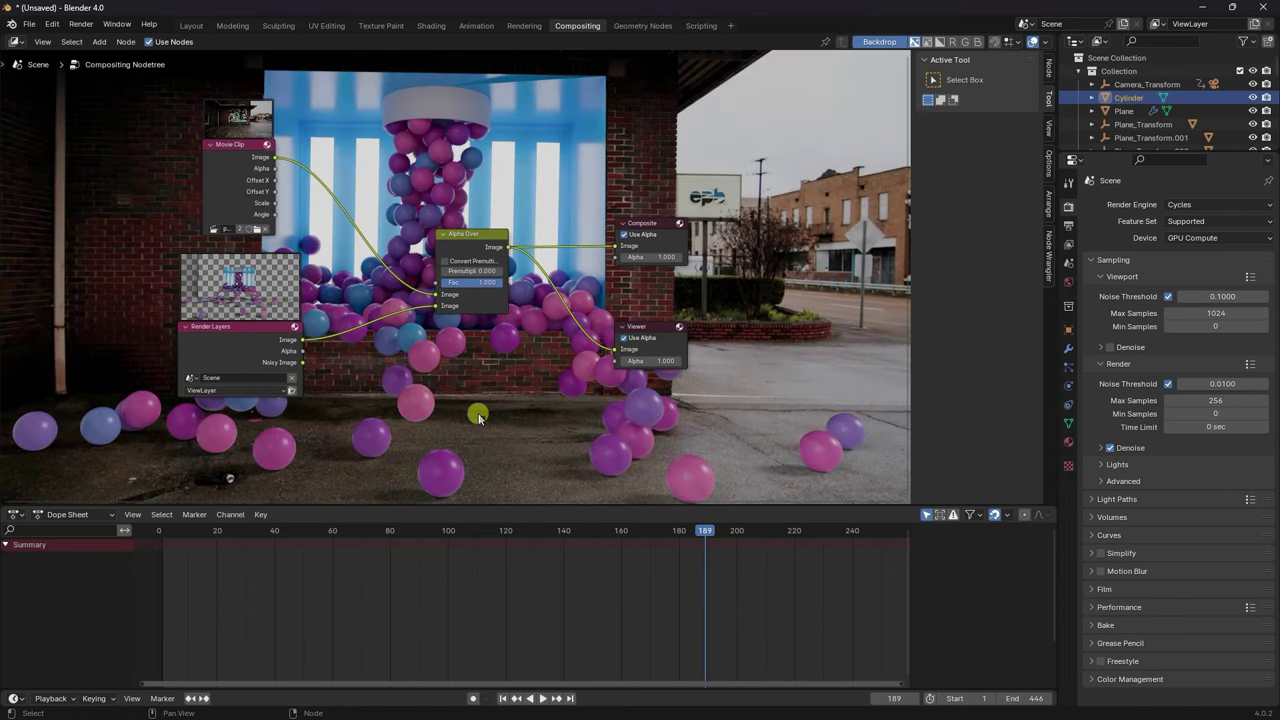
pyautogui.moveTo(412, 410)
pyautogui.mouseDown(button='middle')
pyautogui.moveTo(423, 416)
pyautogui.moveTo(413, 419)
pyautogui.mouseUp(button='middle')
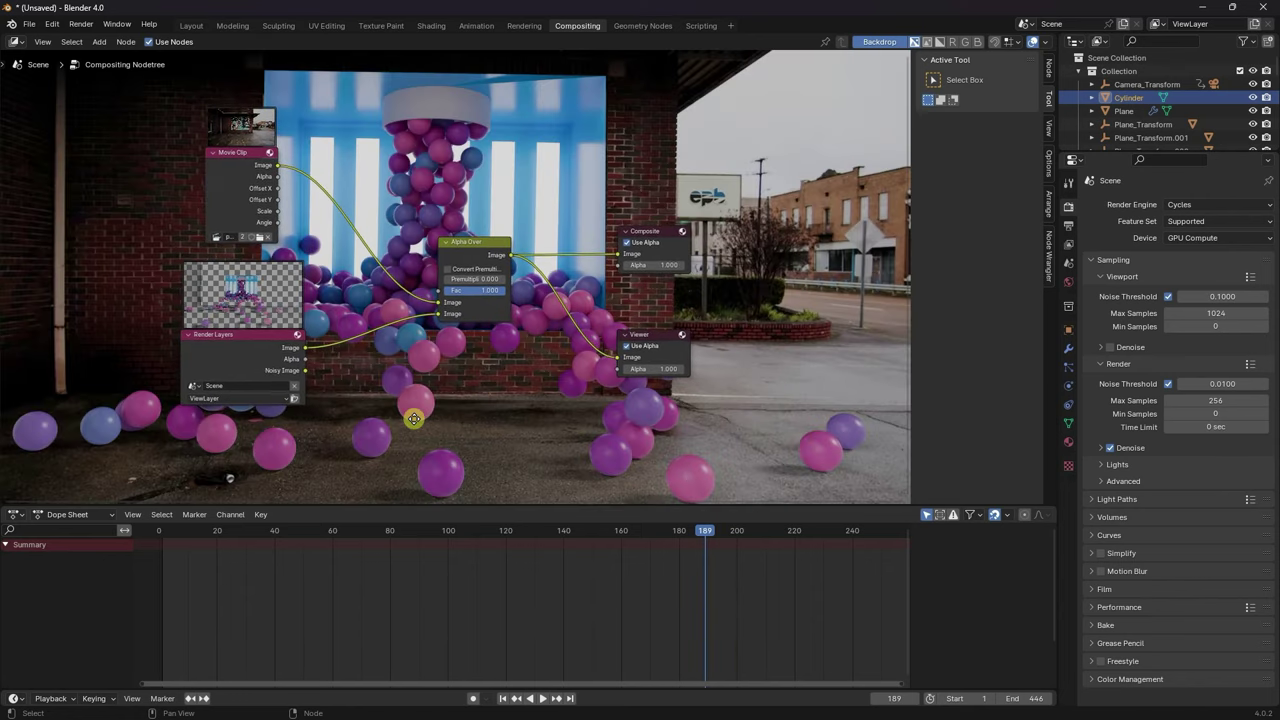
pyautogui.press('v')
pyautogui.press('v')
pyautogui.press('v')
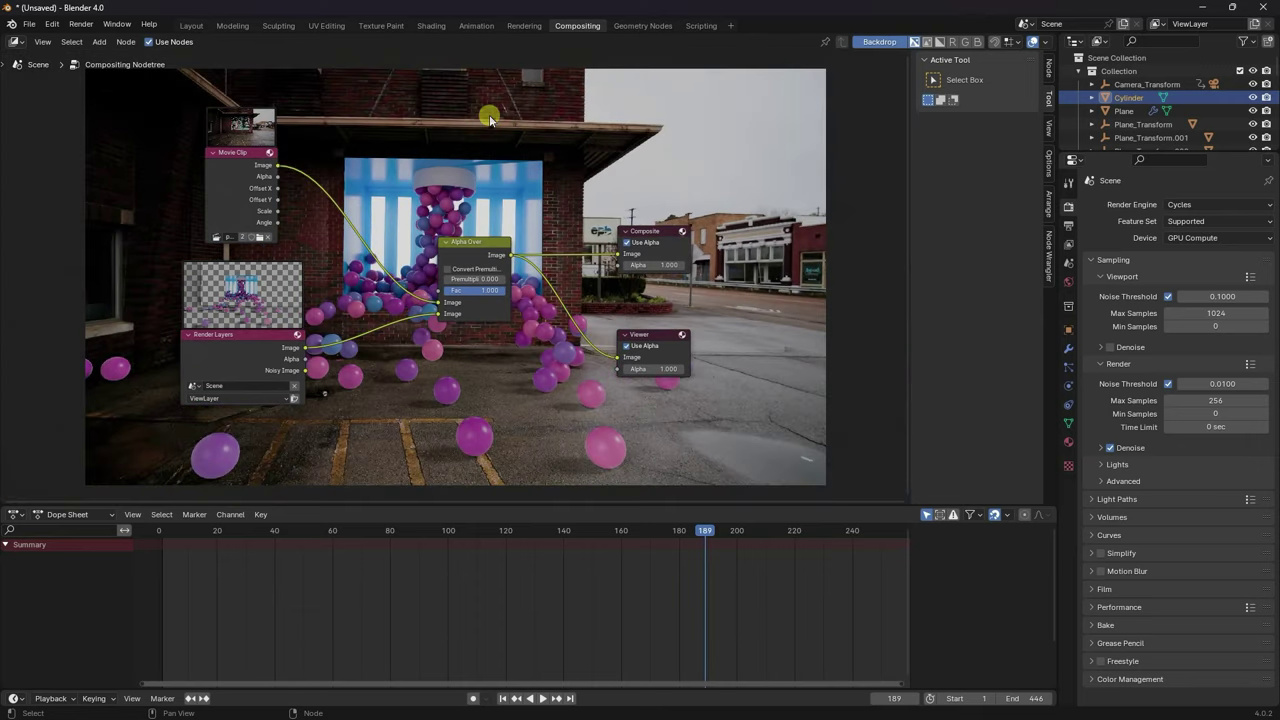
# Set render max samples to 512 and render the animation starting from frame 1.
pyautogui.click(190, 26)
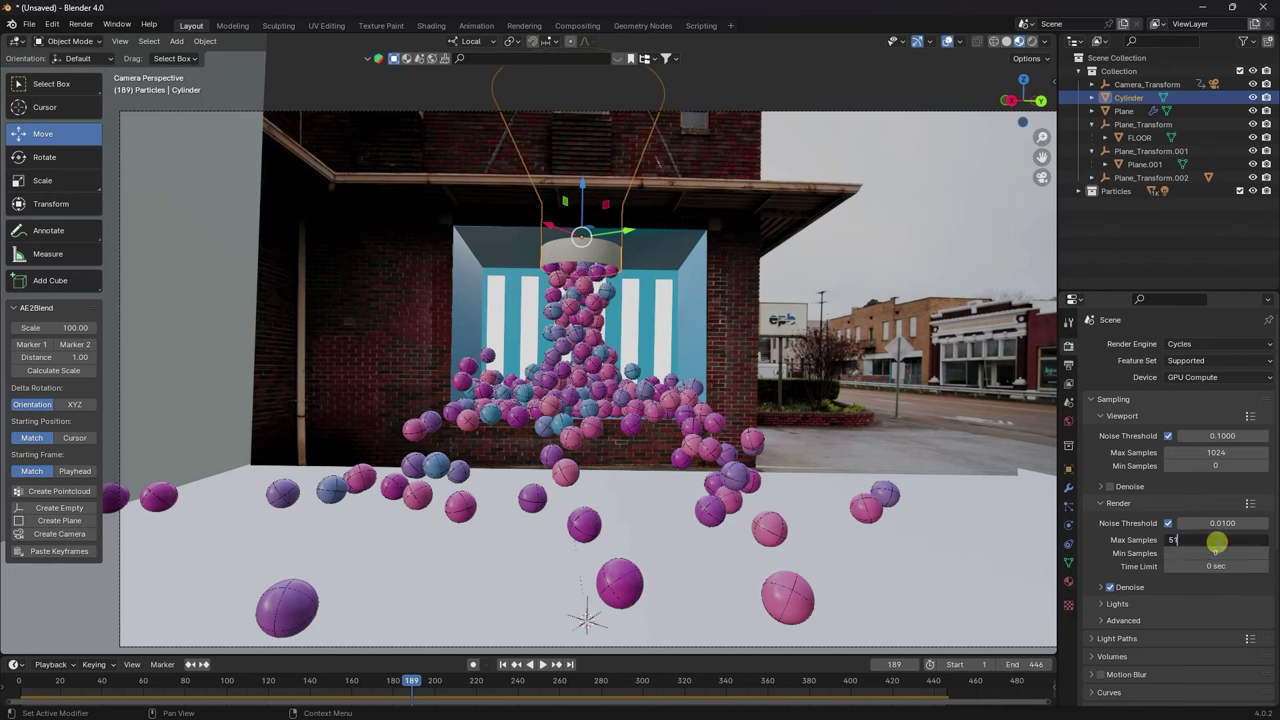
pyautogui.click(1068, 365)
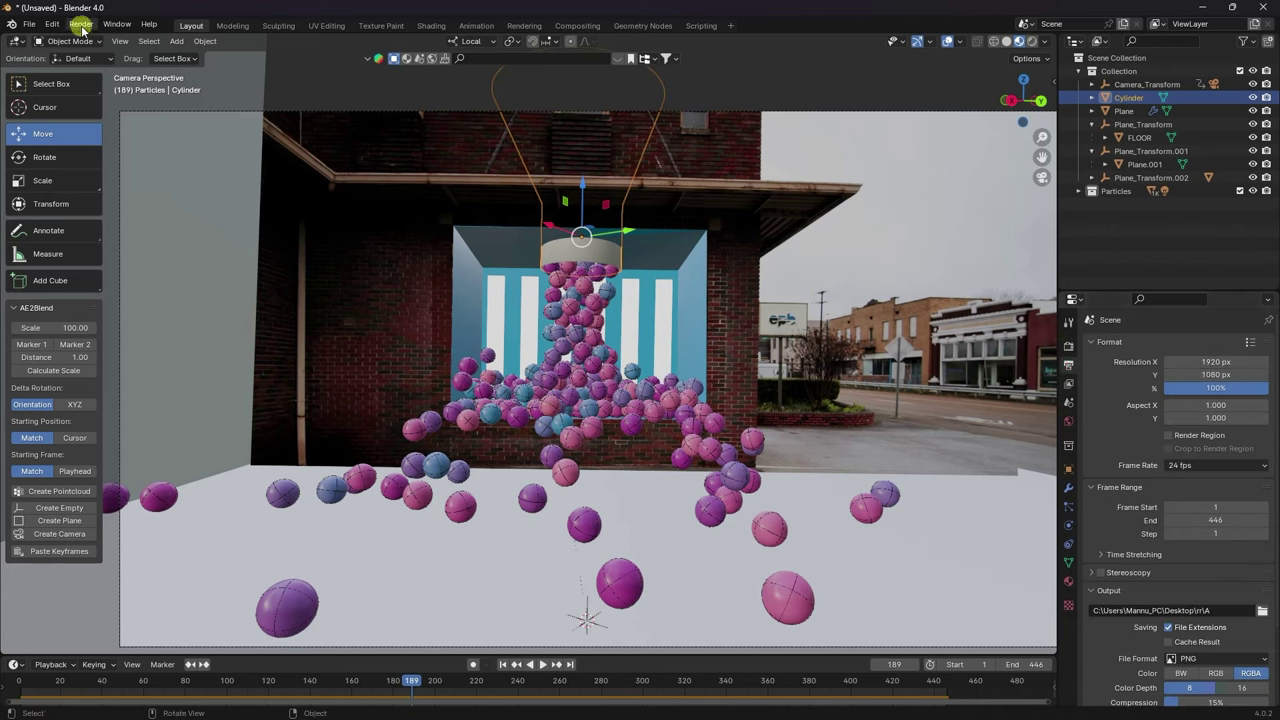
pyautogui.click(503, 664)
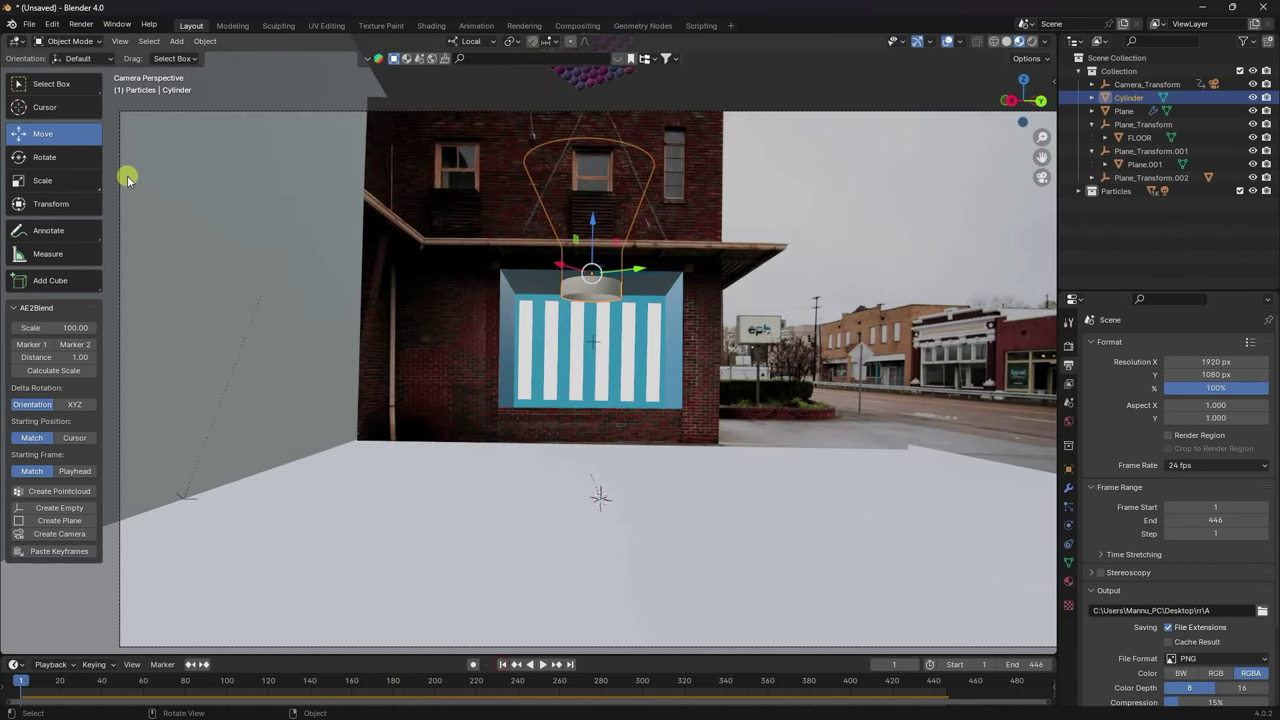
pyautogui.click(84, 26)
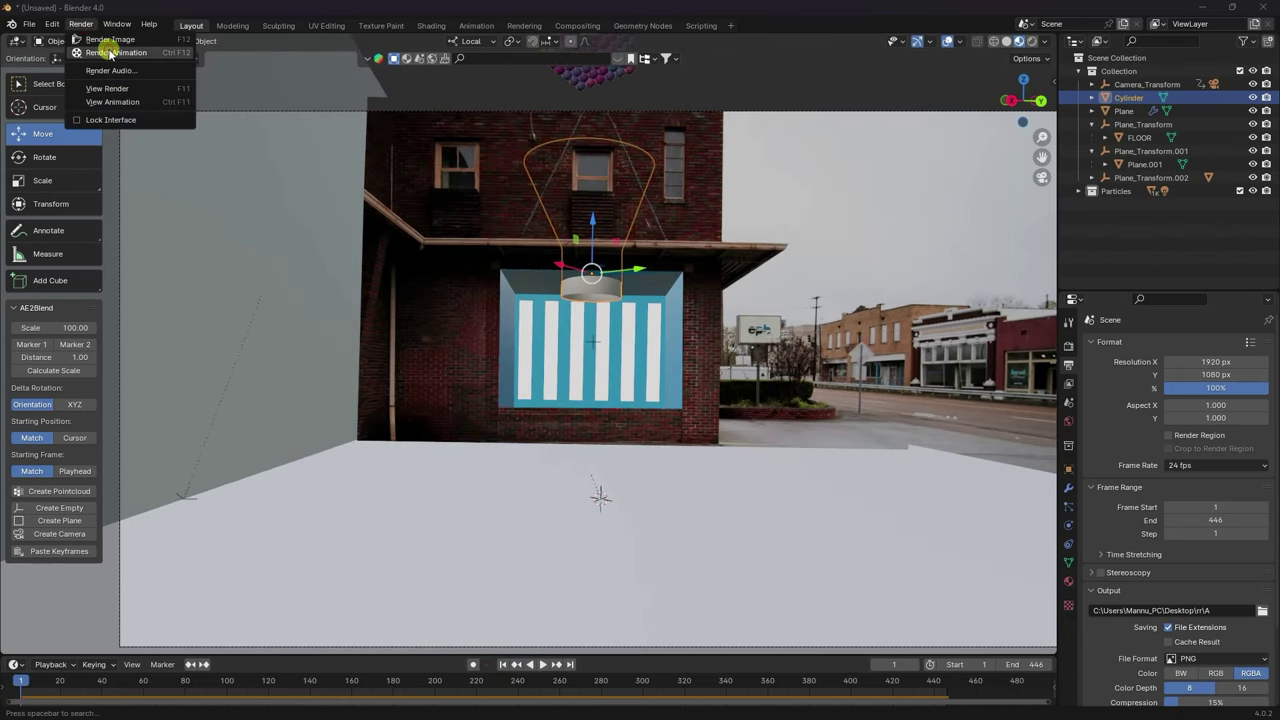
pyautogui.click(105, 49)
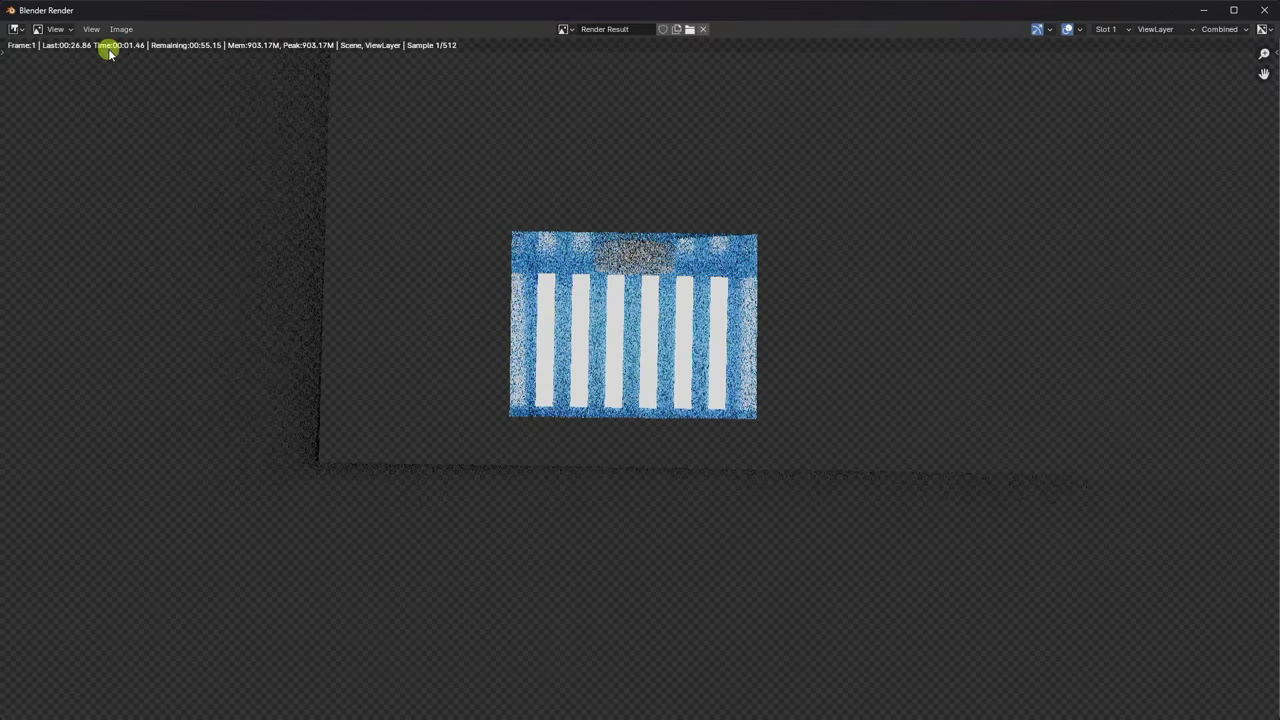